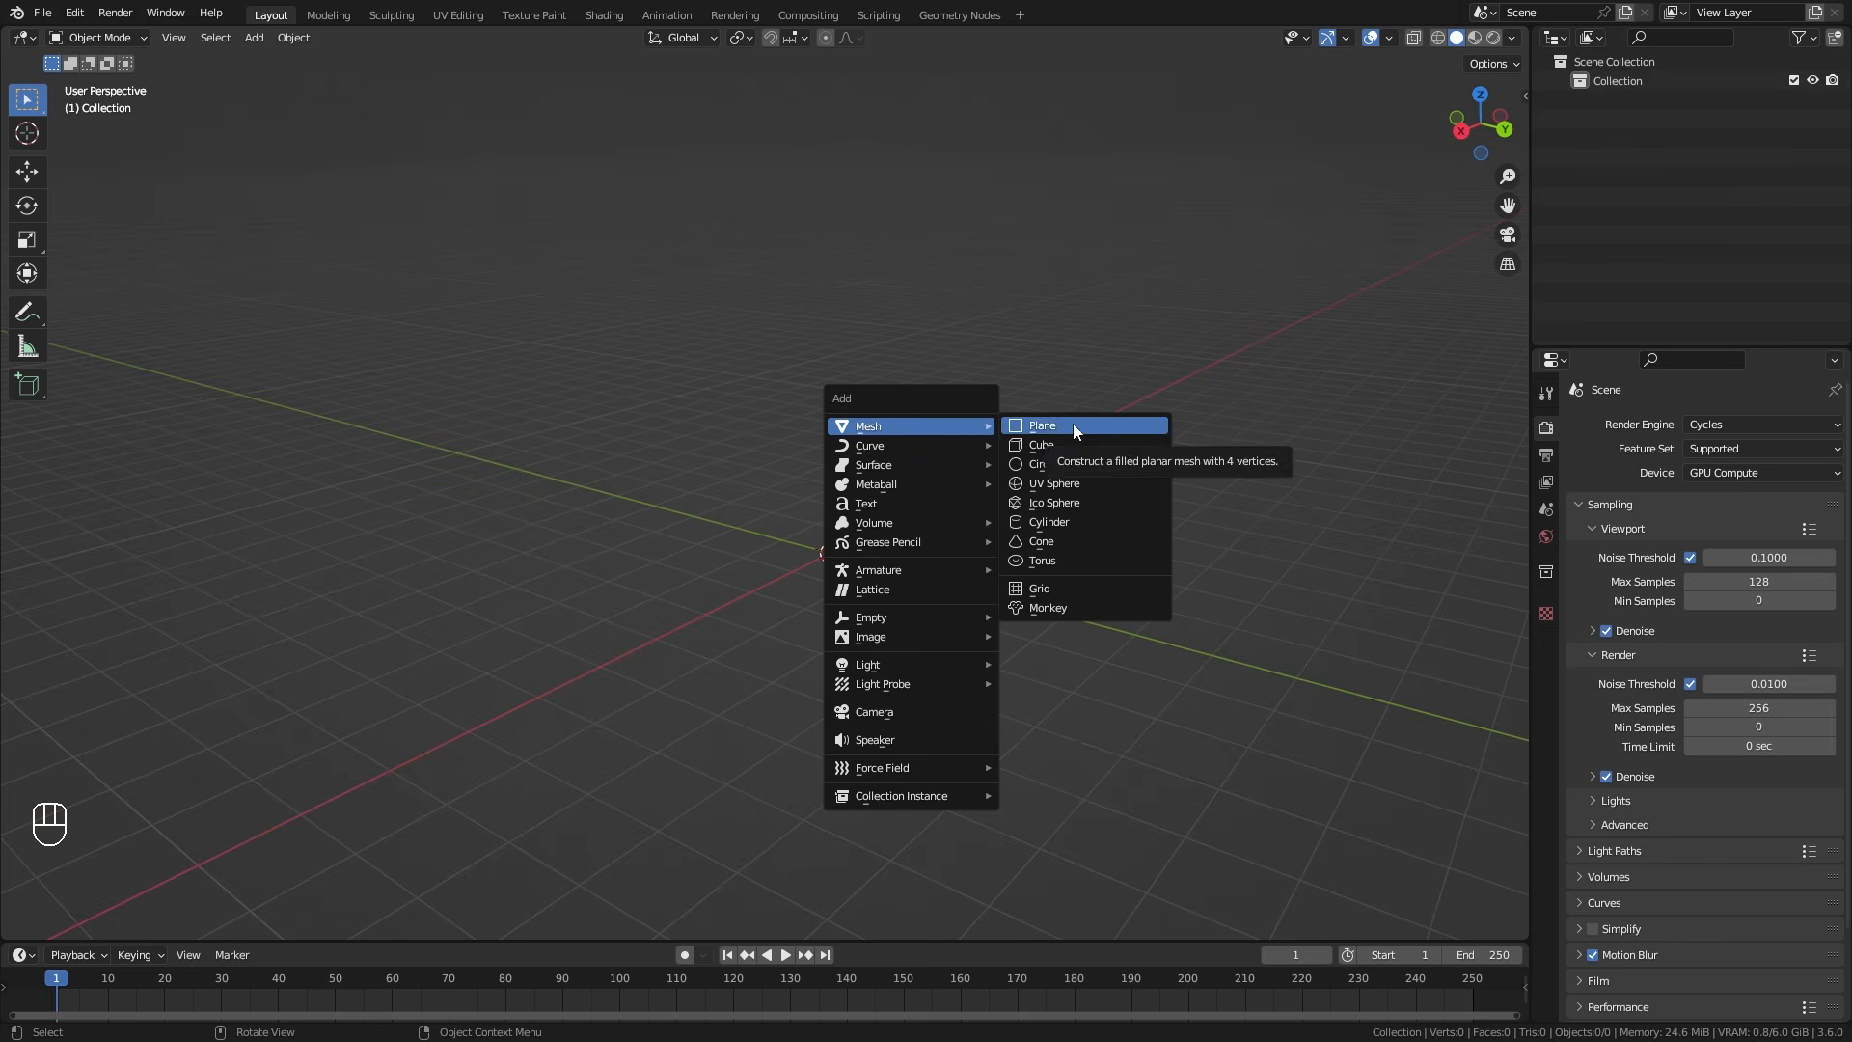
Rename the new plane object as Portal_Circle.
key("F2")
type("Portal_Circle")
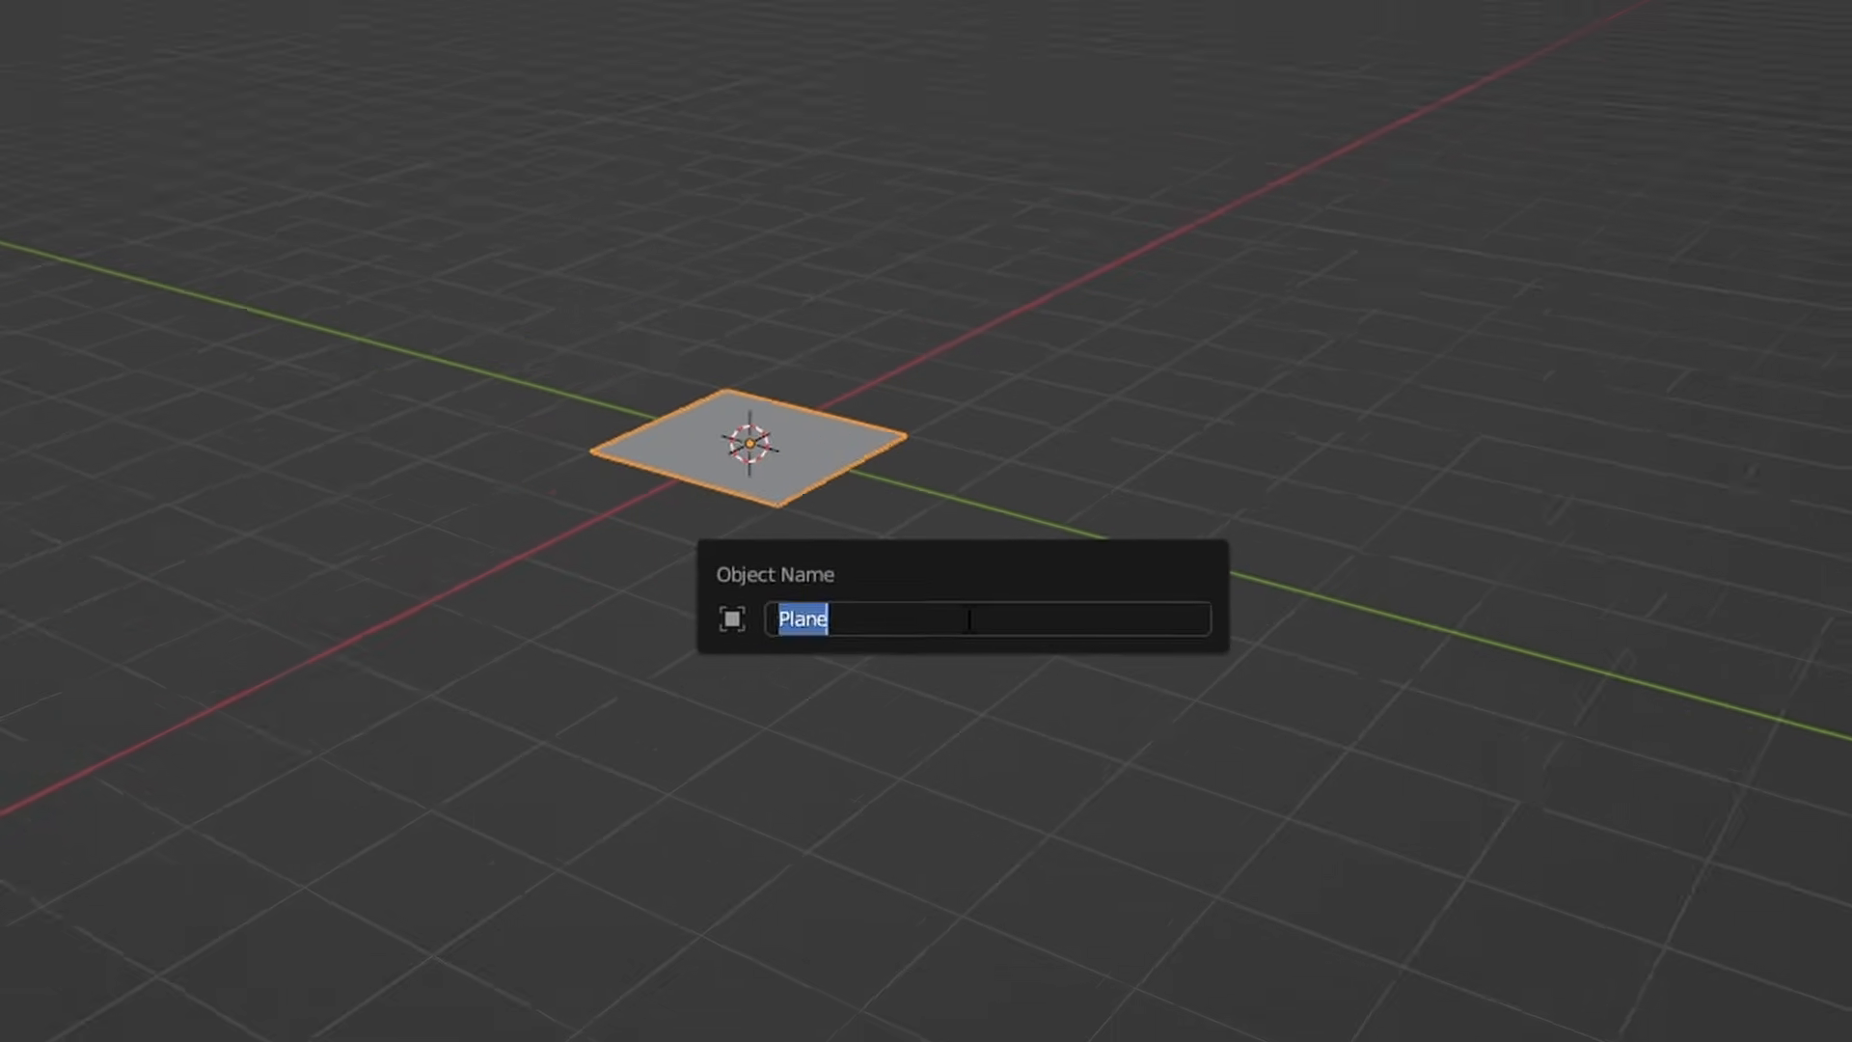
key("Return")
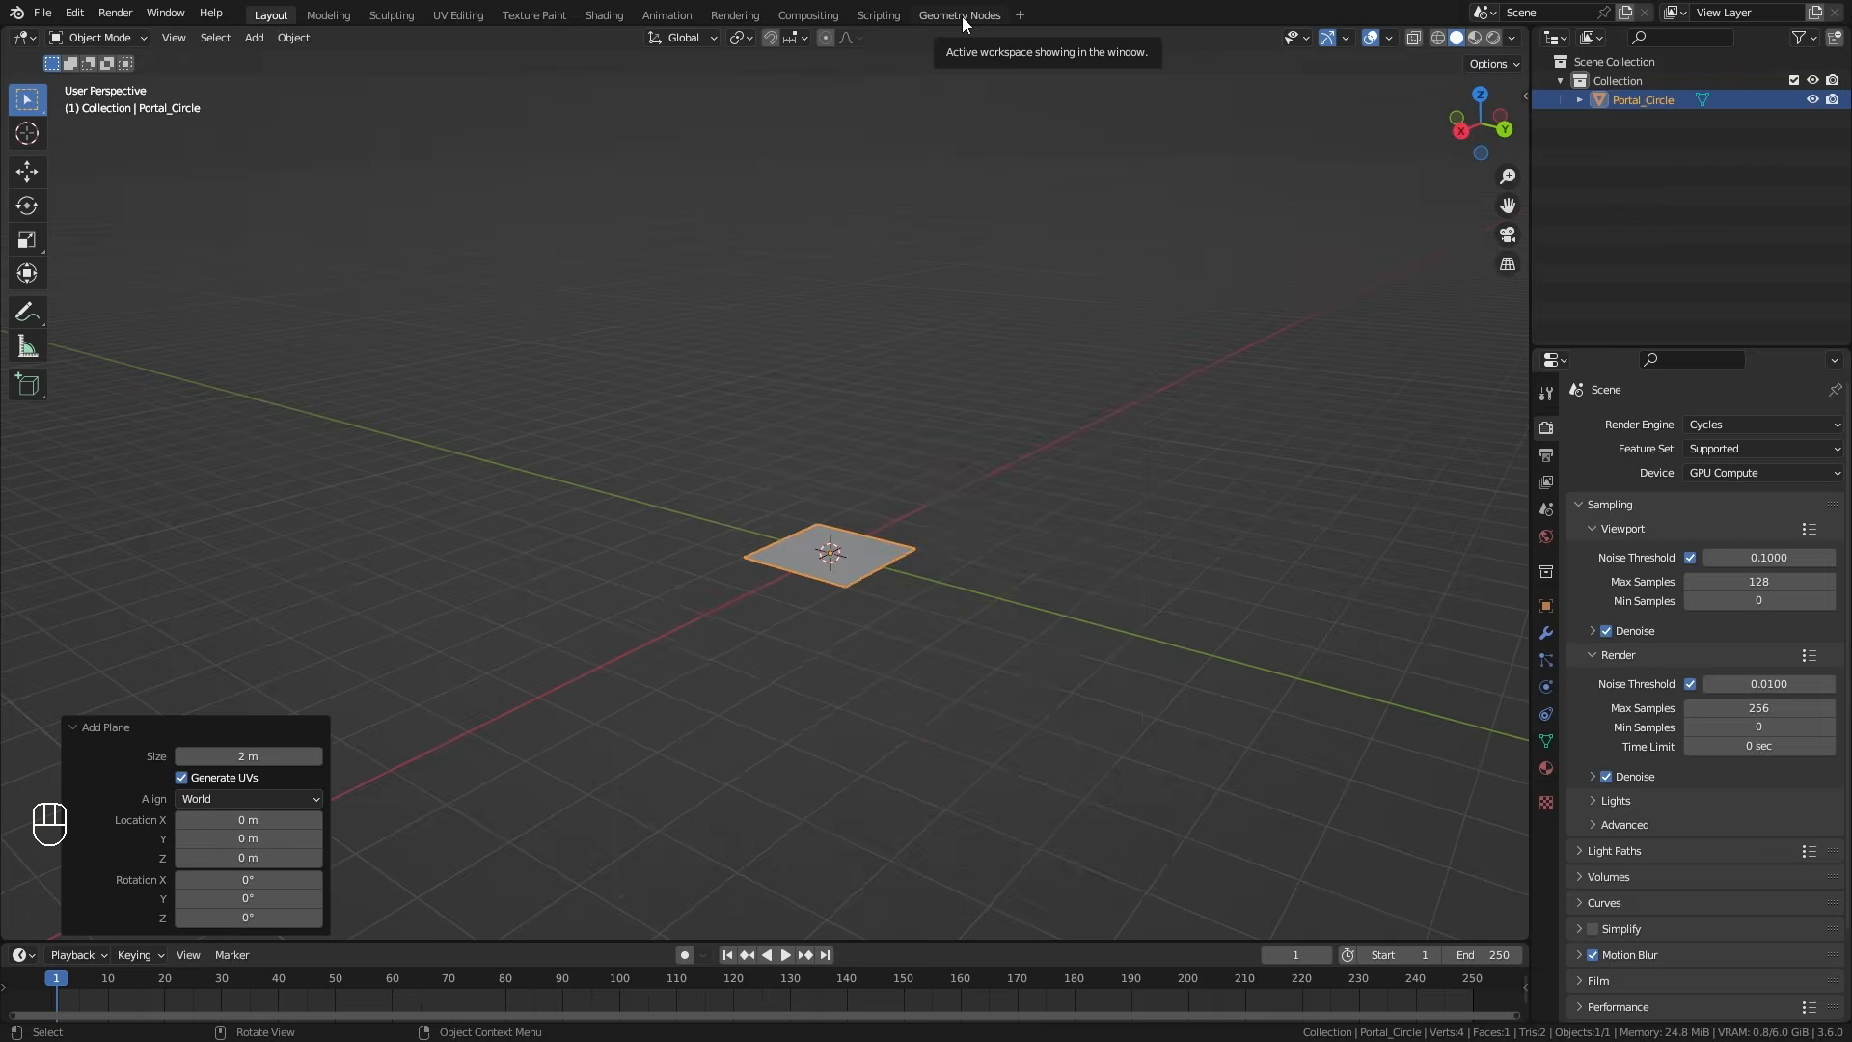
Create a geometry node tree named PortalCircle for the plane and delete its Group Input node.
left_click(961, 16)
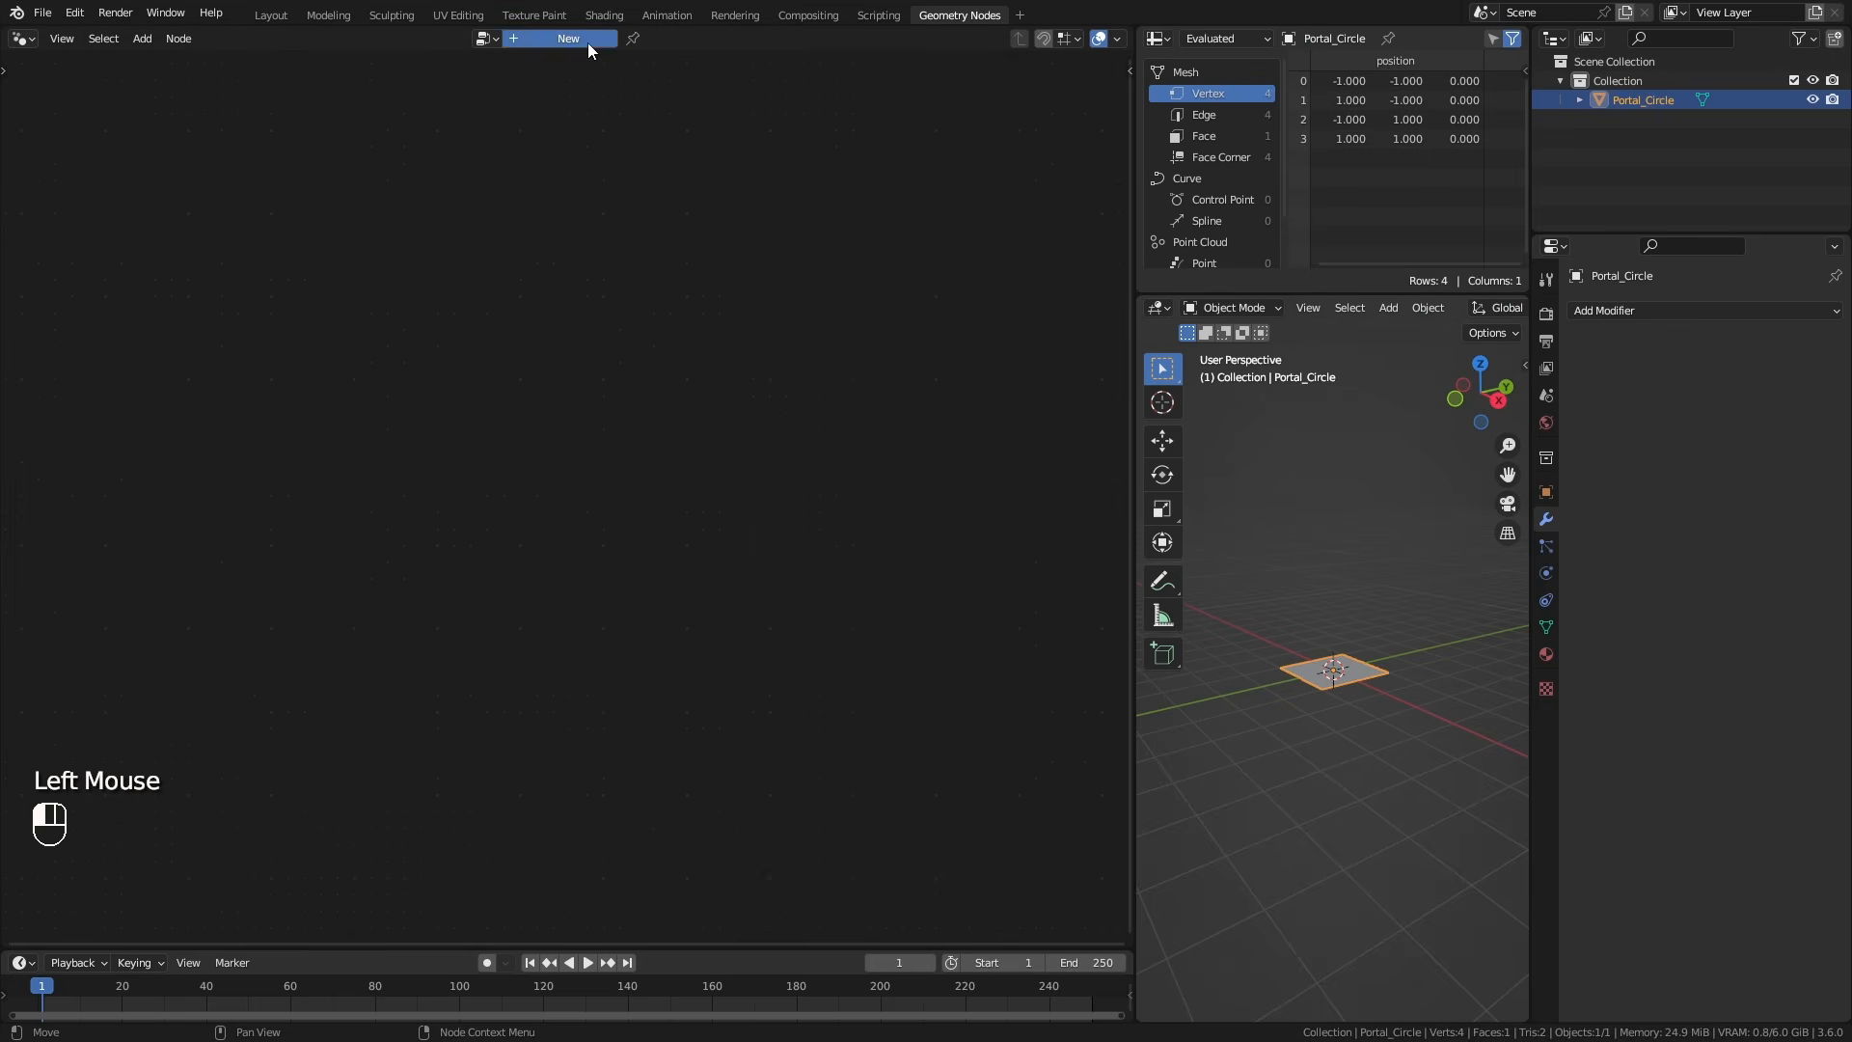
left_click(588, 42)
left_click(521, 39)
type("PortalCircle")
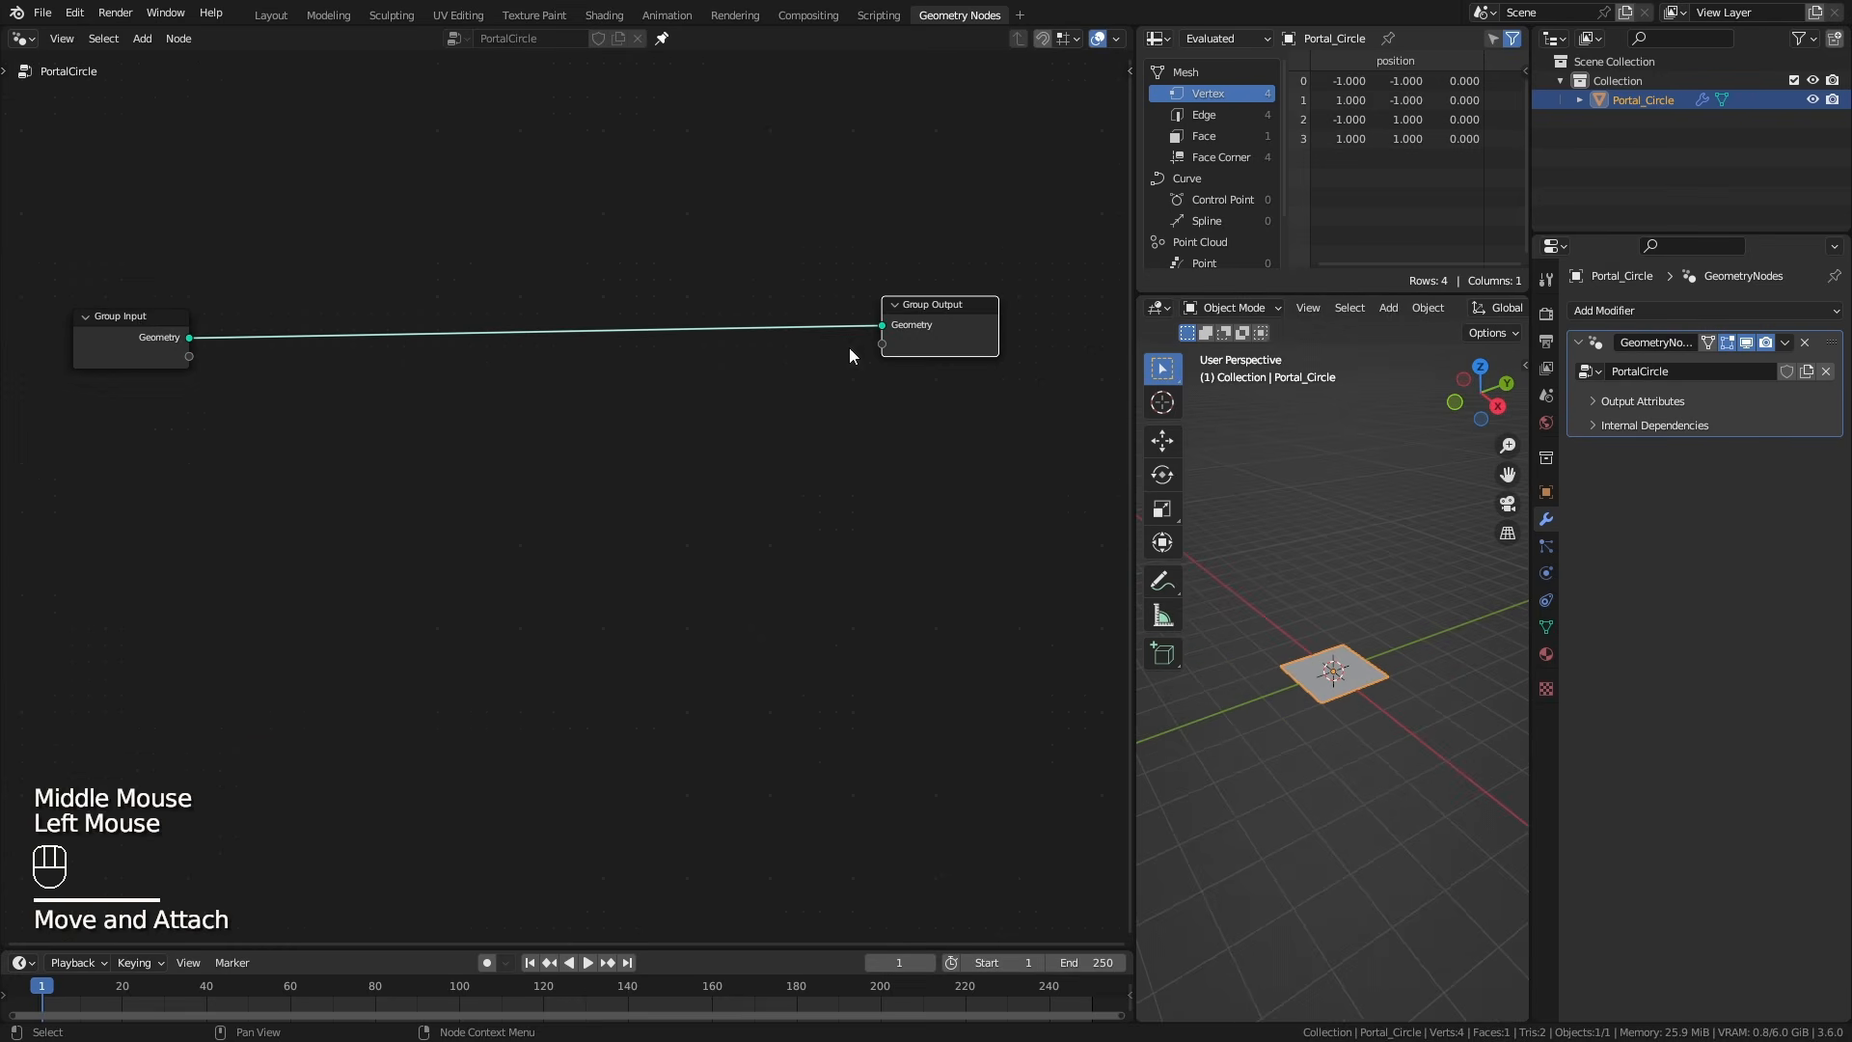
double_click(138, 319)
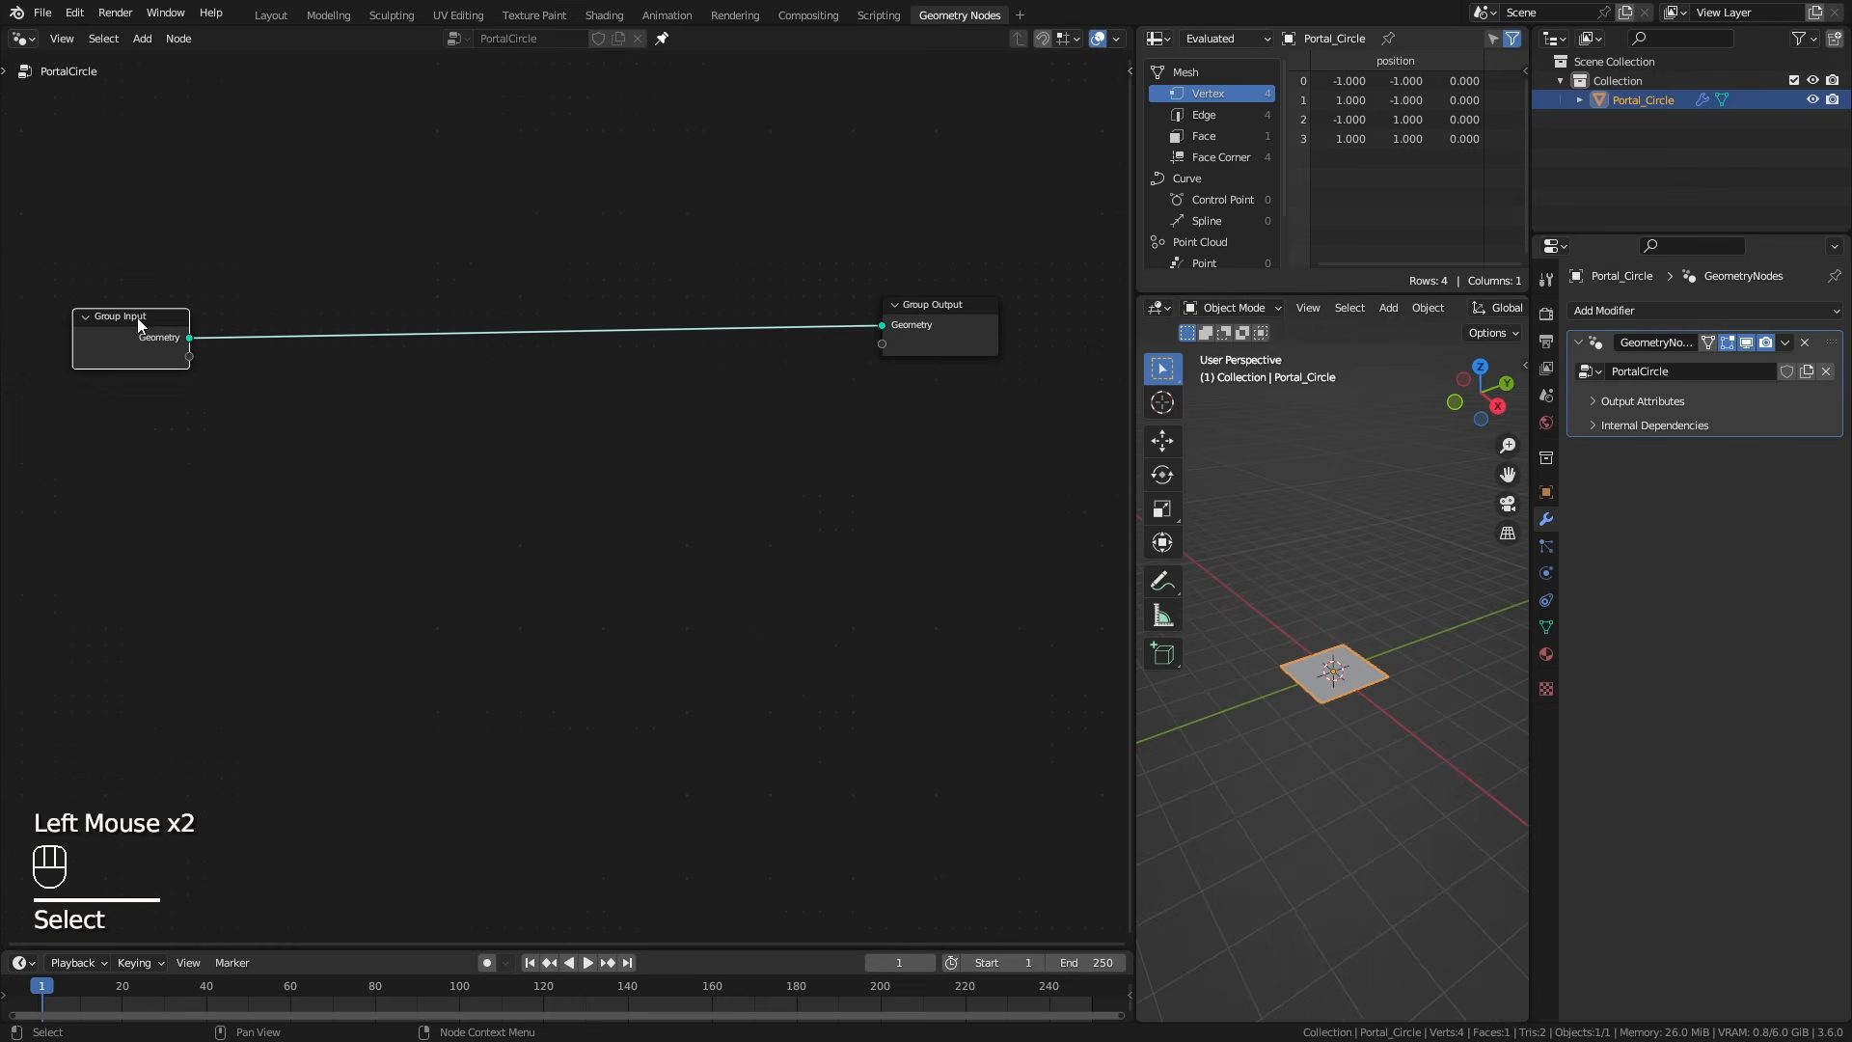
key("x")
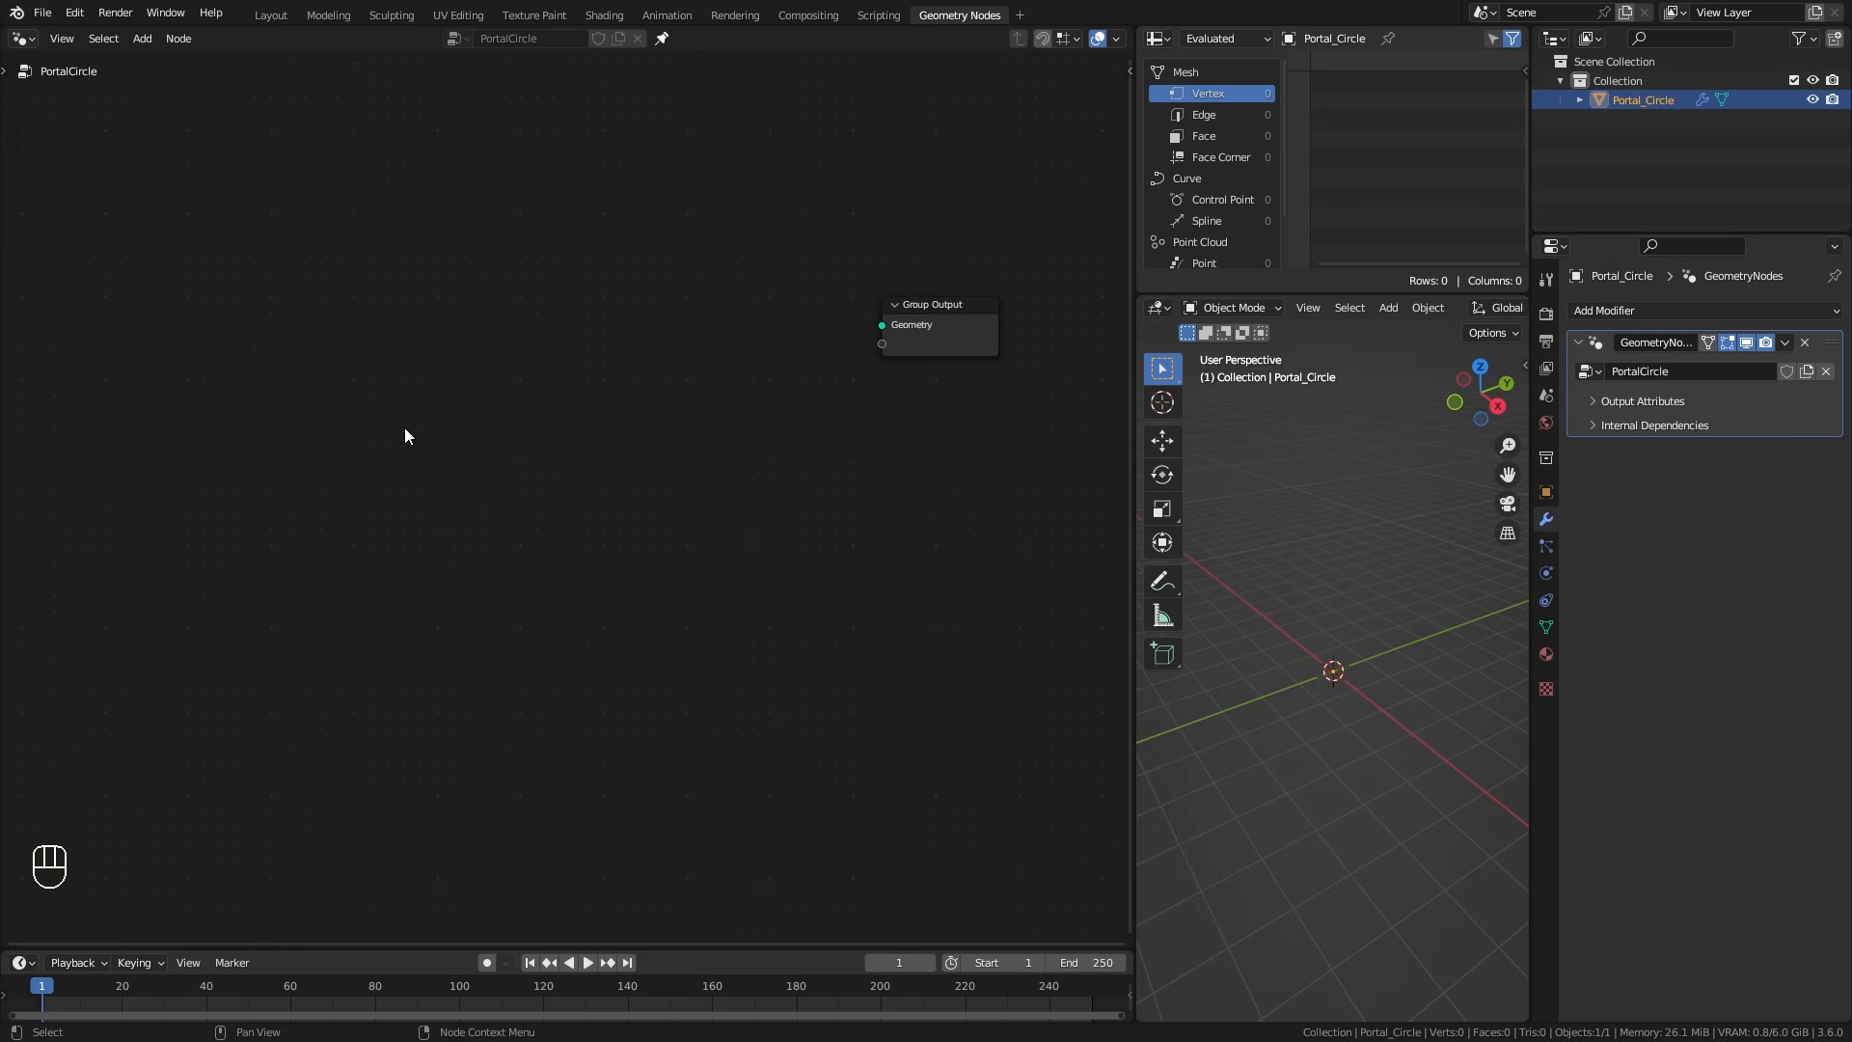
Add a Curve Circle primitive node and connect its curve output to the Group Output geometry.
middle_click_drag(1310, 823, 1356, 860, "ctrl")
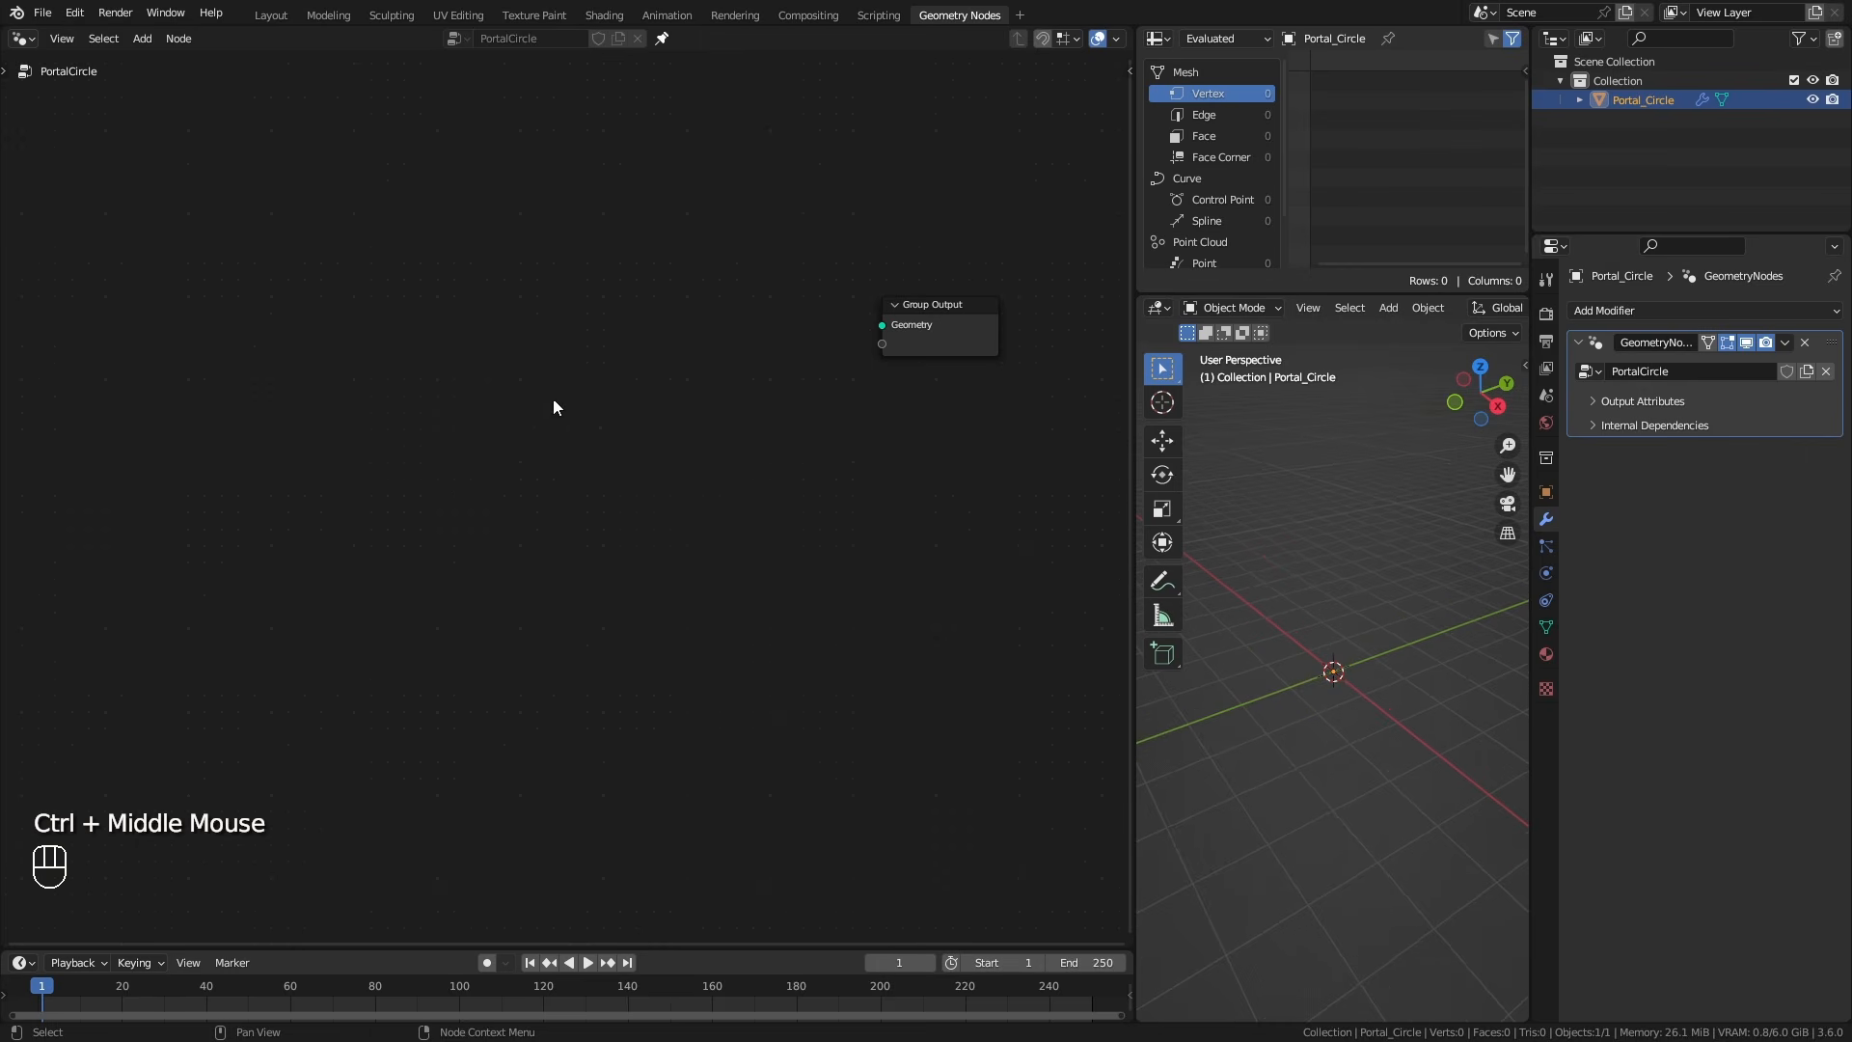
key("shift+a")
mouse_move(380, 304)
mouse_move(294, 267)
mouse_move(507, 350)
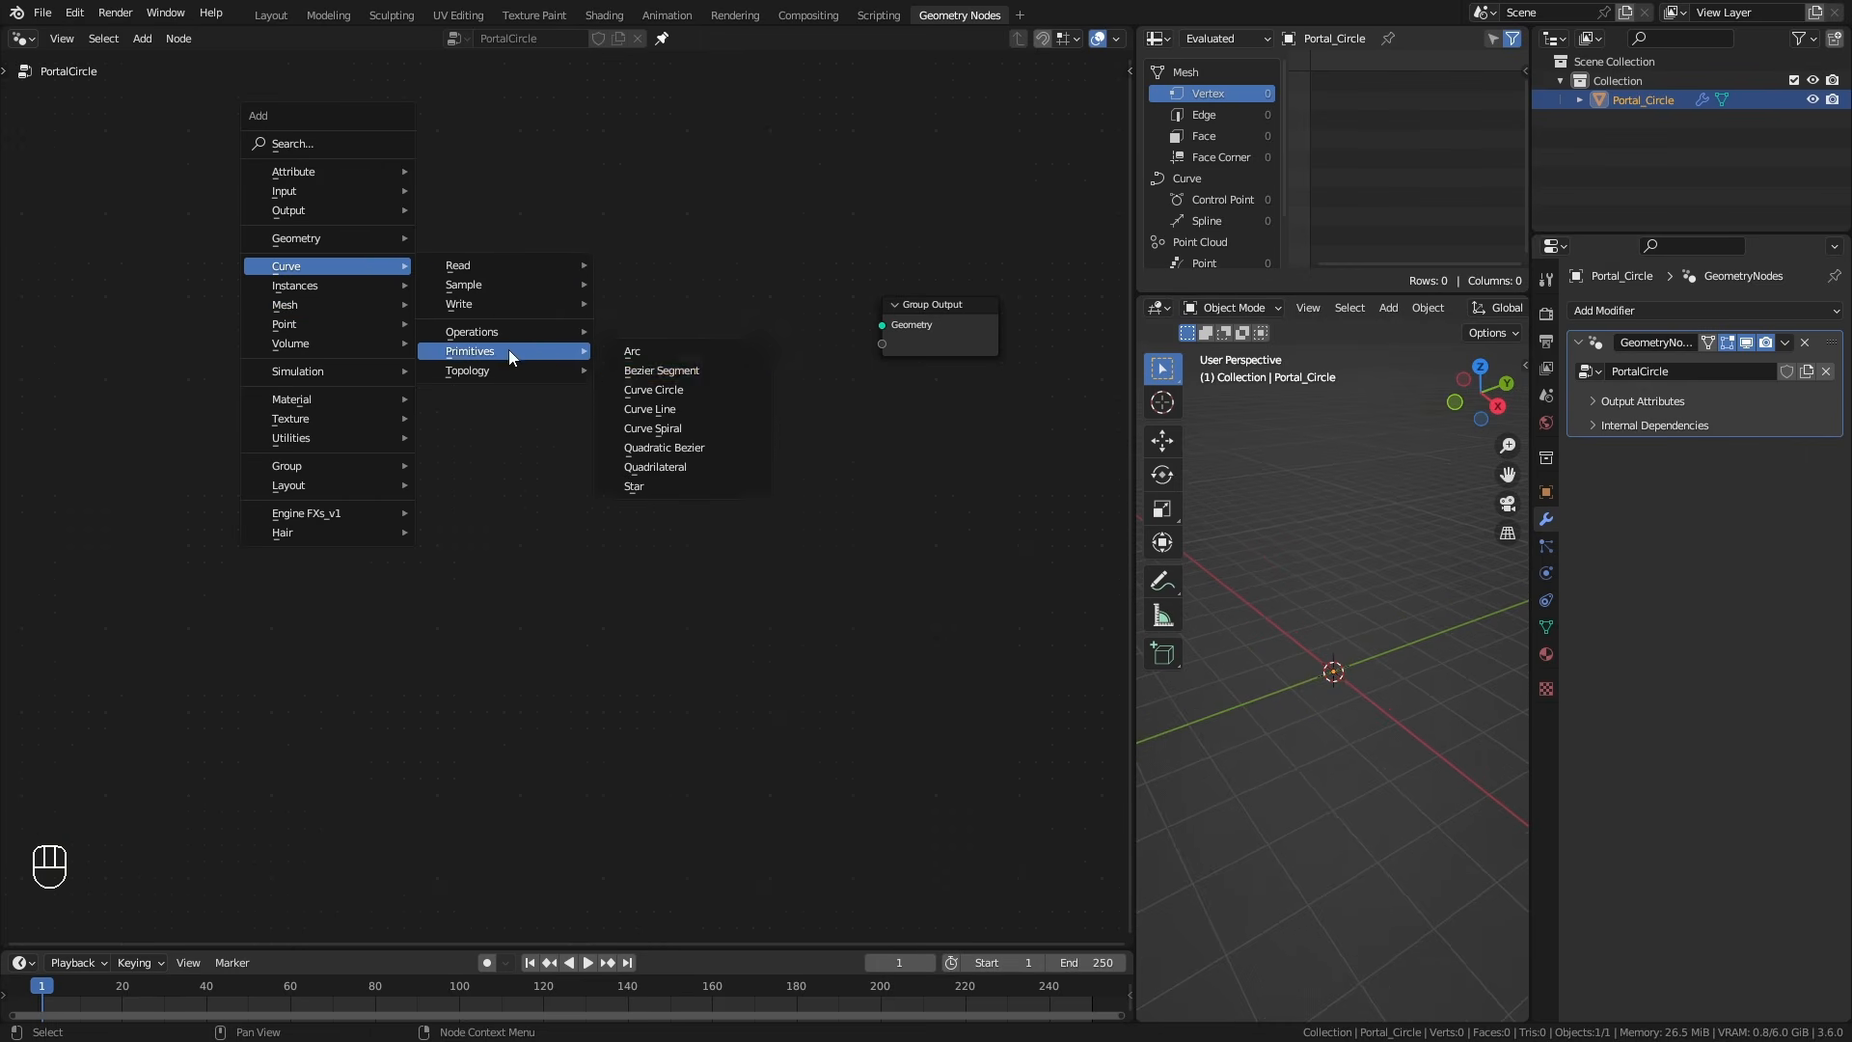
left_click(653, 390)
left_click(309, 371)
left_click_drag(335, 365, 882, 325)
Insert a Curve to Mesh node between the Curve Circle and the Group Output.
middle_click_drag(337, 386, 325, 375, "ctrl")
left_click_drag(322, 369, 496, 509)
type("curve t")
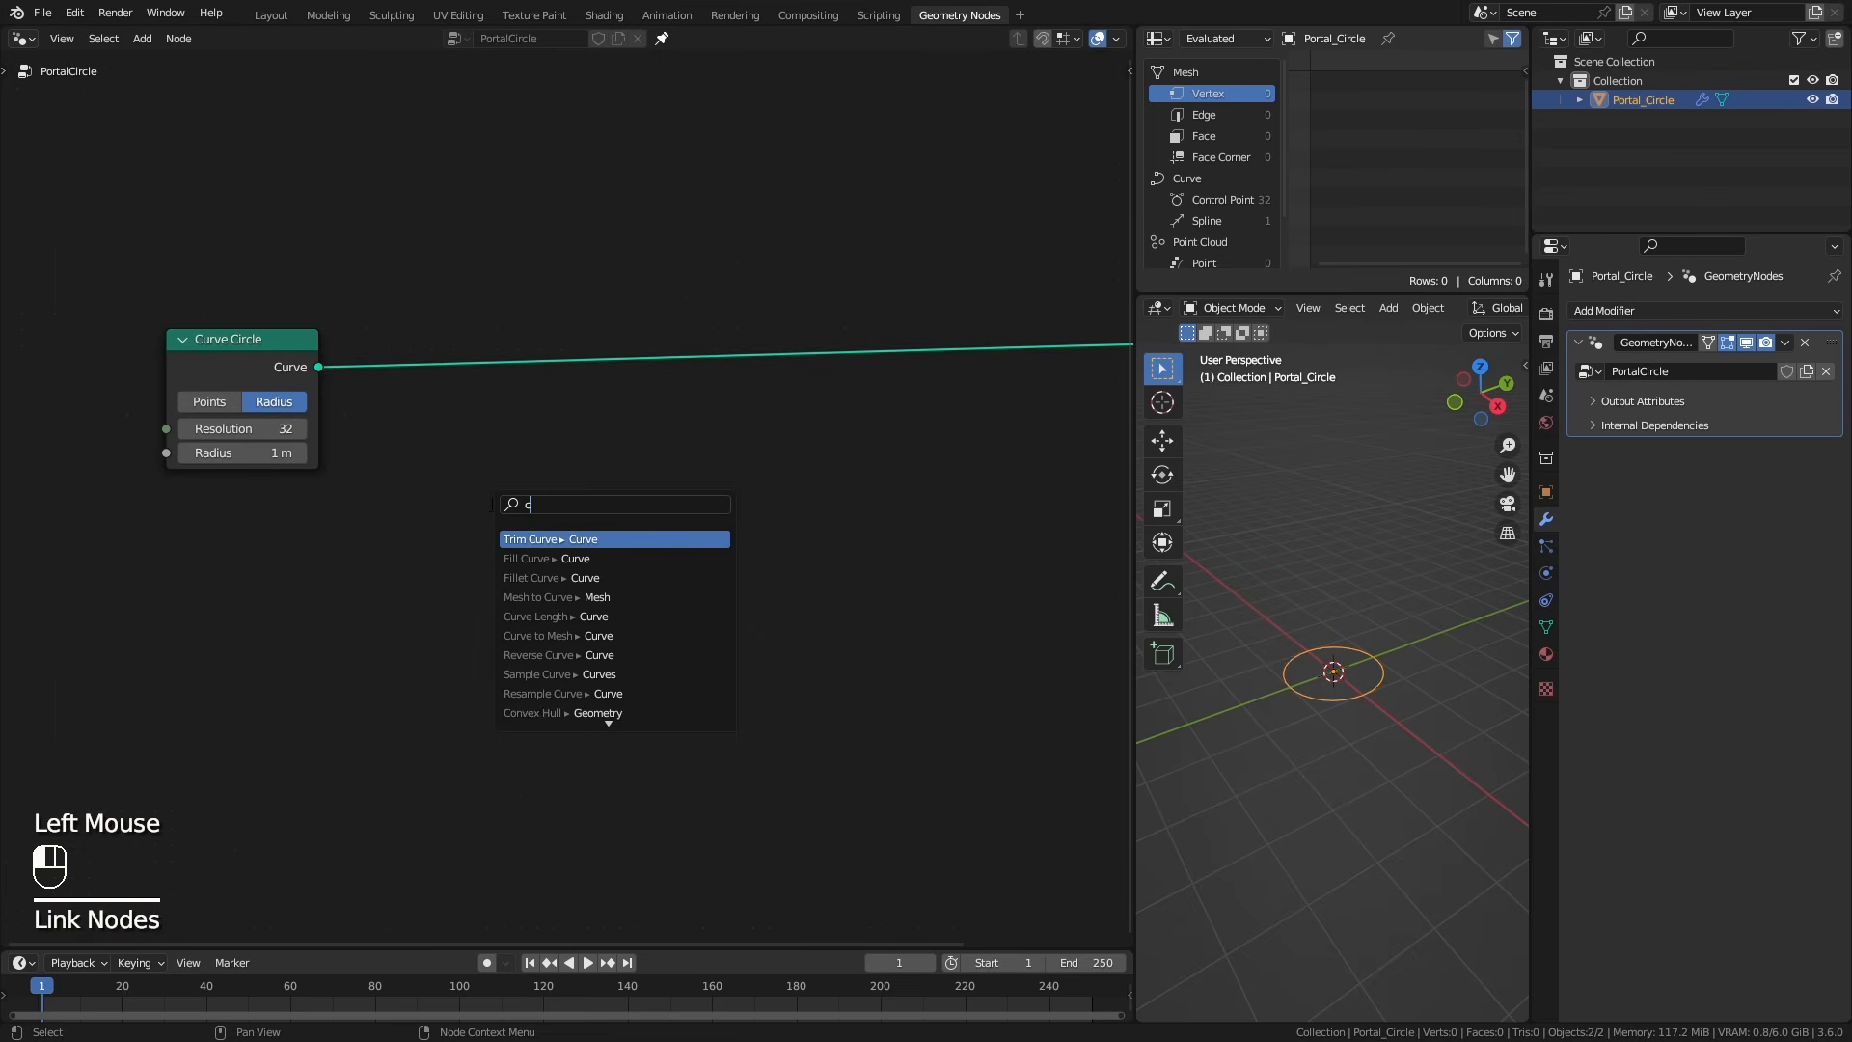
left_click(546, 536)
left_click(553, 390)
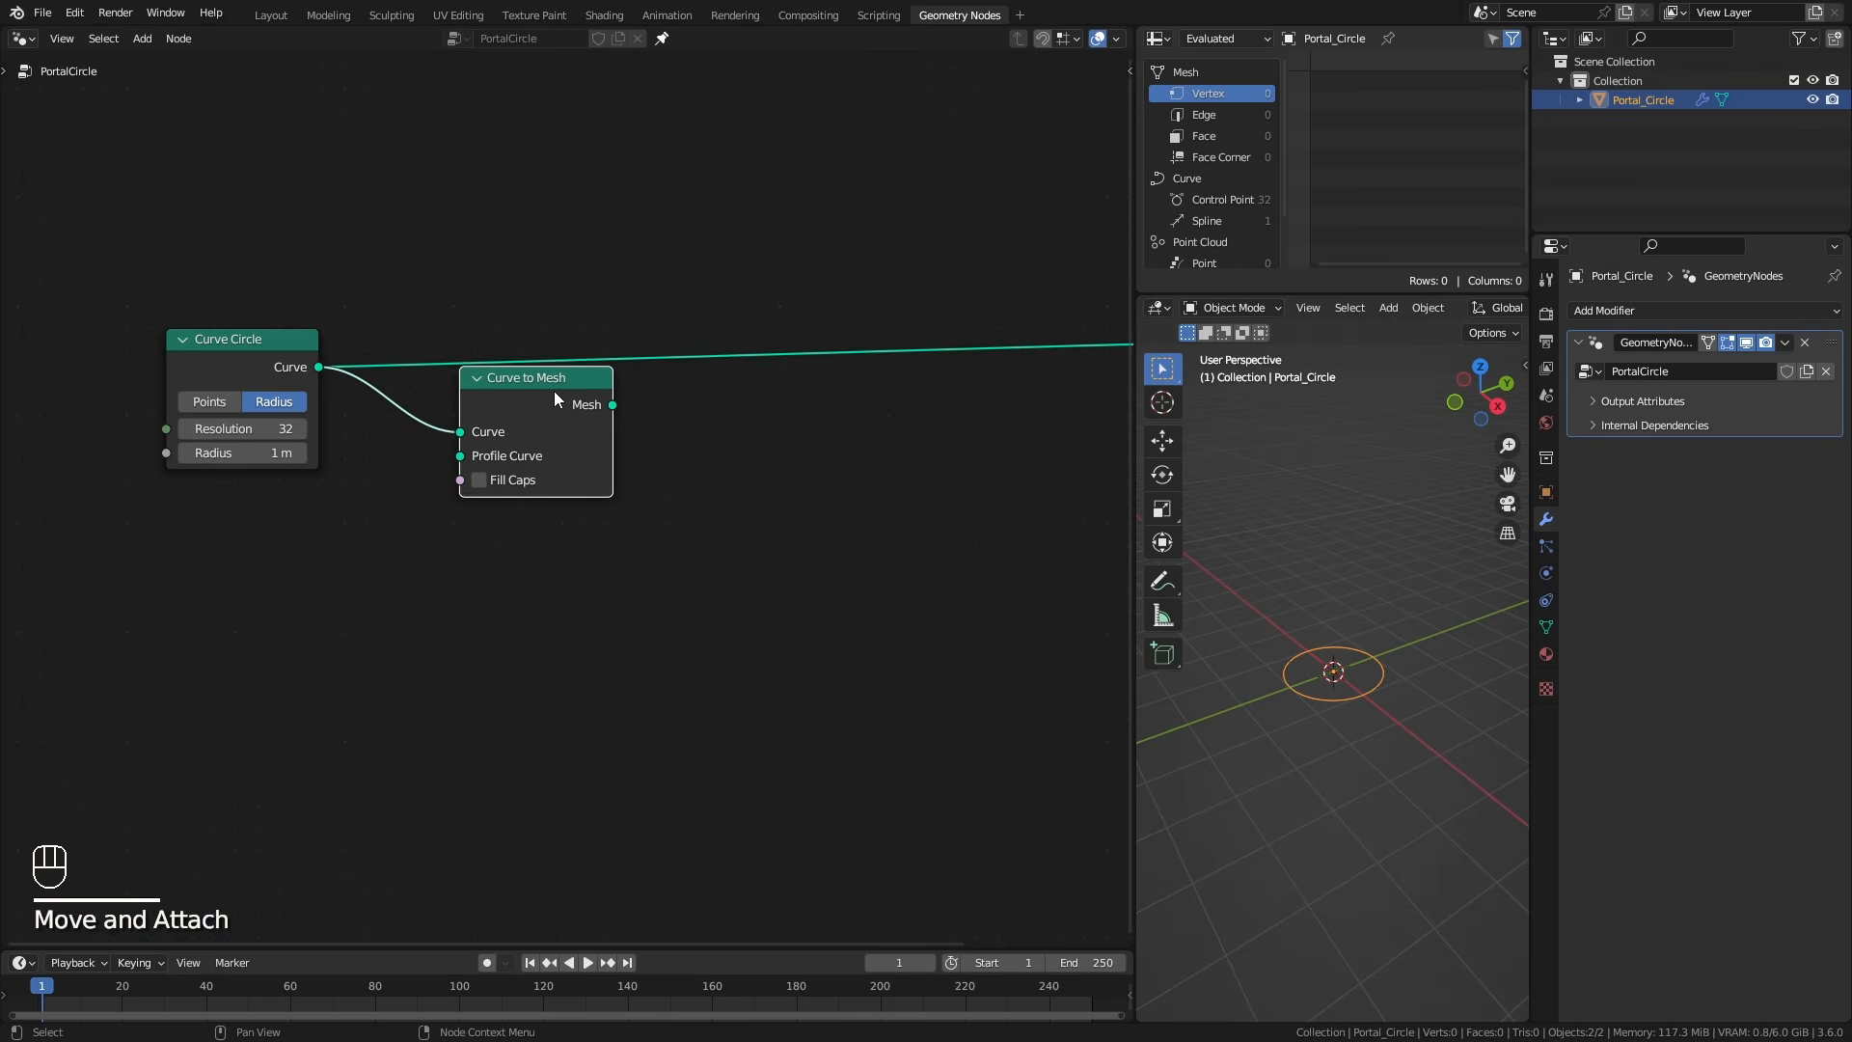
left_click(554, 390, "alt+shift")
left_click(549, 372)
left_click_drag(550, 371, 662, 338)
Duplicate the Curve Circle node, connect the copy to the Profile Curve input and set its radius to 0.08 m.
left_click(217, 343)
key("shift+d")
left_click(378, 530)
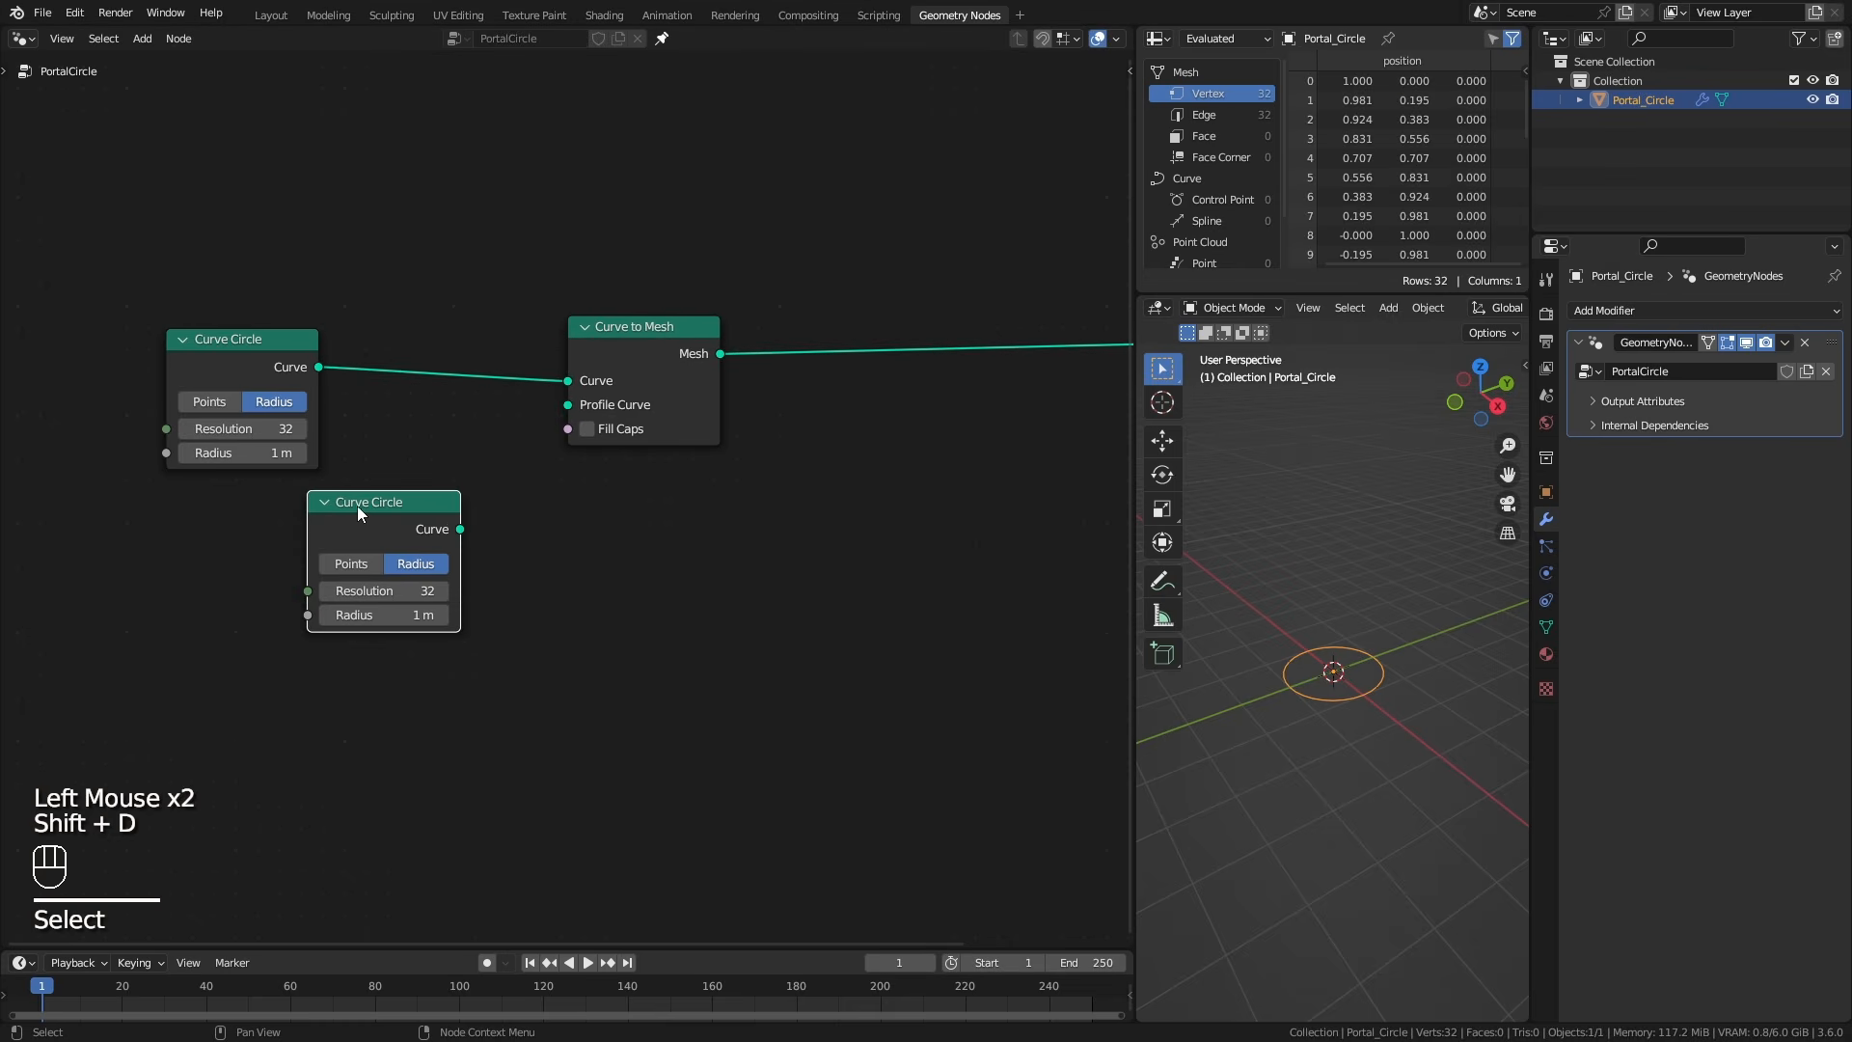
left_click_drag(459, 528, 568, 404)
left_click_drag(378, 535, 423, 546)
left_click_drag(452, 633, 378, 634, "shift")
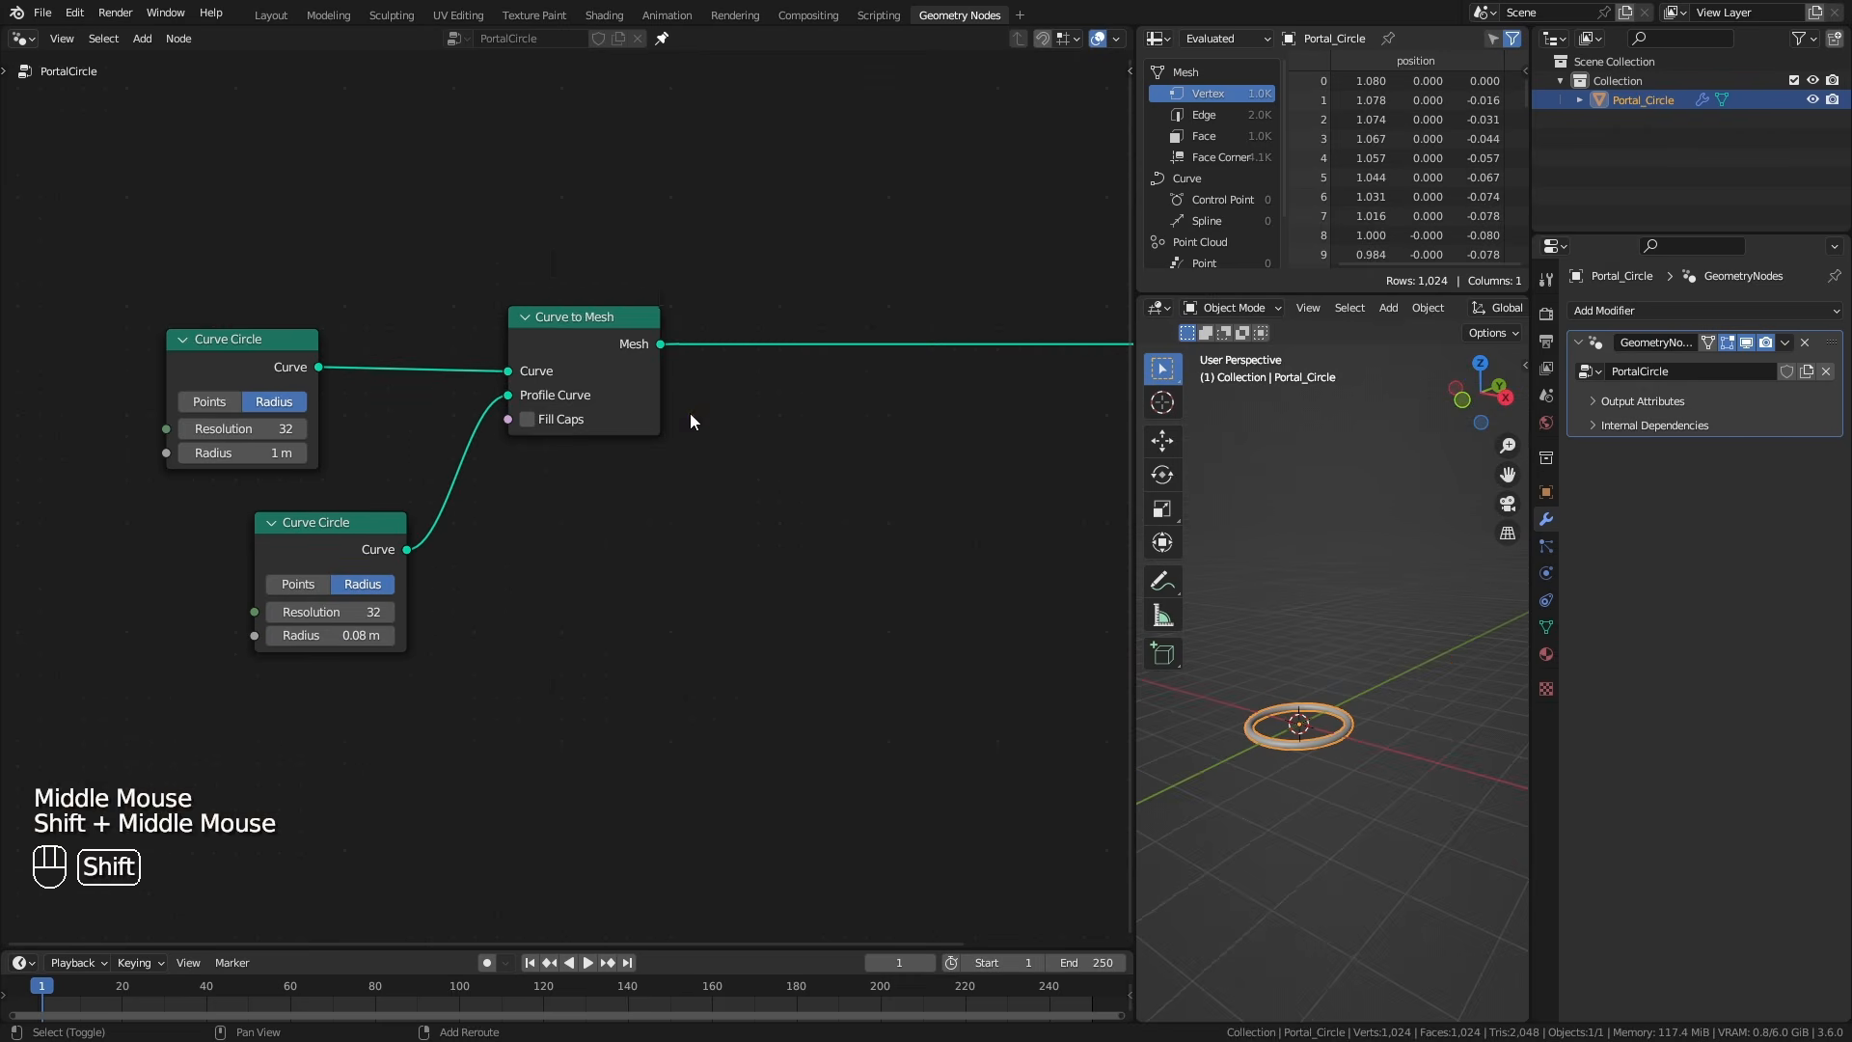
Insert a Transform Geometry node after Curve to Mesh and set its X rotation to 90°.
key("shift+a")
mouse_move(812, 384)
mouse_move(810, 450)
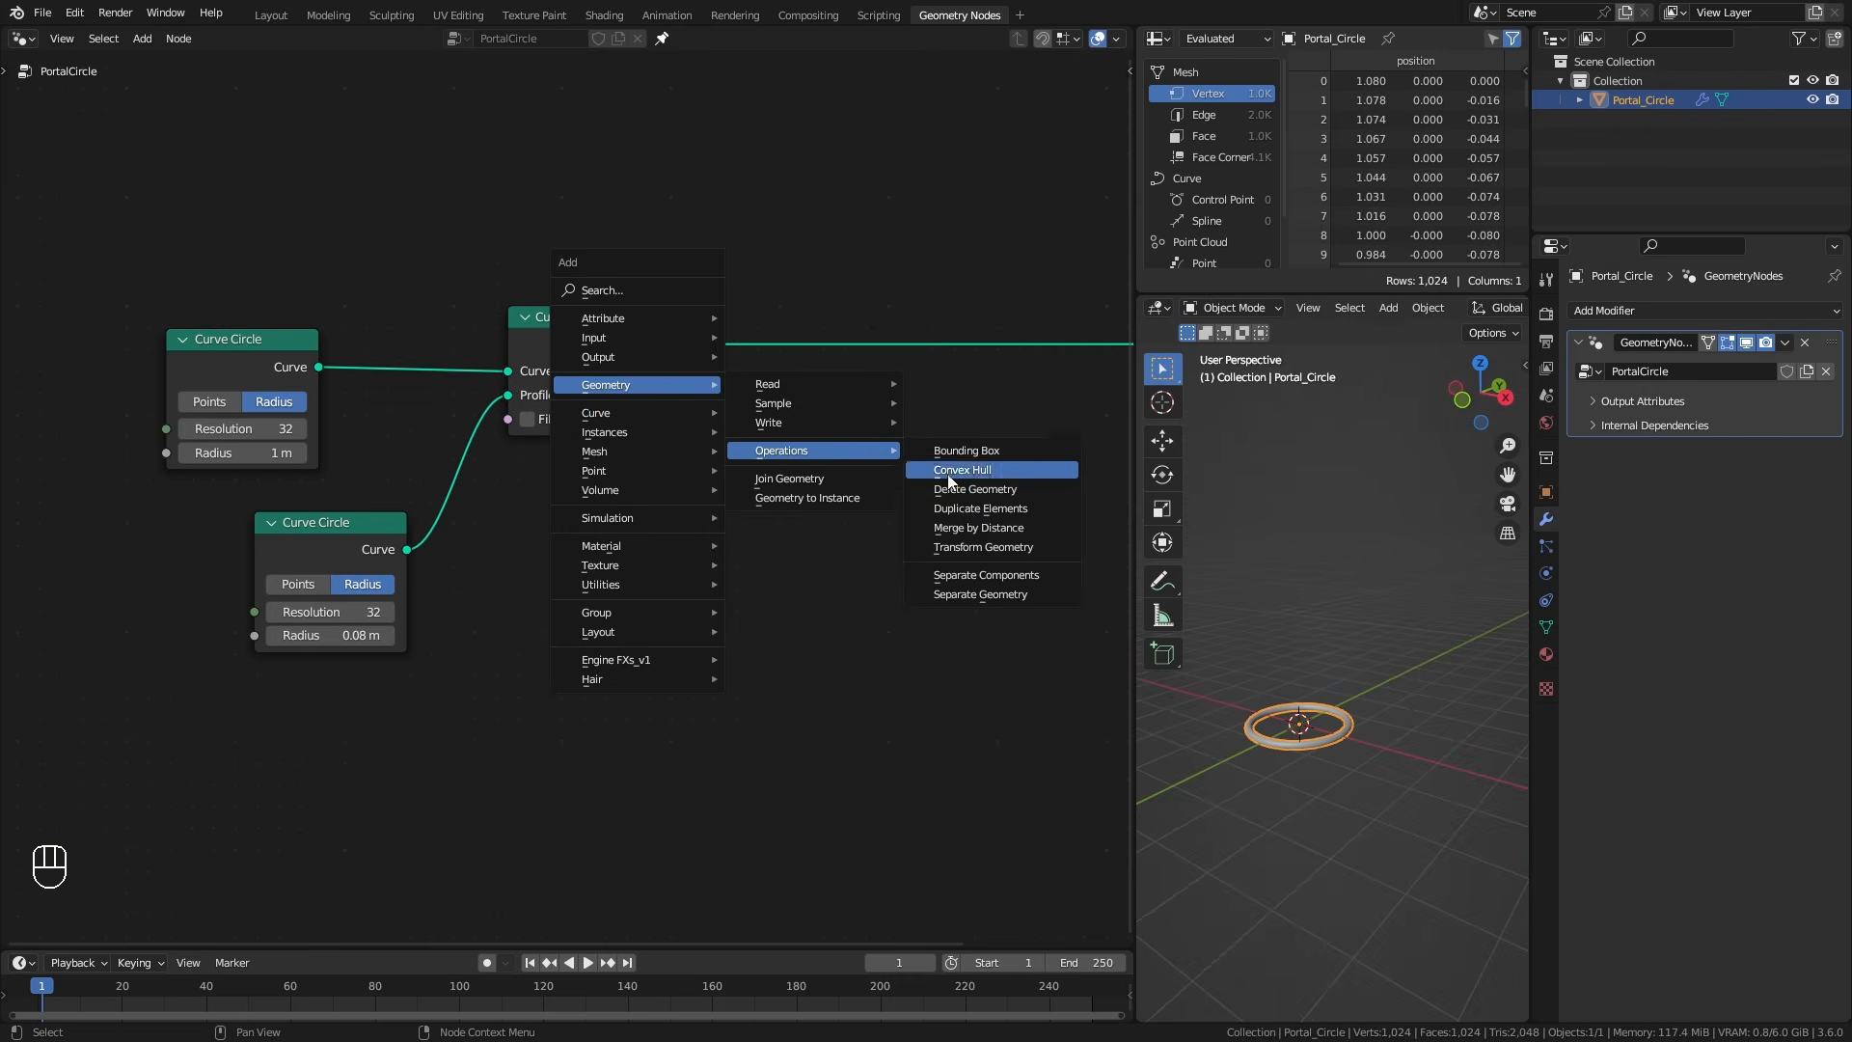
left_click(974, 556)
left_click(737, 282)
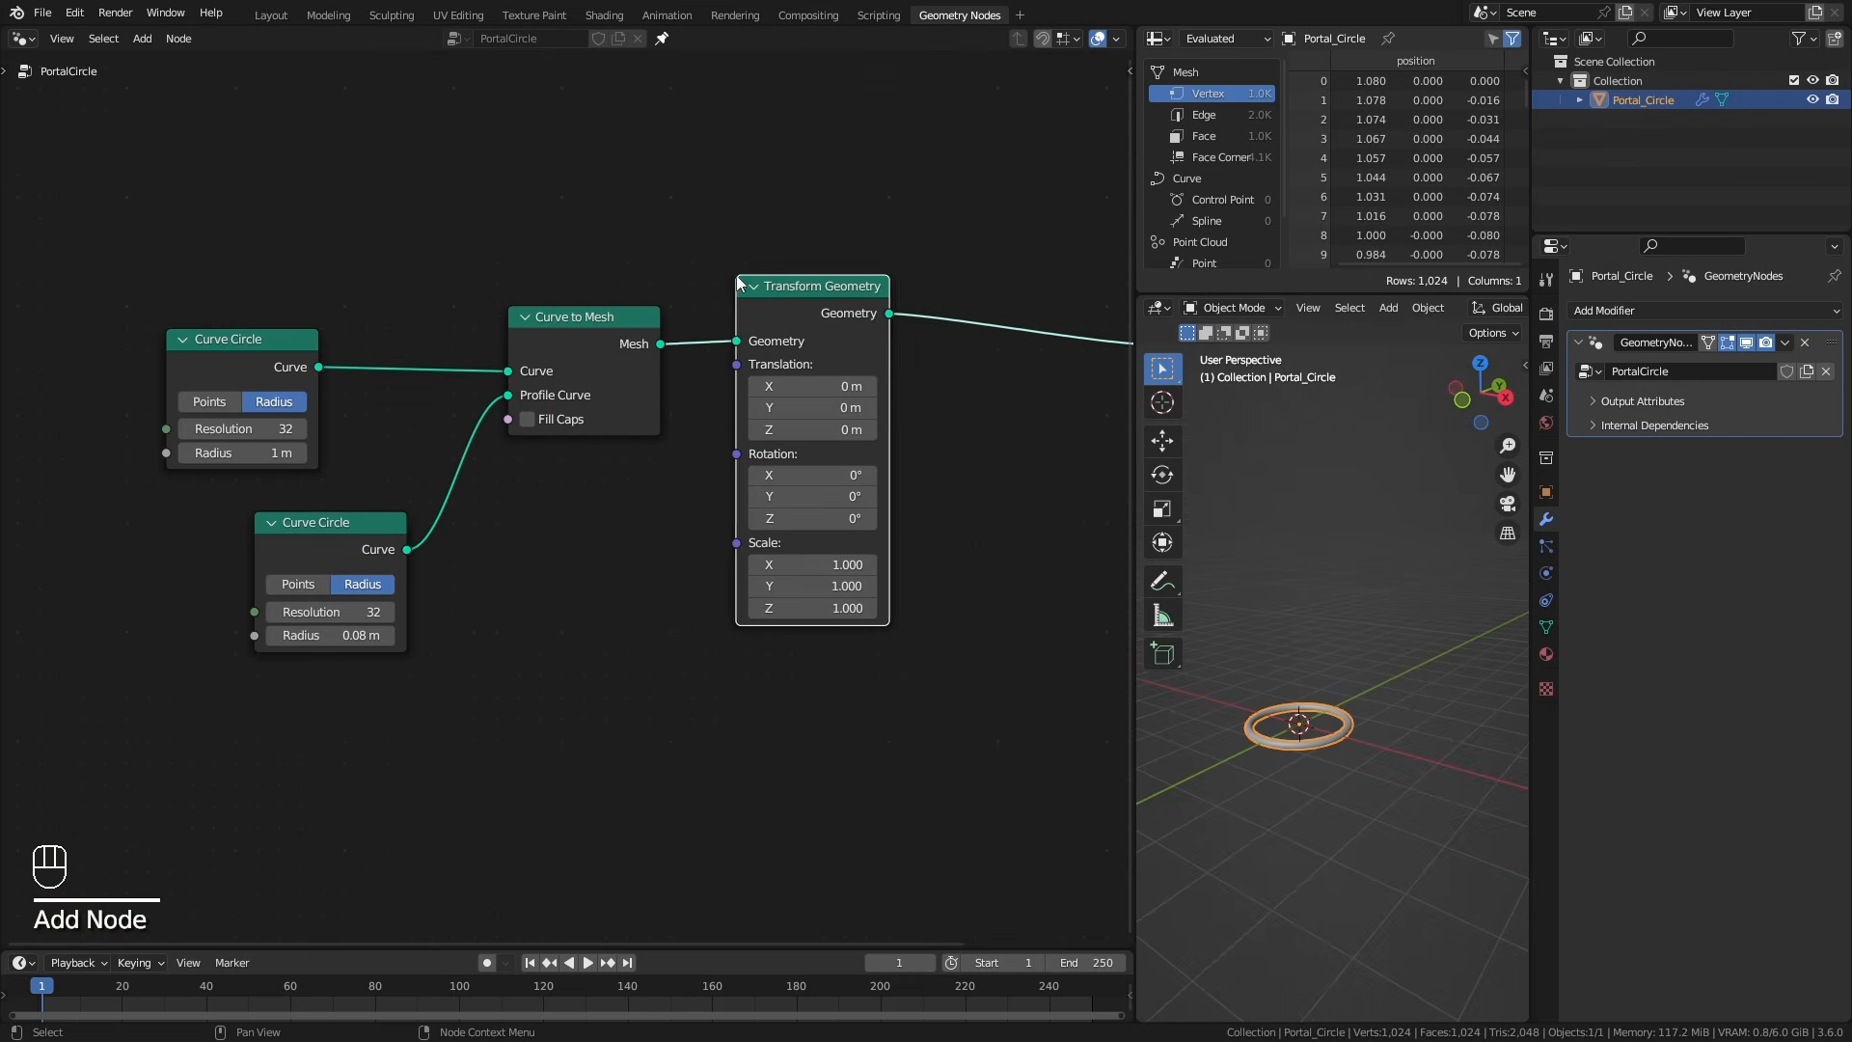
left_click(821, 477)
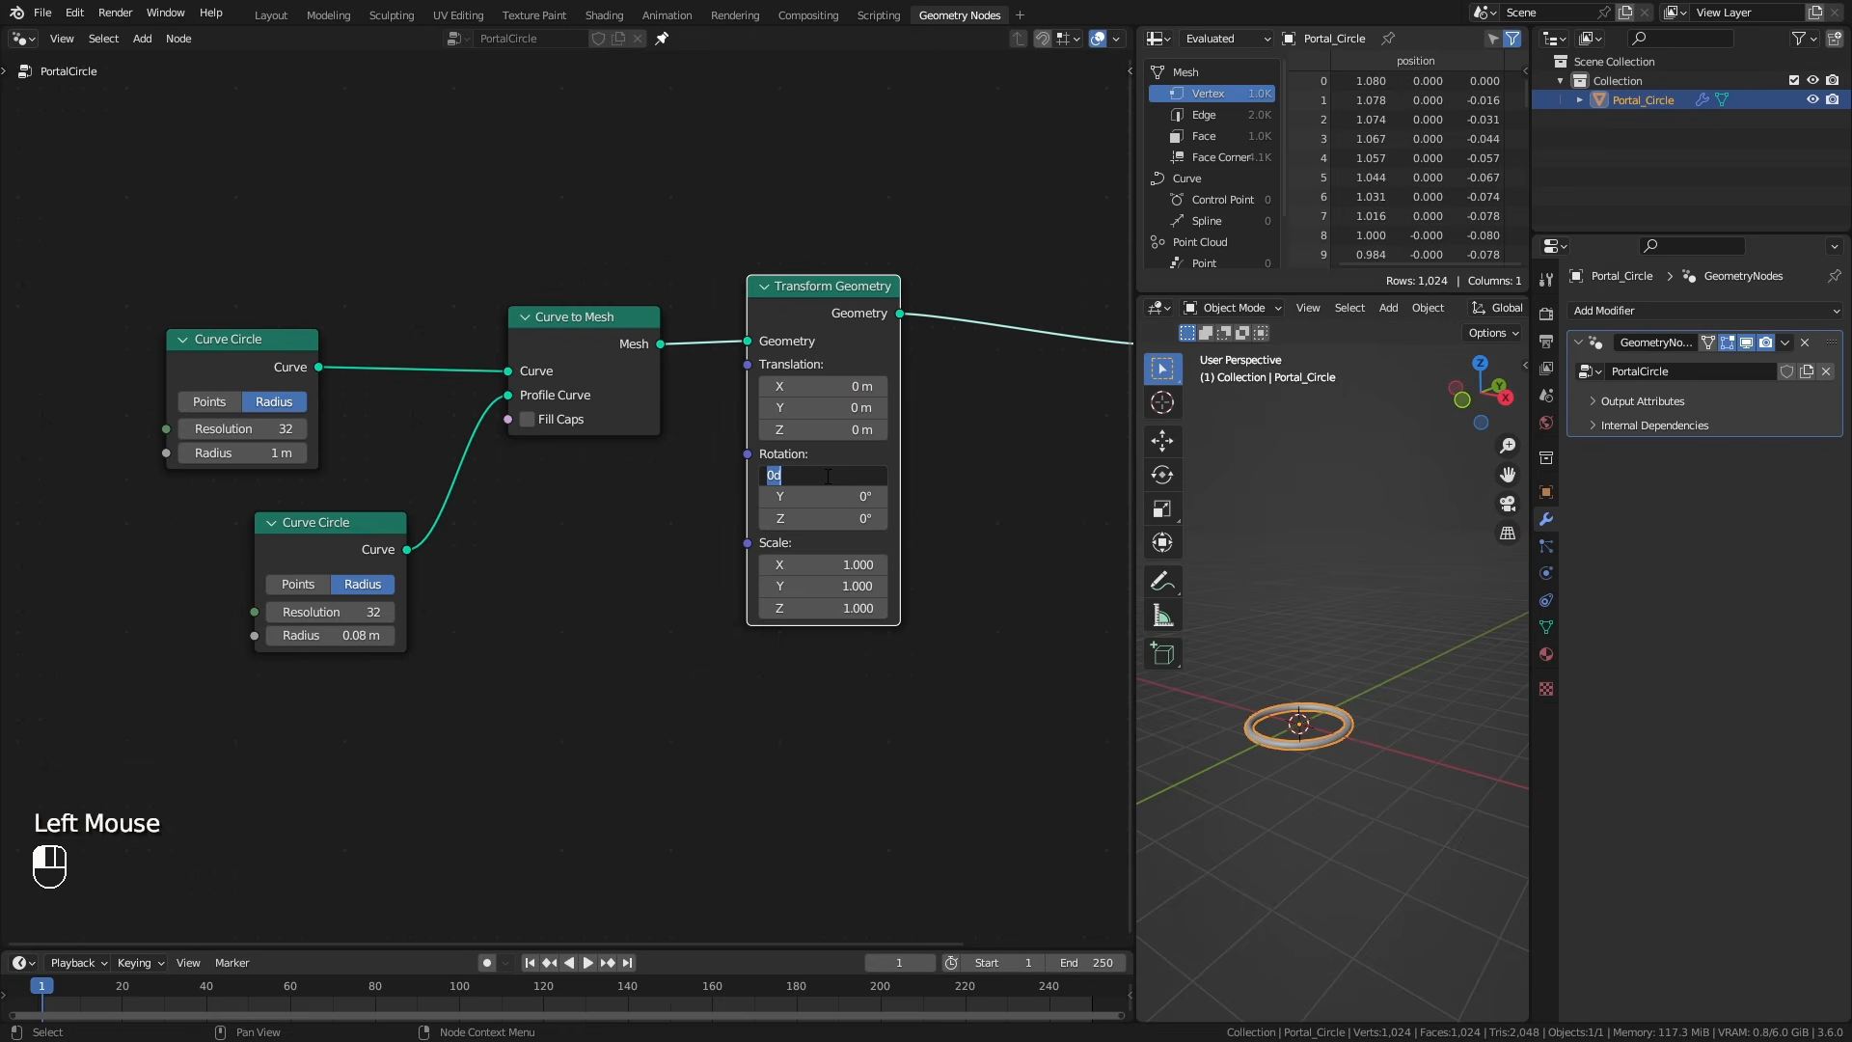
type("90")
key("Return")
Hide the unused sockets of the Transform Geometry node and move the Group Output node farther away to make room.
left_click(795, 313)
key("ctrl+h")
left_click_drag(795, 312, 763, 315)
middle_click_drag(868, 451, 278, 470)
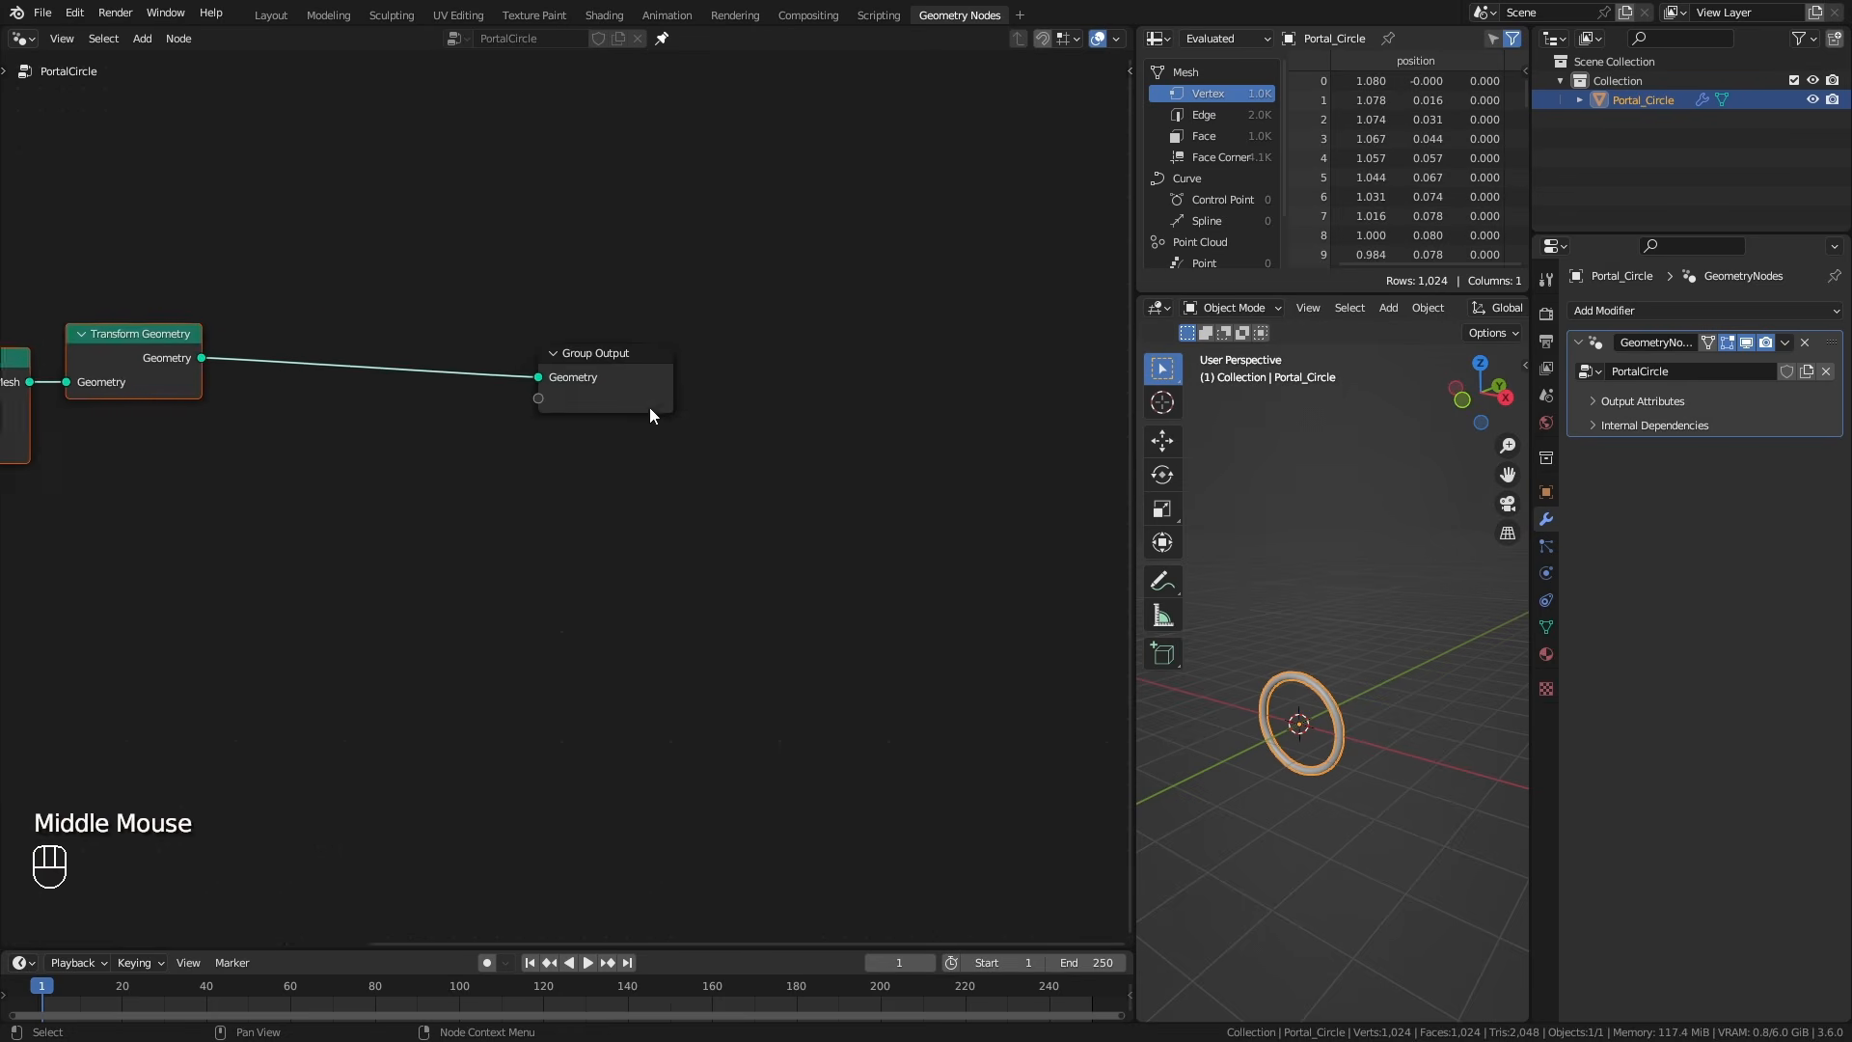
left_click_drag(637, 398, 1054, 375)
Insert a Distribute Points on Faces node after Transform Geometry and raise its density to about 70.
middle_click_drag(500, 430, 573, 412)
middle_click_drag(1380, 825, 1388, 747, "ctrl")
middle_click_drag(1374, 853, 1426, 681, "shift")
key("shift+a")
mouse_move(570, 470)
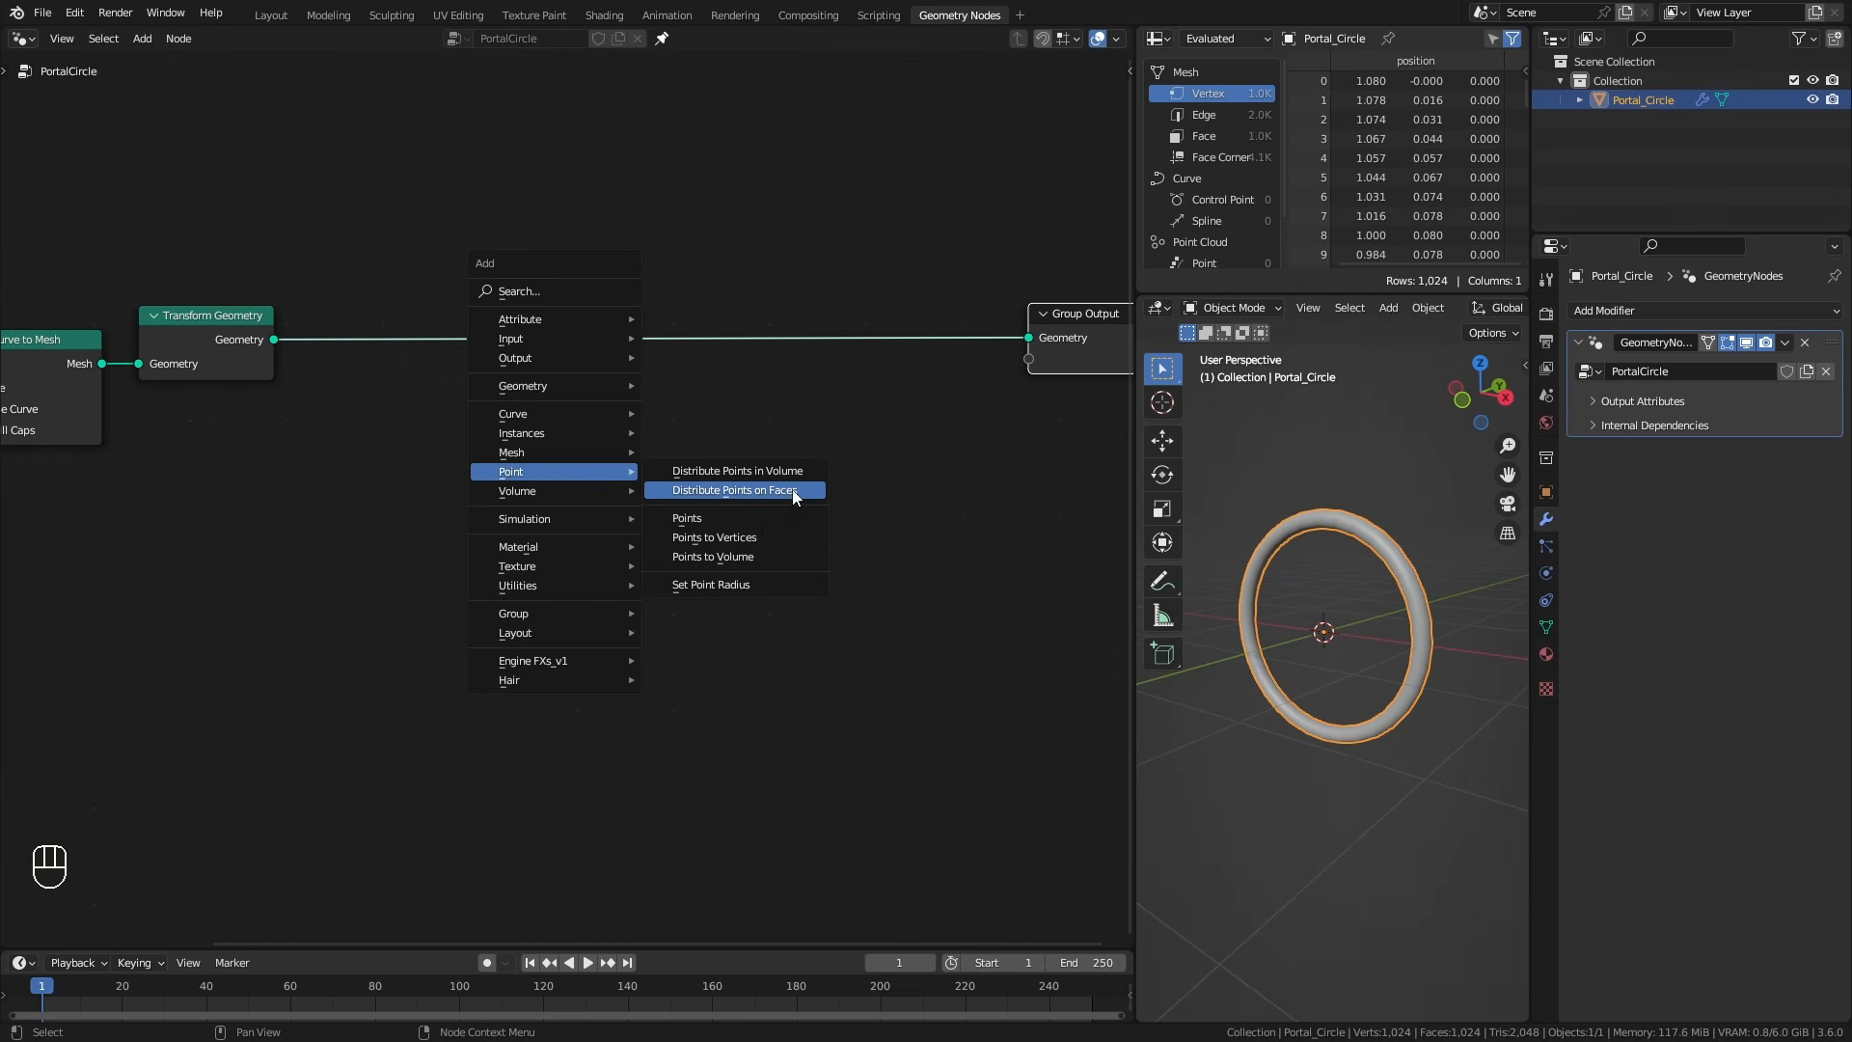
left_click(735, 490)
left_click(397, 301)
left_click_drag(470, 472, 415, 471)
Connect a Multiply math node to the Density input of Distribute Points on Faces and set its first value to 100.
middle_click_drag(496, 620, 597, 552)
left_click_drag(499, 407, 422, 536)
type("mul")
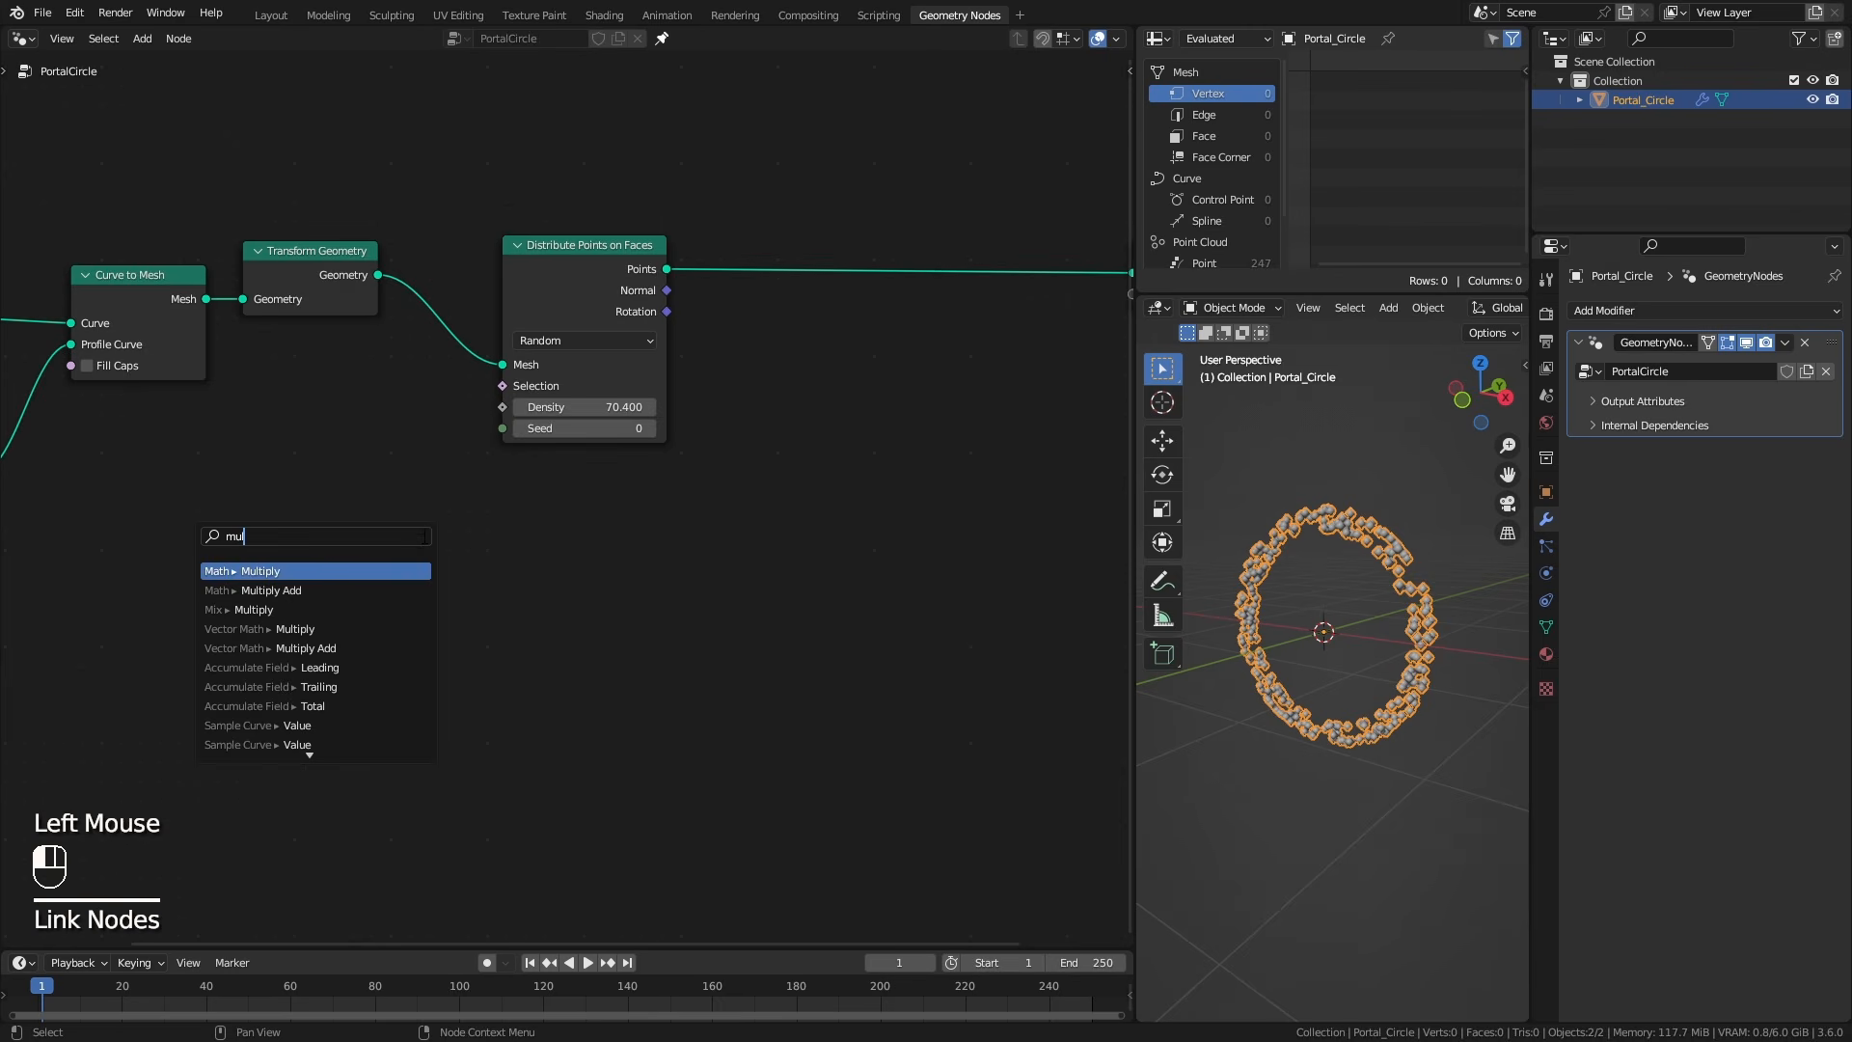
left_click(340, 569)
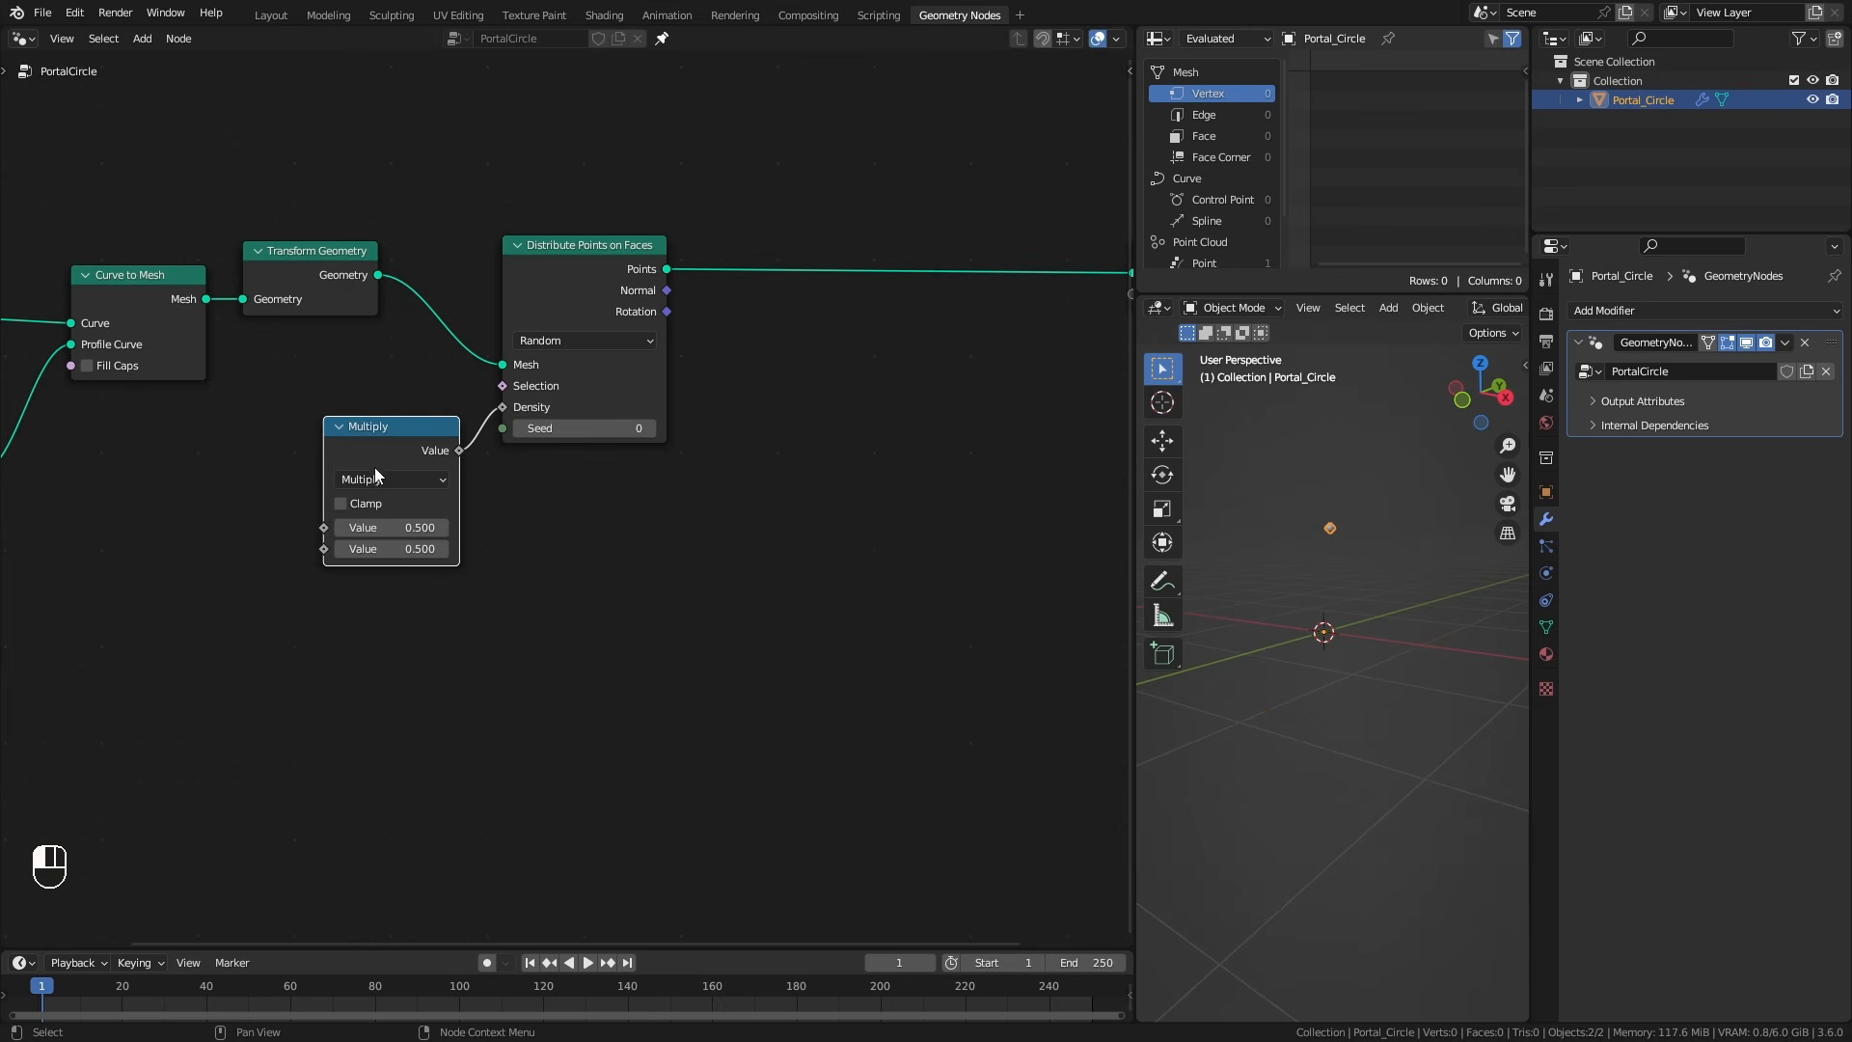
left_click(383, 528)
left_click(383, 528)
type("100")
key("Return")
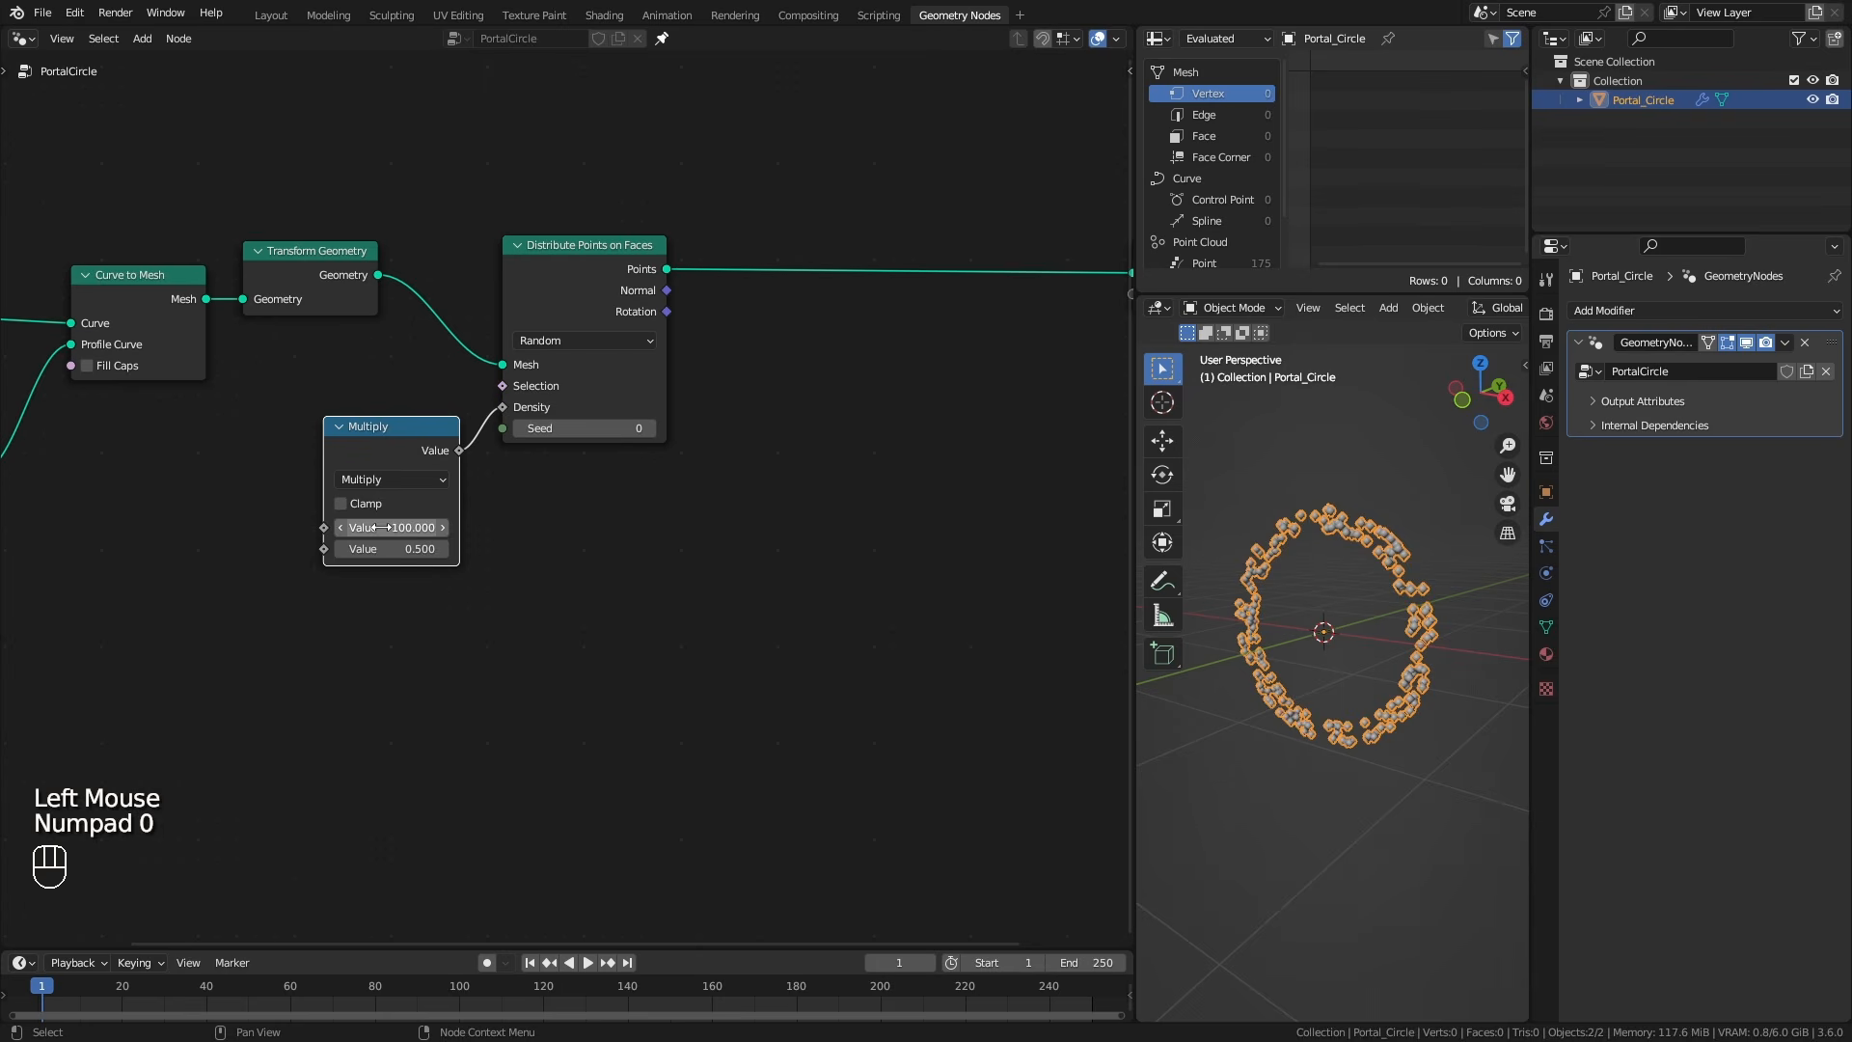
Vary the Multiply node's second value to test the point density and set it to 1.
mouse_move(398, 547)
left_mouse_down("shift")
mouse_move(429, 547)
mouse_move(376, 547)
mouse_move(424, 546)
left_mouse_up("shift")
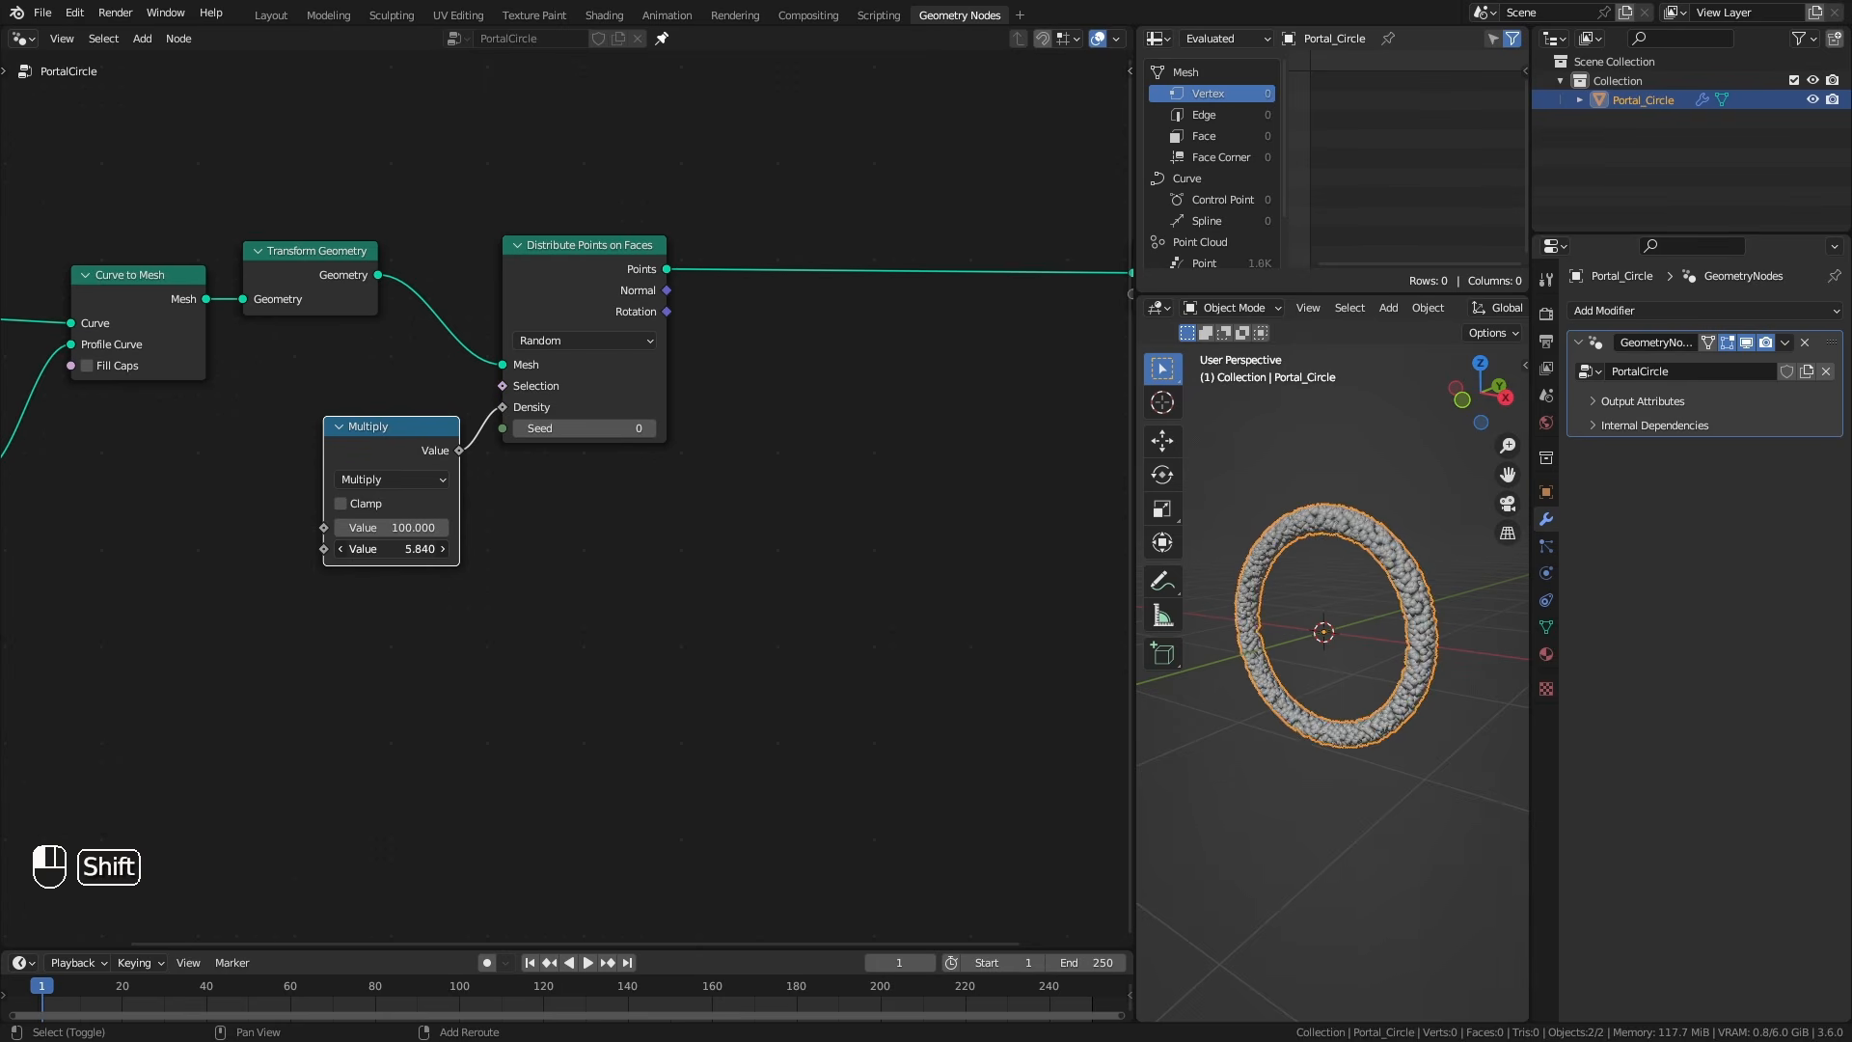
left_click(400, 548)
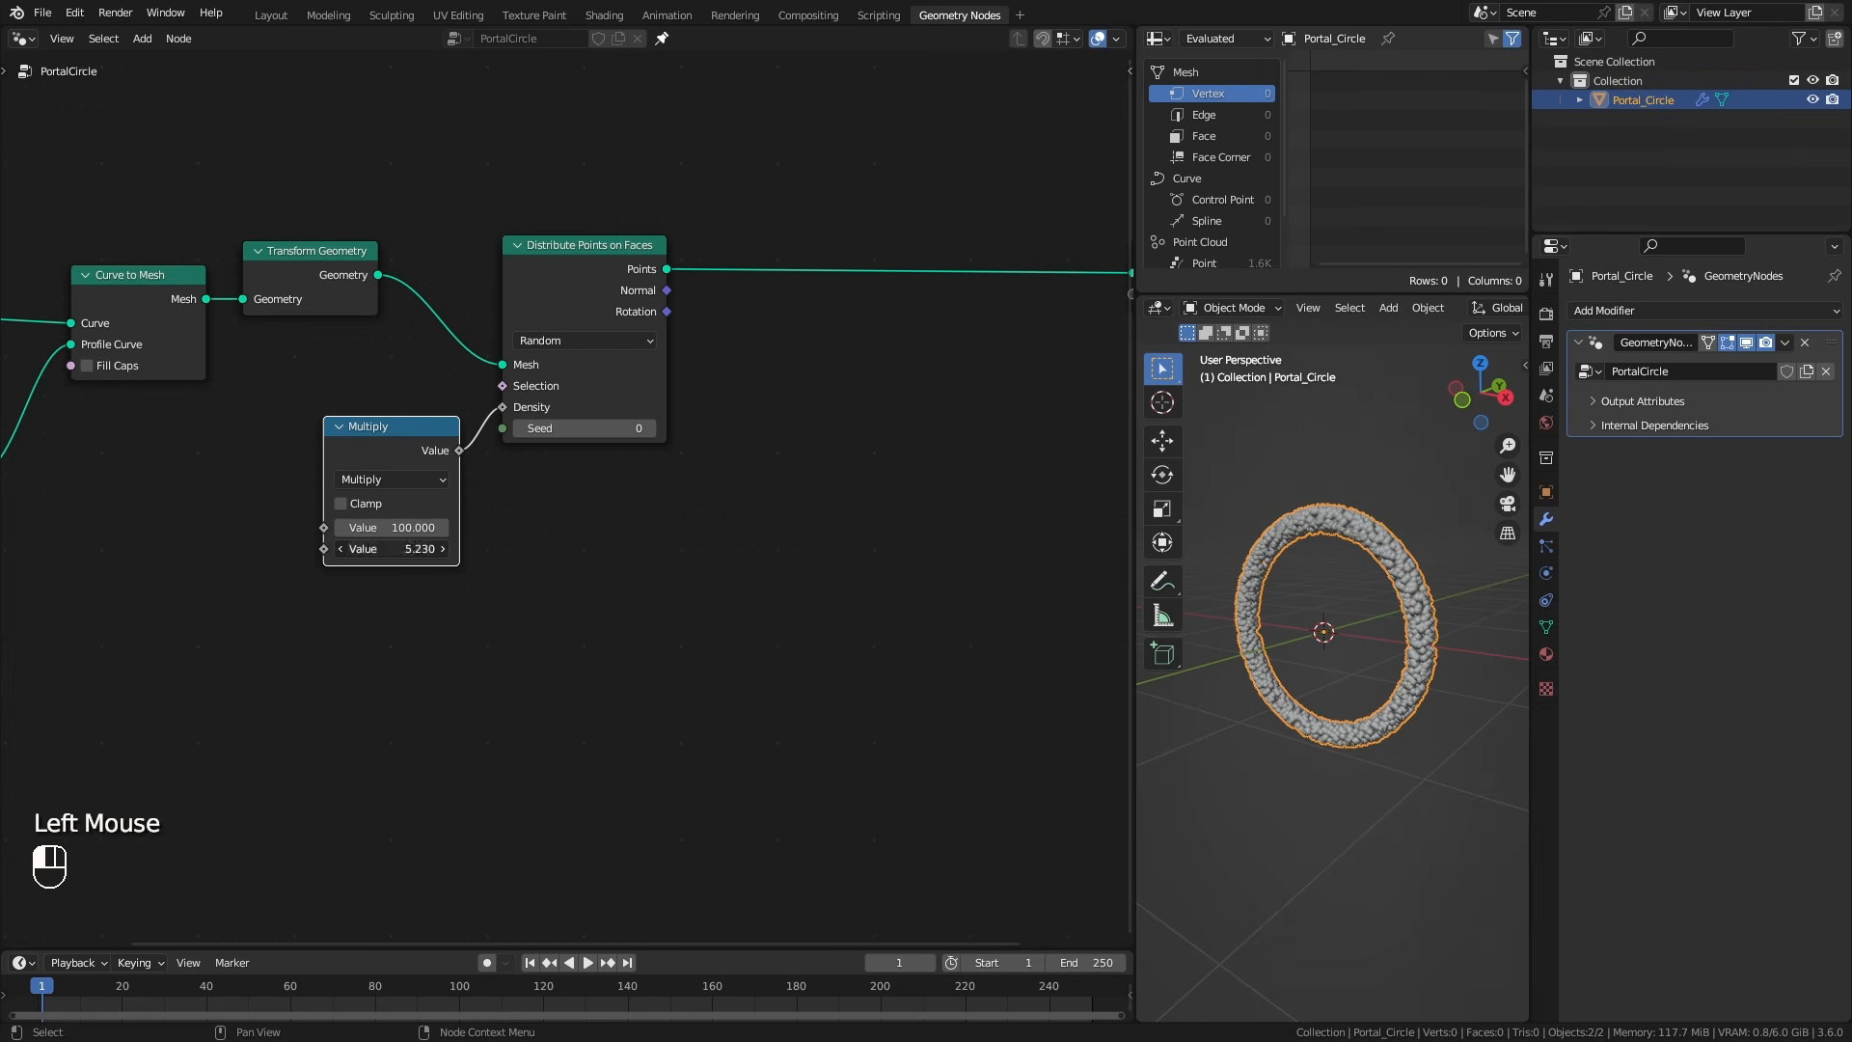
type("1")
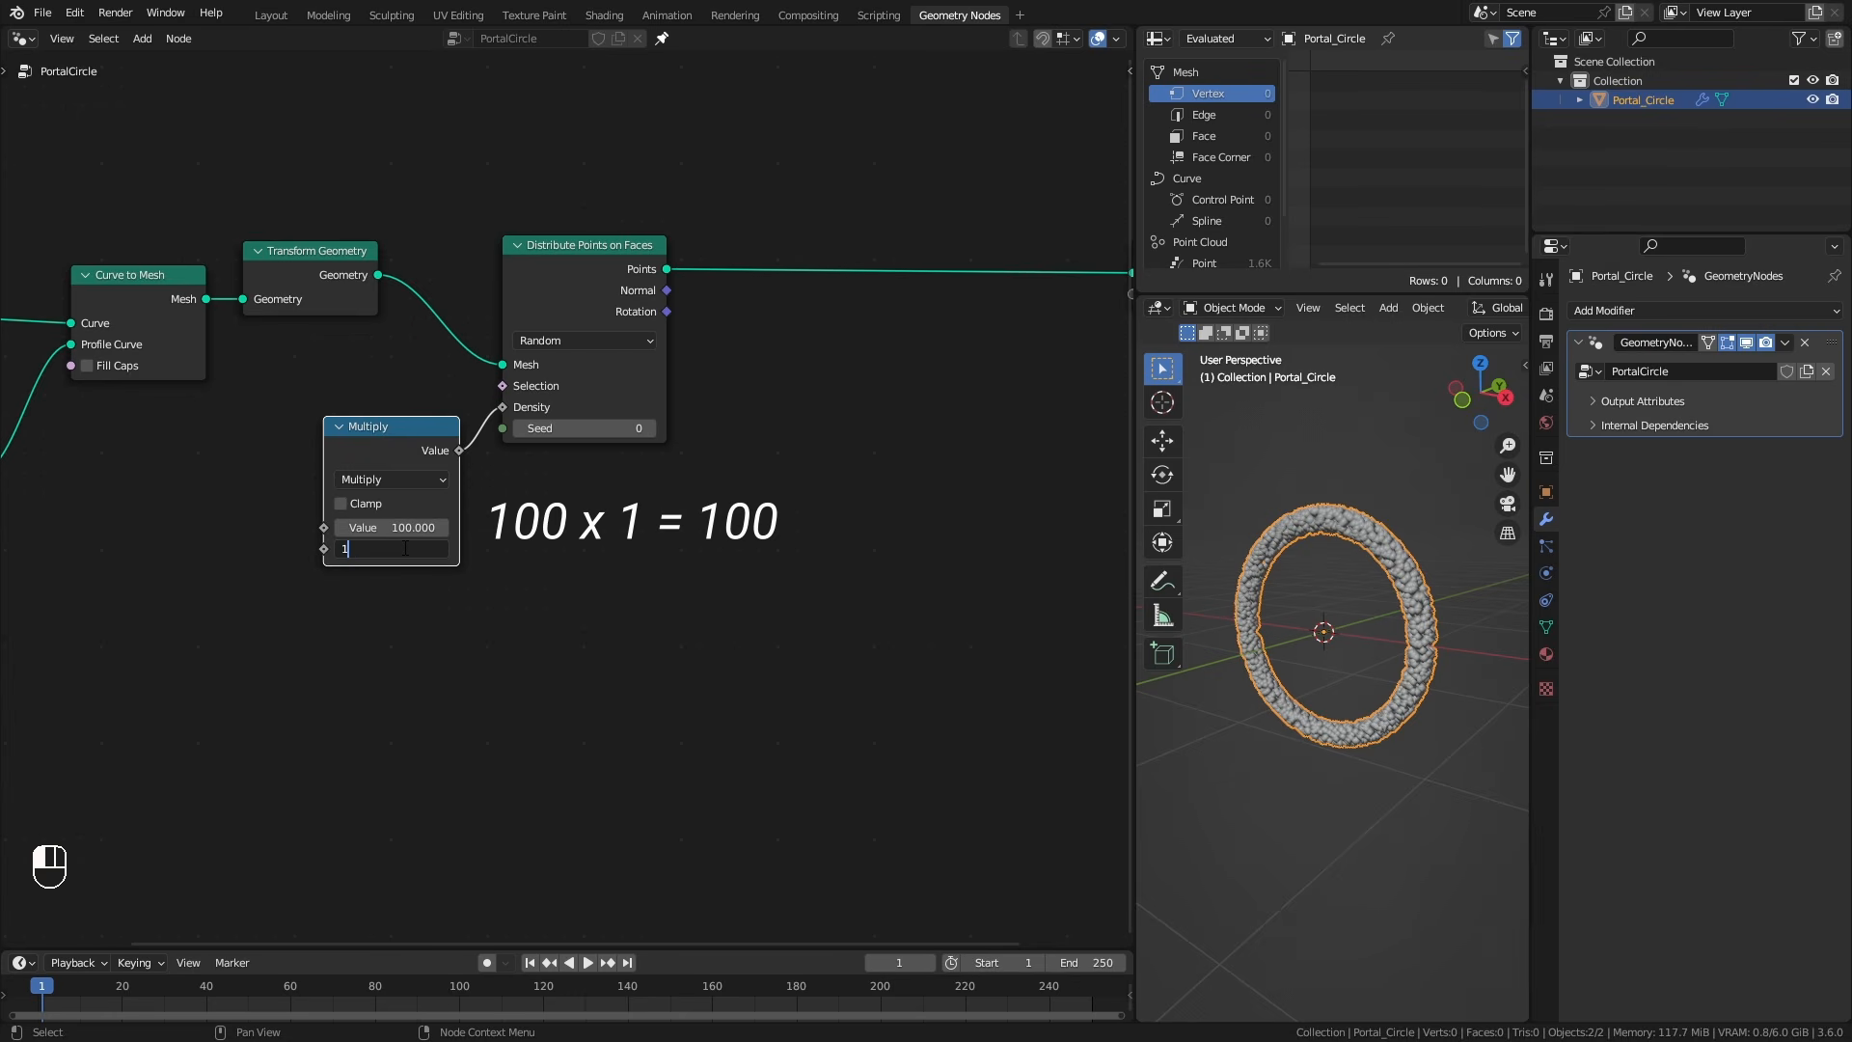
key("Return")
Insert a Set Position node between Distribute Points on Faces and the Group Output.
middle_click_drag(1255, 714, 1374, 685)
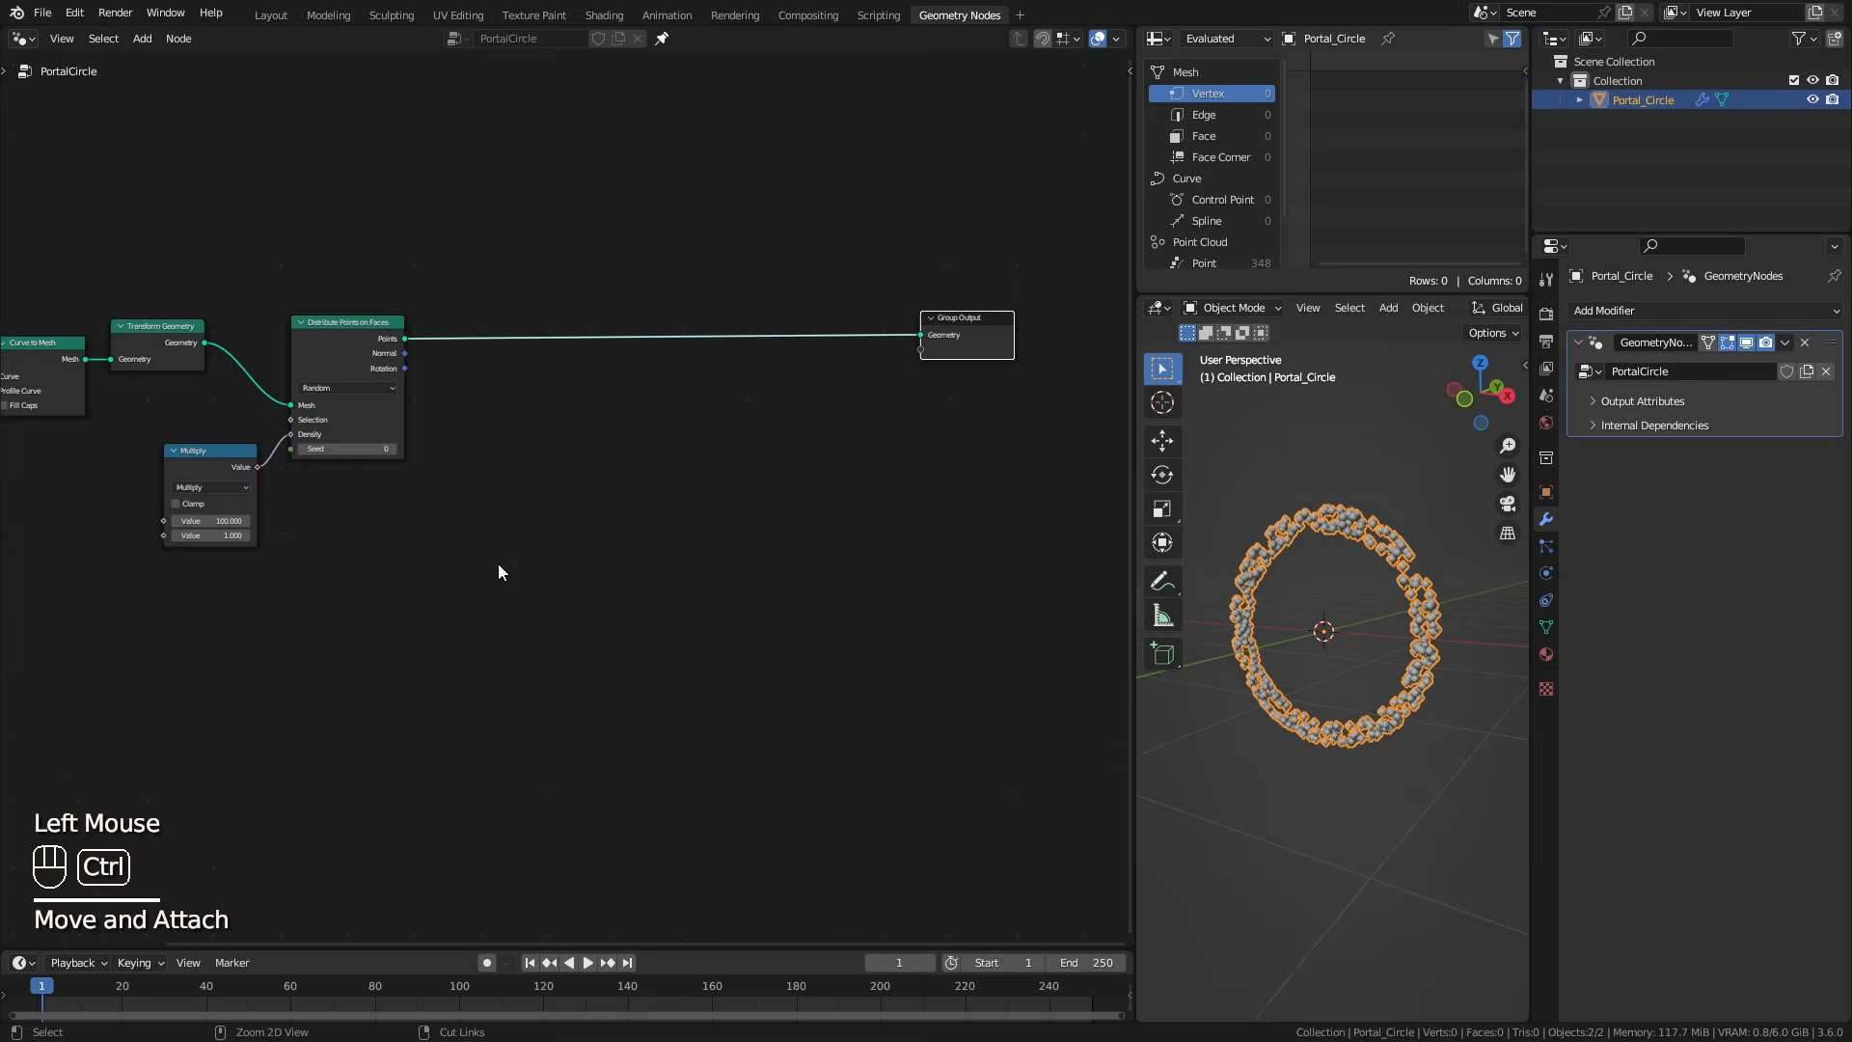
middle_click_drag(497, 563, 526, 539, "ctrl")
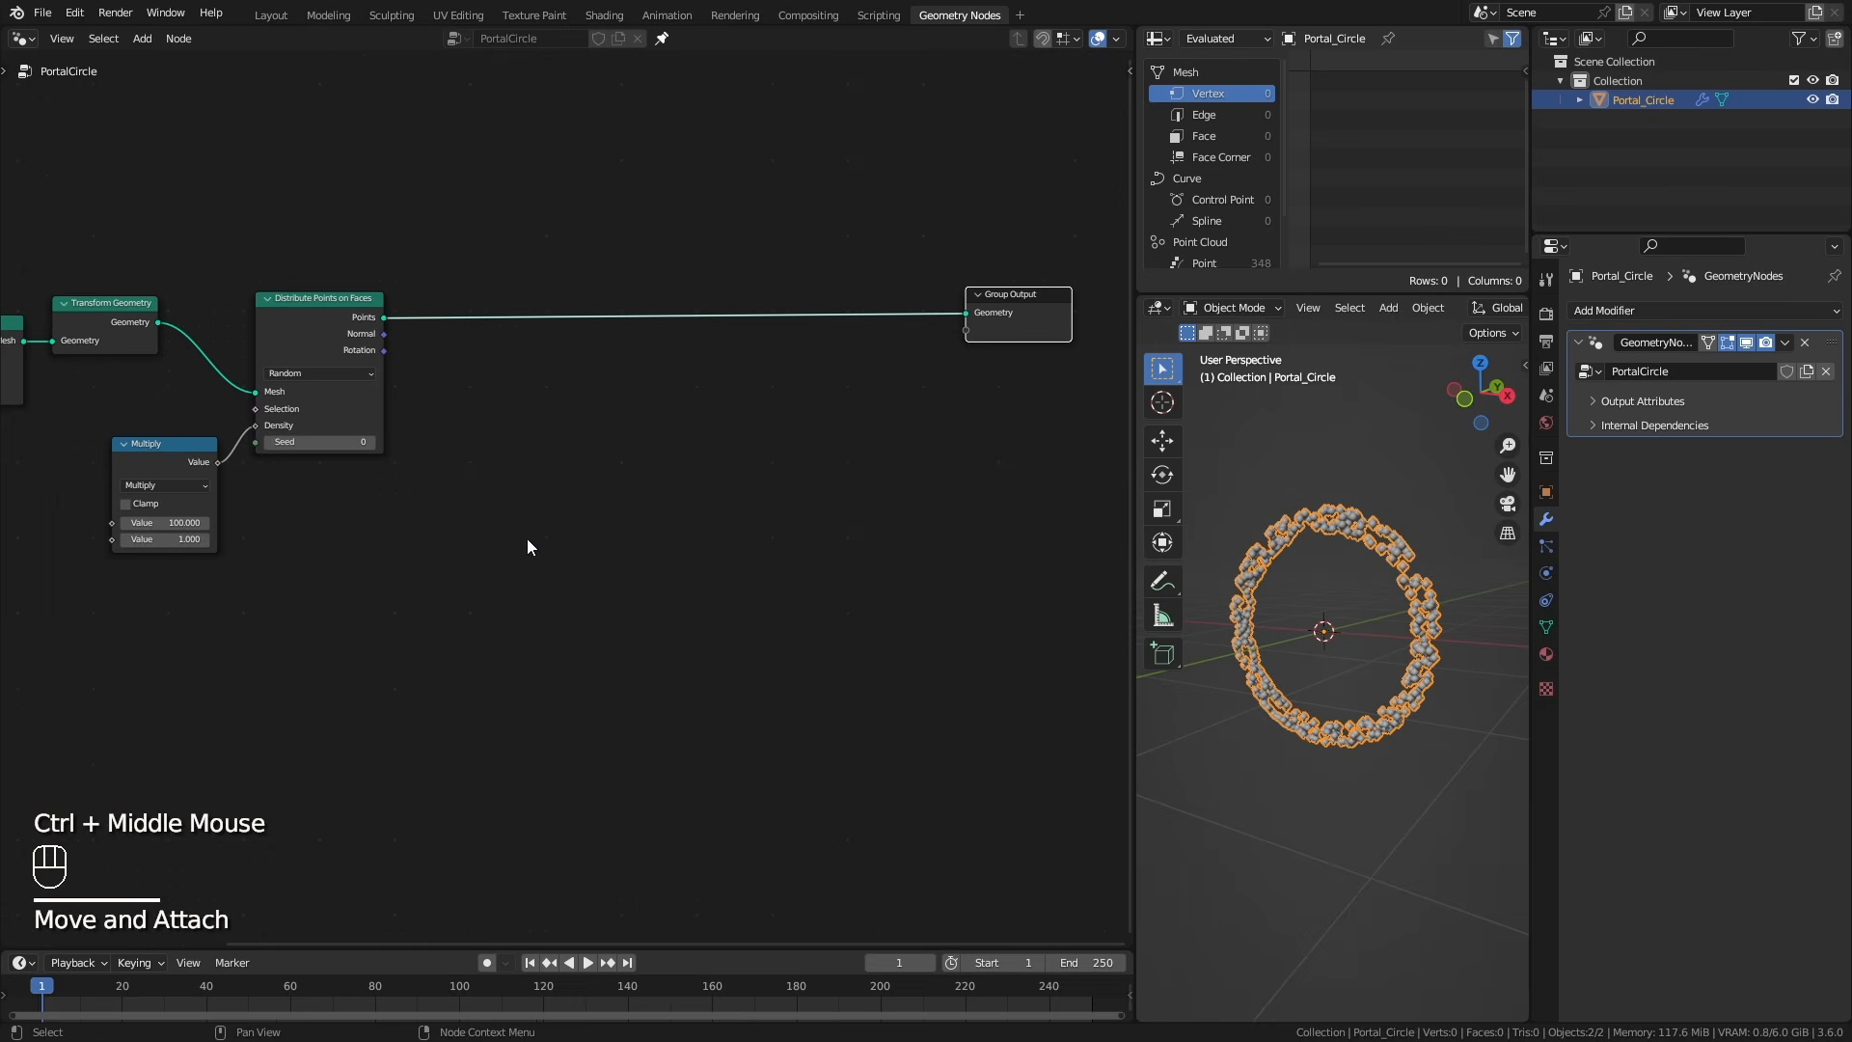
middle_click_drag(1244, 700, 1437, 695)
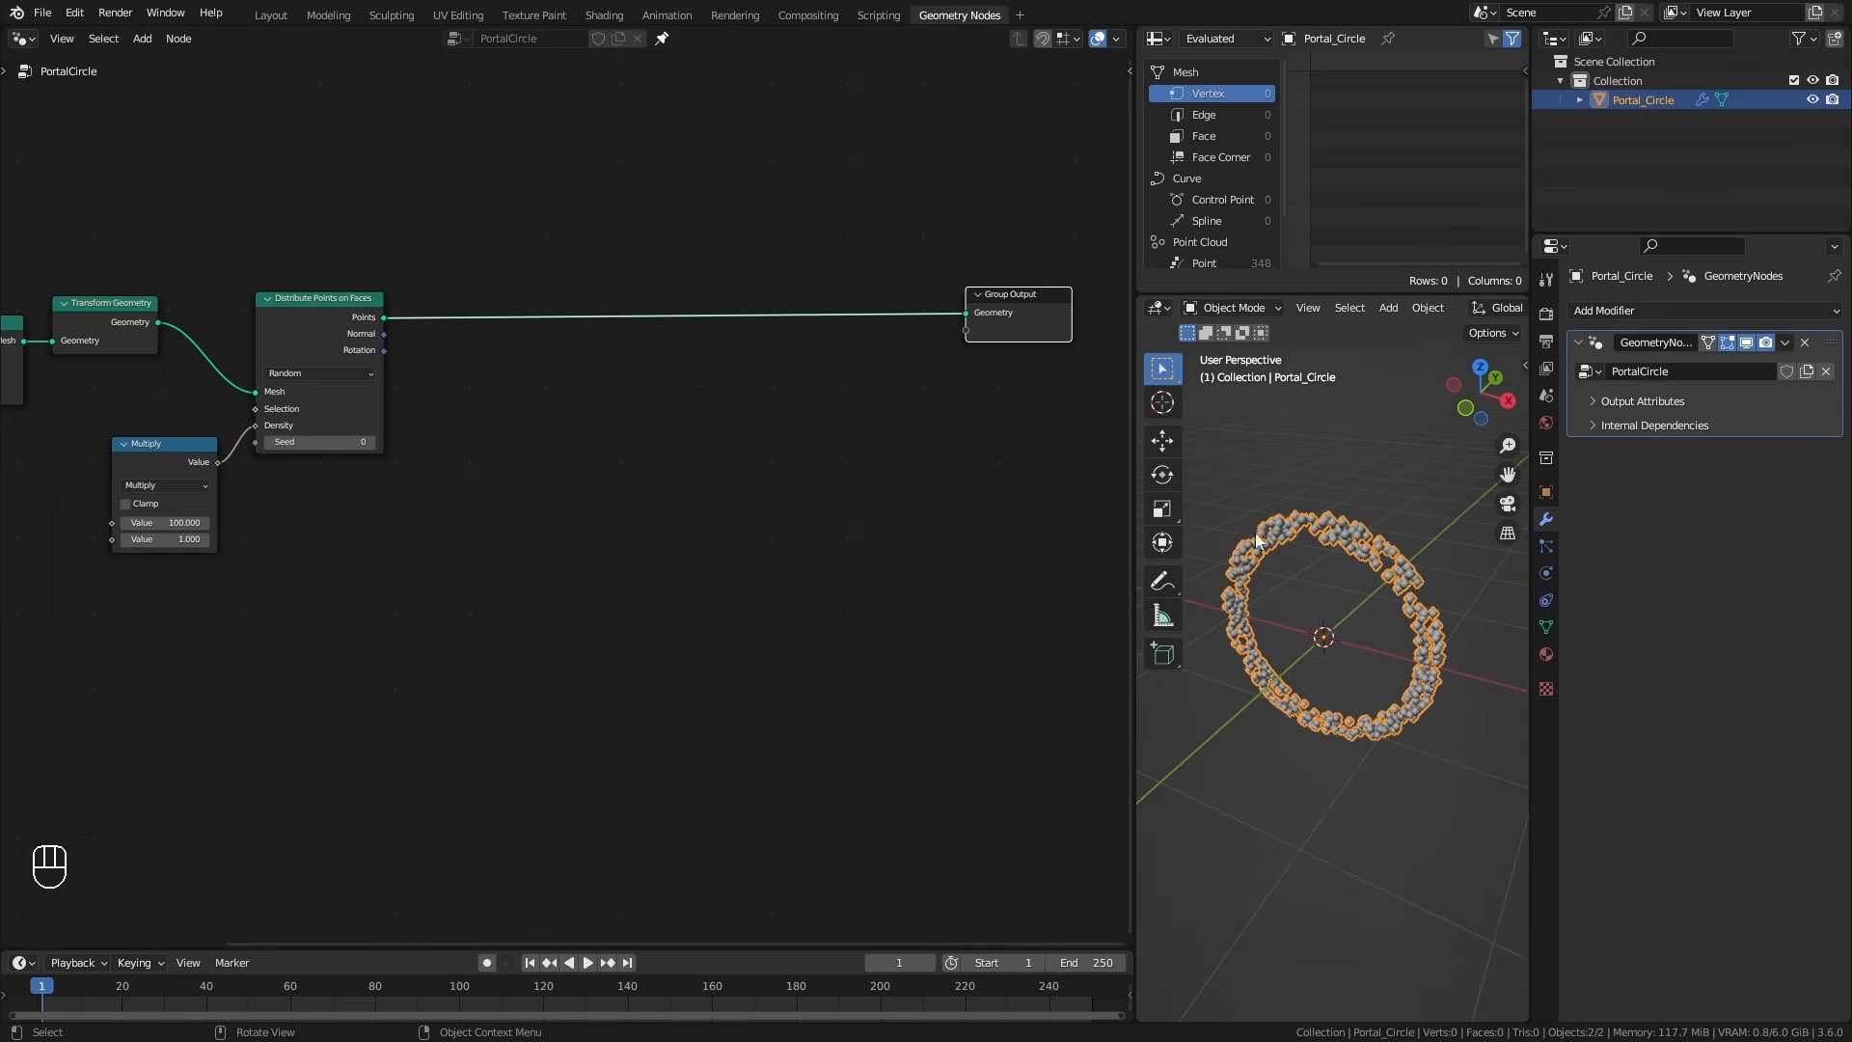
middle_click_drag(556, 485, 569, 453, "ctrl")
left_click_drag(313, 249, 555, 447)
type("set")
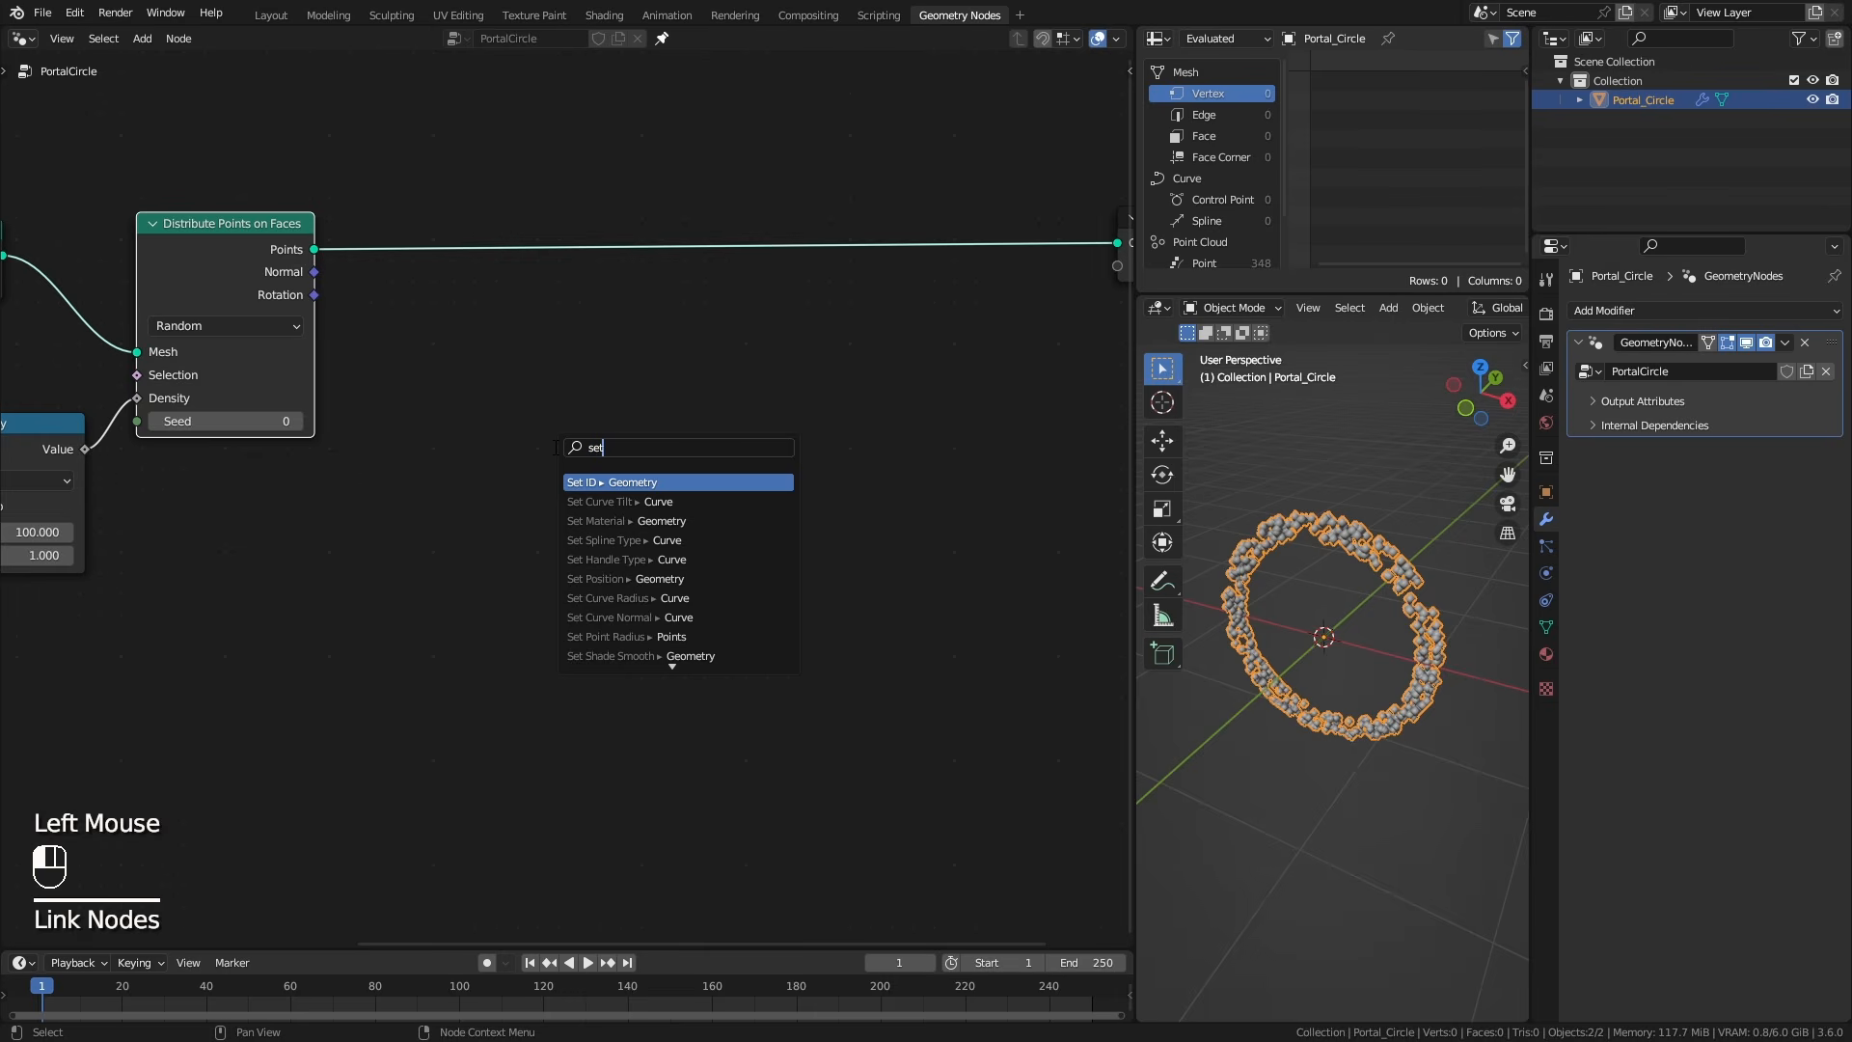
type(" p")
left_click(611, 481)
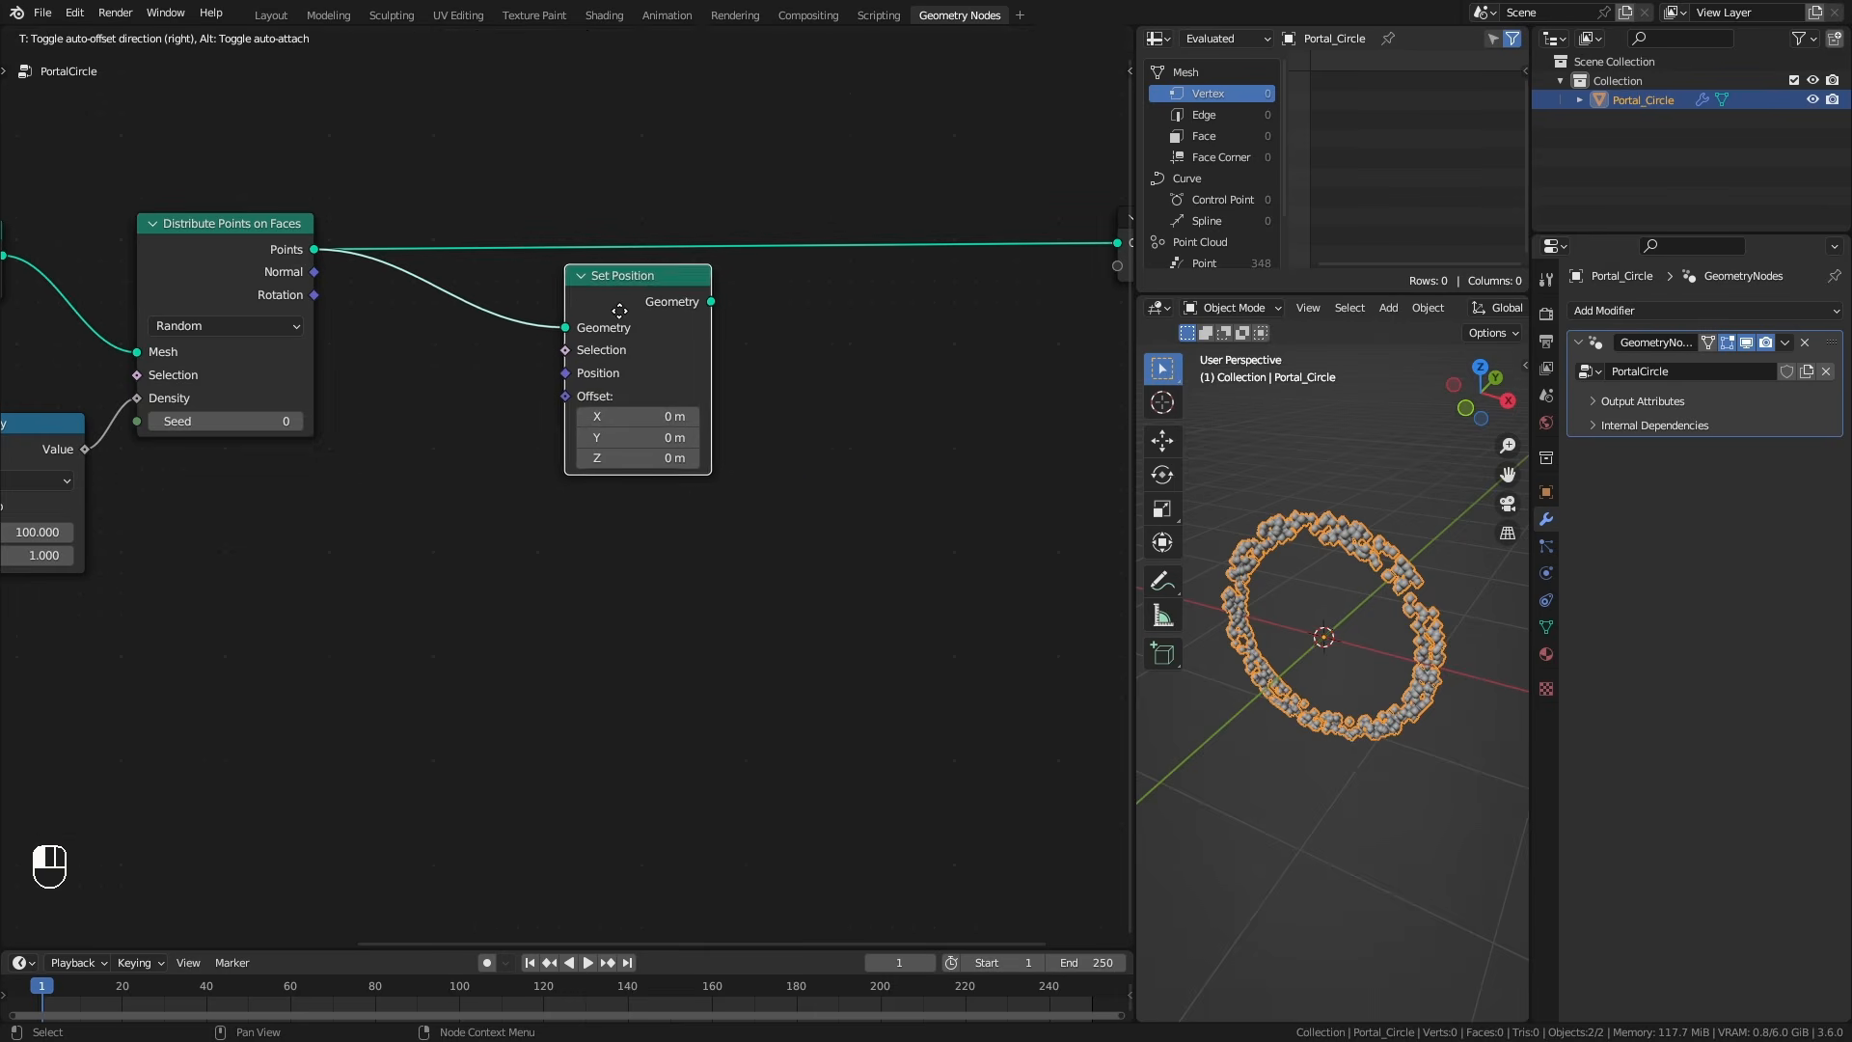
left_click(626, 288)
left_click(627, 287, "alt+shift")
left_click_drag(643, 285, 673, 214)
Add a Position node connected to the Offset input of the Set Position node.
left_click_drag(588, 322, 410, 541)
type("po")
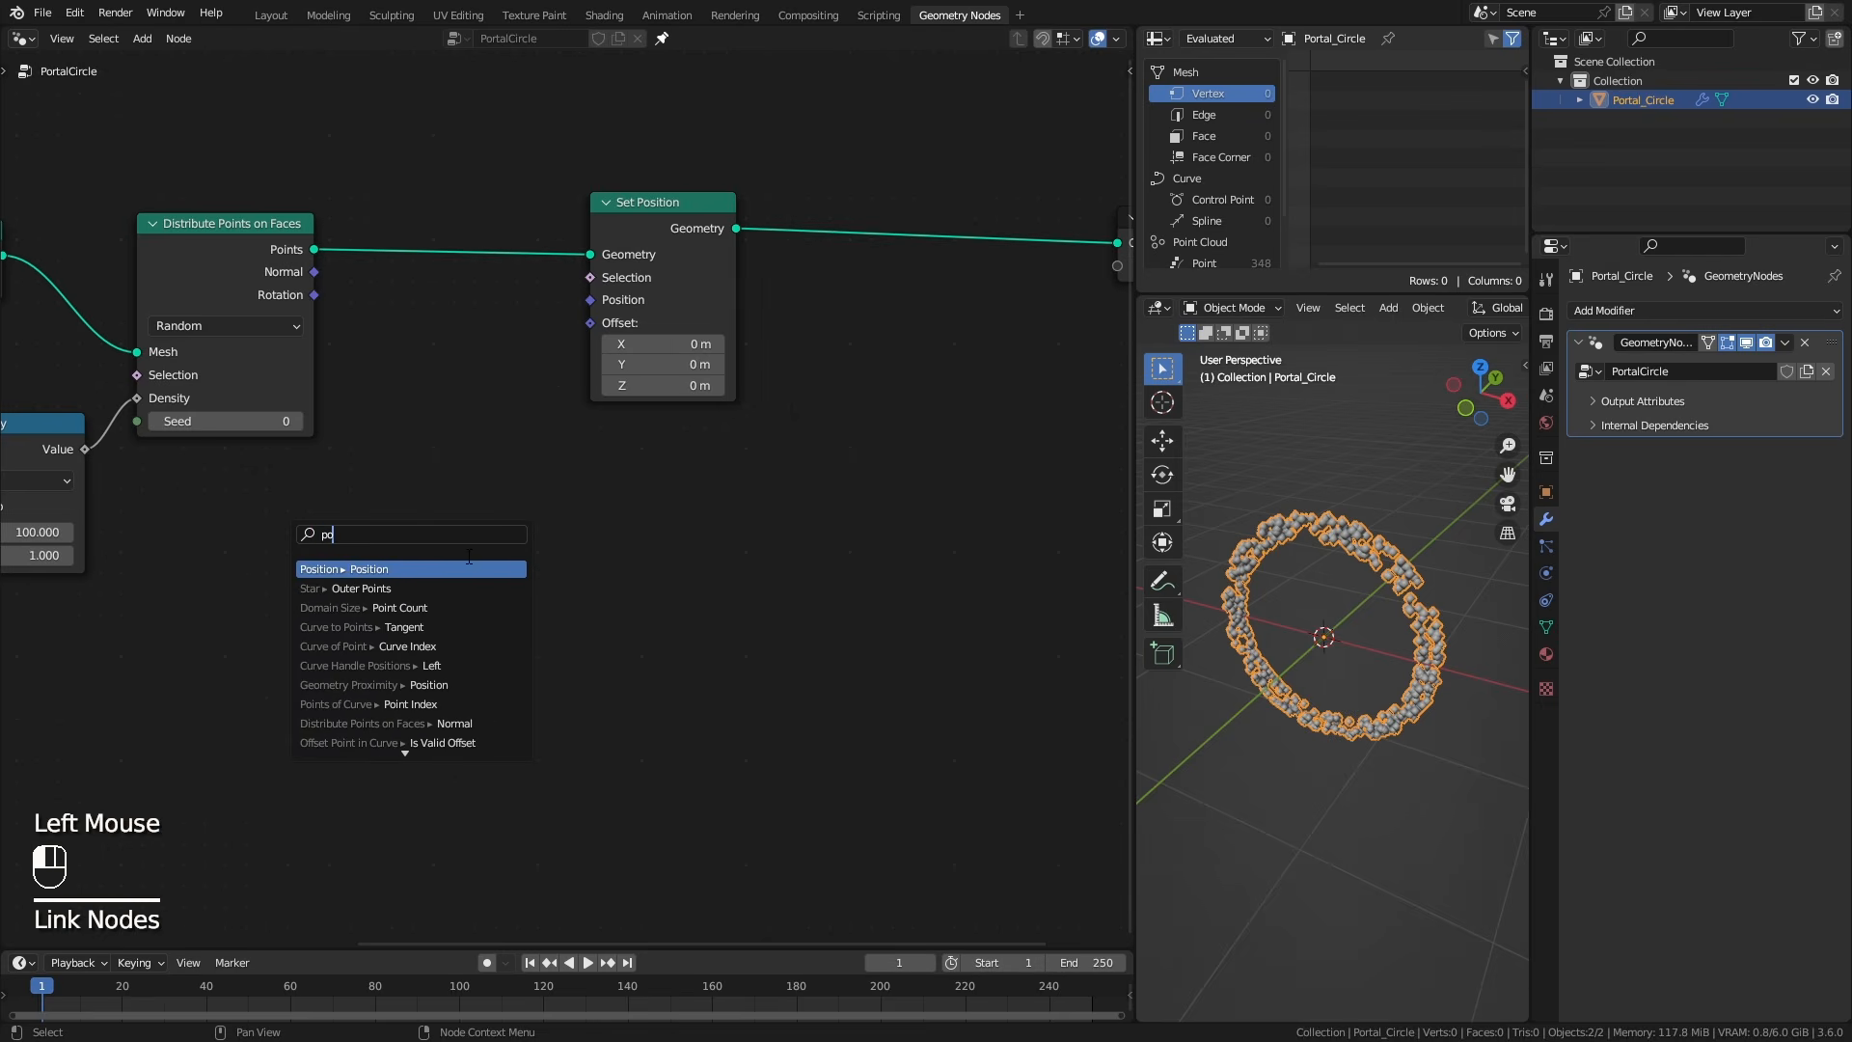
left_click(468, 561)
left_click(665, 481)
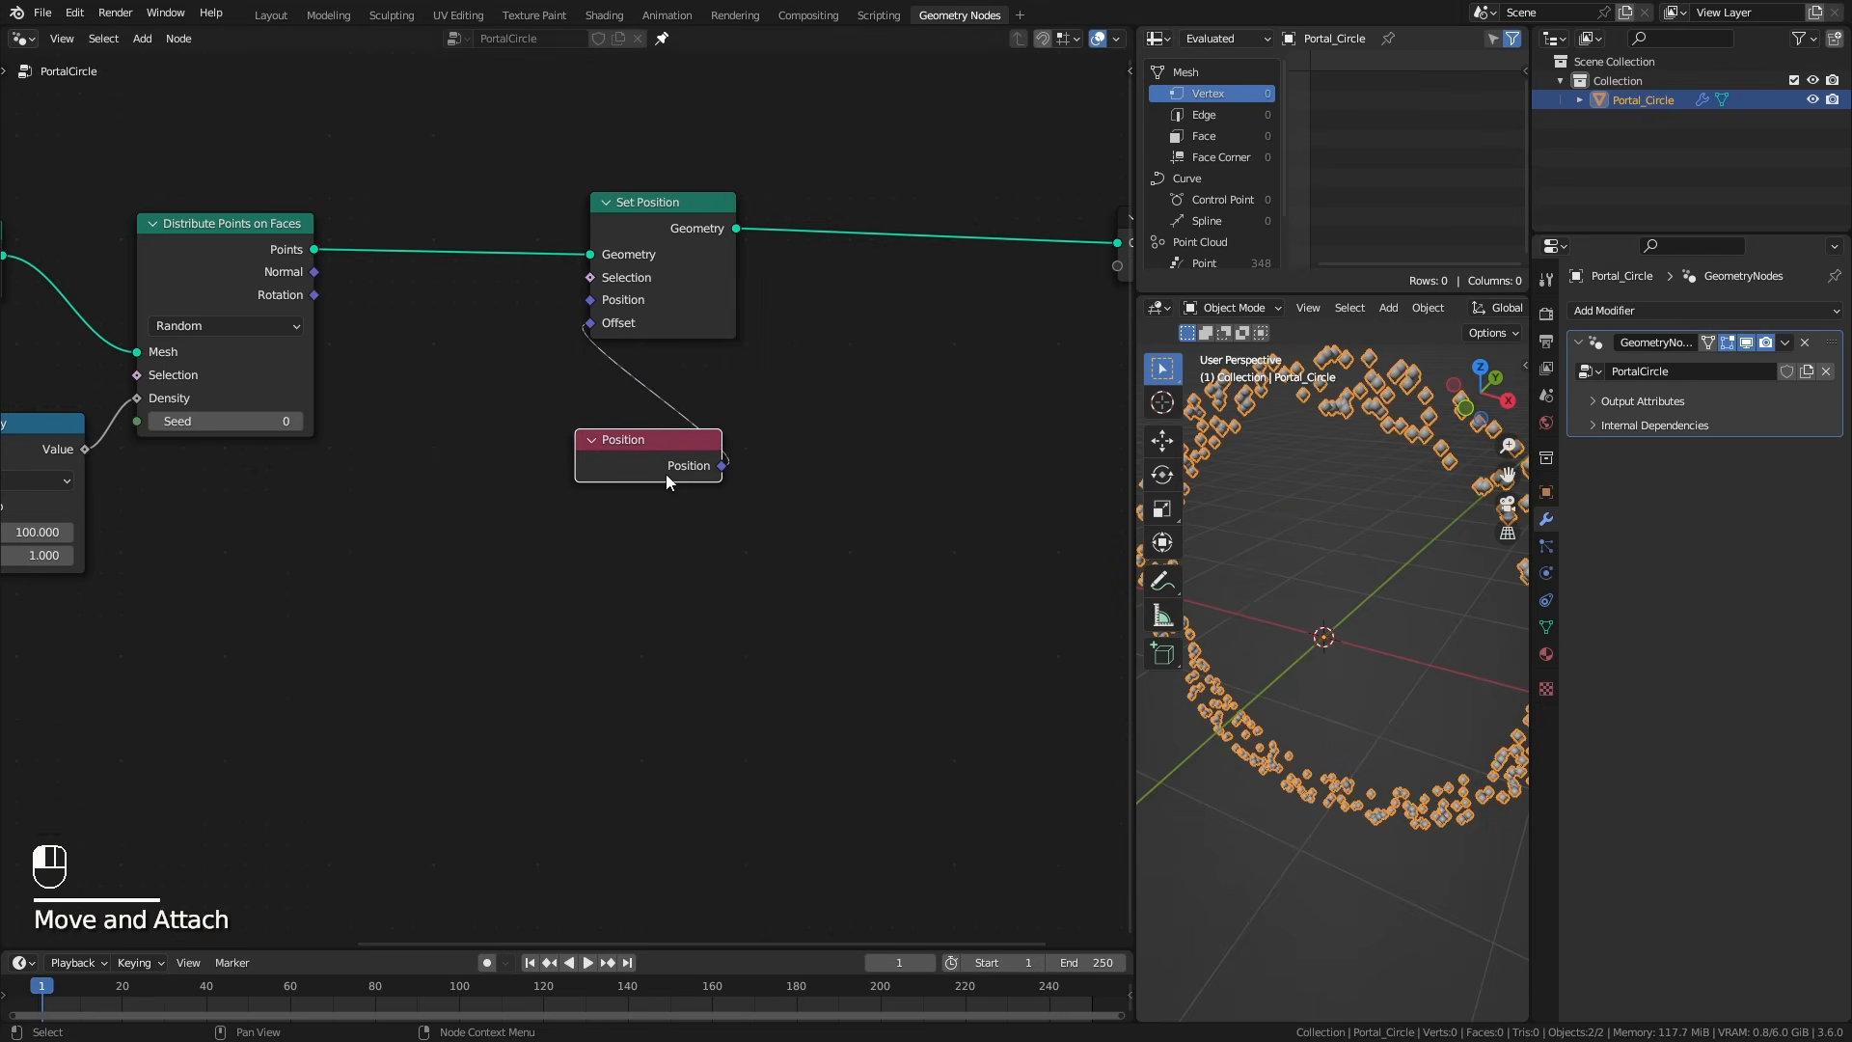
Toggle the Set Position node's mute on and off to compare the ring with and without the offset, leaving it unmuted.
middle_click_drag(1398, 586, 1389, 668, "ctrl")
double_click(658, 206)
key("m")
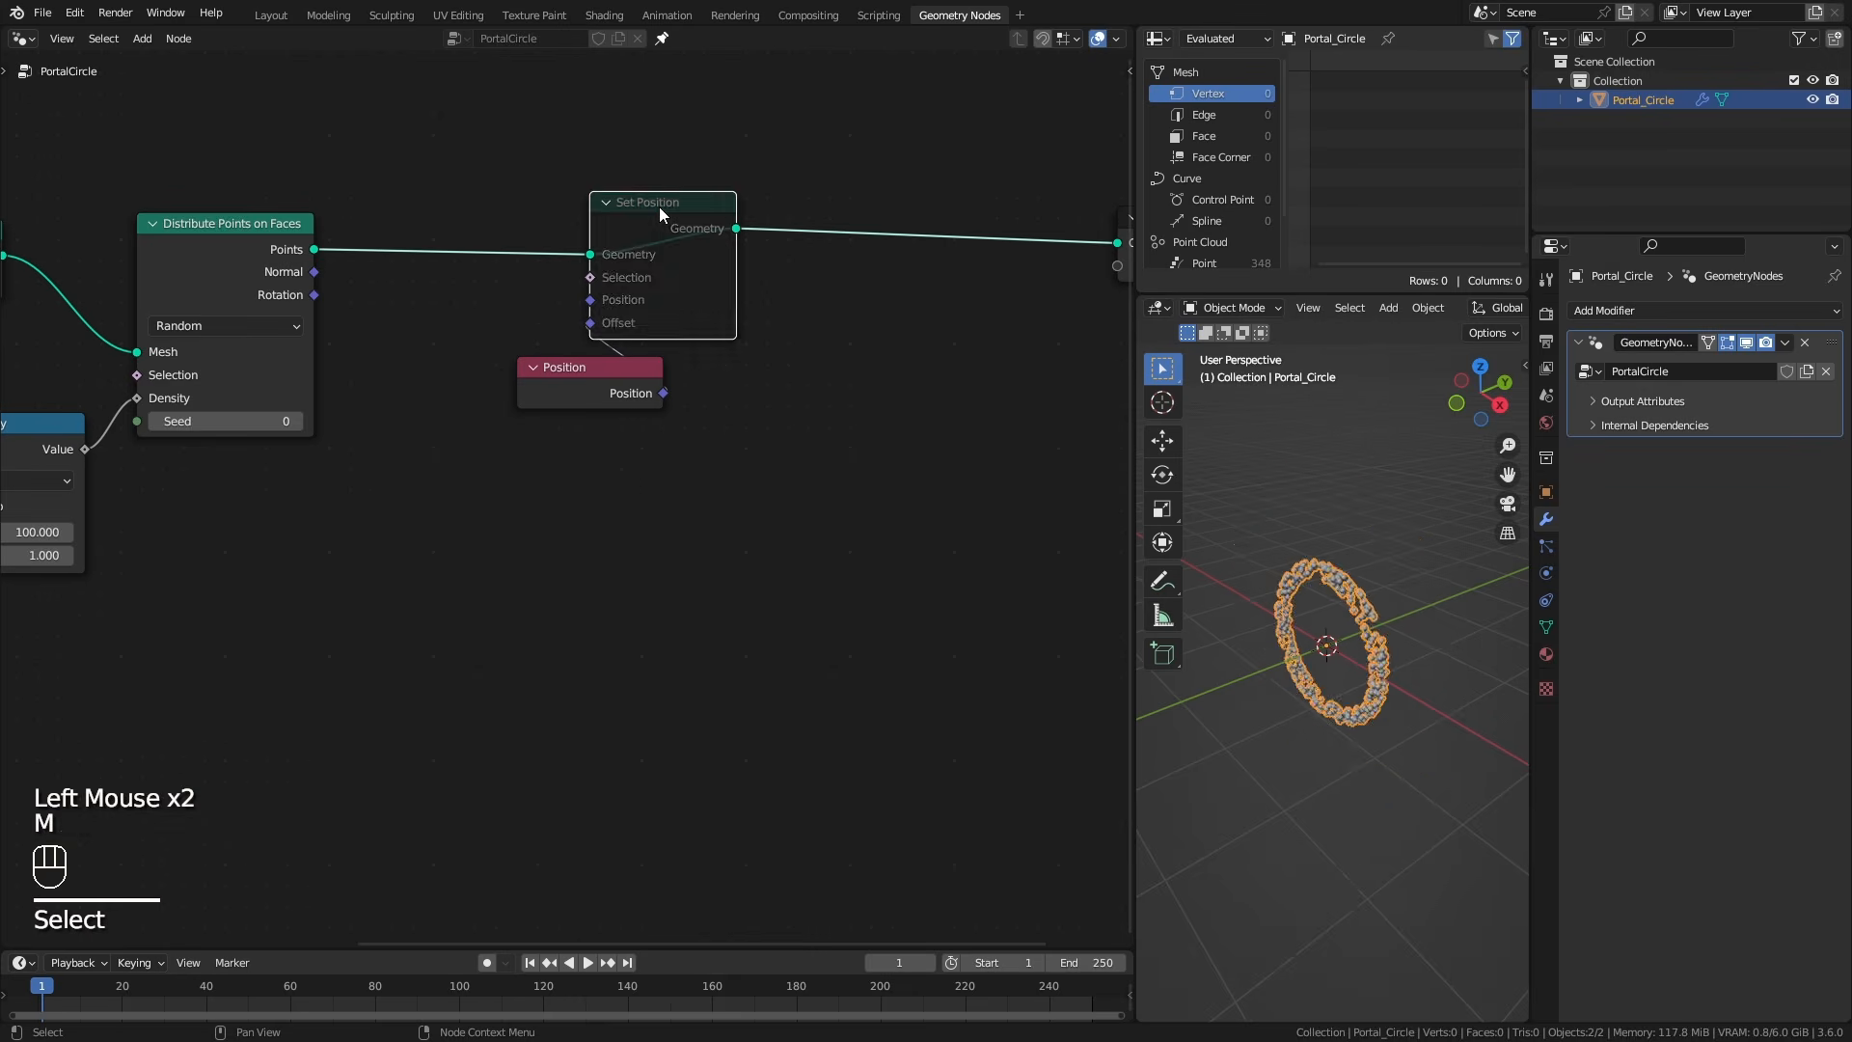
key("m")
key("m")
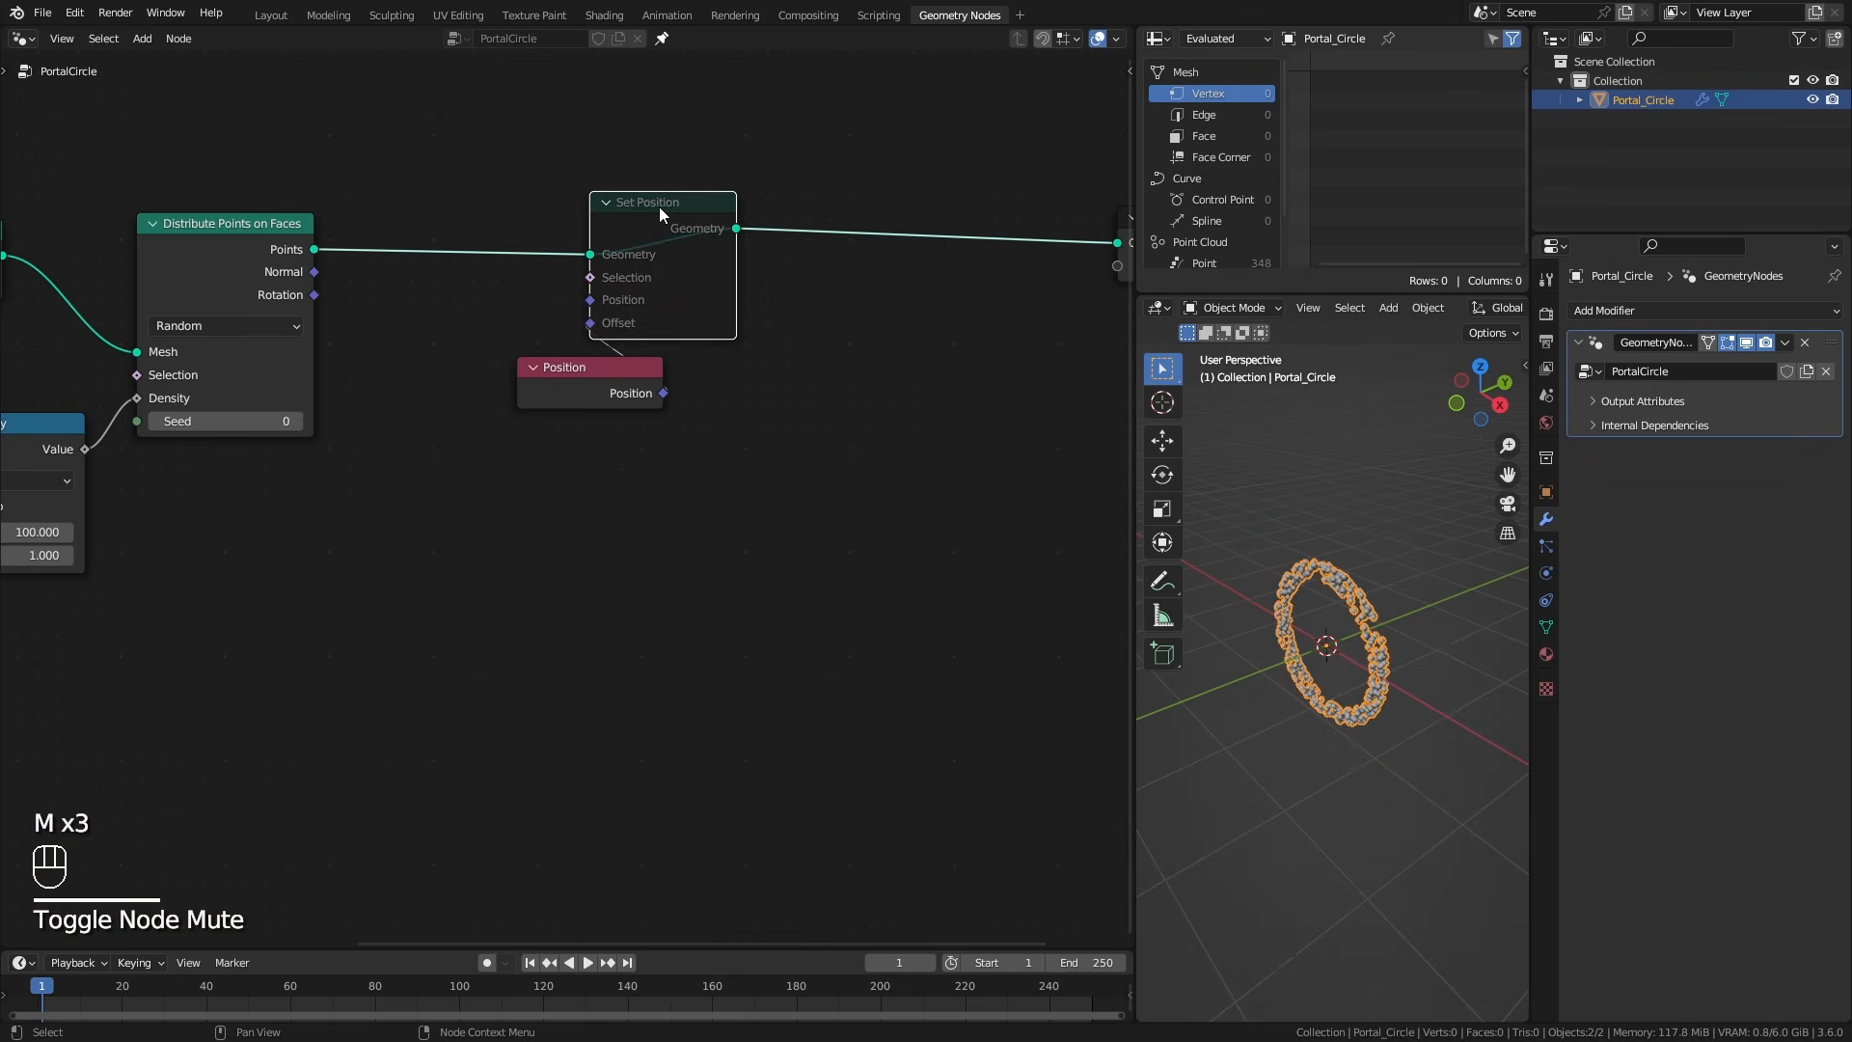
key("m")
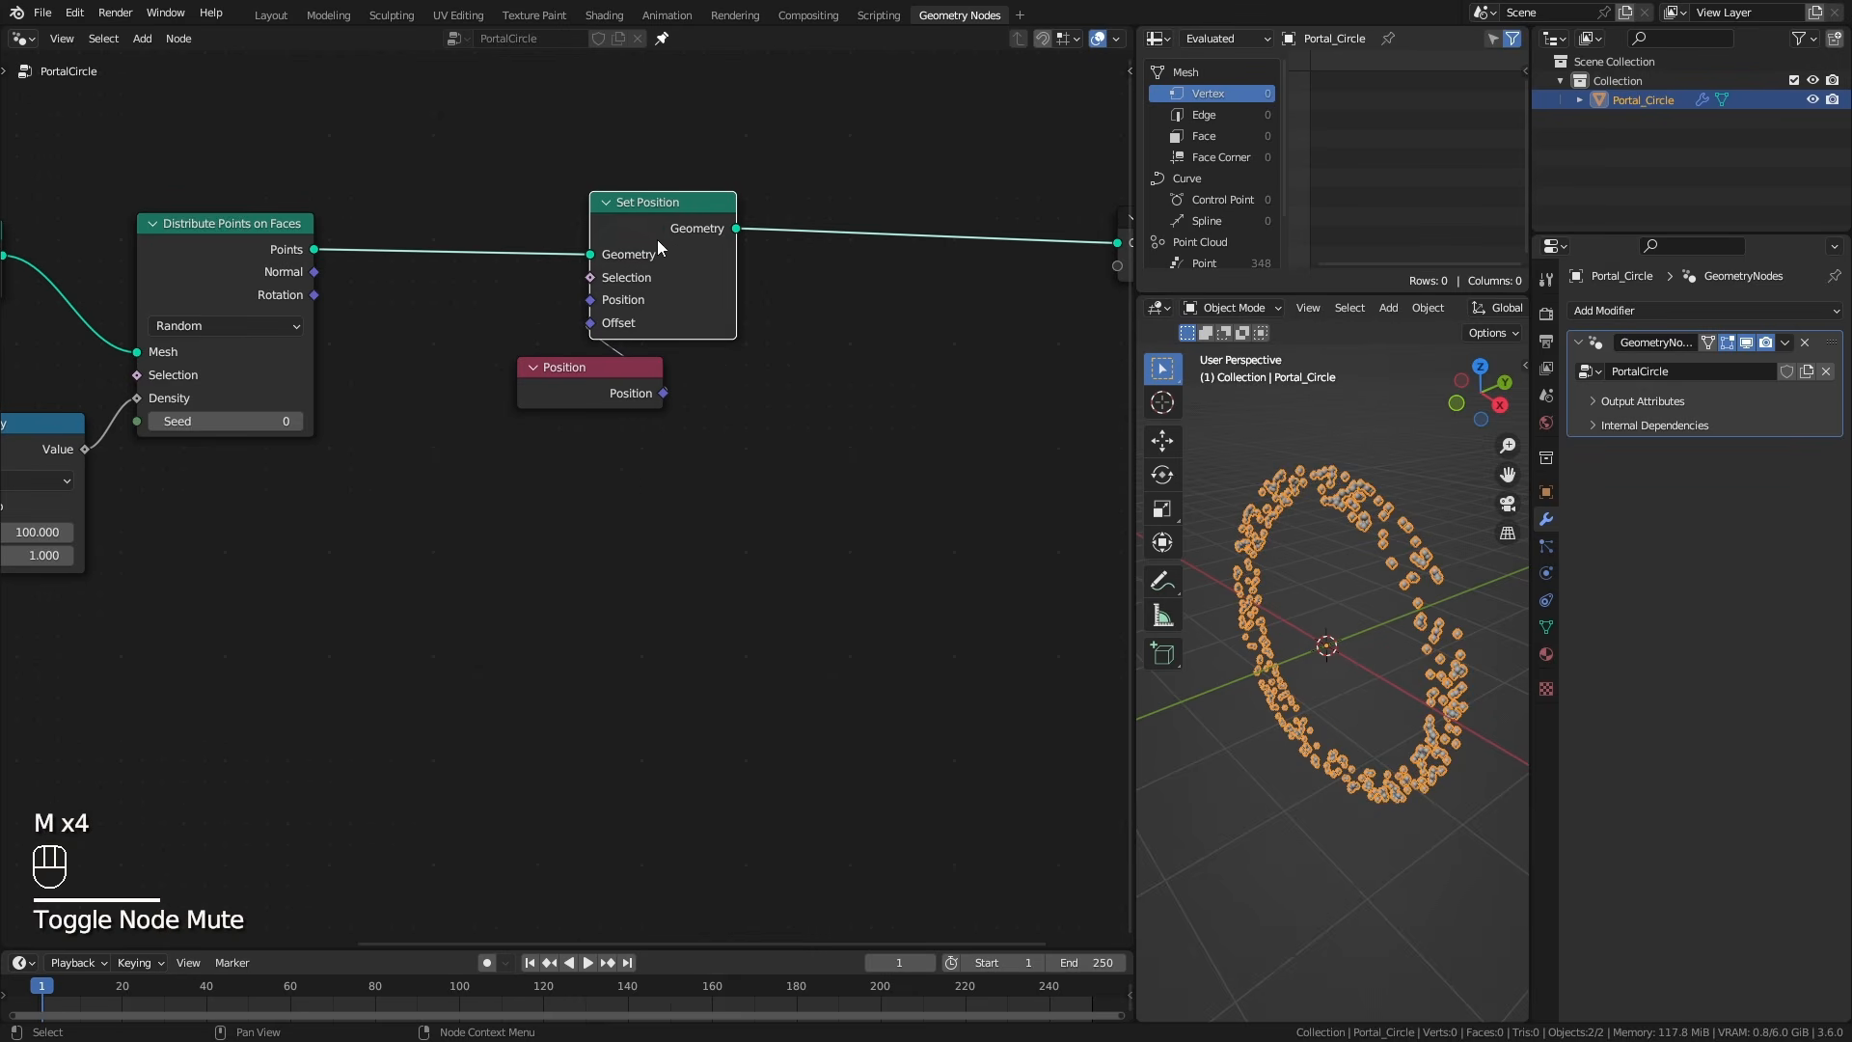
Align the Position node directly beneath the Set Position node.
left_click_drag(621, 363, 693, 363)
middle_click_drag(1408, 733, 1345, 592)
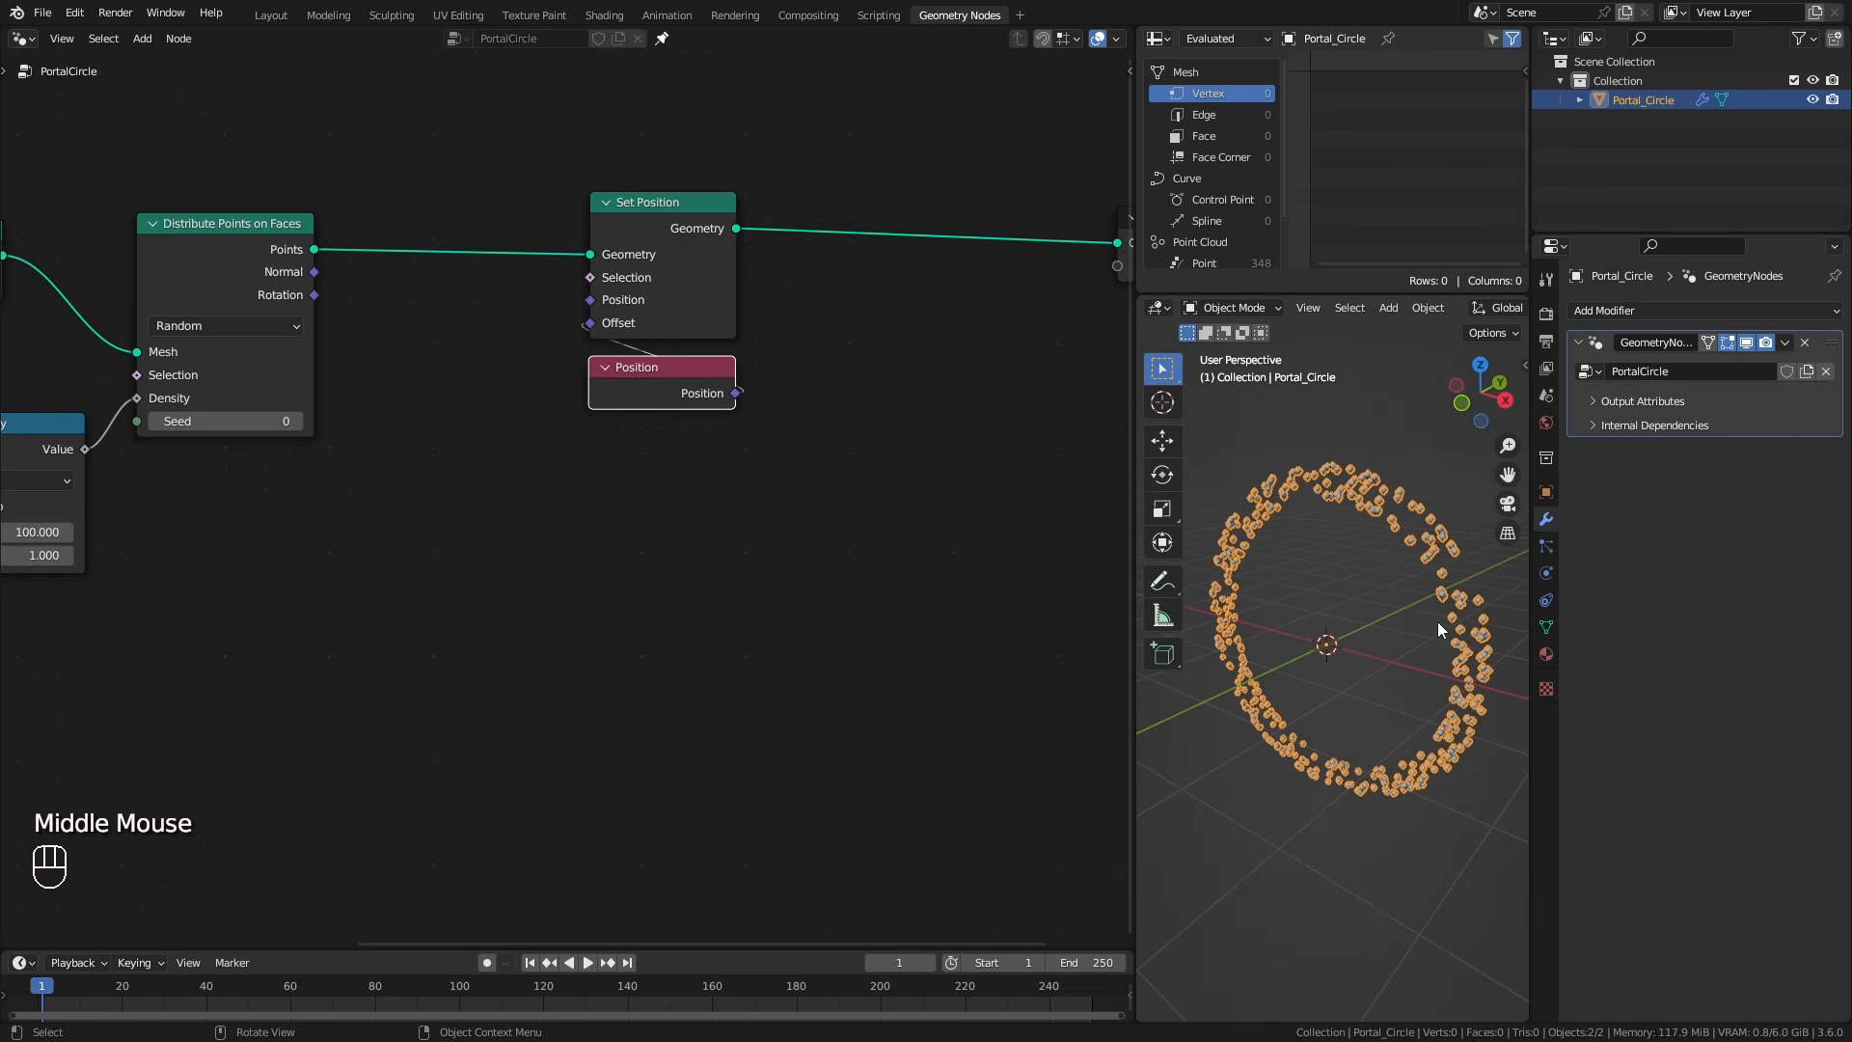
mouse_move(640, 401)
left_mouse_down()
mouse_move(618, 402)
mouse_move(639, 404)
left_mouse_up()
middle_click_drag(749, 399, 783, 463, "ctrl")
left_click_drag(644, 401, 638, 405)
Add a Simulation Zone below the node chain and remove the old Set Position and Position nodes, keeping the geometry link connected.
middle_click_drag(837, 453, 631, 469)
key("shift+a")
mouse_move(638, 468)
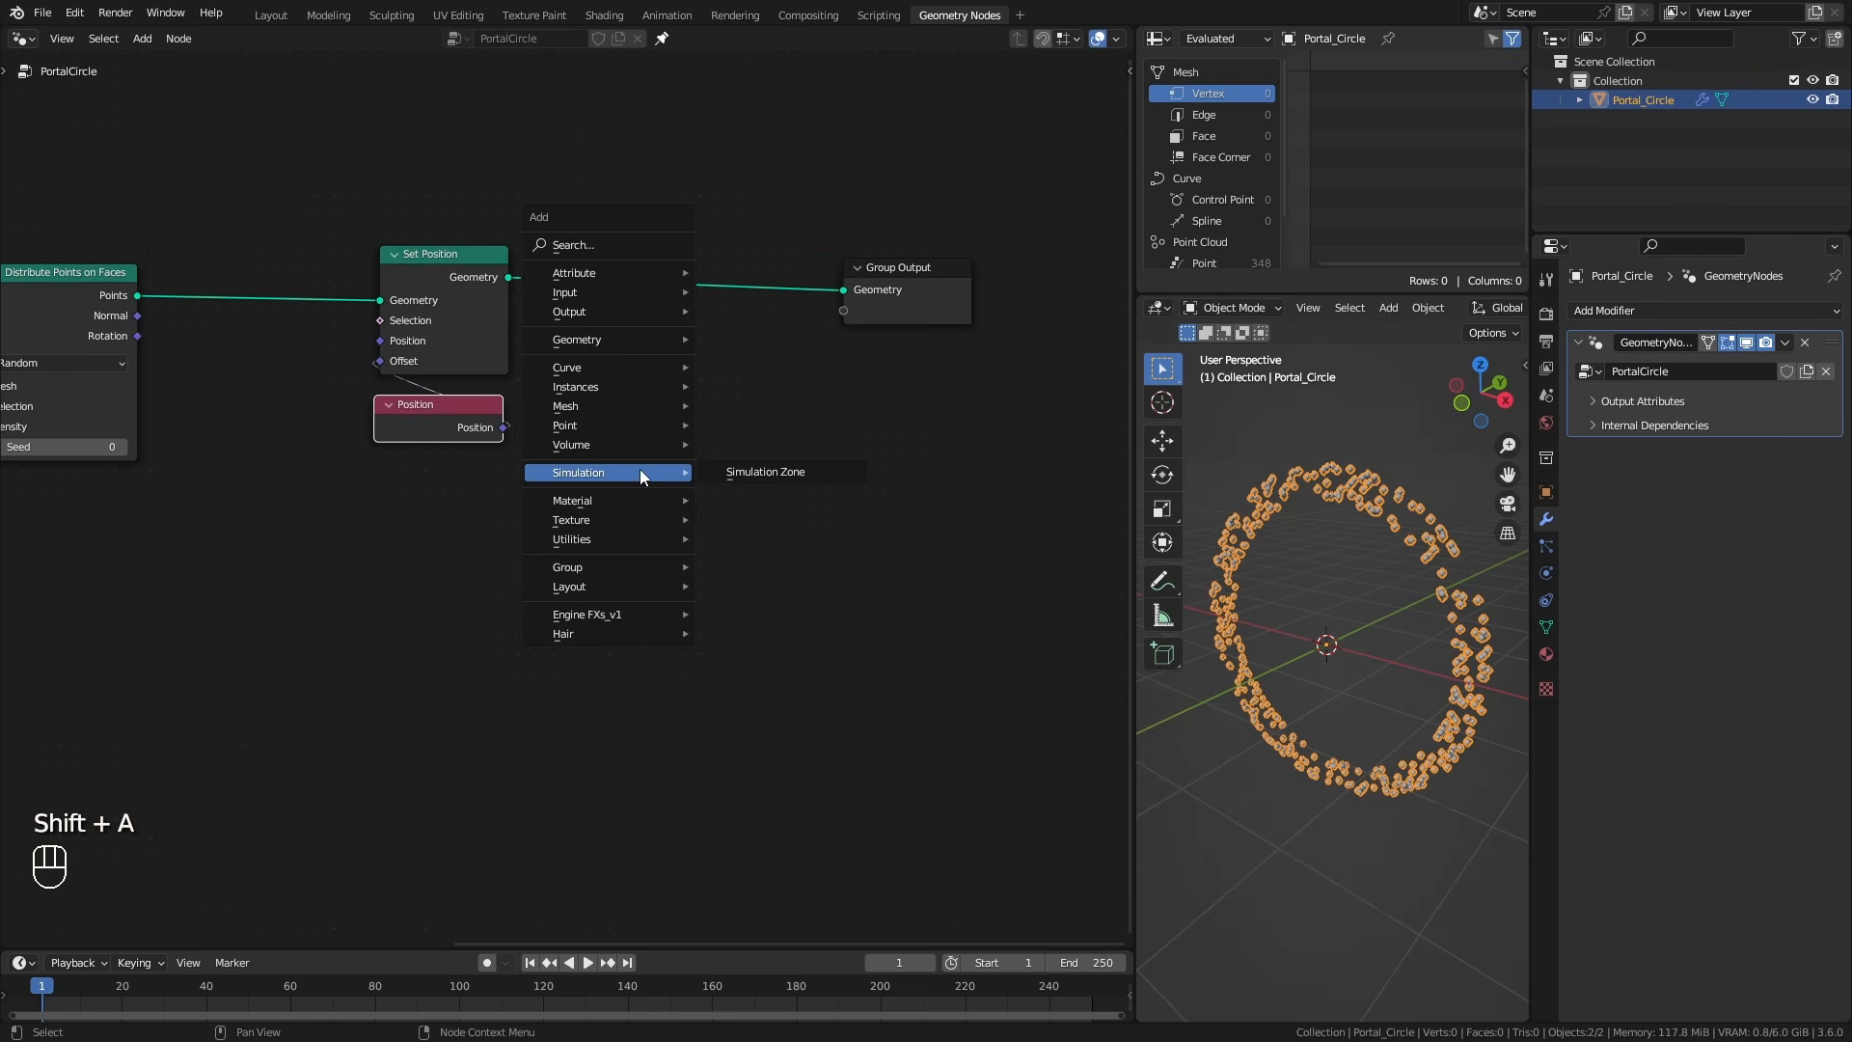
left_click(832, 473)
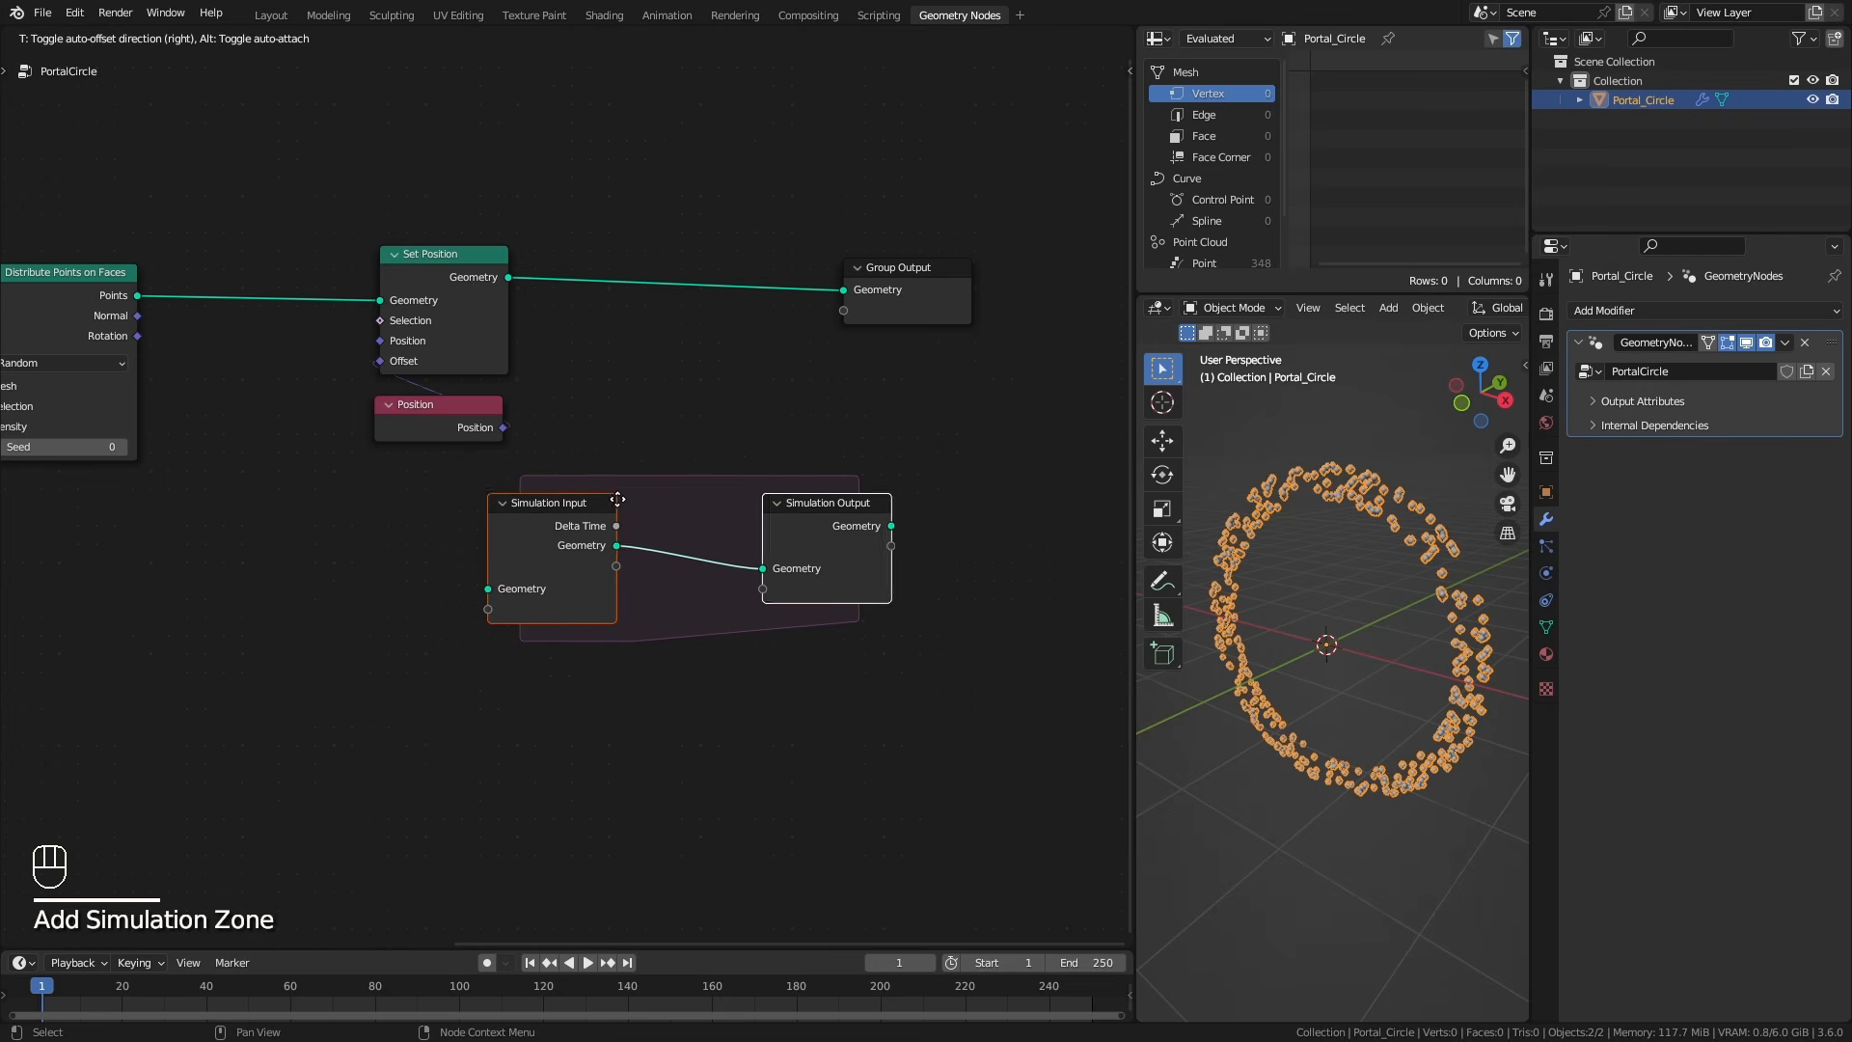
left_click(554, 529)
left_click_drag(328, 208, 488, 434)
key("ctrl+x")
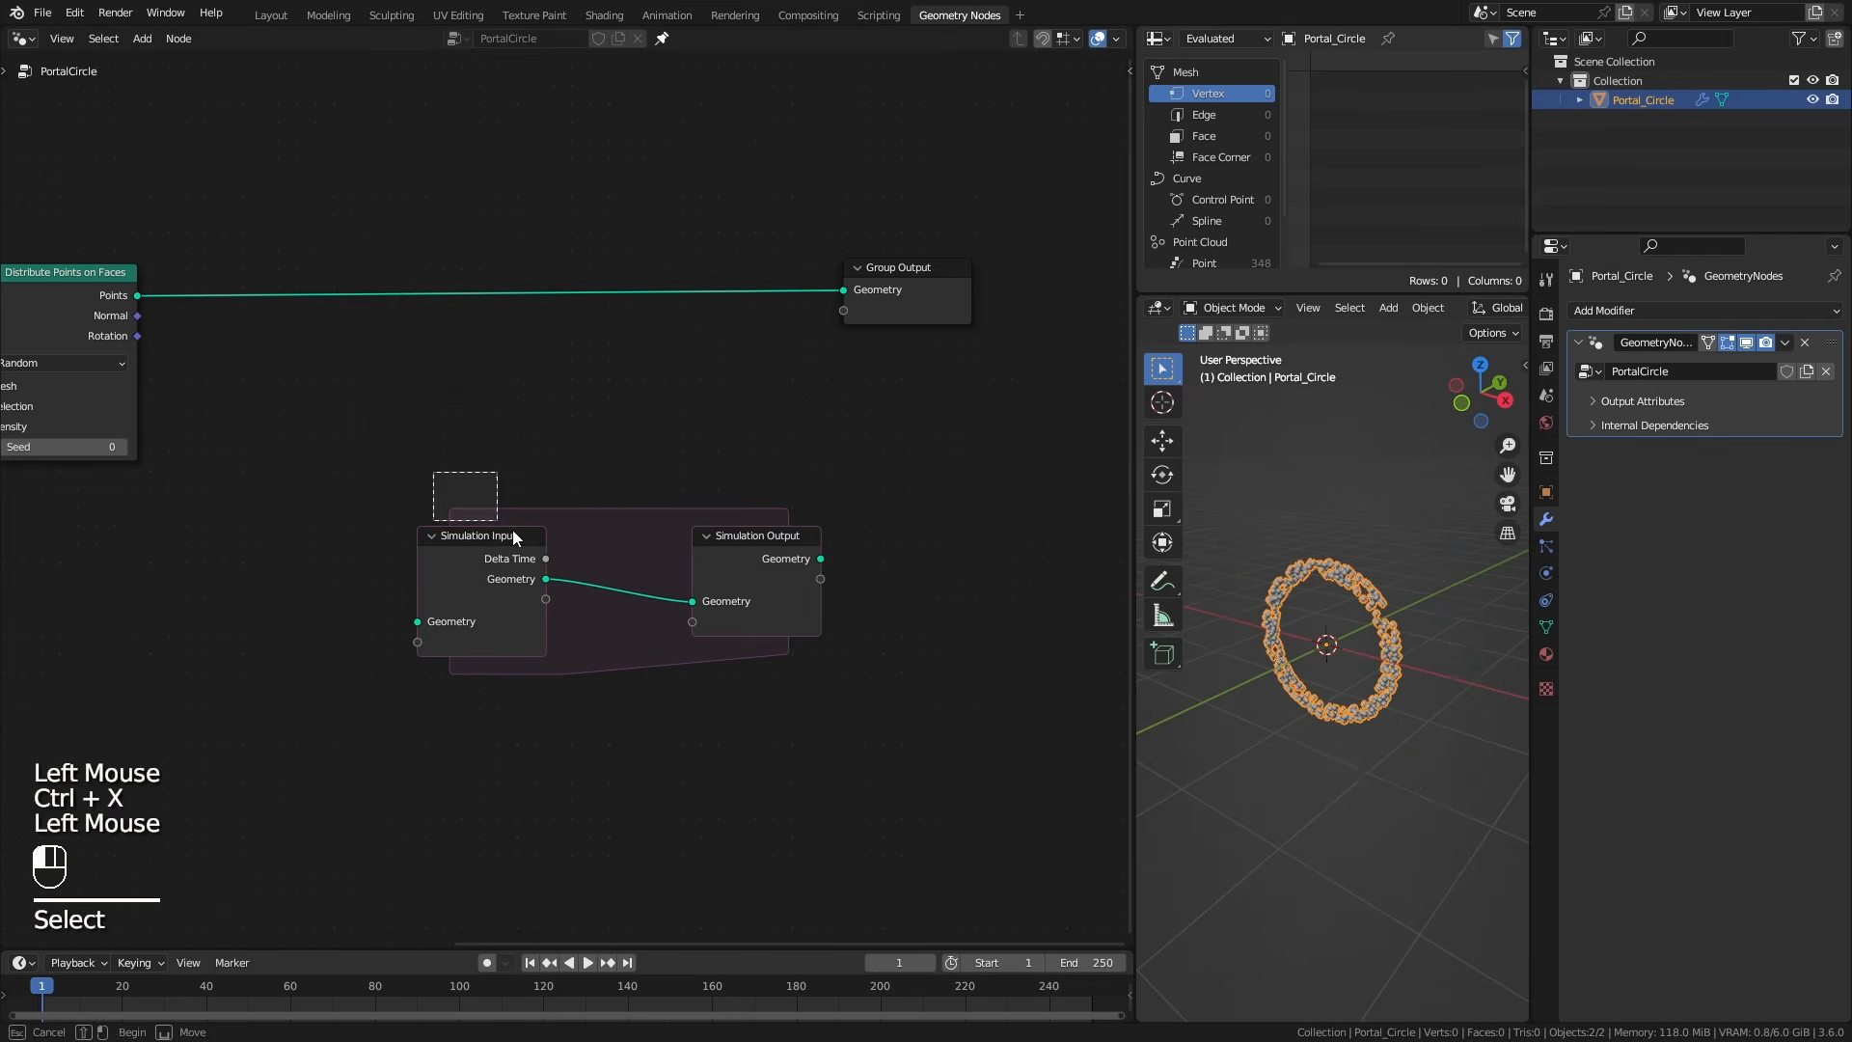
Wire the Simulation Zone between Distribute Points on Faces and Group Output, spreading the Simulation Input and Simulation Output nodes apart.
left_click_drag(478, 535, 421, 343)
left_click(156, 314)
left_click_drag(137, 295, 359, 428)
left_click_drag(762, 365, 843, 289)
left_click_drag(904, 310, 1044, 308)
left_click_drag(723, 344, 876, 283)
left_click_drag(406, 371, 267, 309)
left_click_drag(831, 315, 843, 303)
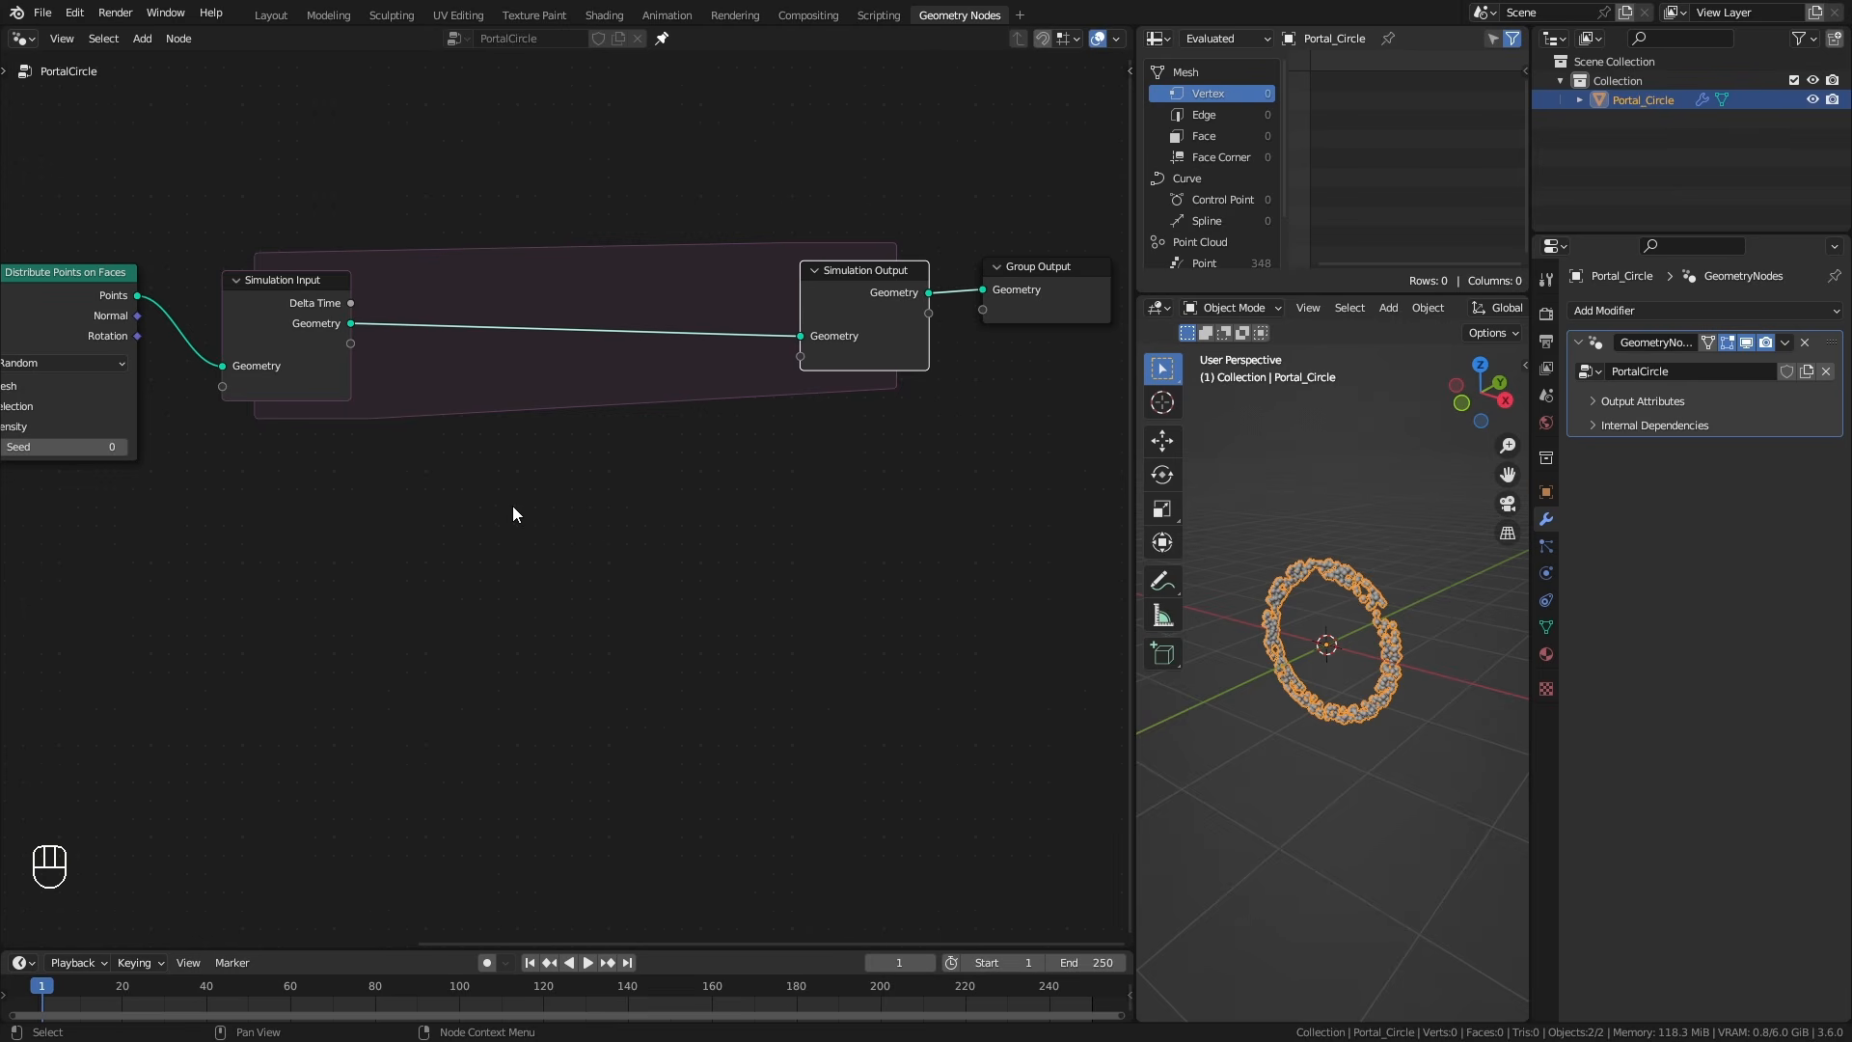
Insert a Set Position node between Simulation Input and Simulation Output.
key("q")
left_click(606, 408)
left_click(569, 271)
left_click_drag(625, 286, 591, 277)
Add a Position node feeding the Offset of the Set Position node inside the simulation zone.
left_click_drag(536, 375, 421, 523)
type("po")
left_click(421, 529)
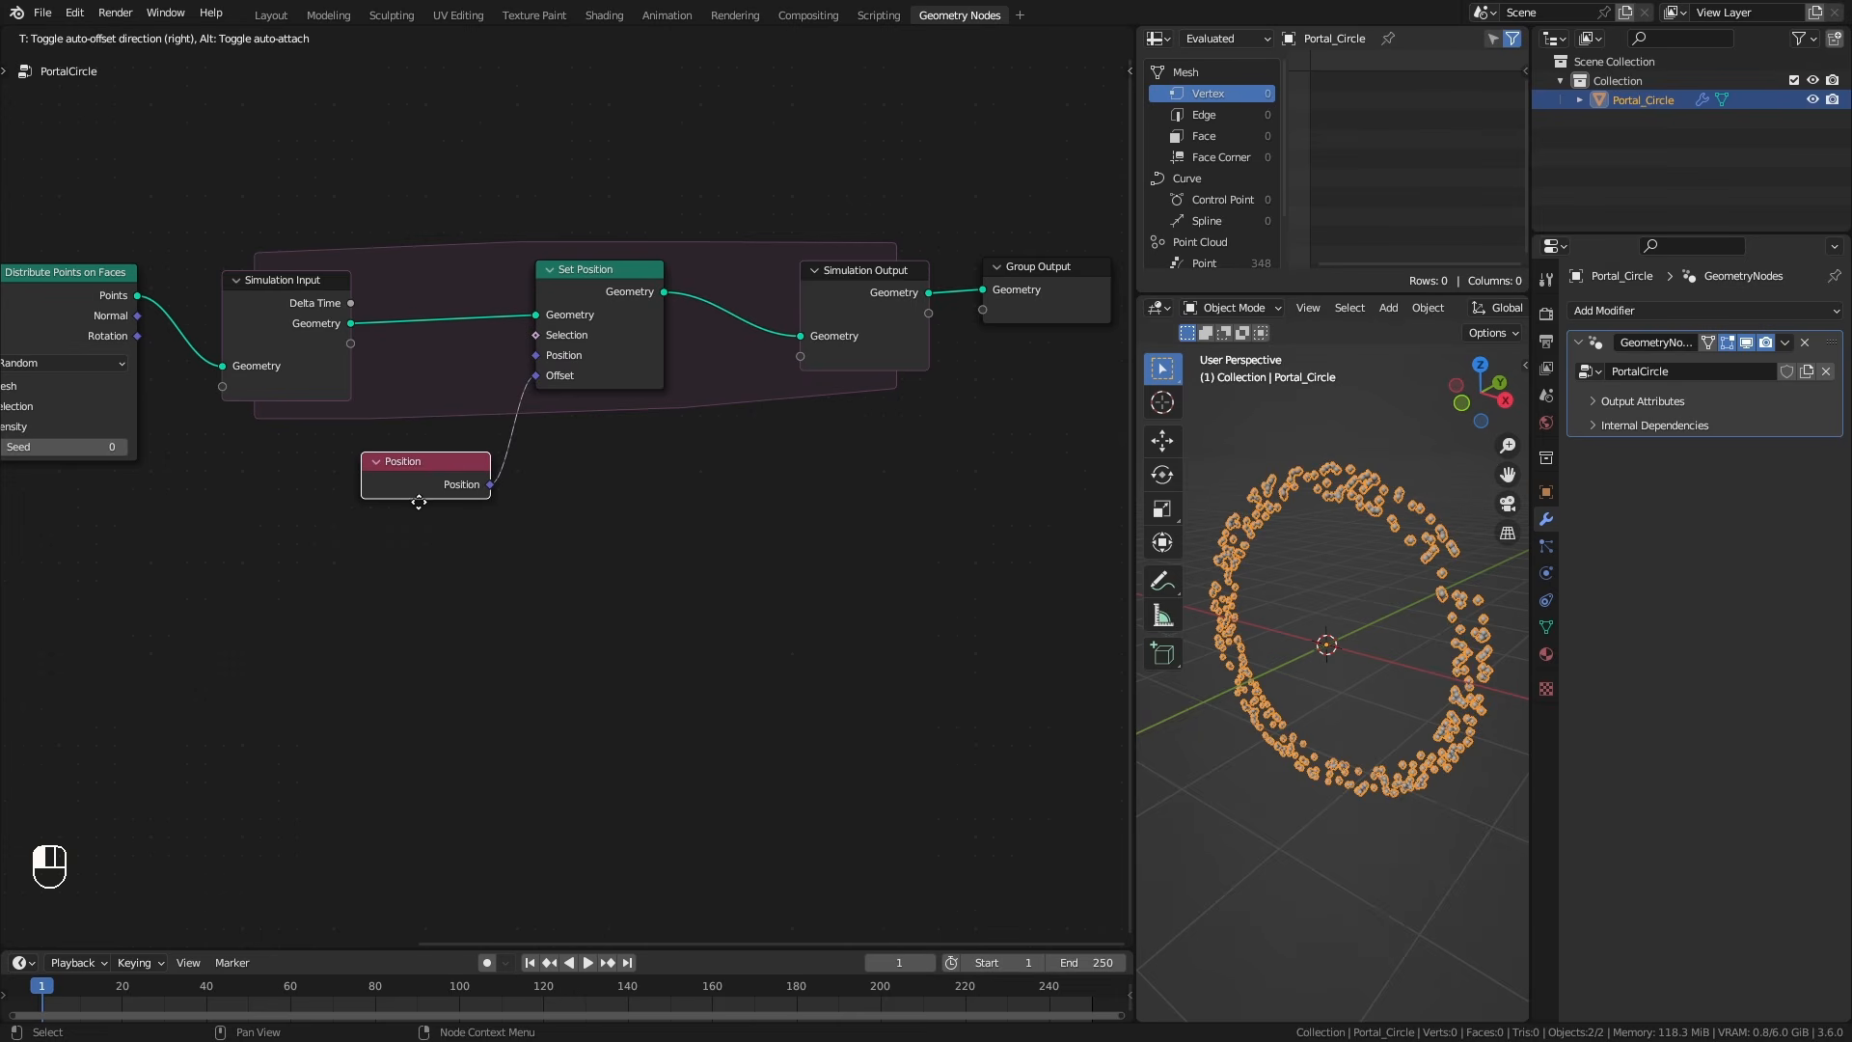
left_click(448, 518)
Play the animation to preview how the simulation moves the ring's points outward.
middle_click_drag(1374, 675, 1403, 812, "ctrl")
left_click(588, 962)
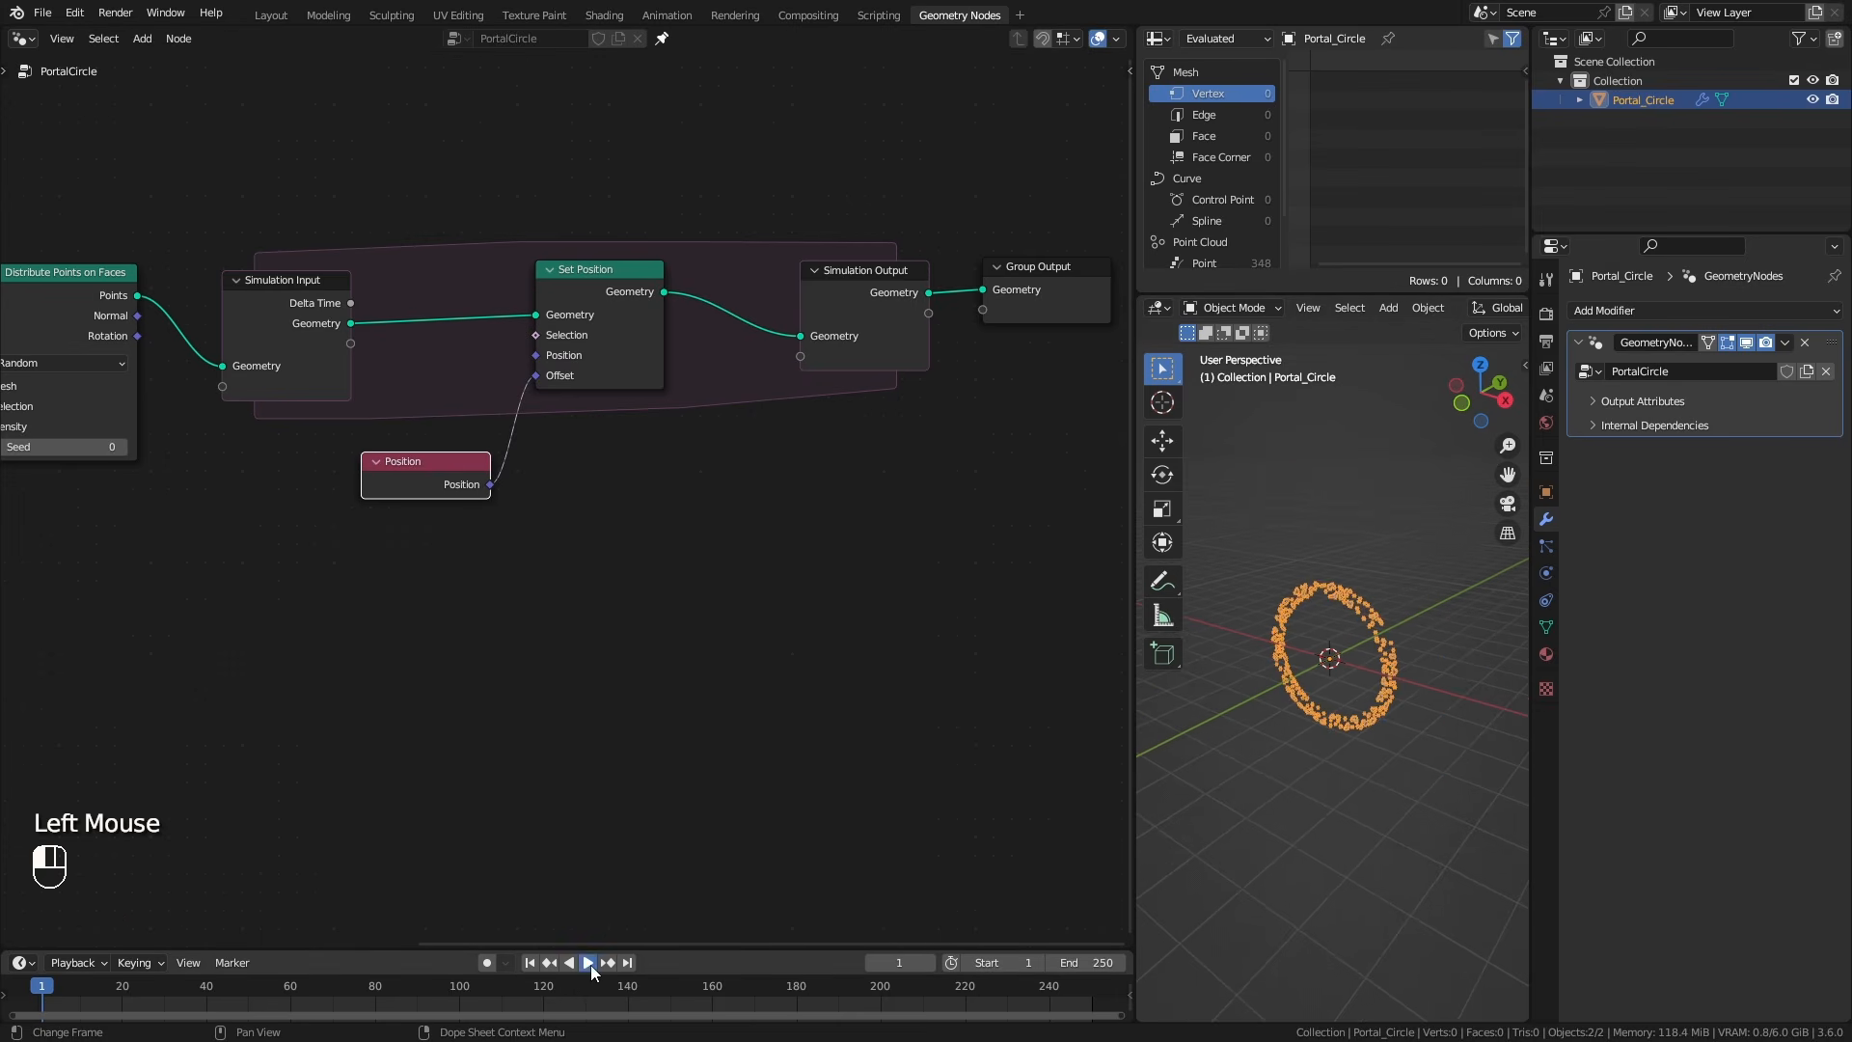
middle_click_drag(1381, 577, 1373, 814, "ctrl")
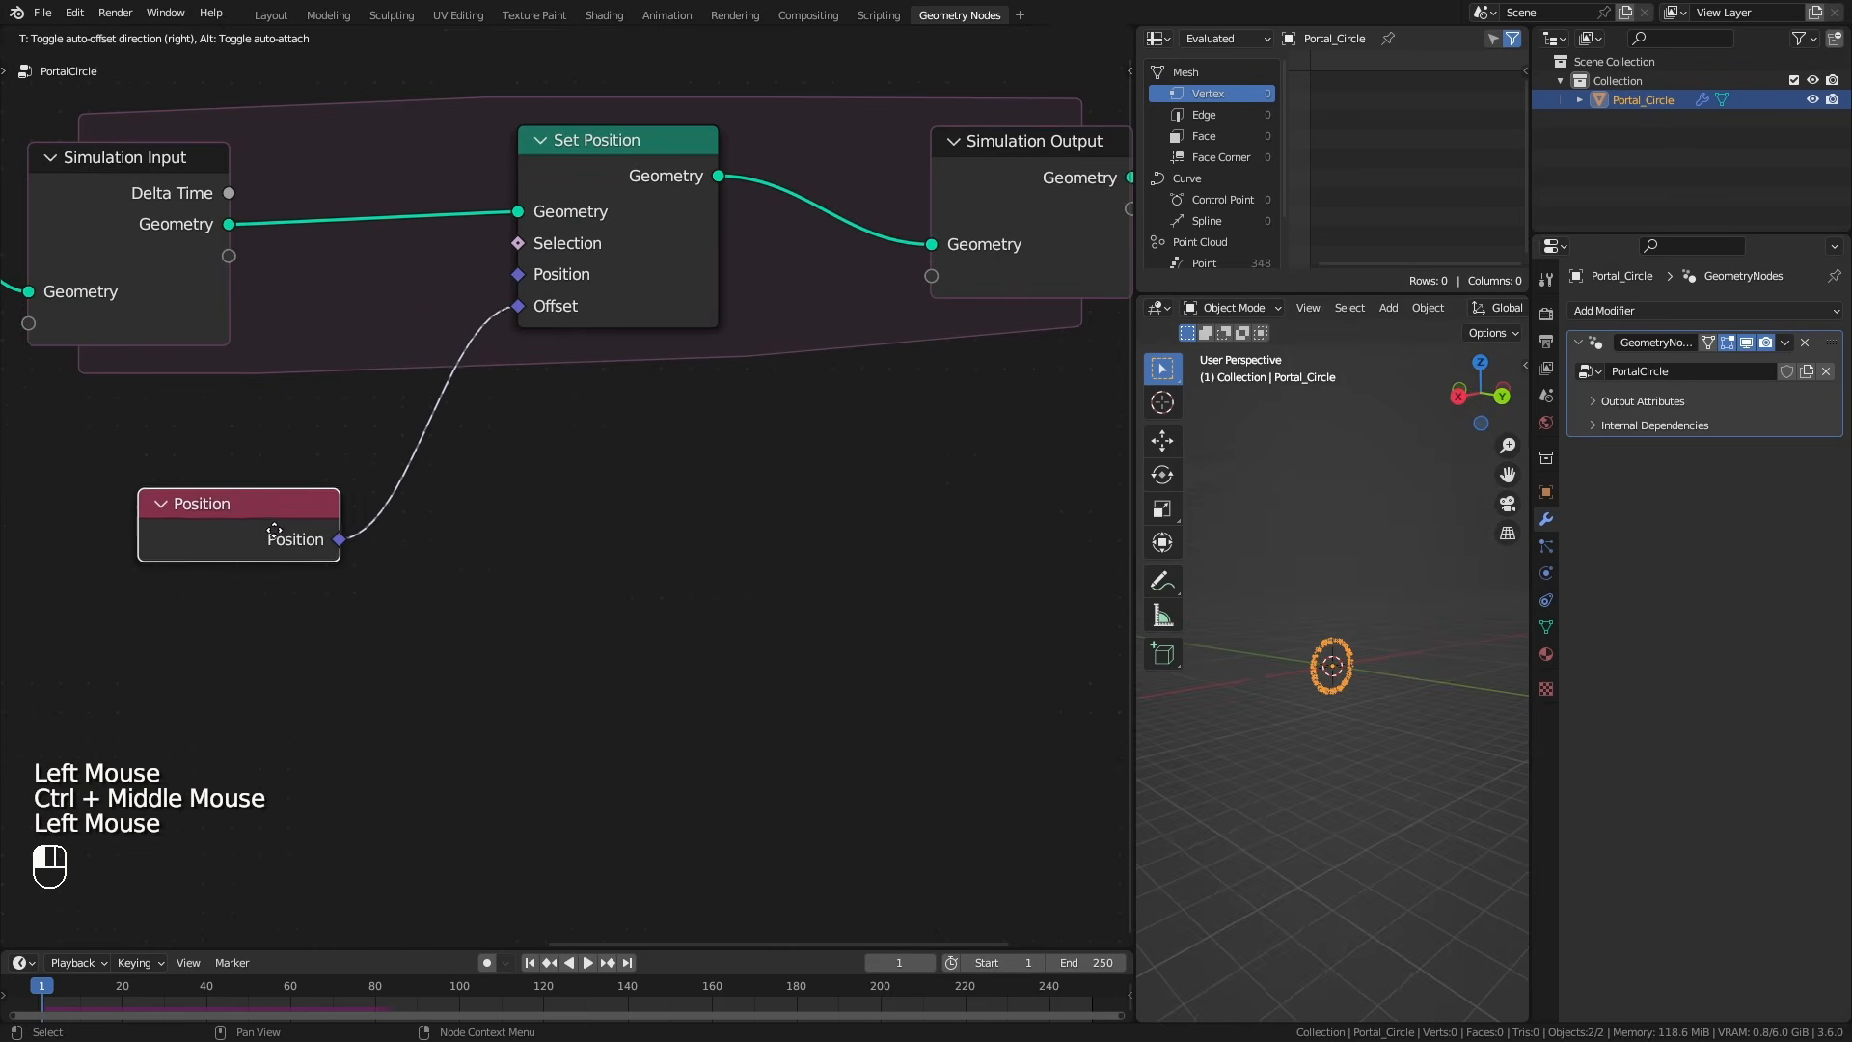
Insert a vector Scale node with a scale of 0.1 between the Position node and the Set Position Offset.
left_click_drag(331, 543, 520, 605)
type("sca")
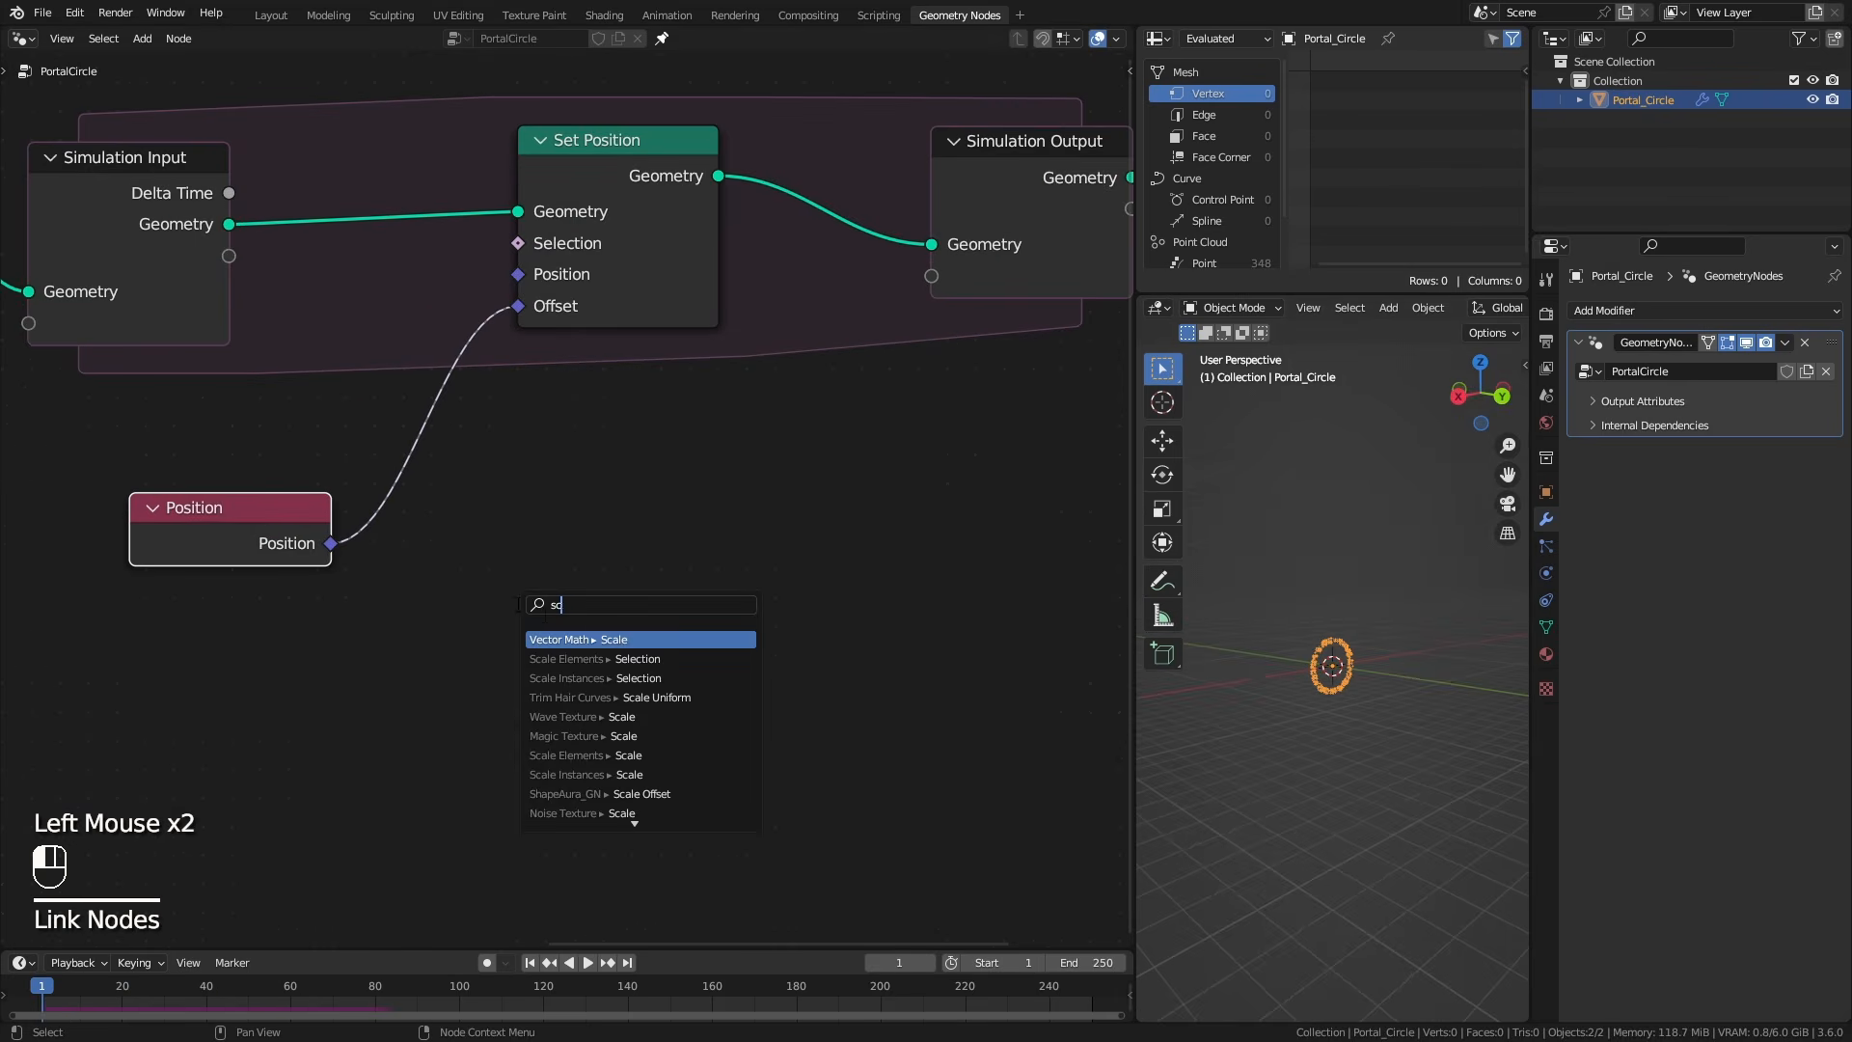
key("Return")
left_click(482, 489)
left_click_drag(628, 501, 562, 333)
double_click(528, 614)
type("0.1")
key("Return")
Play the simulation to check the expansion speed, and return to the first frame.
middle_click_drag(1400, 799, 1410, 799)
scroll(1410, 799, "up", 2)
key("space")
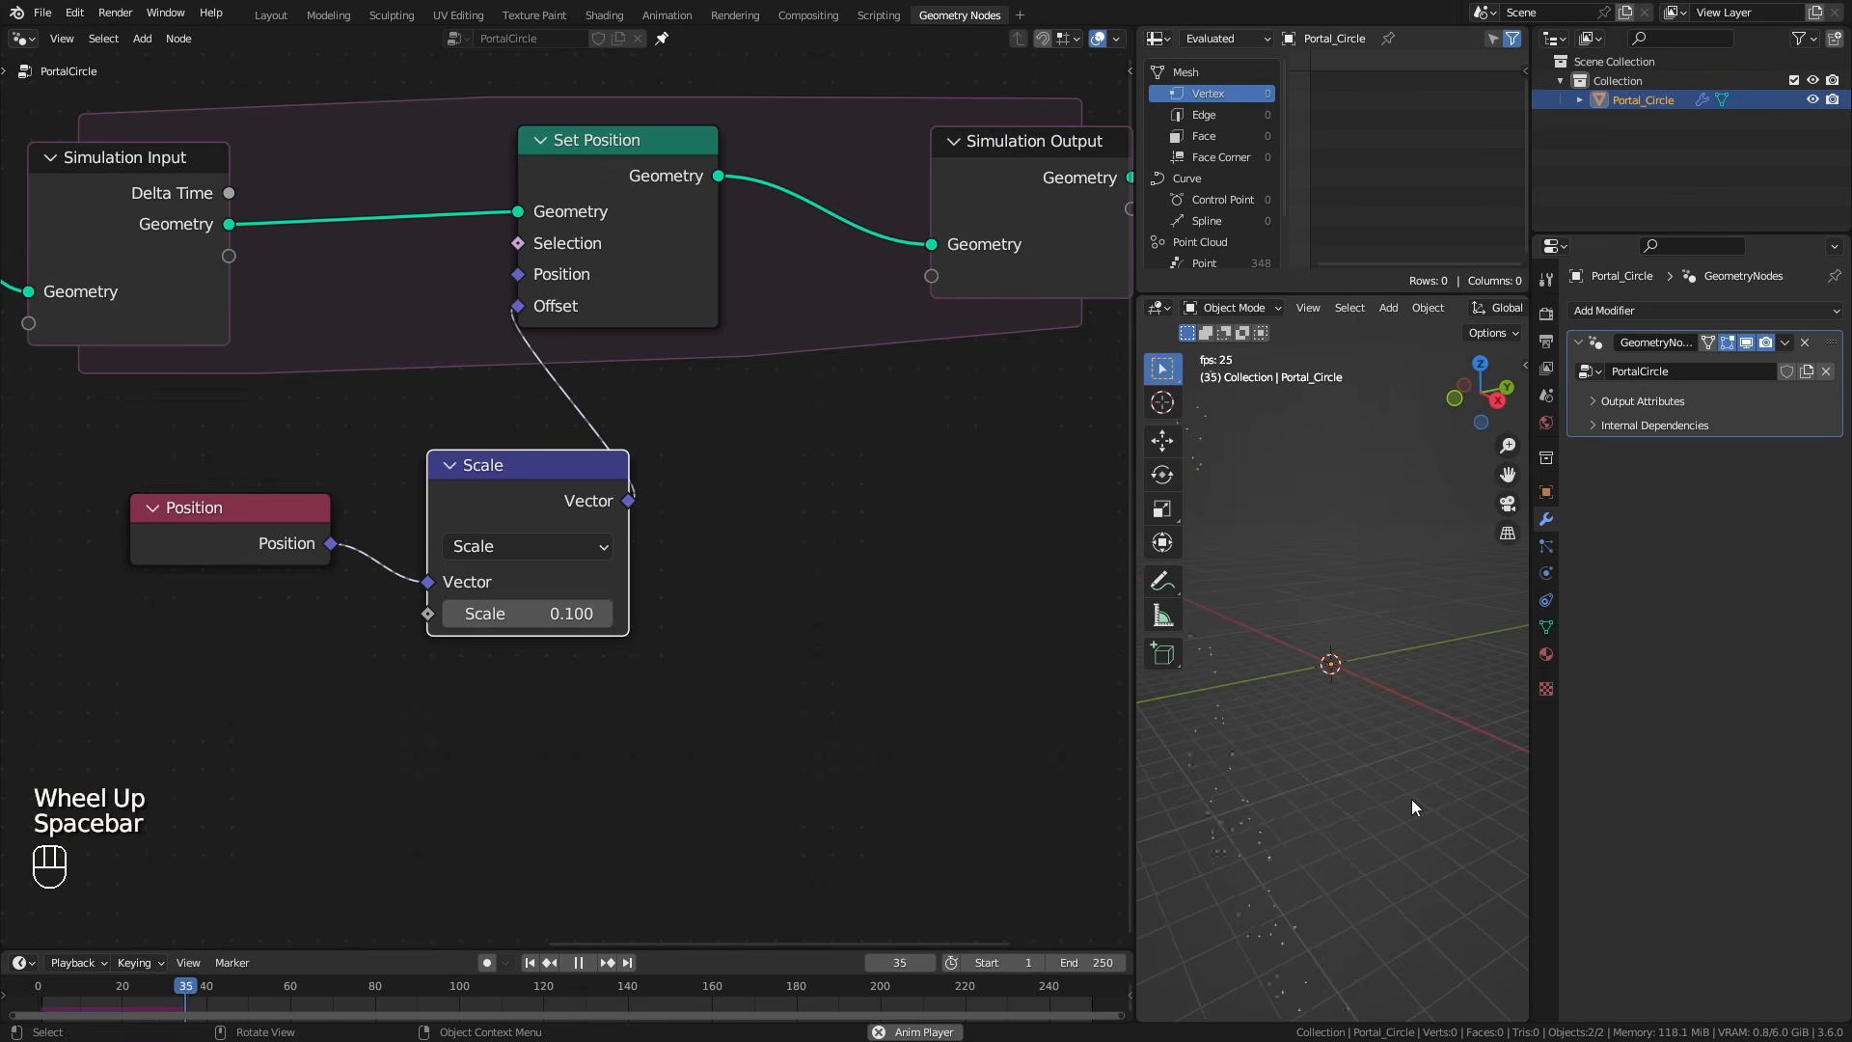
left_click(530, 962)
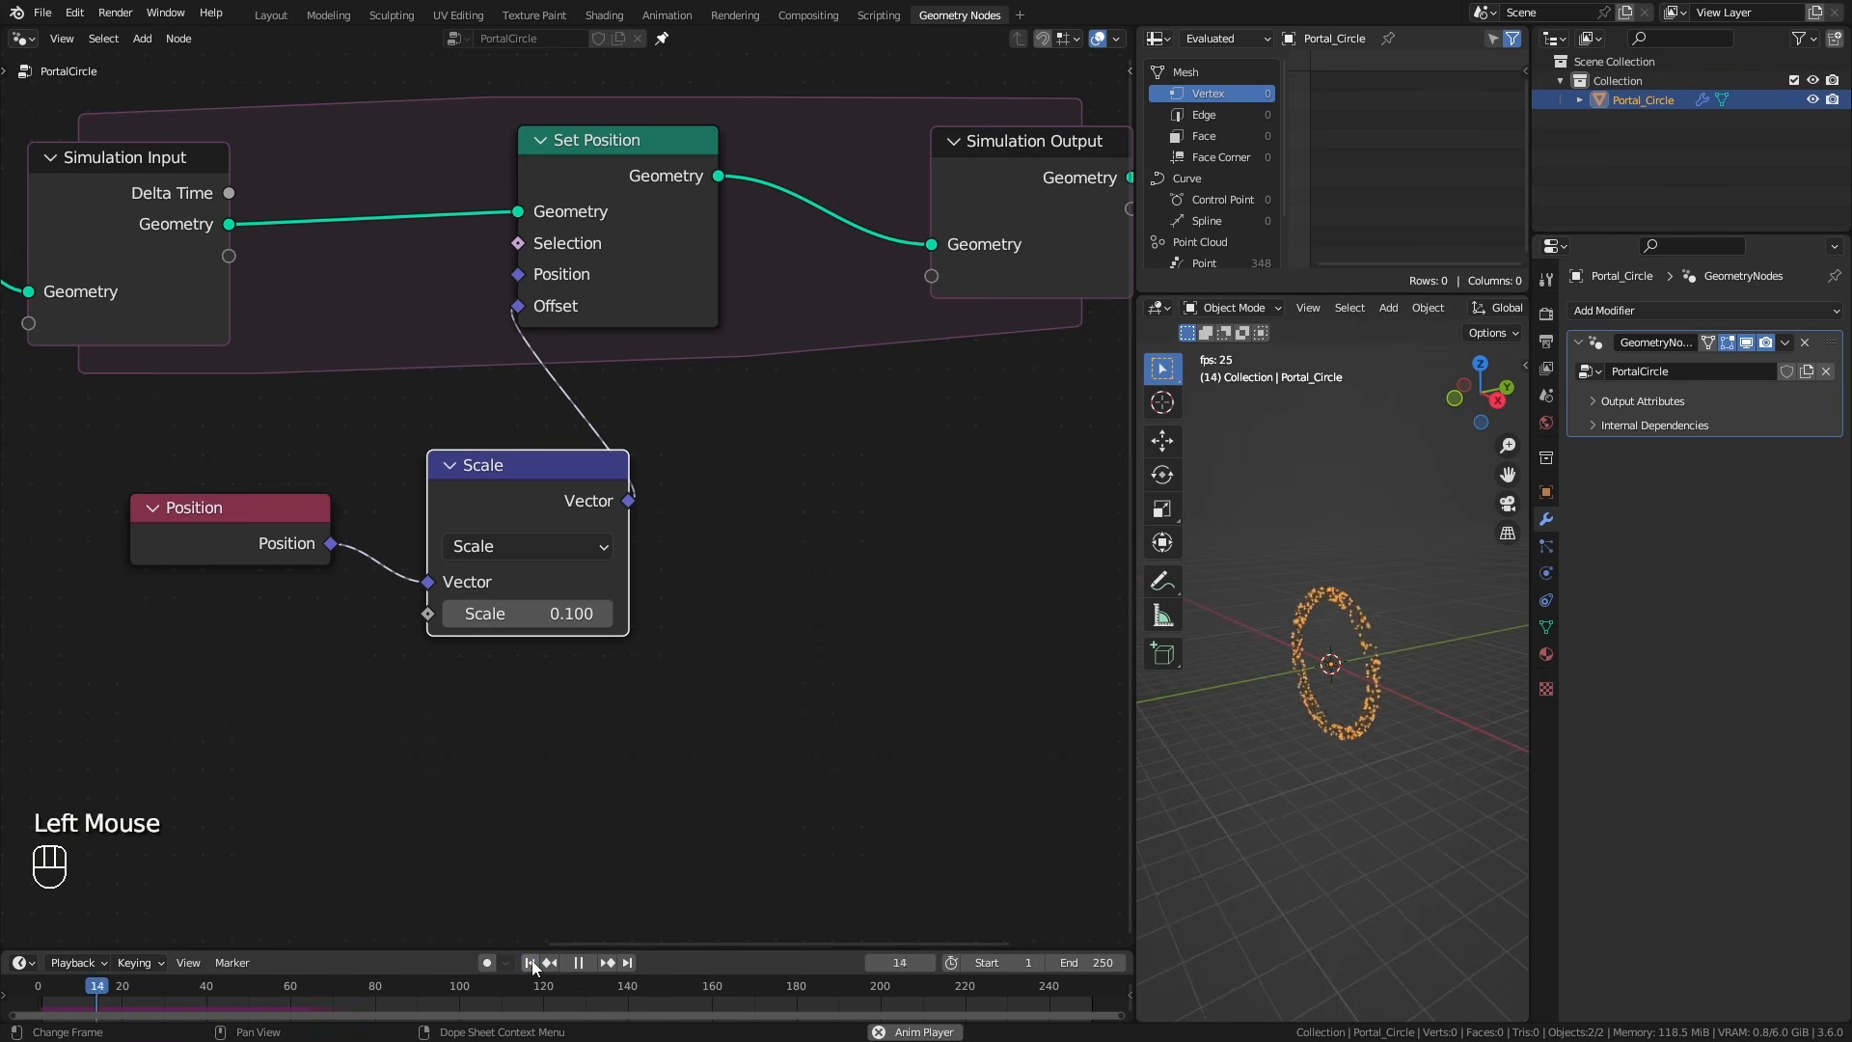
key("space")
left_click(530, 962)
Set the animation's end frame to 100 and fit the timeline to the new range.
left_click(1084, 962)
type("1")
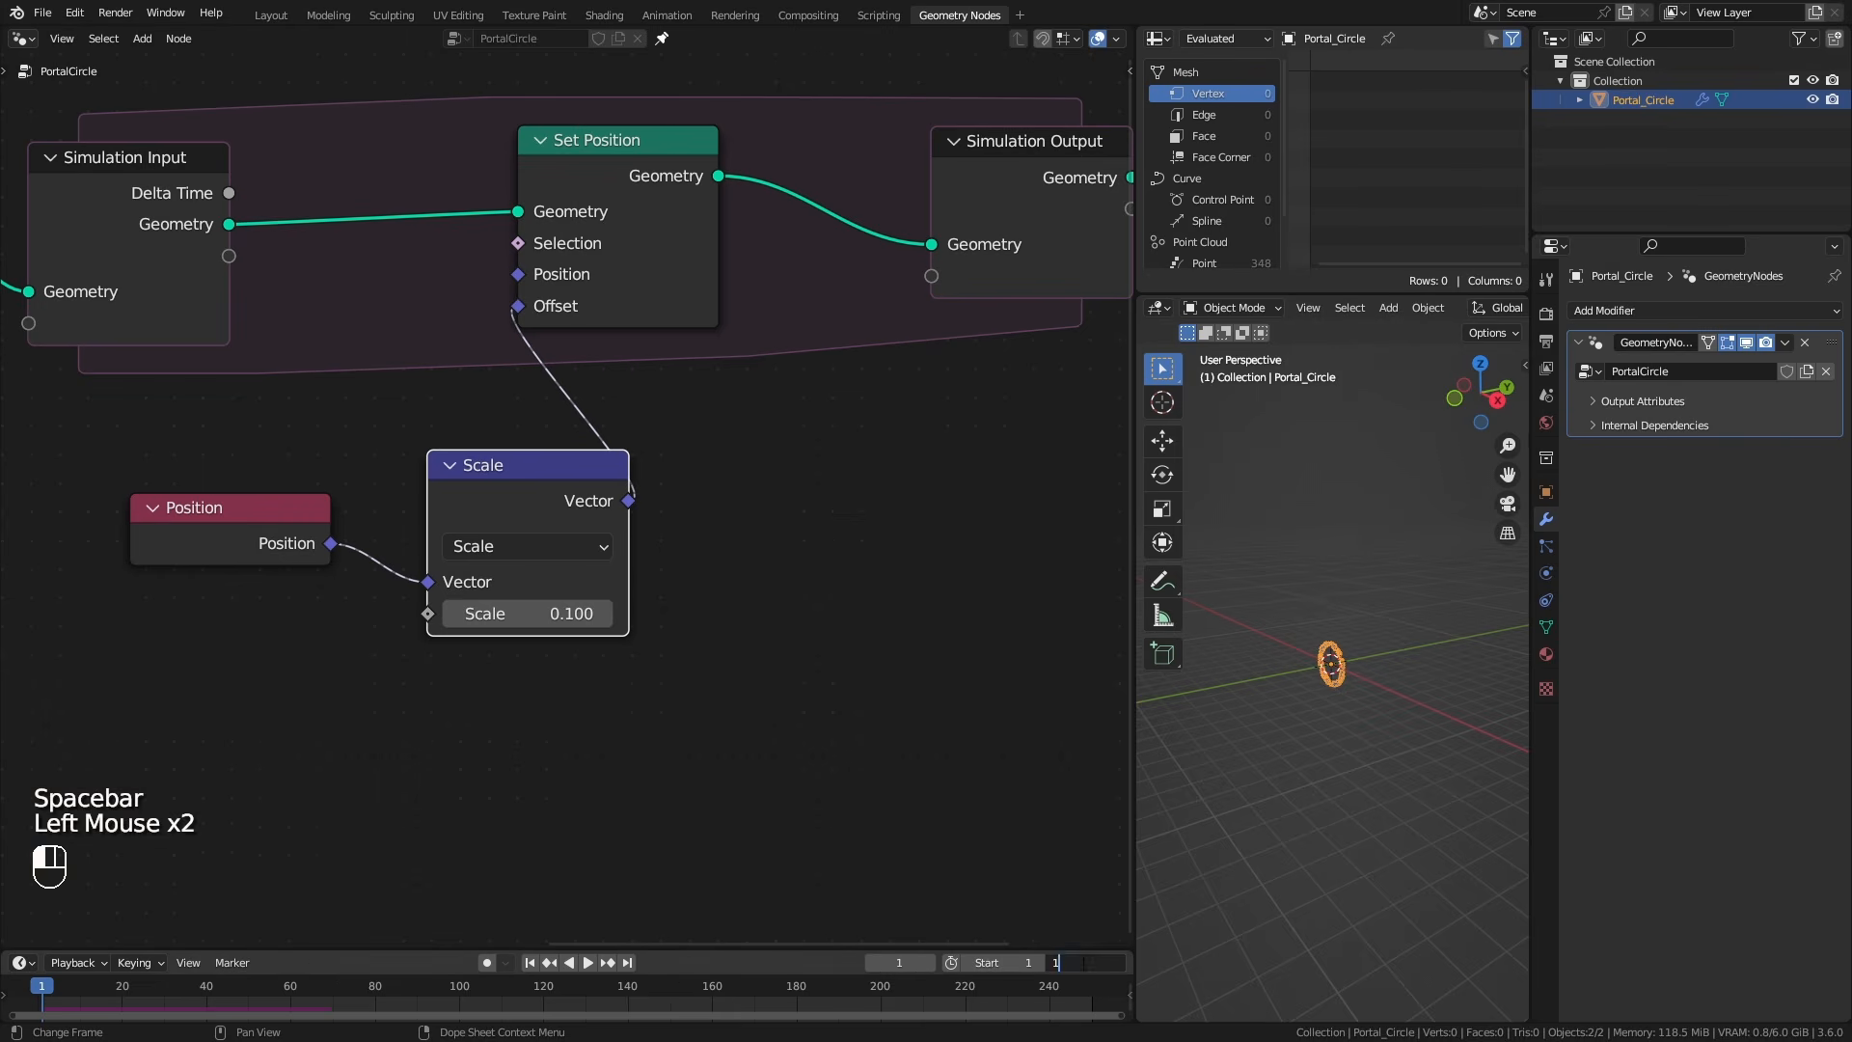
type("00")
key("Return")
key("Home")
Set the Scale node's scale to 0.04 and replay the simulation from the first frame to check the expansion.
left_click(559, 612)
type("0.04")
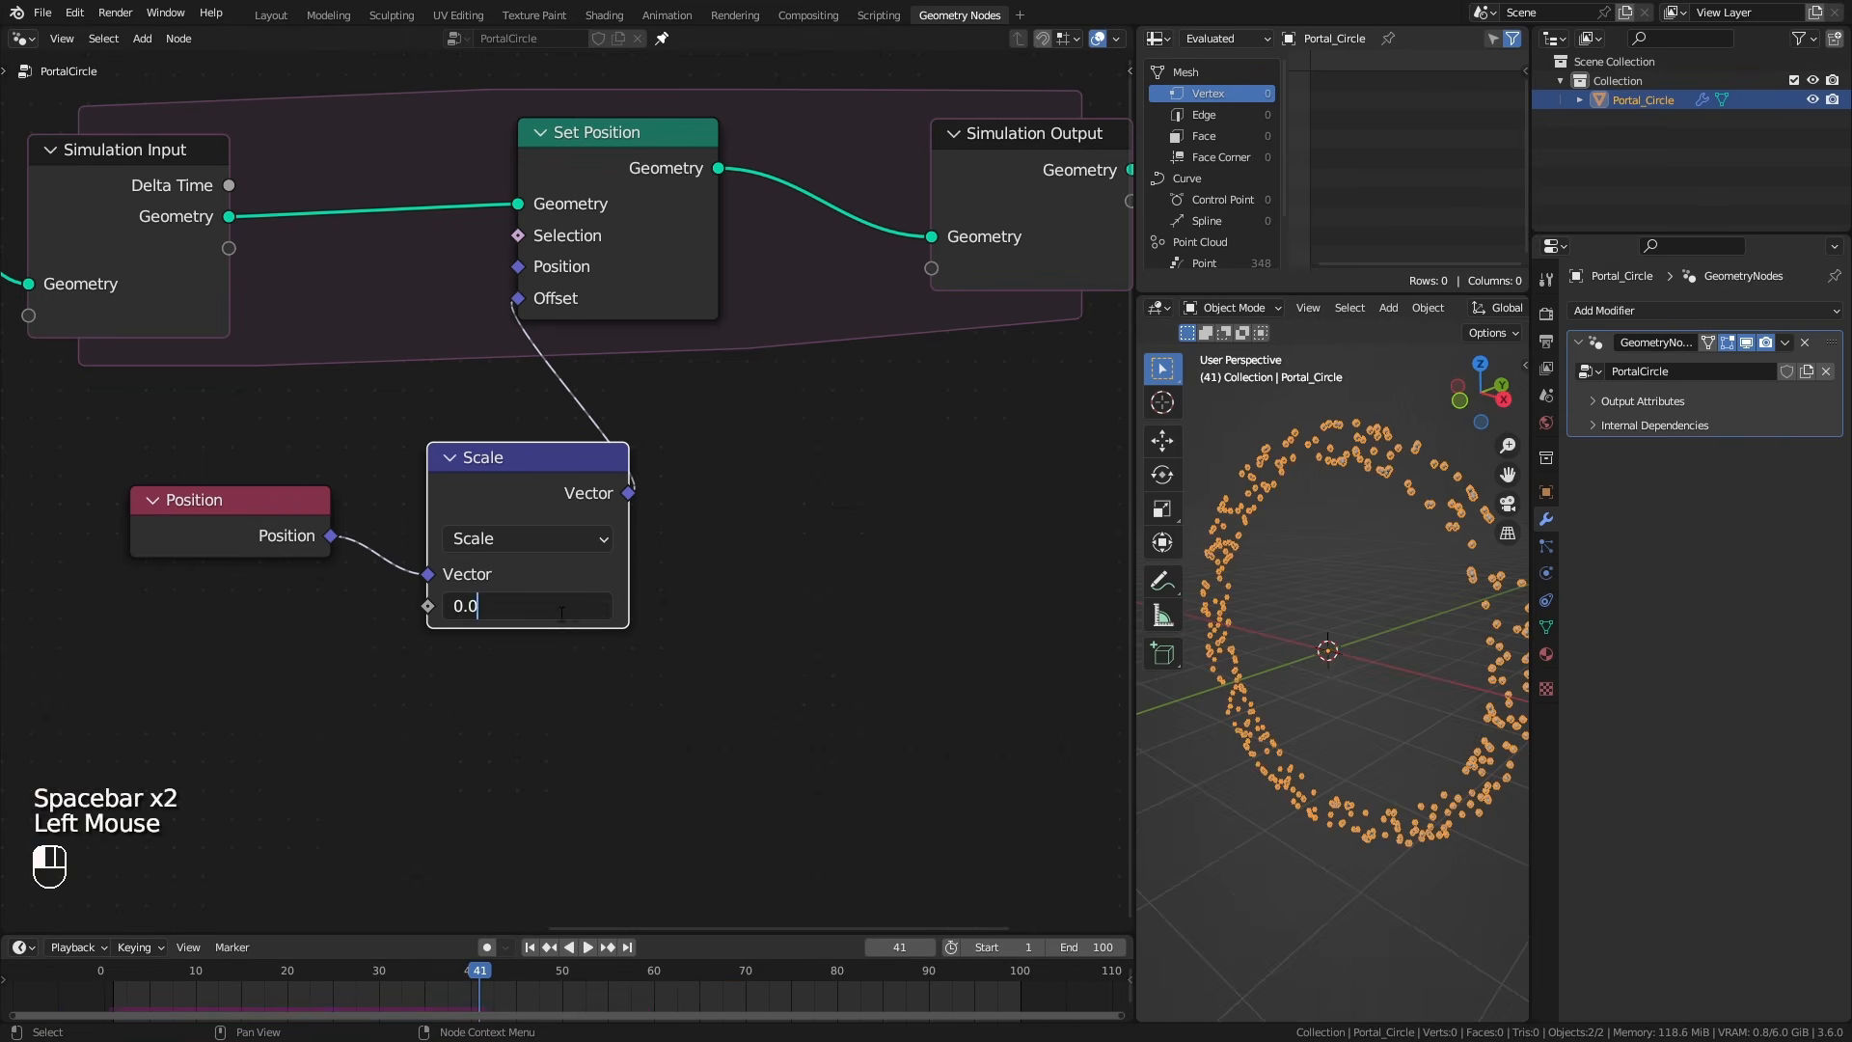
key("Return")
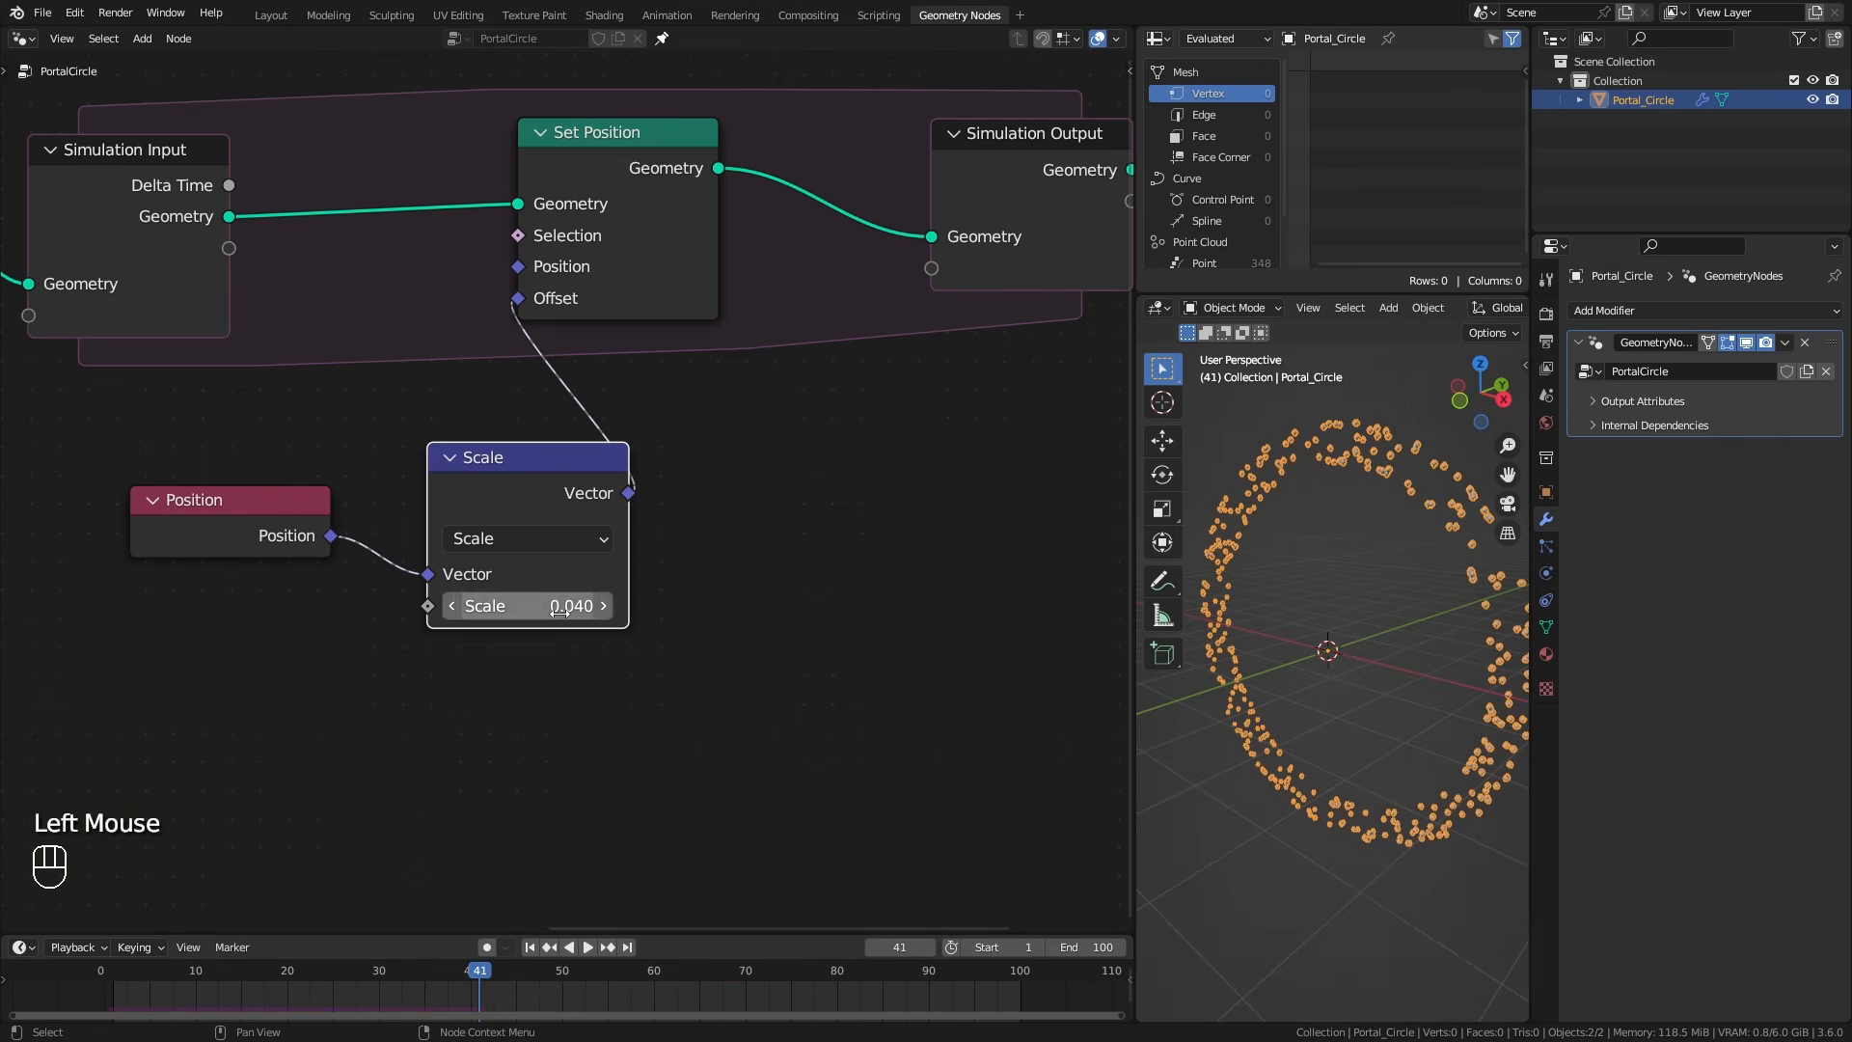
left_click(530, 947)
key("space")
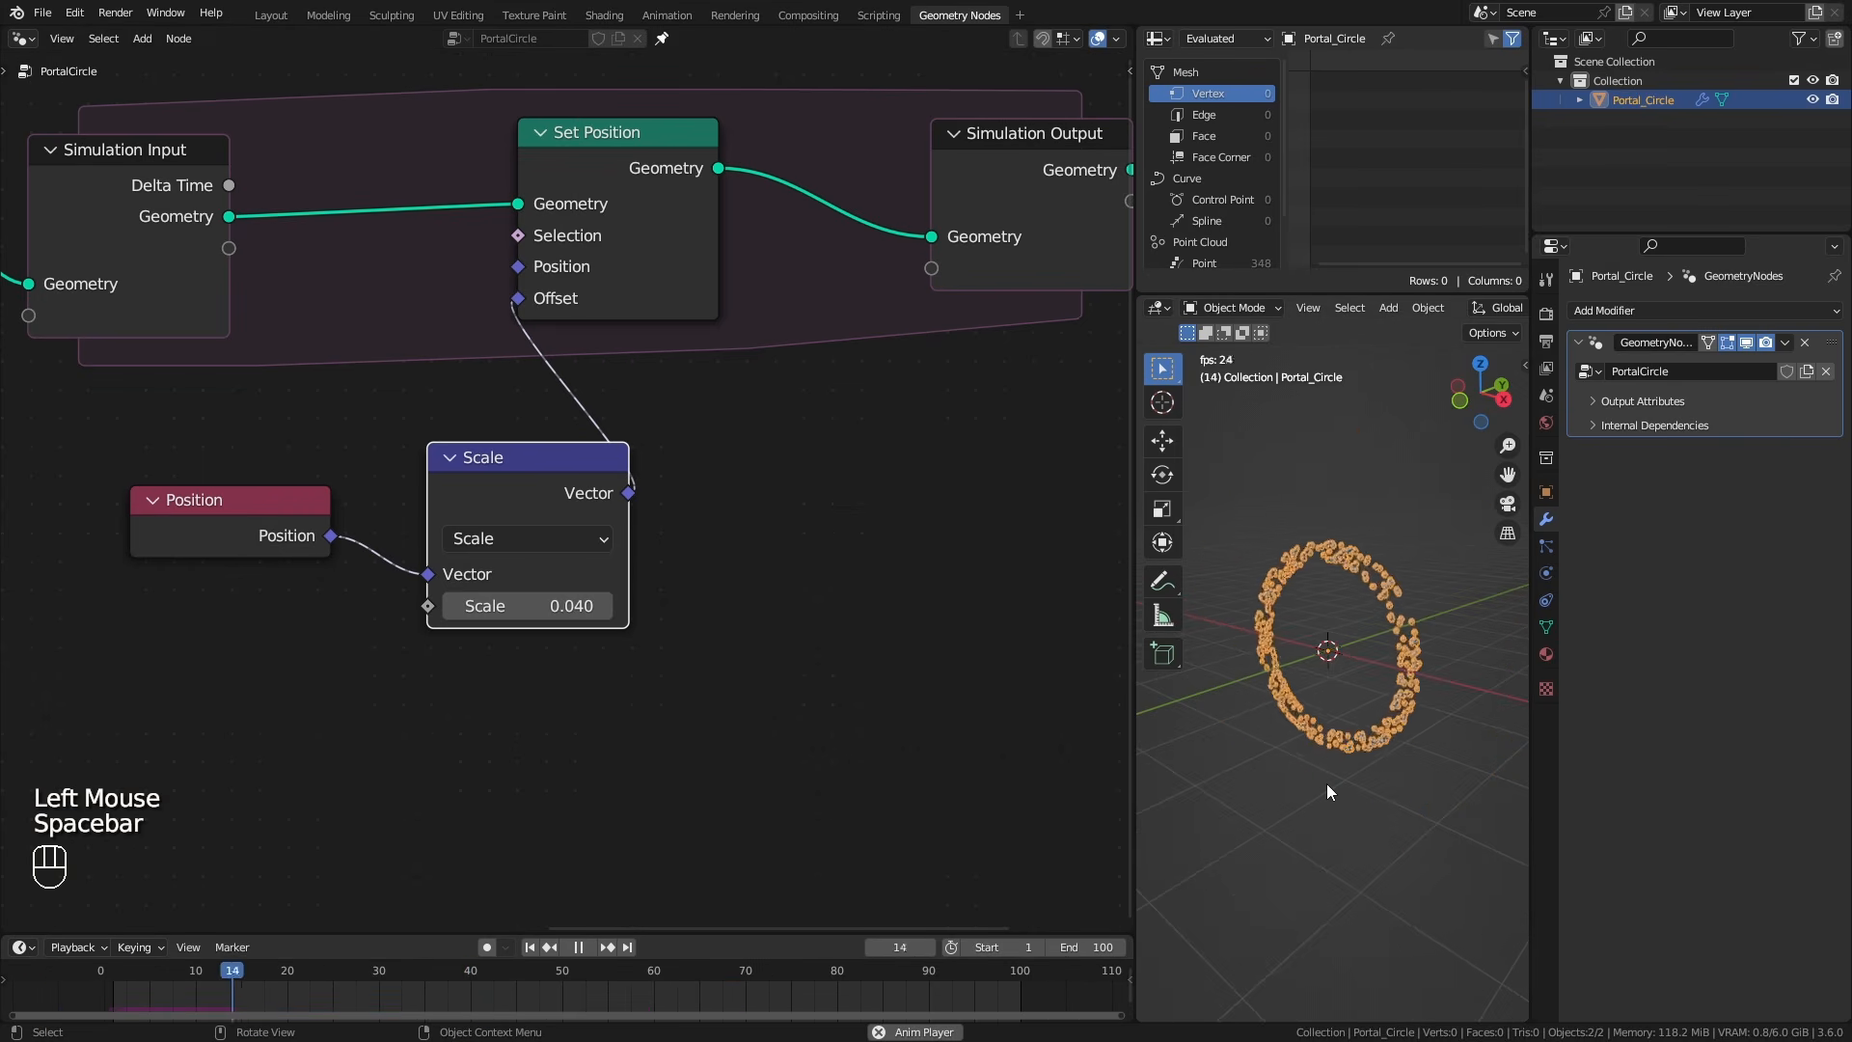
key("space")
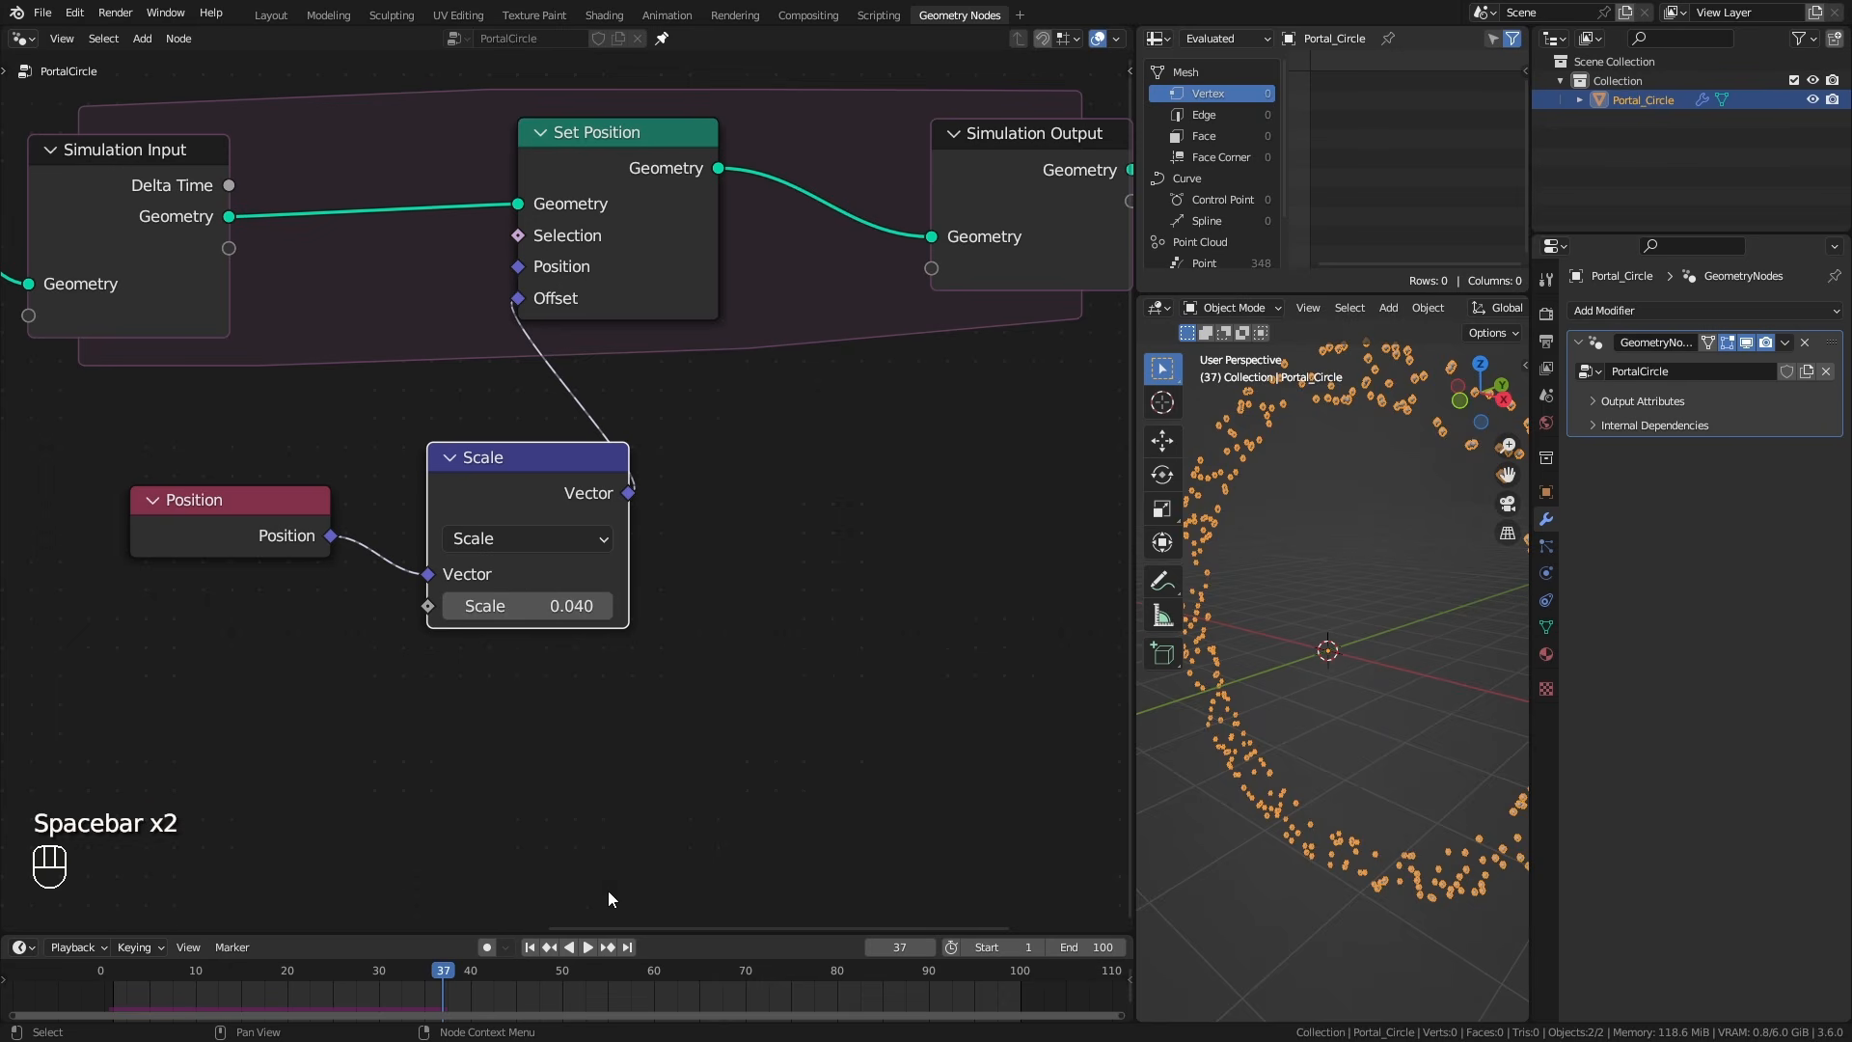
left_click(529, 949)
Tuck the Scale and Position nodes closer beneath Set Position, and replay the simulation from the first frame.
left_click_drag(496, 484, 545, 435)
left_click_drag(278, 506, 356, 497)
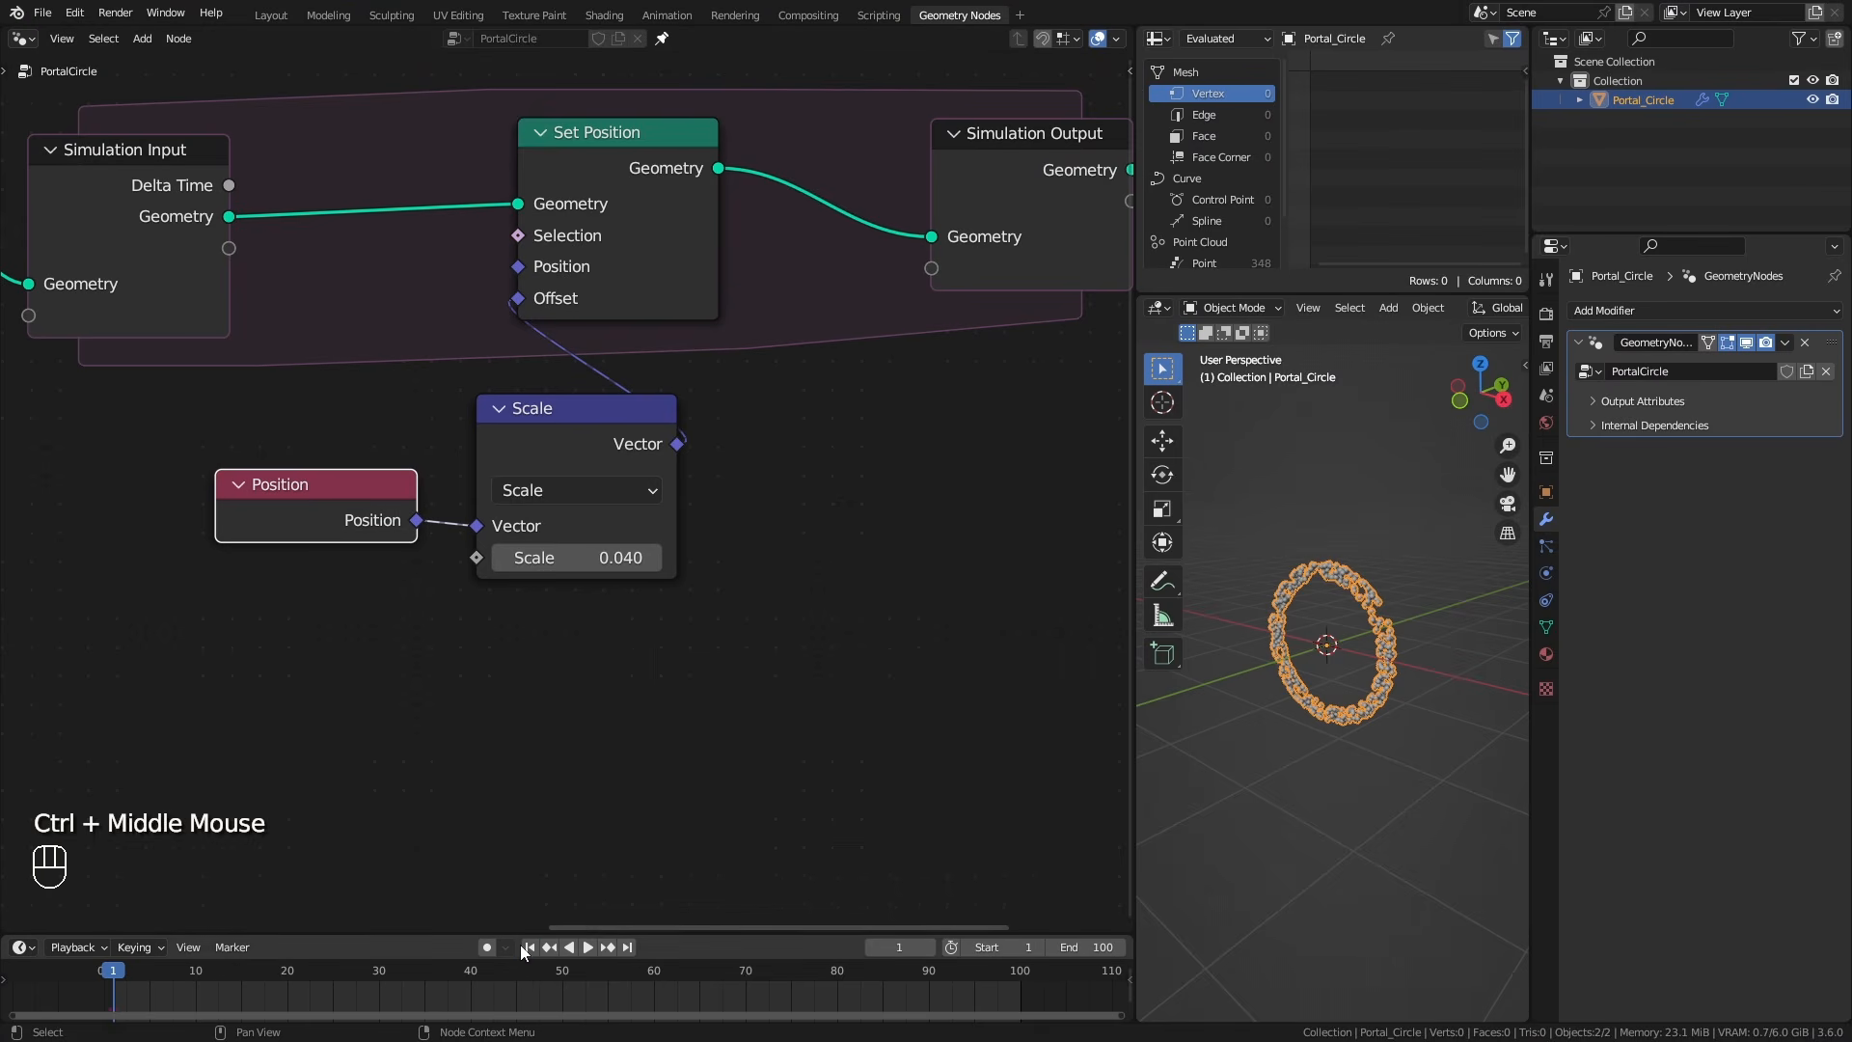
left_click(534, 947)
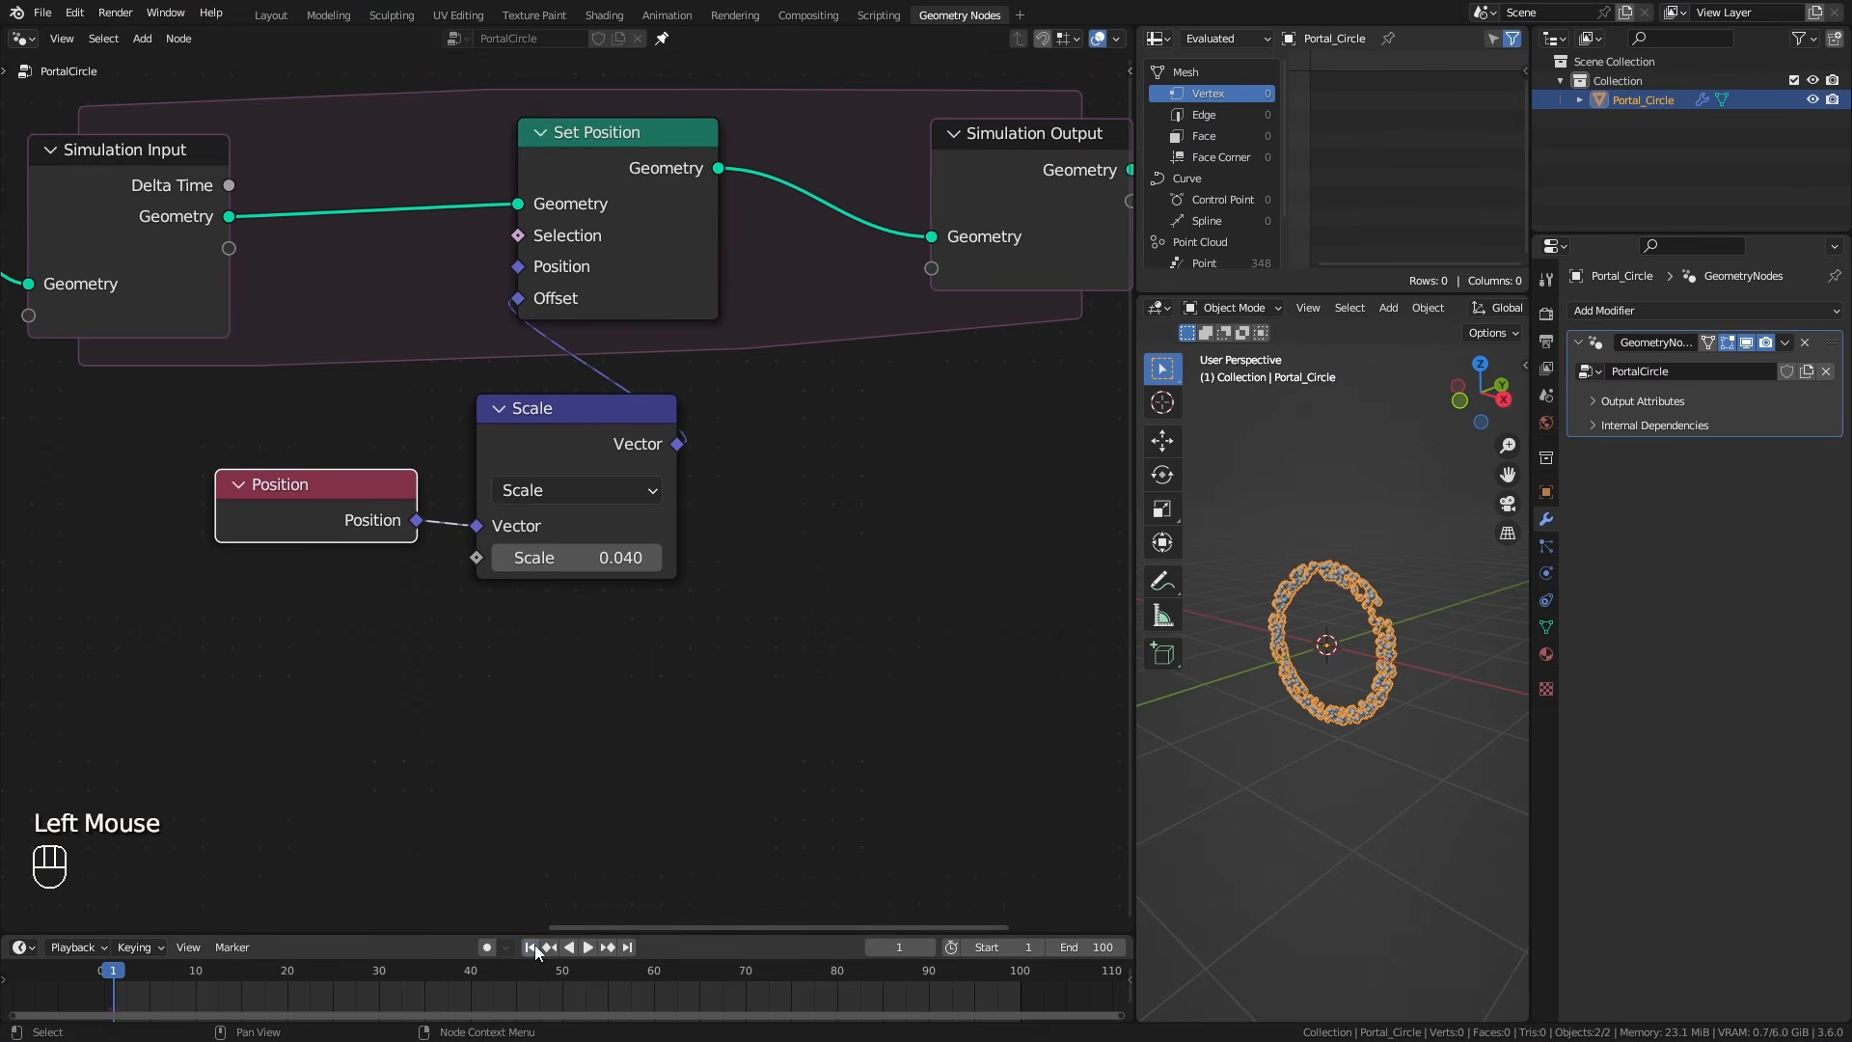
left_click(593, 951)
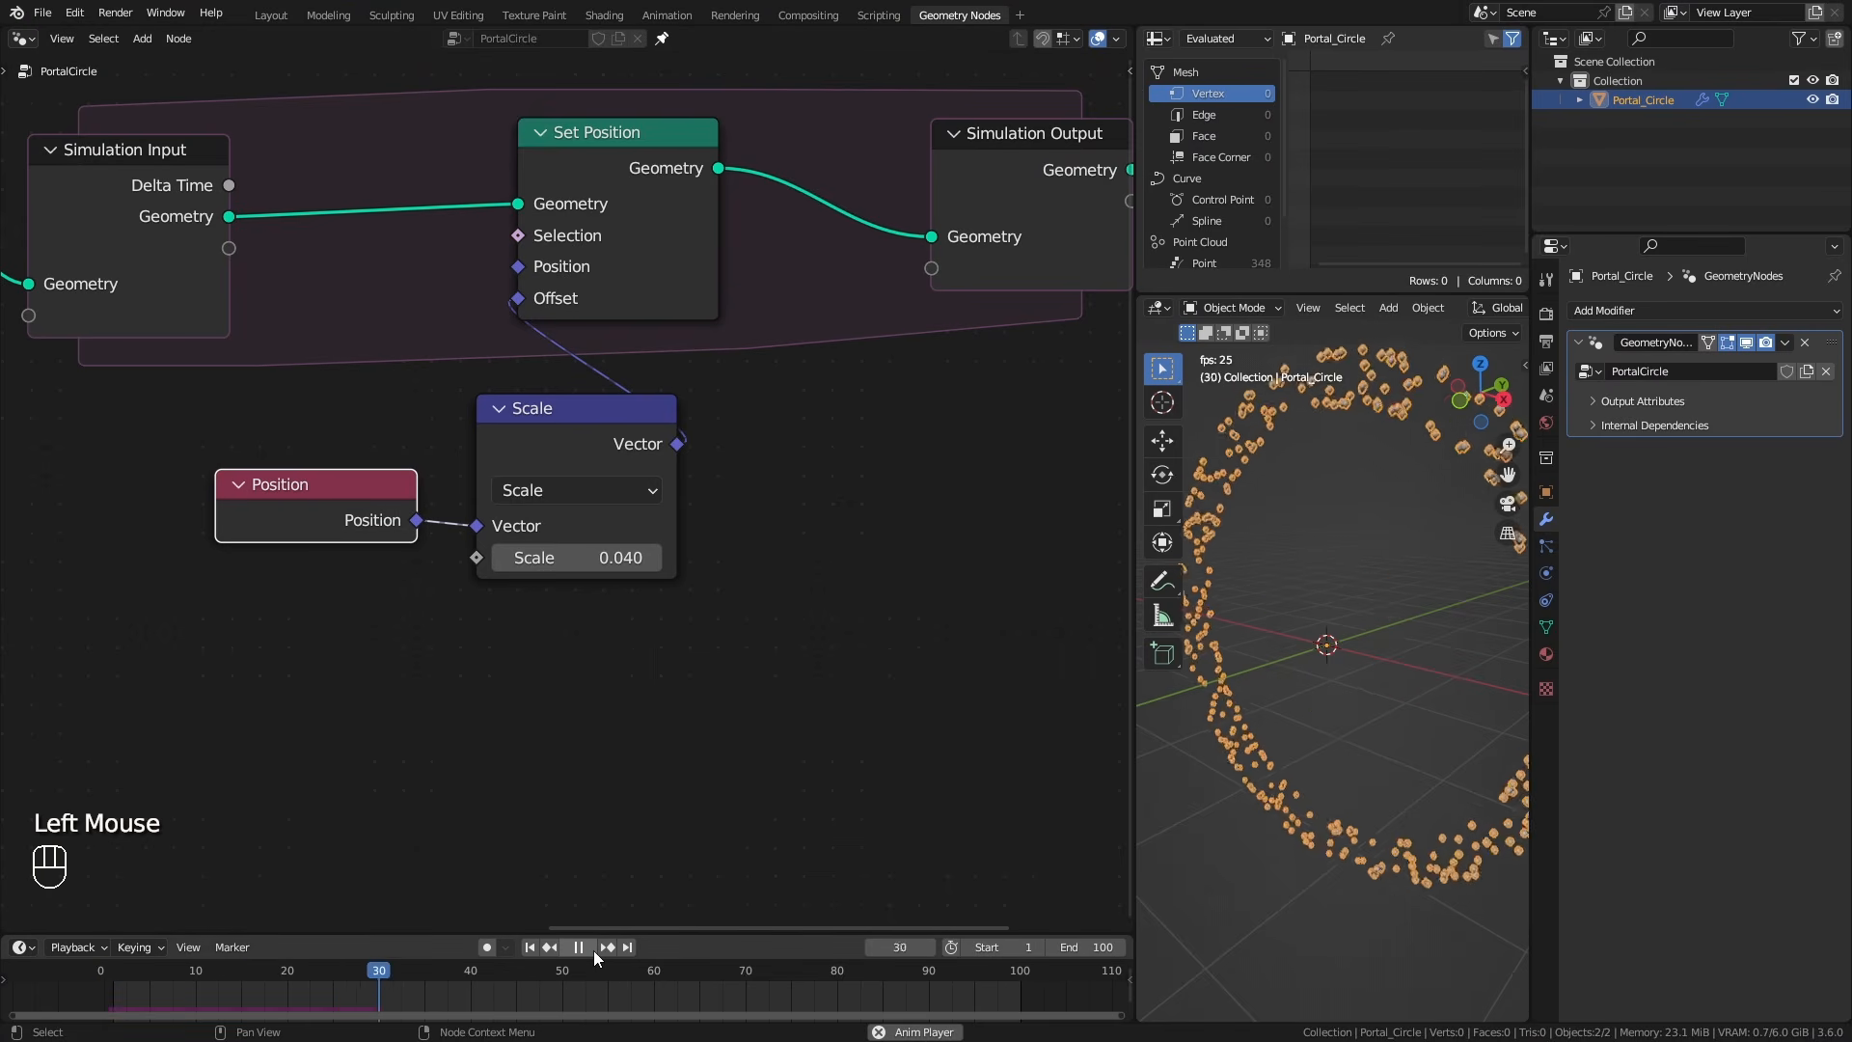
left_click(577, 949)
left_click(529, 947)
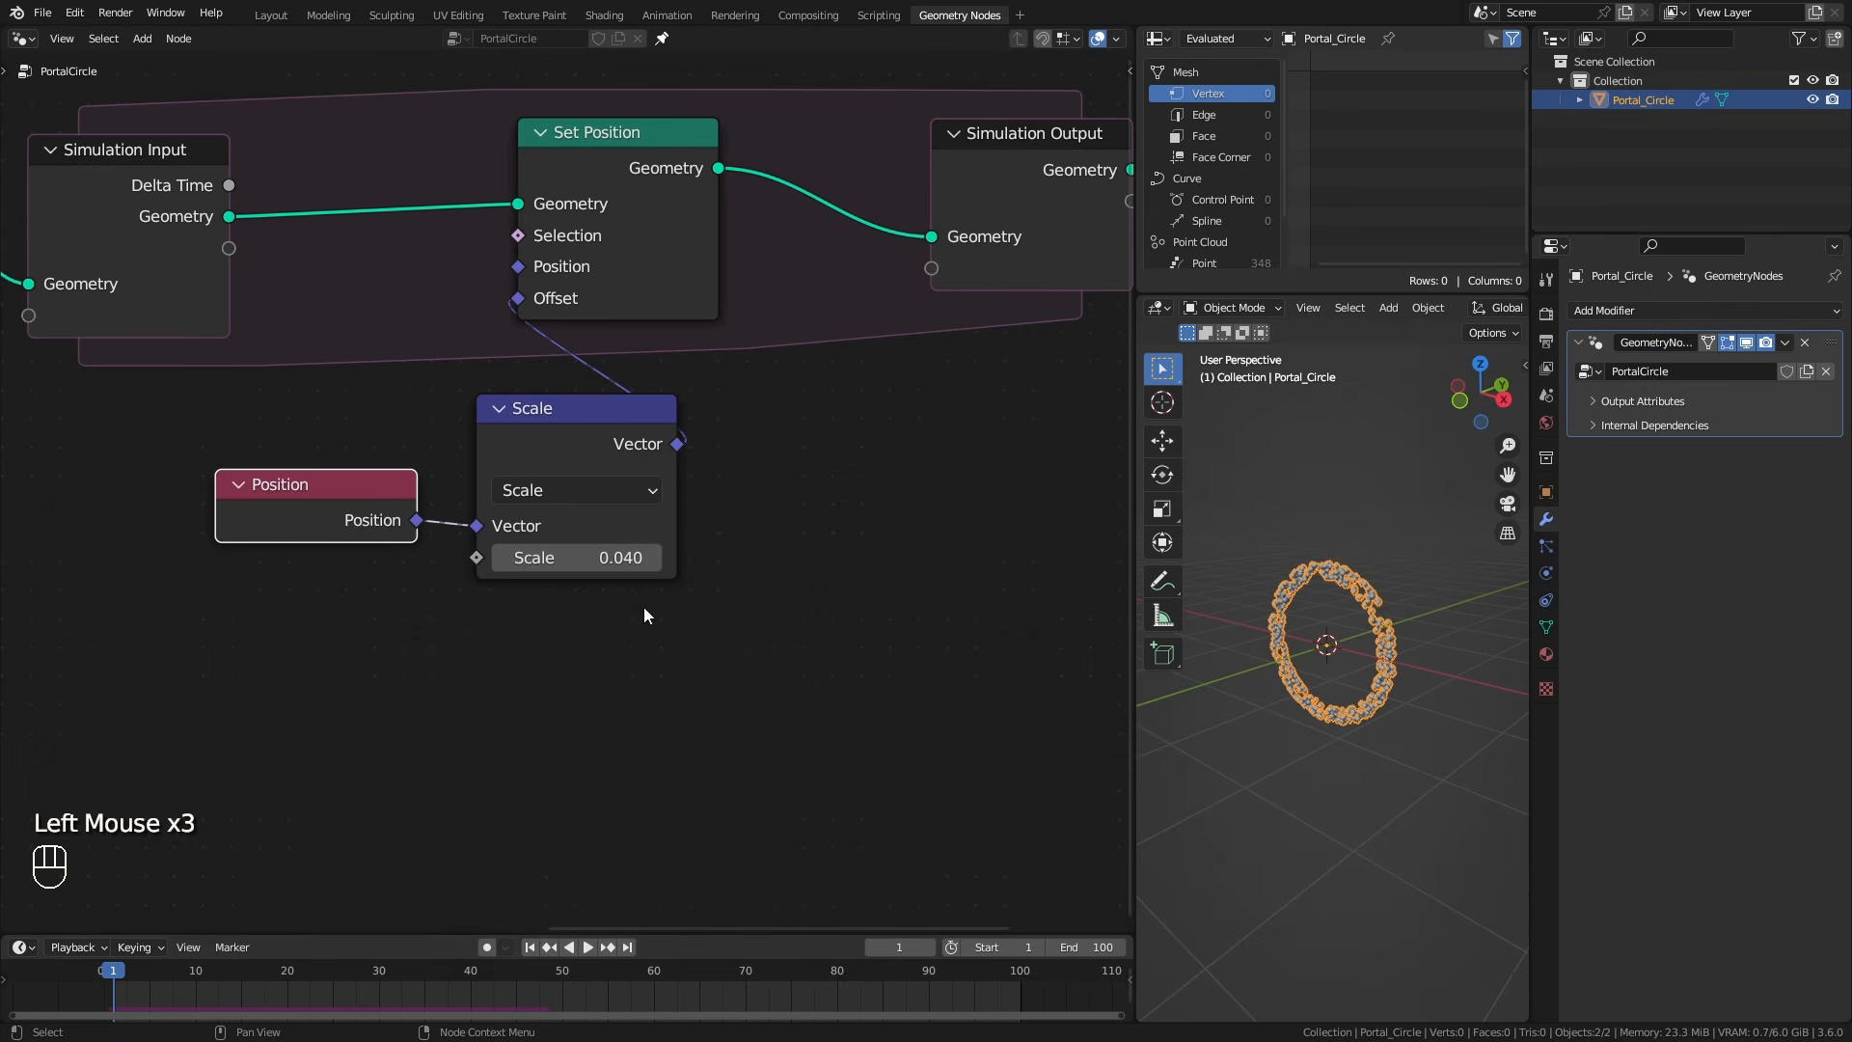
left_click_drag(579, 408, 615, 401)
left_click_drag(318, 484, 359, 479)
middle_click_drag(695, 414, 833, 570, "ctrl")
left_click(586, 946)
key("space")
left_click(529, 947)
Shift the simulation nodes to make room between Simulation Input and Set Position, undoing the last two changes.
left_click_drag(833, 242, 1018, 425)
left_click_drag(868, 353, 1048, 351)
left_click_drag(739, 611, 530, 385)
left_click_drag(638, 353, 732, 351)
left_click_drag(197, 367, 108, 368)
left_click_drag(108, 368, 196, 368)
middle_click_drag(359, 606, 299, 482, "ctrl")
middle_click_drag(159, 332, 247, 382)
key("ctrl+z")
key("ctrl+z")
Insert a Join Geometry node between Simulation Input and Set Position, placed slightly above them.
key("shift+a")
mouse_move(556, 354)
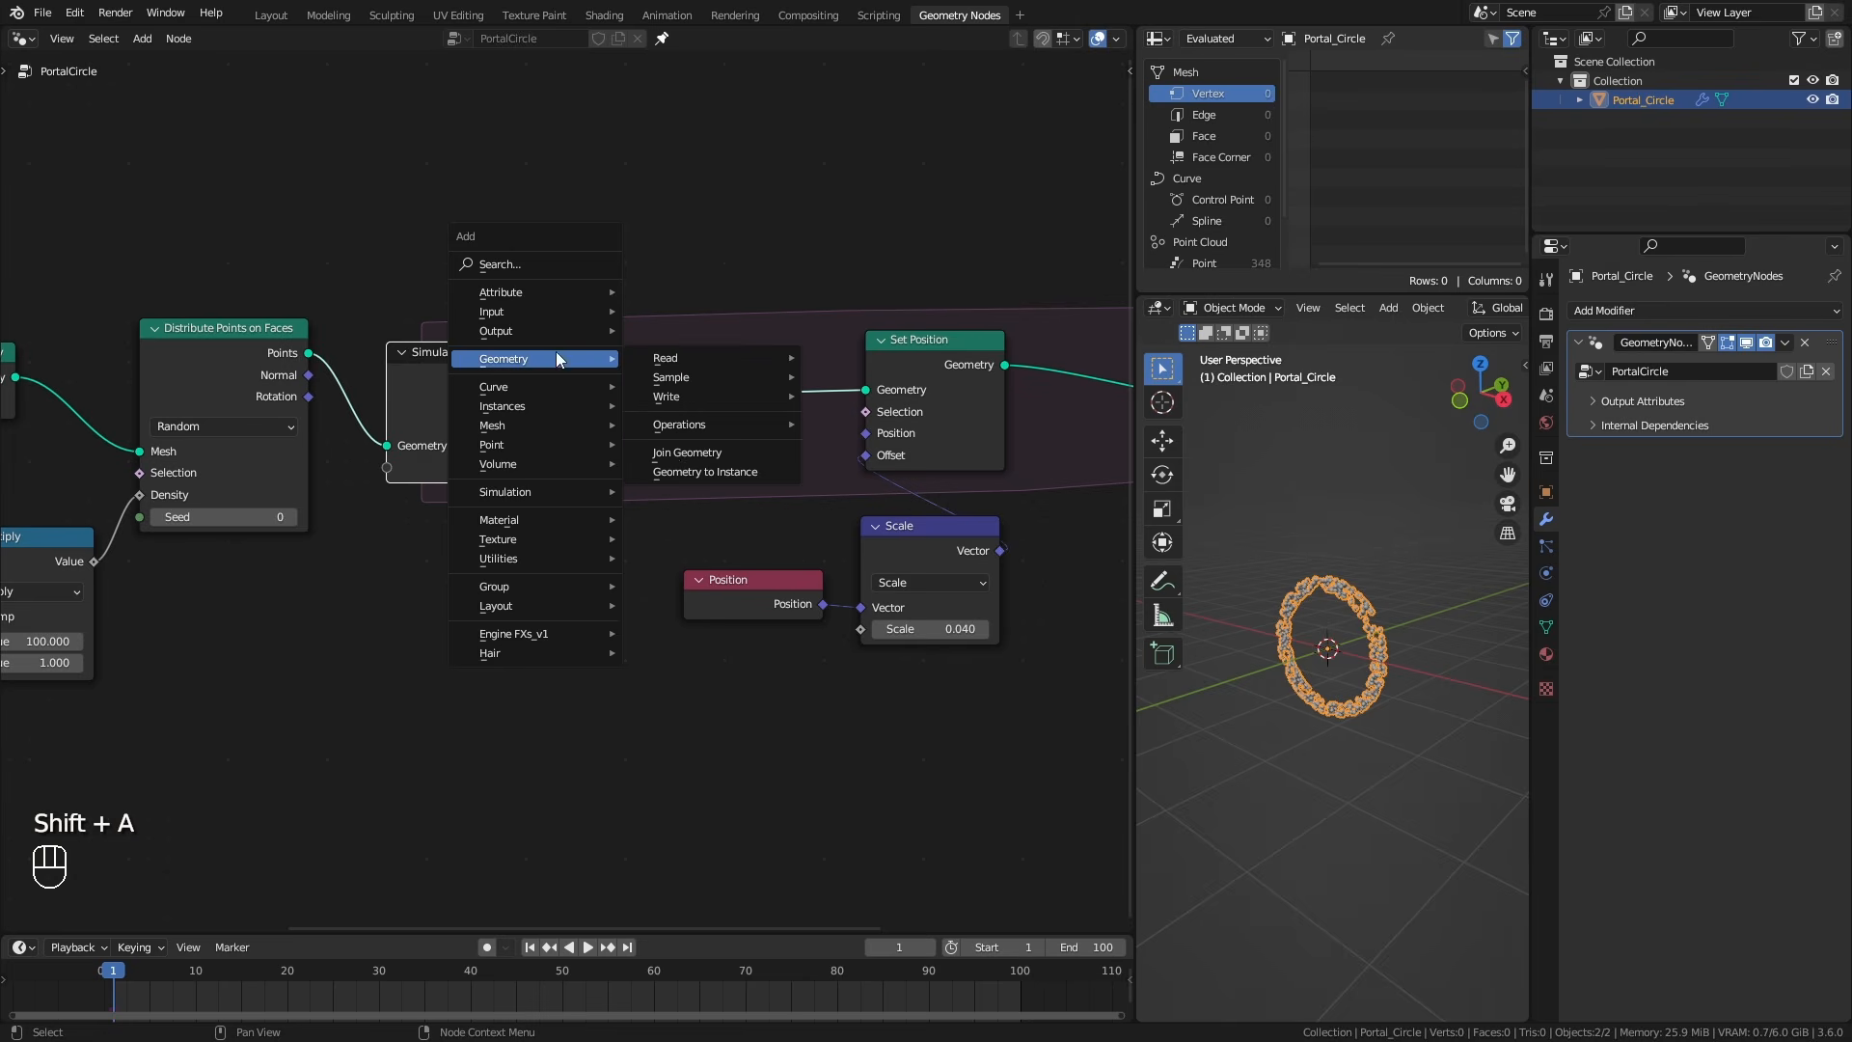
left_click(686, 452)
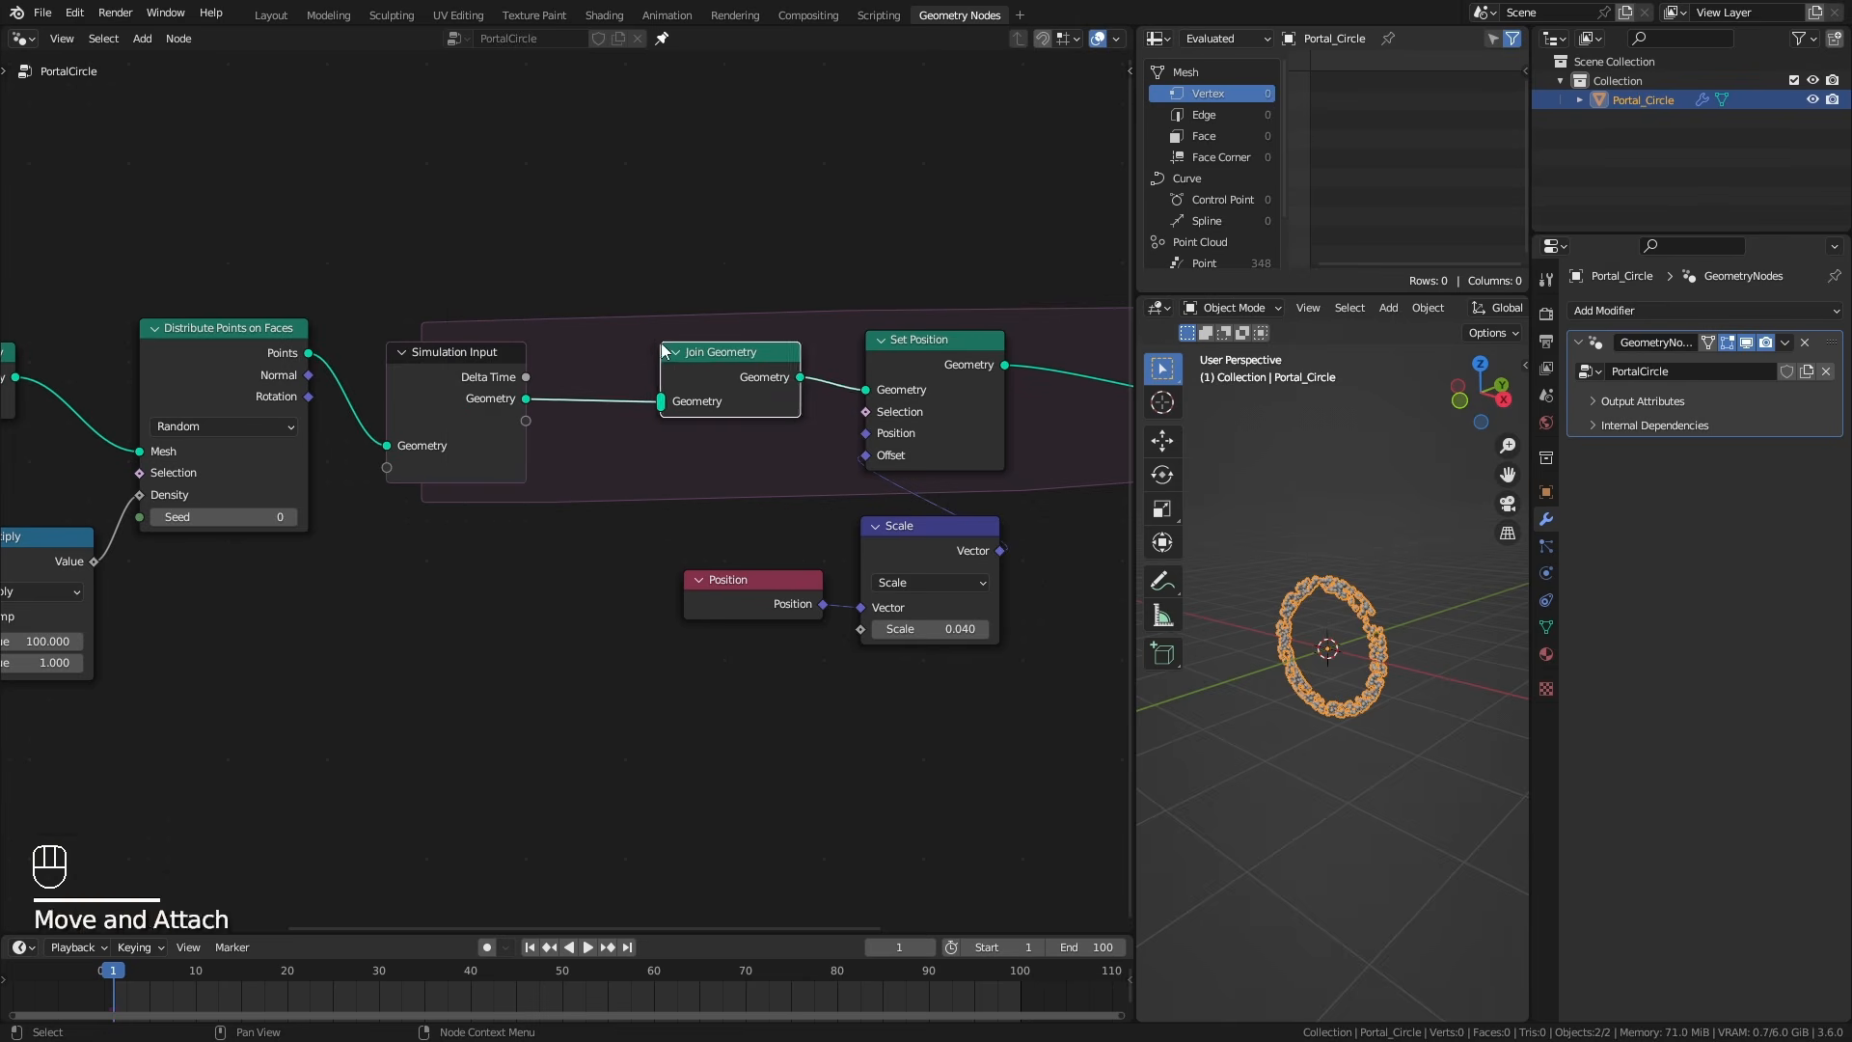
left_click(663, 303)
left_click_drag(665, 327, 653, 281)
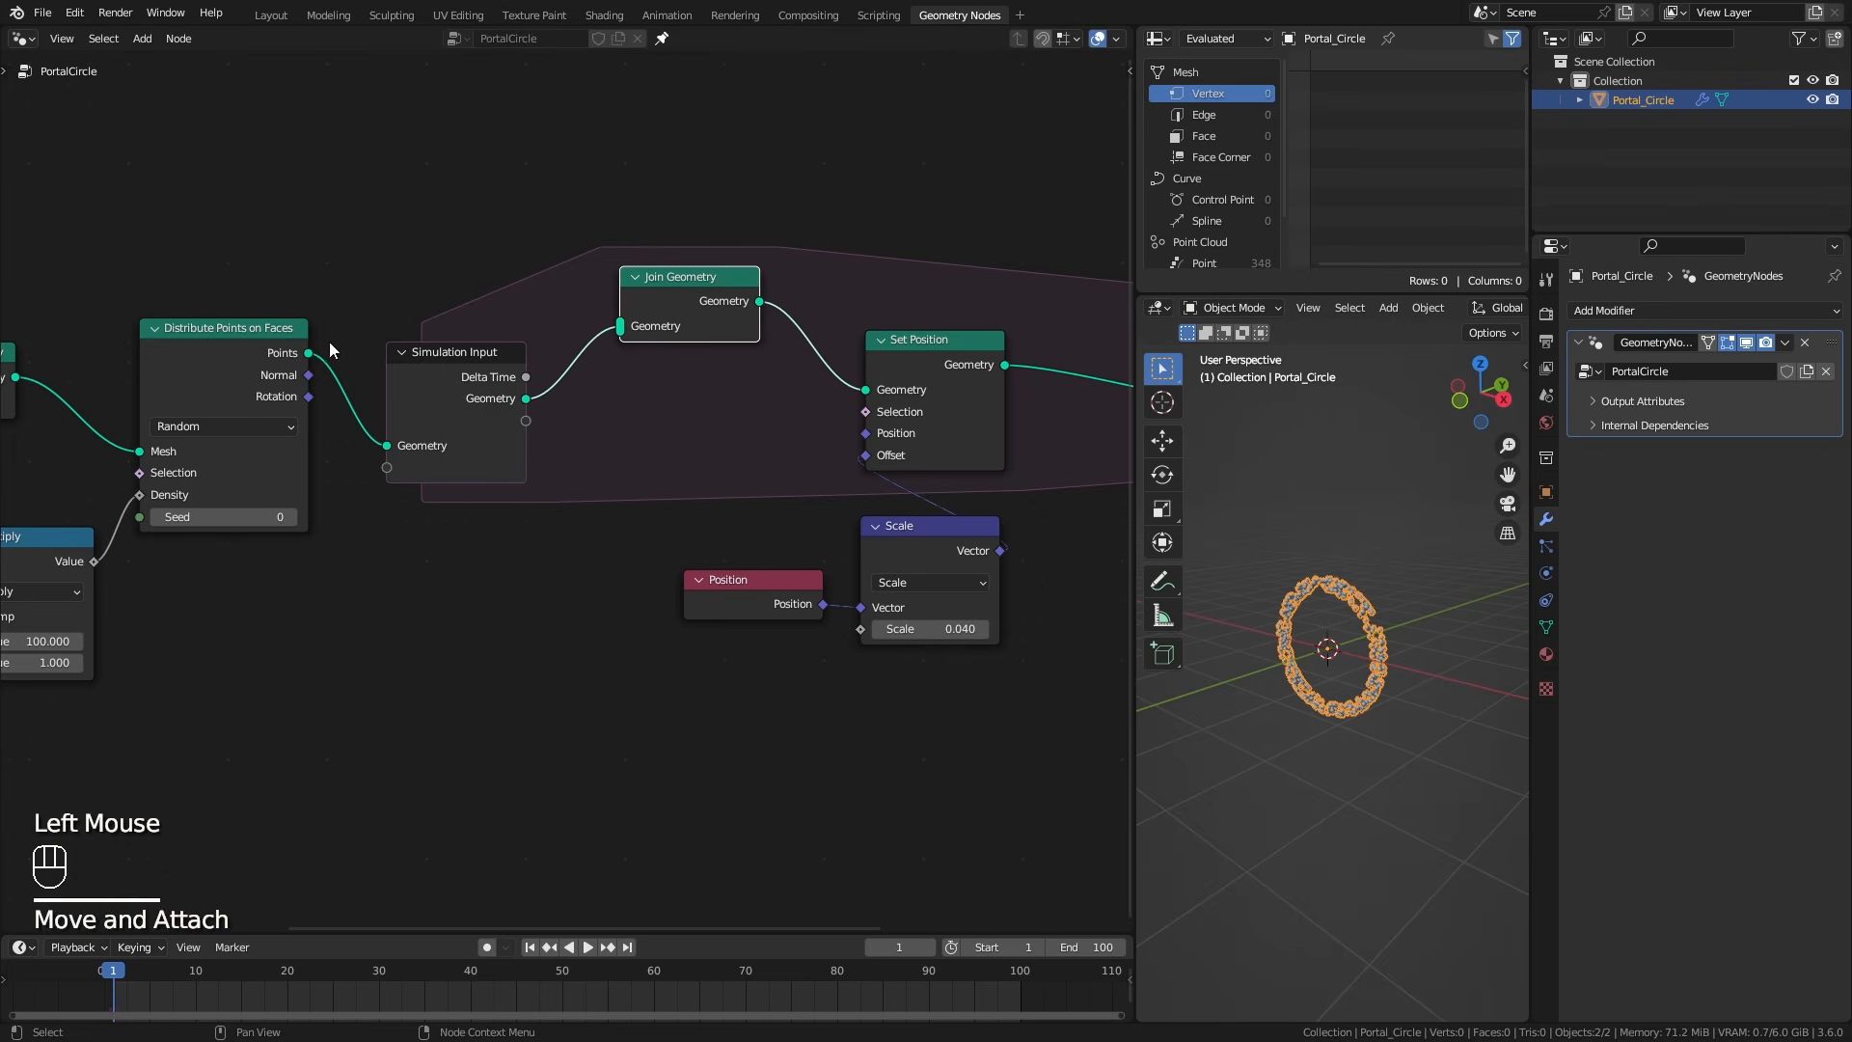
Link the Points output of Distribute Points on Faces into Join Geometry as well, and align both nodes so the link runs straight.
left_click_drag(309, 353, 339, 311)
left_click_drag(598, 321, 682, 313)
left_click_drag(272, 349, 271, 336)
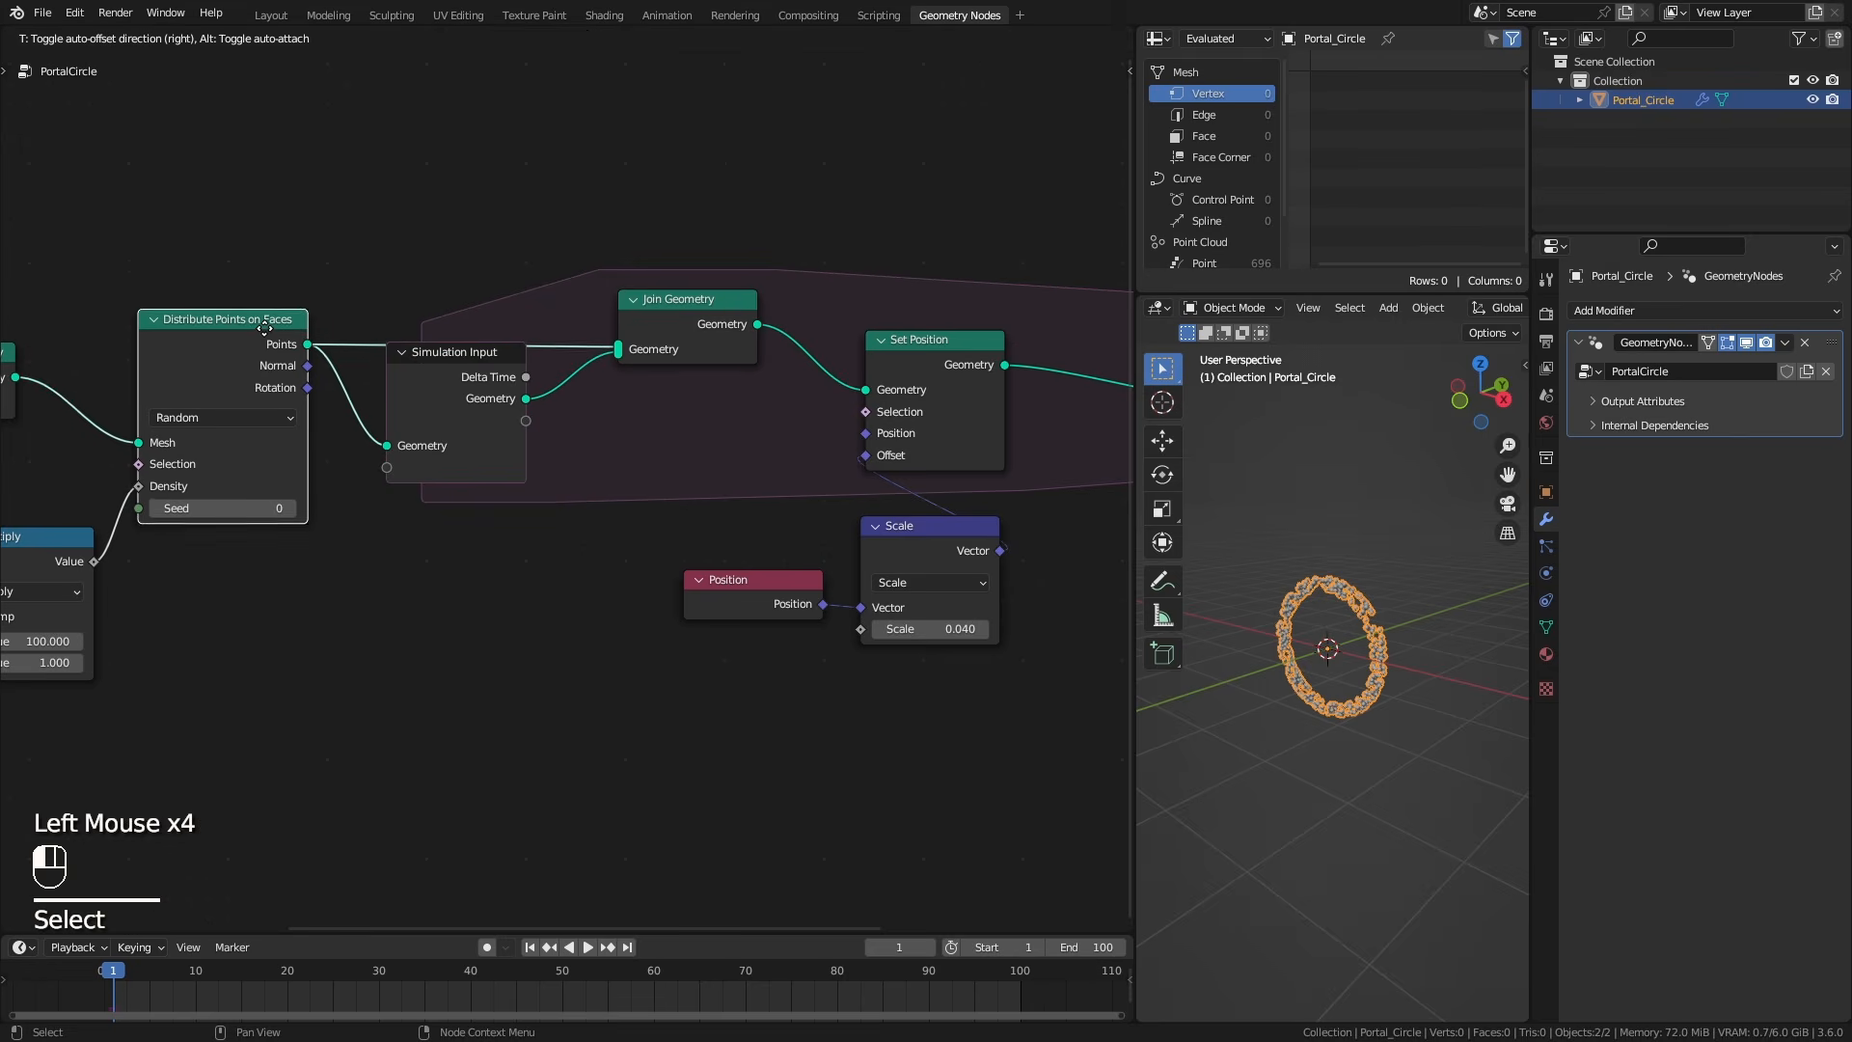
left_click_drag(659, 324, 660, 314)
left_click_drag(267, 357, 264, 354)
left_click_drag(669, 305, 667, 303)
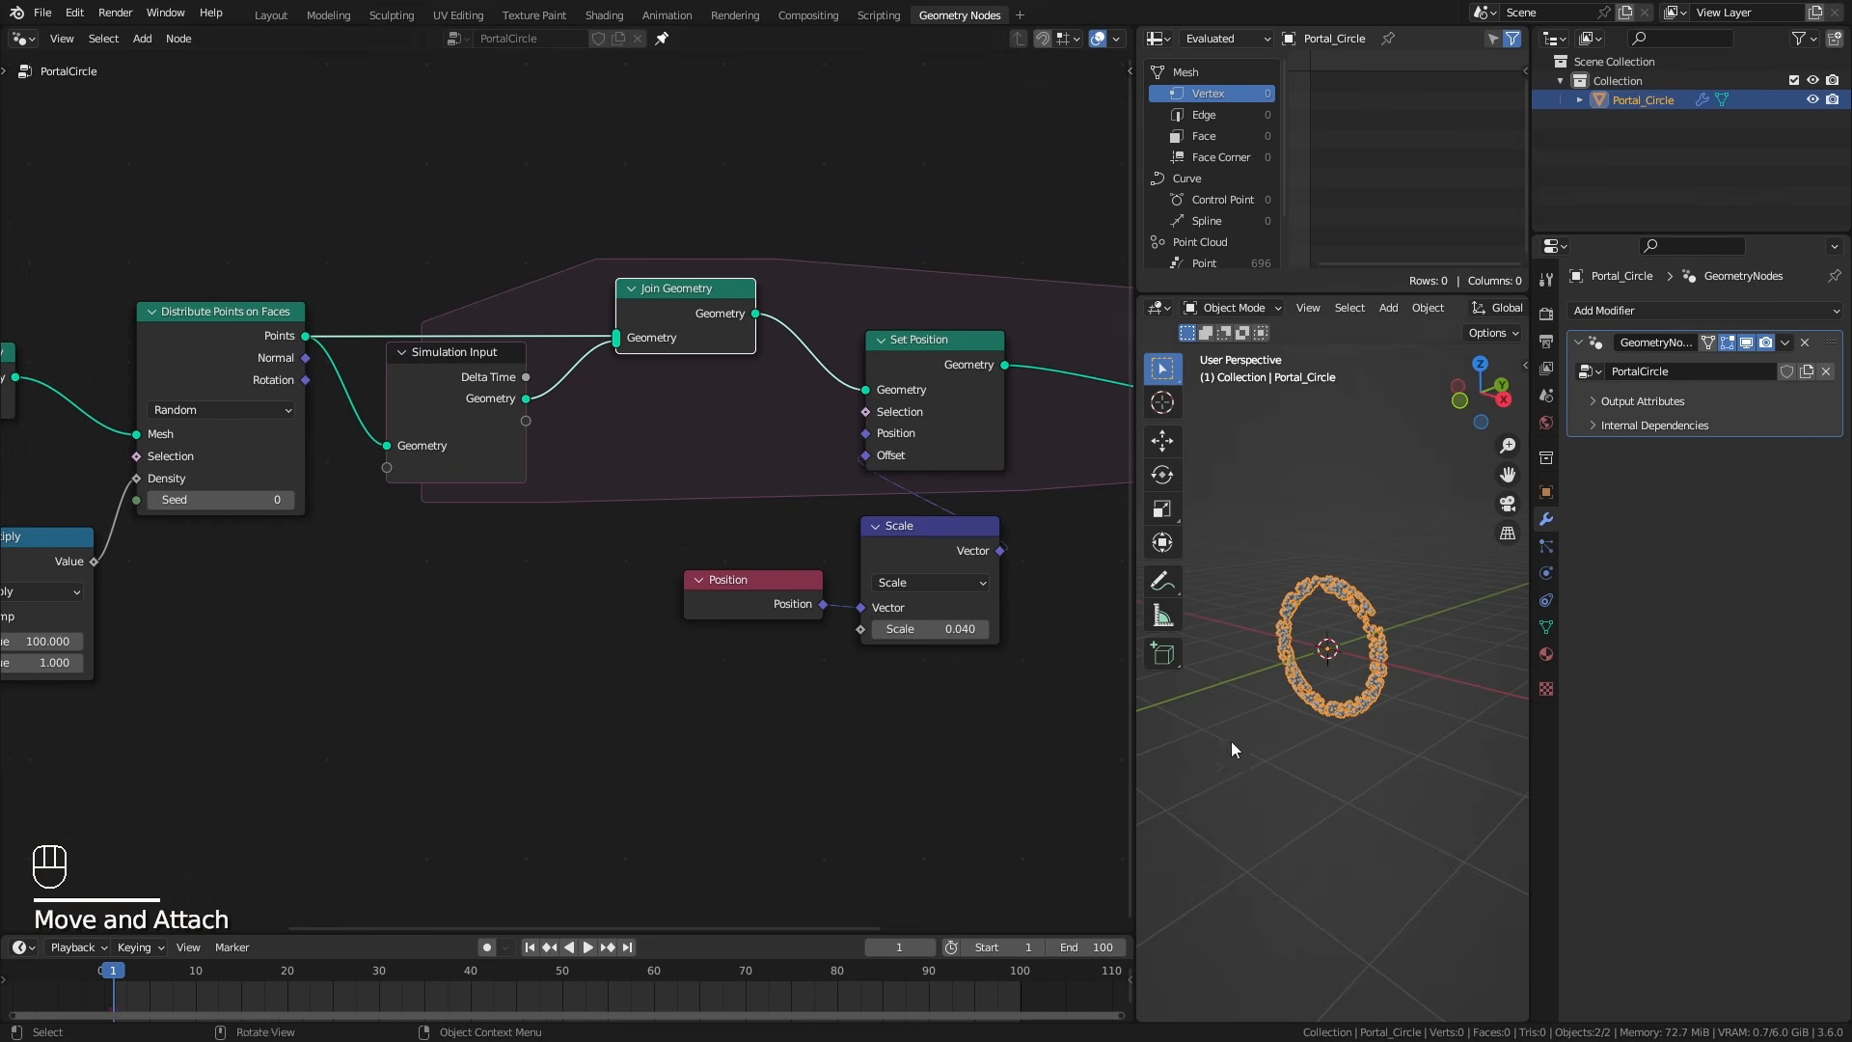
Play the simulation, inspect the emitted points around the ring's inner edge, and return to the first frame.
left_click(593, 945)
left_click(592, 945)
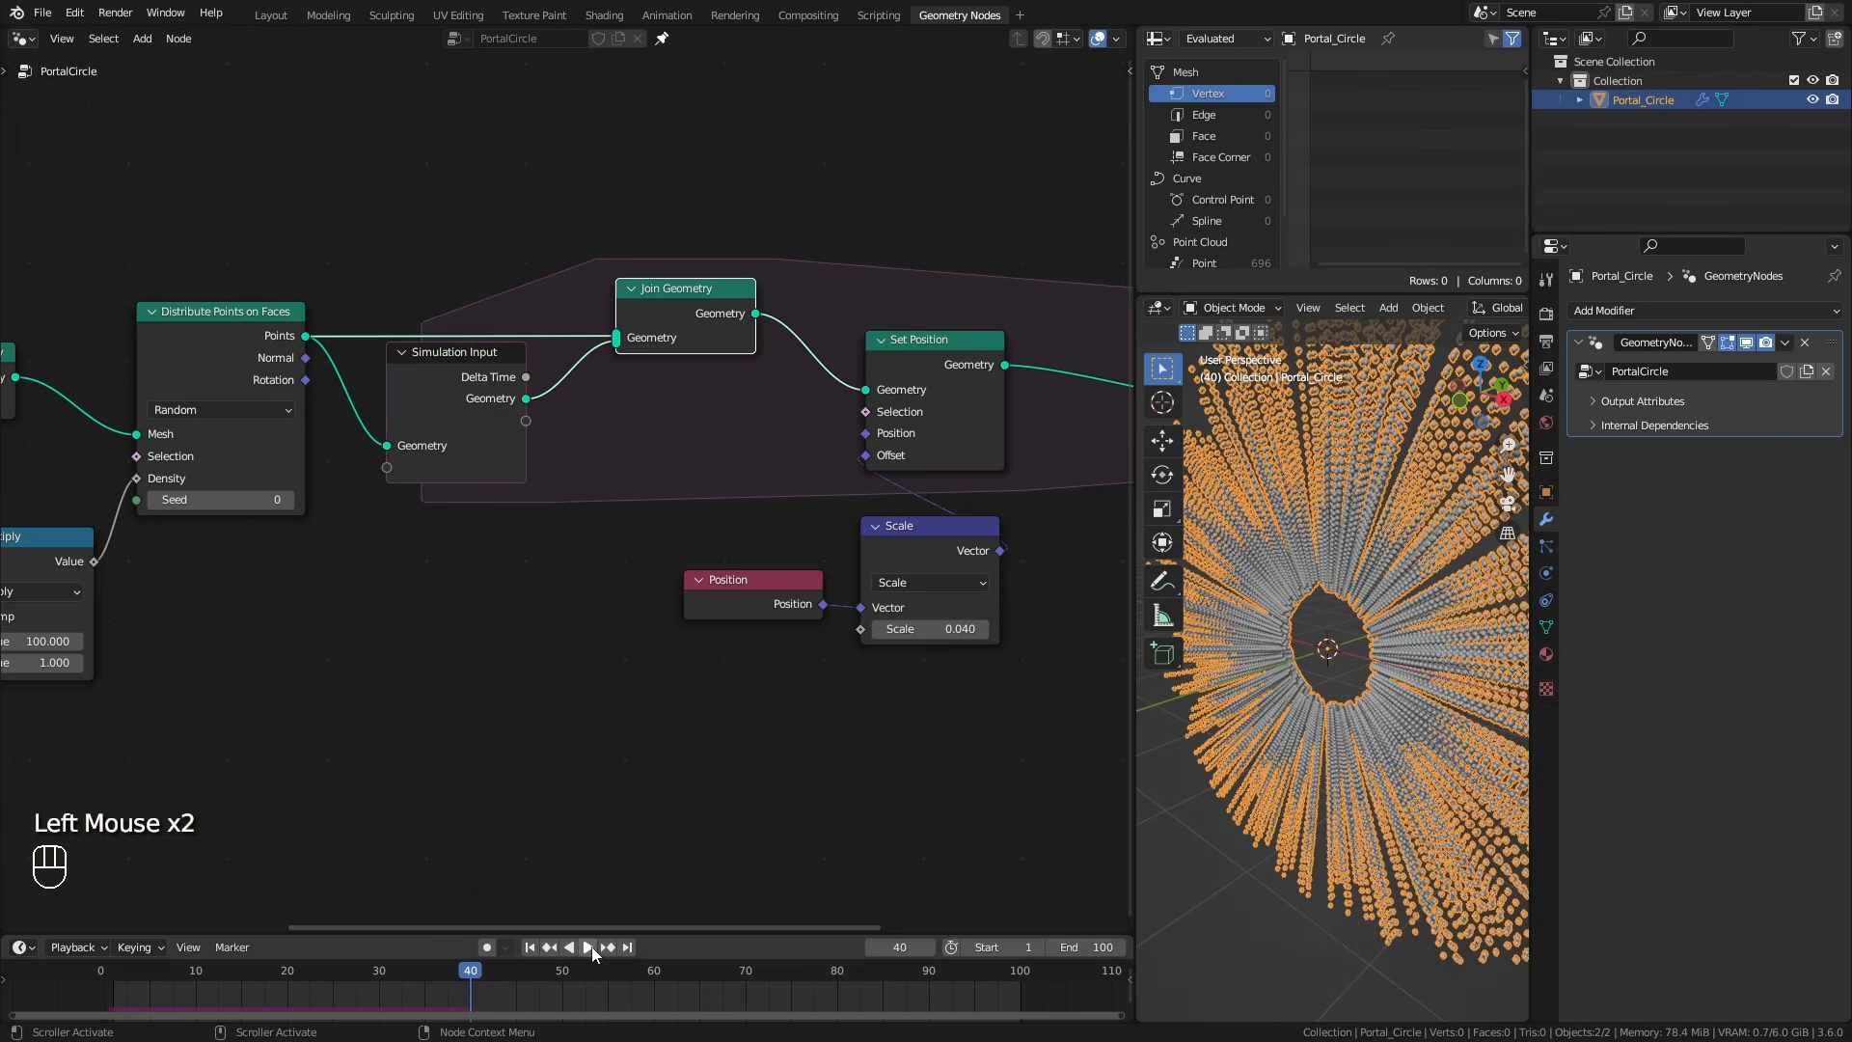
middle_click_drag(1474, 698, 1429, 664)
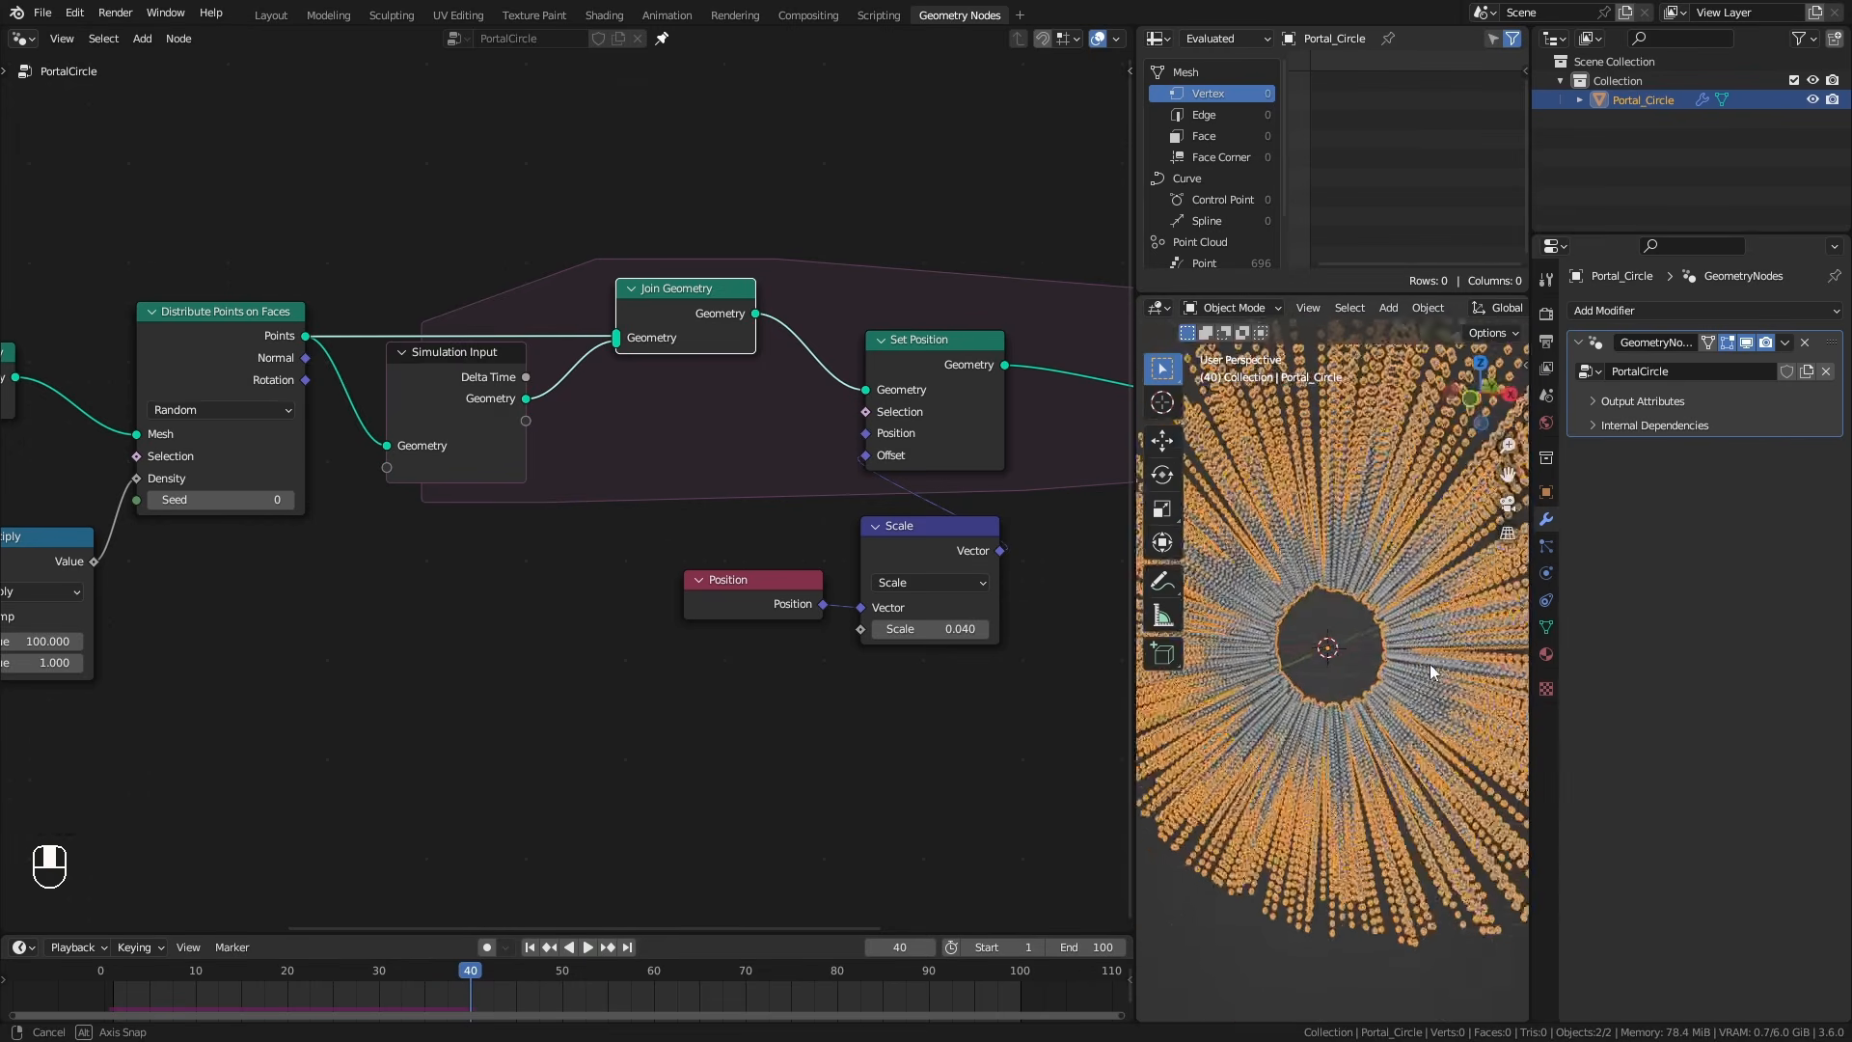
middle_click_drag(1418, 766, 1449, 645, "ctrl")
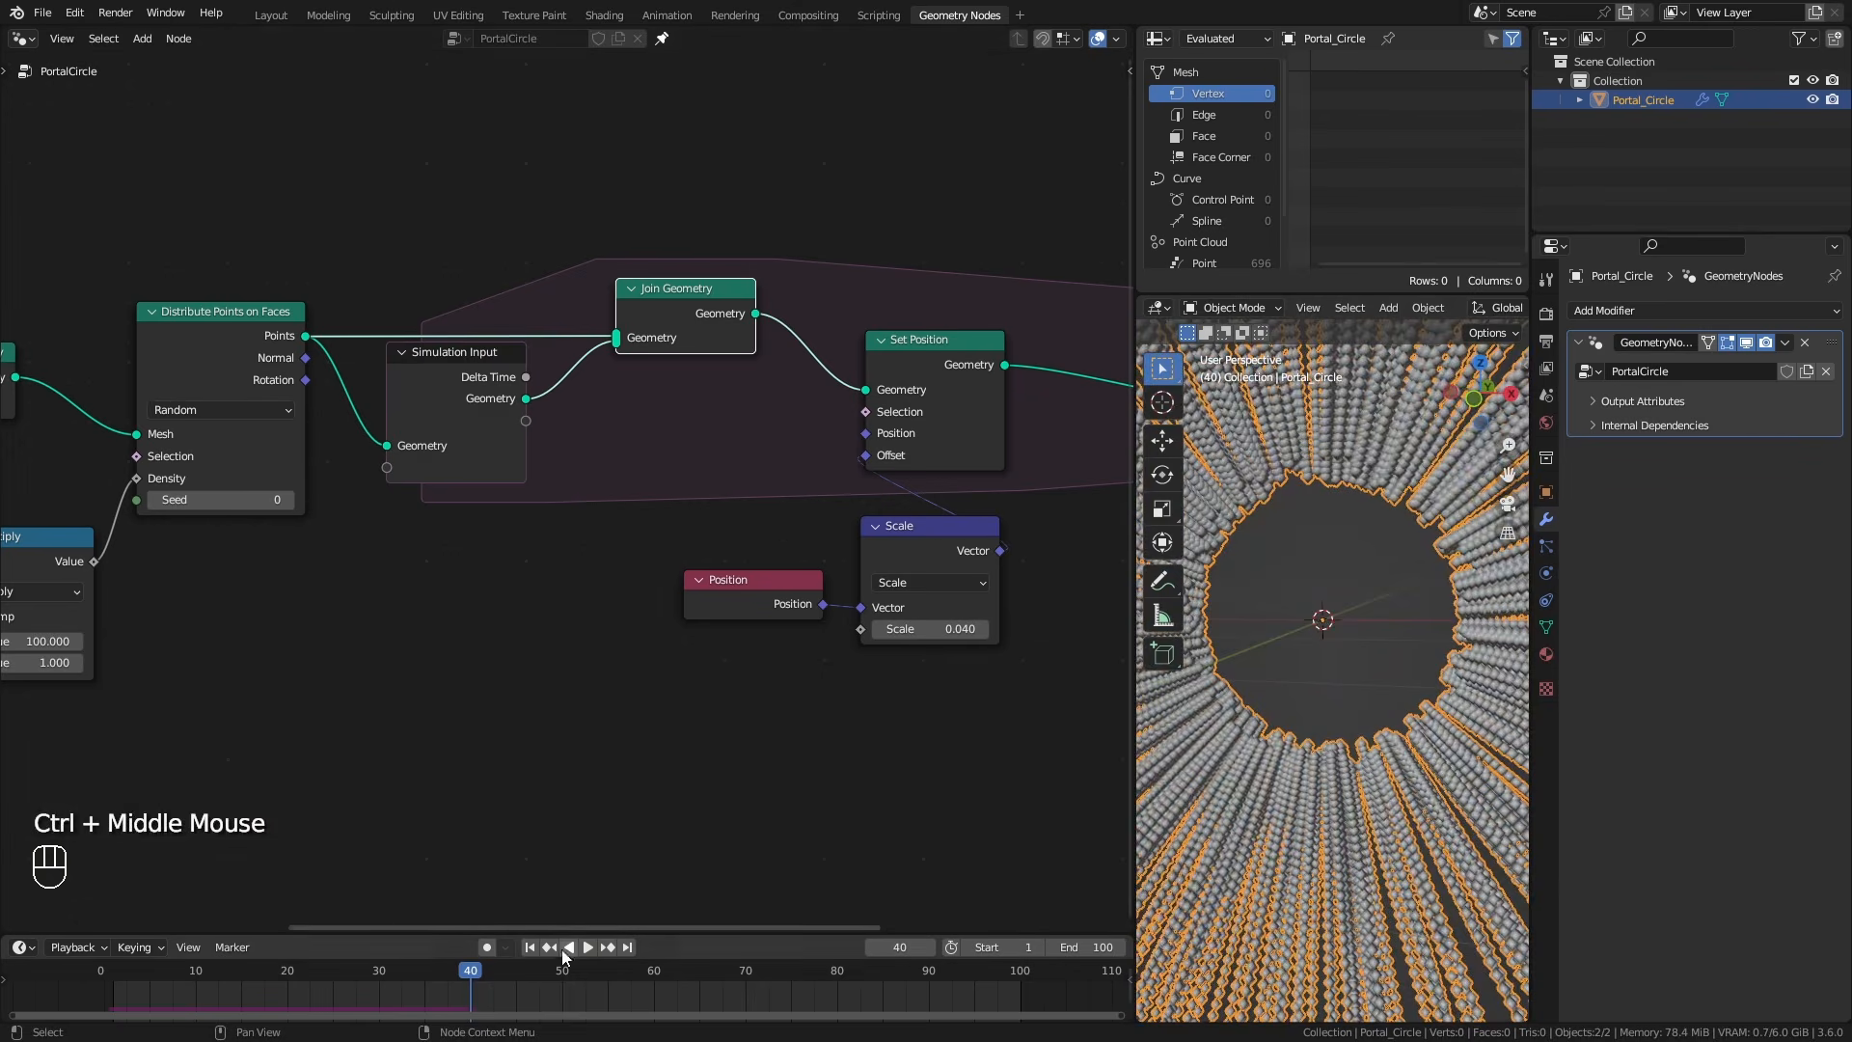
left_click(529, 947)
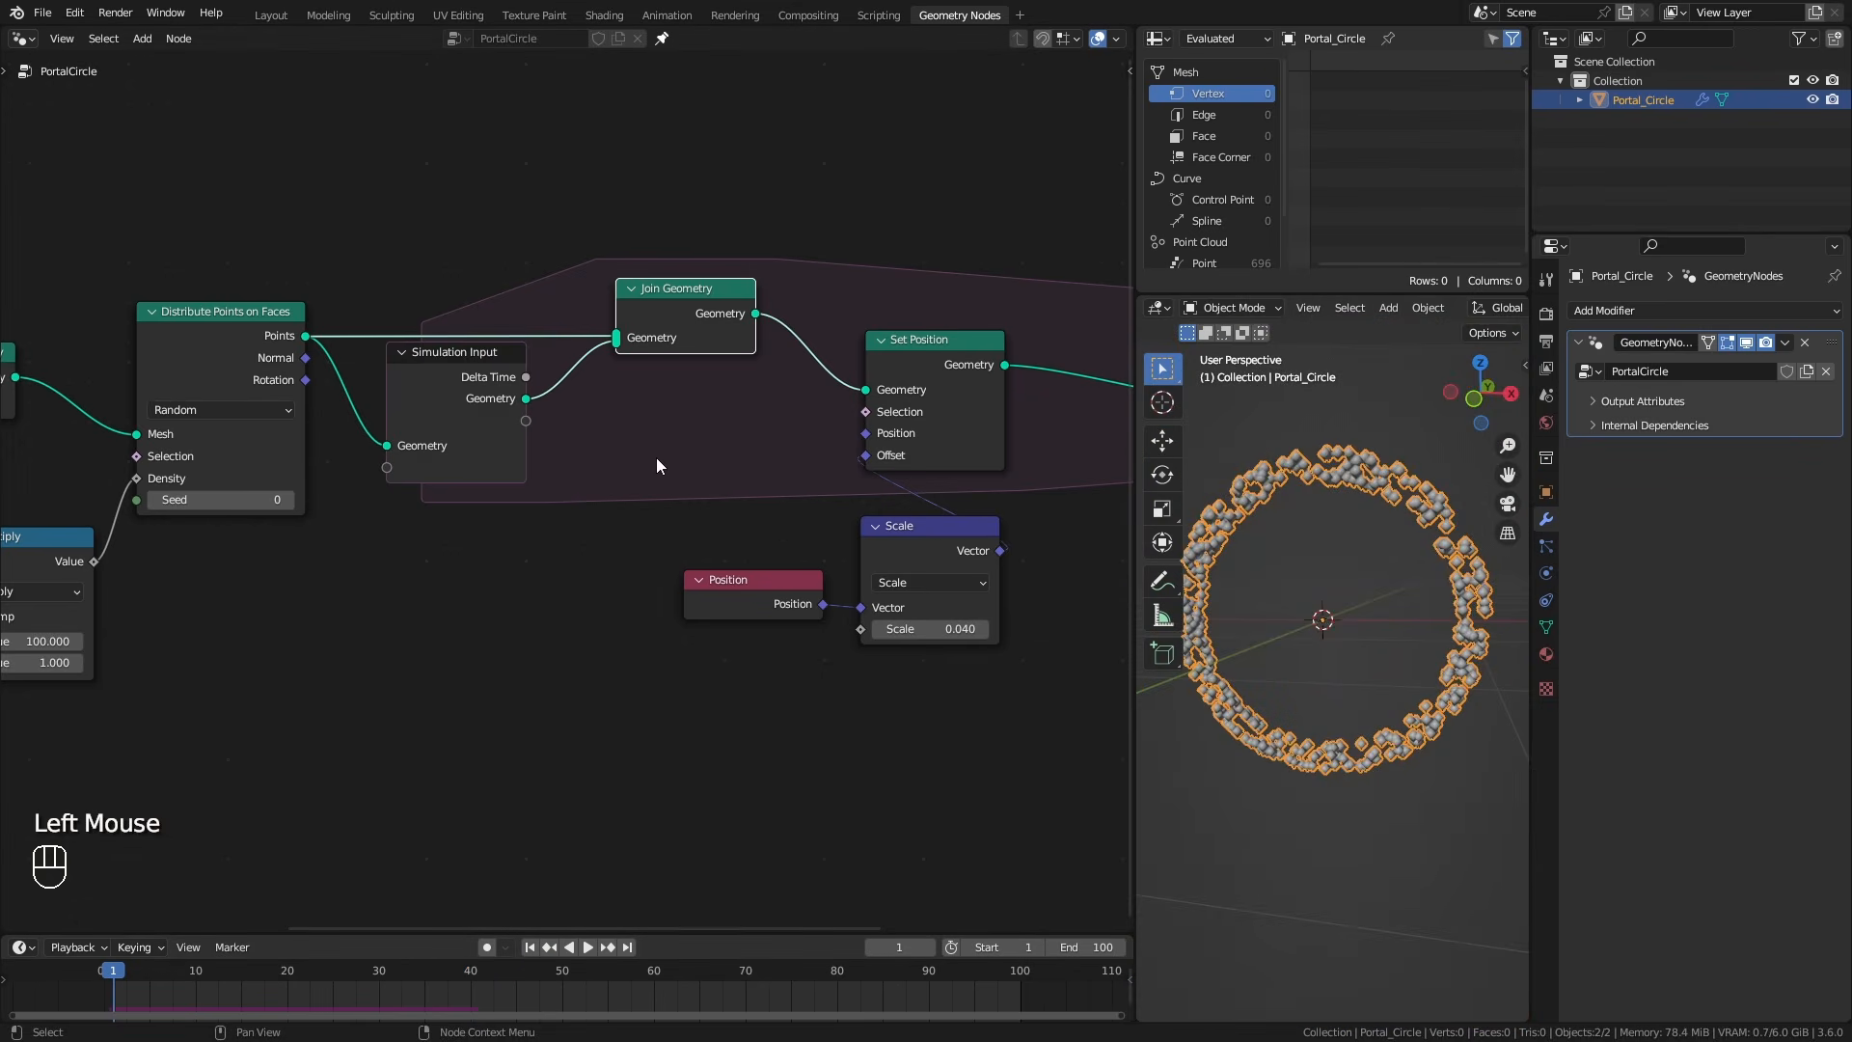
Drive the Distribute Points on Faces Seed with the Frame output of a Scene Time node, and tidy the nodes around it.
middle_click_drag(505, 619, 514, 630)
left_click_drag(142, 574, 37, 518)
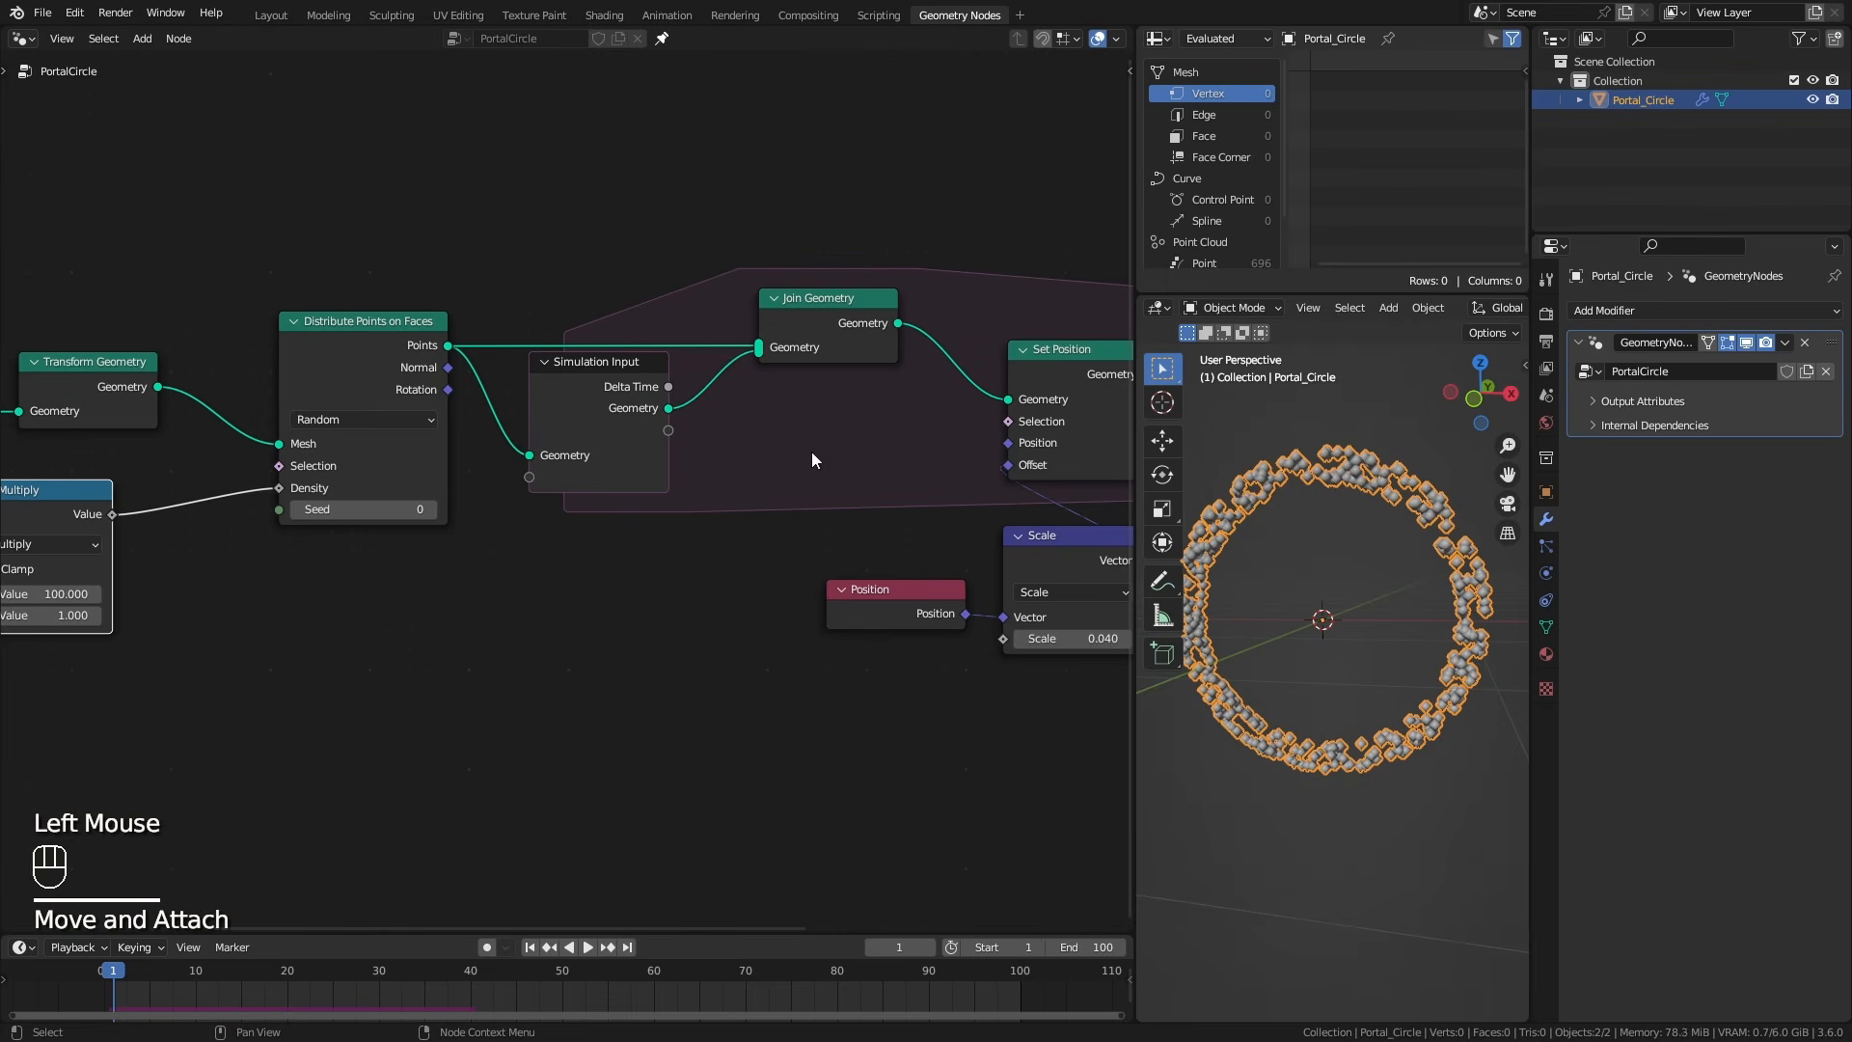
left_click_drag(279, 510, 345, 633)
type("scen")
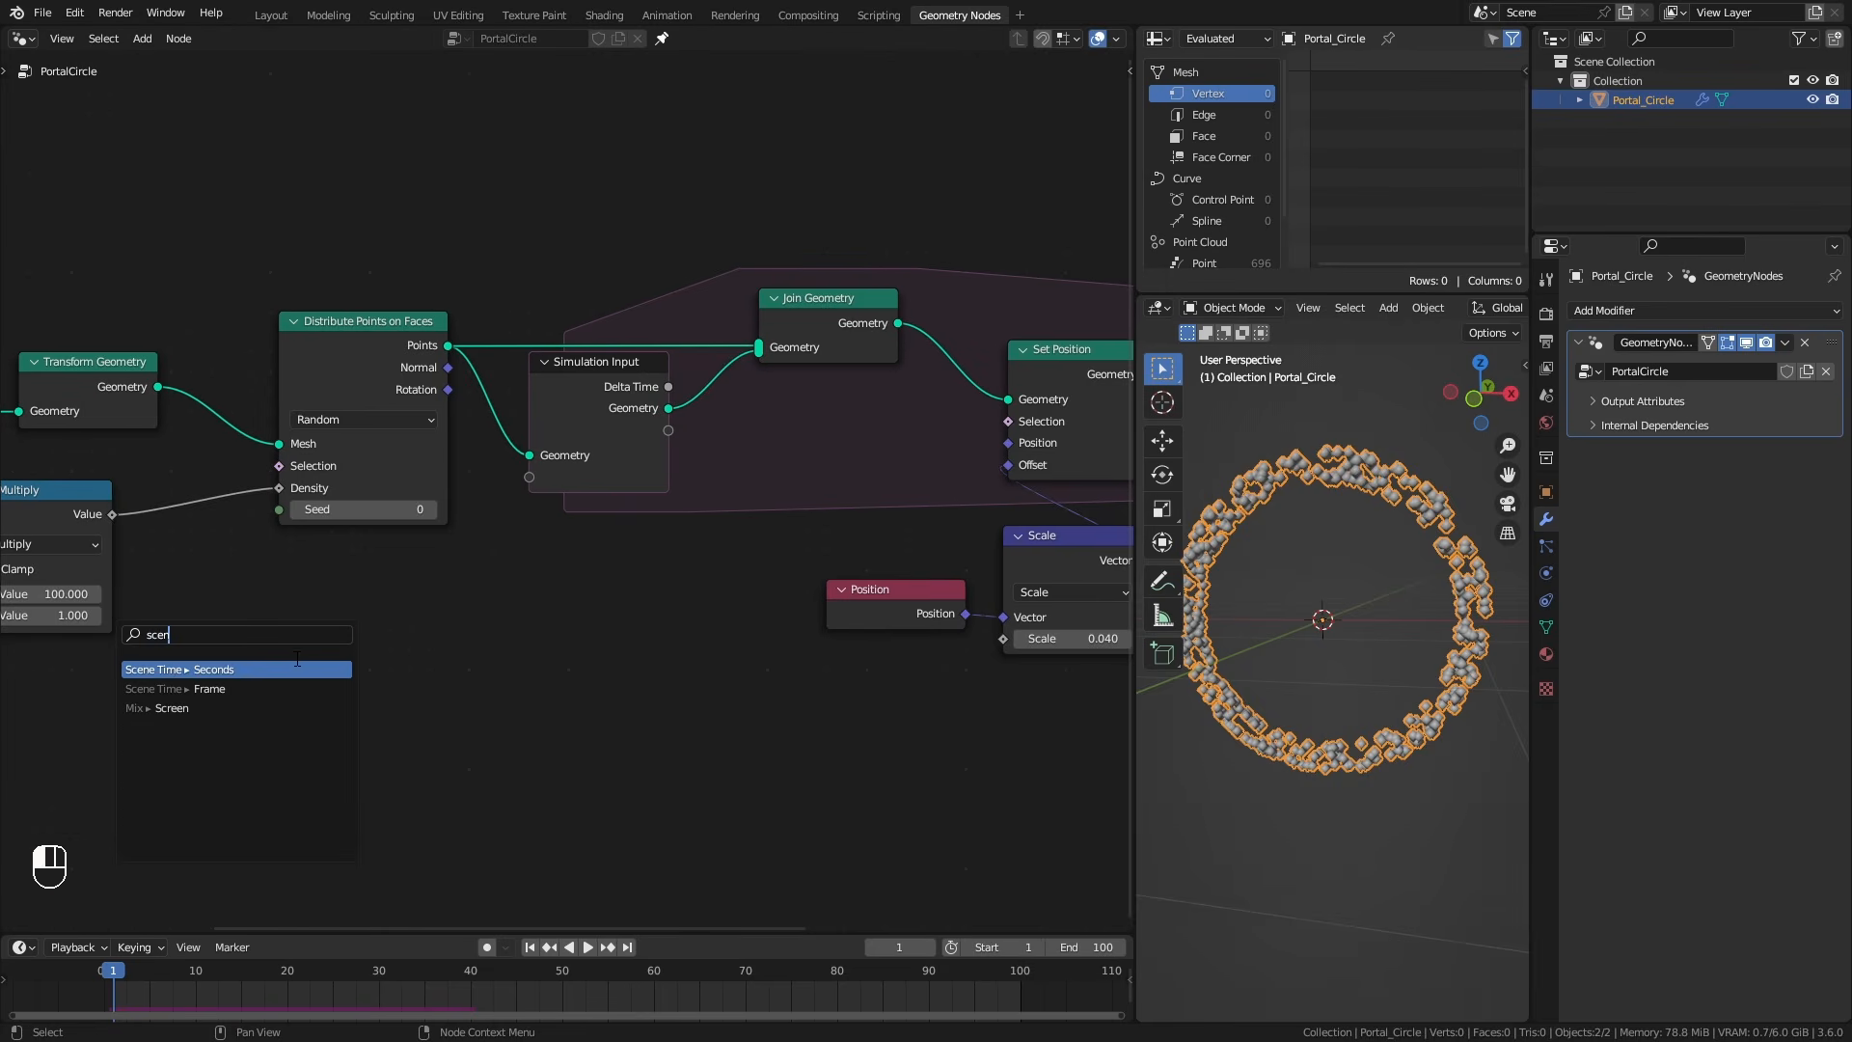
left_click(297, 668)
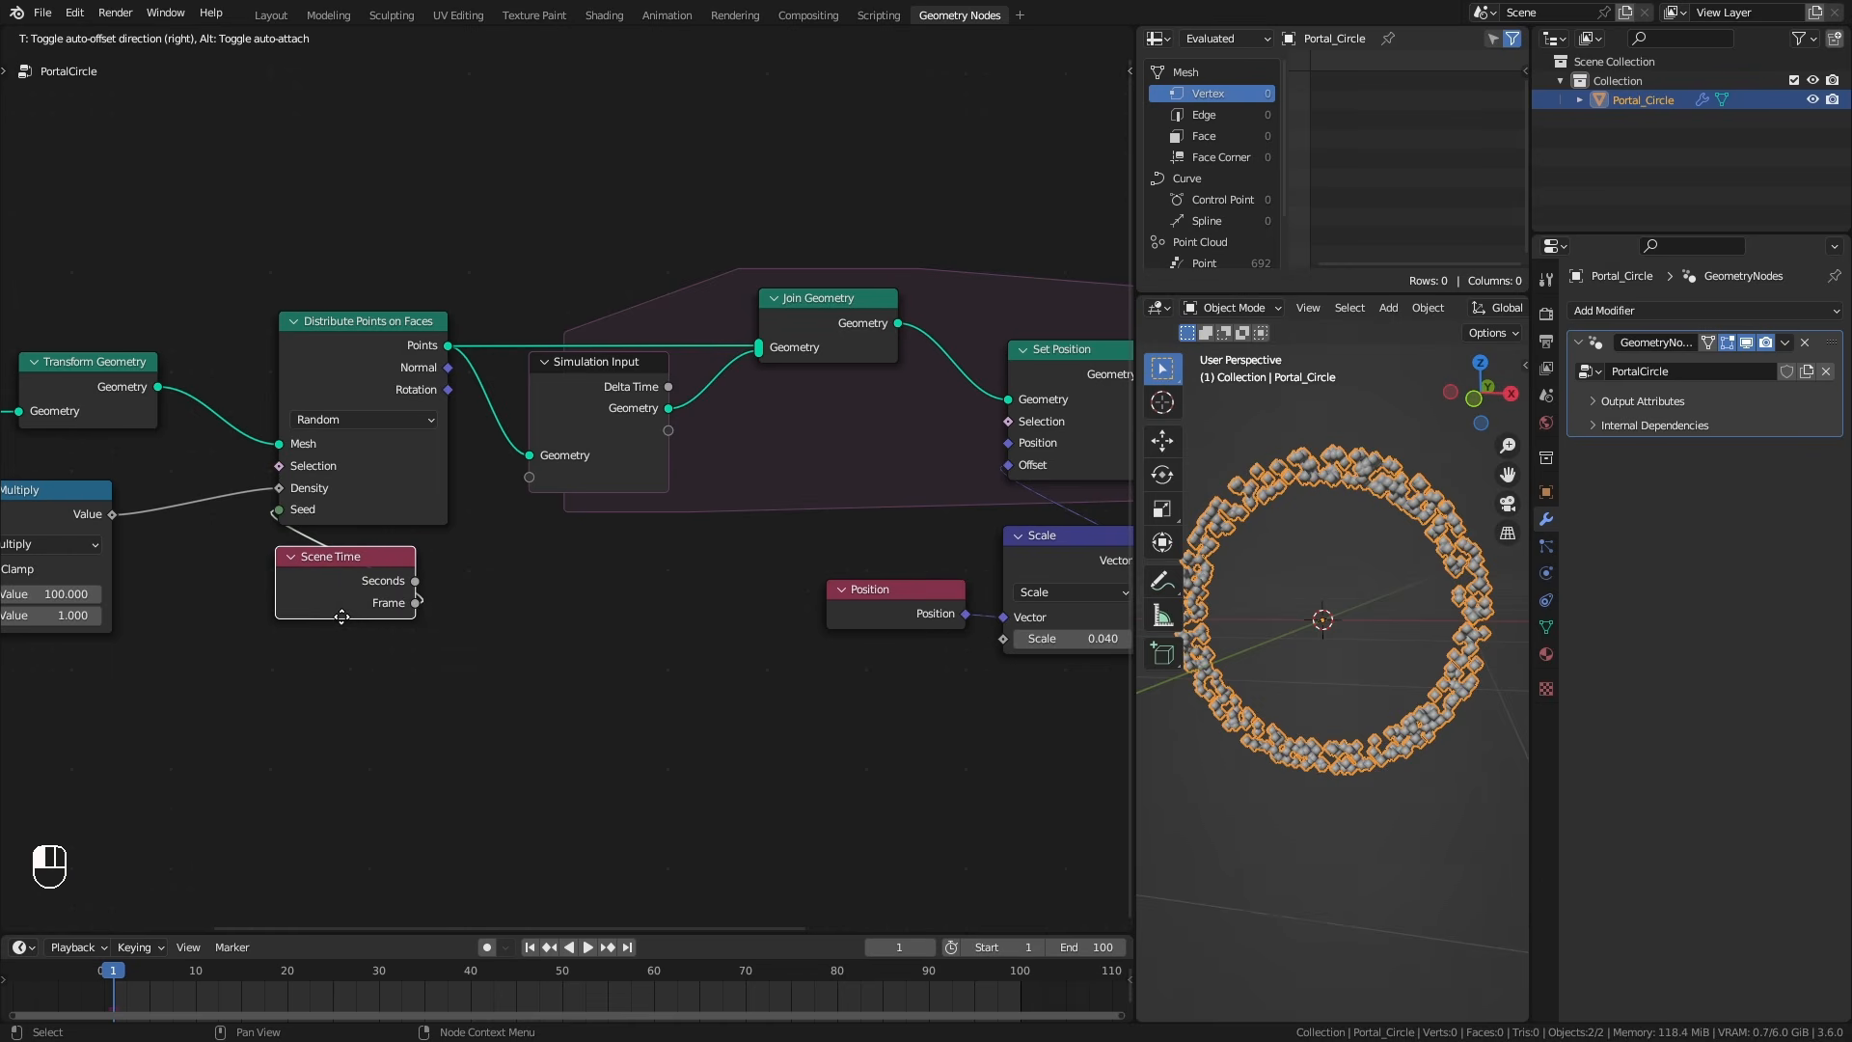
left_click(340, 622)
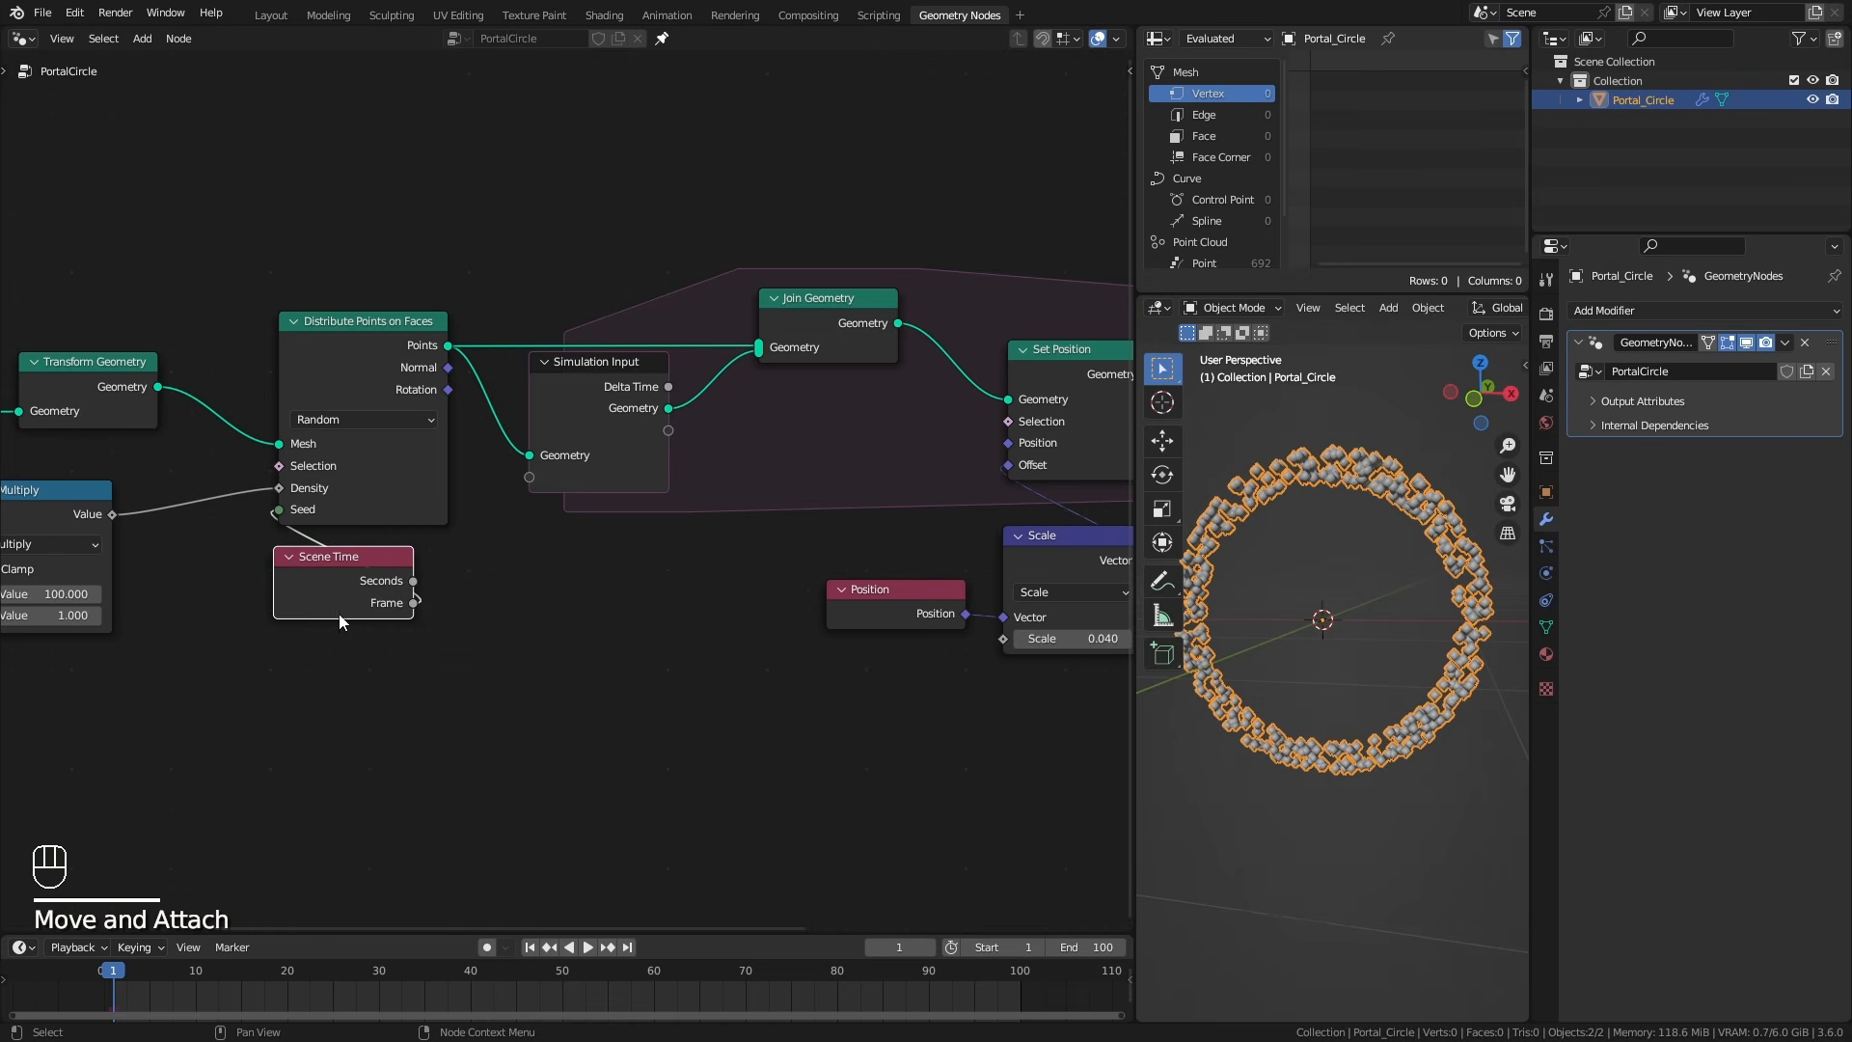
double_click(316, 324)
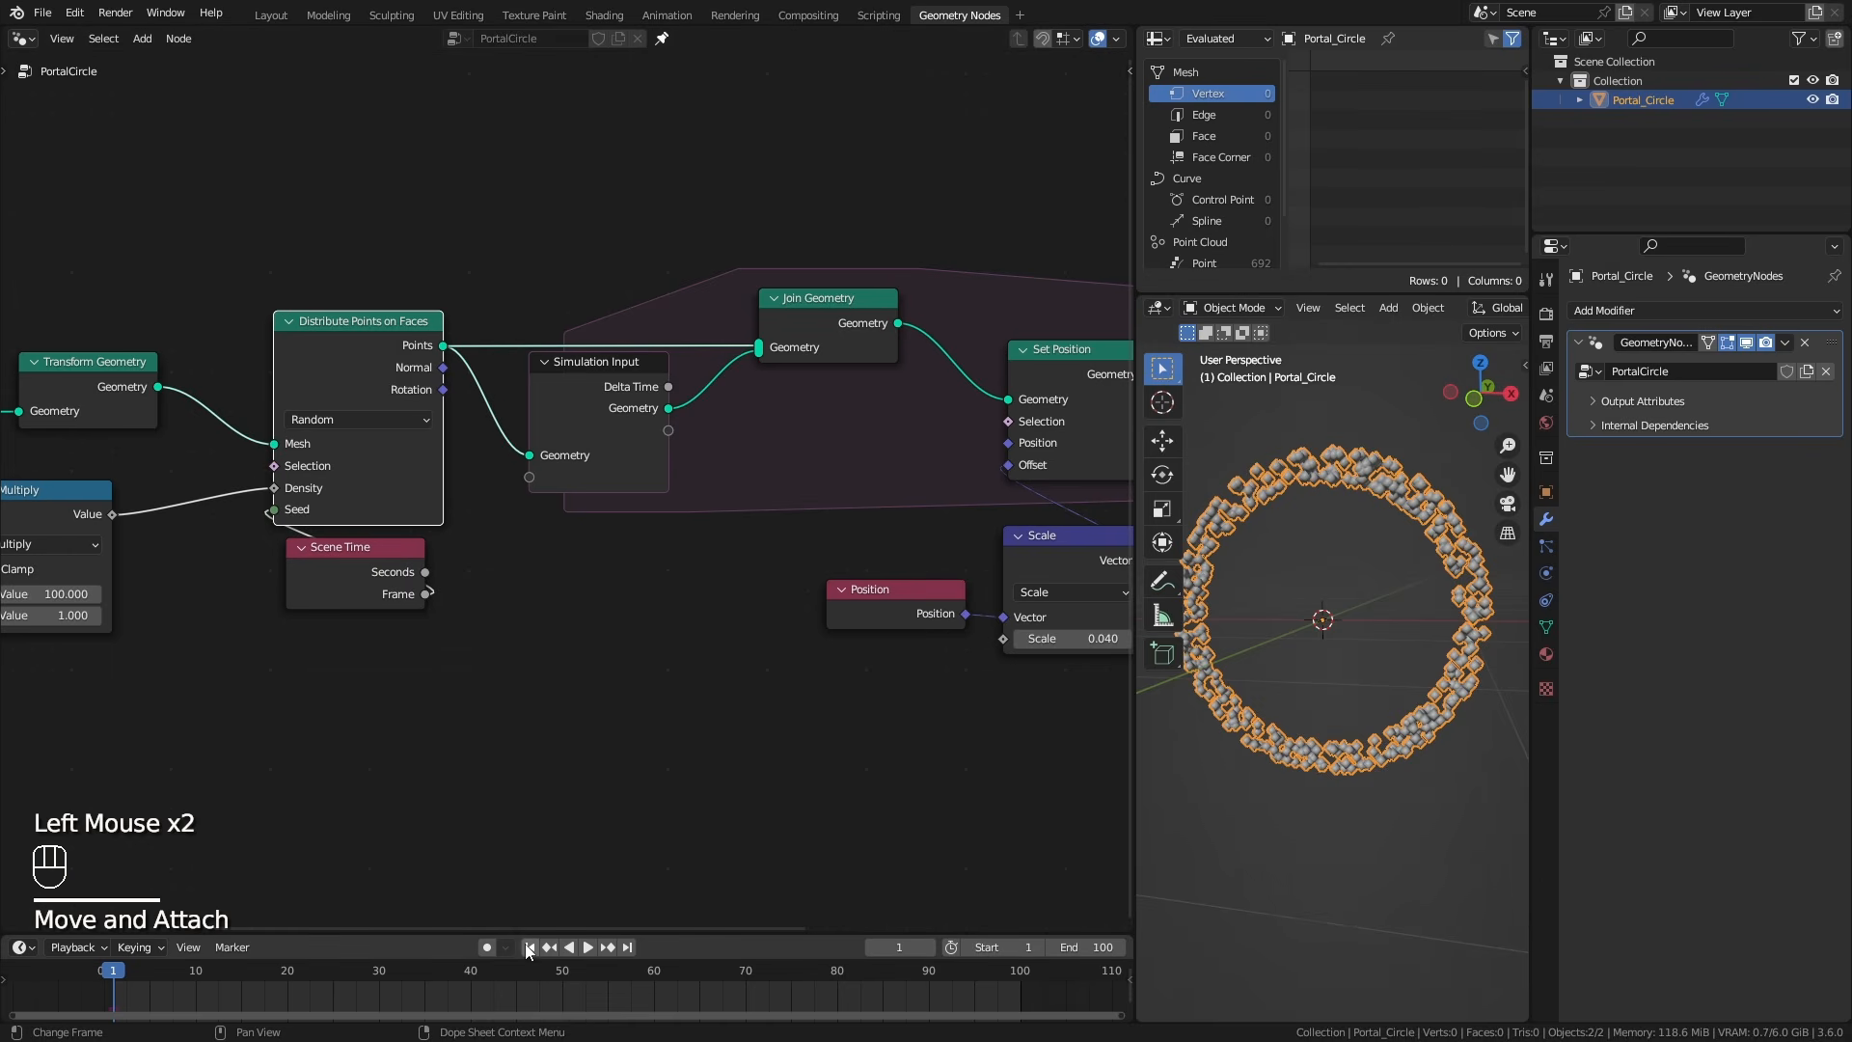
Play the simulation and maximize the 3D viewport to examine the point emission with the changing seed.
left_click(590, 947)
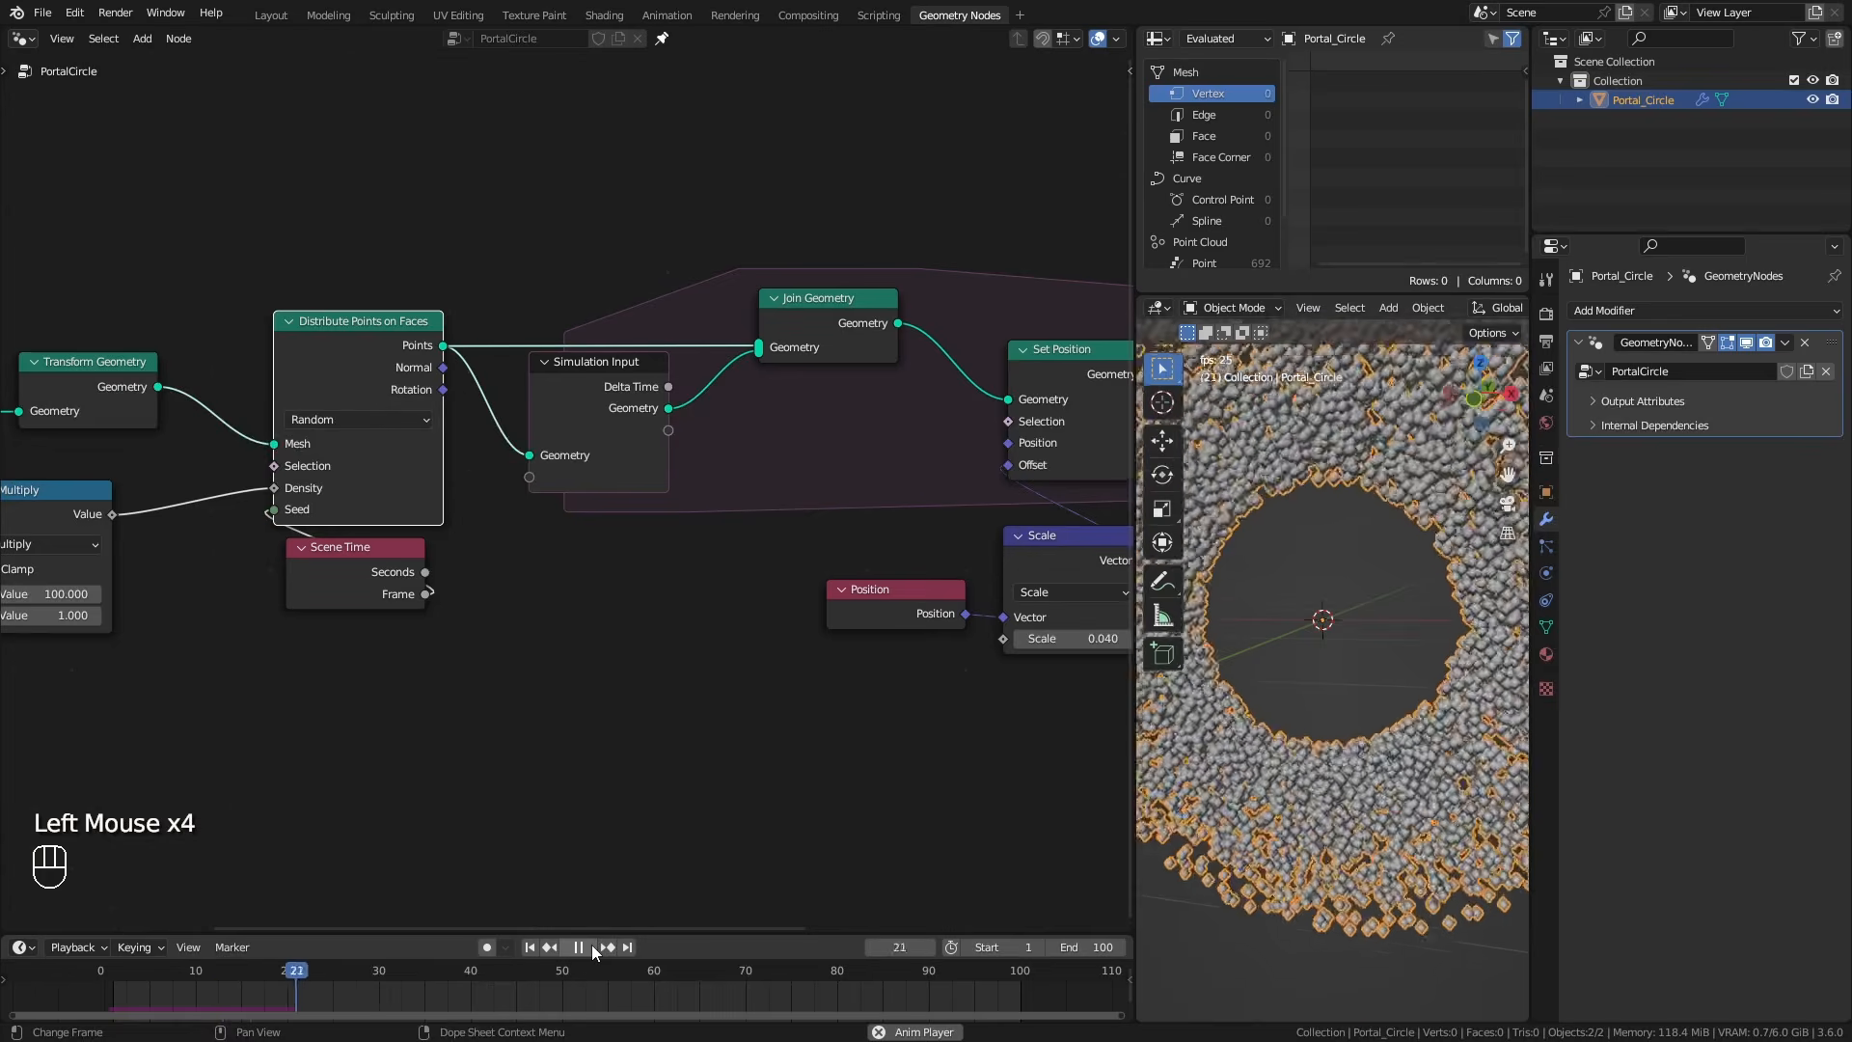
middle_click(1488, 662, "ctrl")
key("ctrl+space")
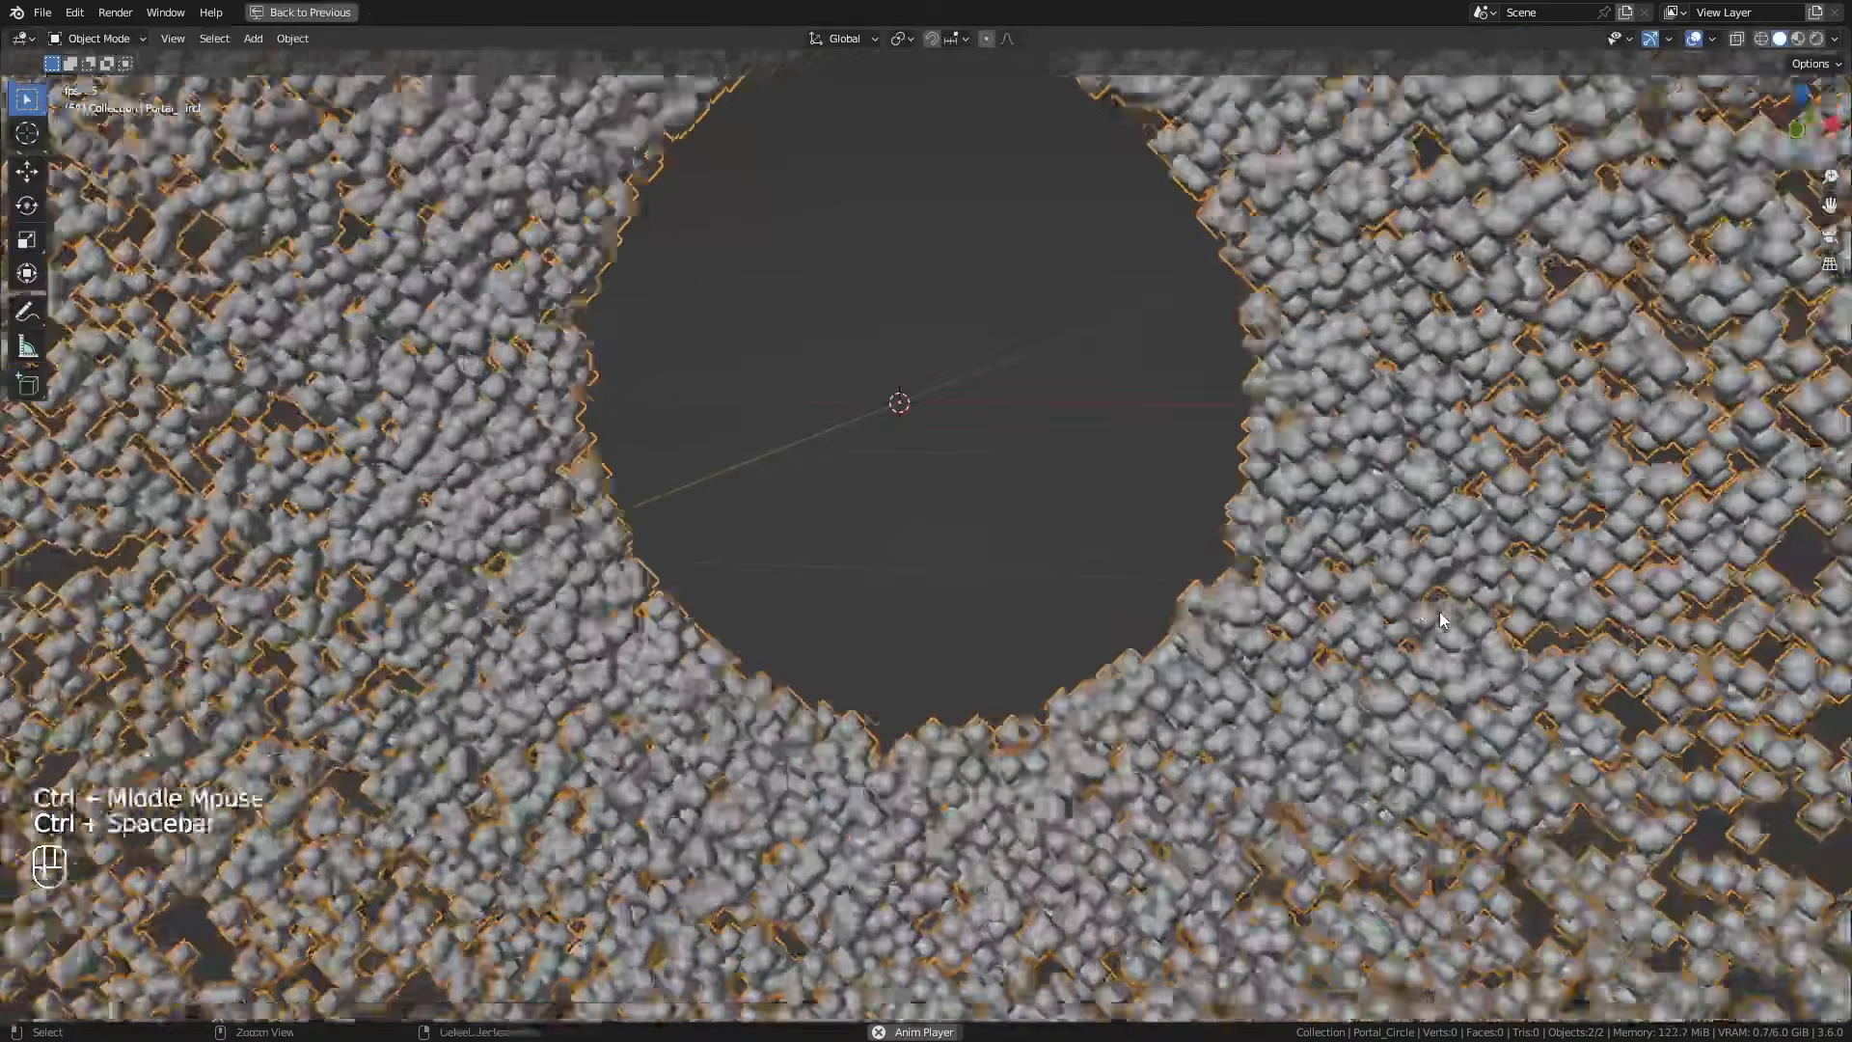
Stop playback, restore the multi-editor layout with a wider 3D viewport, and return to the first frame.
key("space")
key("ctrl+space")
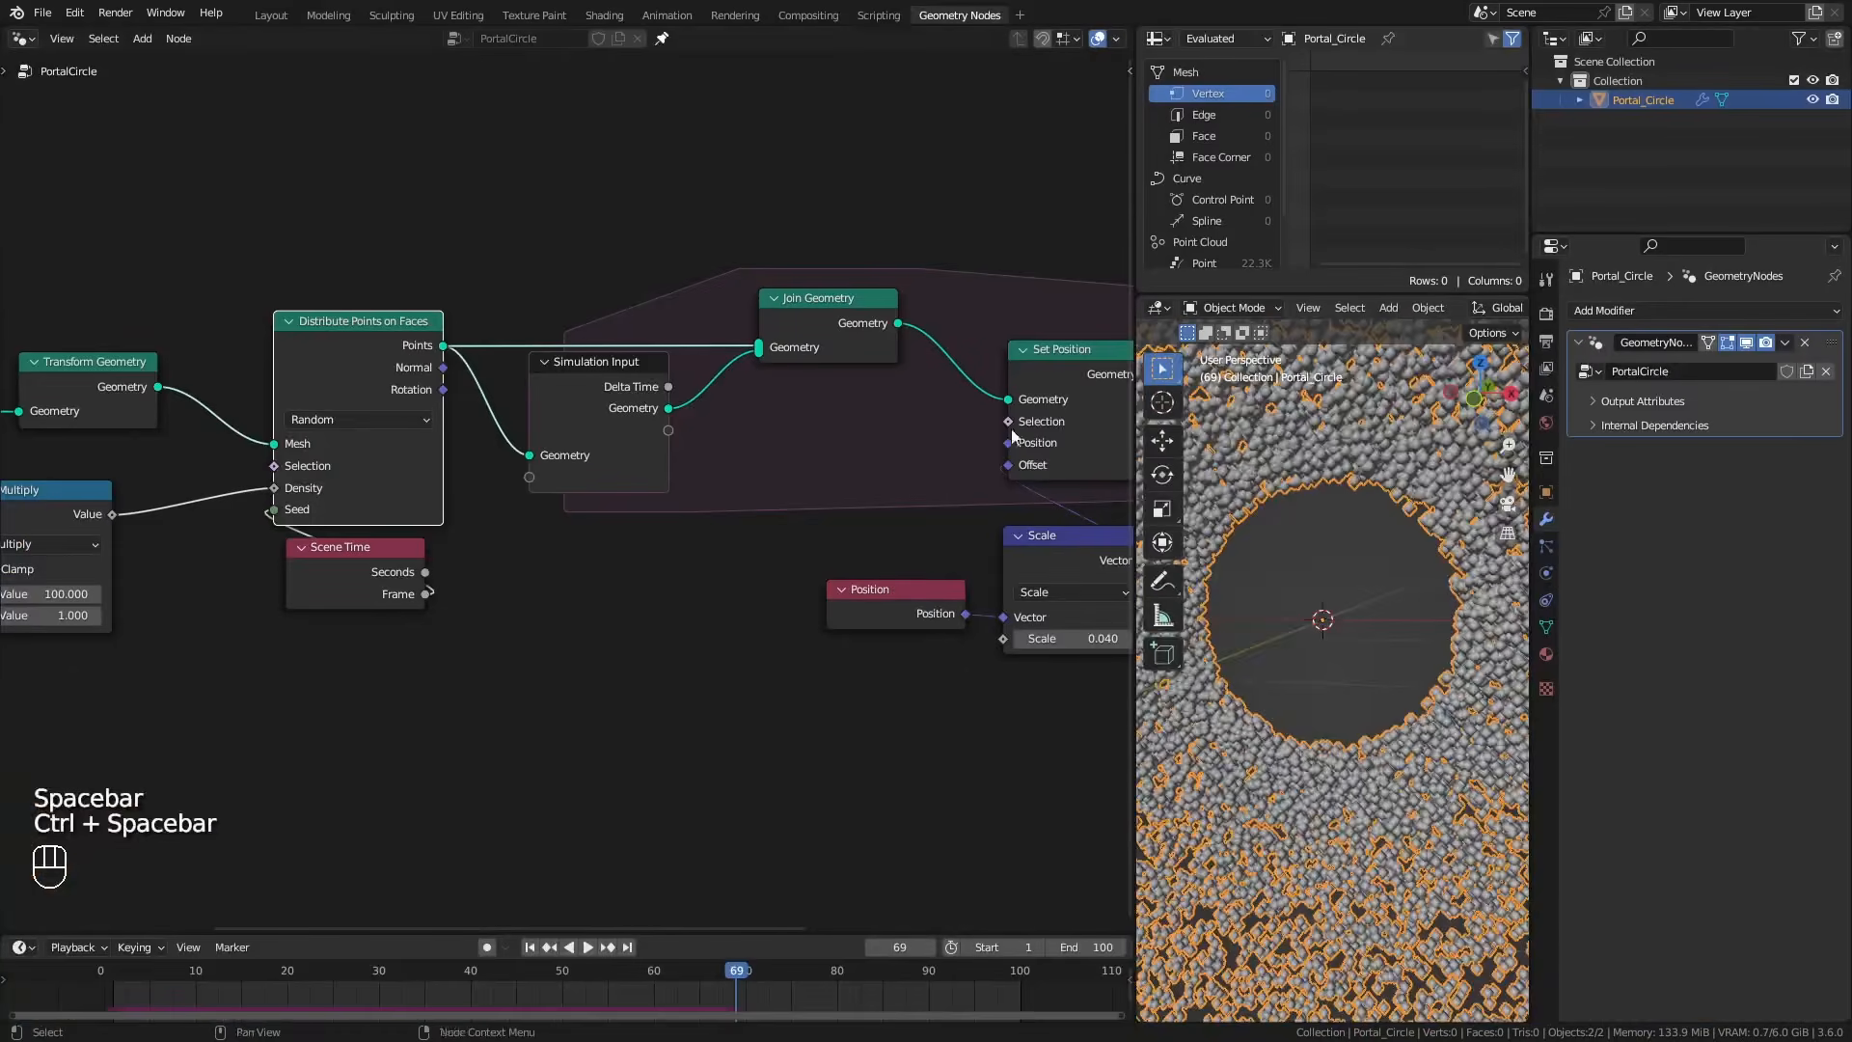
middle_click_drag(1342, 598, 1273, 748, "ctrl")
left_click_drag(1133, 691, 970, 690)
middle_click_drag(1330, 598, 1421, 585, "ctrl")
key("alt+a")
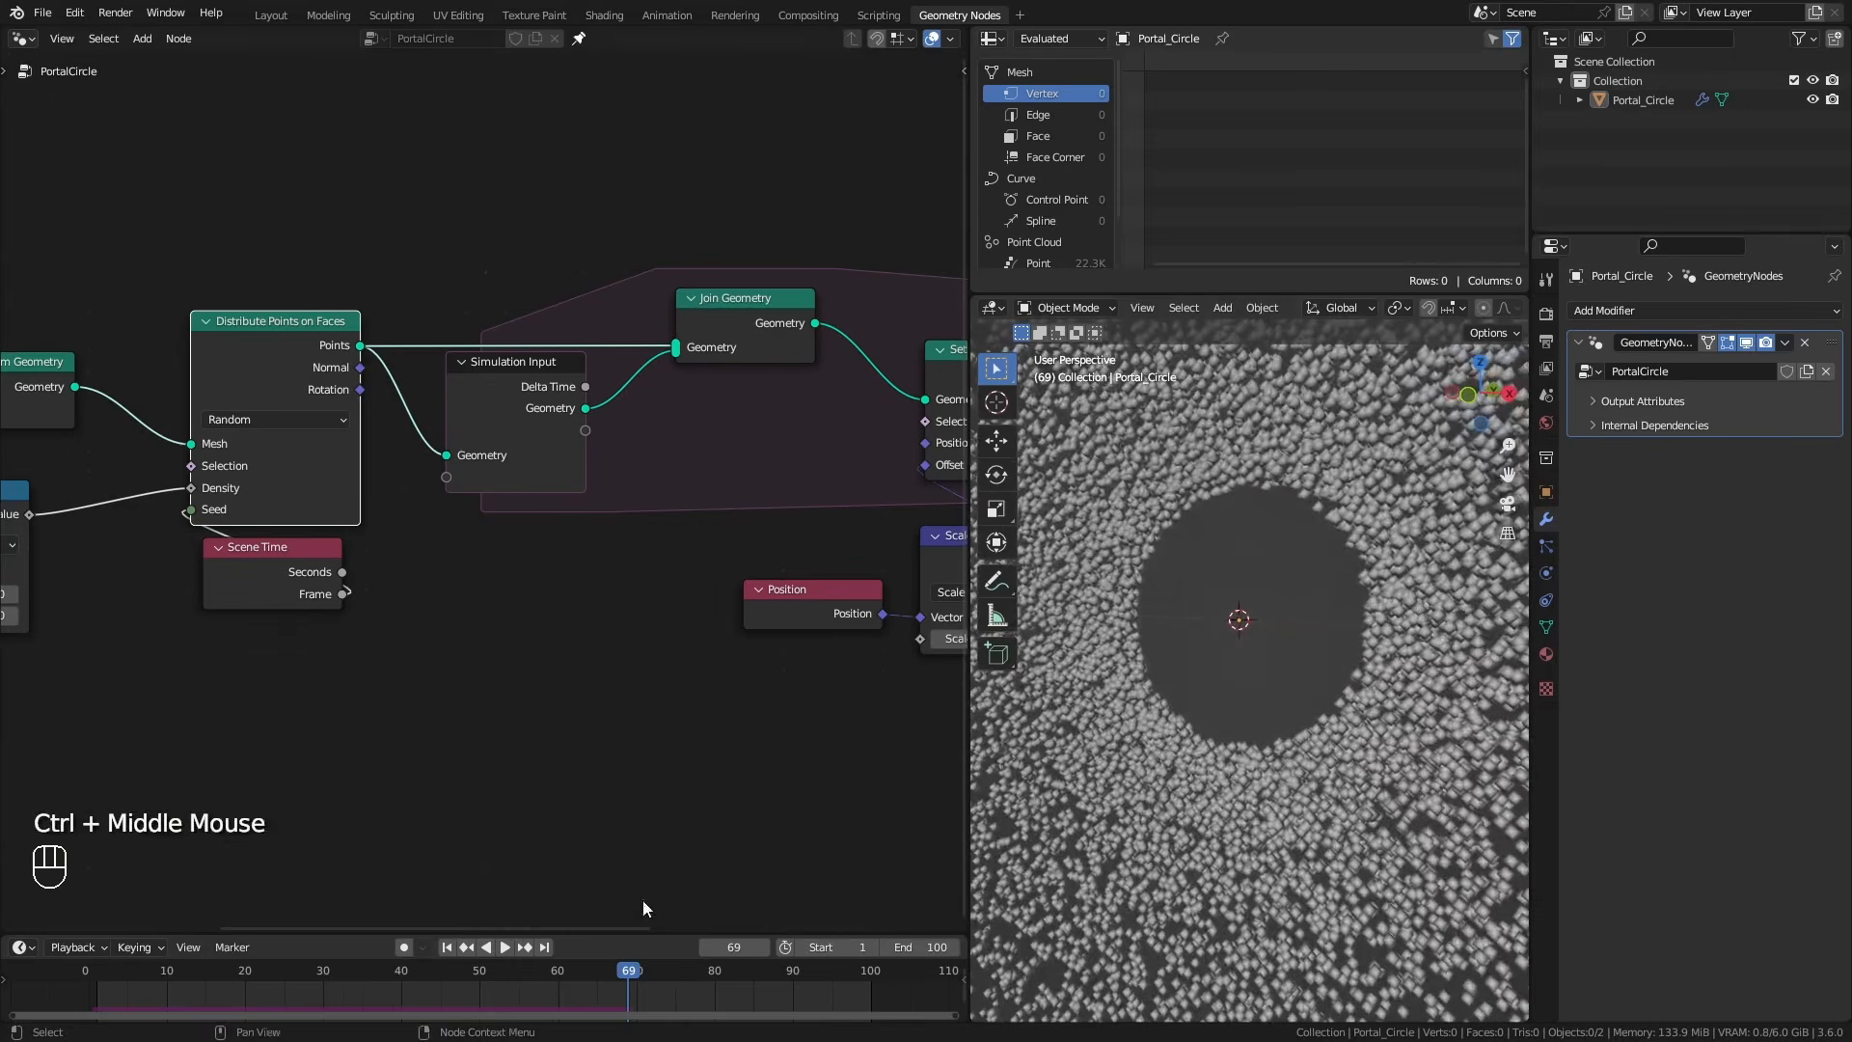
left_click(447, 947)
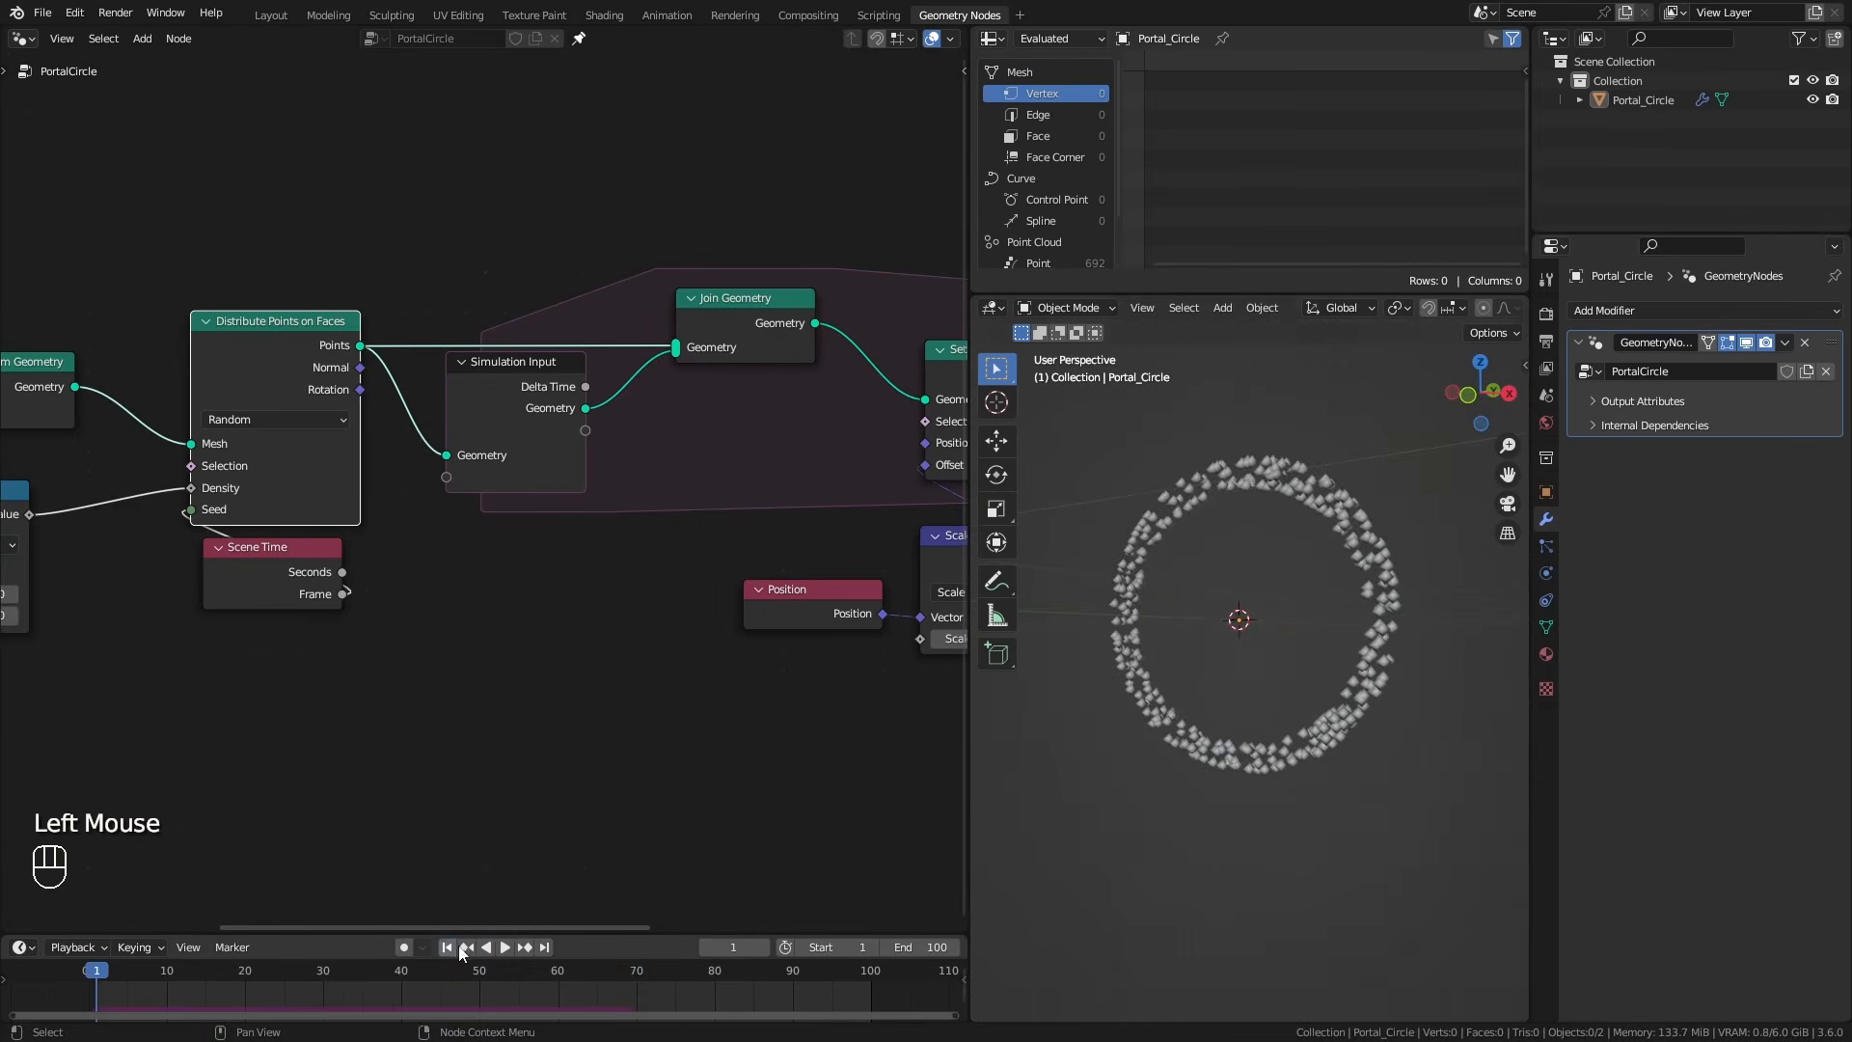
middle_click_drag(1177, 871, 1253, 819, "ctrl")
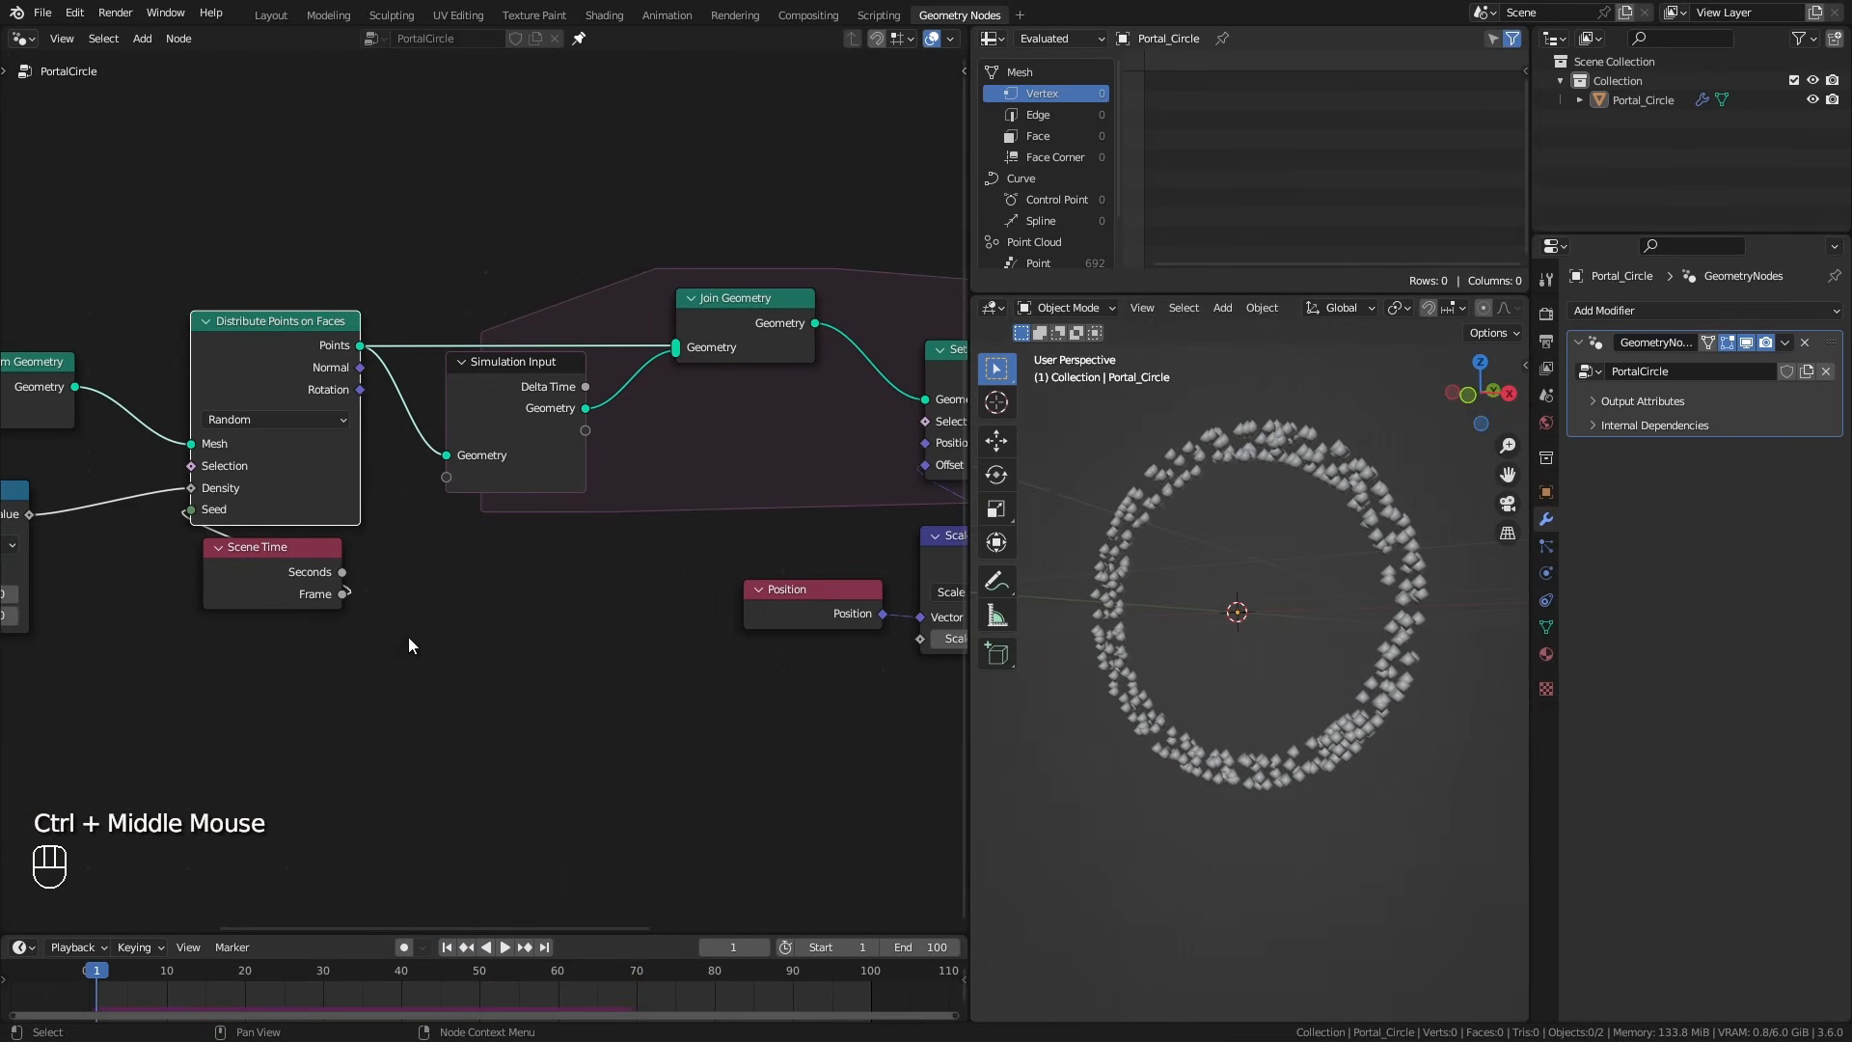
left_click_drag(264, 577, 251, 577)
middle_click_drag(685, 594, 318, 627, "ctrl")
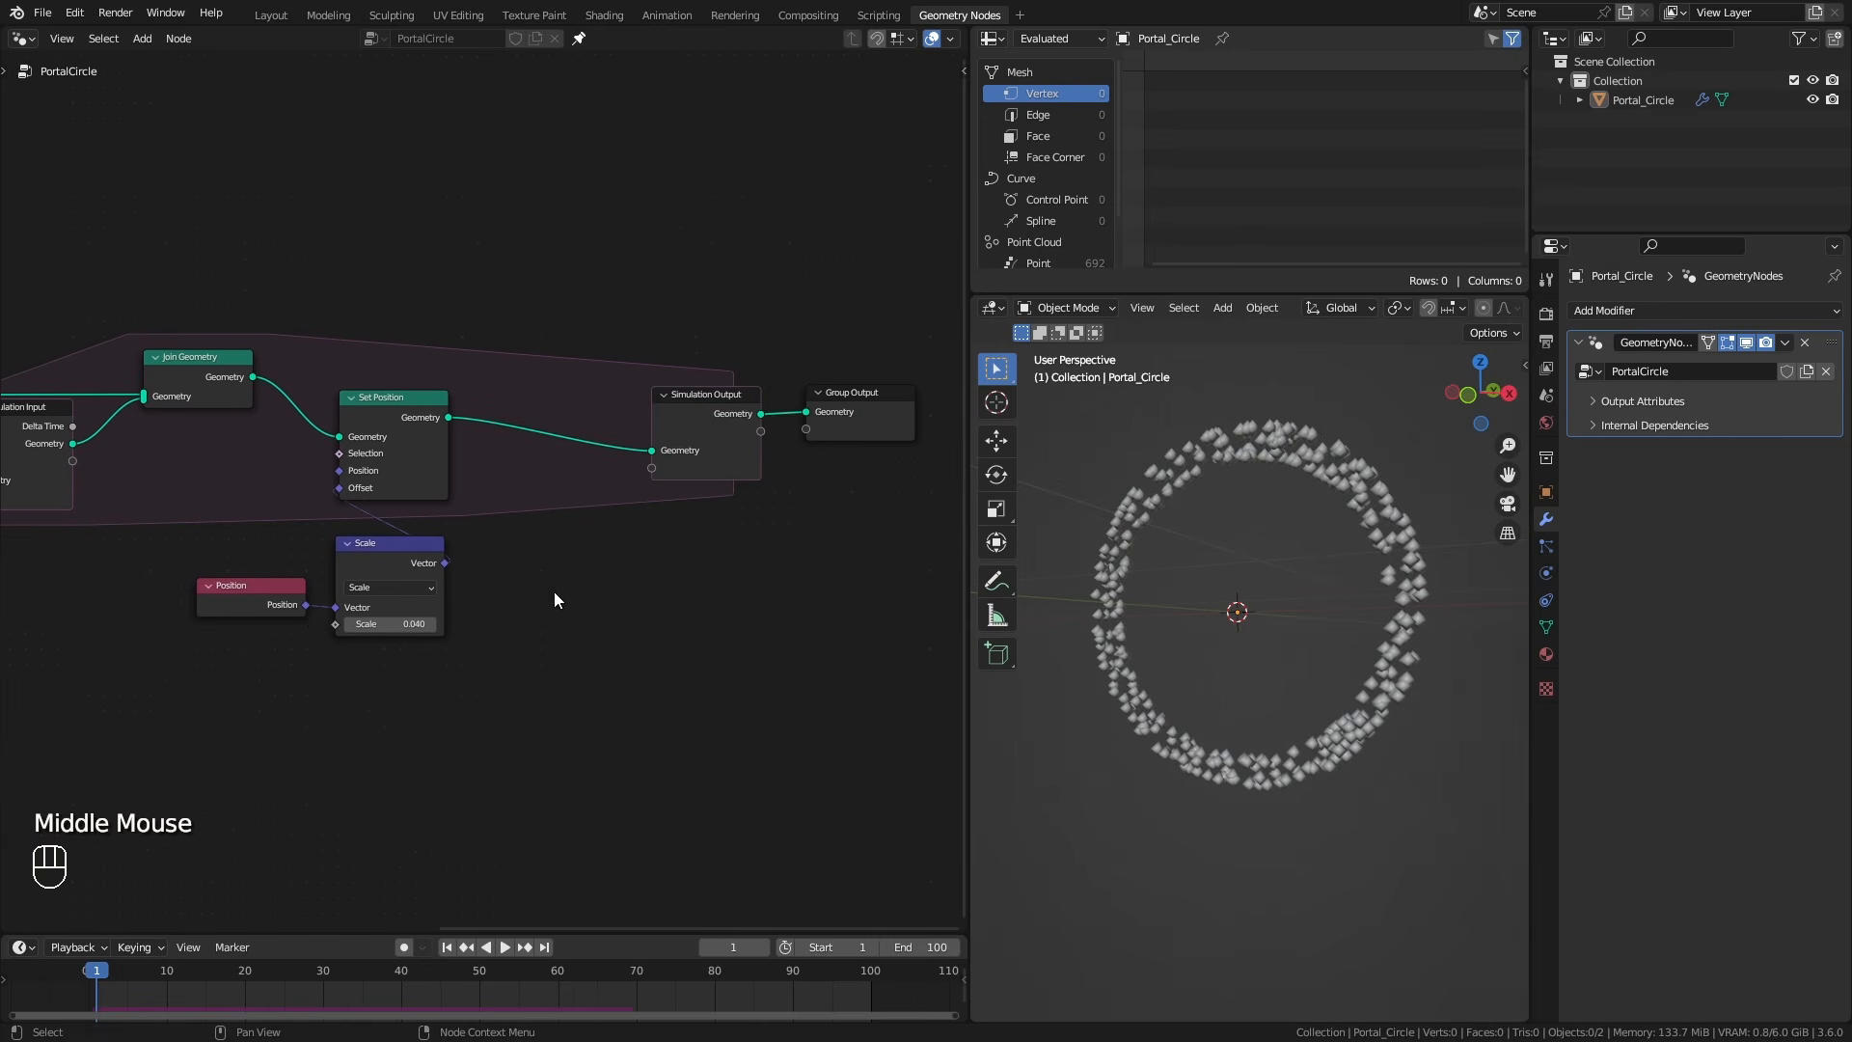
left_click_drag(679, 318, 914, 479)
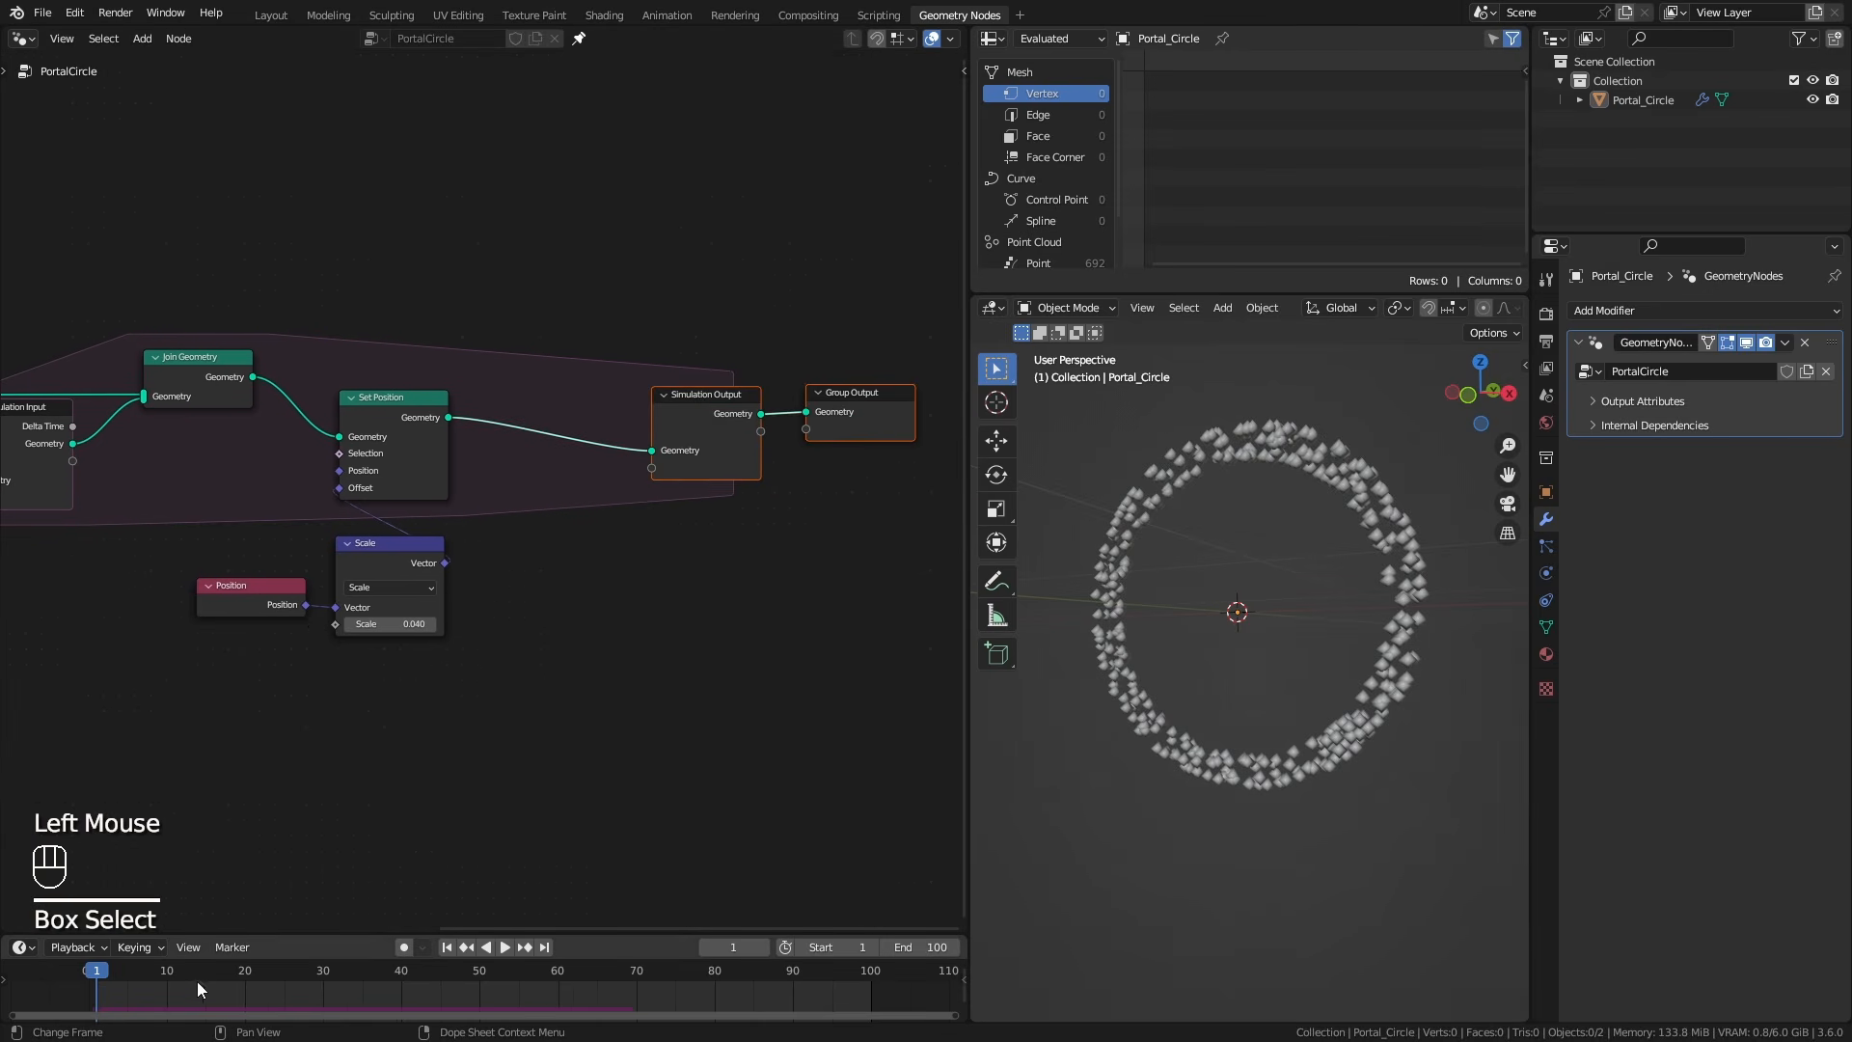
mouse_move(96, 970)
left_mouse_down()
mouse_move(314, 972)
mouse_move(102, 982)
left_mouse_up()
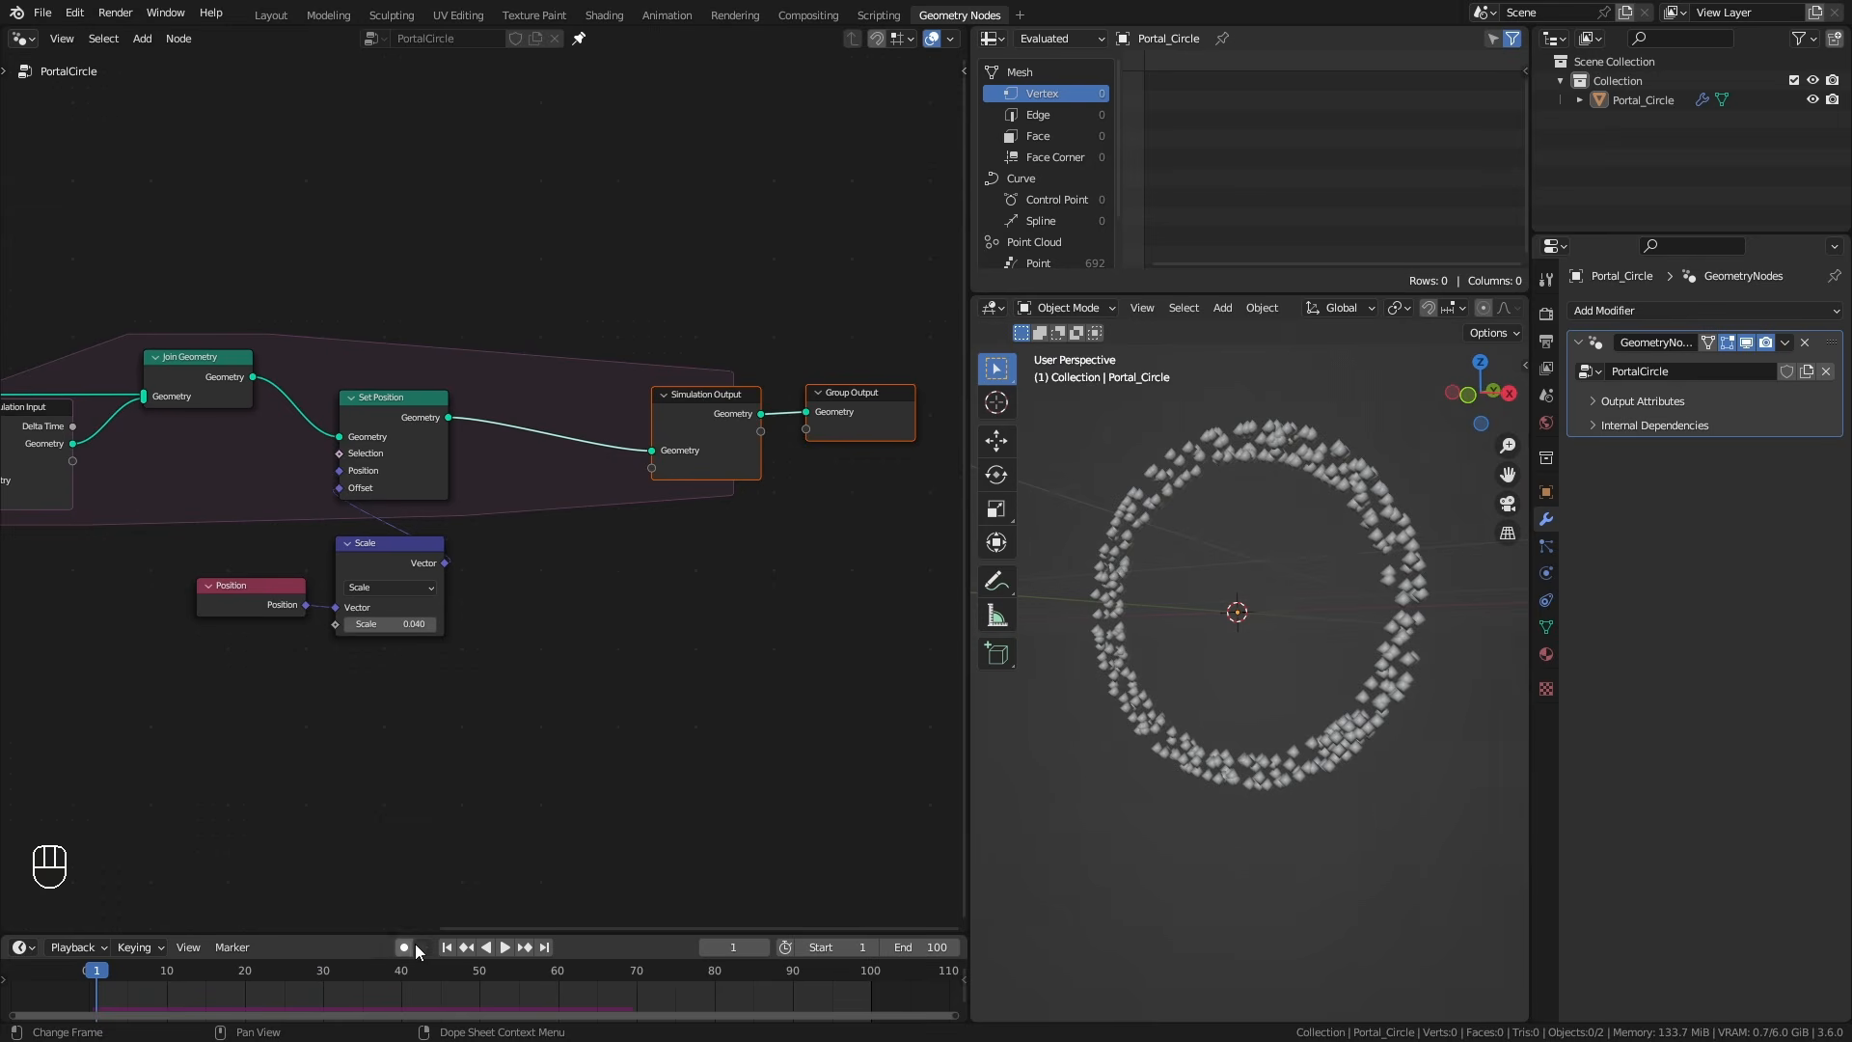
middle_click_drag(345, 876, 546, 657)
left_click(610, 662)
left_click_drag(610, 662, 447, 404)
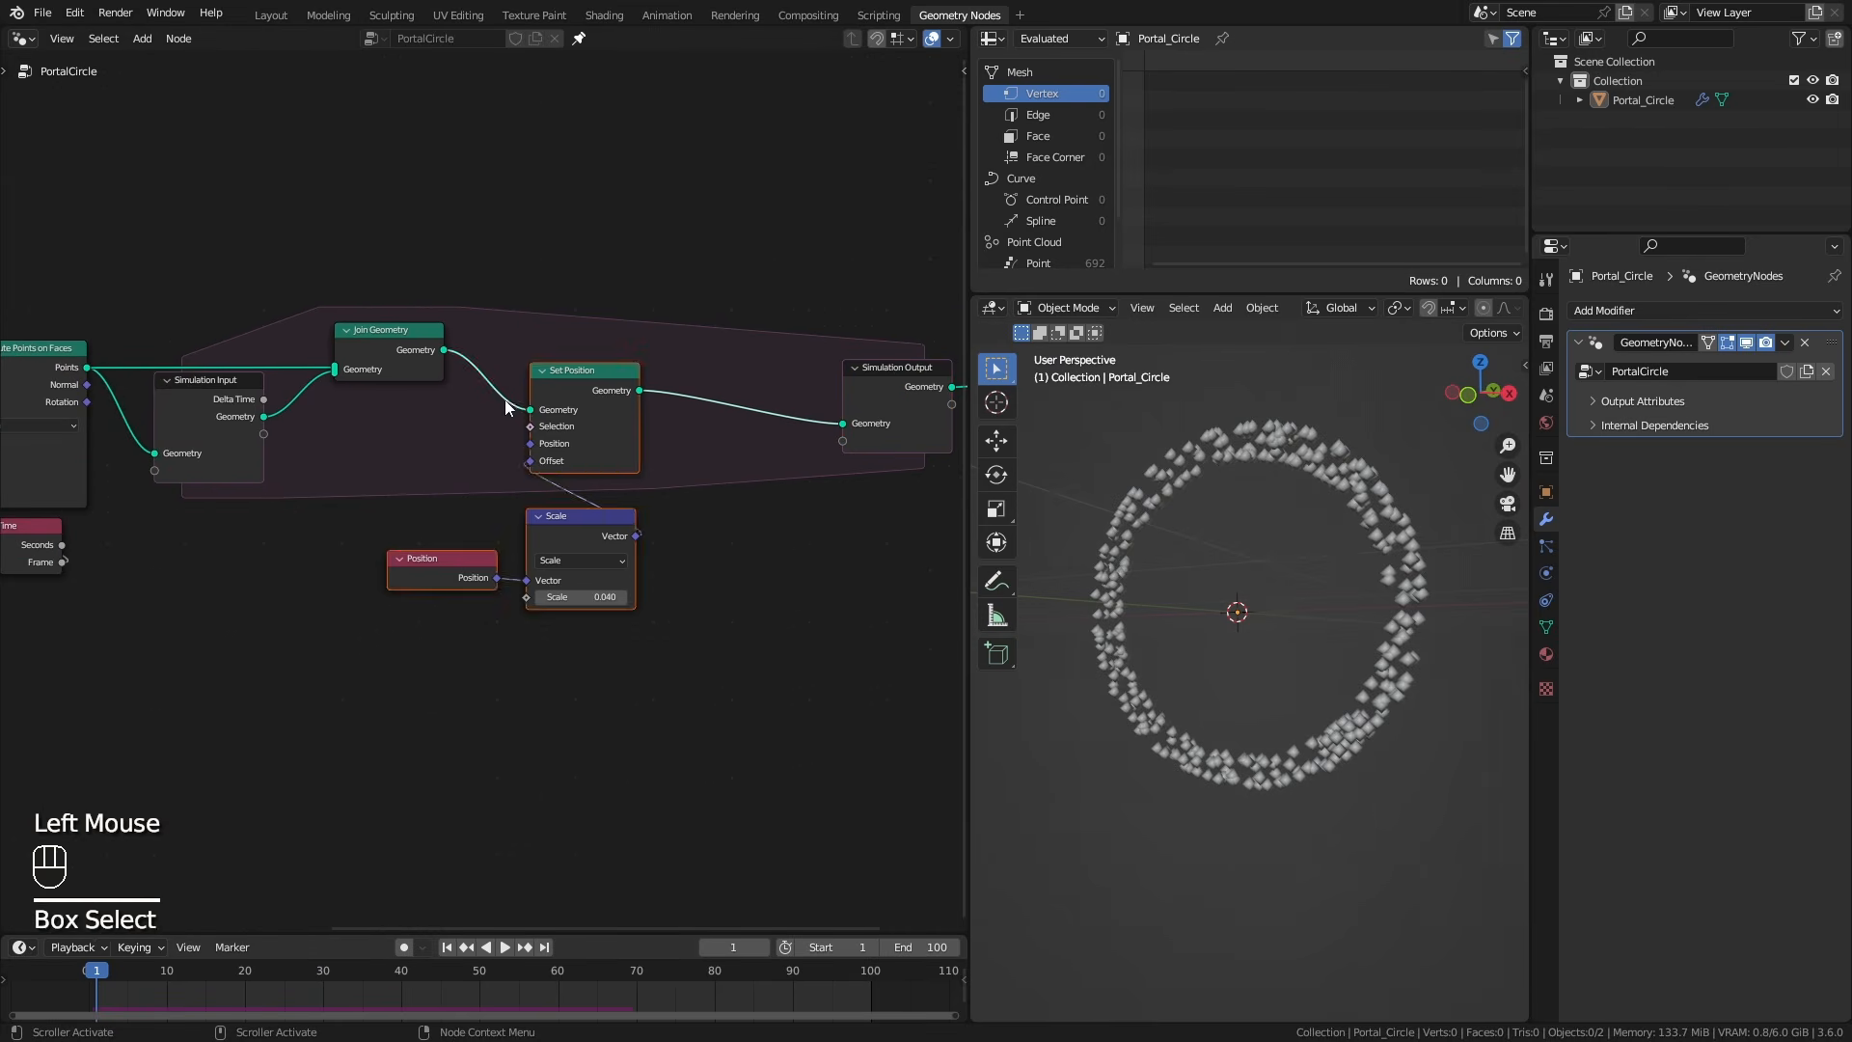
Add a simulation state item named Age with the Integer socket type to the Simulation Input node.
middle_click_drag(576, 391, 448, 350)
left_click(78, 404)
key("n")
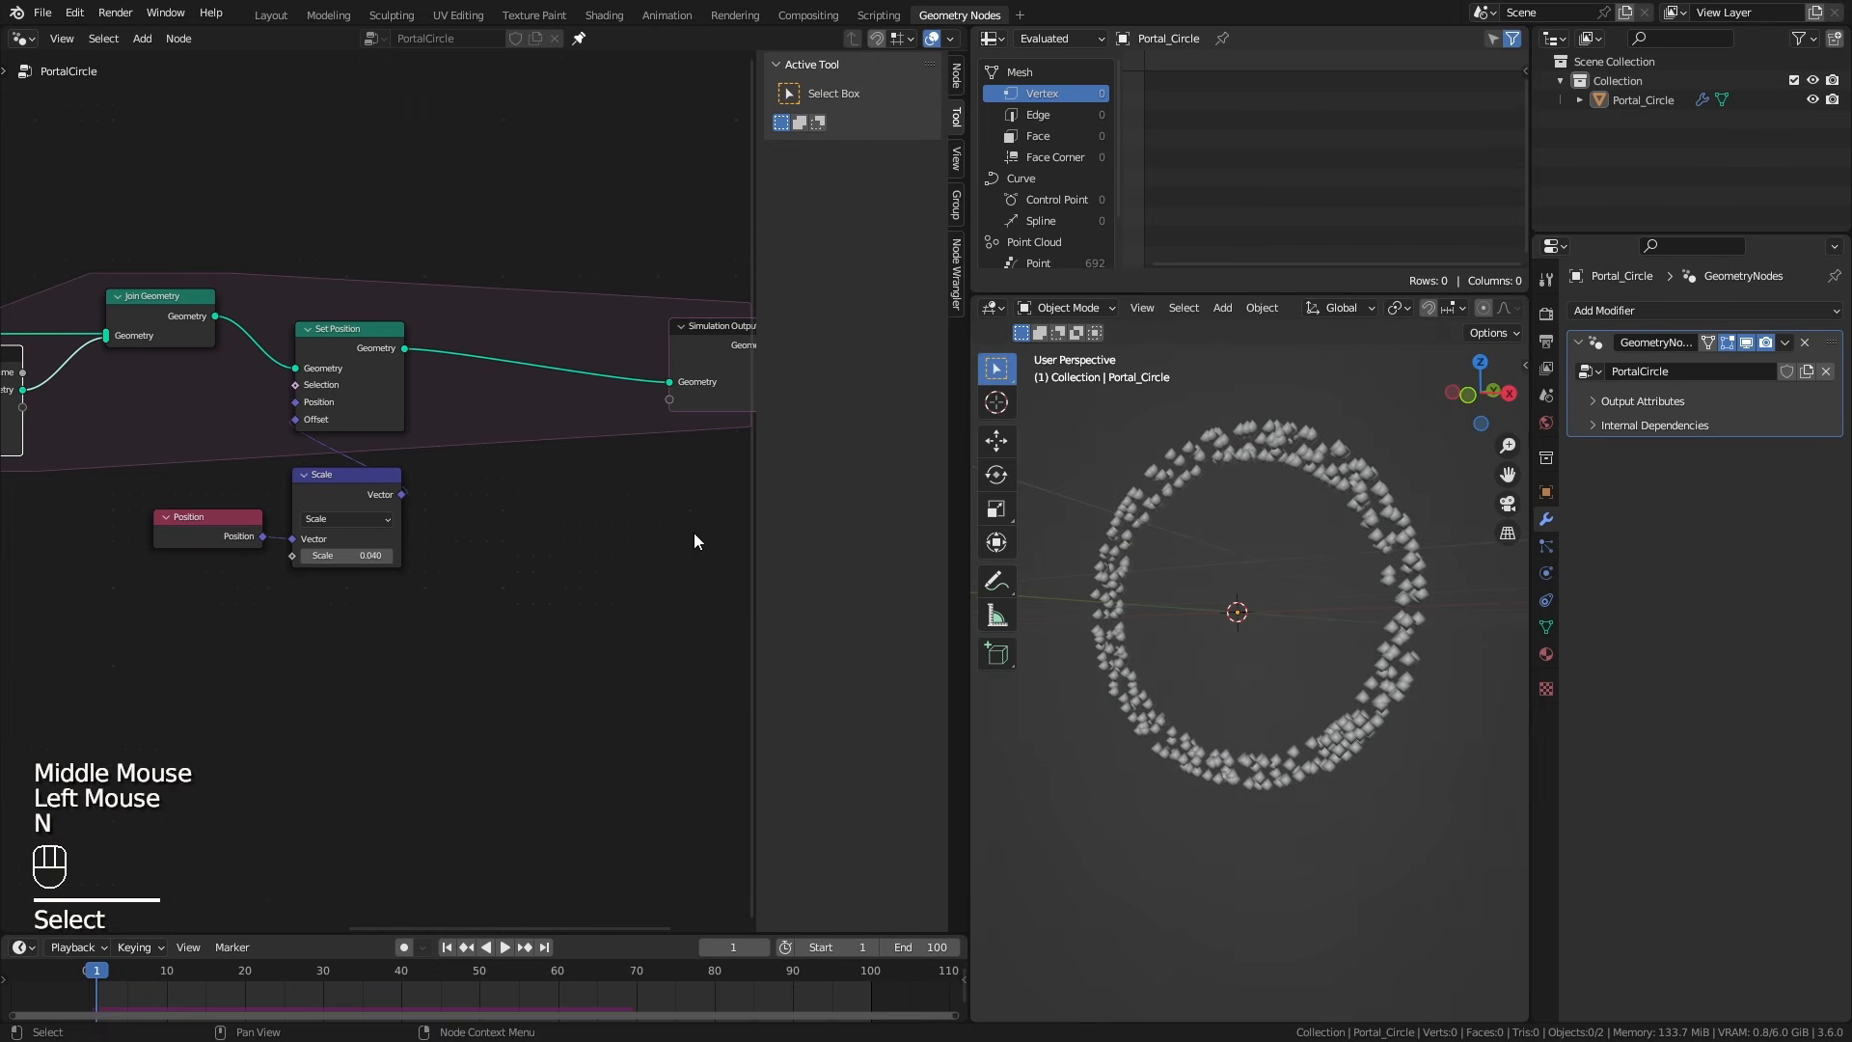
left_click(956, 77)
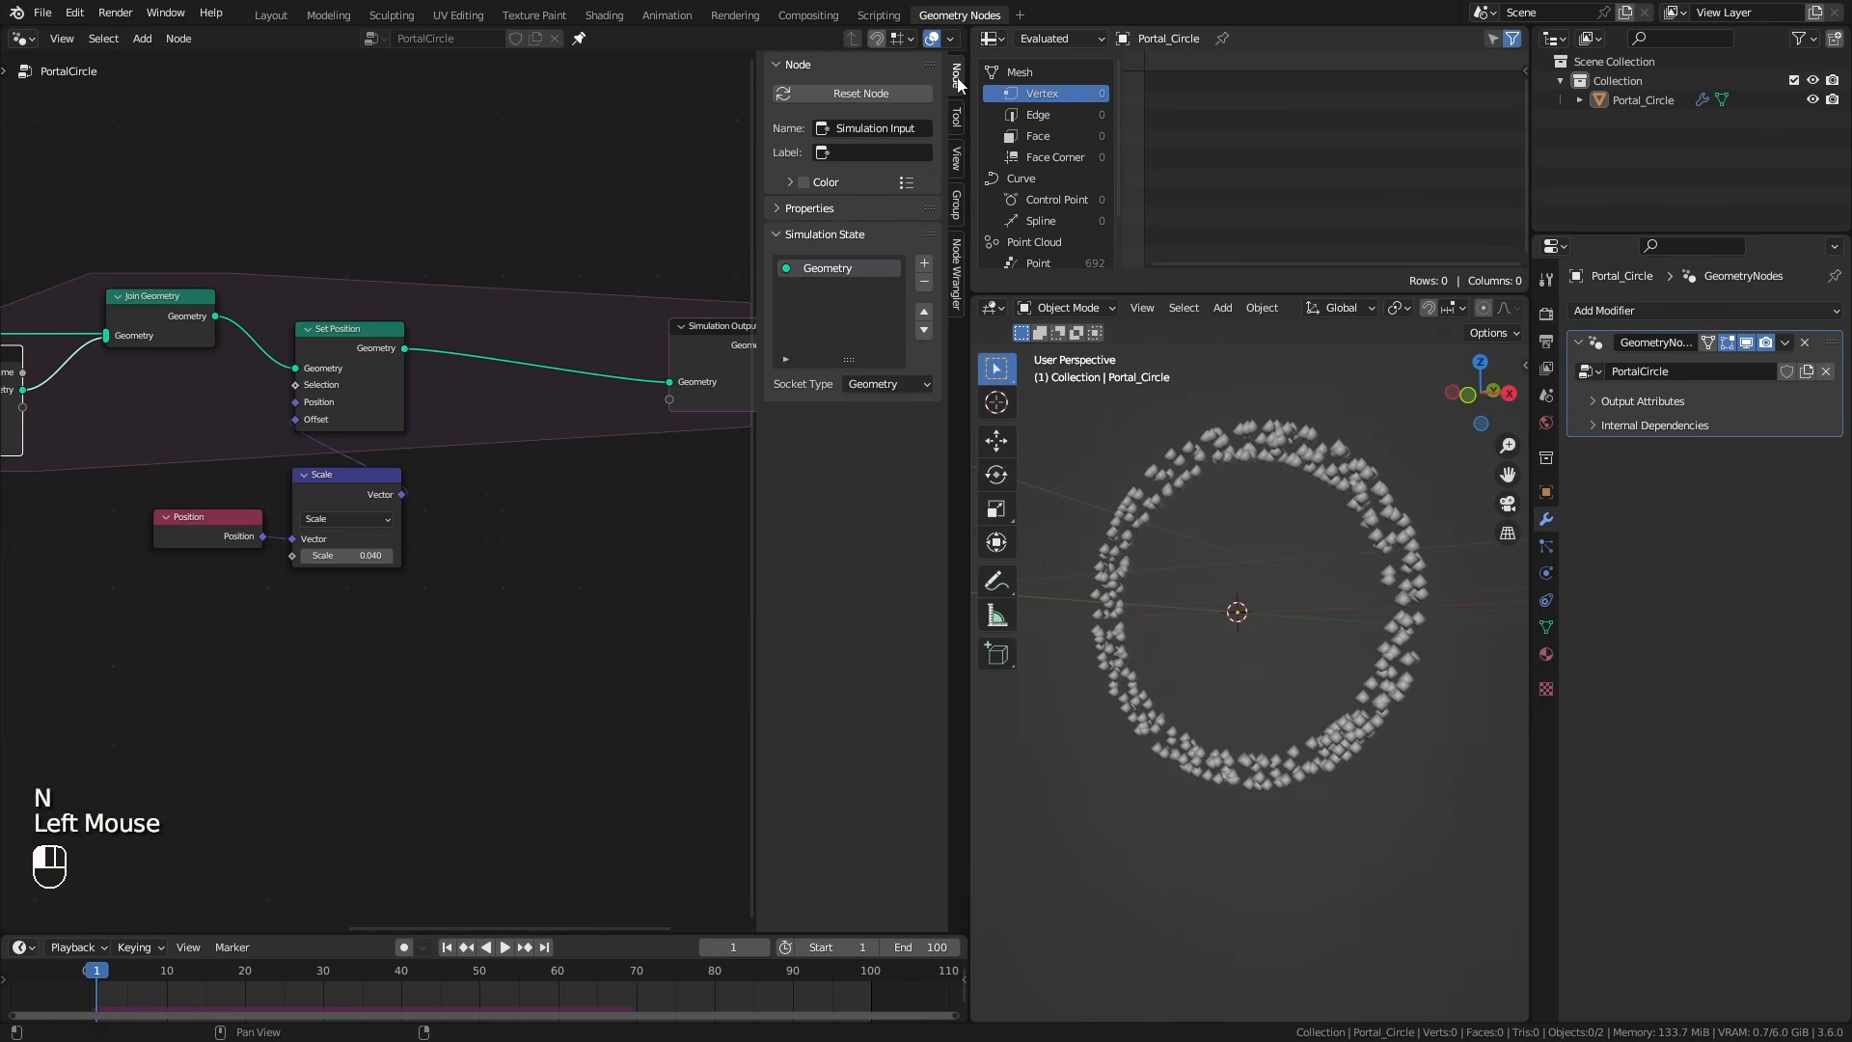
left_click(923, 264)
left_click(879, 384)
left_click(876, 423)
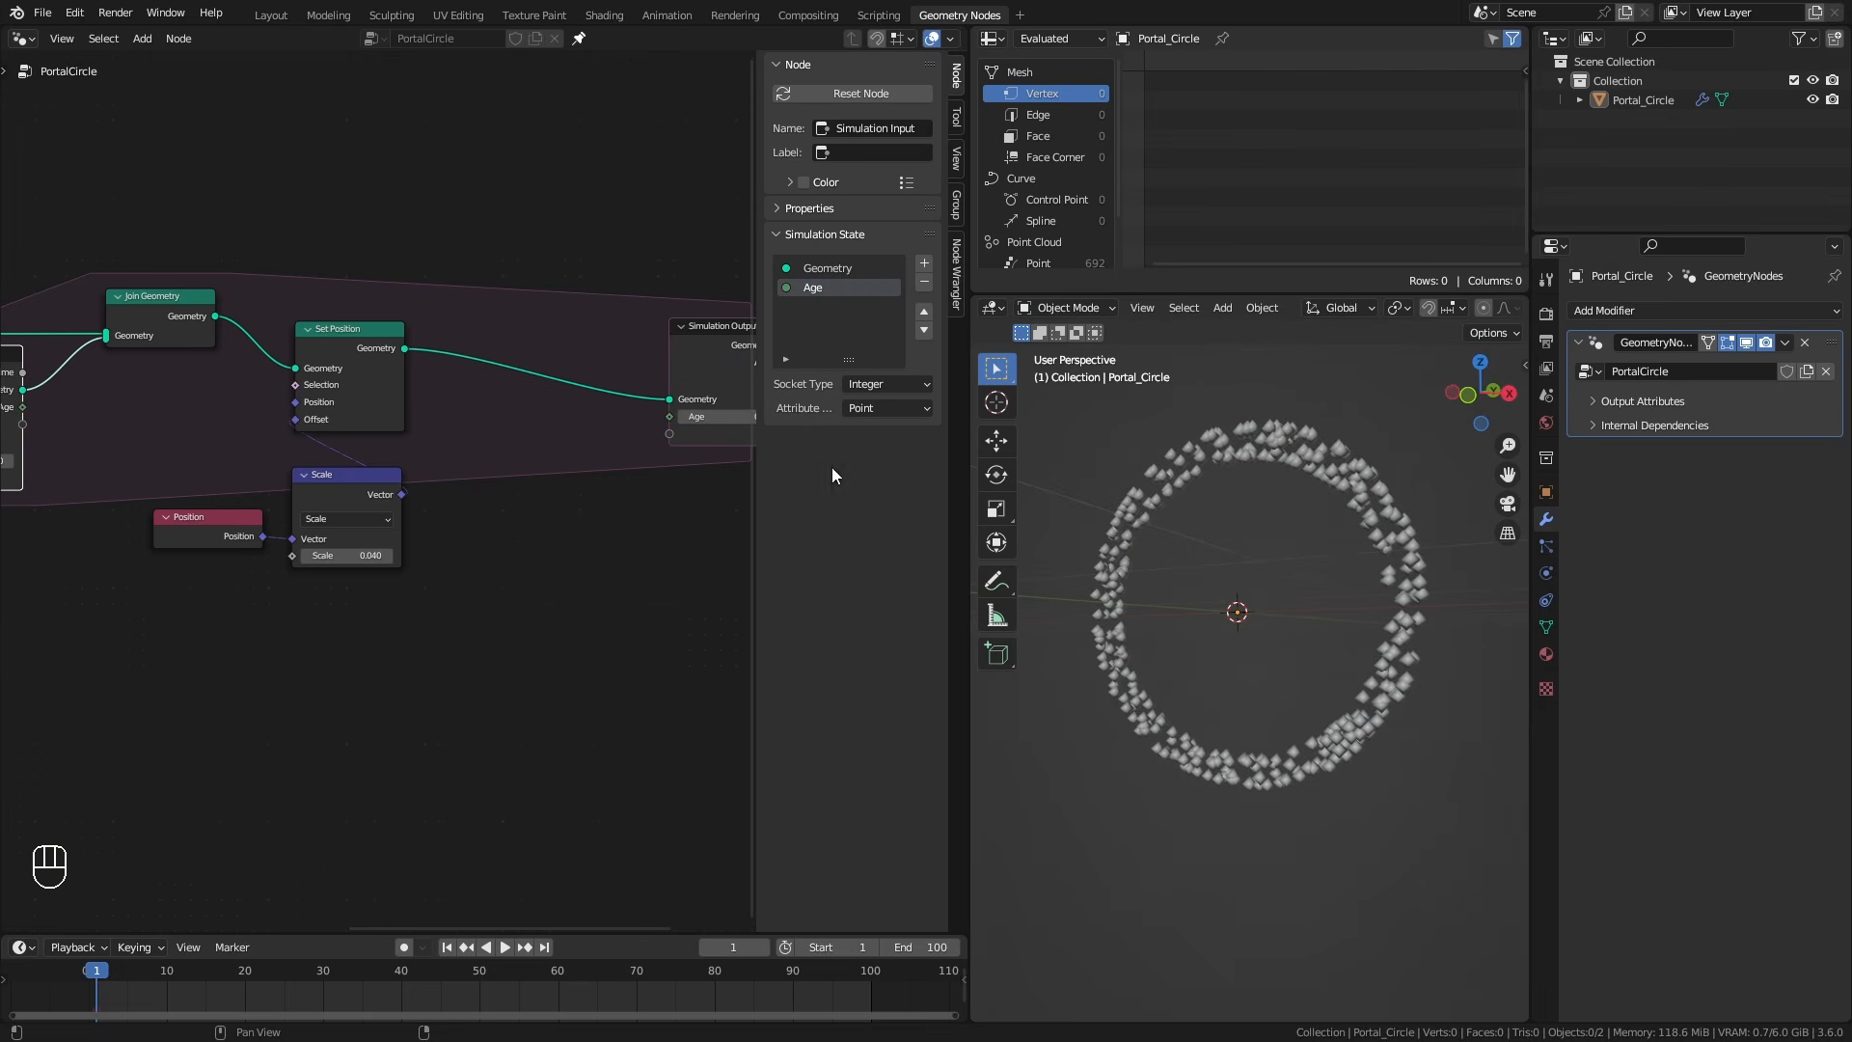
key("n")
Feed the Simulation Input's Age into a new Math Add node with its second value set to 1.
mouse_move(395, 593)
middle_mouse_down()
mouse_move(552, 544)
mouse_move(378, 548)
mouse_move(533, 519)
middle_mouse_up()
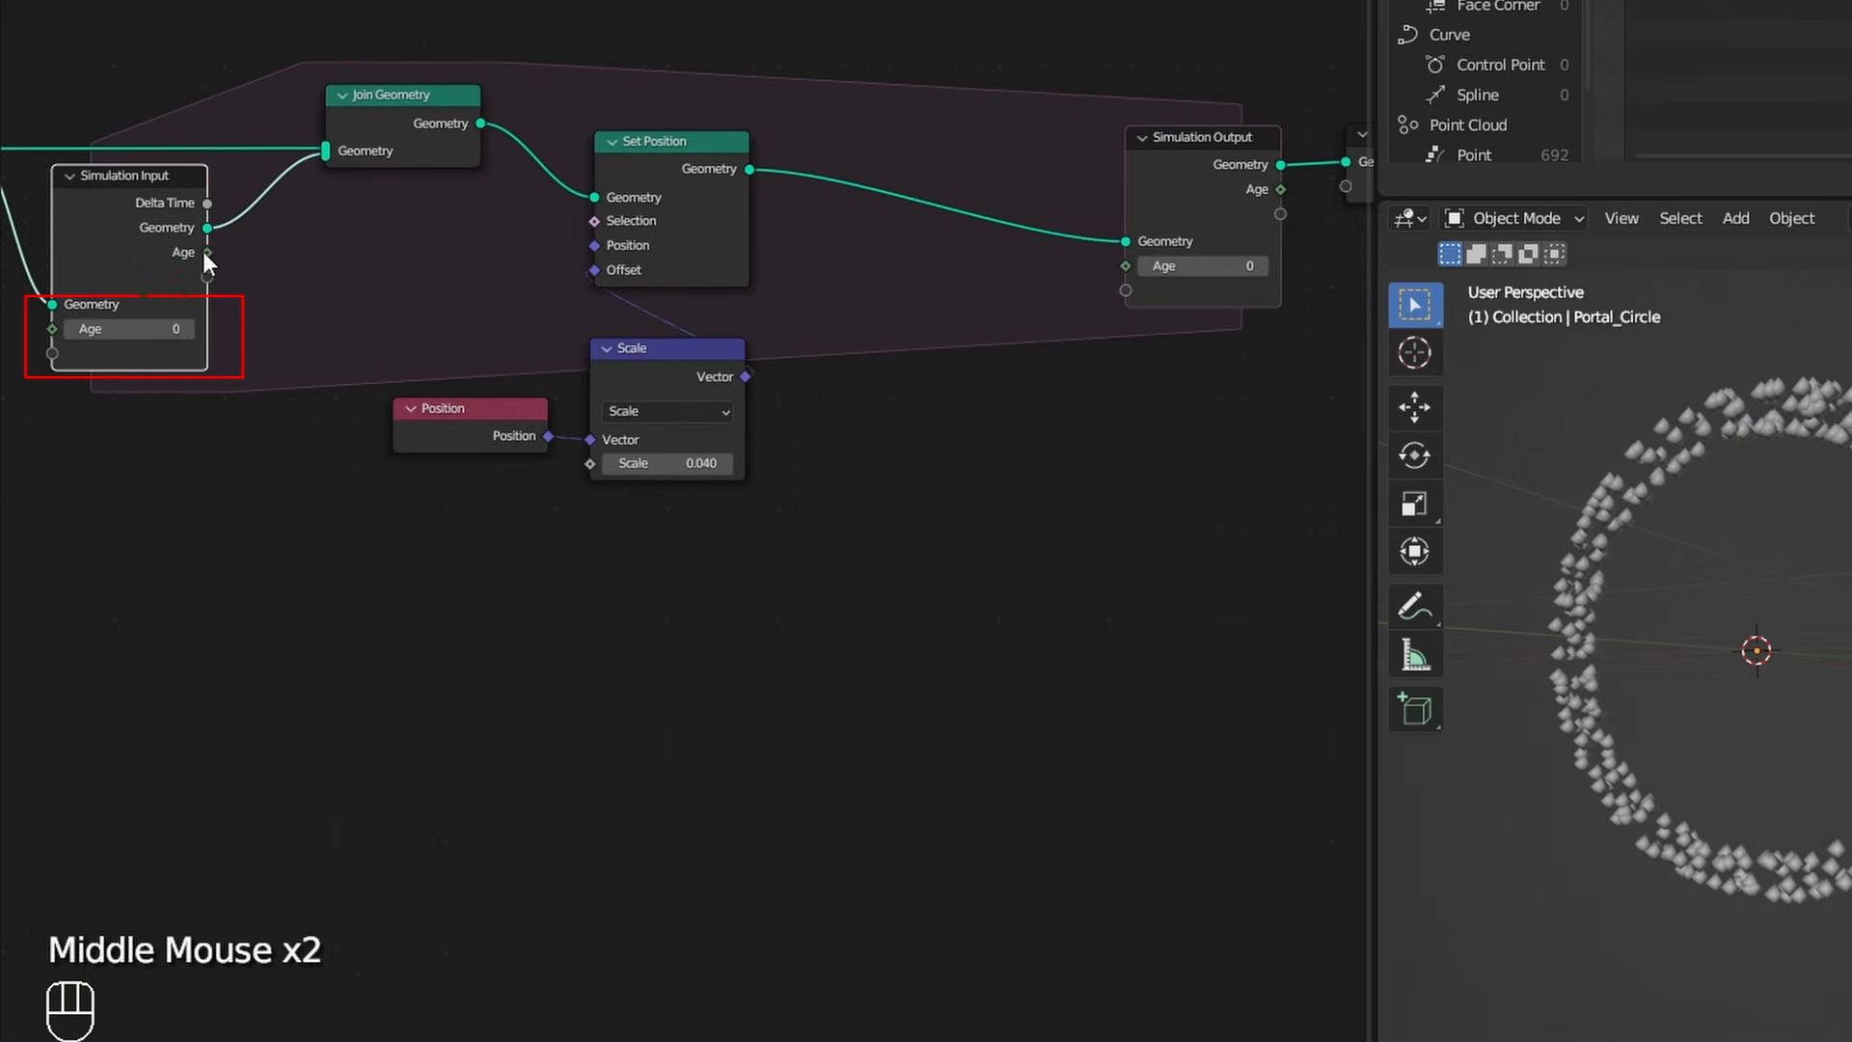
left_click_drag(207, 253, 847, 286)
type("add")
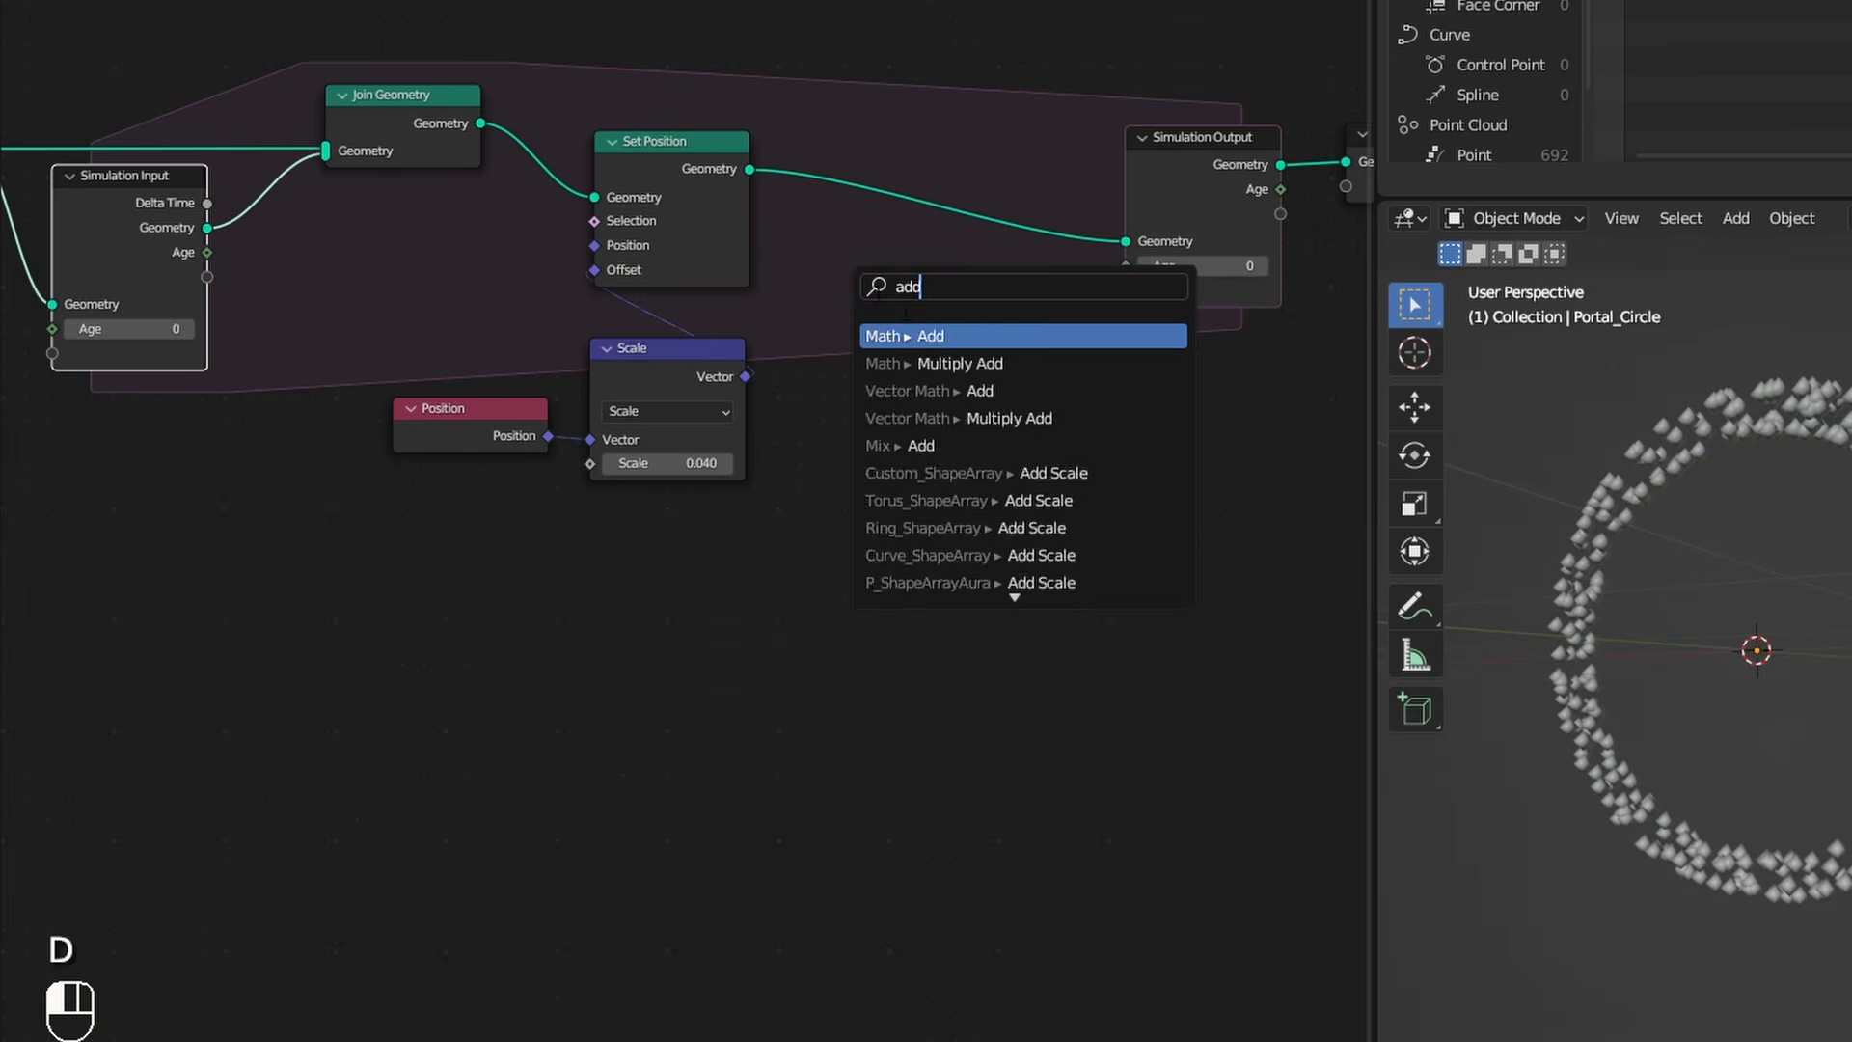
key("Return")
left_click(910, 360)
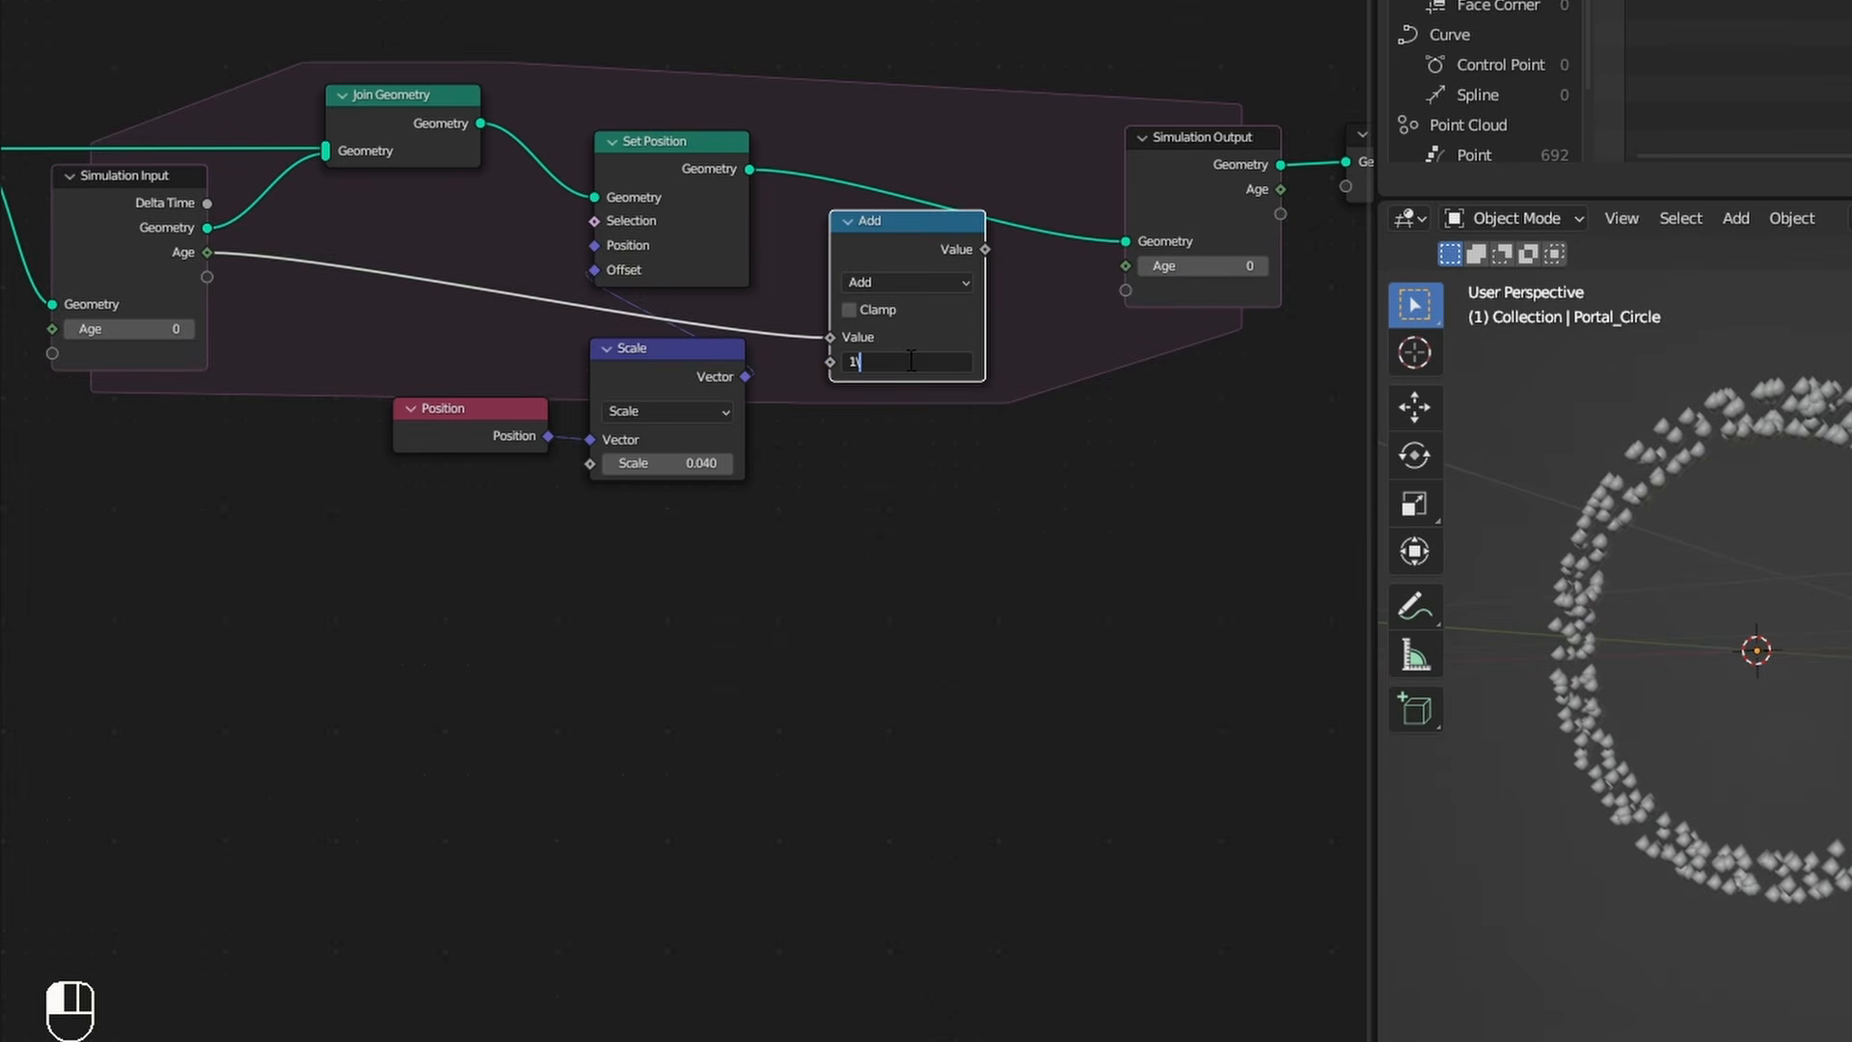
key("Return")
left_click_drag(899, 259, 880, 278)
Shift the two output nodes aside and insert a Capture Attribute node set to Integer between Set Position and Simulation Output.
middle_click_drag(970, 315, 785, 351)
left_click_drag(1019, 99, 1217, 255)
left_click_drag(1217, 217, 1286, 148)
key("shift+a")
mouse_move(800, 74)
left_click(947, 169)
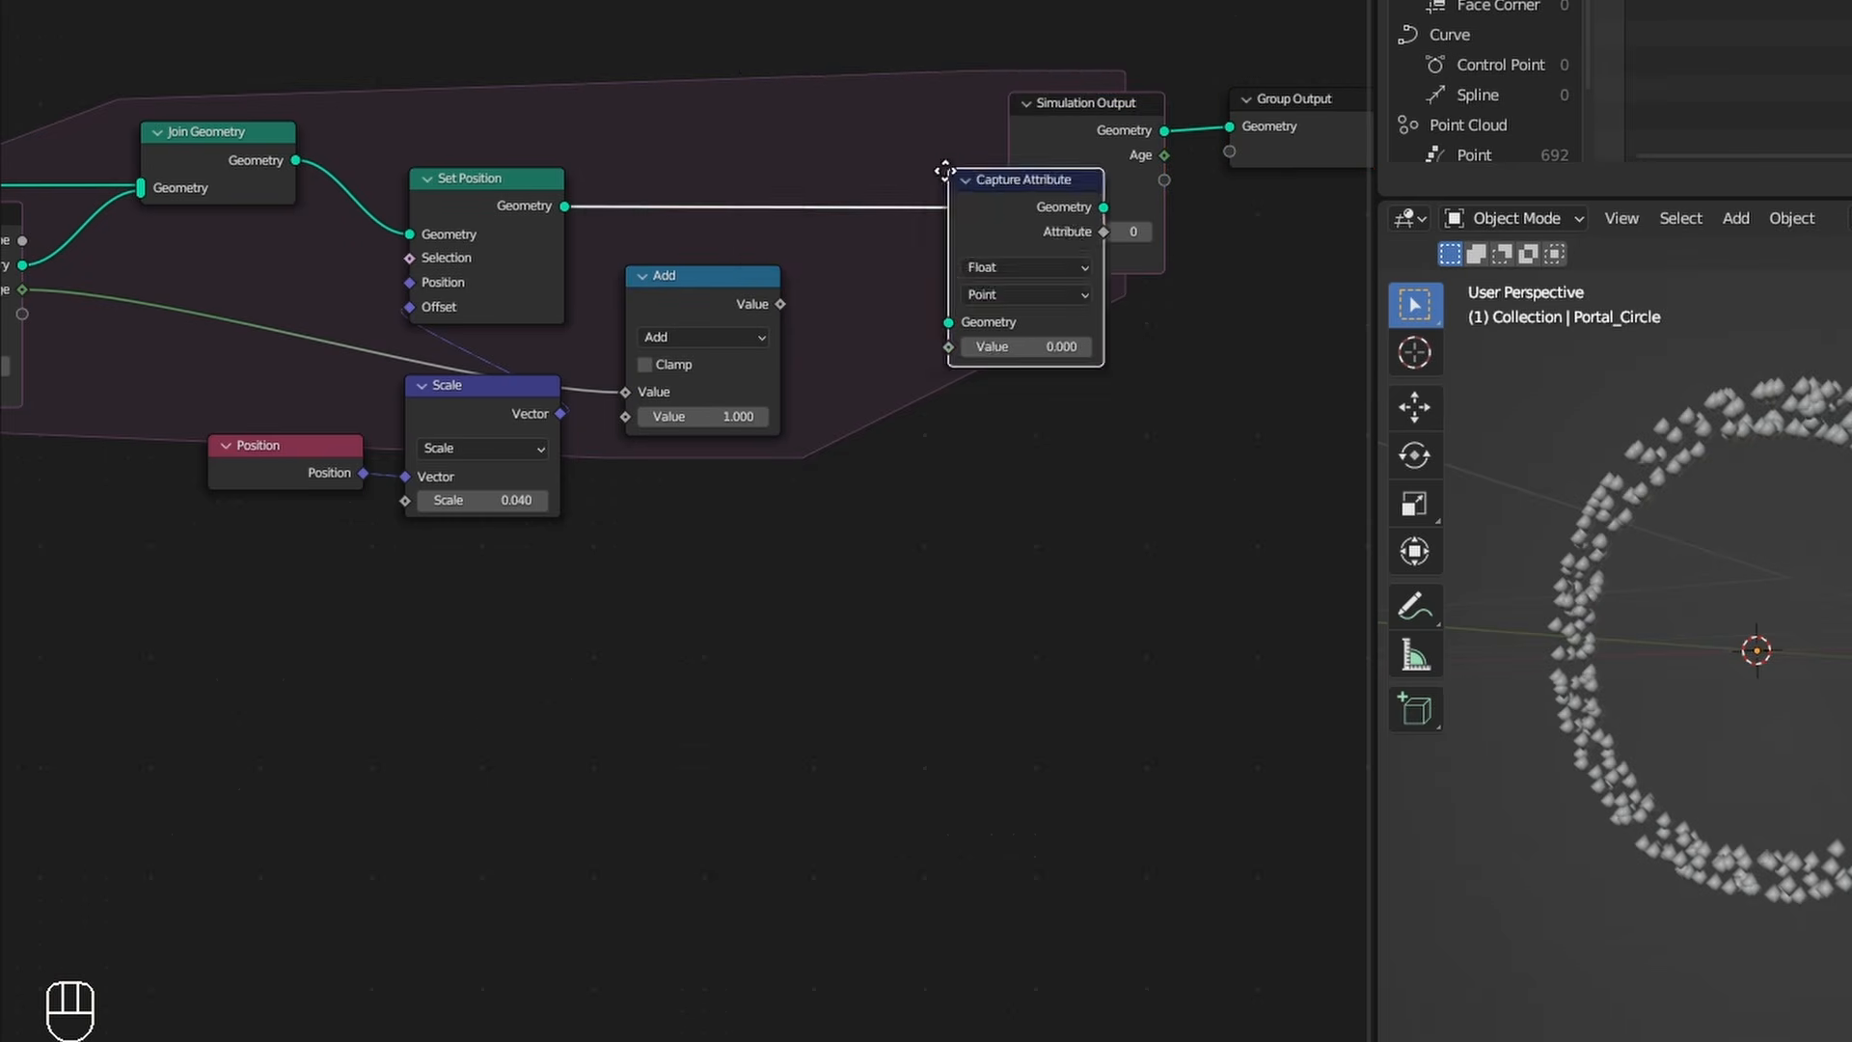
left_click(750, 69)
left_click_drag(789, 142, 783, 185)
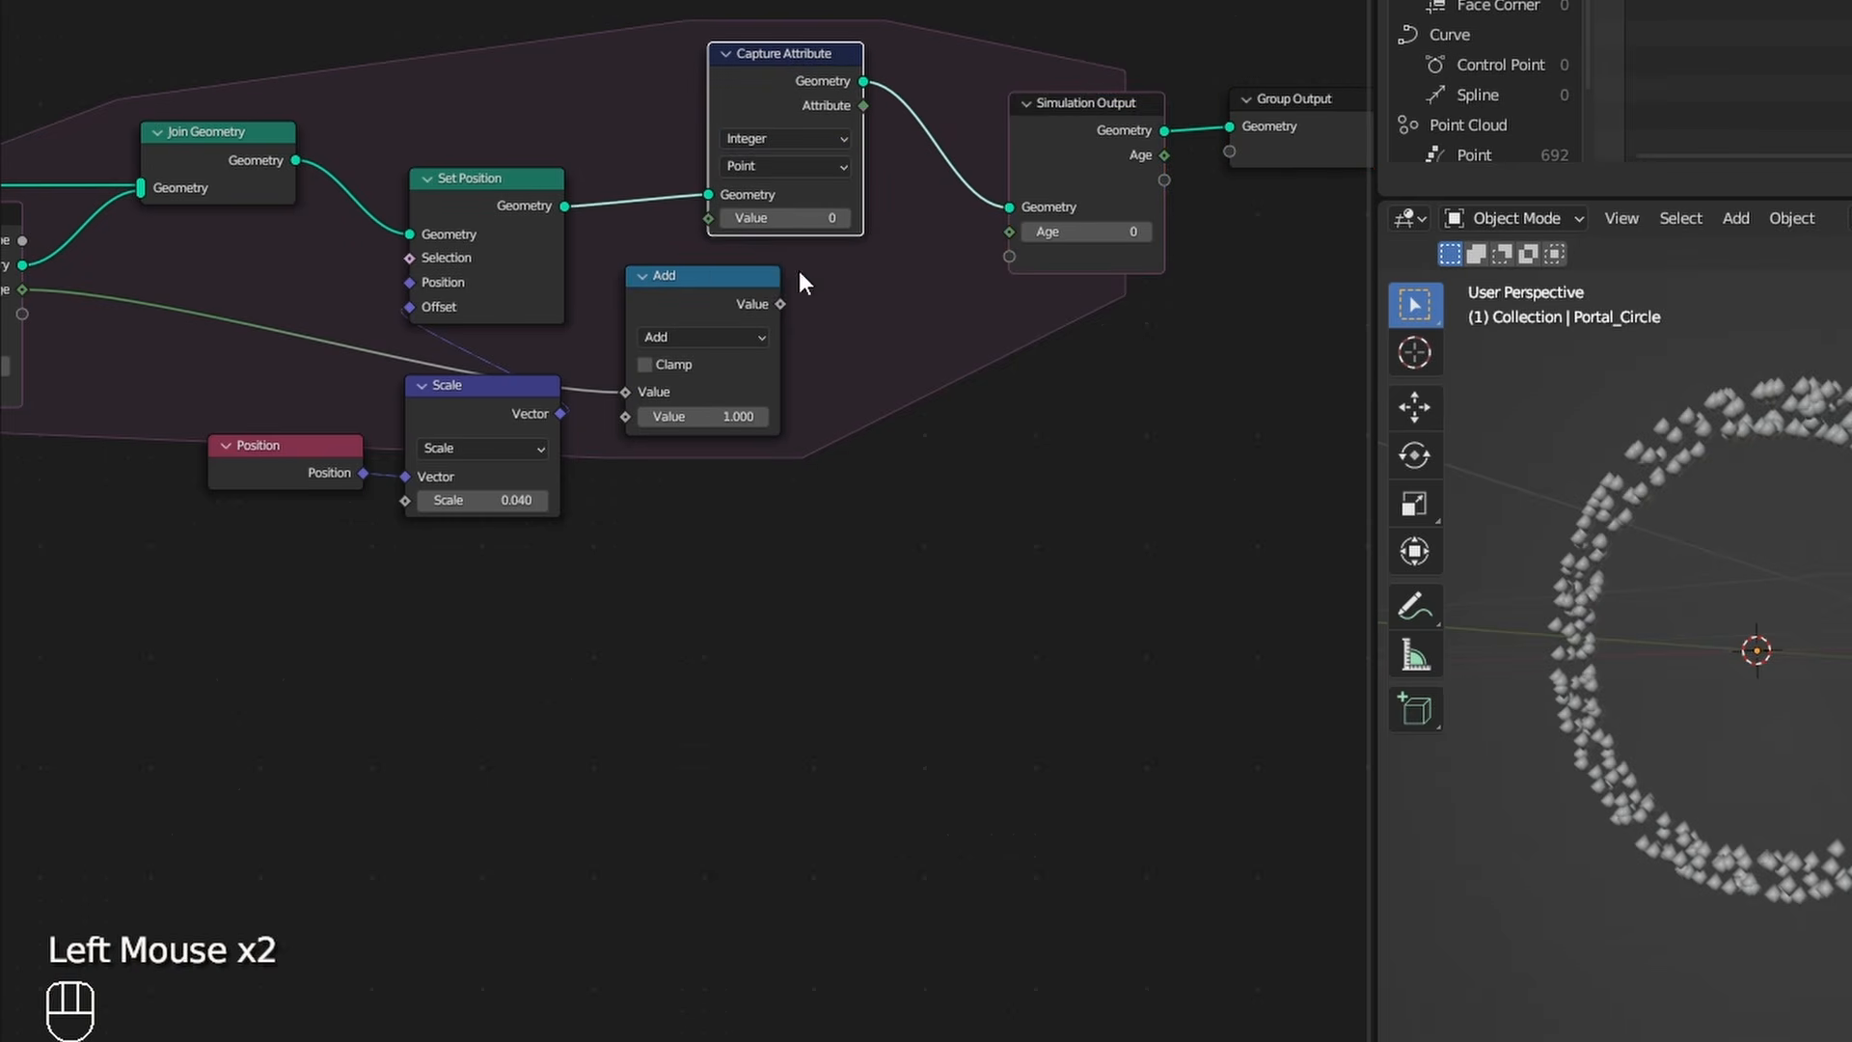
Link the Add result to Capture Attribute's Value and its Attribute output to the Simulation Output's Age, tidying the Add node's position.
left_click_drag(783, 302, 710, 222)
left_click_drag(709, 289, 772, 277)
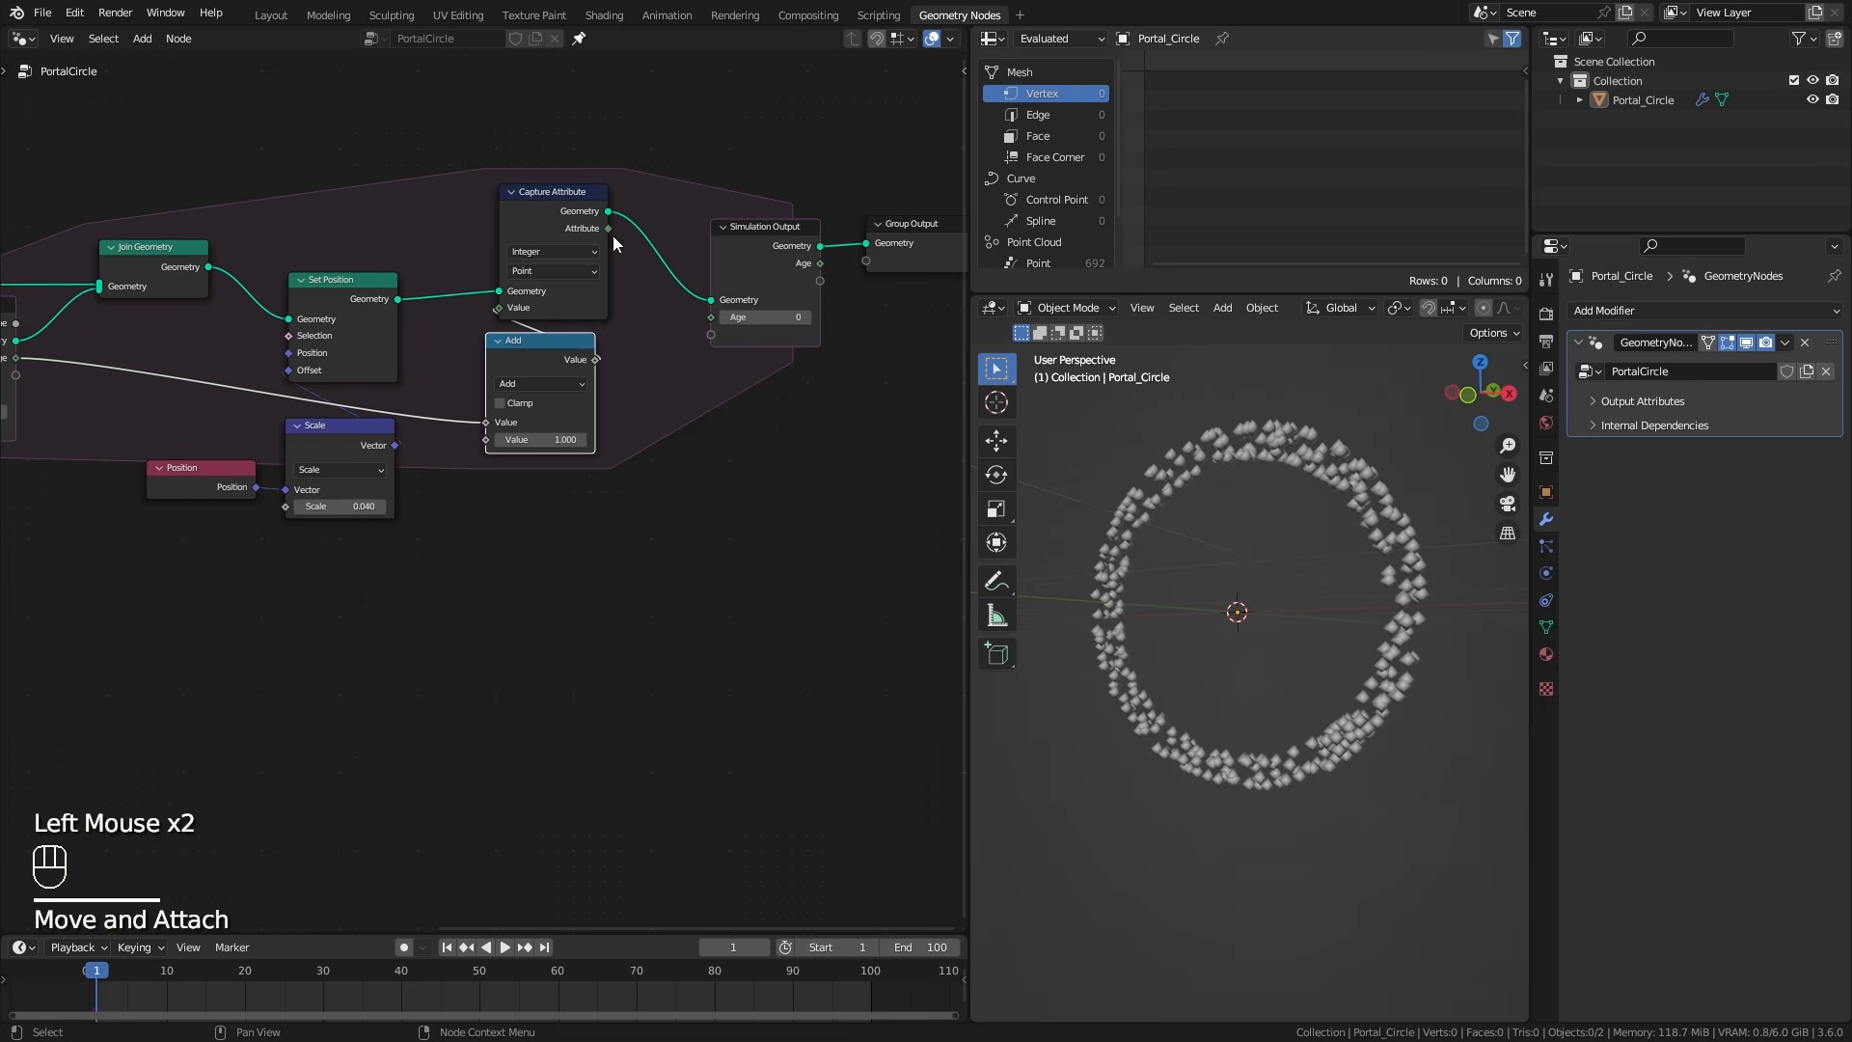
left_click_drag(863, 105, 904, 80)
left_click_drag(708, 325, 711, 318)
Preview the Simulation Output's geometry and Age with a Viewer node, and list its point data in an enlarged spreadsheet.
middle_click_drag(711, 322, 806, 362)
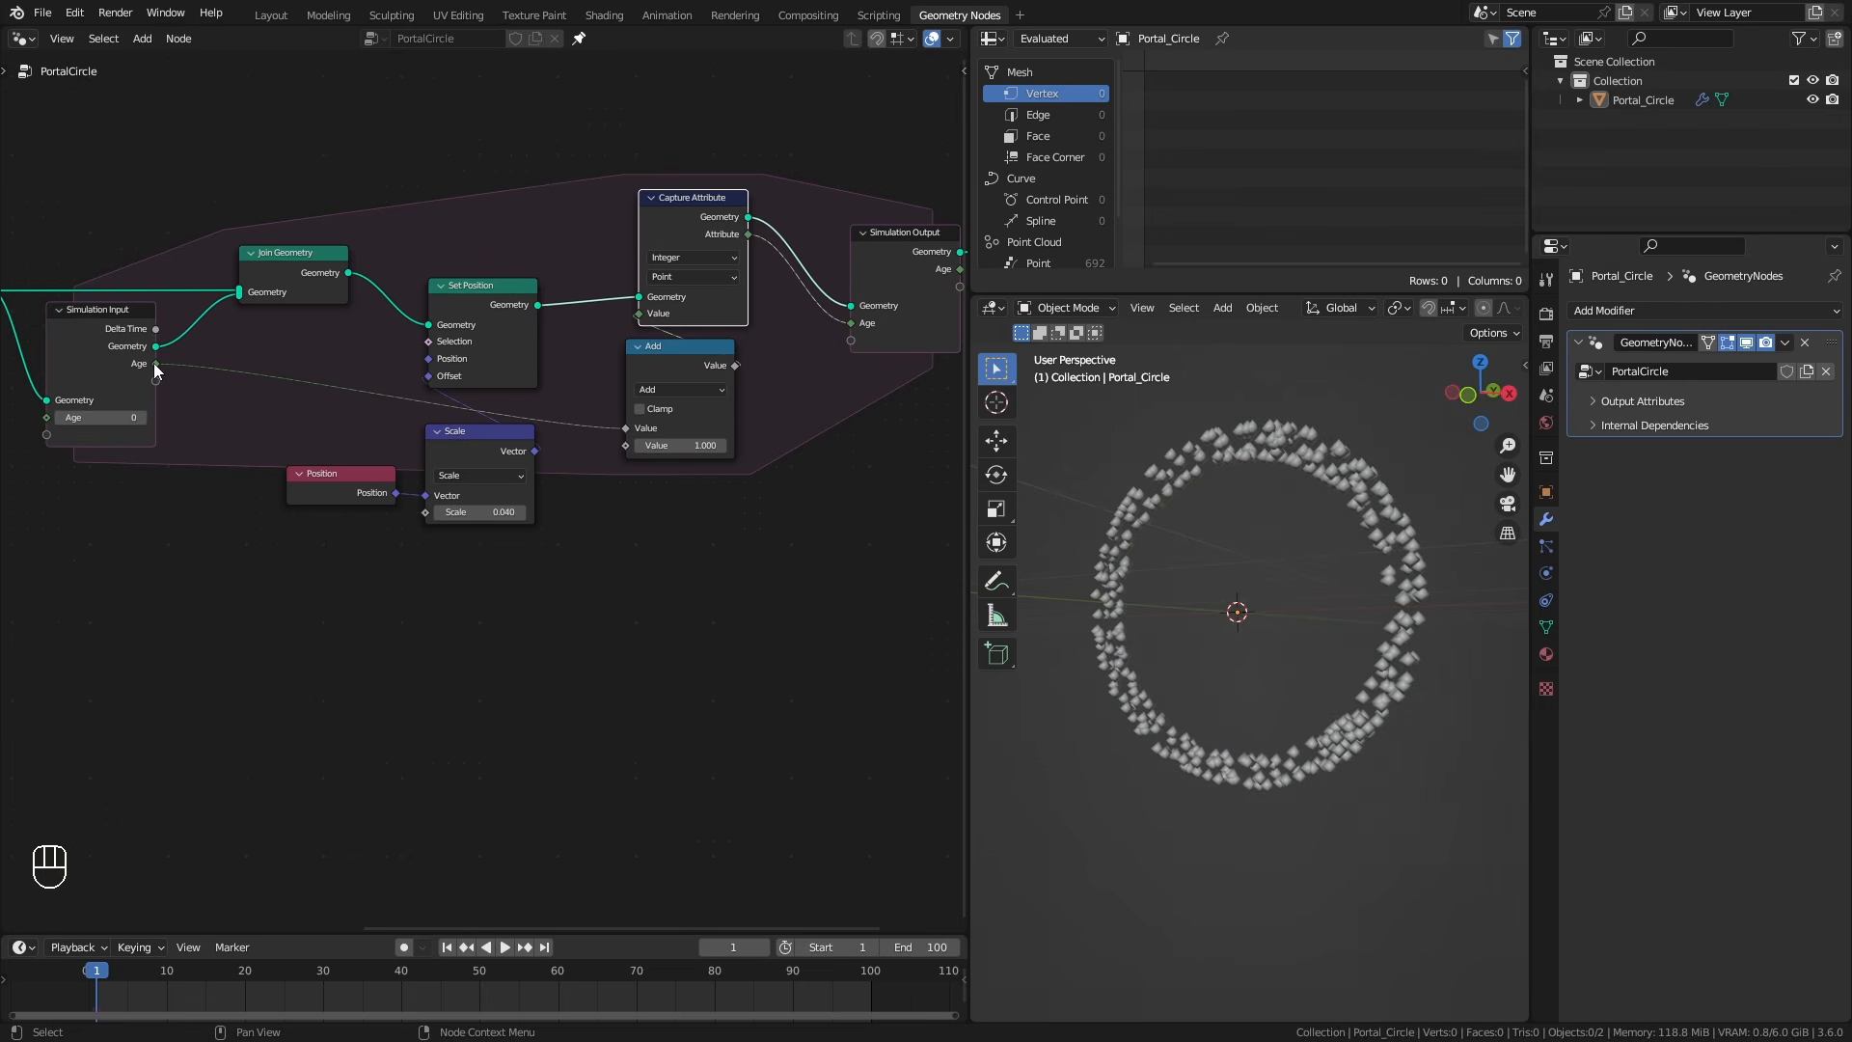
middle_click_drag(155, 367, 625, 595, "ctrl")
left_click(652, 324, "ctrl+shift")
left_click(652, 324, "ctrl+shift")
left_click_drag(762, 312, 837, 271)
left_click_drag(1165, 295, 1165, 425)
left_click(1065, 264)
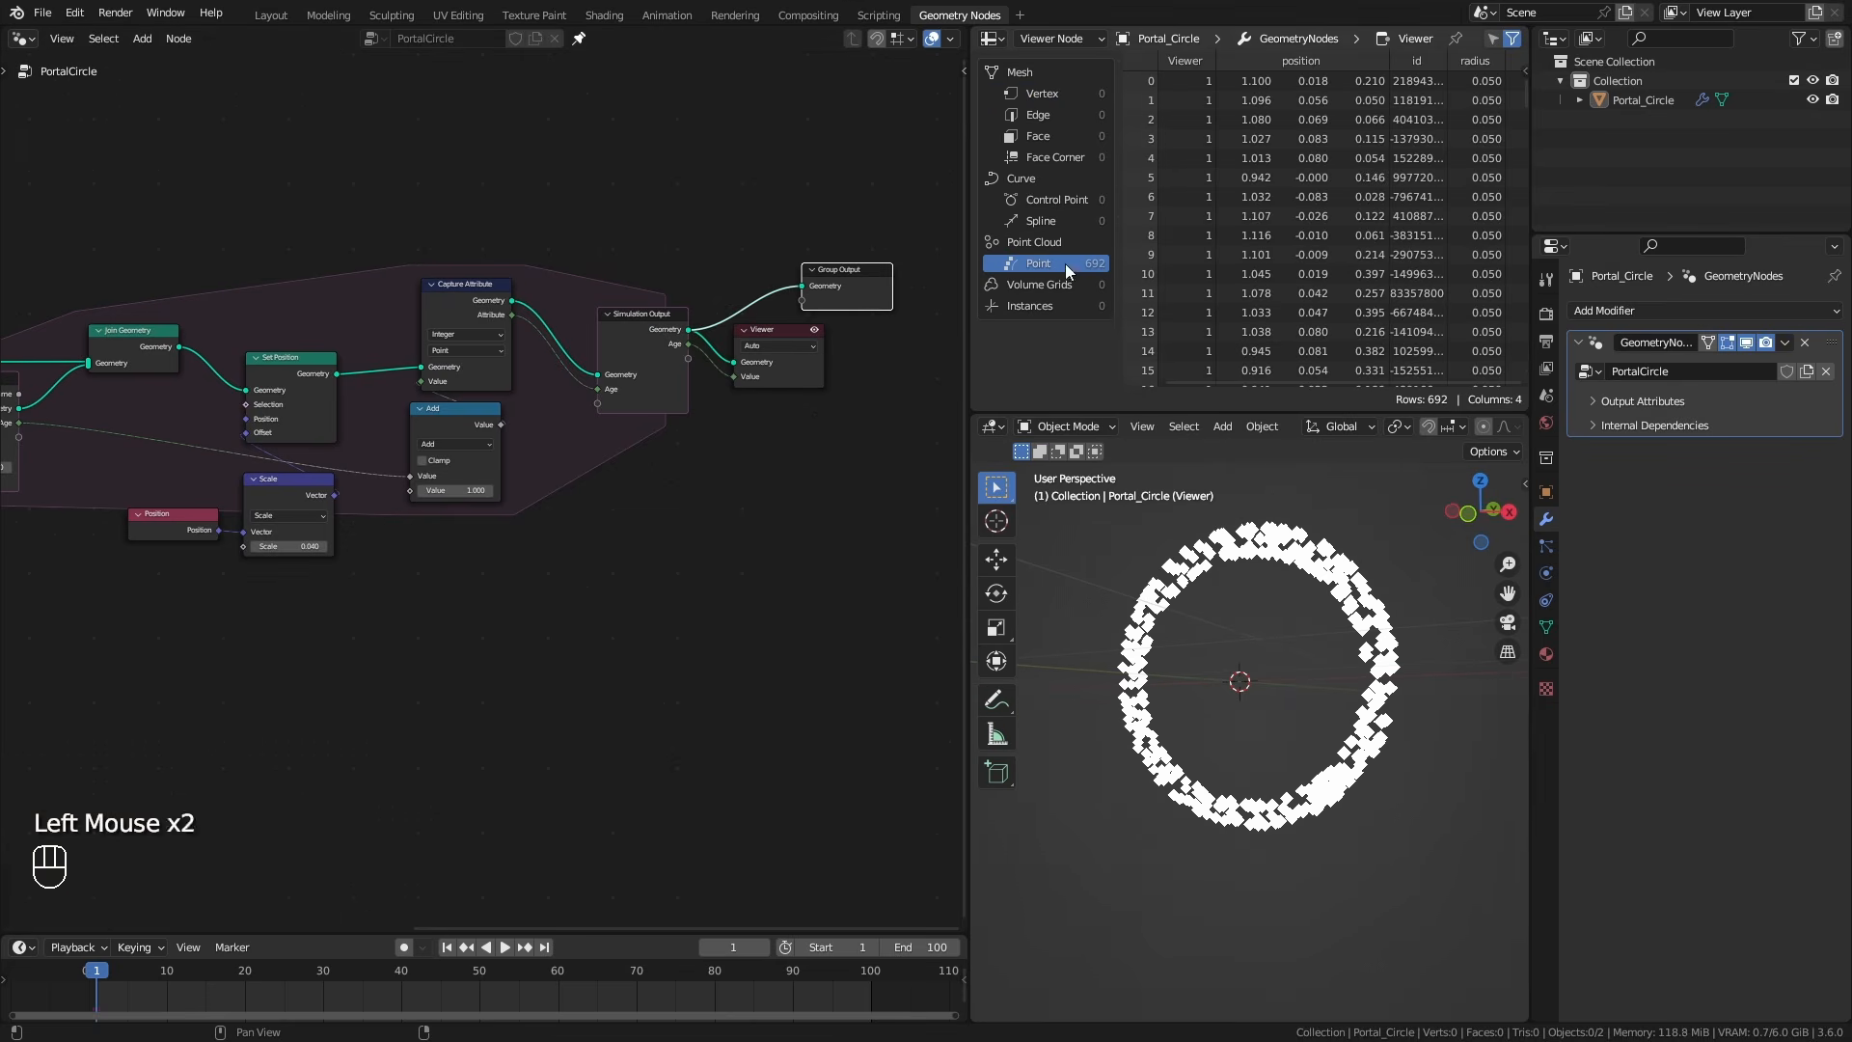
Play the simulation and examine the points' age values in the spreadsheet.
key("space")
key("space")
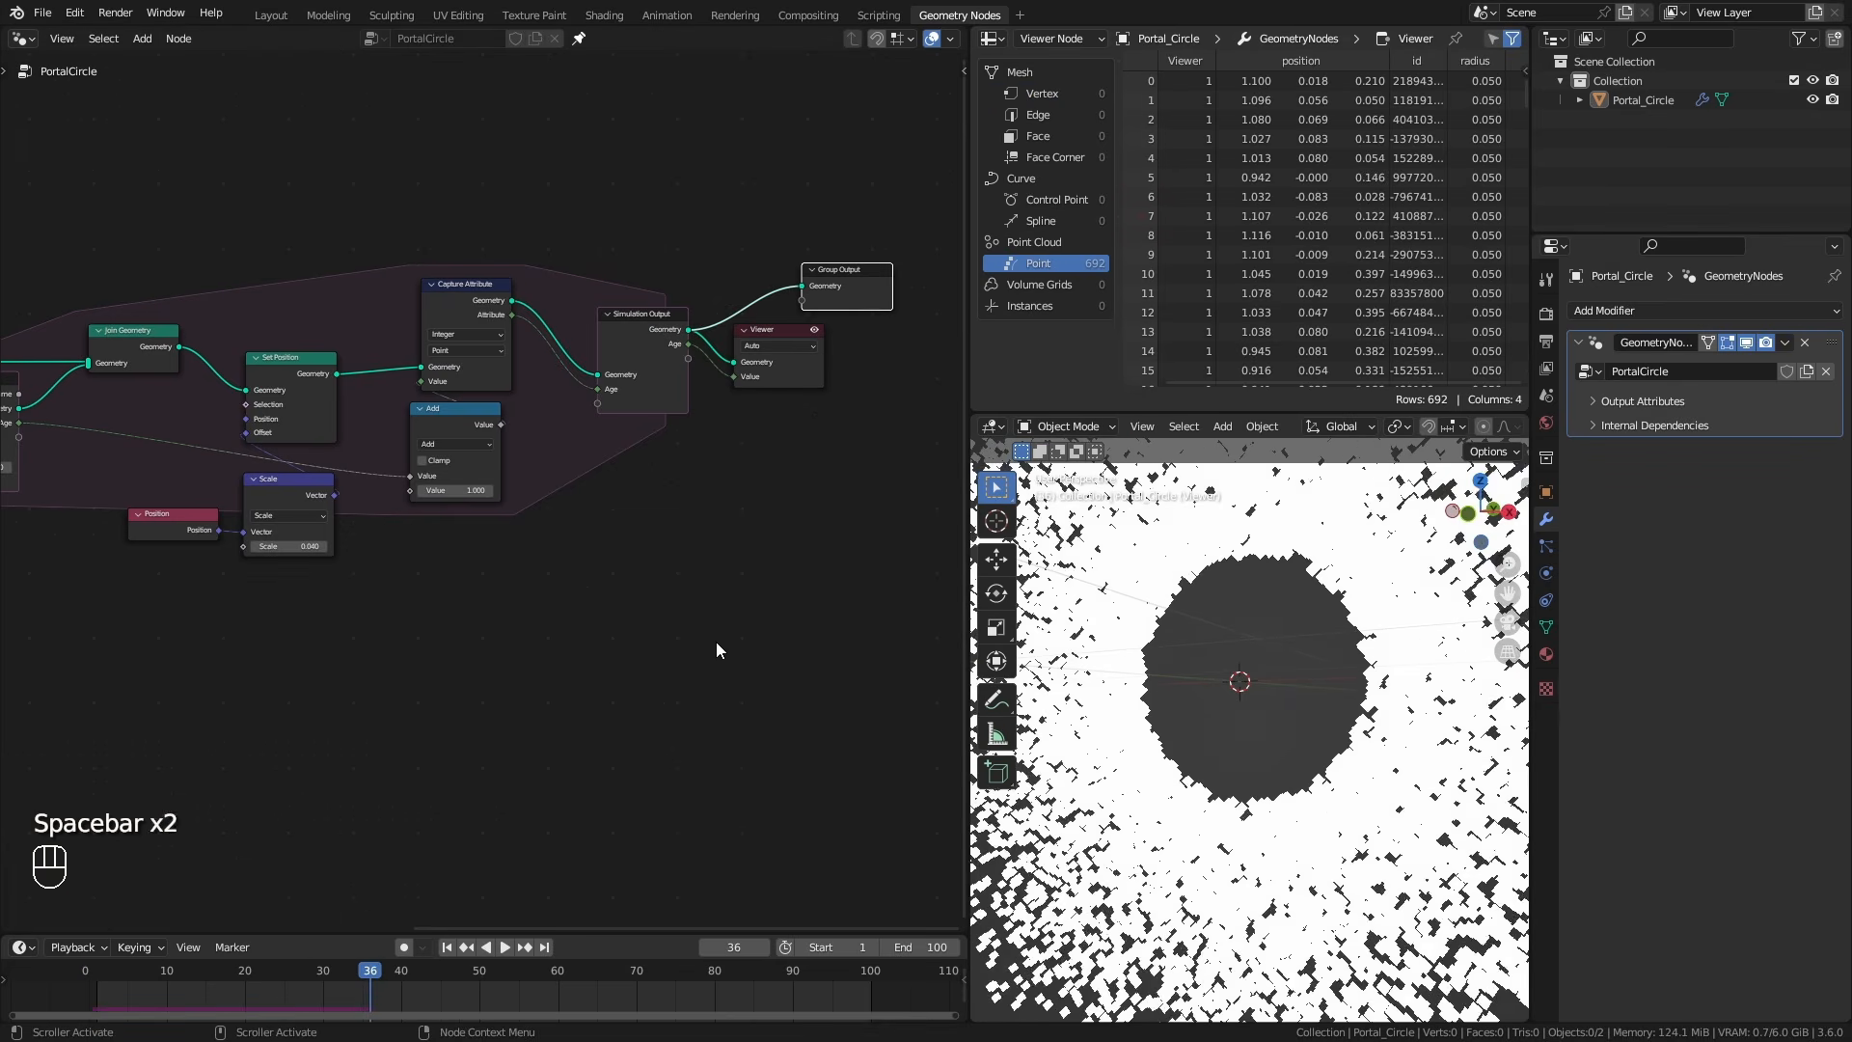
mouse_move(1525, 96)
left_mouse_down()
mouse_move(1530, 444)
mouse_move(1524, 112)
left_mouse_up()
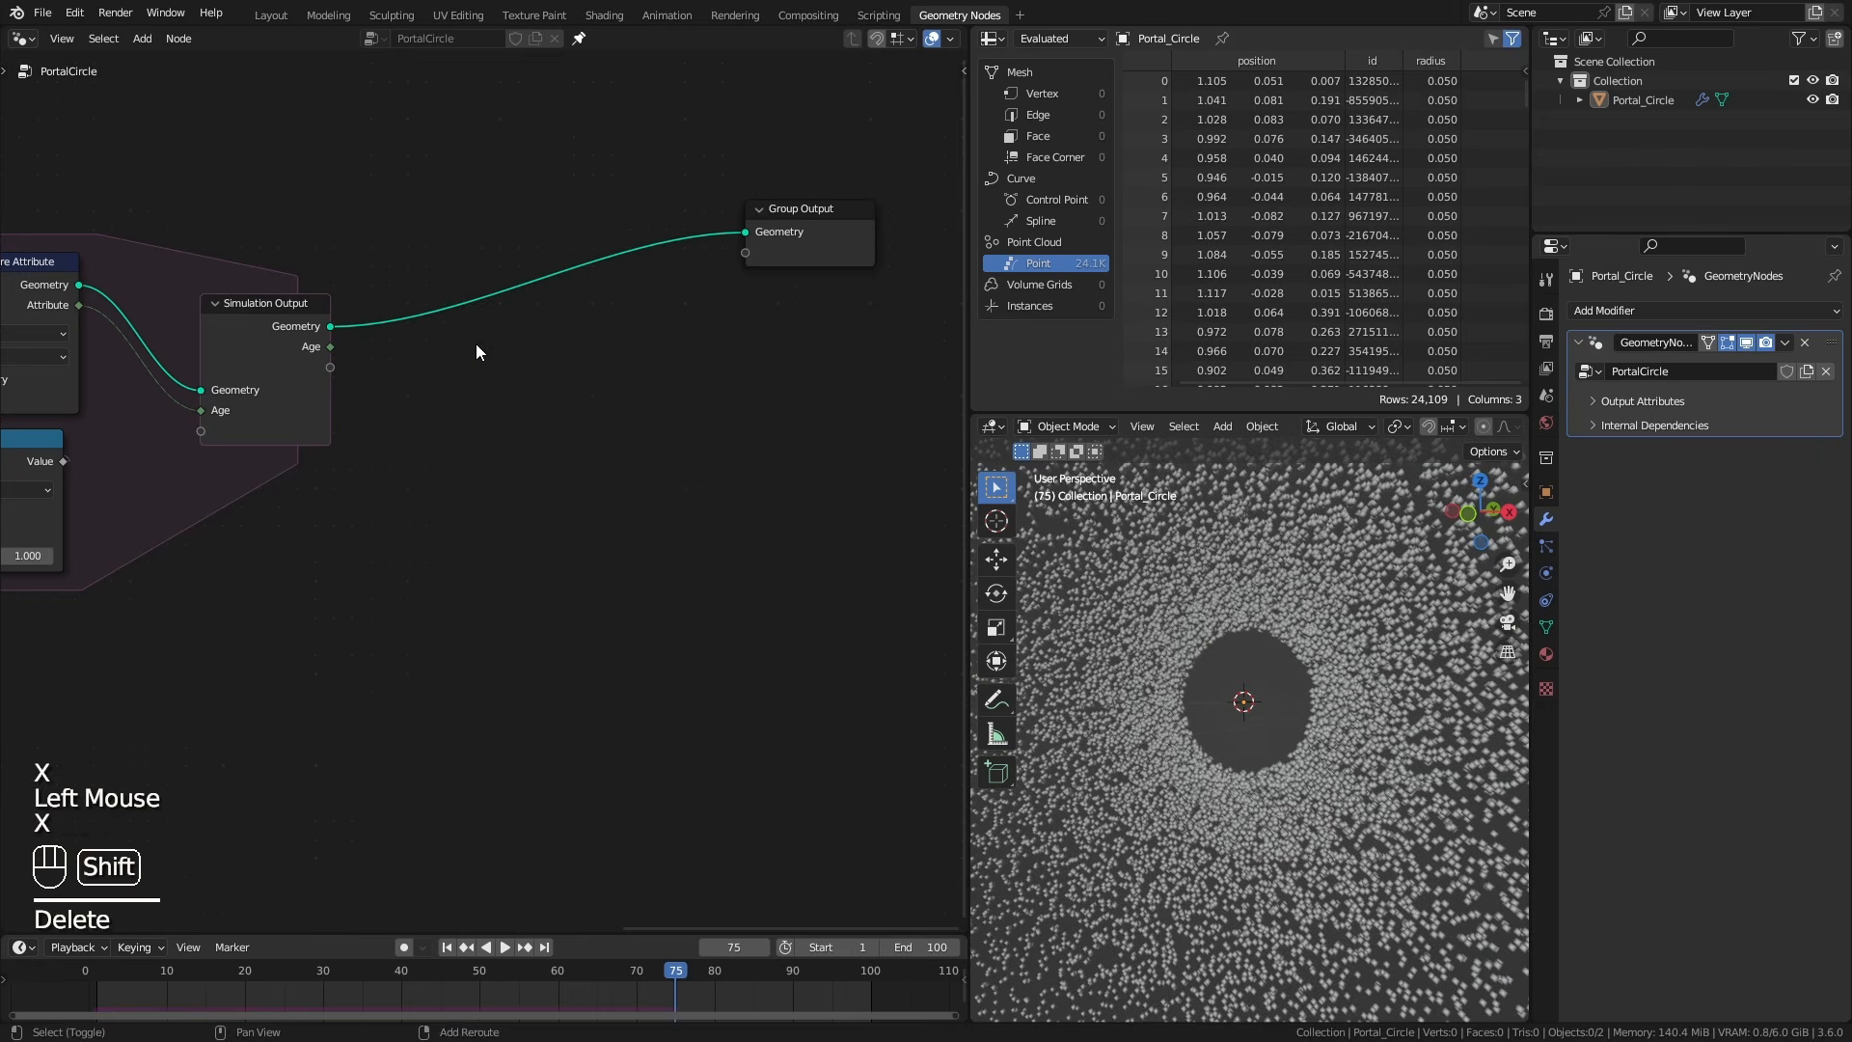
Insert a Delete Geometry node between Simulation Output and Group Output.
key("shift+a")
mouse_move(482, 433)
mouse_move(642, 502)
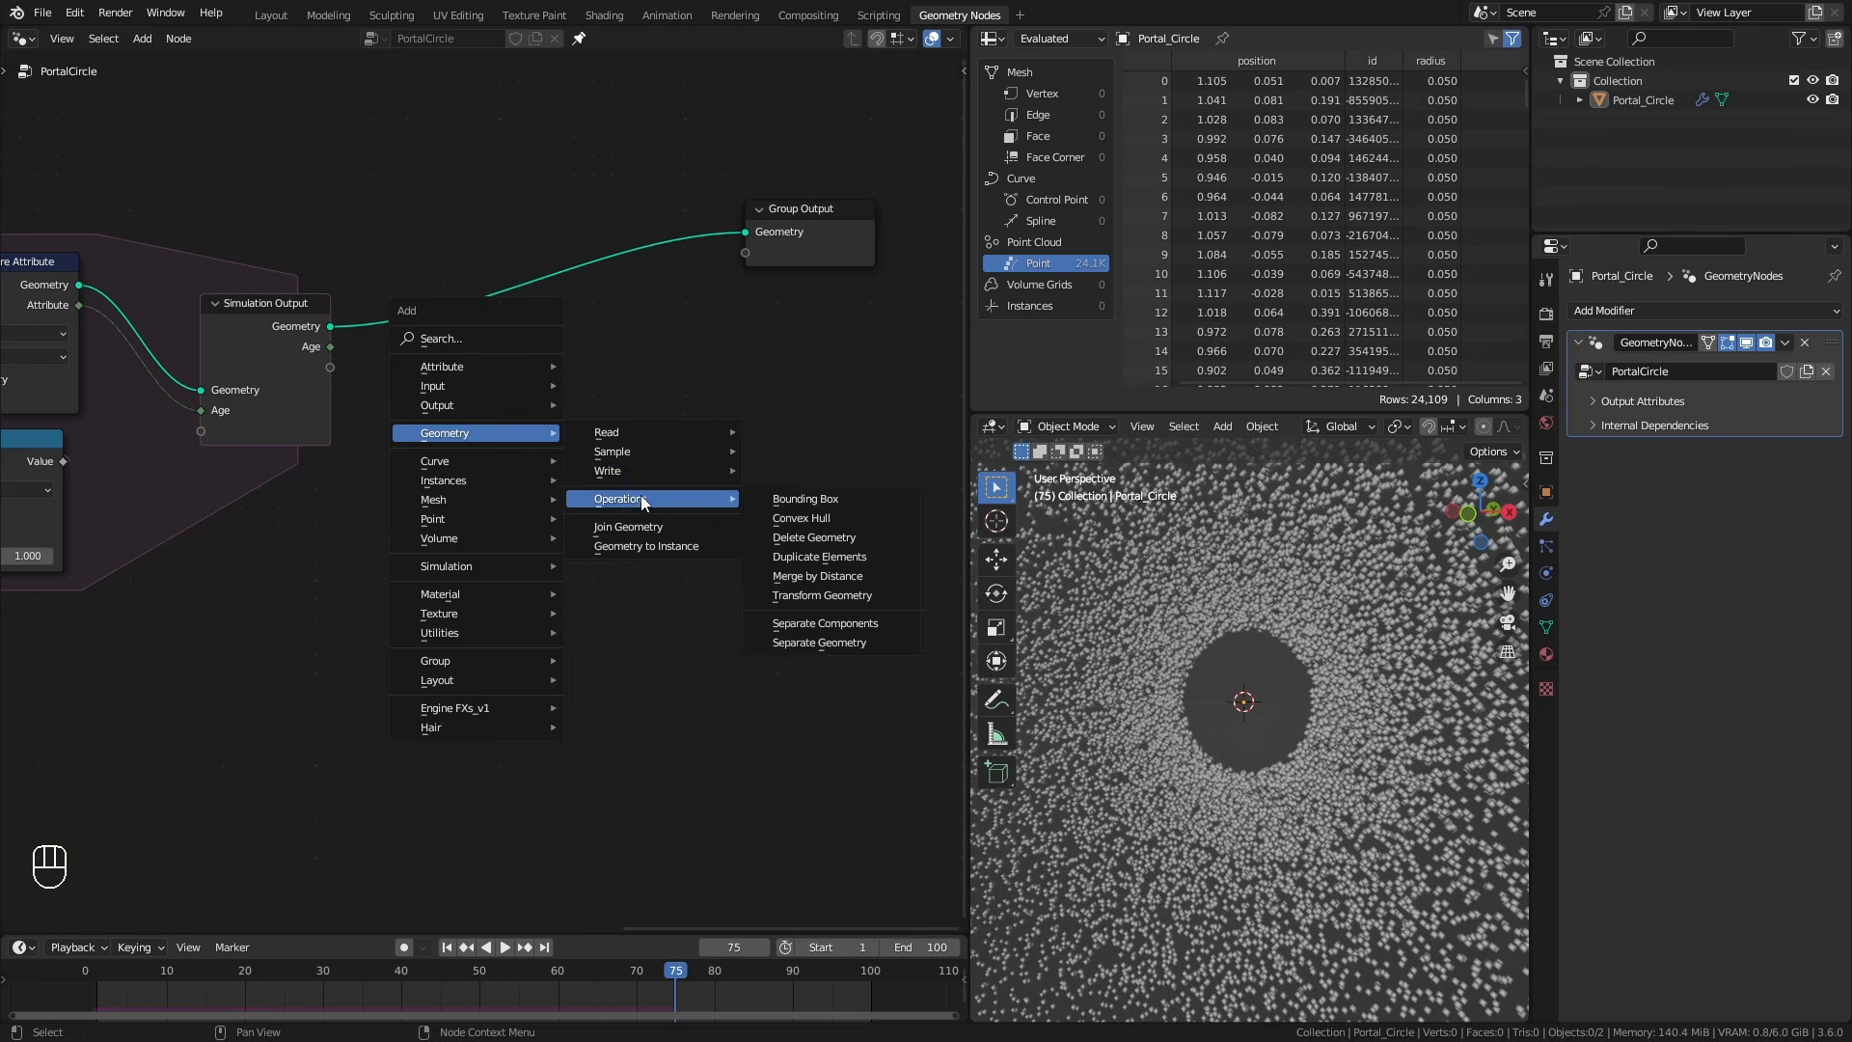
left_click(799, 546)
left_click(509, 247)
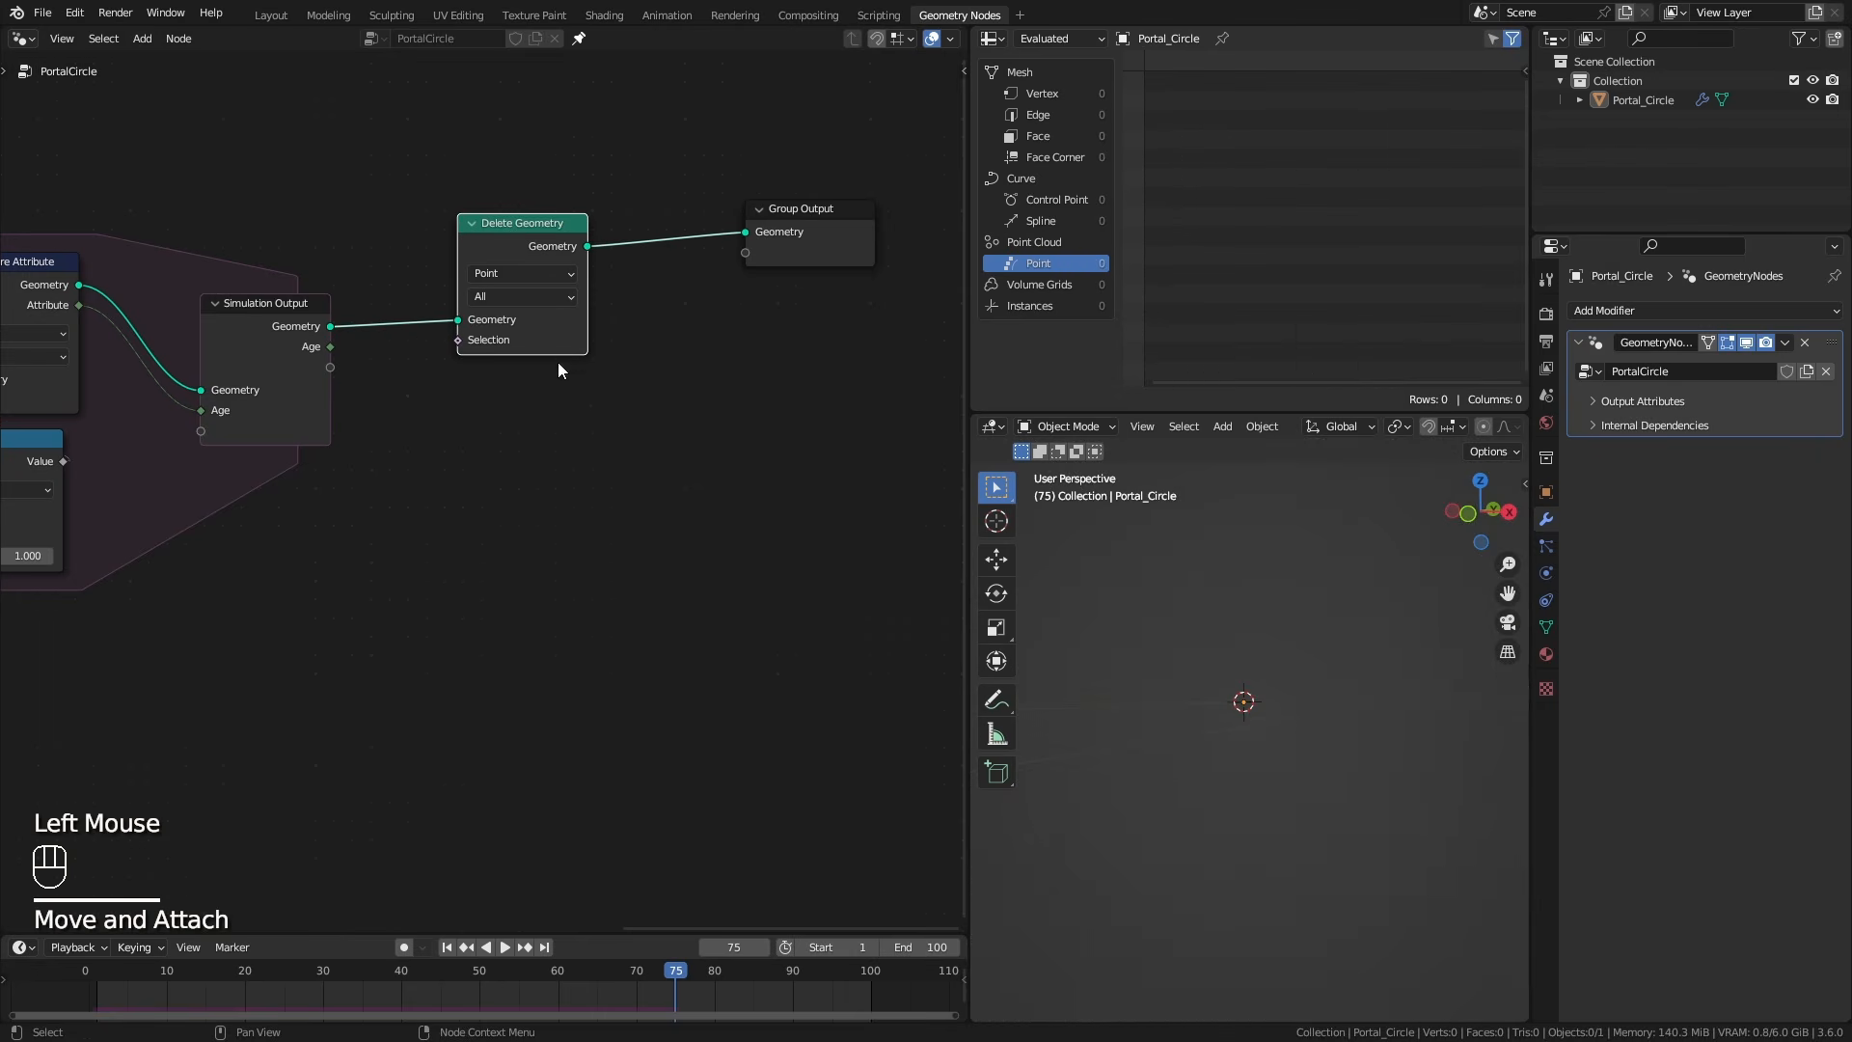
Drive Delete Geometry's Selection with an Integer Greater Than or Equal comparison of the Simulation Output's Age against 15.
left_click_drag(330, 346, 459, 542)
type("gre")
left_click(571, 597)
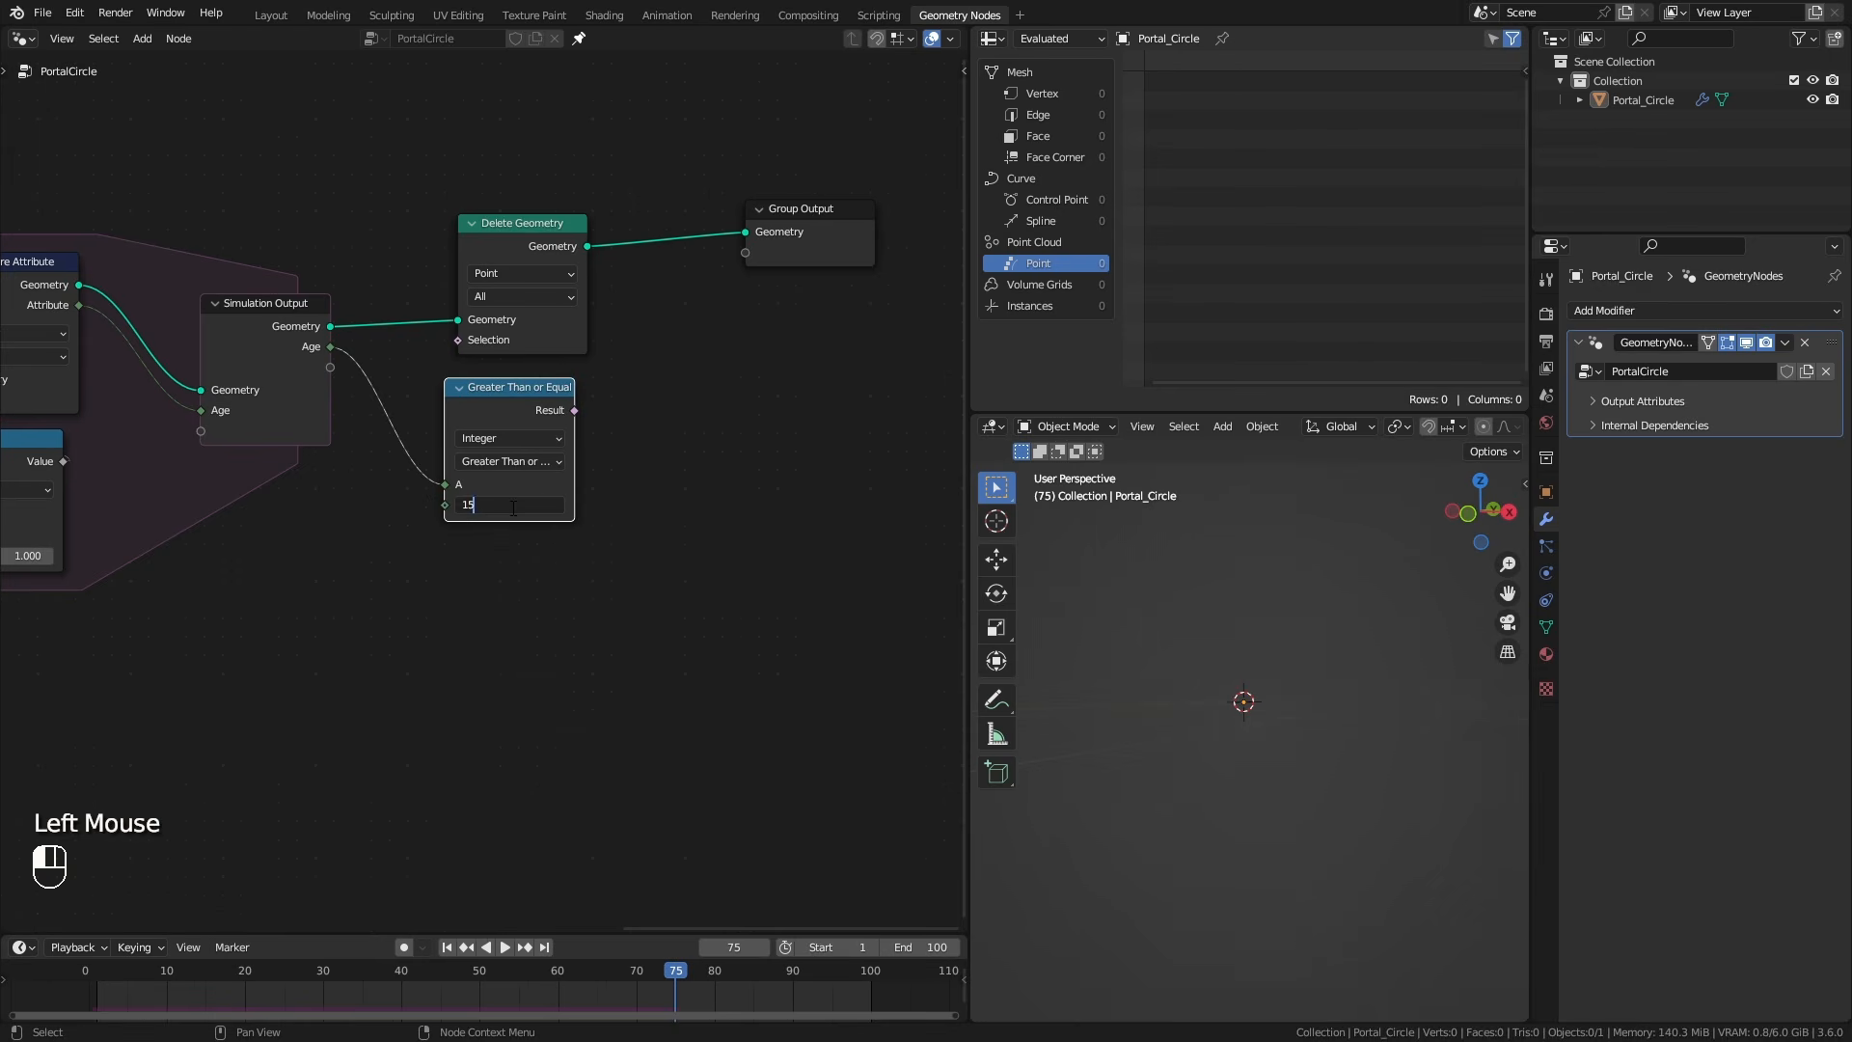
left_click_drag(576, 410, 654, 336)
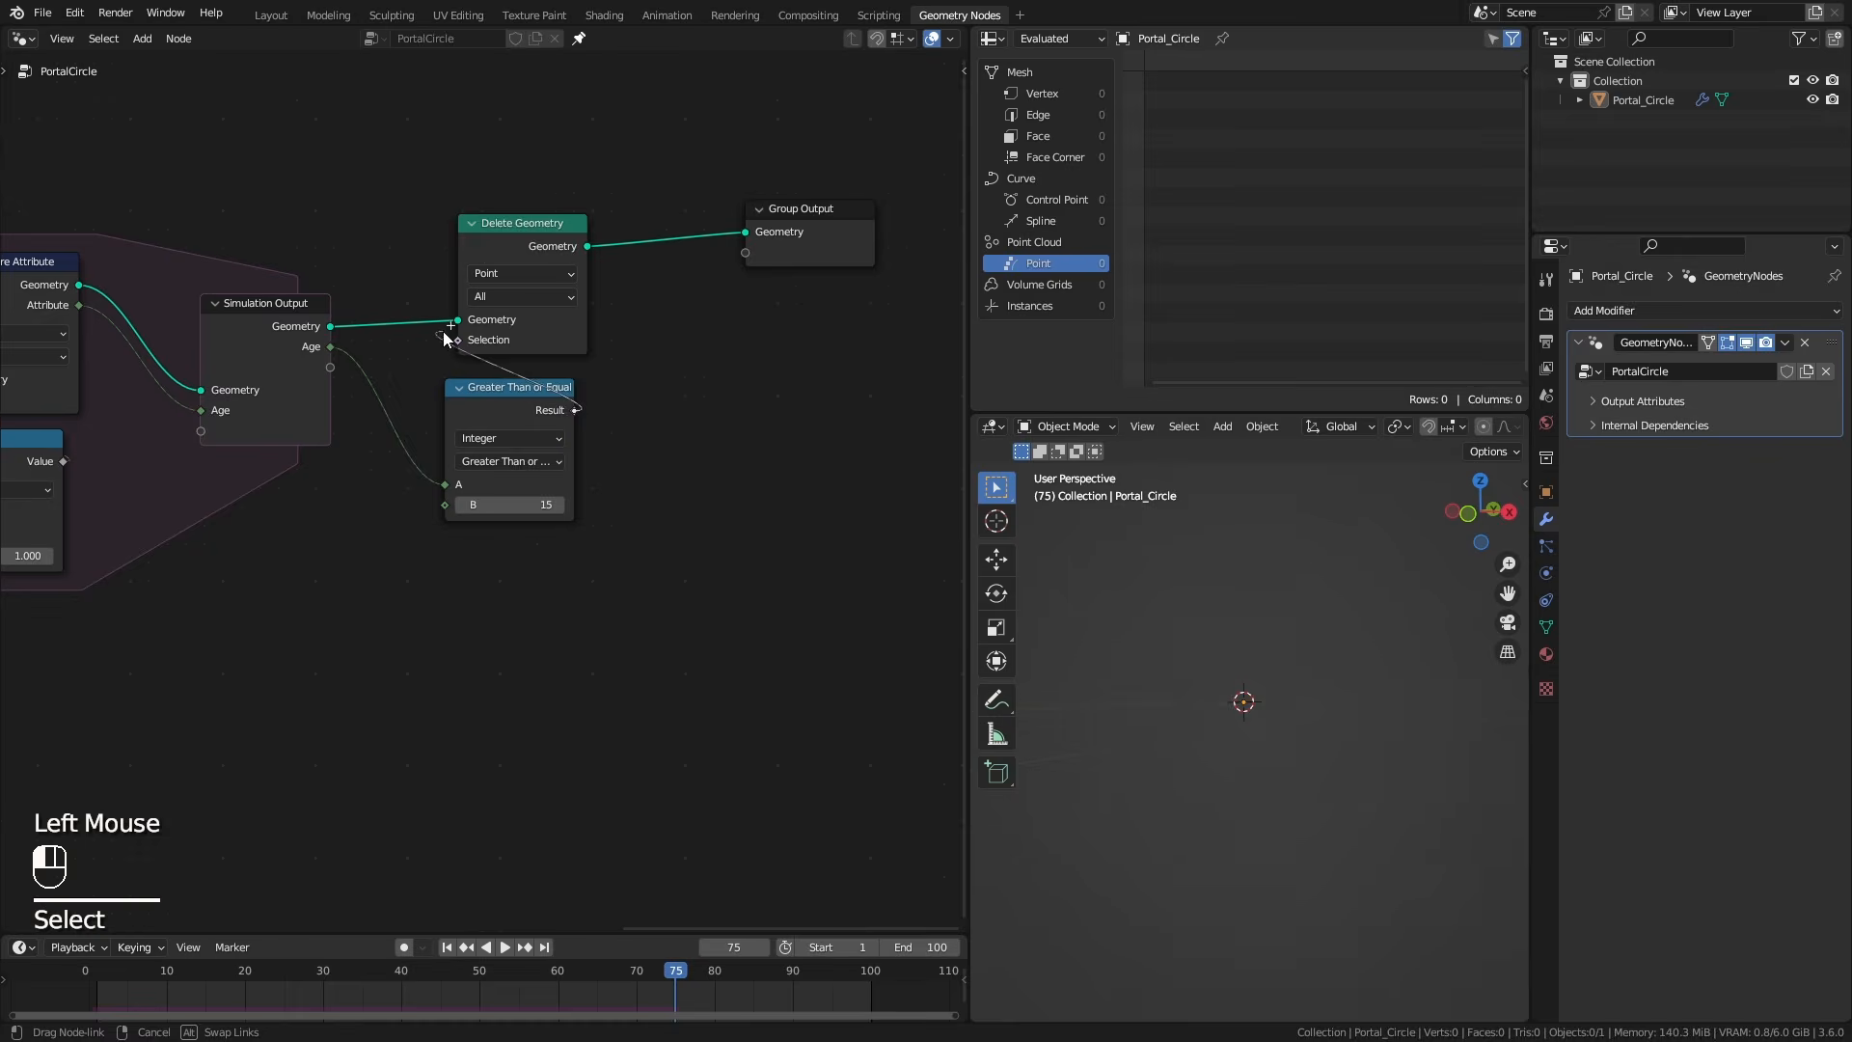
left_click_drag(445, 337, 459, 334)
left_click(525, 442)
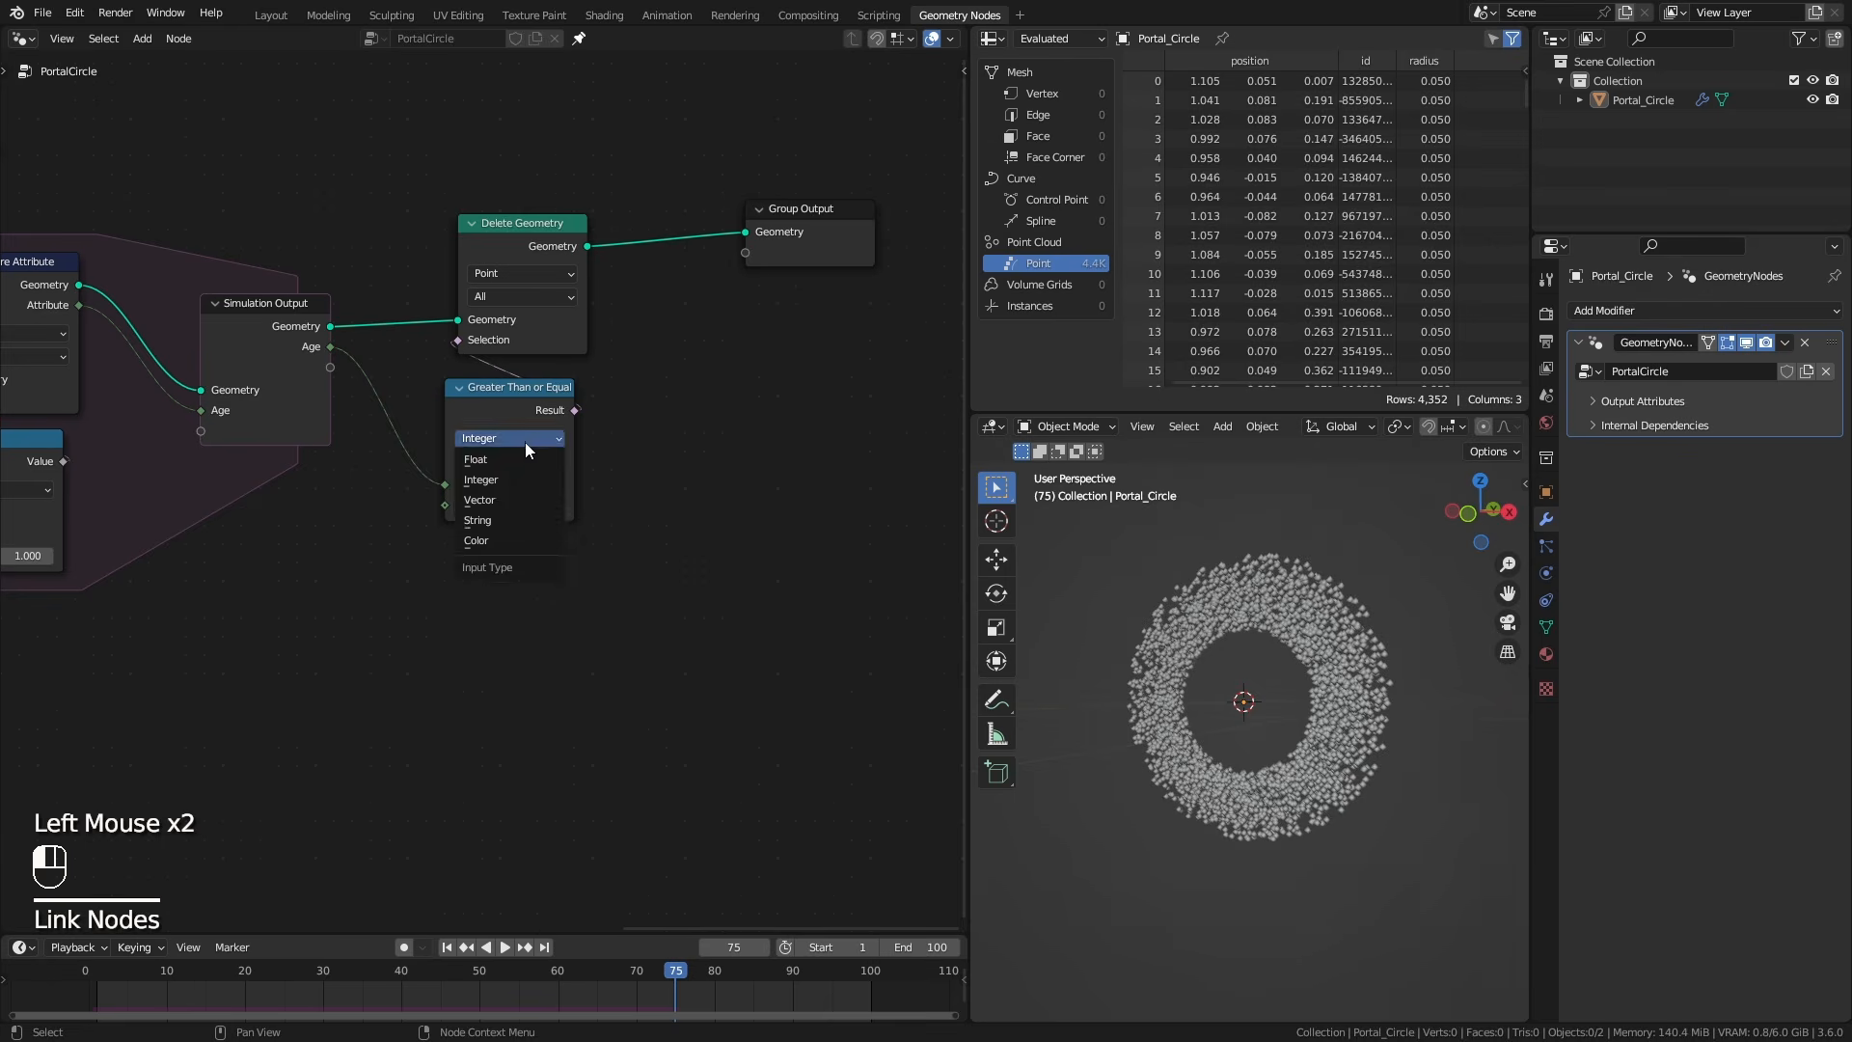
Replay the simulation from the first frame and examine the ring with old points deleted.
left_click(447, 947)
key("space")
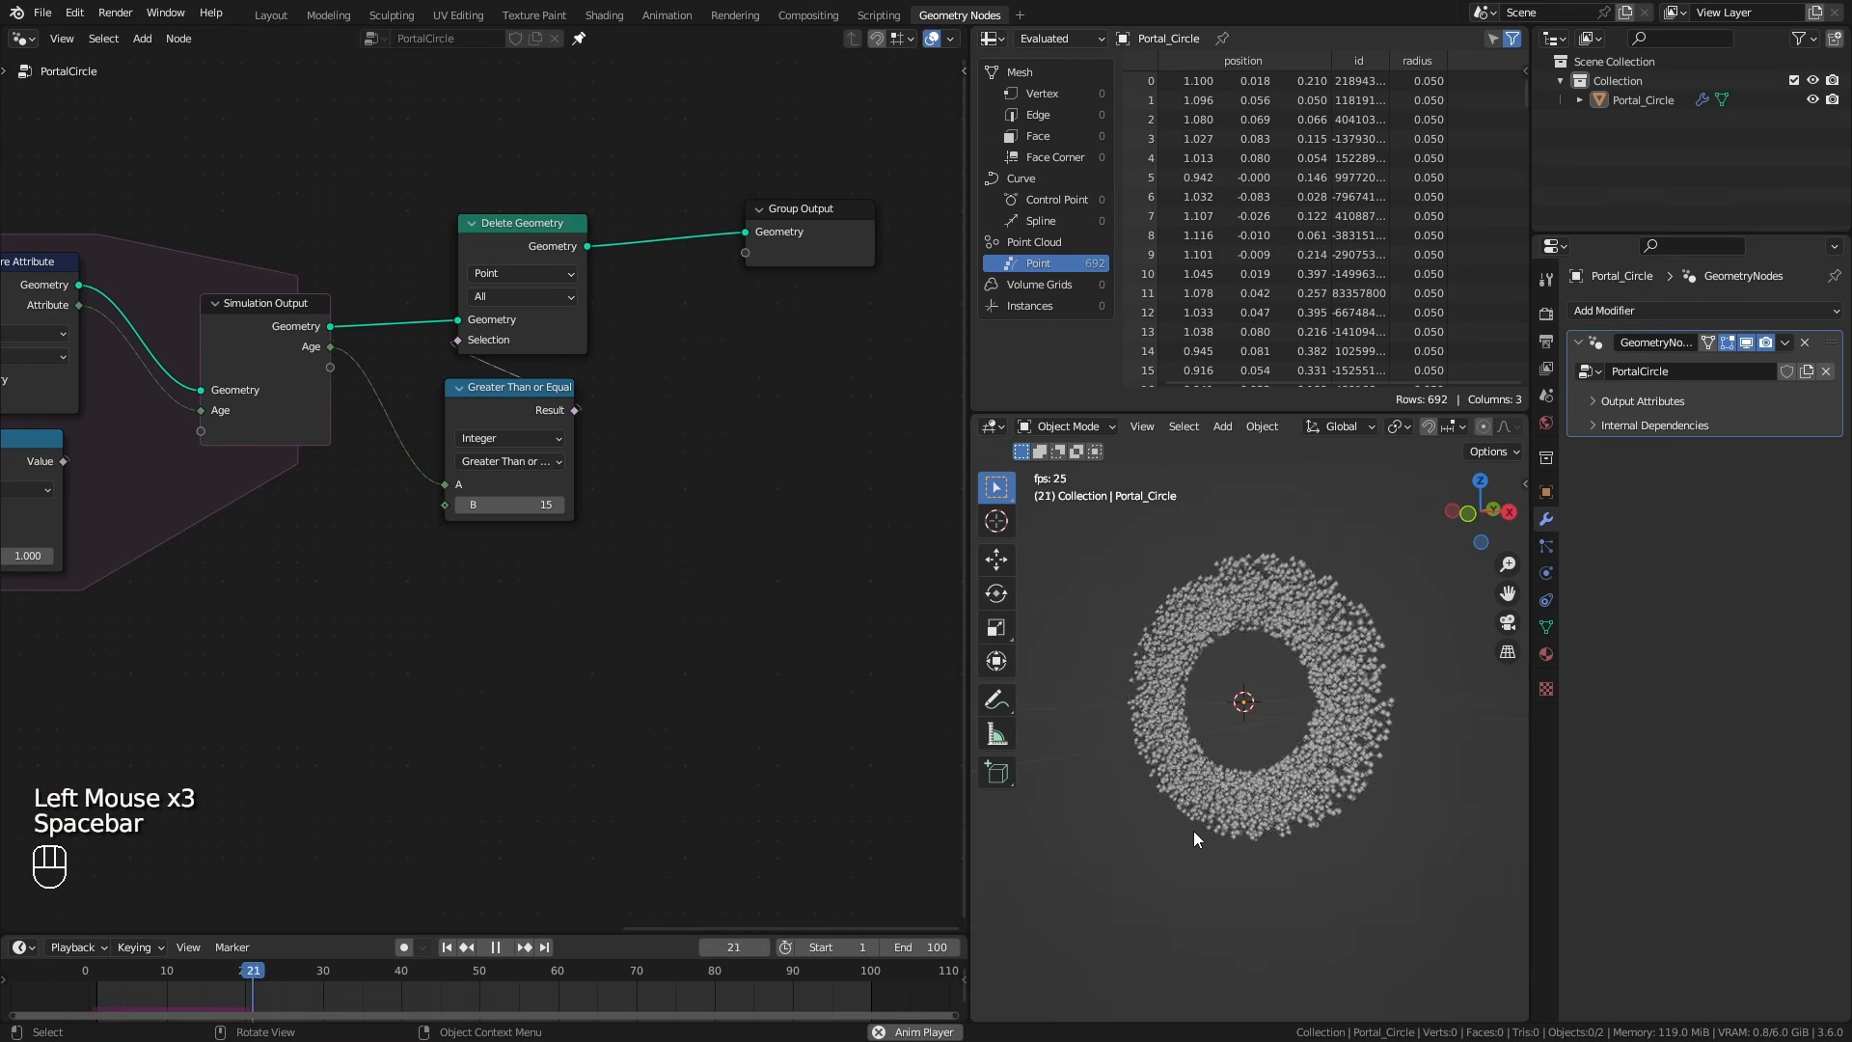
middle_click_drag(1189, 791, 1275, 807)
key("space")
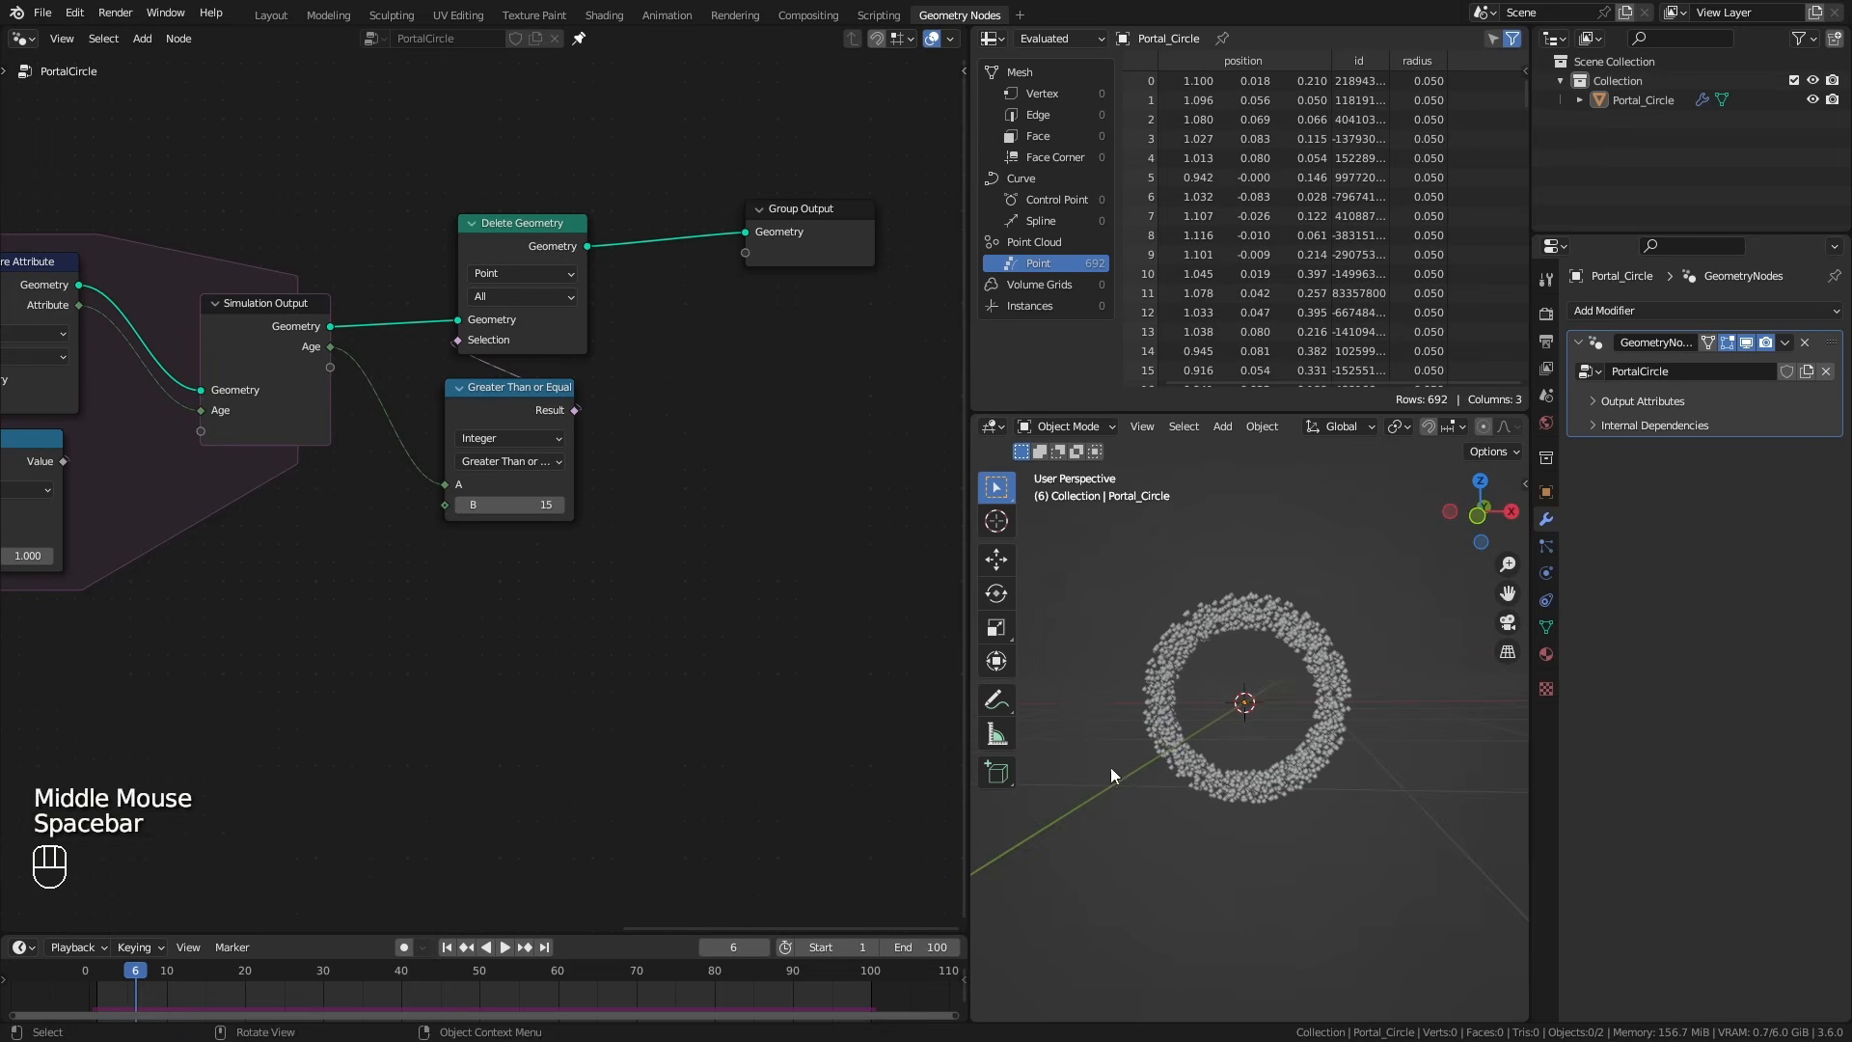
Feed the comparison's B input with an Integer Random Value node, Min 12 and Max 20.
middle_click_drag(563, 651, 545, 620, "ctrl")
left_click_drag(440, 505, 581, 638)
type("ran")
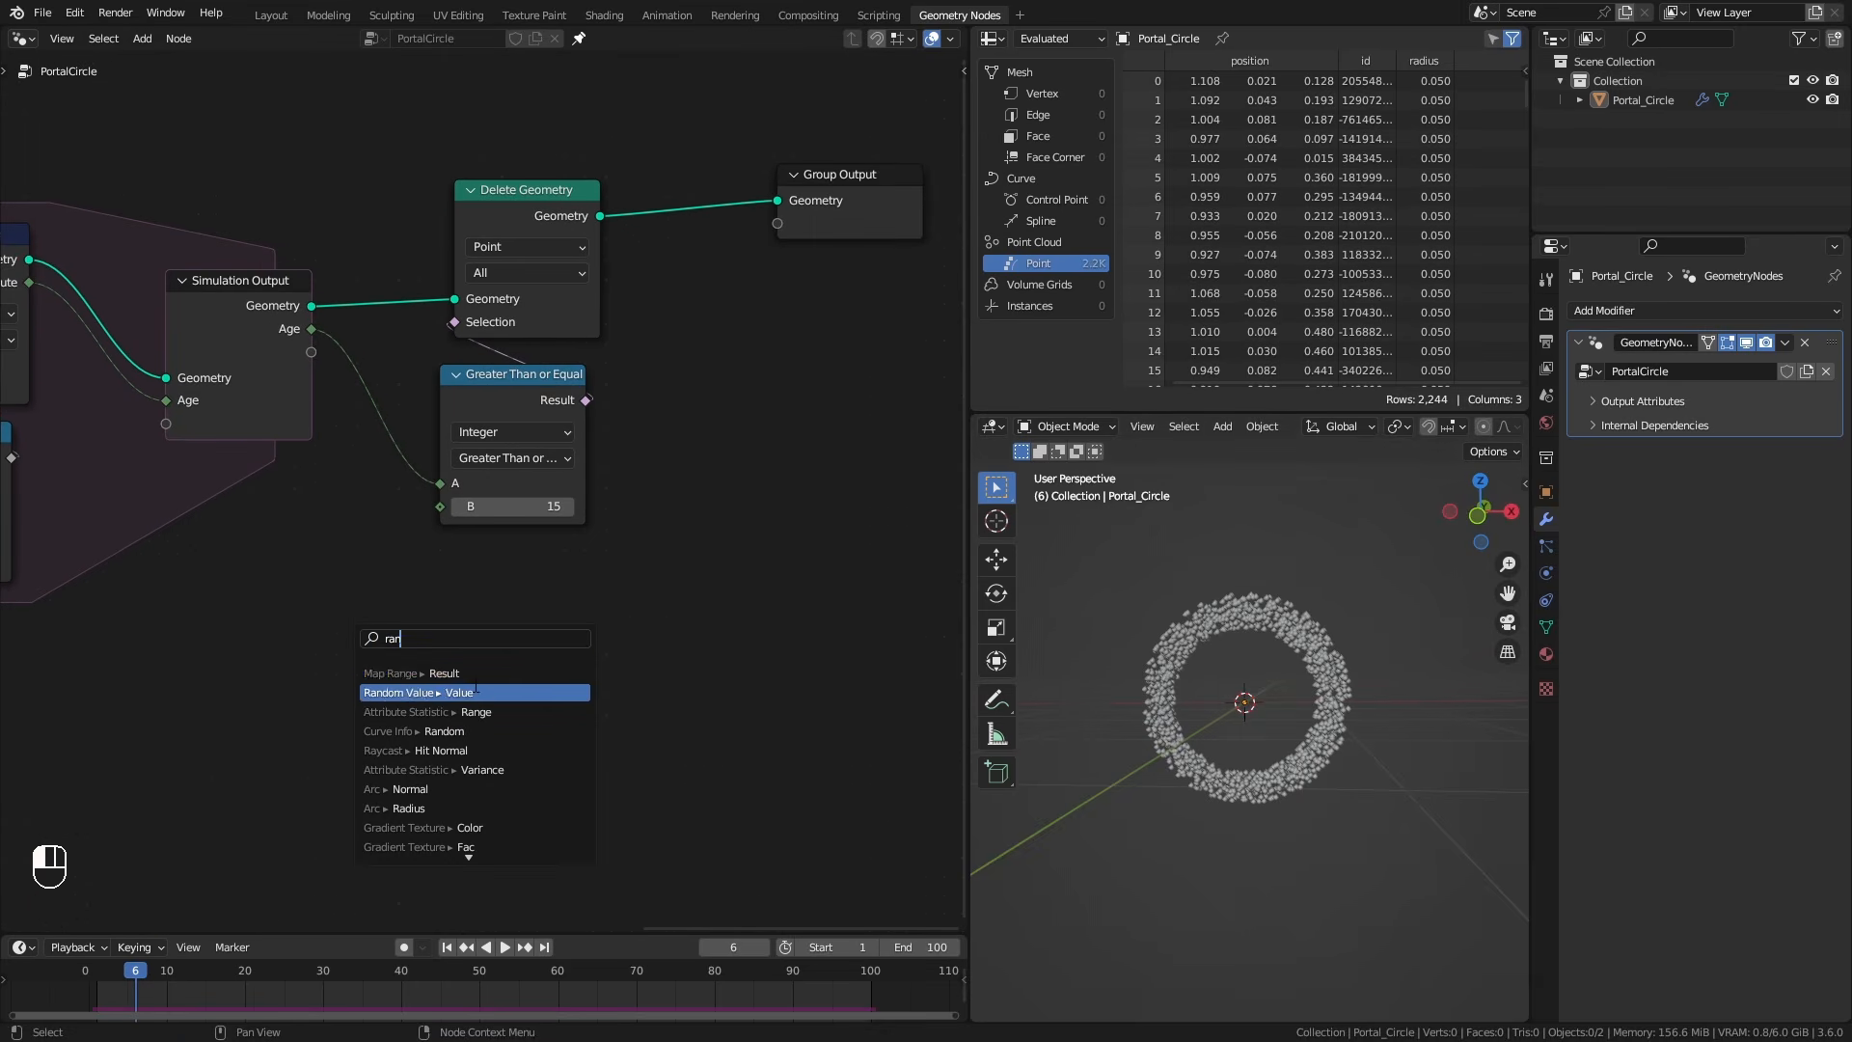
left_click(475, 689)
left_click(518, 656)
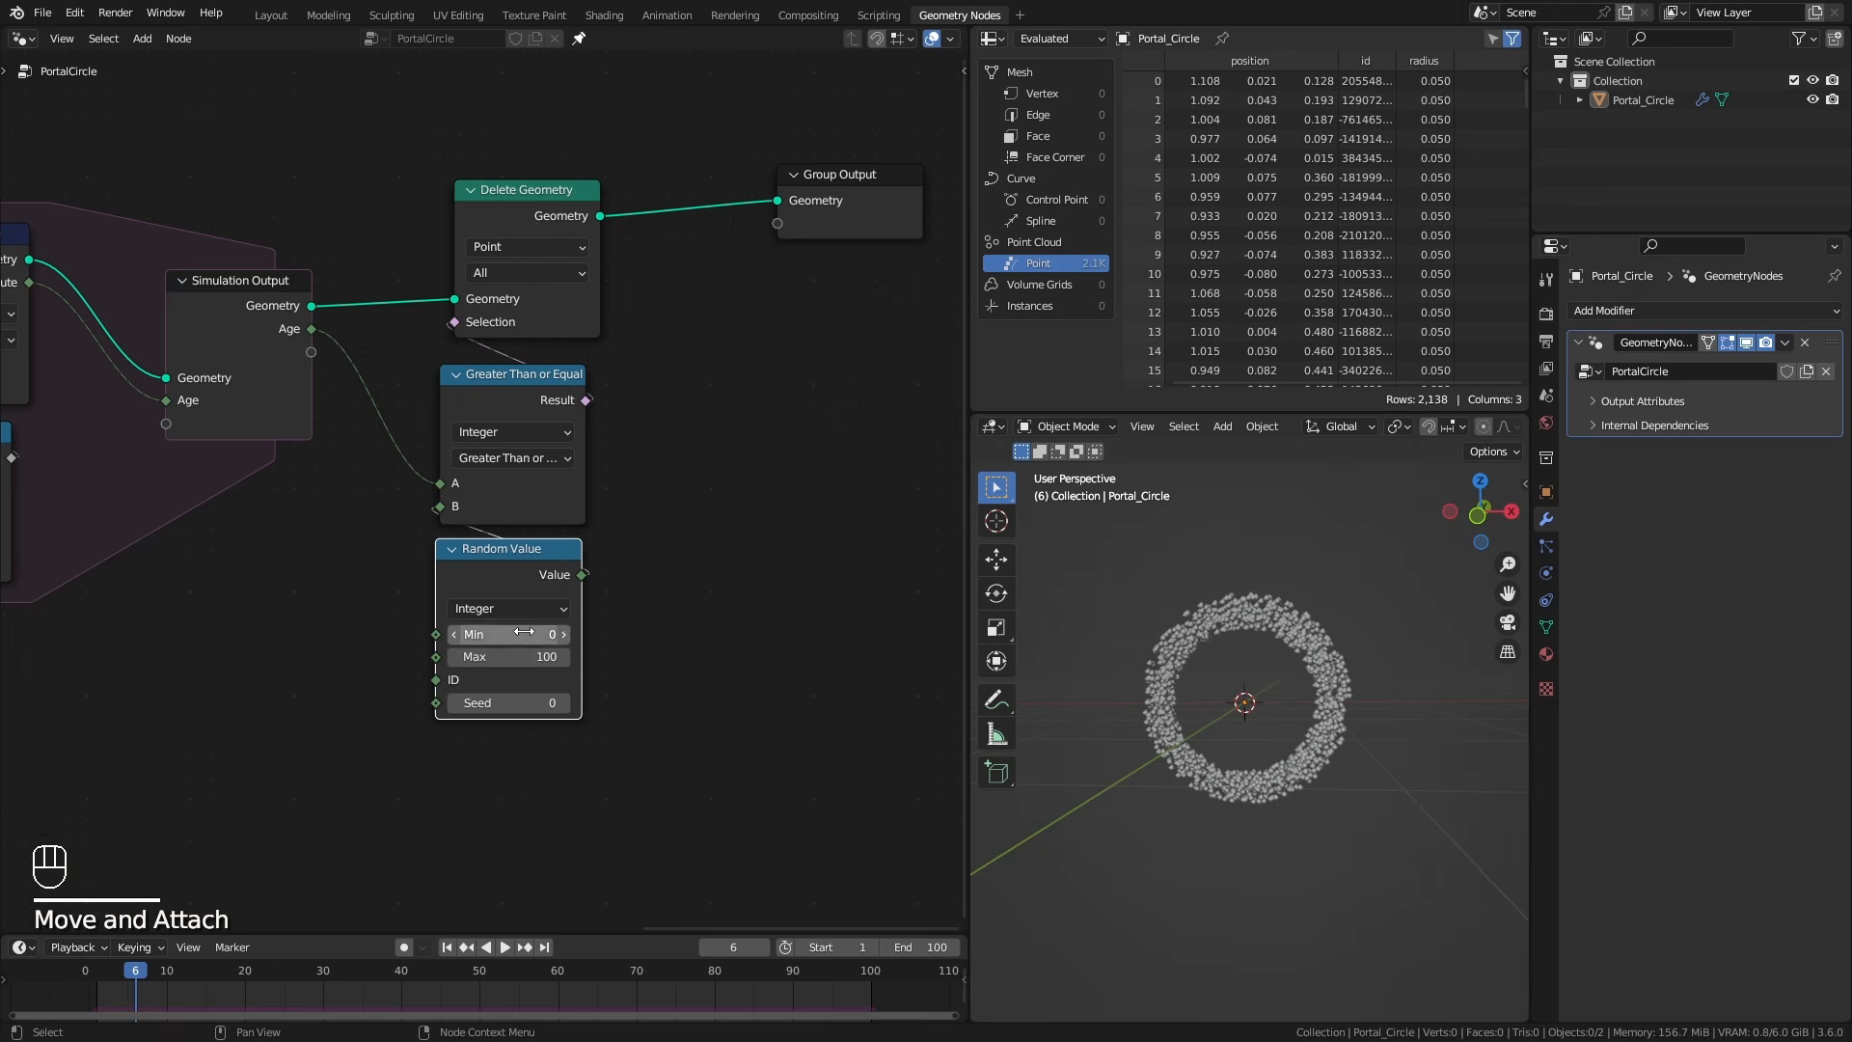
left_click(523, 634)
type("12")
left_click(537, 657)
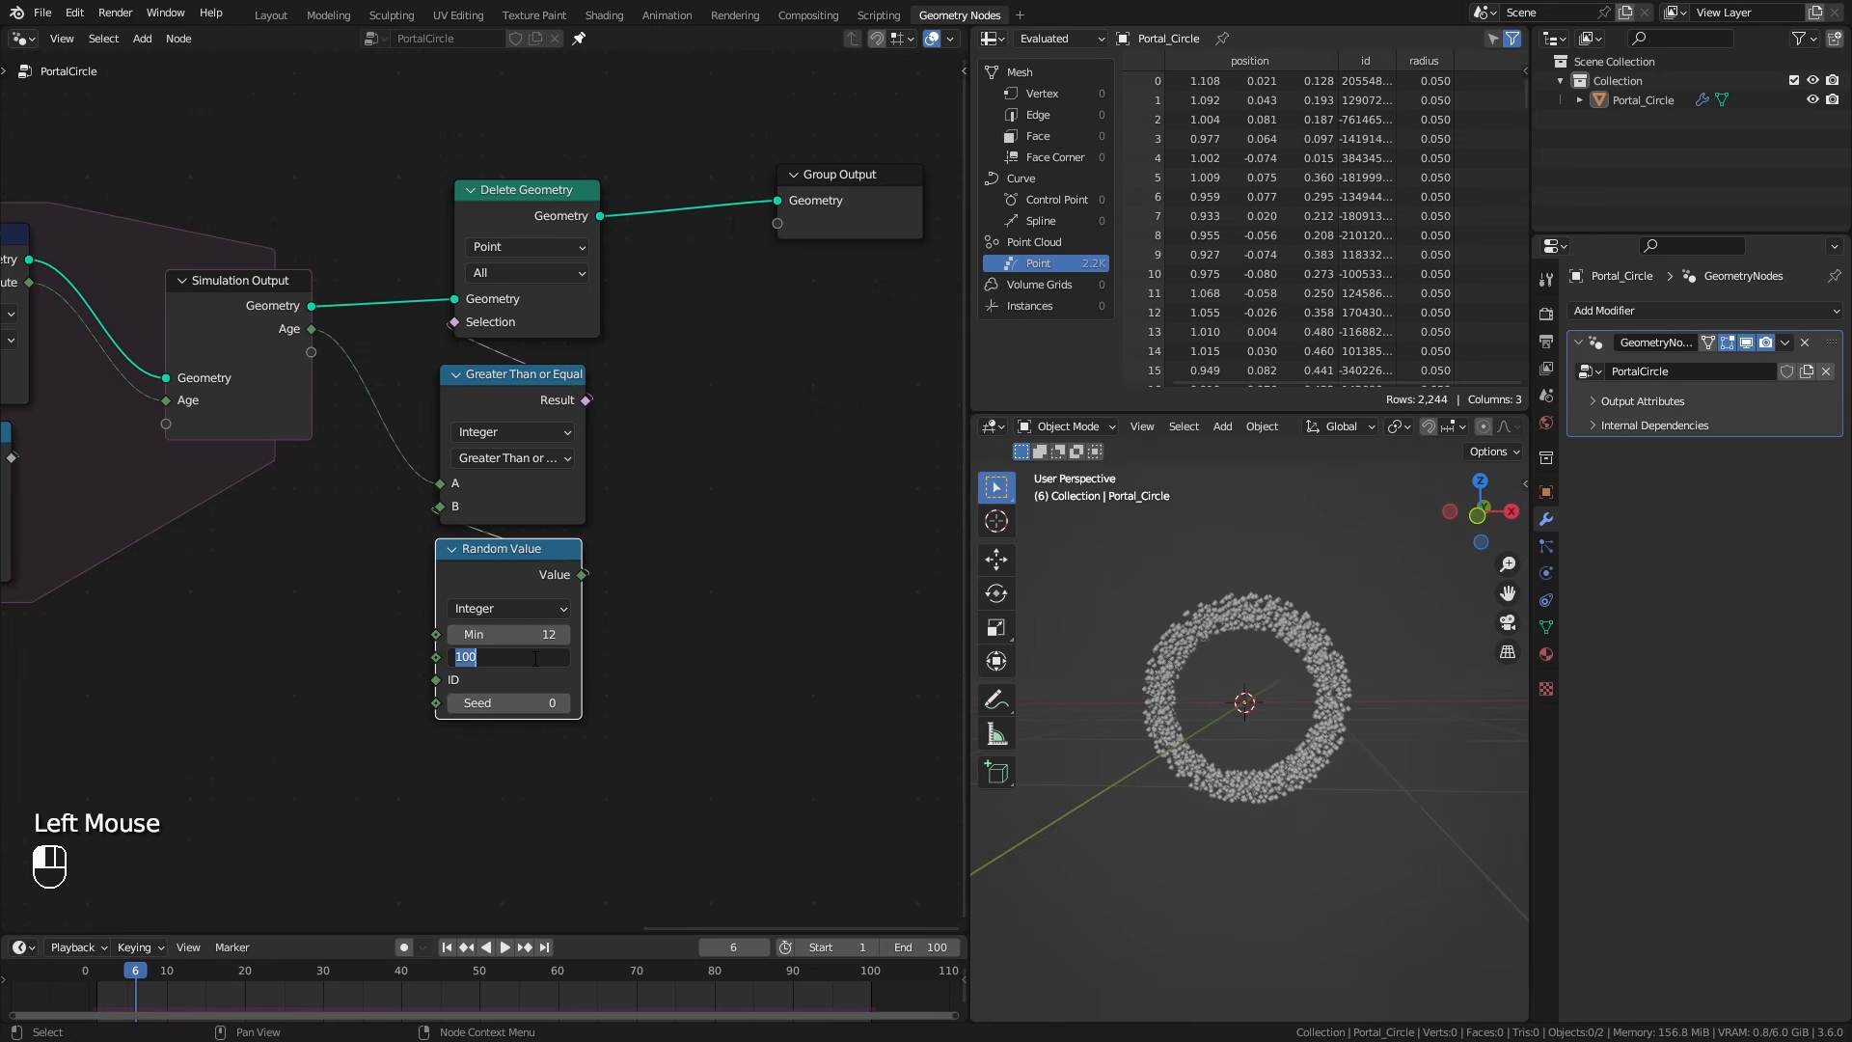
left_click(1103, 809)
Play the simulation and inspect the ring's uneven outer edge from several angles.
key("space")
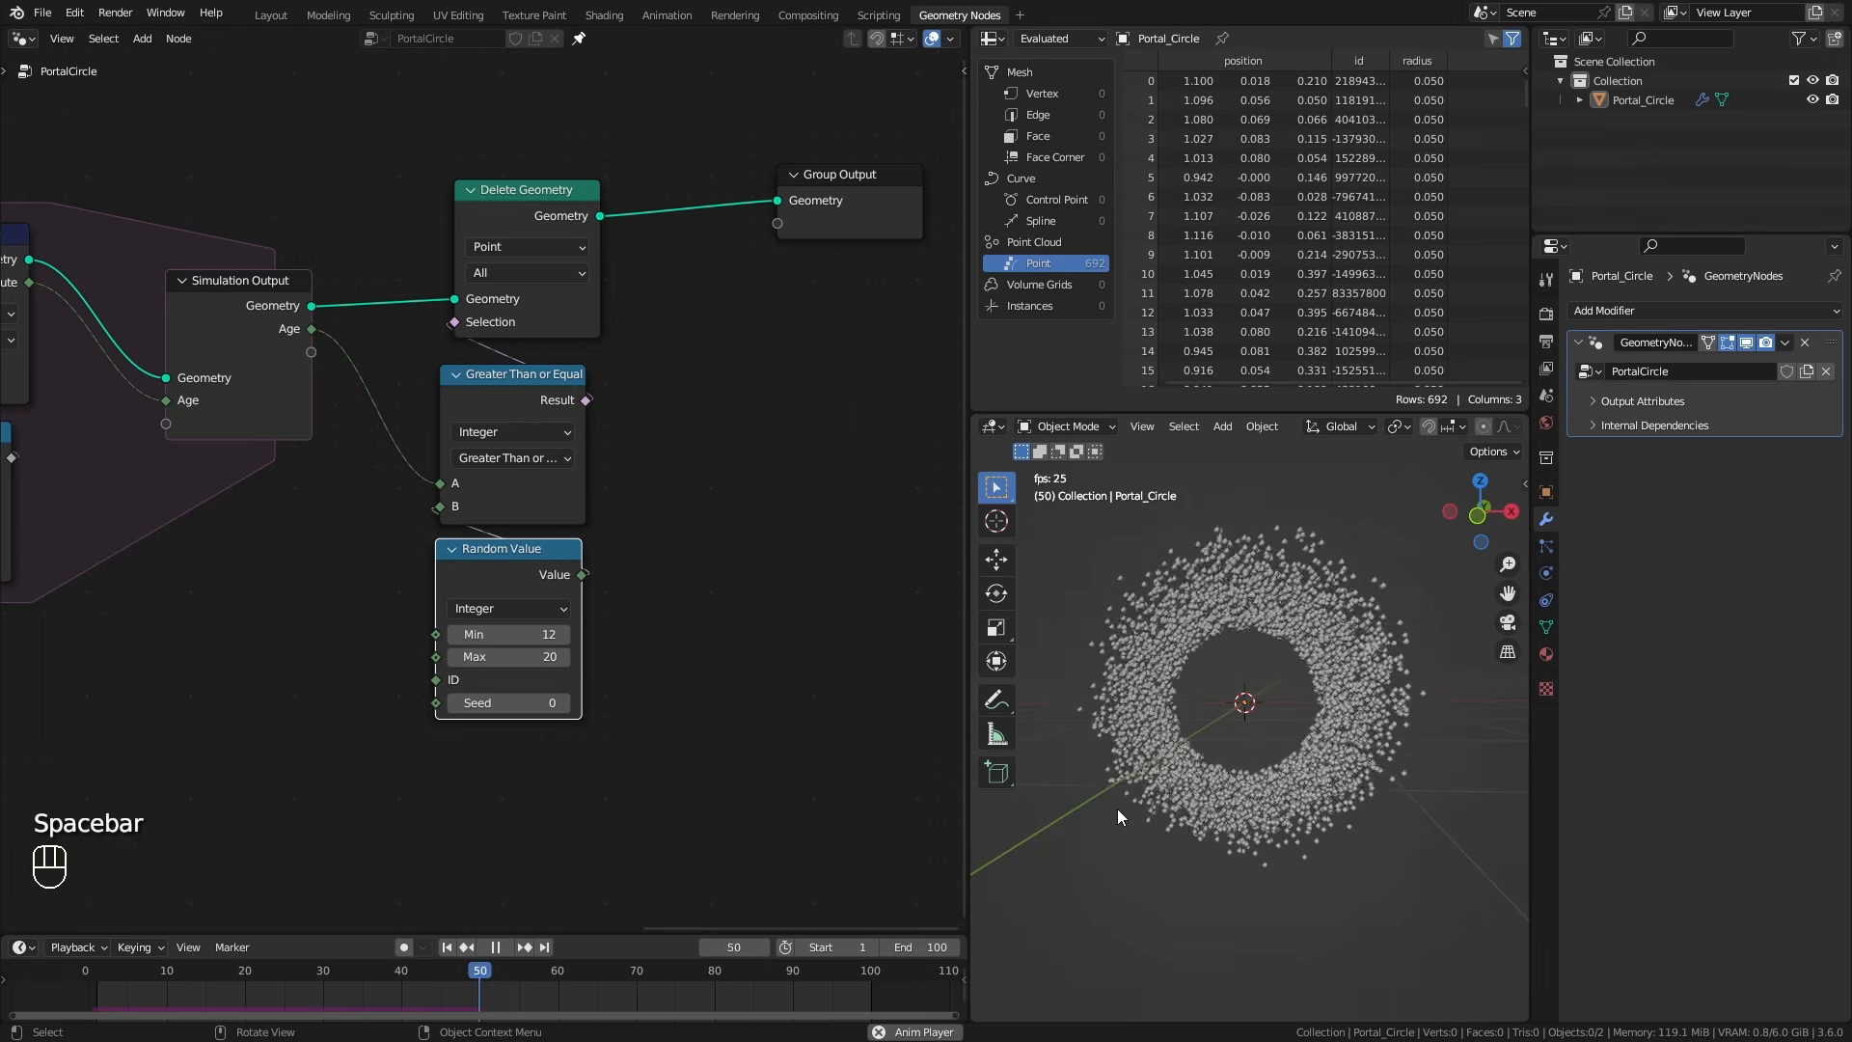
mouse_move(1244, 815)
middle_mouse_down()
mouse_move(1294, 826)
mouse_move(1252, 833)
middle_mouse_up()
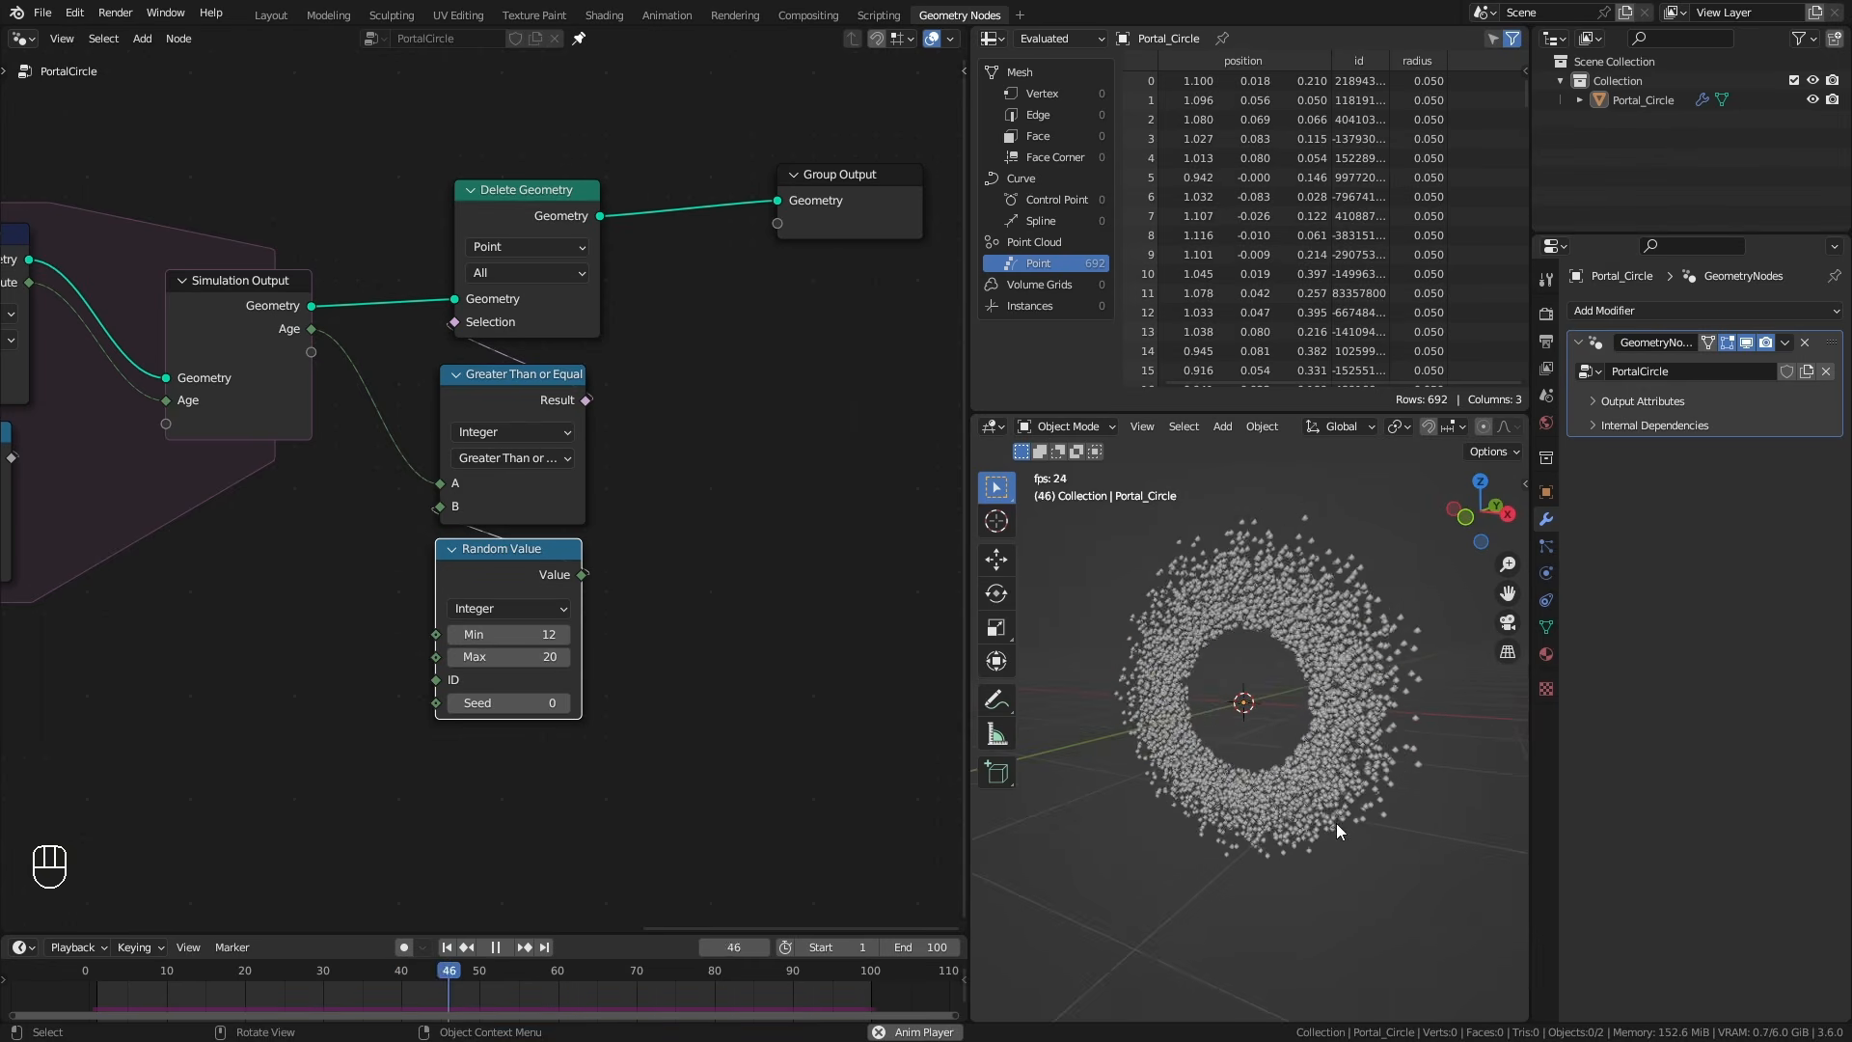
key("space")
mouse_move(1369, 812)
middle_mouse_down()
mouse_move(1226, 820)
mouse_move(1370, 804)
middle_mouse_up()
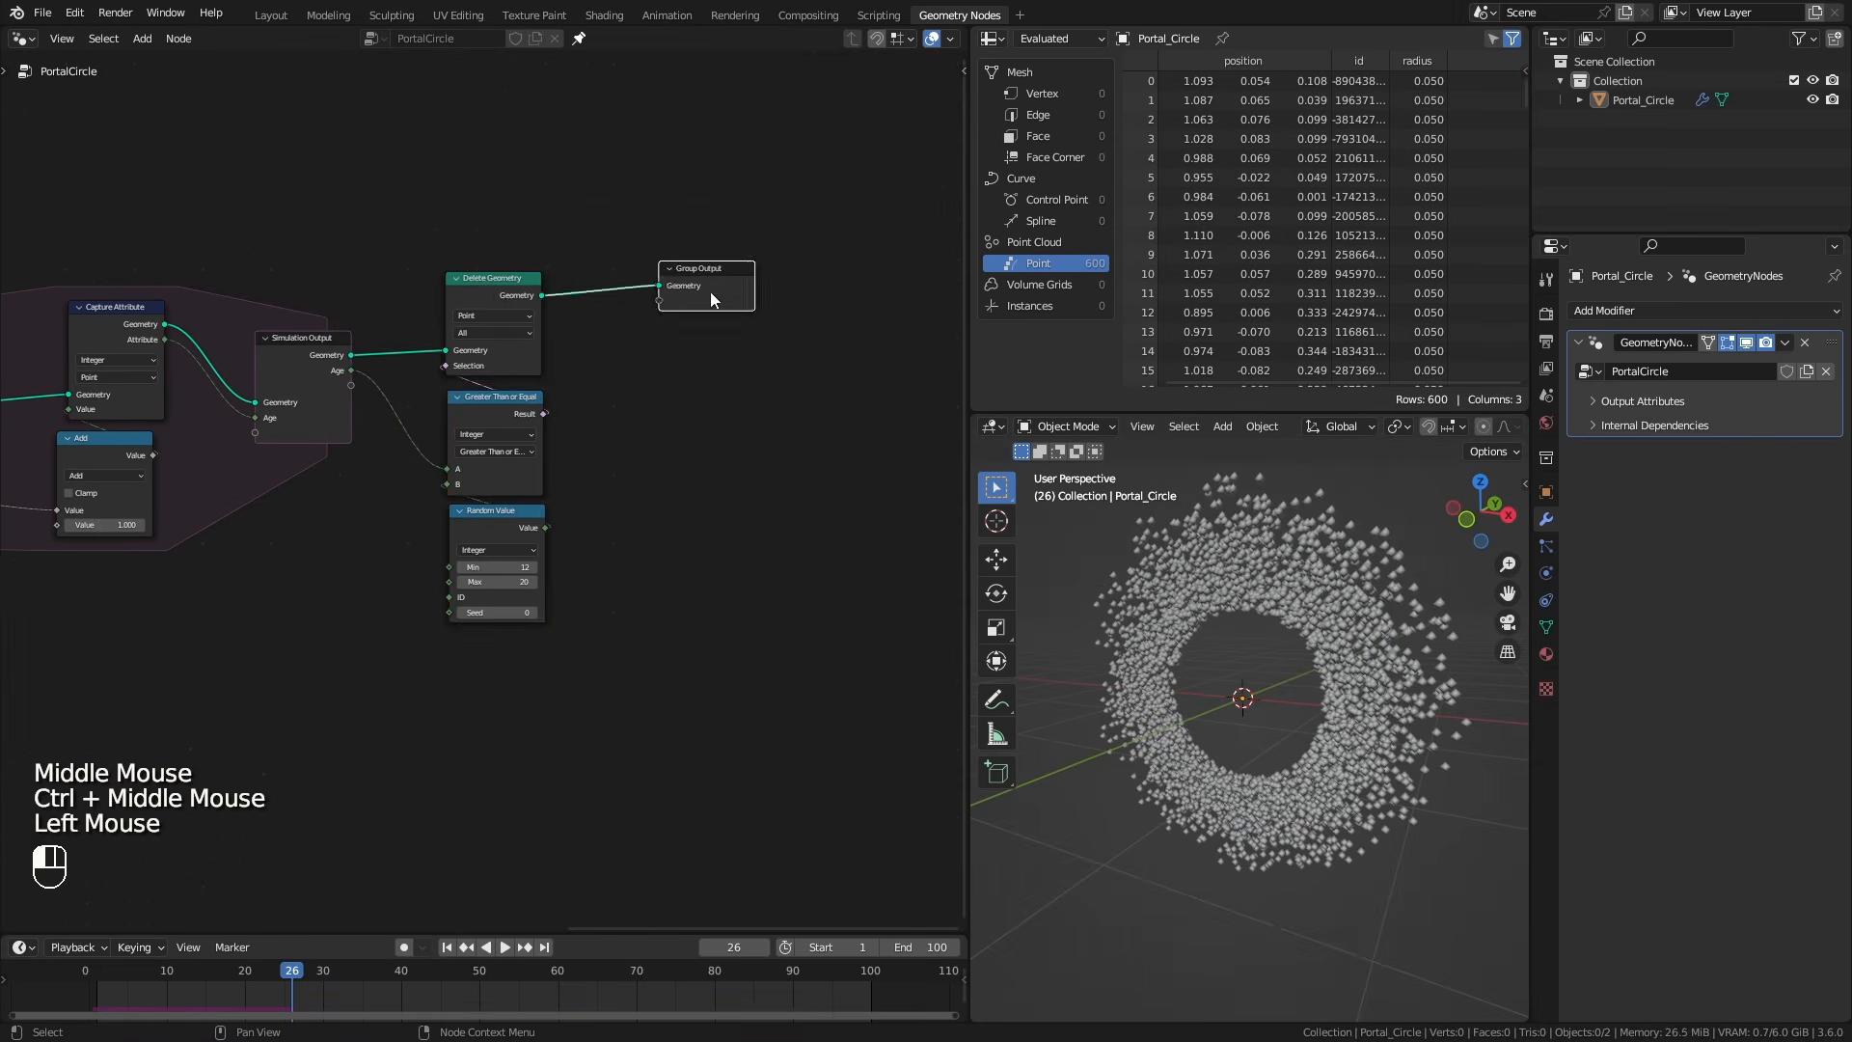
Frame the Delete Geometry, comparison and Random Value nodes together and label the frame "Kill Particles".
left_click_drag(710, 292, 959, 290)
left_click_drag(405, 172, 907, 698)
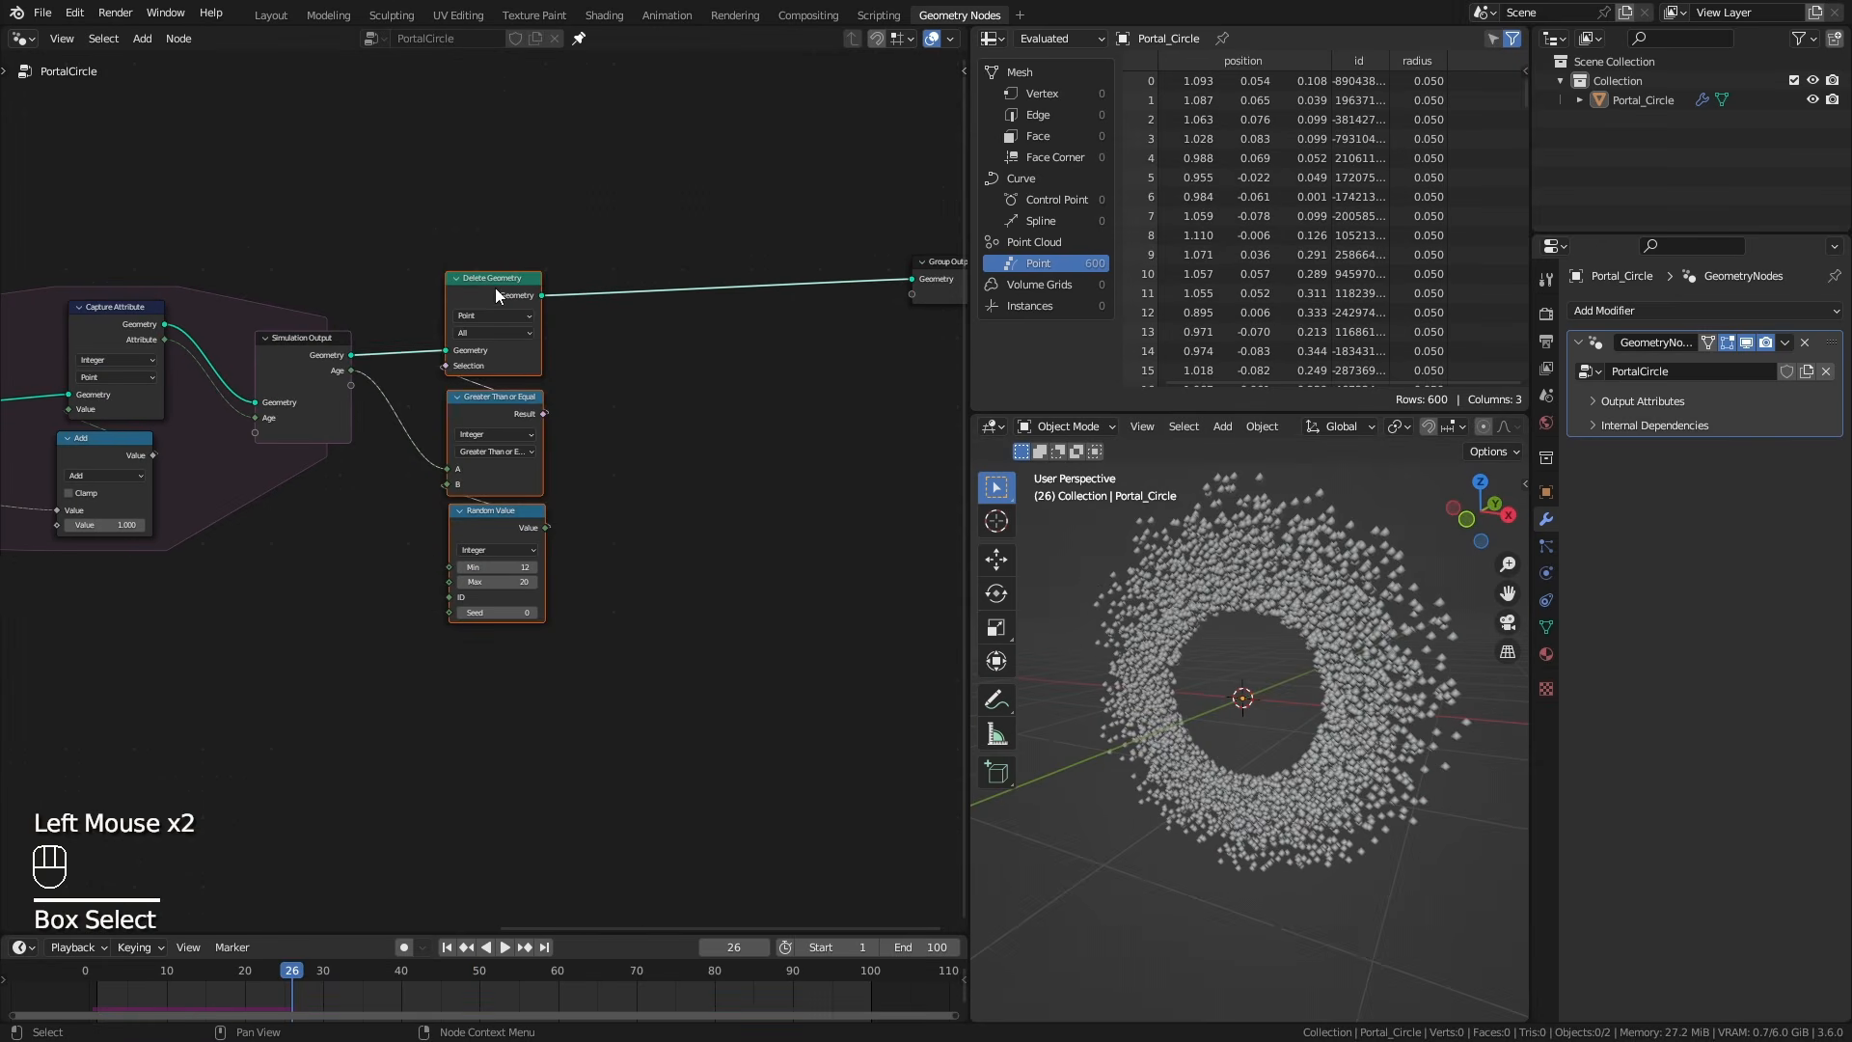
left_click_drag(495, 287, 646, 283)
key("shift+p")
scroll(668, 345, "up", 3)
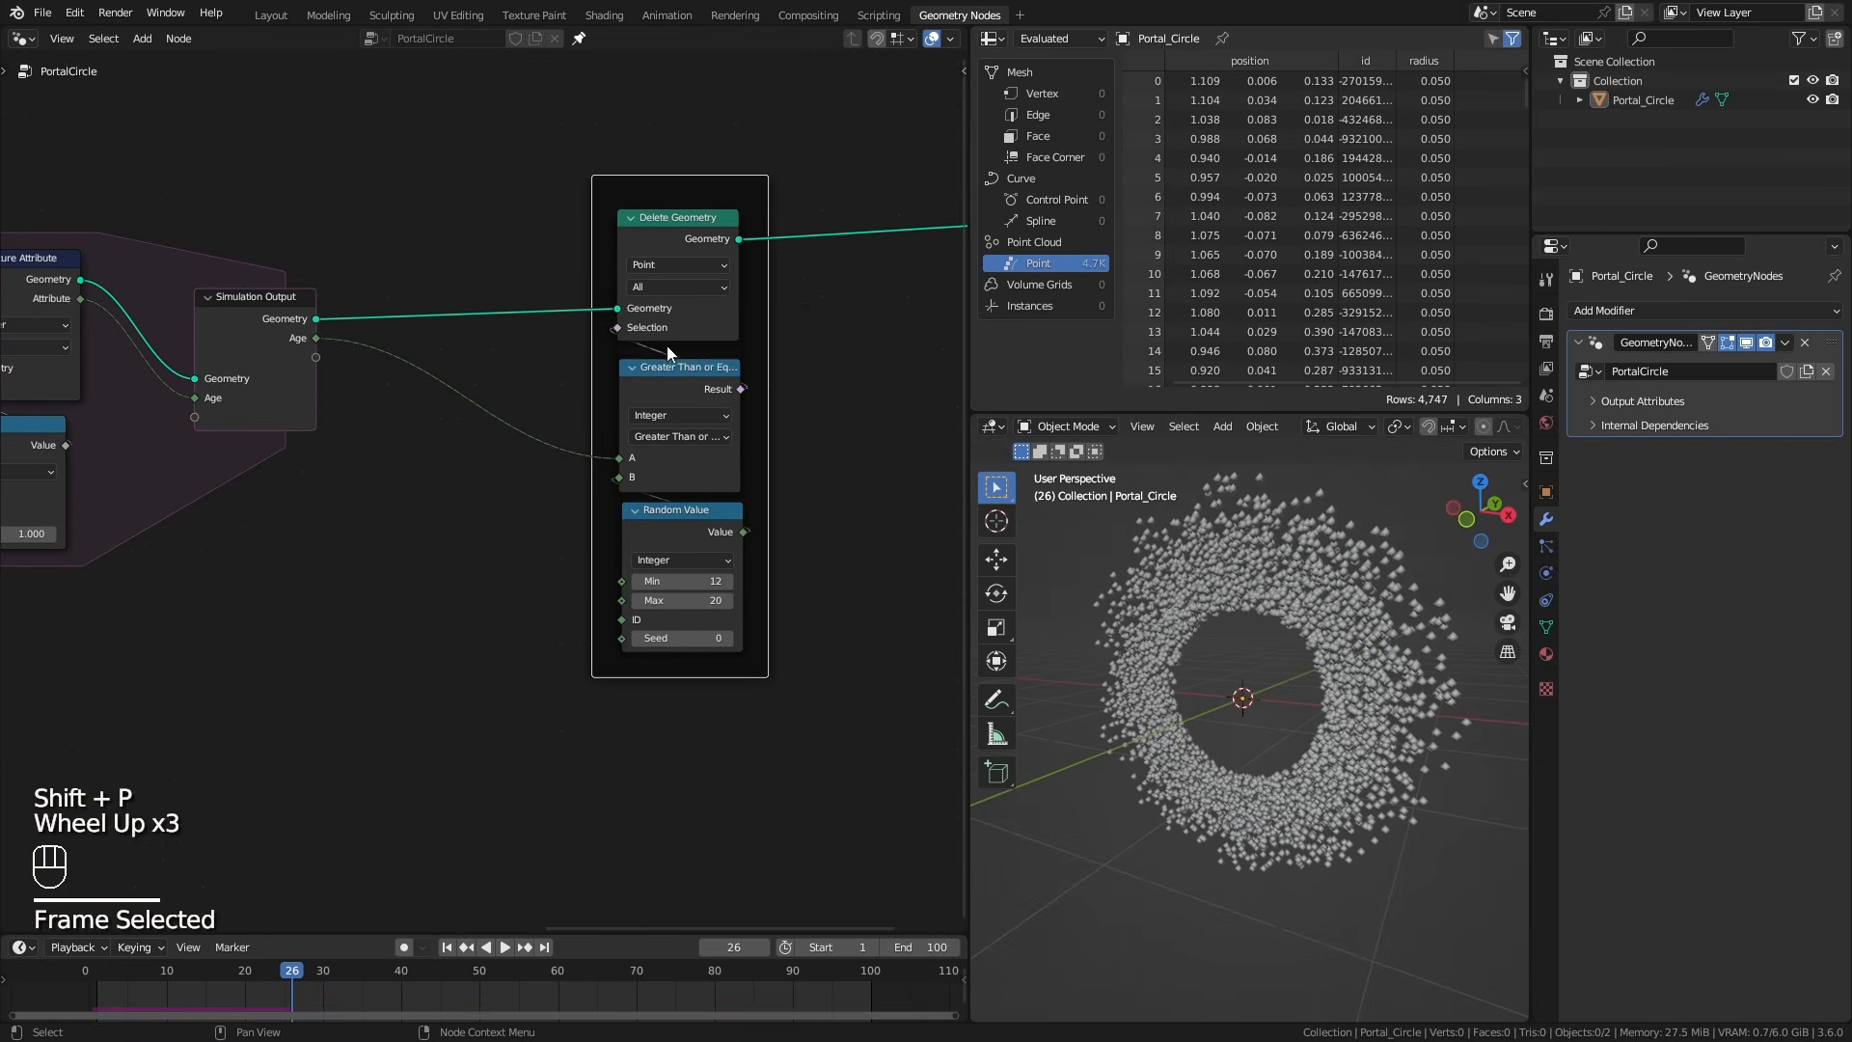
key("F2")
type("Kill Particles")
key("Return")
Frame the nodes ahead of Distribute Points on Faces and label the frame "Portal Size".
middle_click_drag(668, 345, 637, 425, "ctrl")
middle_click_drag(226, 473, 598, 473)
middle_click_drag(321, 507, 574, 540)
left_click_drag(250, 229, 520, 540)
left_click_drag(497, 383, 336, 384)
key("shift+p")
key("F2")
type("Portal Size")
key("Return")
Move the Portal Size frame aside and frame the Distribute Points on Faces, Multiply and Scene Time nodes as "Points".
middle_click_drag(702, 576, 562, 595)
left_click_drag(504, 378, 179, 393)
middle_click_drag(494, 579, 256, 550)
left_click_drag(214, 257, 503, 633)
left_click_drag(482, 429, 346, 411)
key("shift+p")
key("F2")
type("Points")
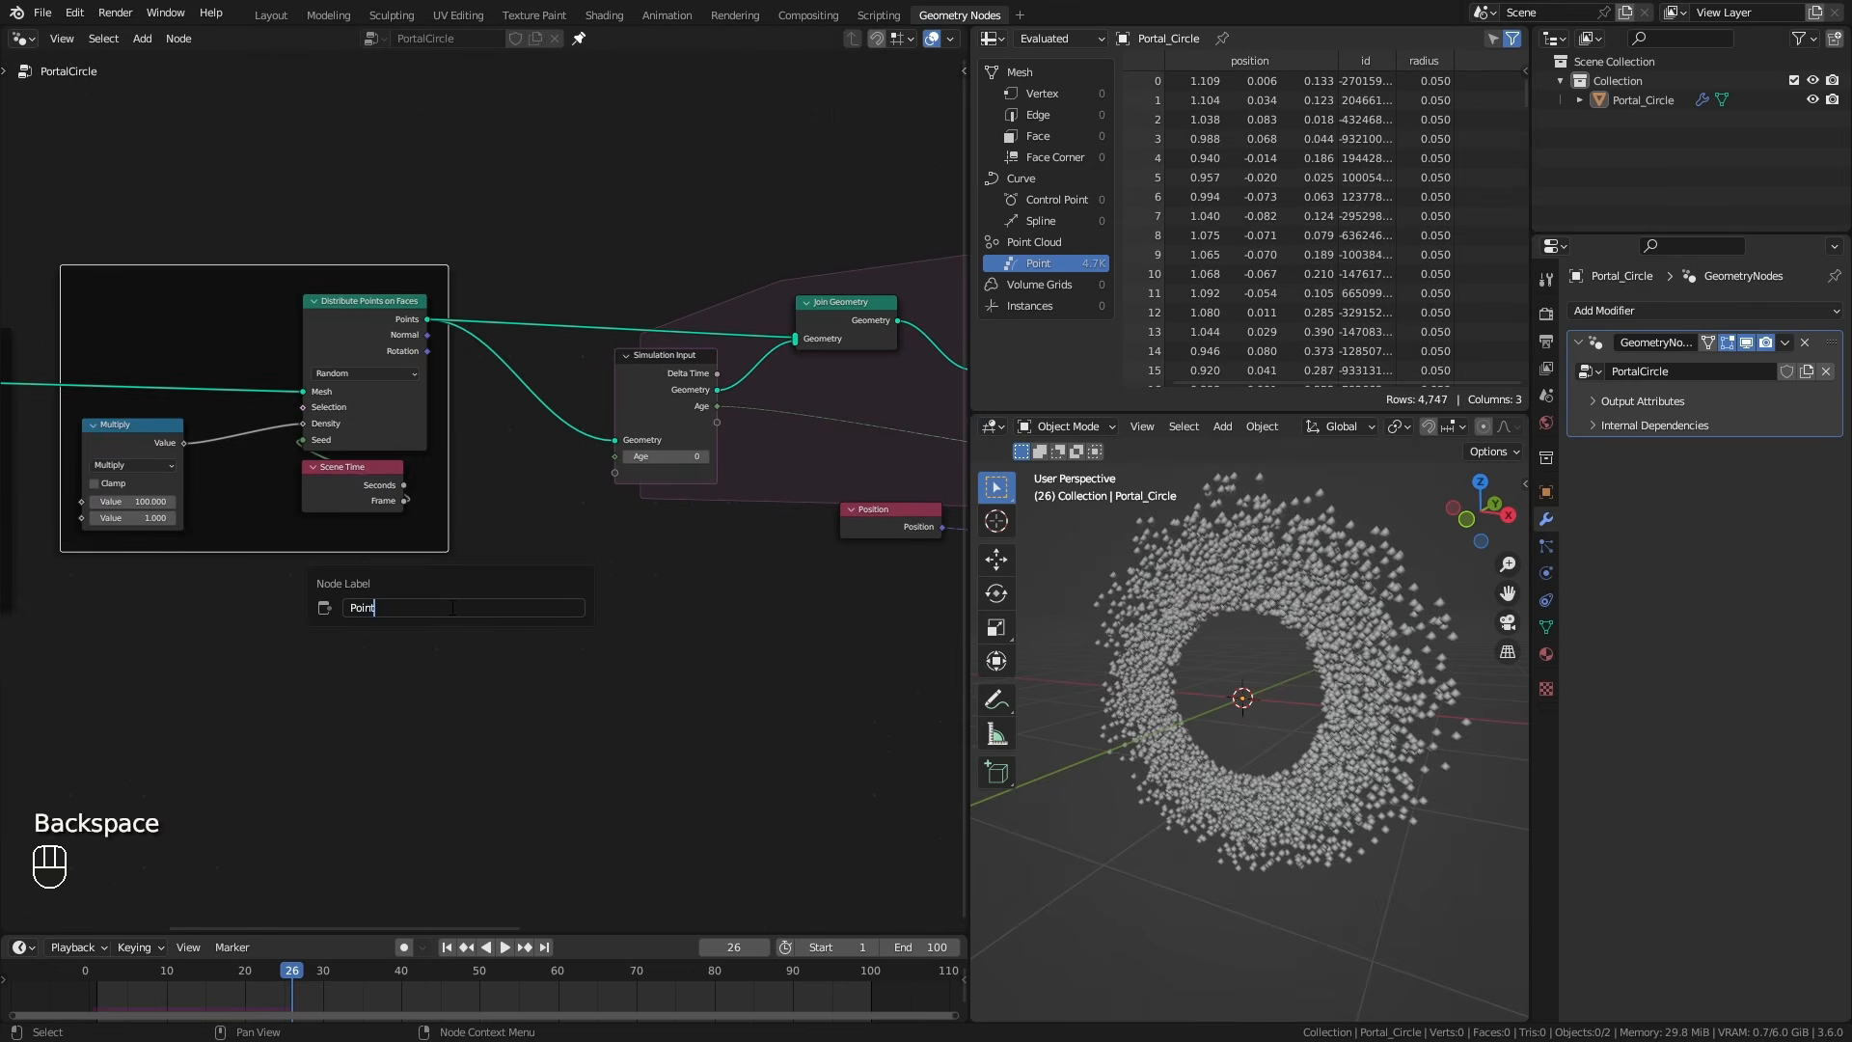
Move the Position and Scale nodes clear of the simulation zone, into the empty space below it.
left_click_drag(540, 463, 723, 675)
middle_click_drag(719, 682, 694, 582)
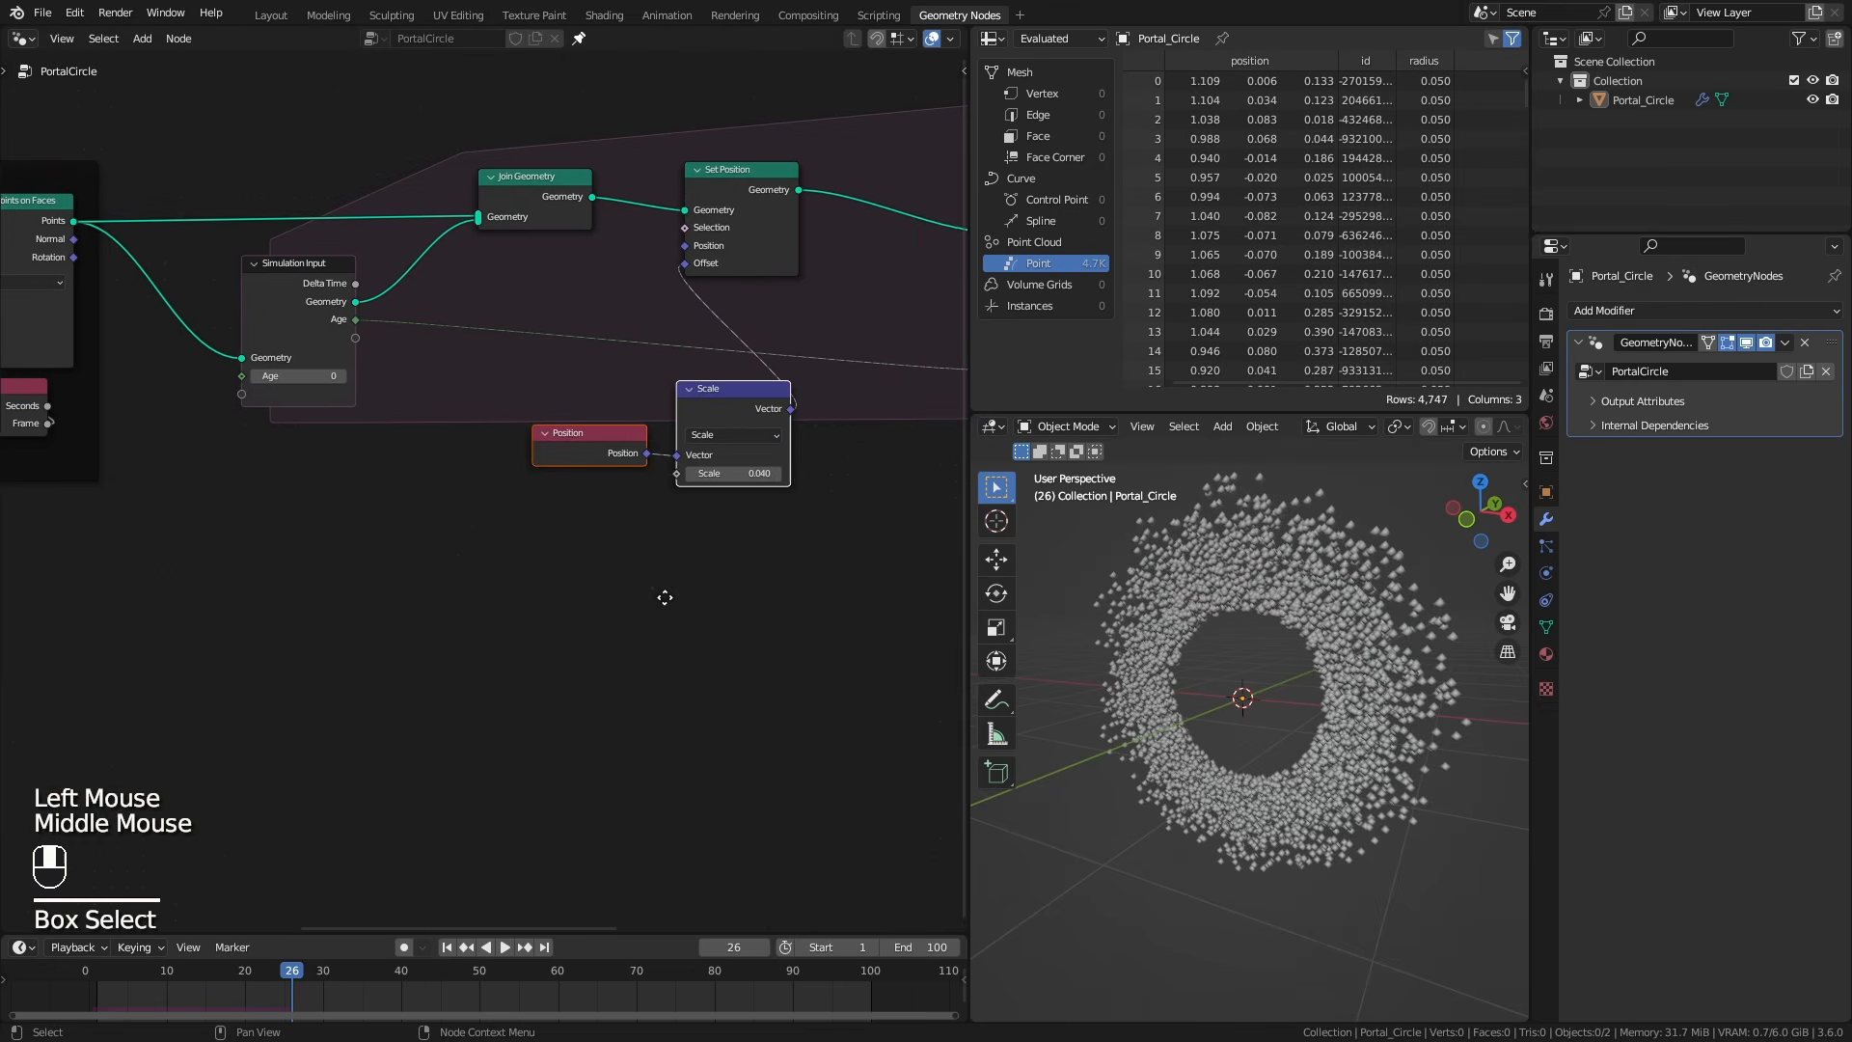
left_click_drag(733, 407, 325, 604)
middle_click_drag(422, 671, 570, 492)
left_click_drag(468, 416, 431, 426)
middle_click_drag(633, 591, 577, 588)
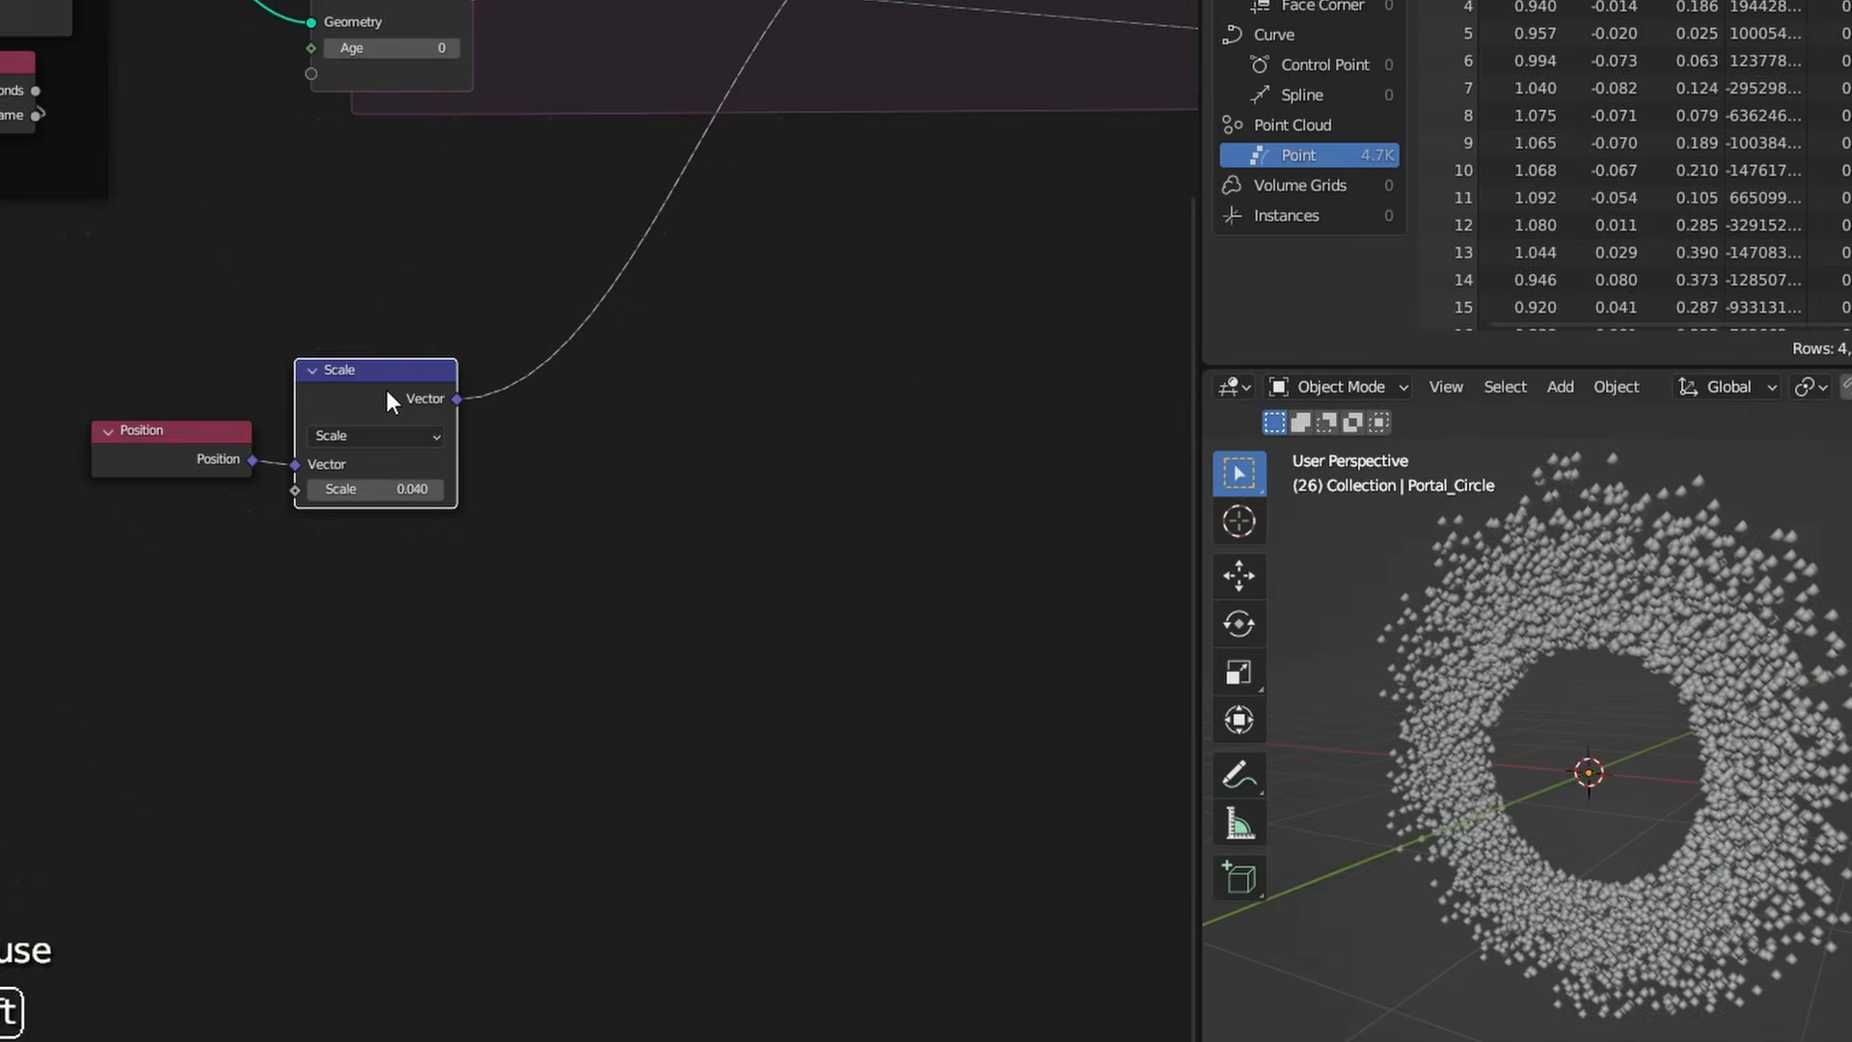
Insert a vector Add node with Y 0.1 between Scale and Set Position's Offset, and play the simulation from the first frame.
key("shift+d")
left_click(593, 403)
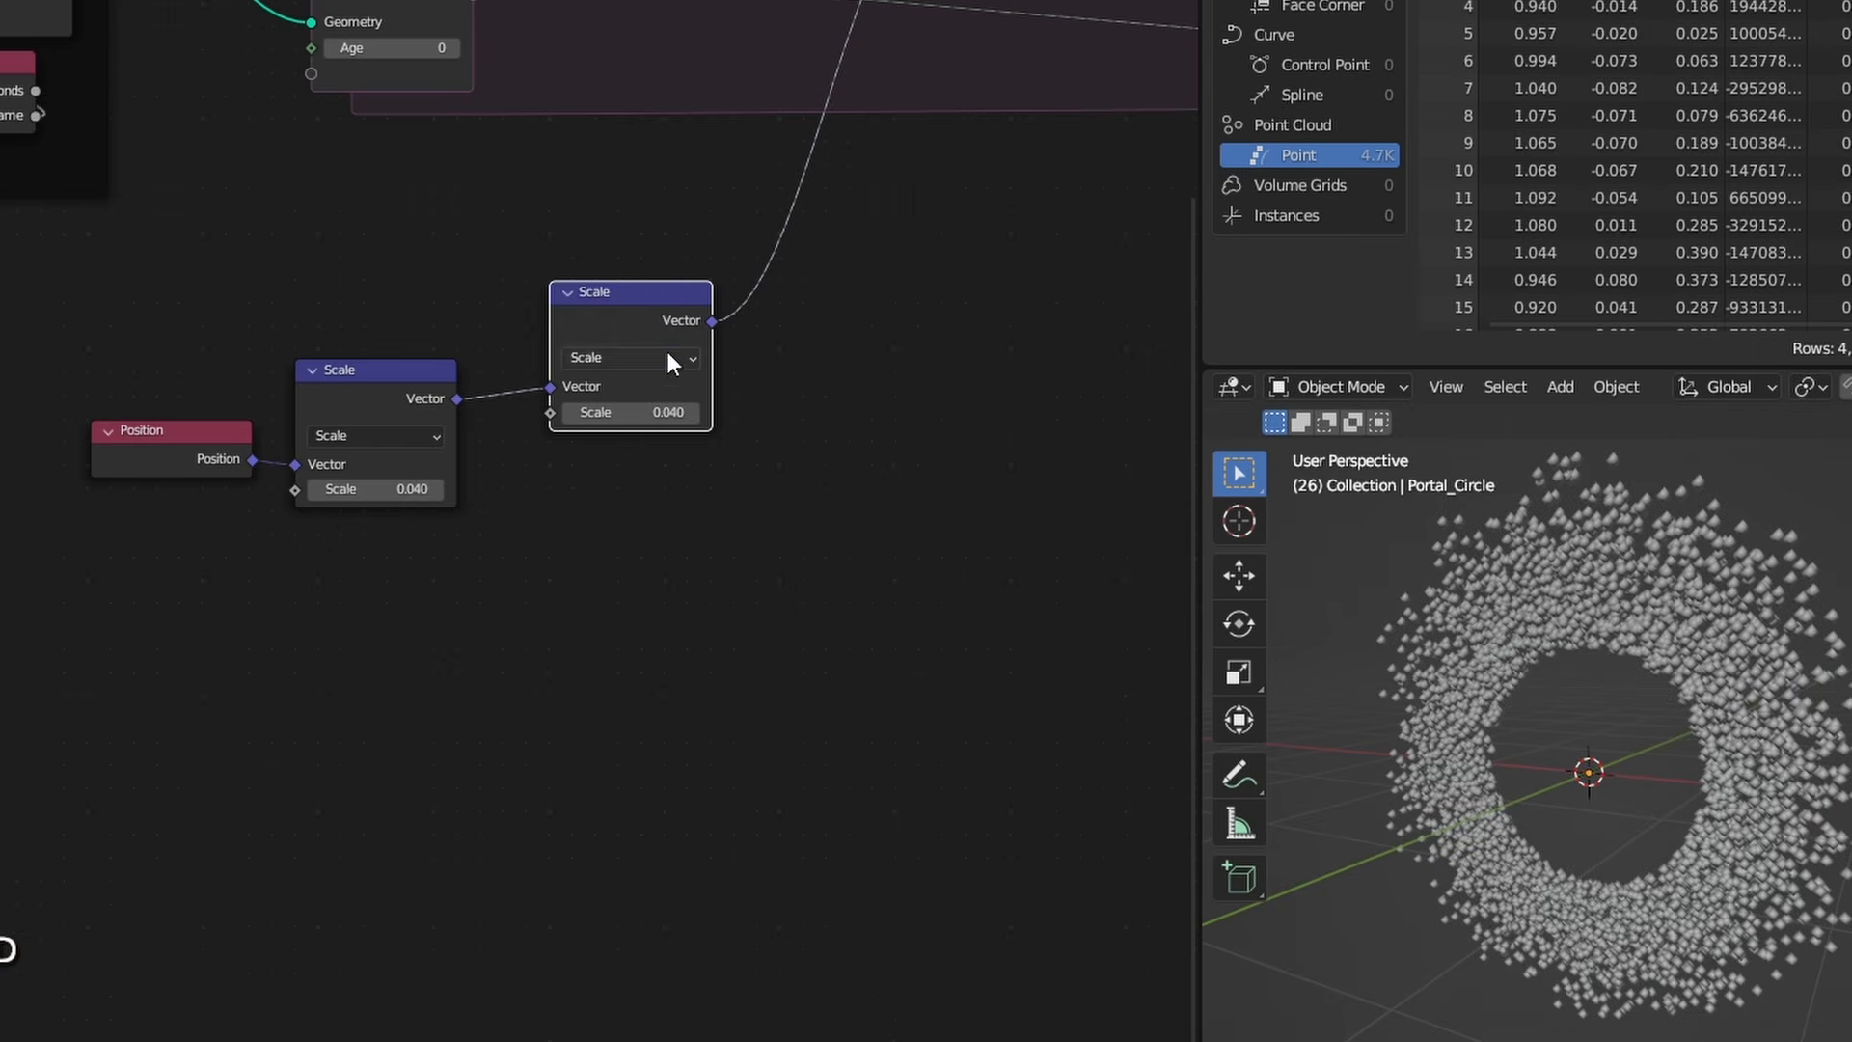
left_click(667, 359)
left_click(657, 382)
mouse_move(648, 323)
left_mouse_down()
mouse_move(675, 345)
mouse_move(658, 336)
left_mouse_up()
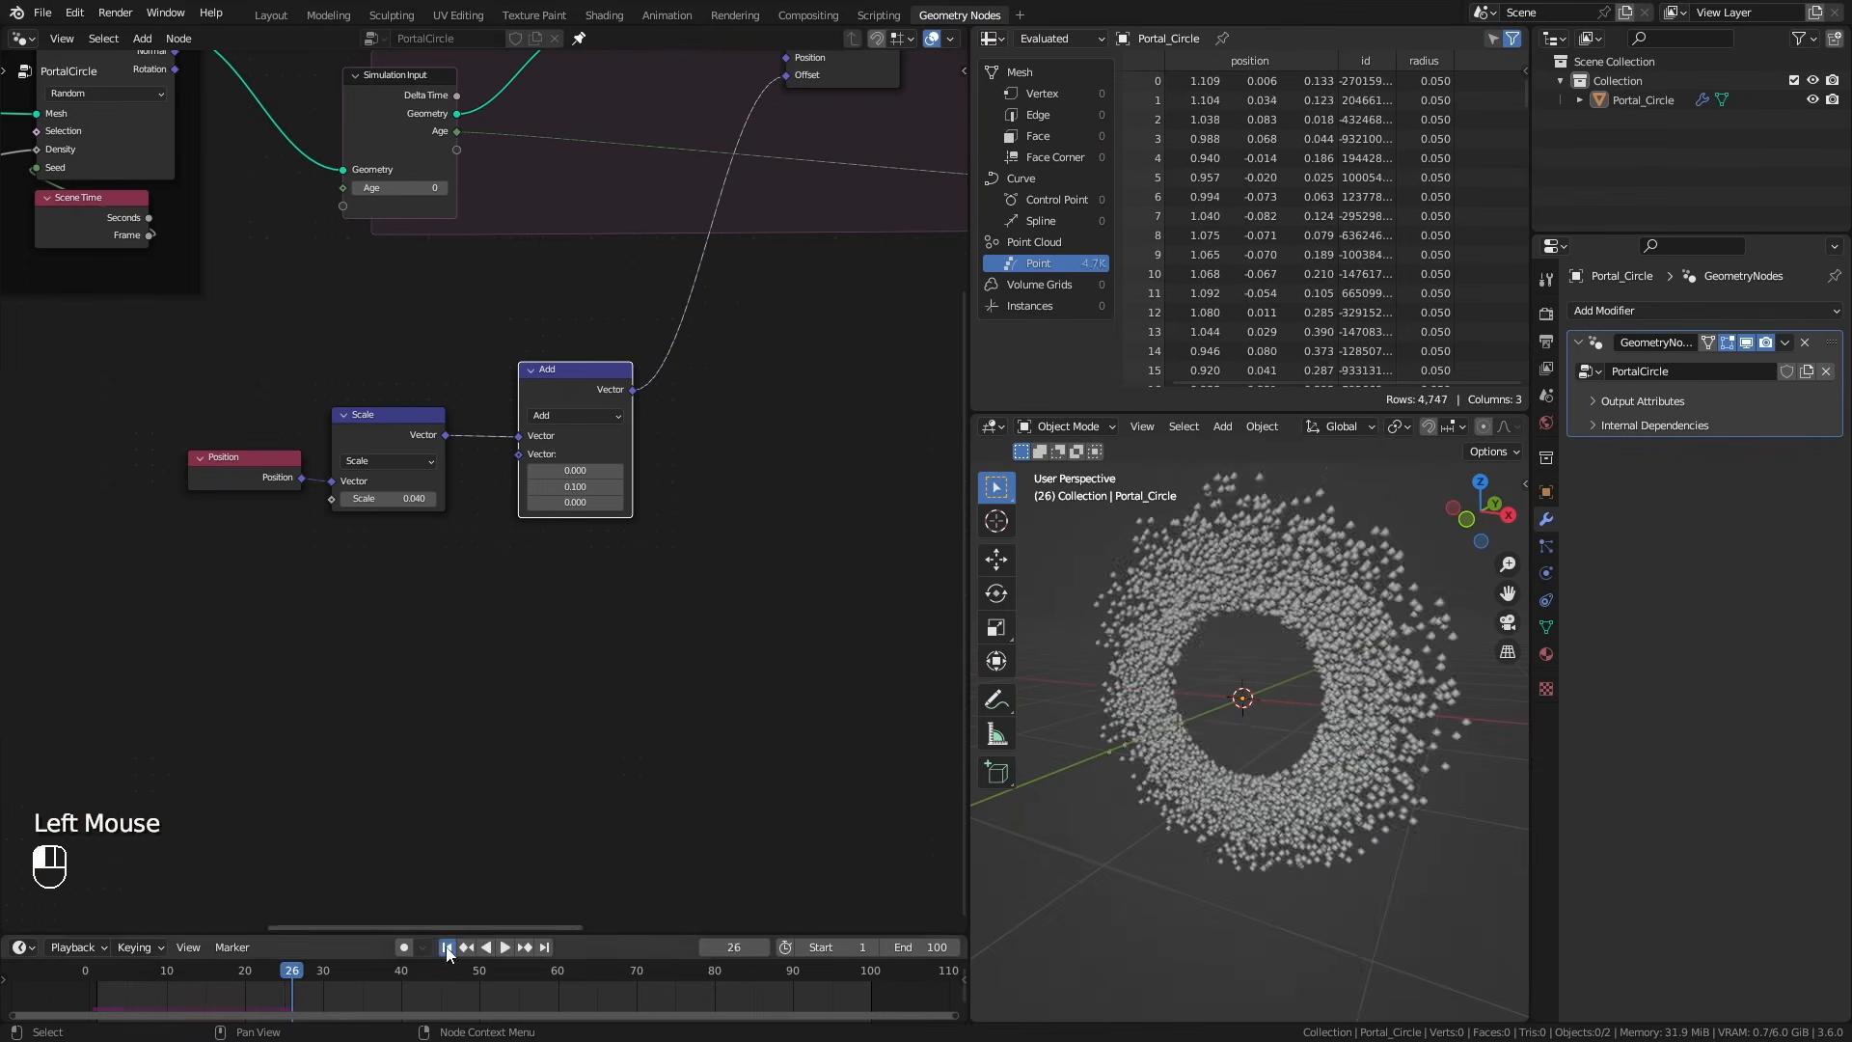
key("space")
middle_click_drag(1263, 727, 1293, 750)
middle_click_drag(1174, 734, 1306, 744)
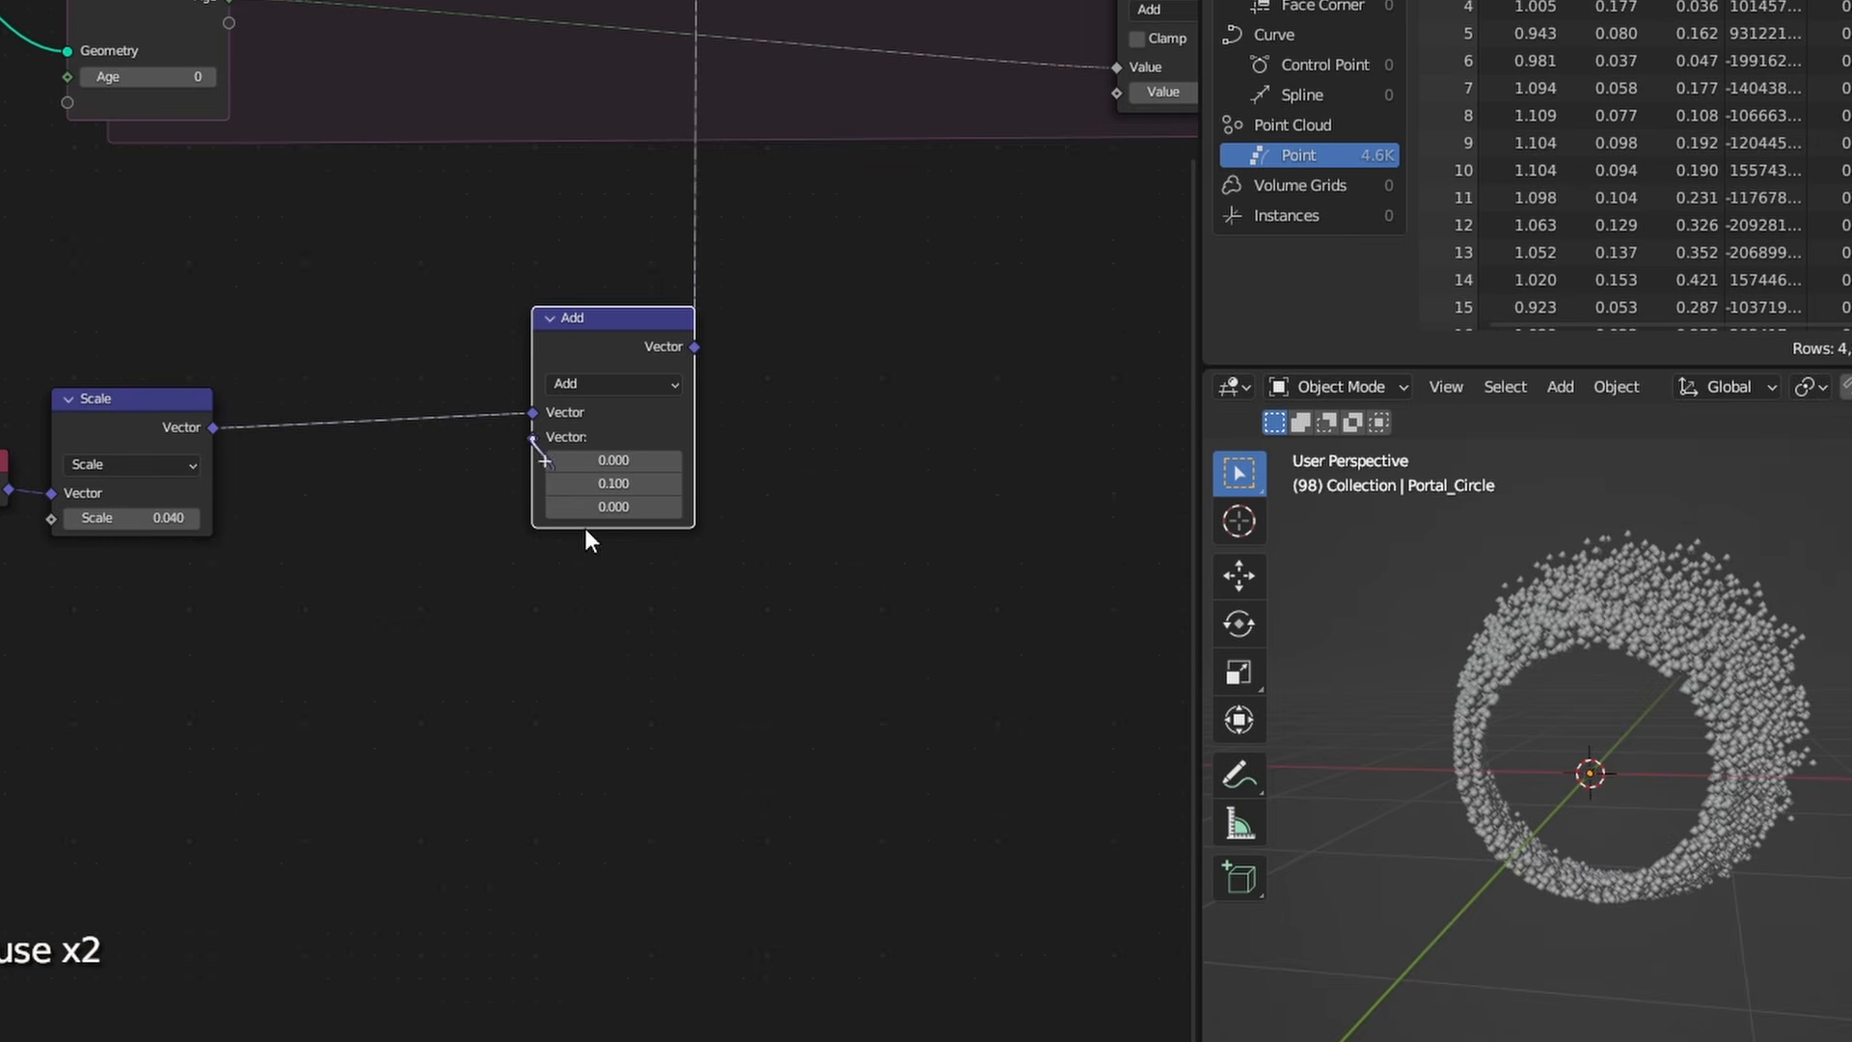
Feed Add's second vector from a Combine XYZ node whose Y is Simulation Input's Delta Time passed through a Multiply node.
left_click_drag(639, 630, 649, 639)
type("xyz")
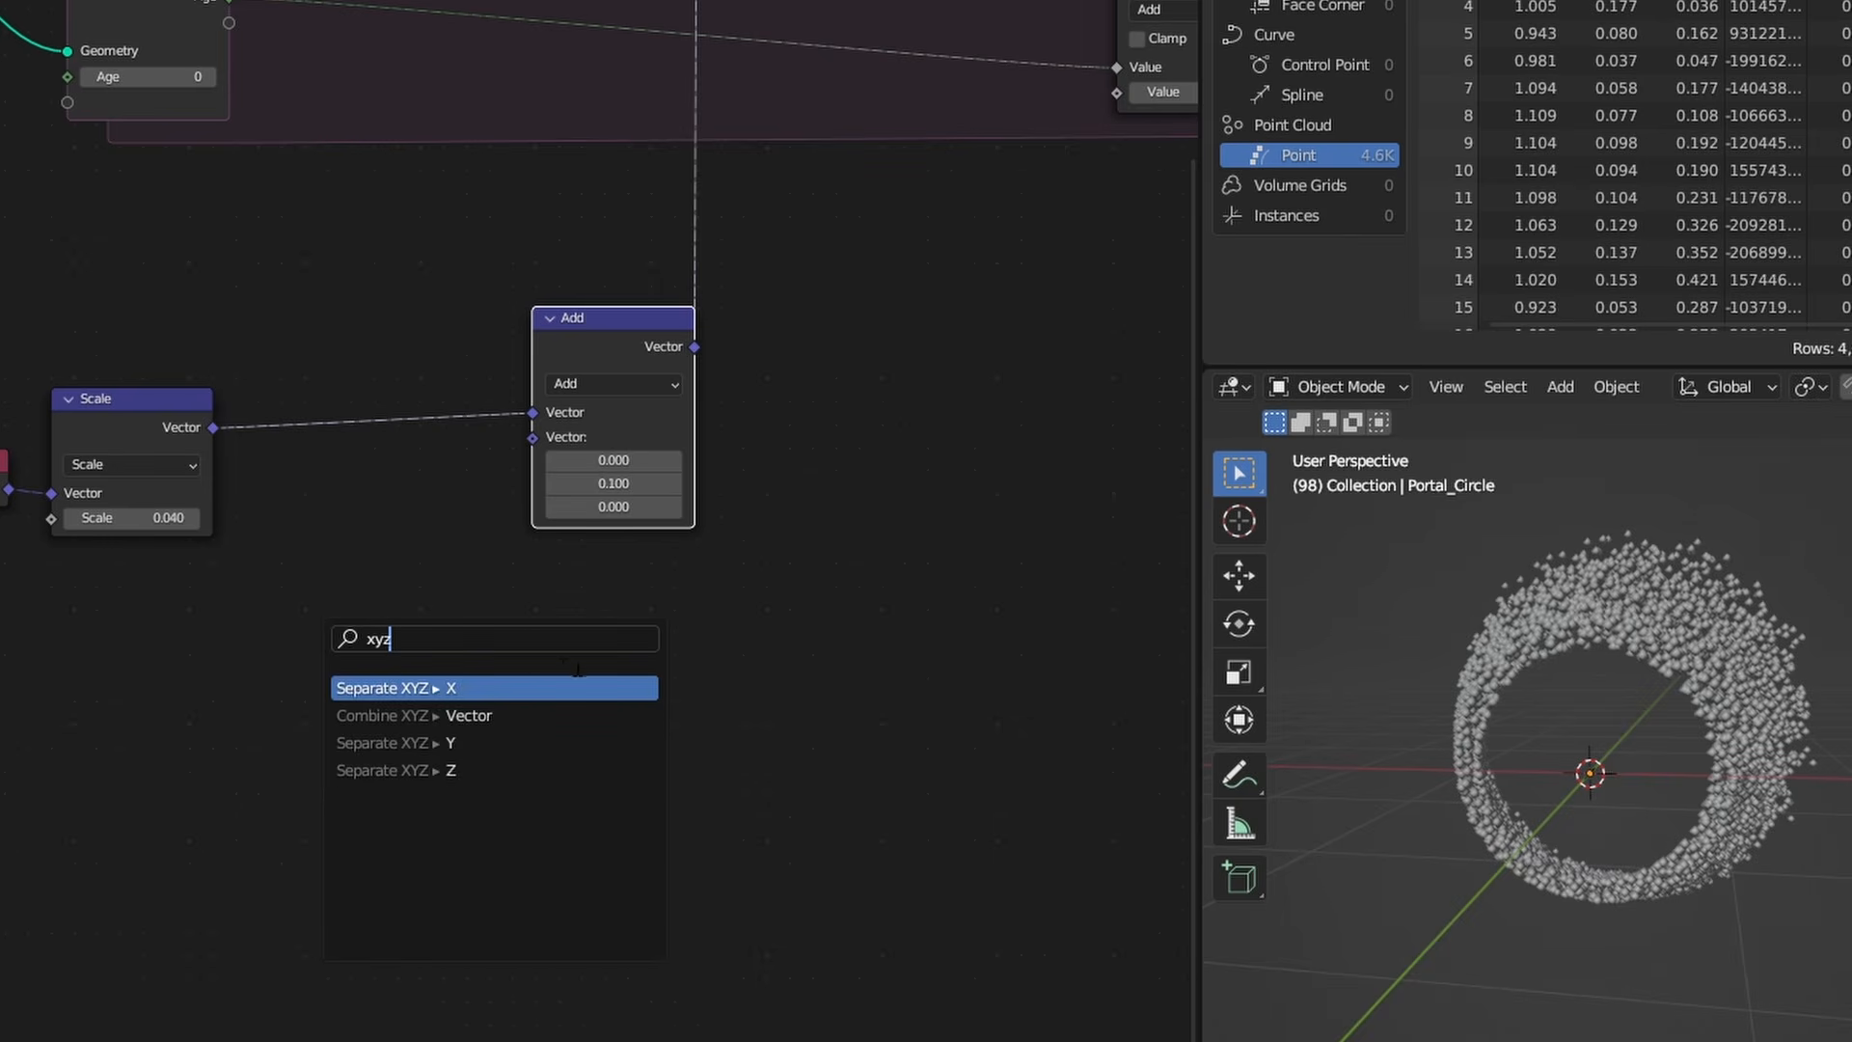
left_click(468, 713)
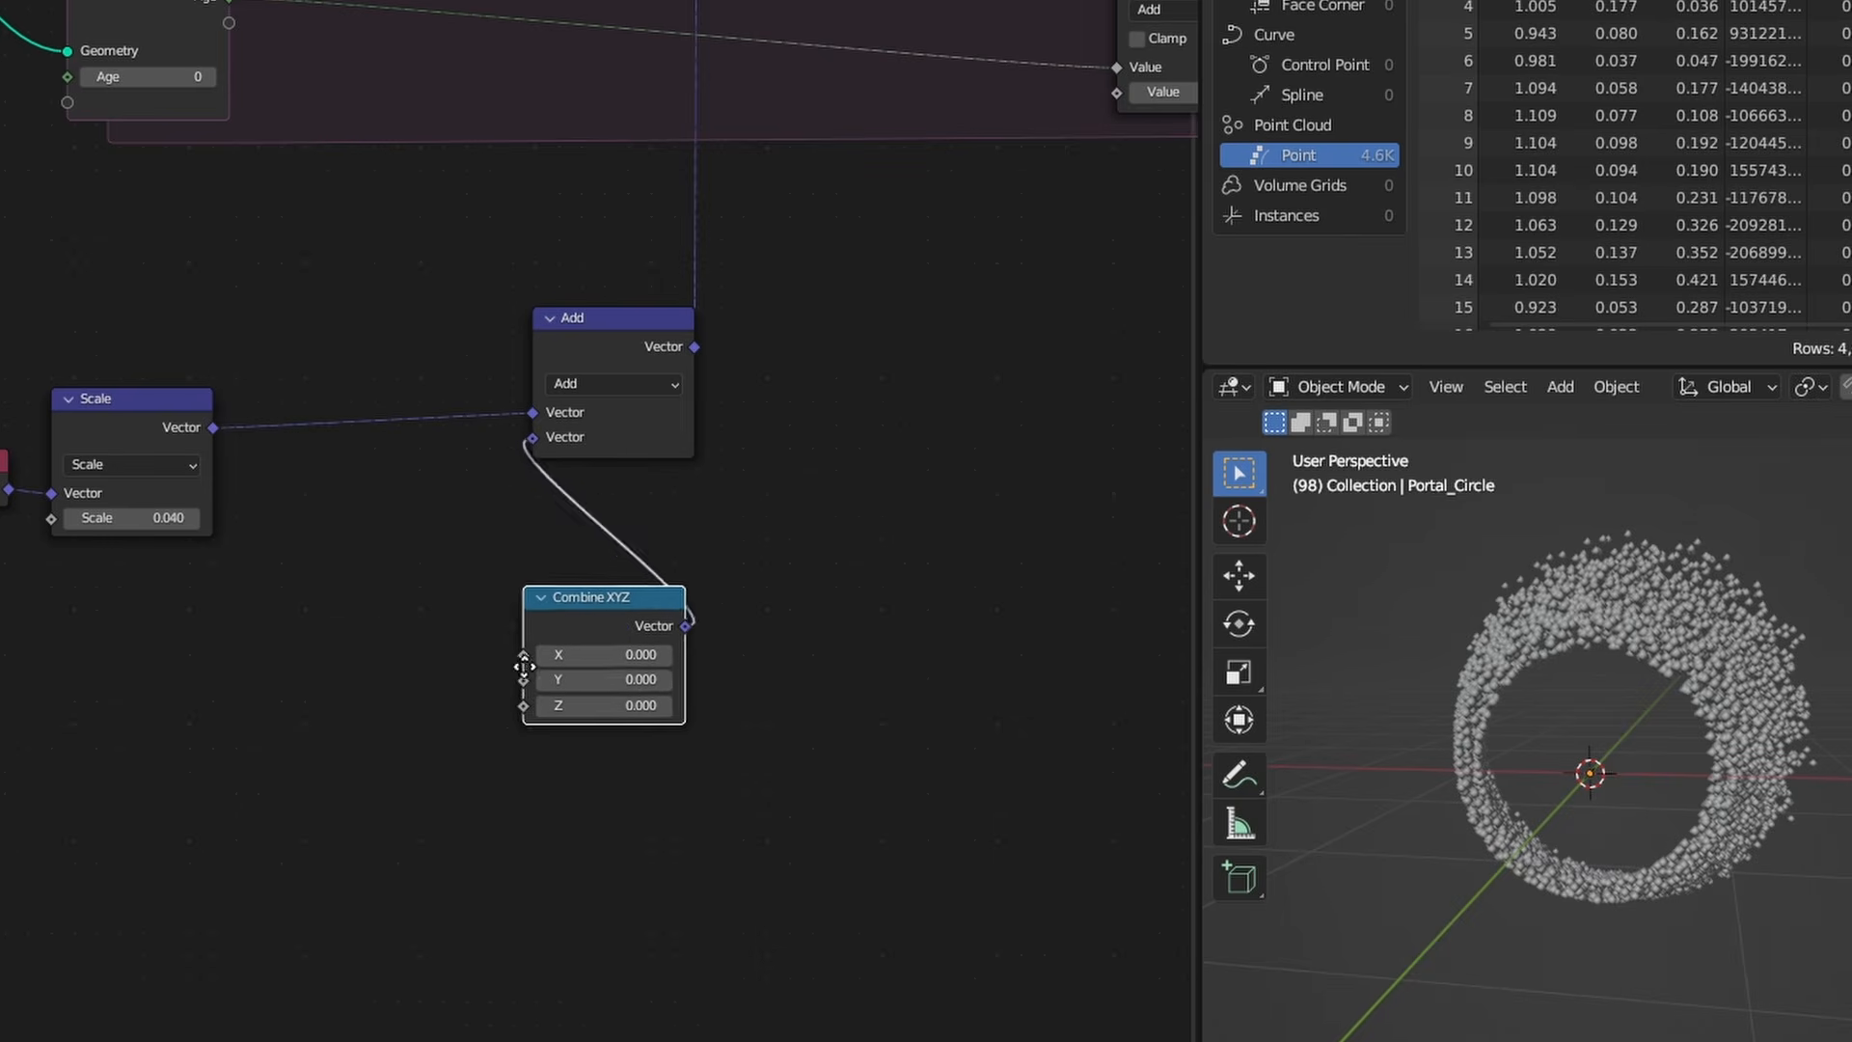
left_click(508, 568)
left_click_drag(529, 536, 463, 690)
type("mul")
left_click(360, 748)
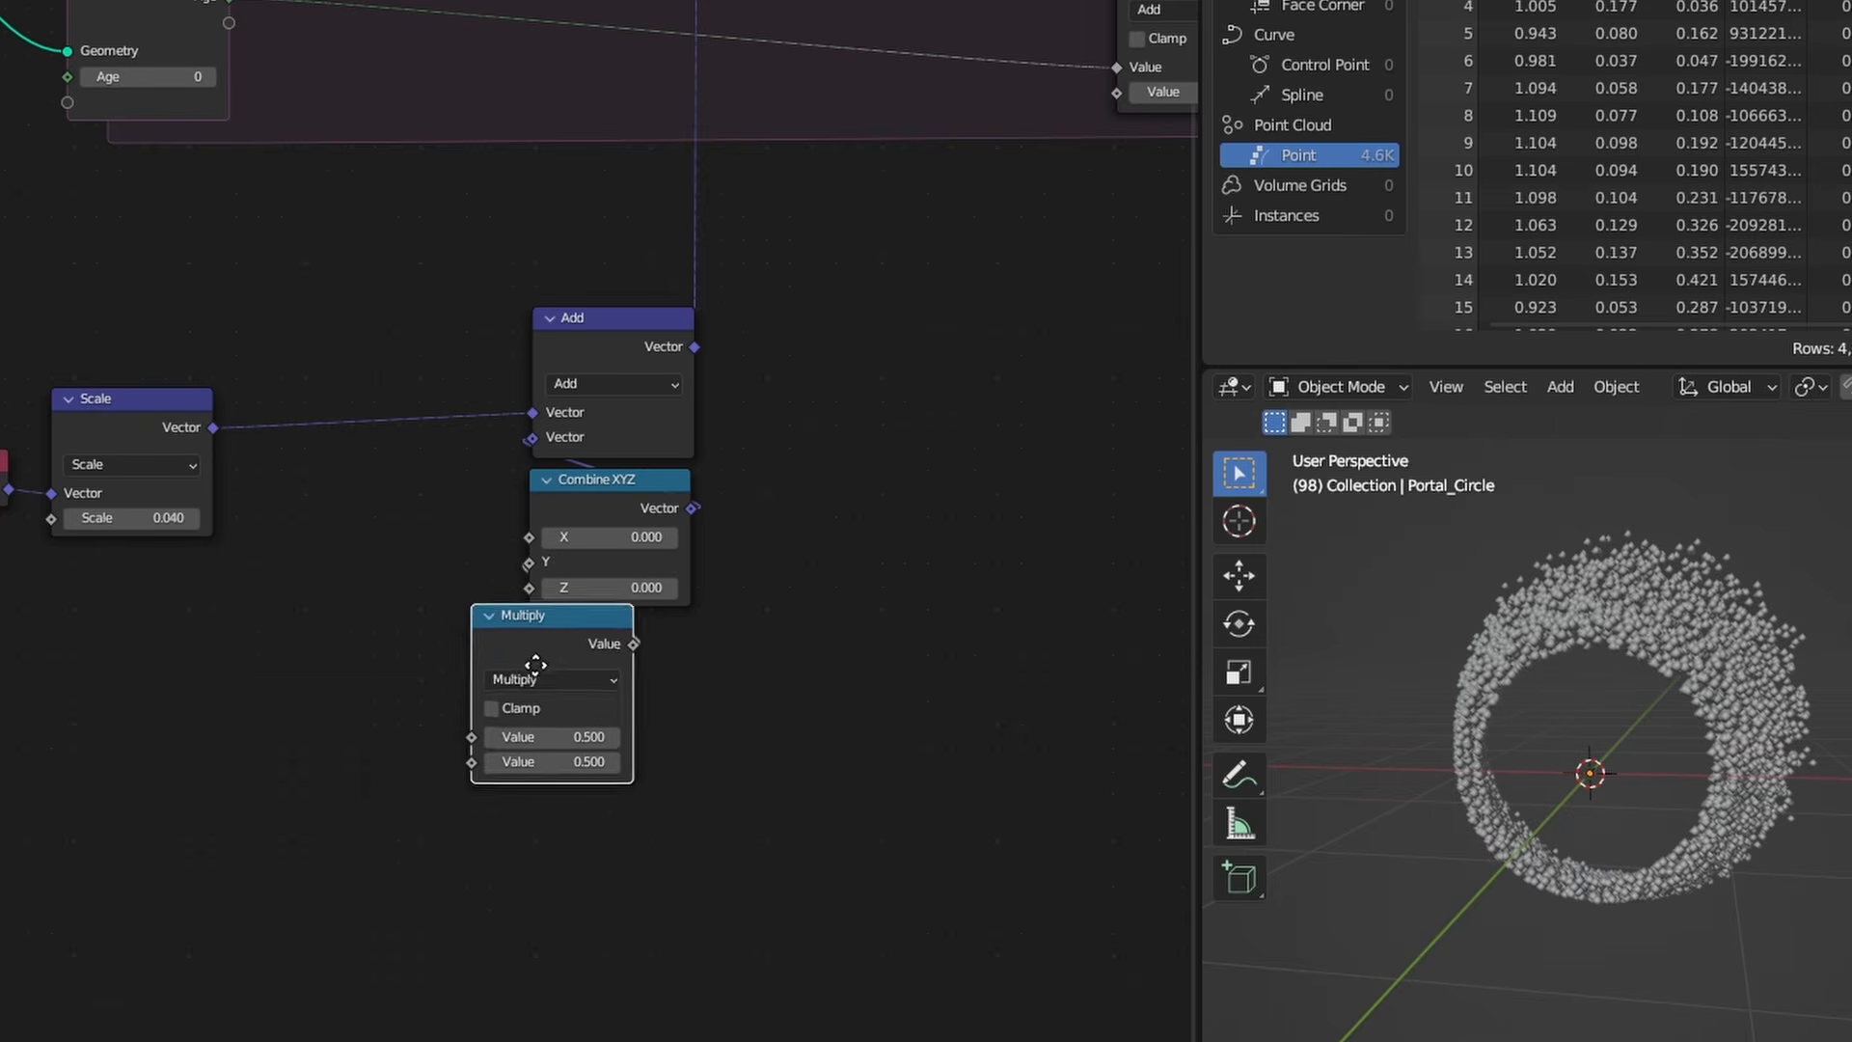
left_click_drag(529, 756, 289, 118)
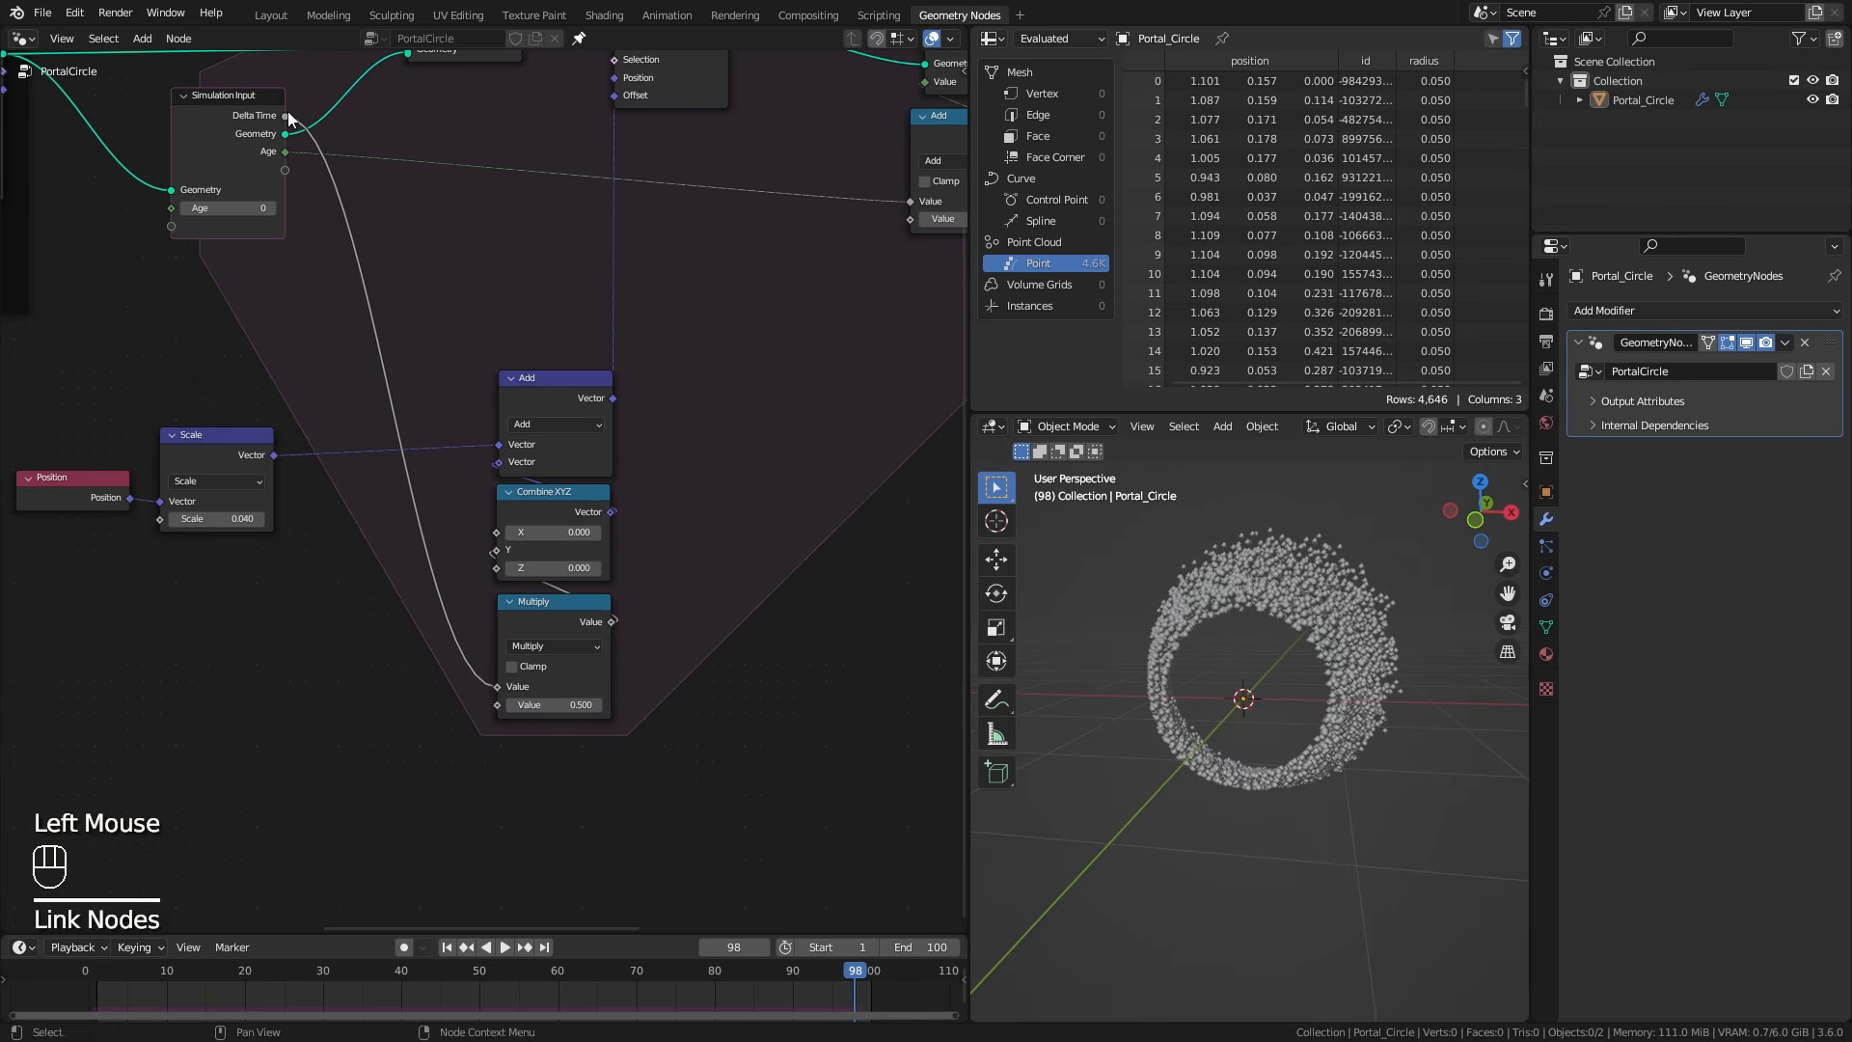
Move the Add, Combine XYZ and Multiply nodes up together, replay the simulation and view the ring from the side.
left_click_drag(471, 289, 577, 694)
left_click_drag(551, 607, 537, 493)
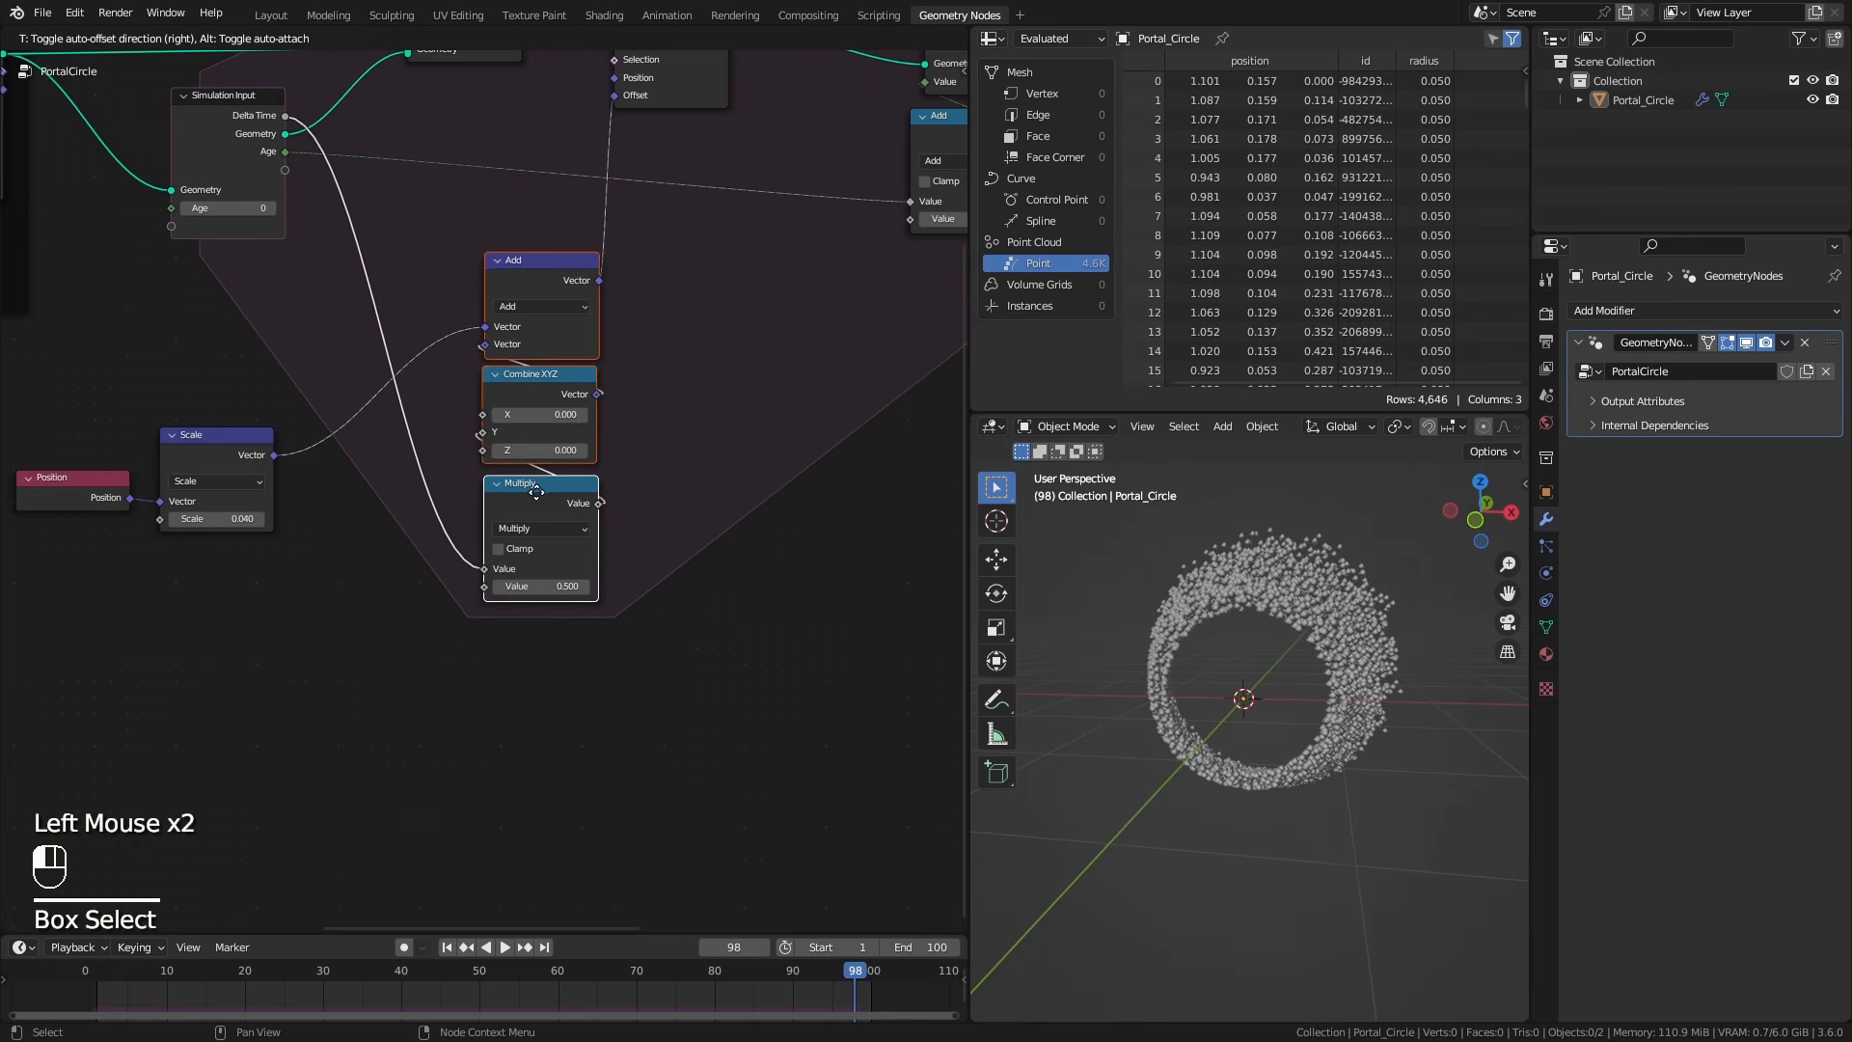
left_click(448, 948)
key("space")
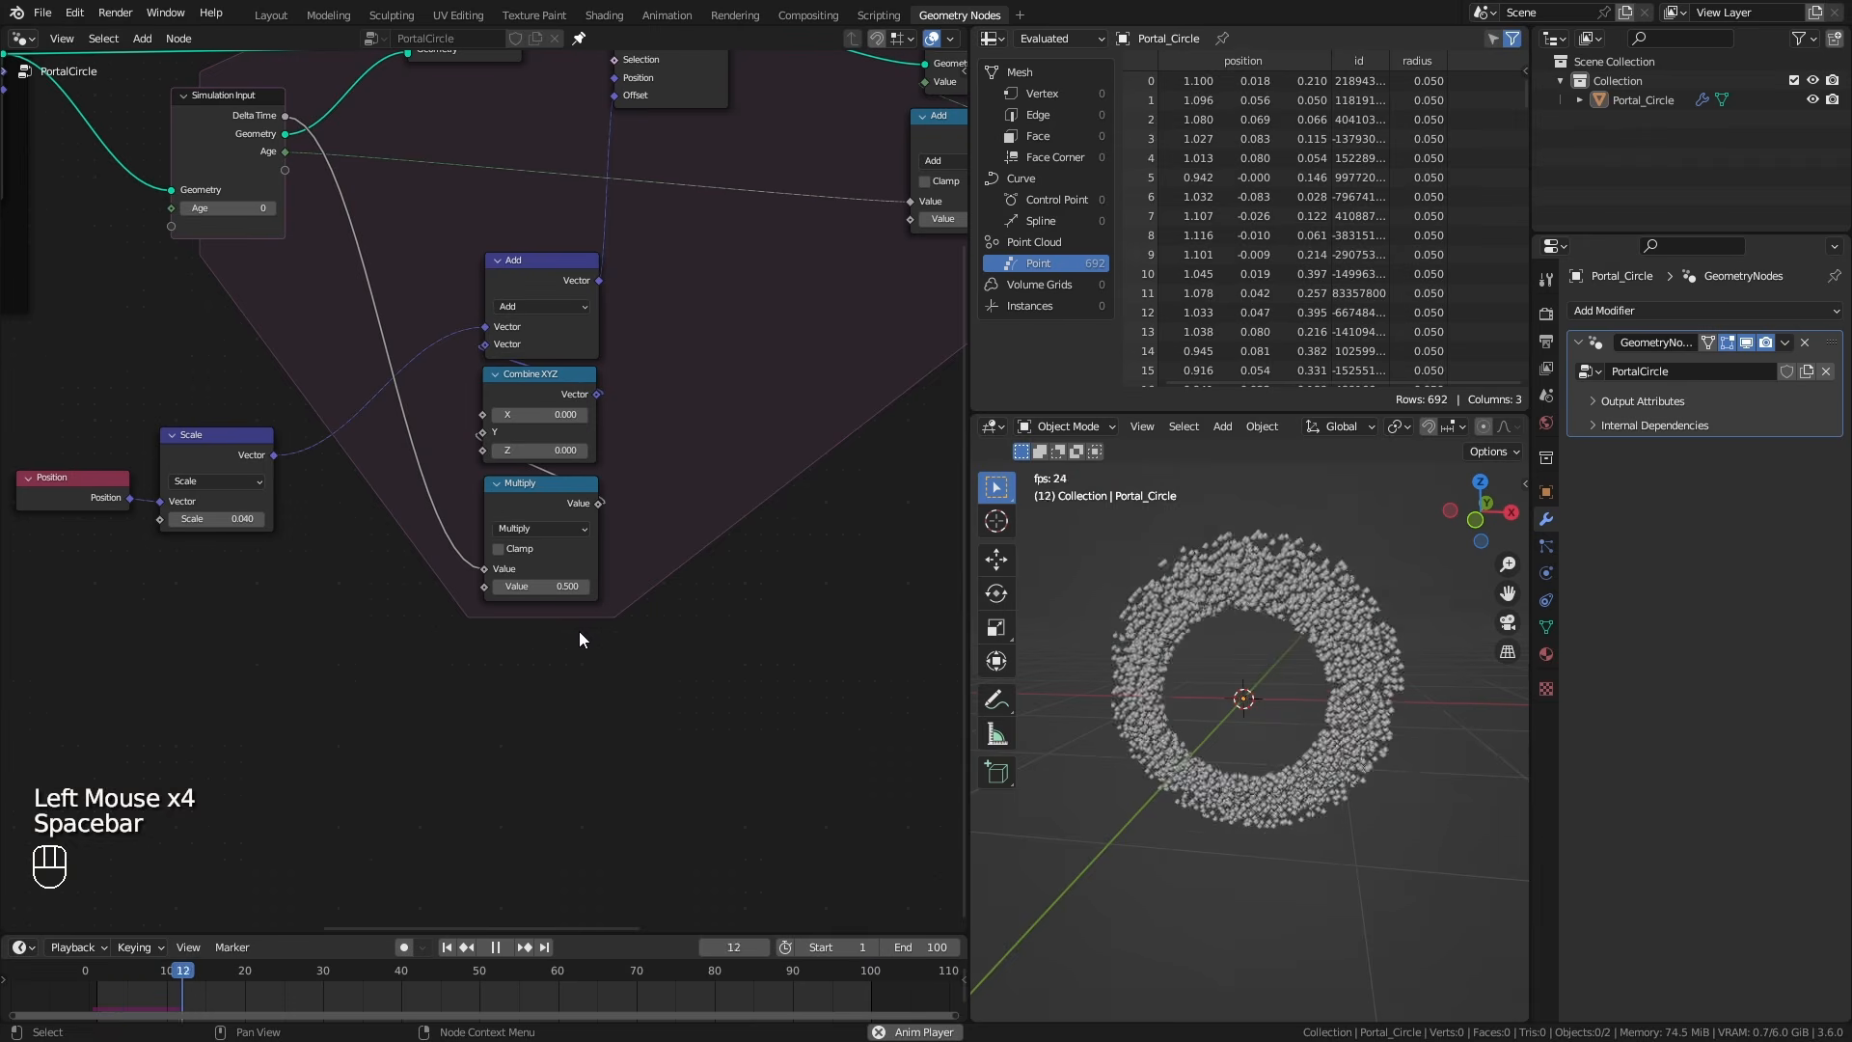
key("space")
middle_click_drag(1363, 750, 1214, 637)
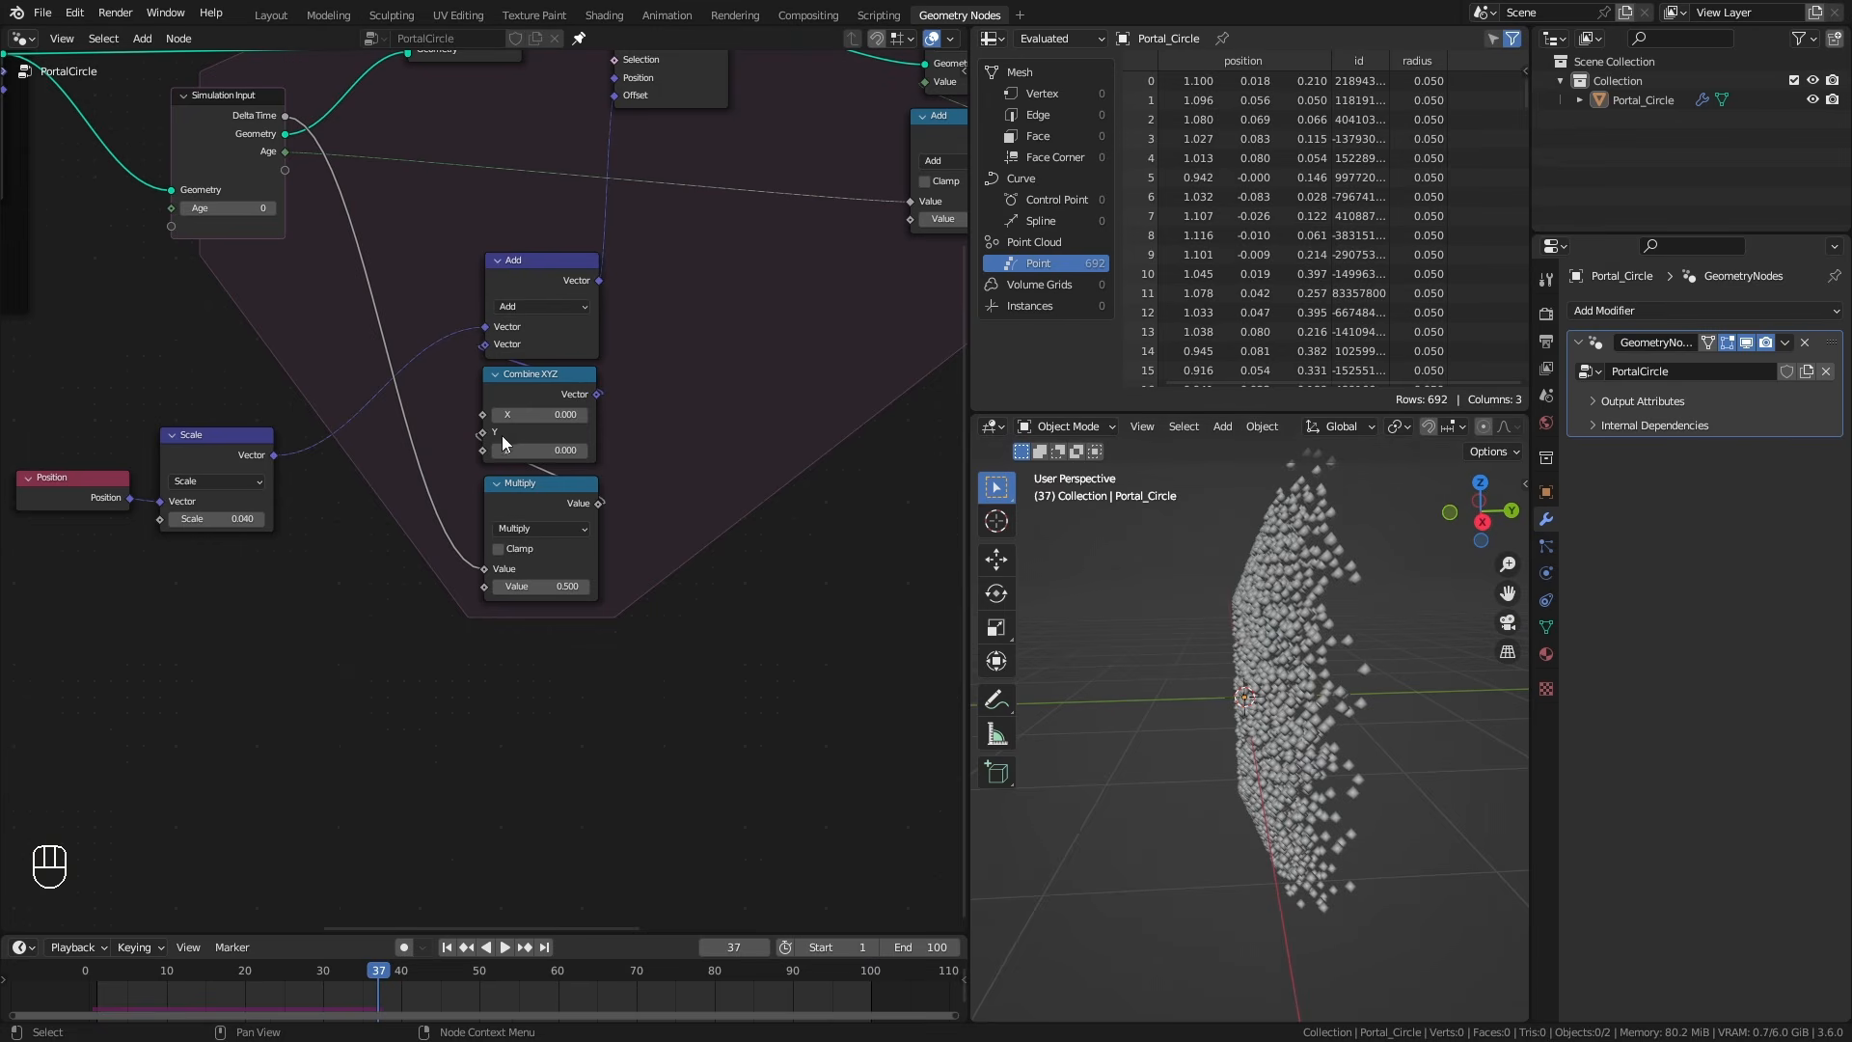
Set the Delta Time multiplier to 0 and replay the simulation from the first frame.
type("0")
key("Return")
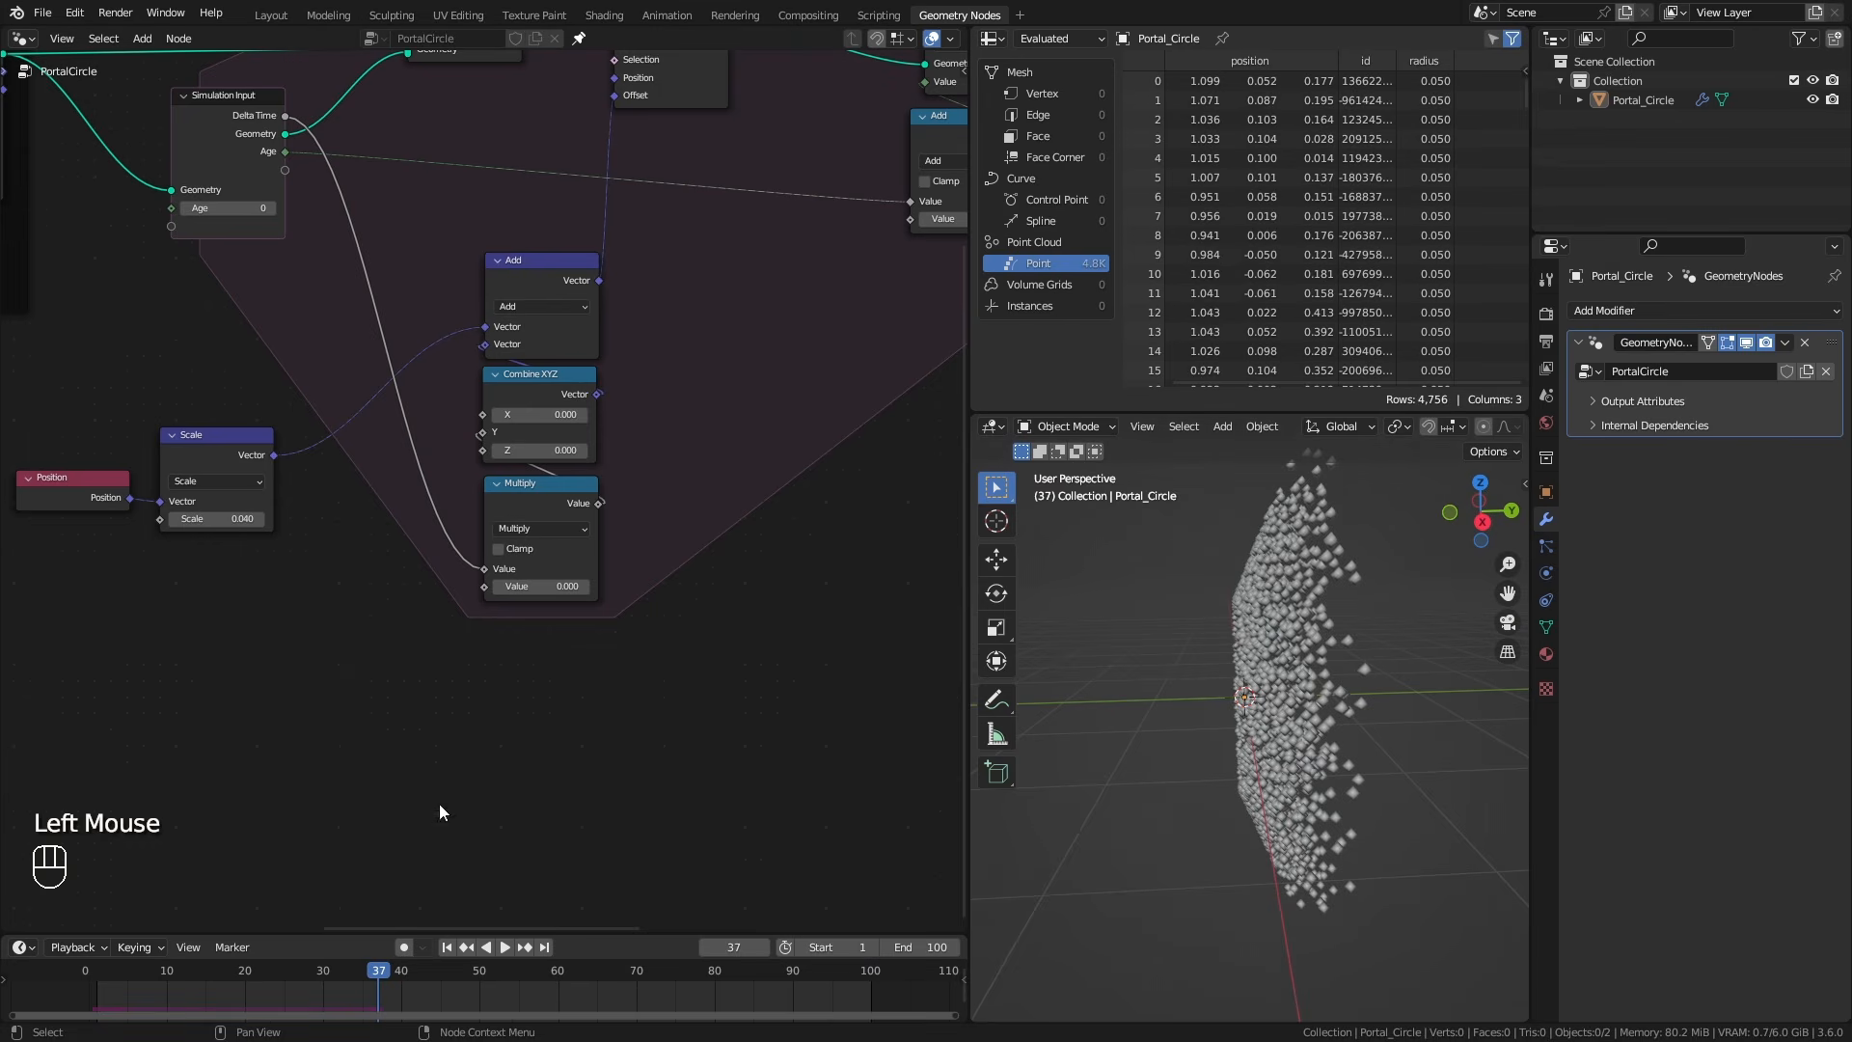
left_click(449, 947)
key("space")
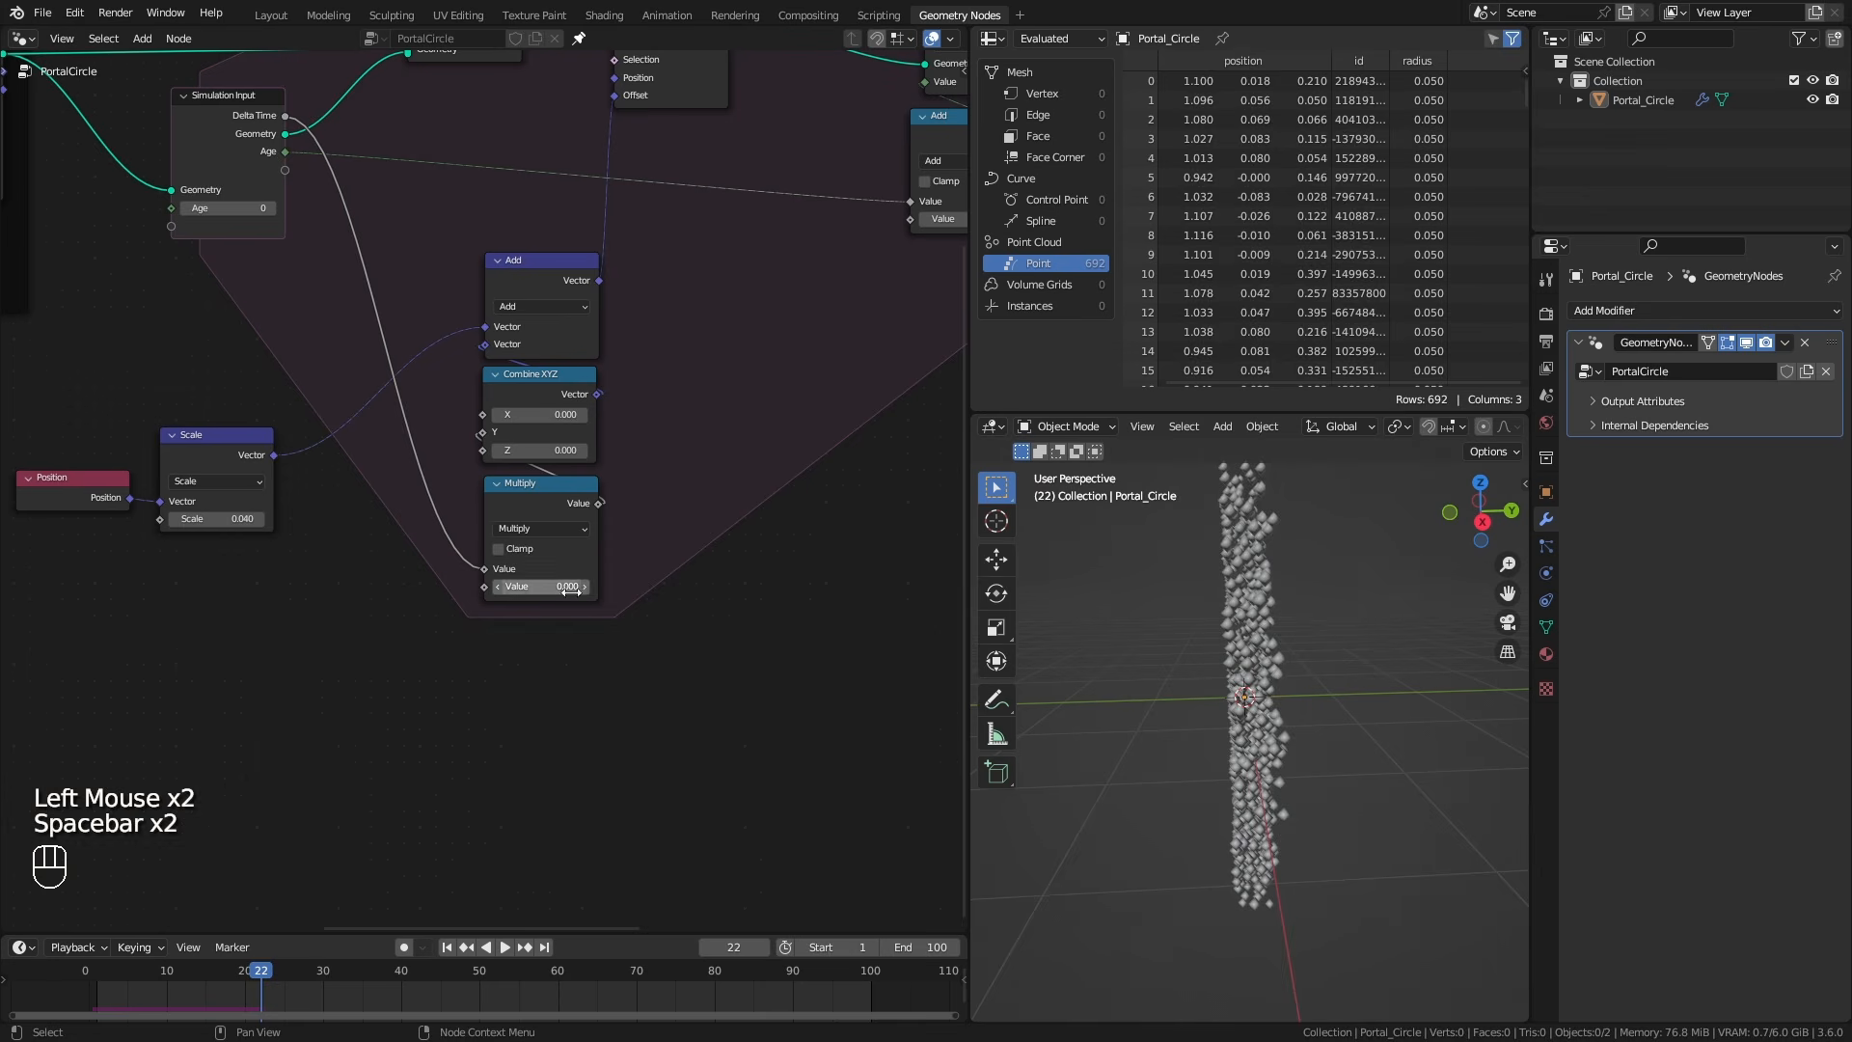
Set the Delta Time multiplier to 0.4 and play the simulation again.
left_click(584, 586)
left_click(584, 586)
left_click(584, 587)
left_click(585, 586)
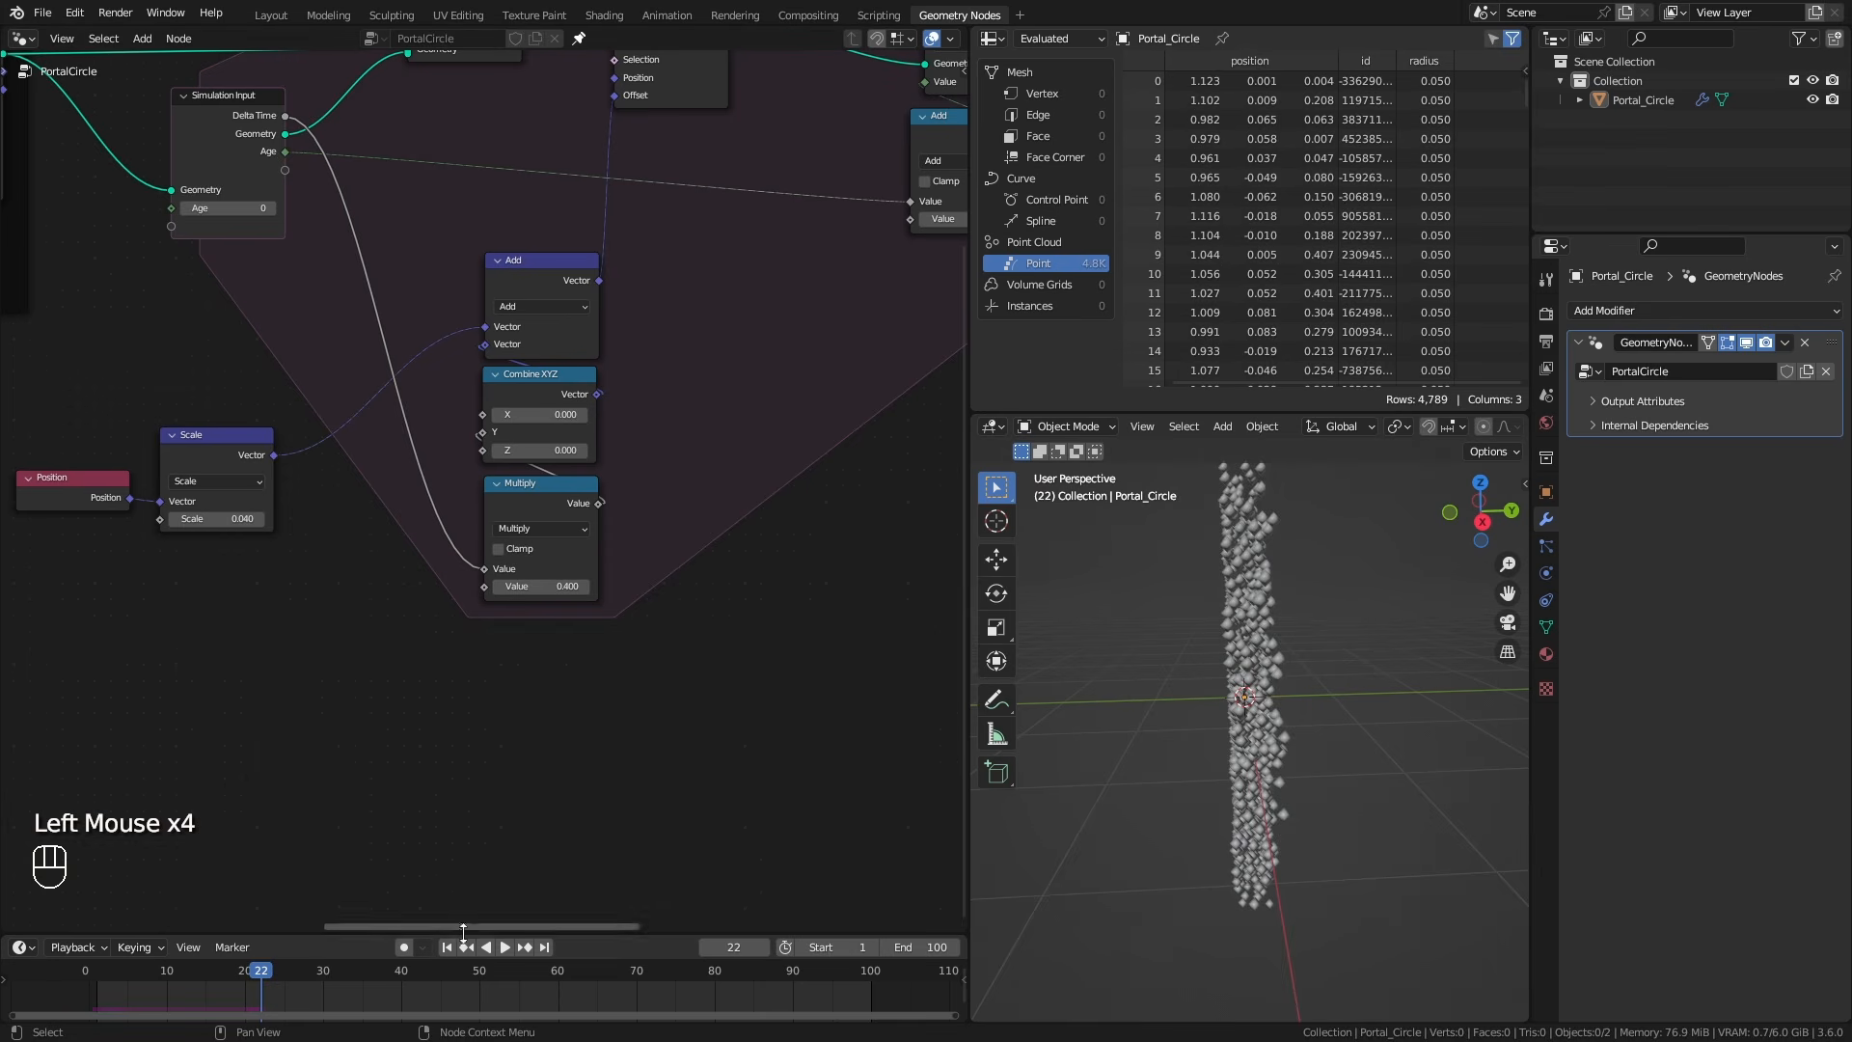
key("space")
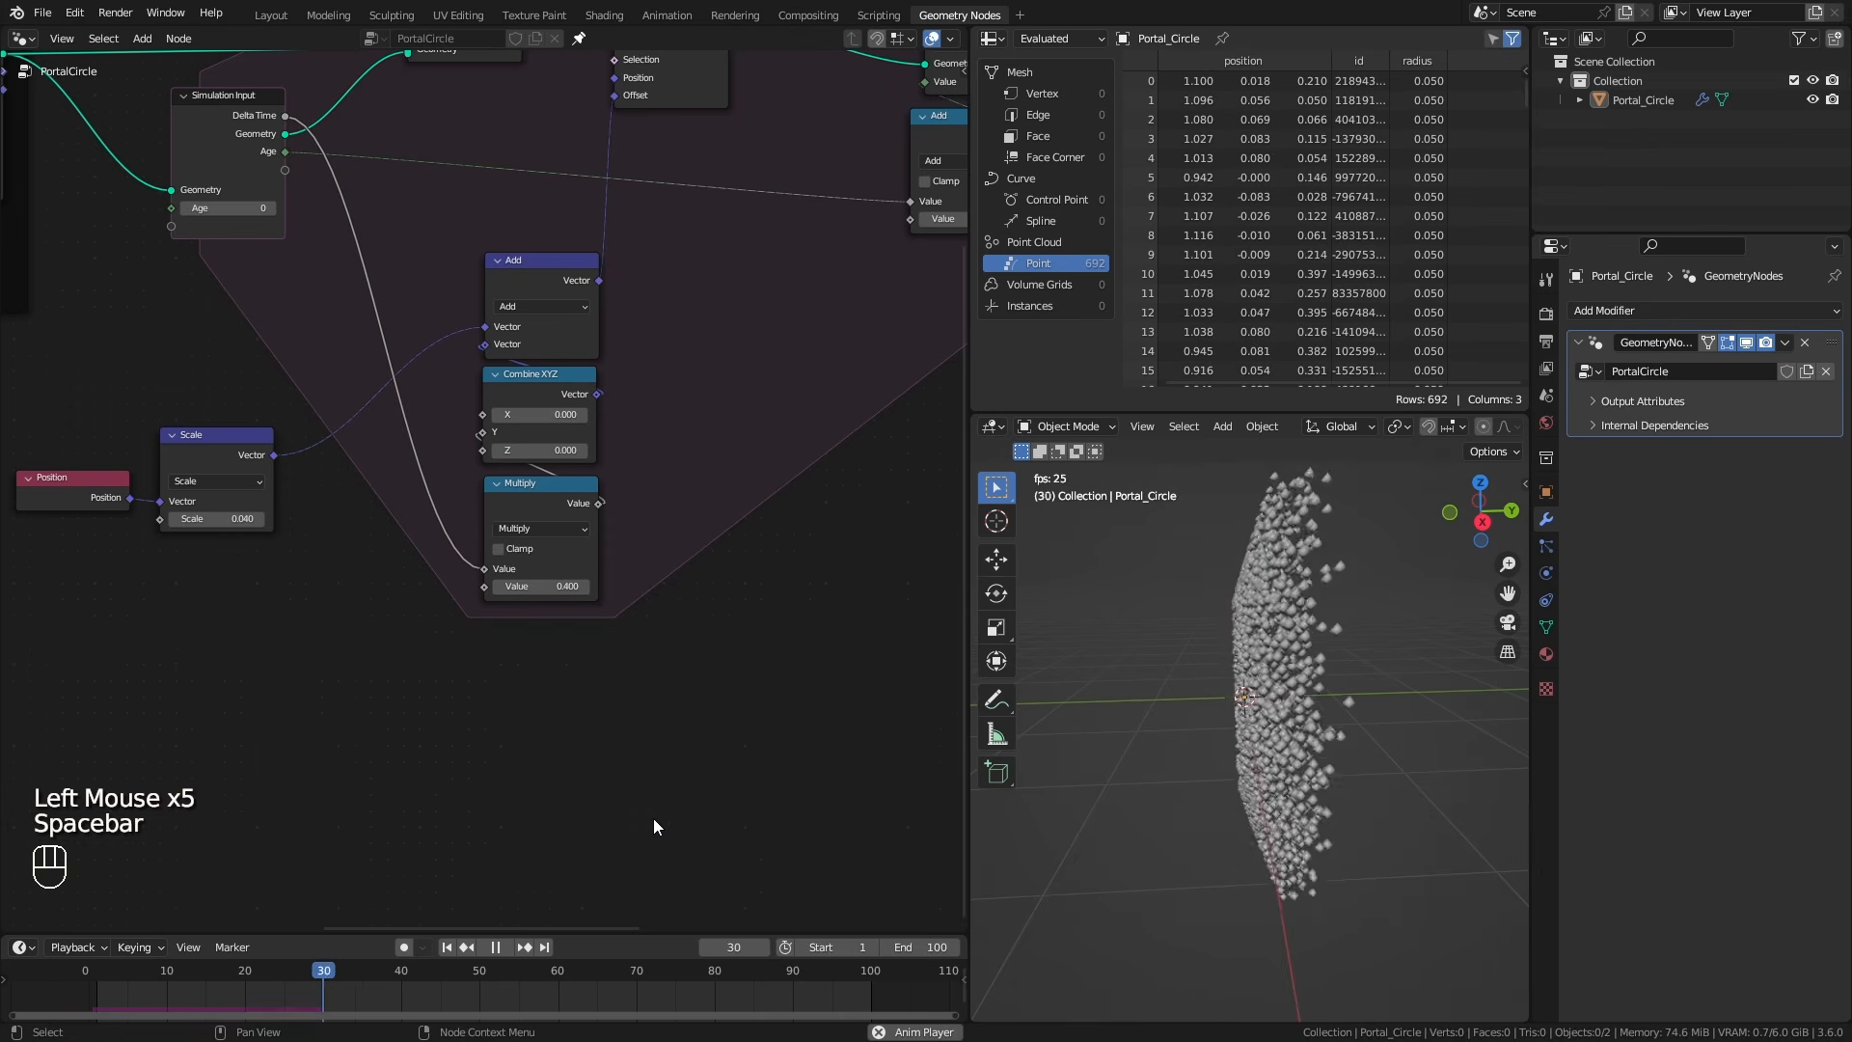
key("space")
Set the Delta Time multiplier to 0.3 and space the Position and Scale nodes away from the Add group.
middle_click_drag(1105, 810, 1302, 579)
middle_click_drag(121, 444, 282, 441)
left_click_drag(226, 432, 365, 517)
left_click_drag(376, 452, 264, 480)
left_click_drag(600, 264, 783, 495)
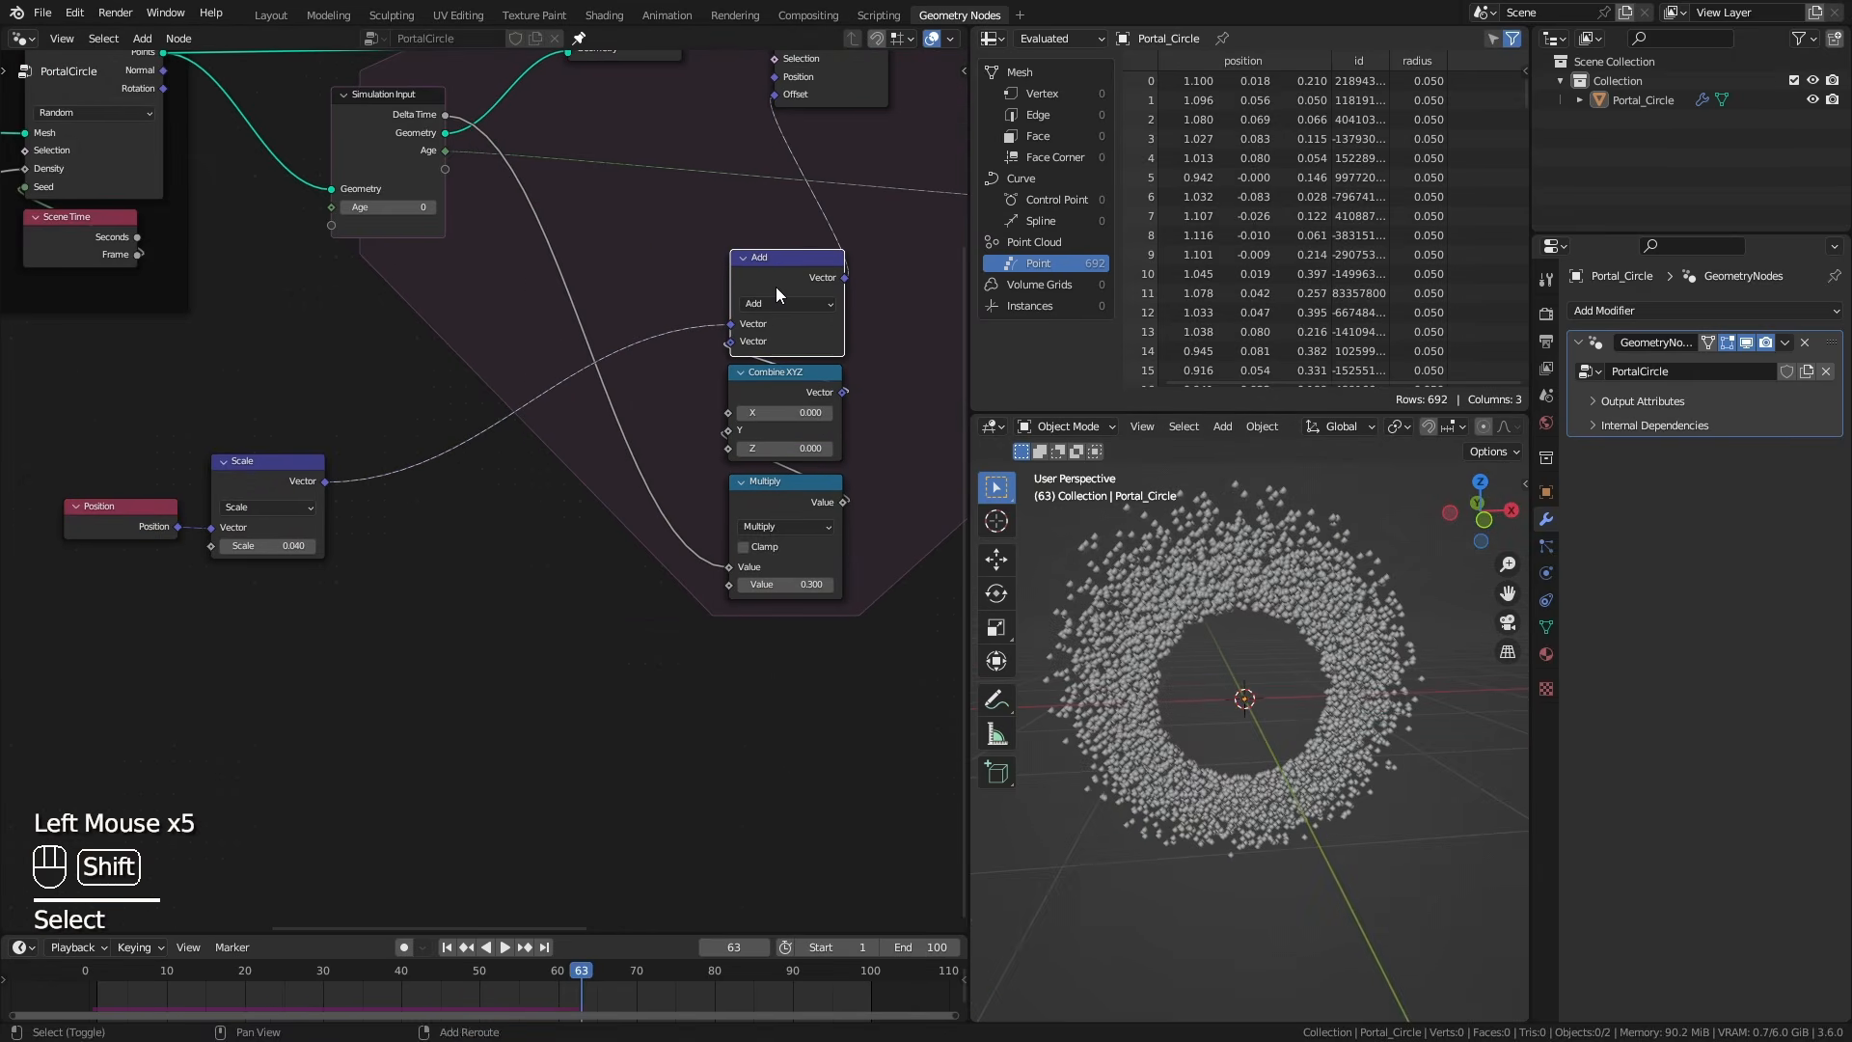
Insert a duplicate vector Add node directly after Scale, and add a Noise Texture node below the Position and Scale nodes.
key("shift+d")
left_click(487, 427)
middle_click_drag(487, 428, 454, 599)
key("shift+a")
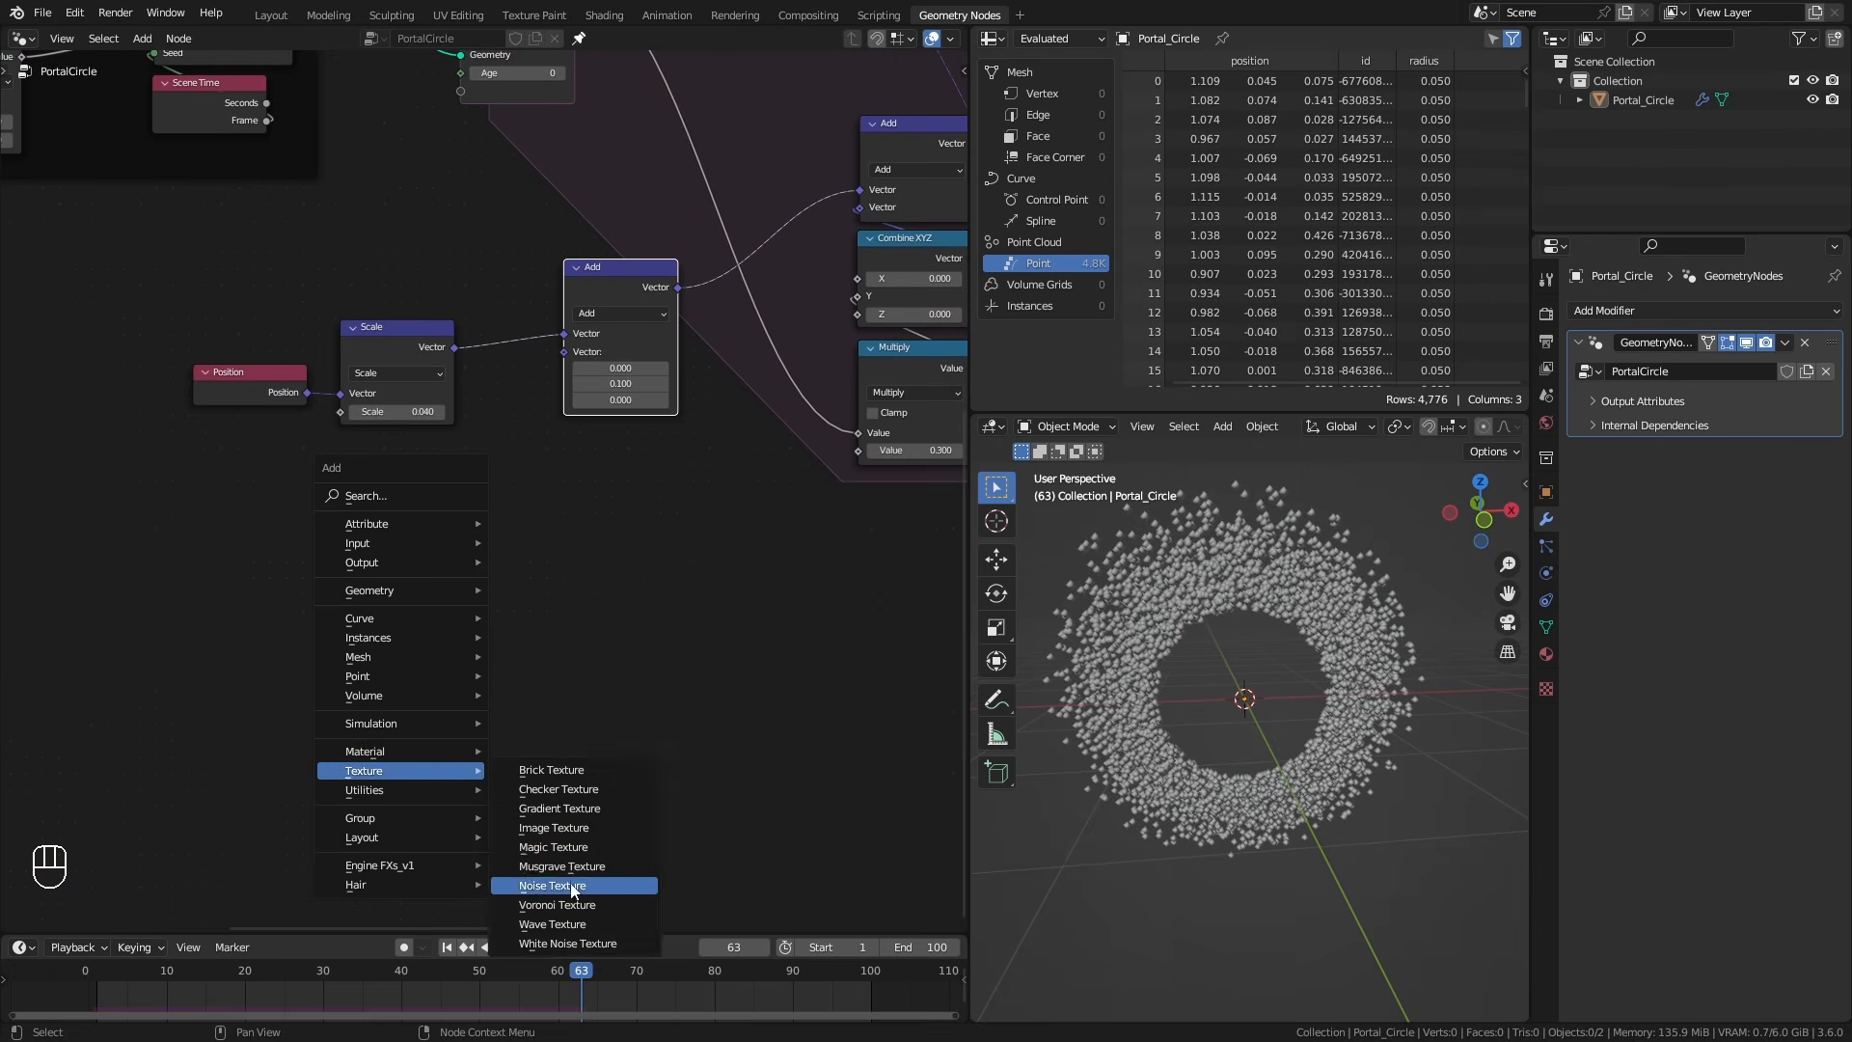
left_click(573, 885)
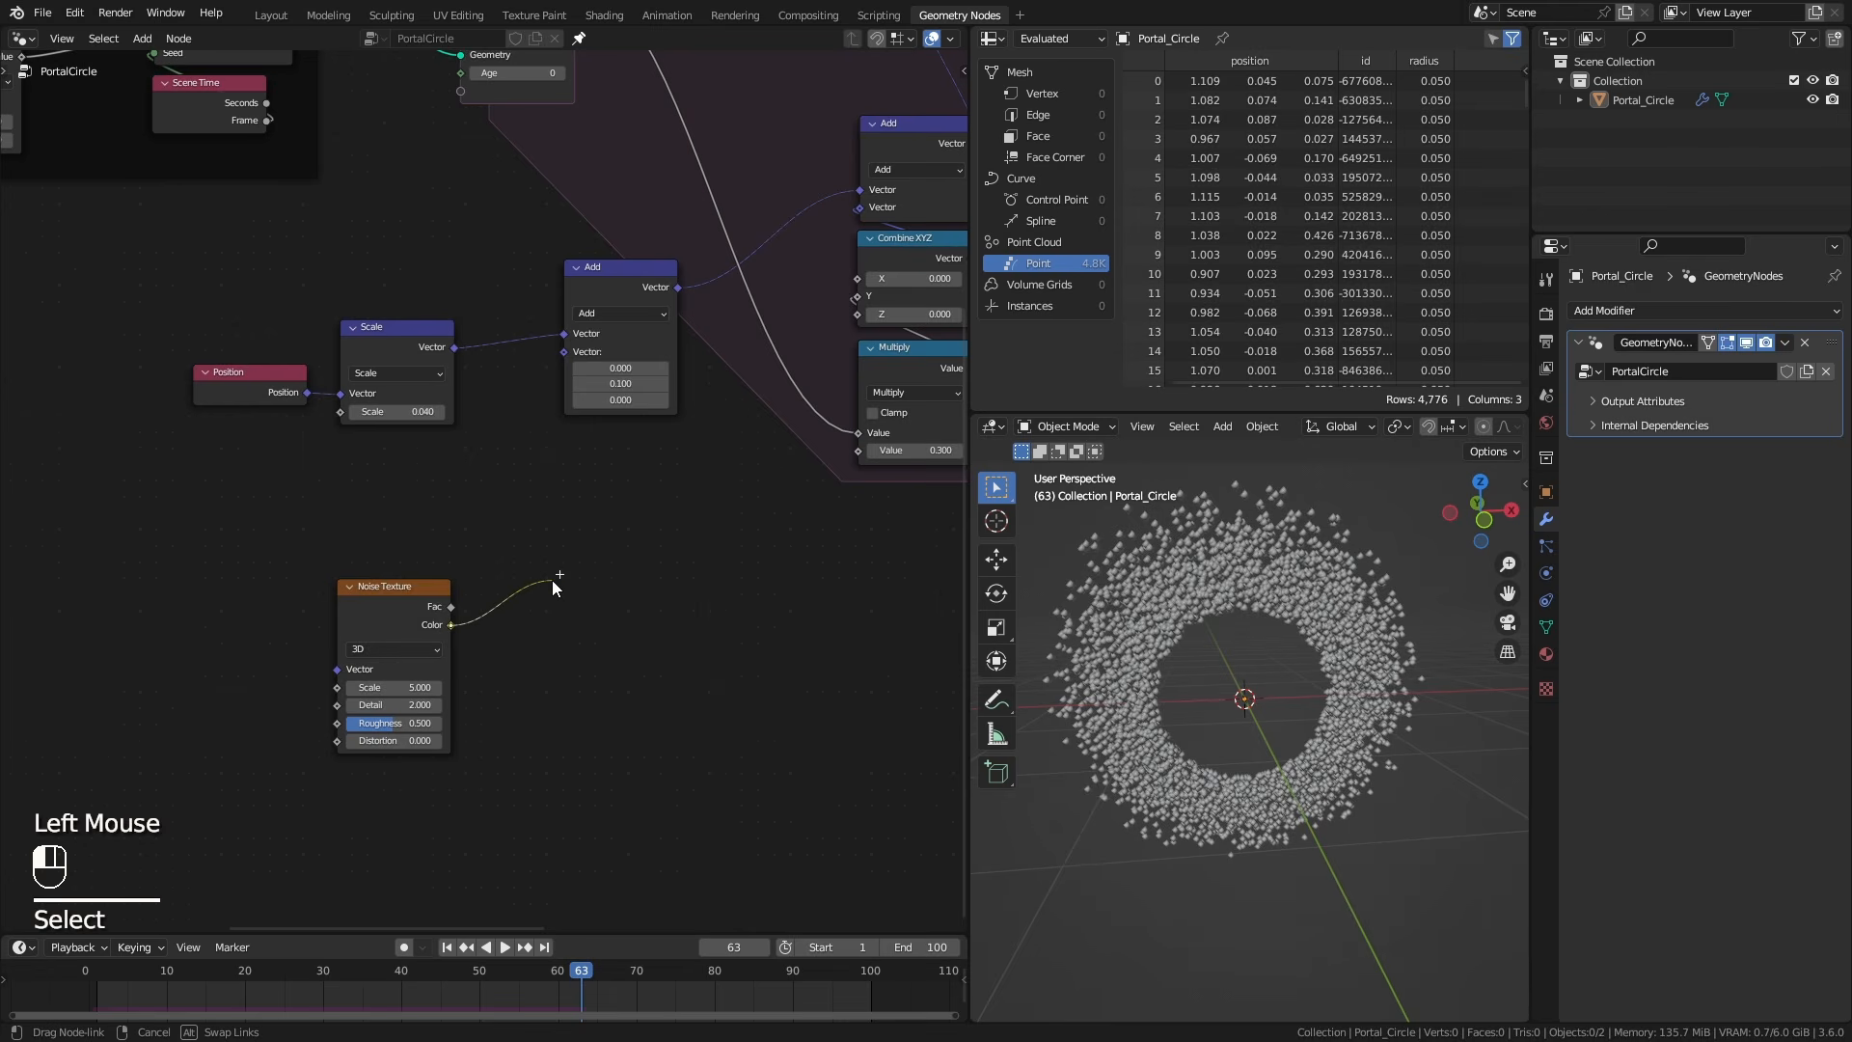
Connect the noise Color to a vector Map Range node and set all three To Min components to -1.
left_click_drag(553, 581, 554, 580)
type("ma")
key("Return")
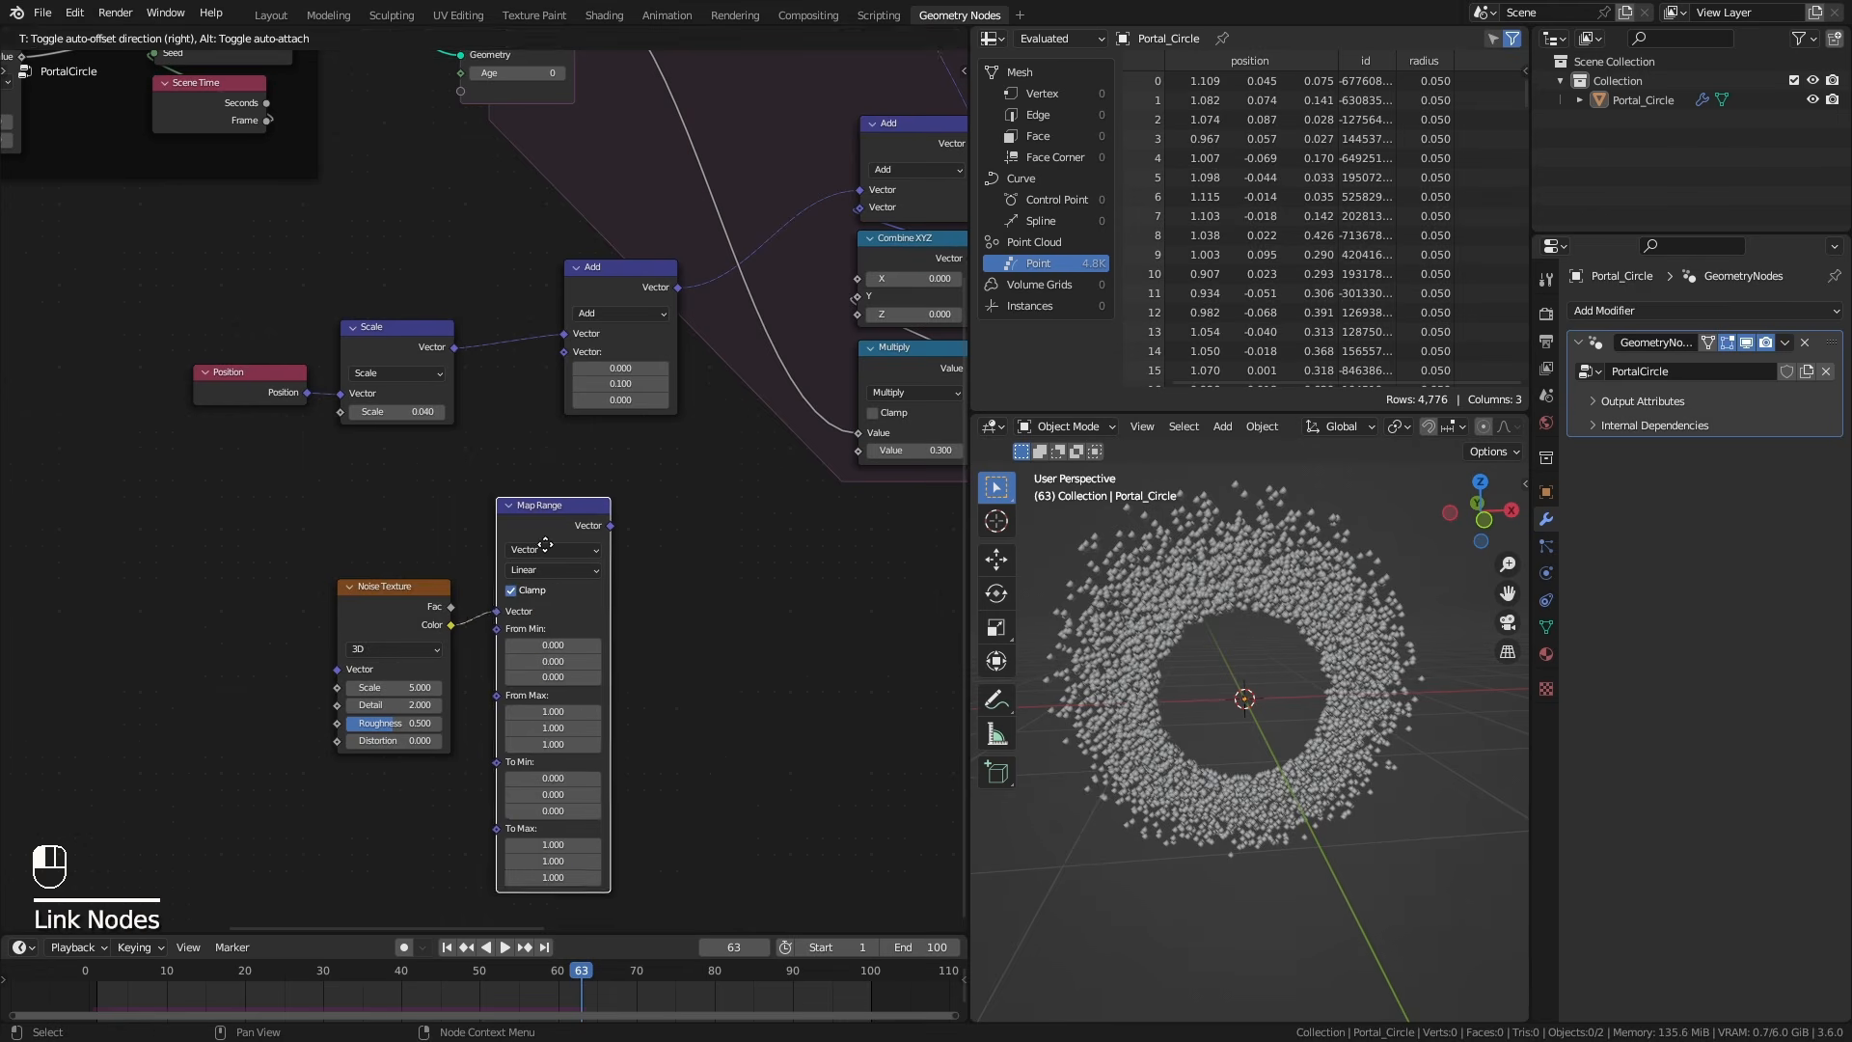
left_click(662, 808)
middle_click_drag(661, 809, 544, 710, "ctrl")
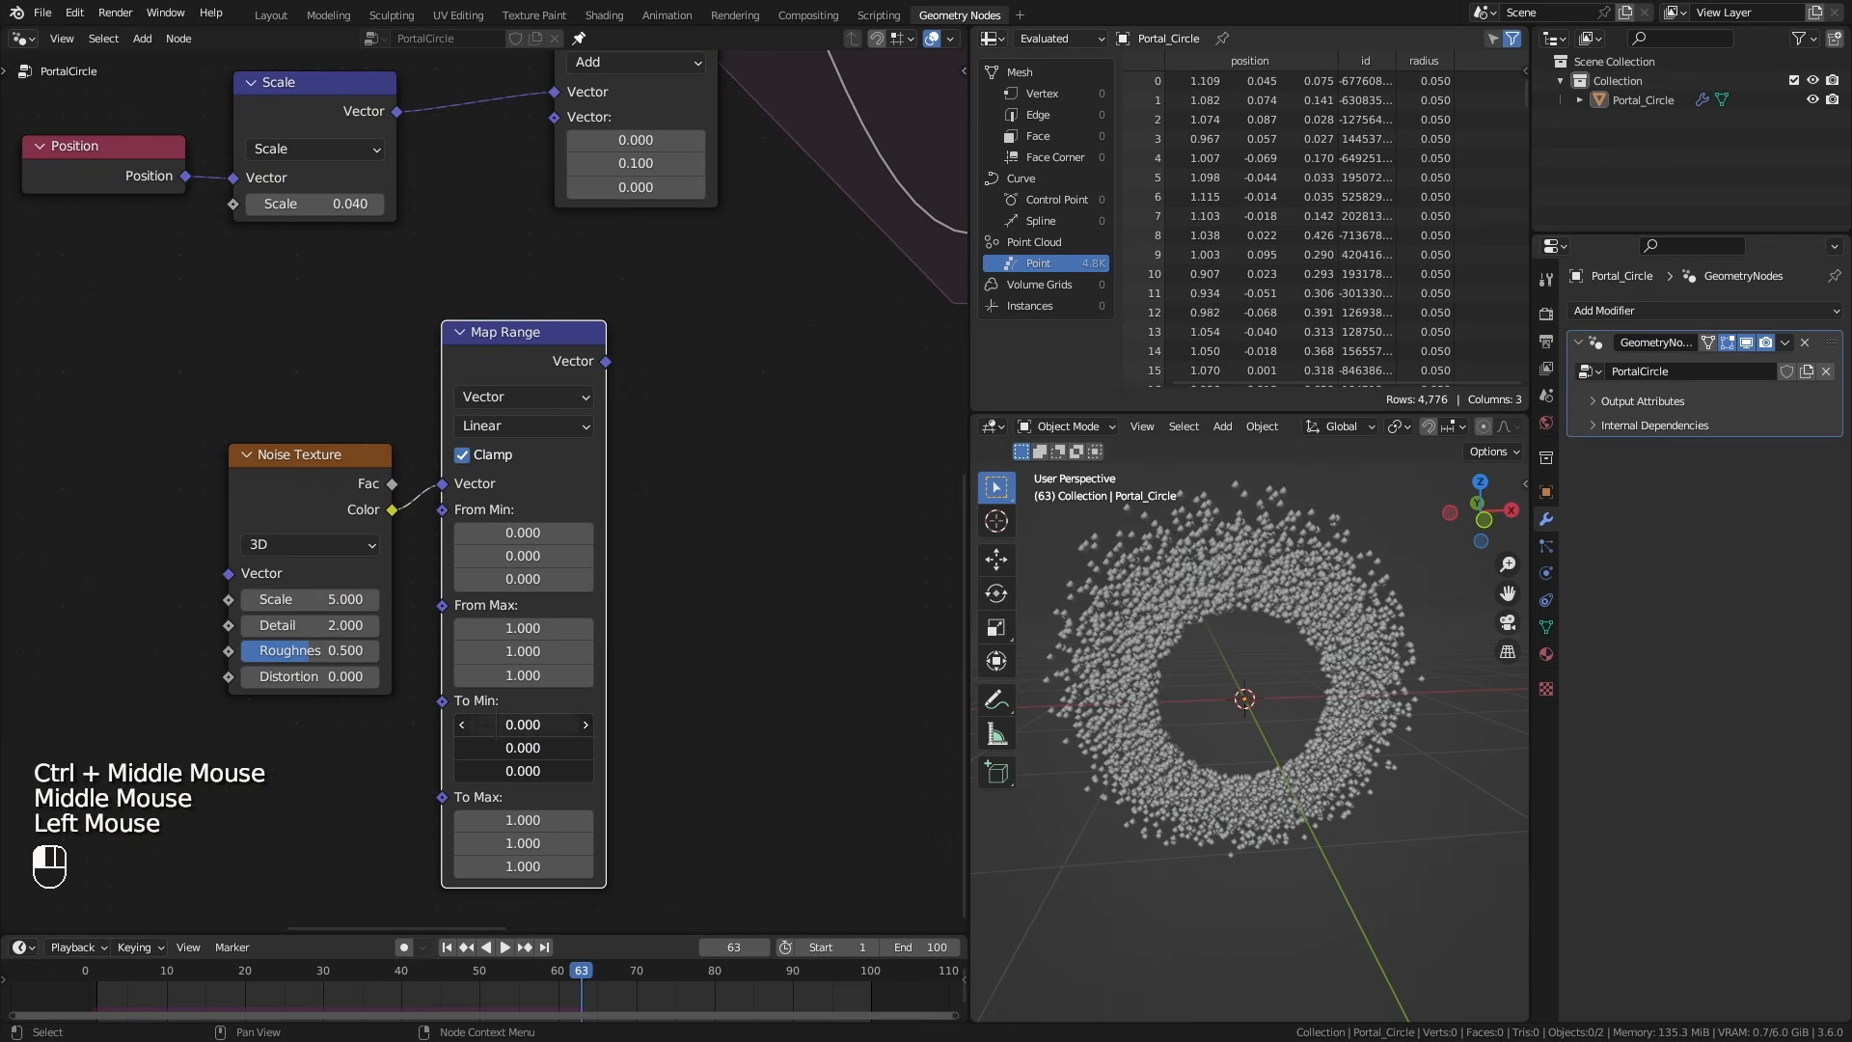
key("Return")
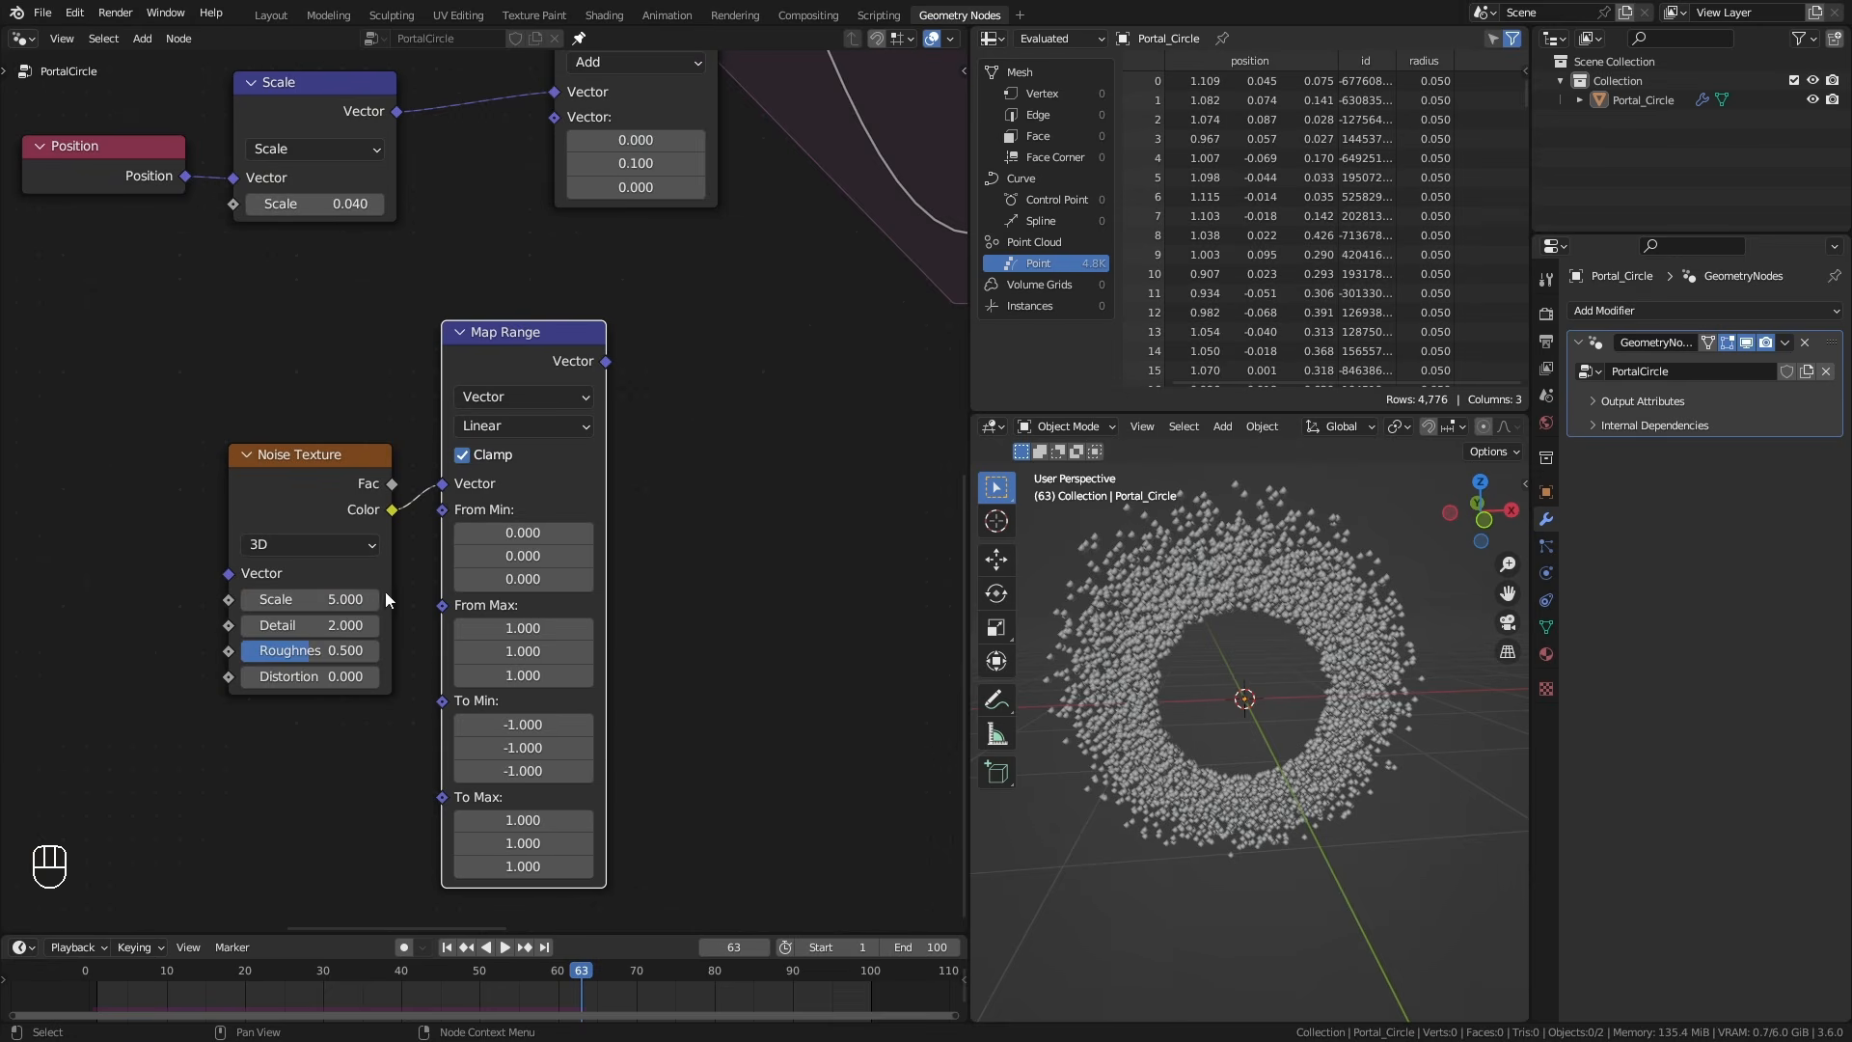
Shift the Noise Texture and Map Range nodes aside and connect Map Range's output to a new vector Scale node.
left_click_drag(385, 598, 208, 646)
left_click_drag(513, 367, 355, 395)
left_click_drag(510, 454, 579, 515)
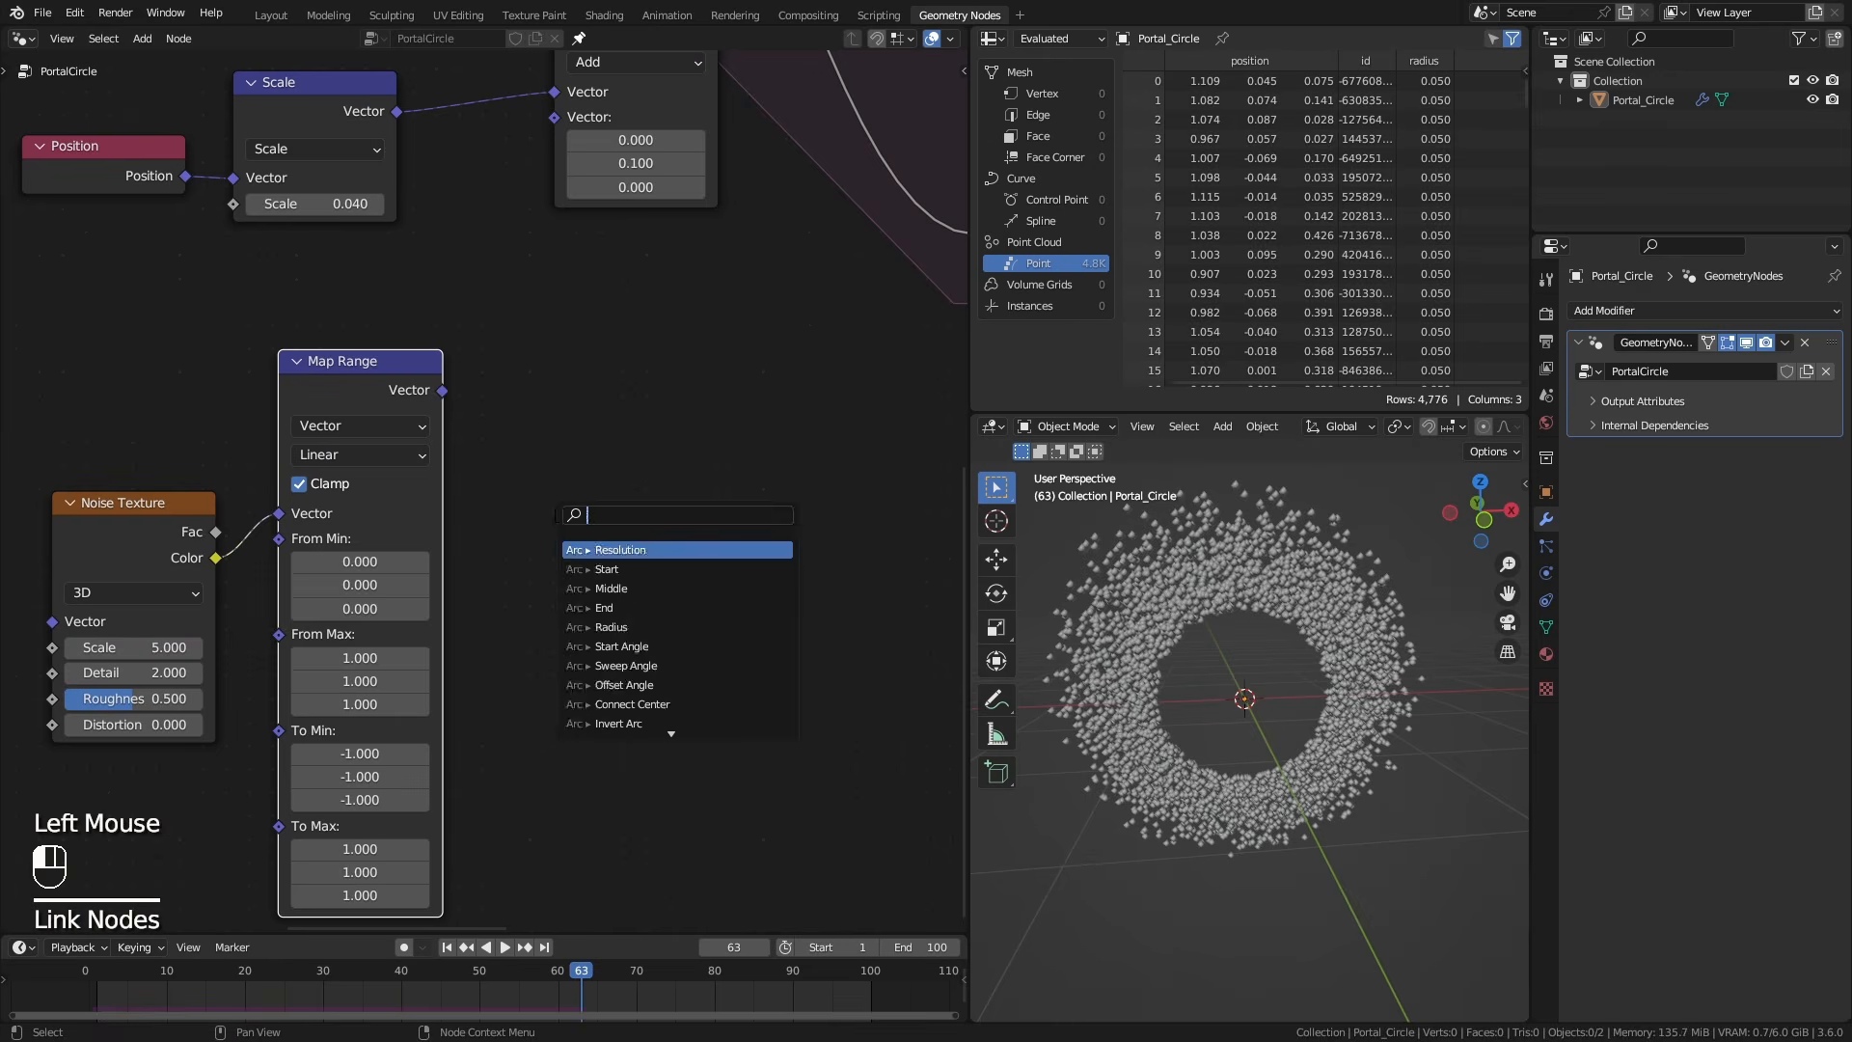
type("sc")
key("Return")
Hide Map Range's unused sockets and arrange it and the new Scale node in line with the Noise Texture.
left_click(390, 386)
key("ctrl+h")
left_click_drag(374, 382, 344, 454)
left_click(533, 403)
left_click_drag(533, 403, 491, 394)
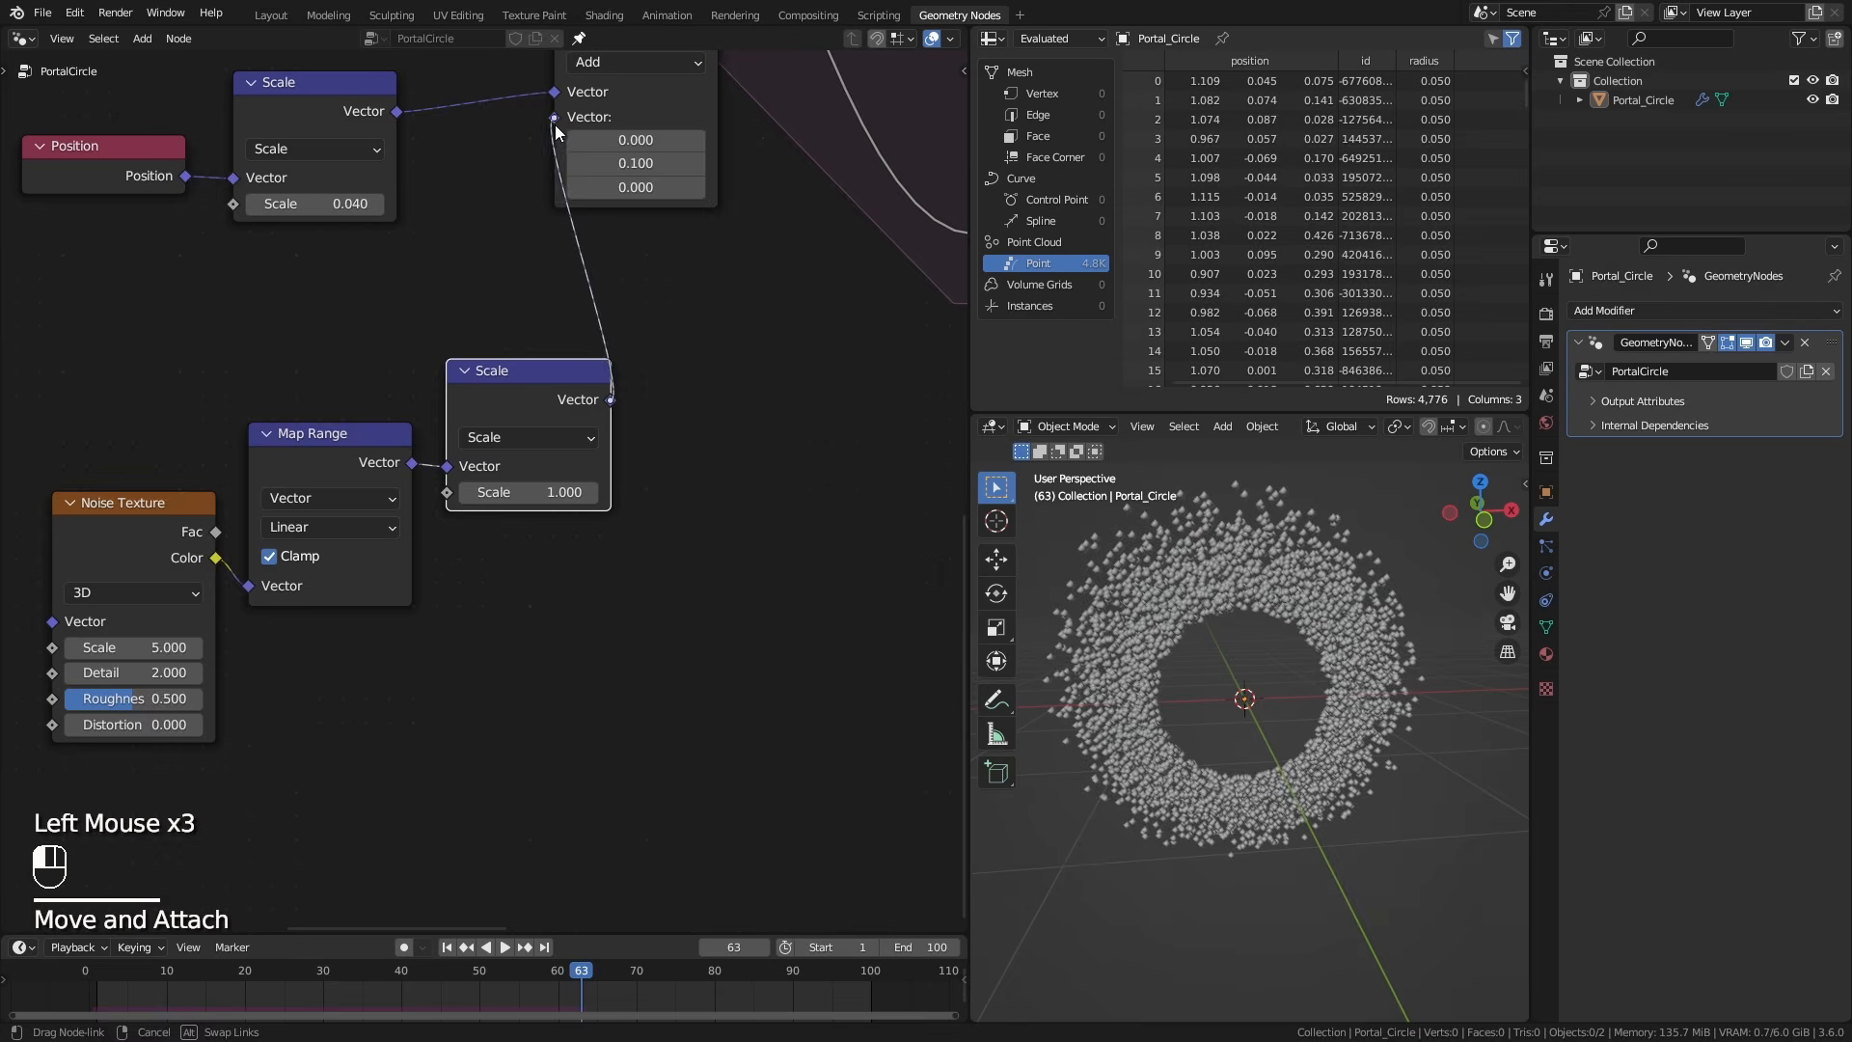
Link the noise Scale node to the new Add node's second vector and replay the simulation from the first frame.
left_click_drag(556, 127, 554, 118)
key("Home")
left_click(447, 946)
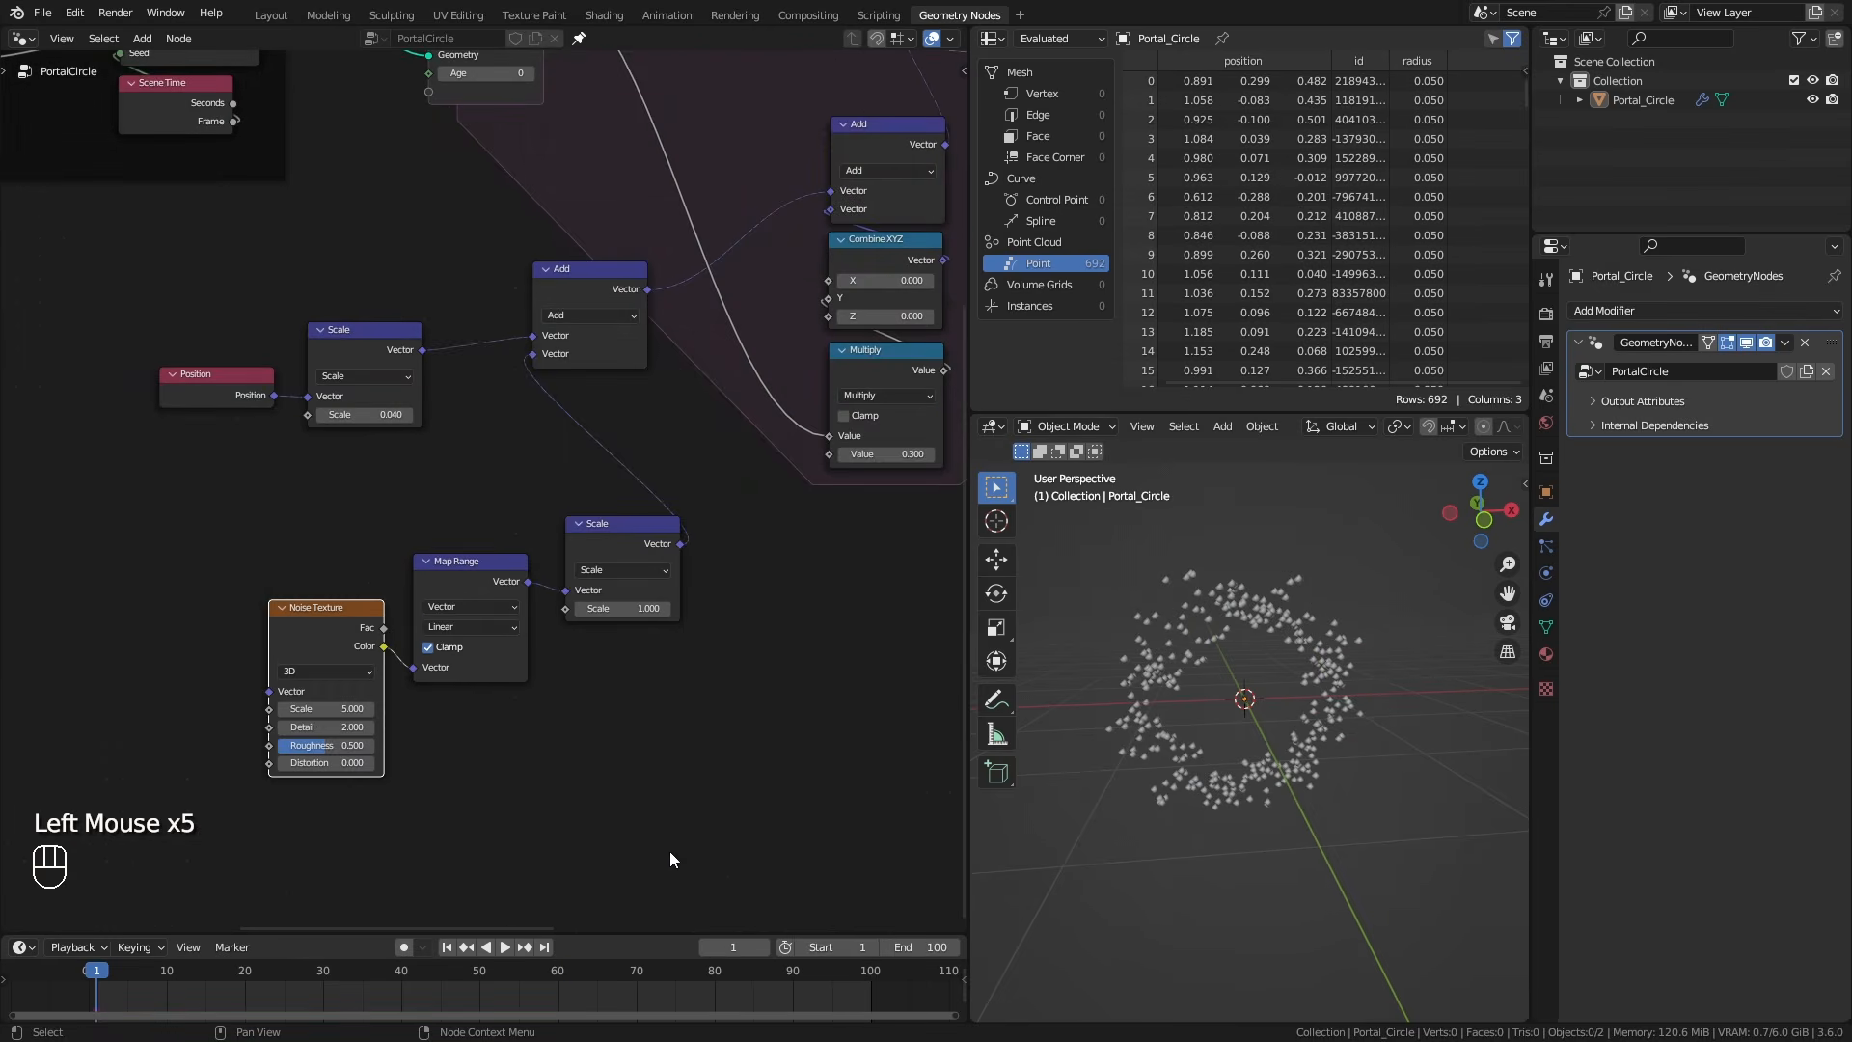
key("space")
key("space")
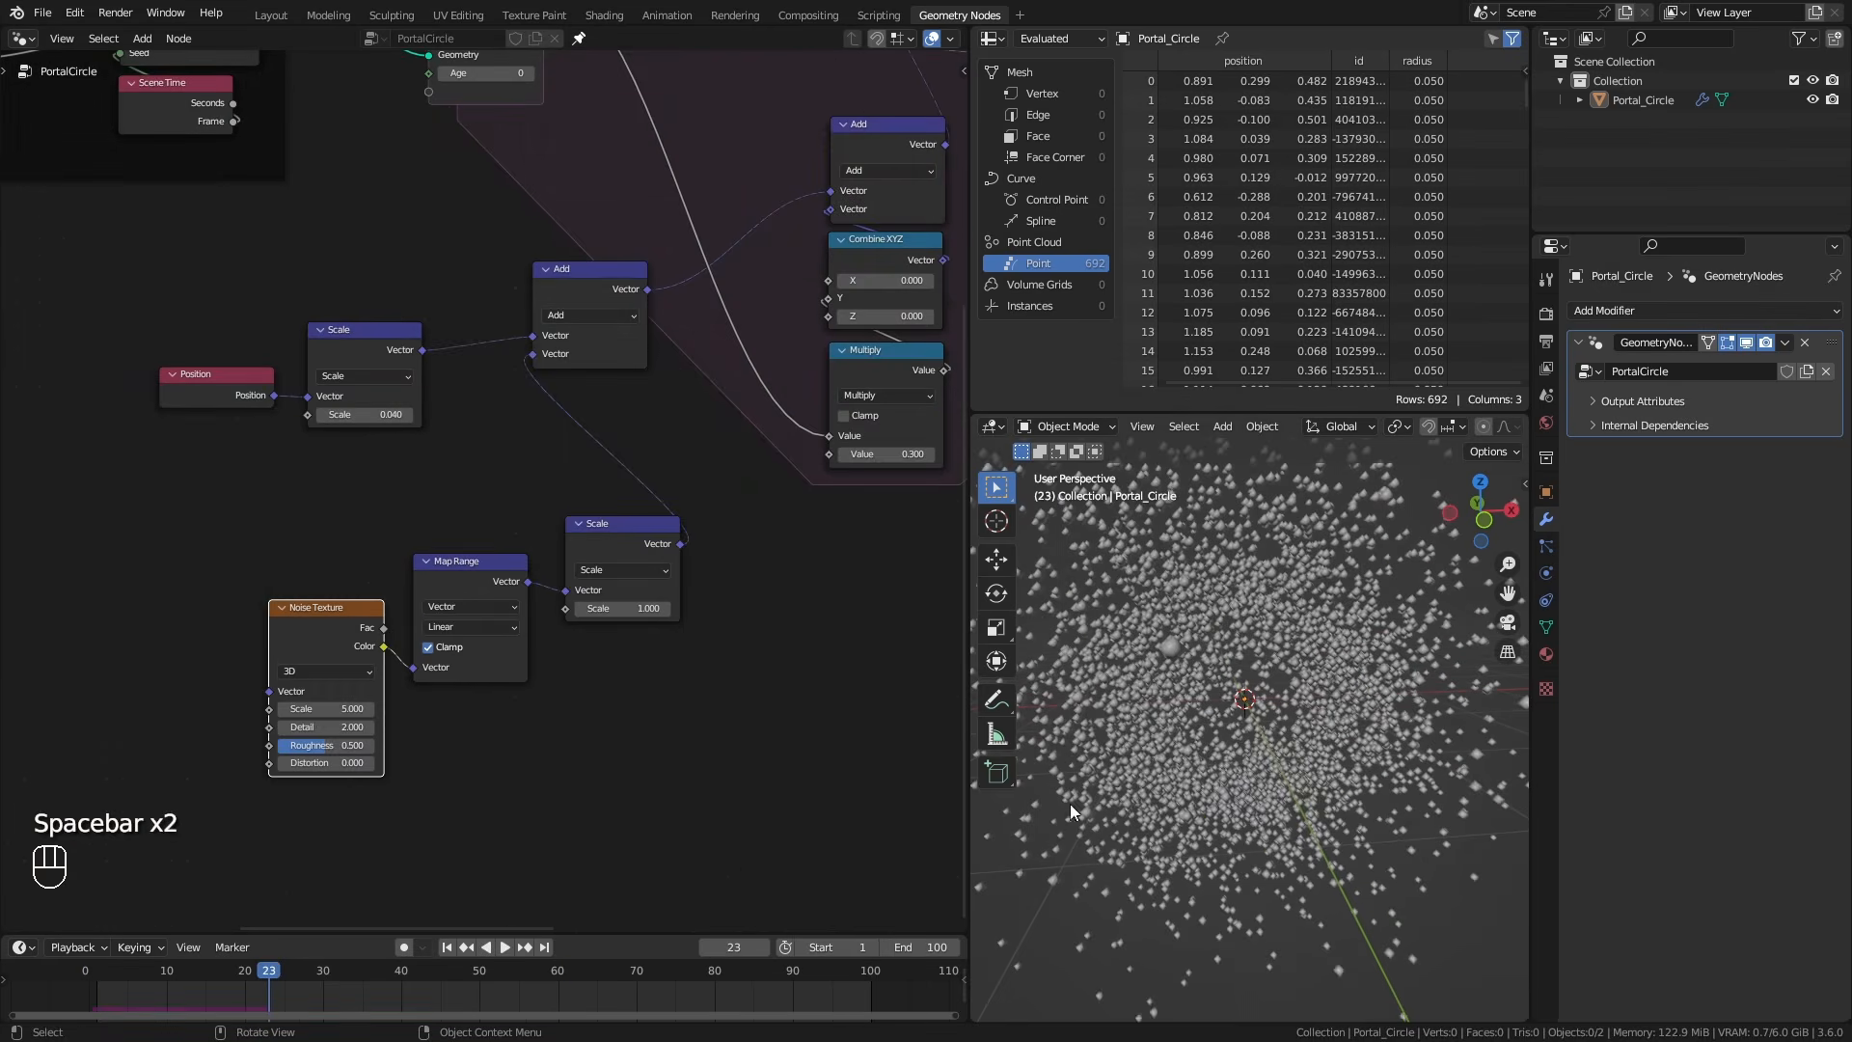
Set the noise Scale node's factor to 0.1 and replay the simulation while orbiting around the ring.
middle_click_drag(668, 715, 671, 683, "ctrl")
left_click(671, 652)
type(".1")
key("Return")
left_click(447, 946)
key("space")
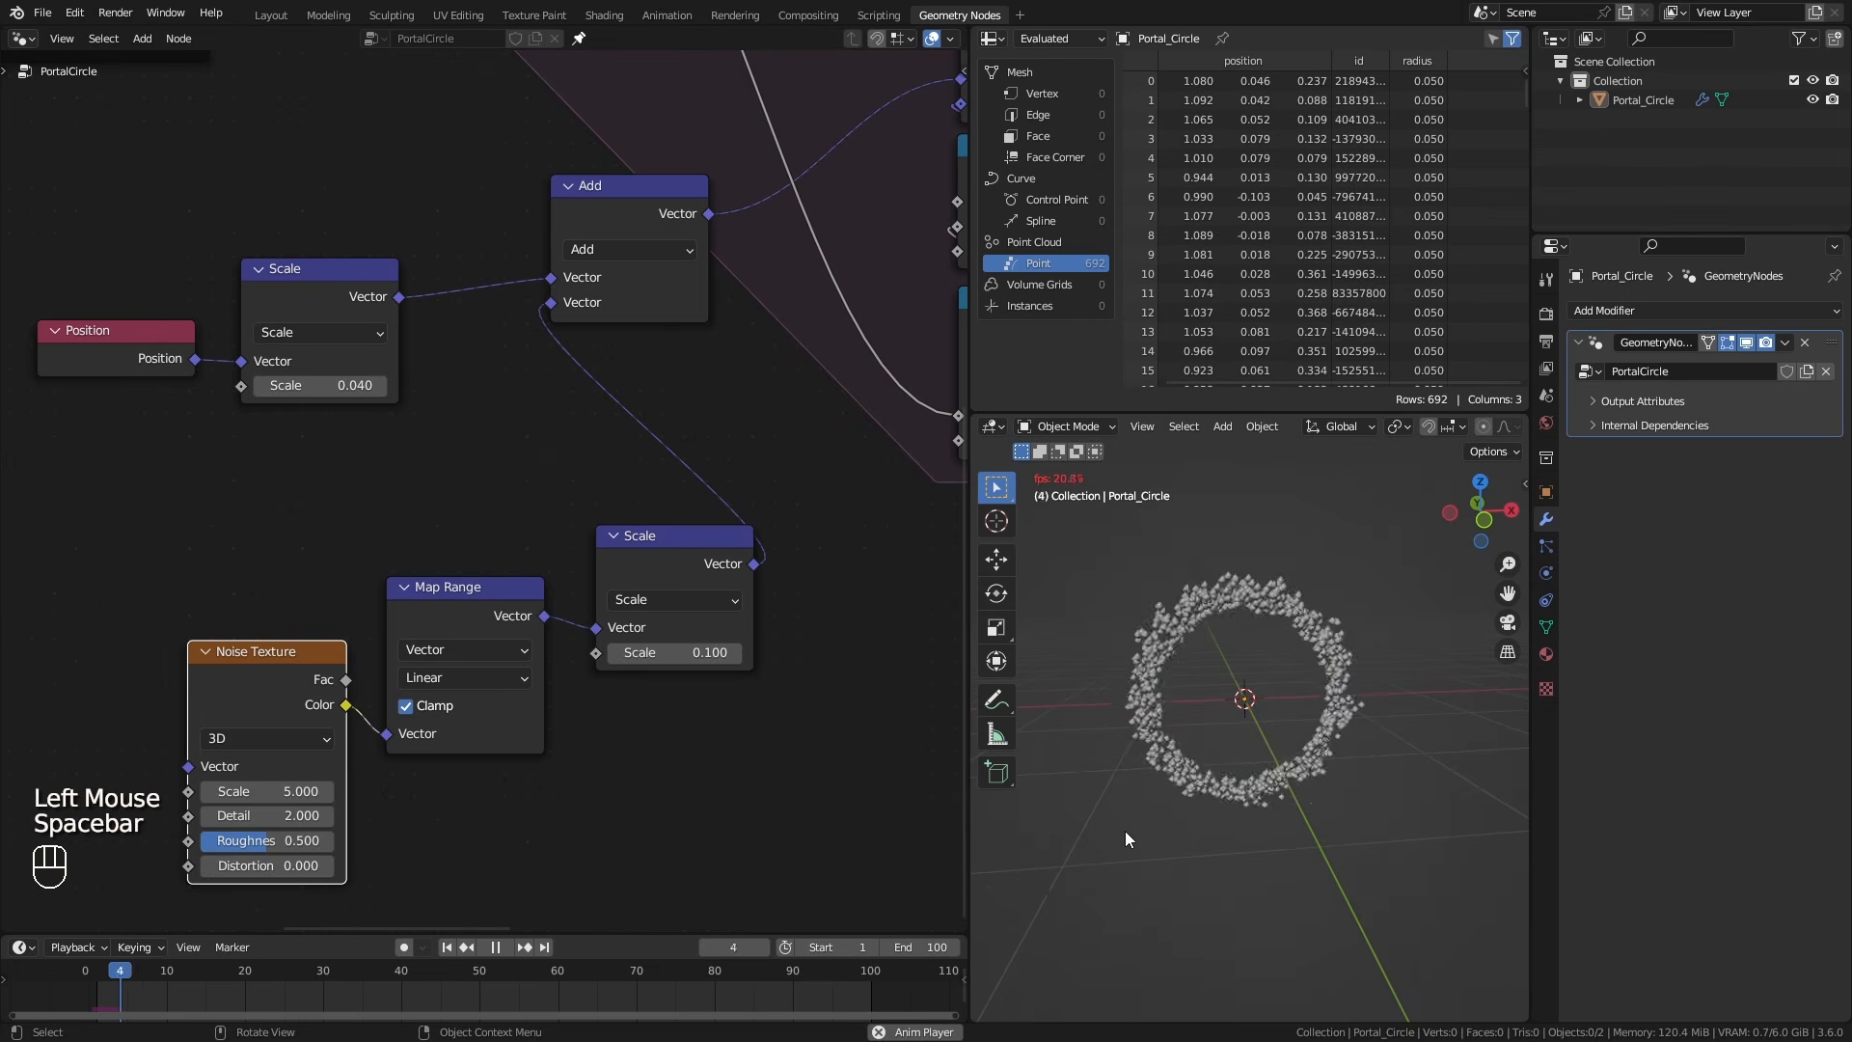
middle_click_drag(1183, 812, 1304, 800)
Tune the Noise Texture during playback to Scale 1.9, Detail 1.6, Roughness 0.167 and Distortion 0.7.
middle_click_drag(310, 762, 315, 725, "ctrl")
left_click_drag(314, 721, 287, 722)
middle_click_drag(1287, 810, 1348, 808)
mouse_move(310, 779)
left_mouse_down()
mouse_move(260, 778)
mouse_move(296, 807)
left_mouse_up()
left_click_drag(294, 749, 291, 749)
left_click_drag(291, 722, 291, 721)
middle_click_drag(1317, 804, 1244, 797)
Fine-tune the noise Scale factor to 0.11 and the Position Scale factor to 0.03 while the simulation plays.
left_click_drag(772, 563, 779, 562, "shift")
left_click_drag(376, 255, 368, 254, "shift")
middle_click_drag(1080, 786, 1130, 783)
left_click_drag(780, 563, 779, 562, "shift")
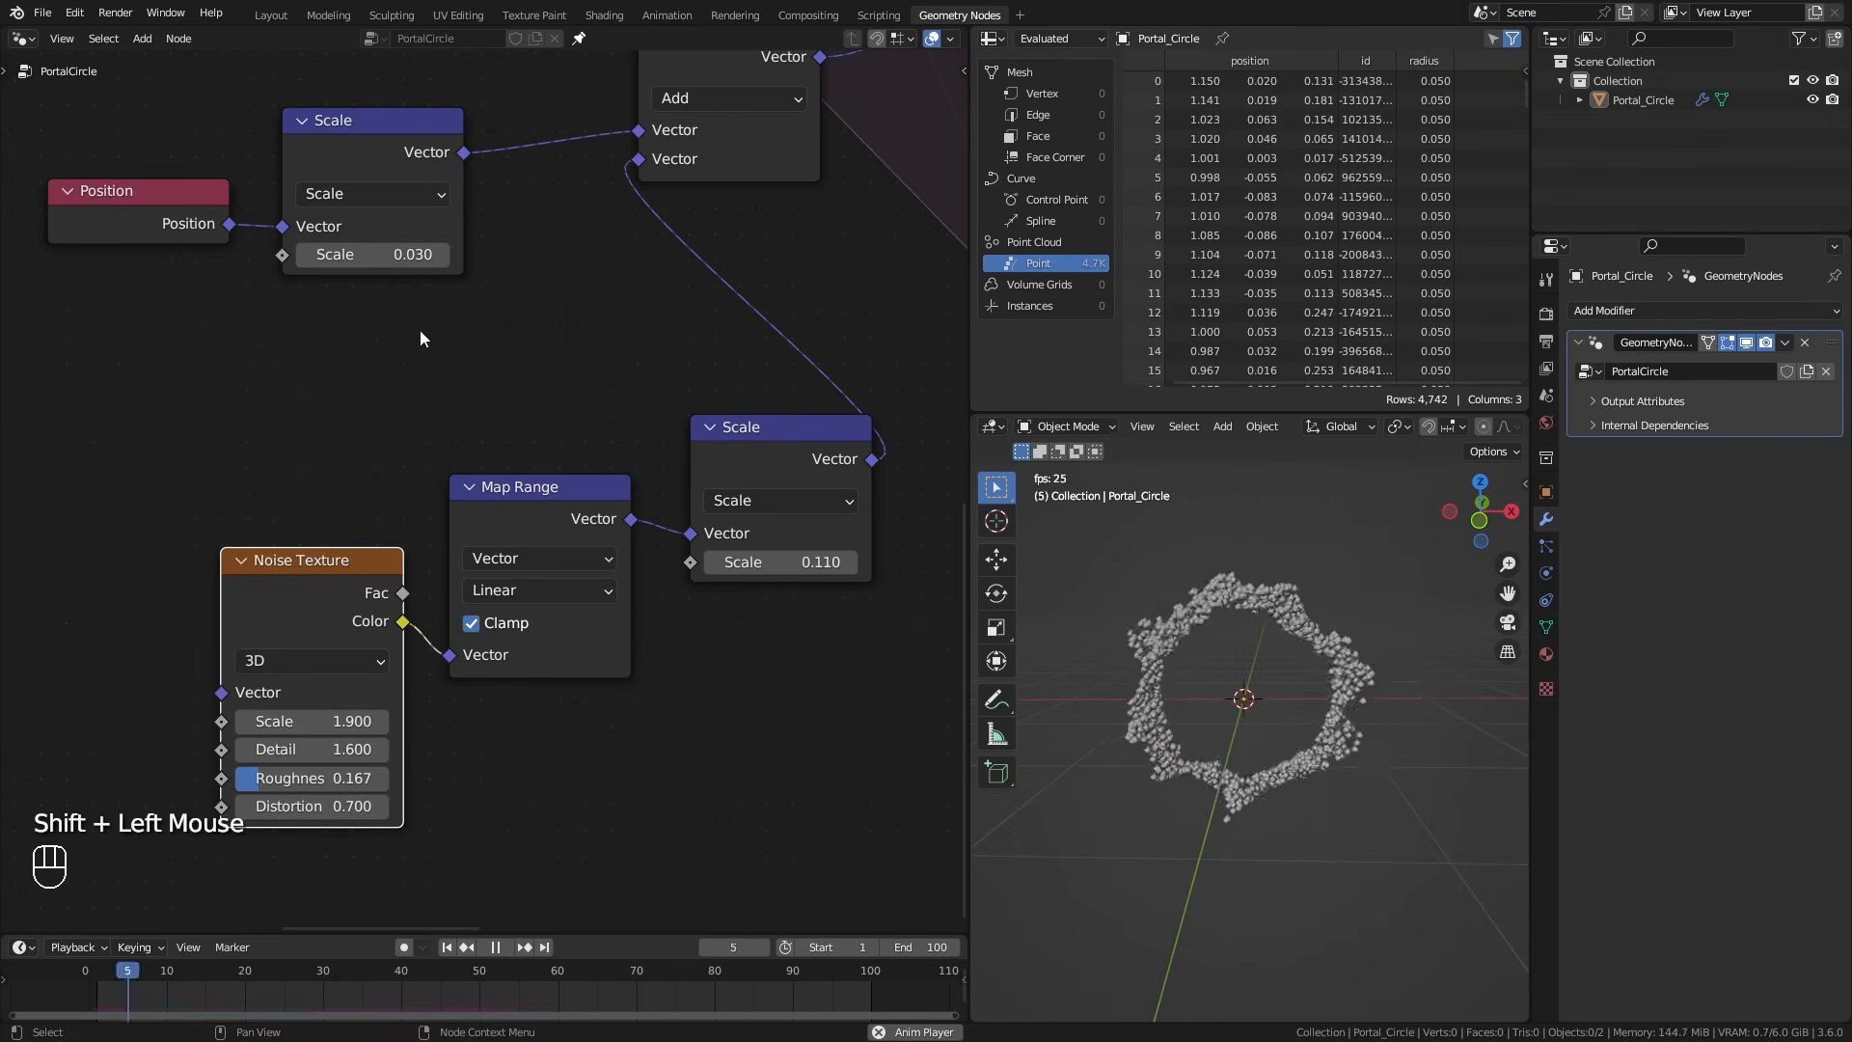
Raise the noise Scale factor to 0.13, readjust the Position Scale factor to 0.03, and view the ring from several angles.
left_click_drag(386, 255, 402, 255, "shift")
middle_click_drag(1138, 675, 1056, 671)
middle_click_drag(868, 580, 511, 651)
middle_click_drag(360, 650, 548, 666)
middle_click_drag(548, 667, 555, 627, "ctrl")
mouse_move(680, 622)
left_mouse_down("shift")
mouse_move(627, 622)
mouse_move(699, 622)
left_mouse_up("shift")
middle_click_drag(579, 434, 692, 466)
left_click_drag(352, 294, 333, 294, "shift")
middle_click_drag(1261, 775, 1306, 782)
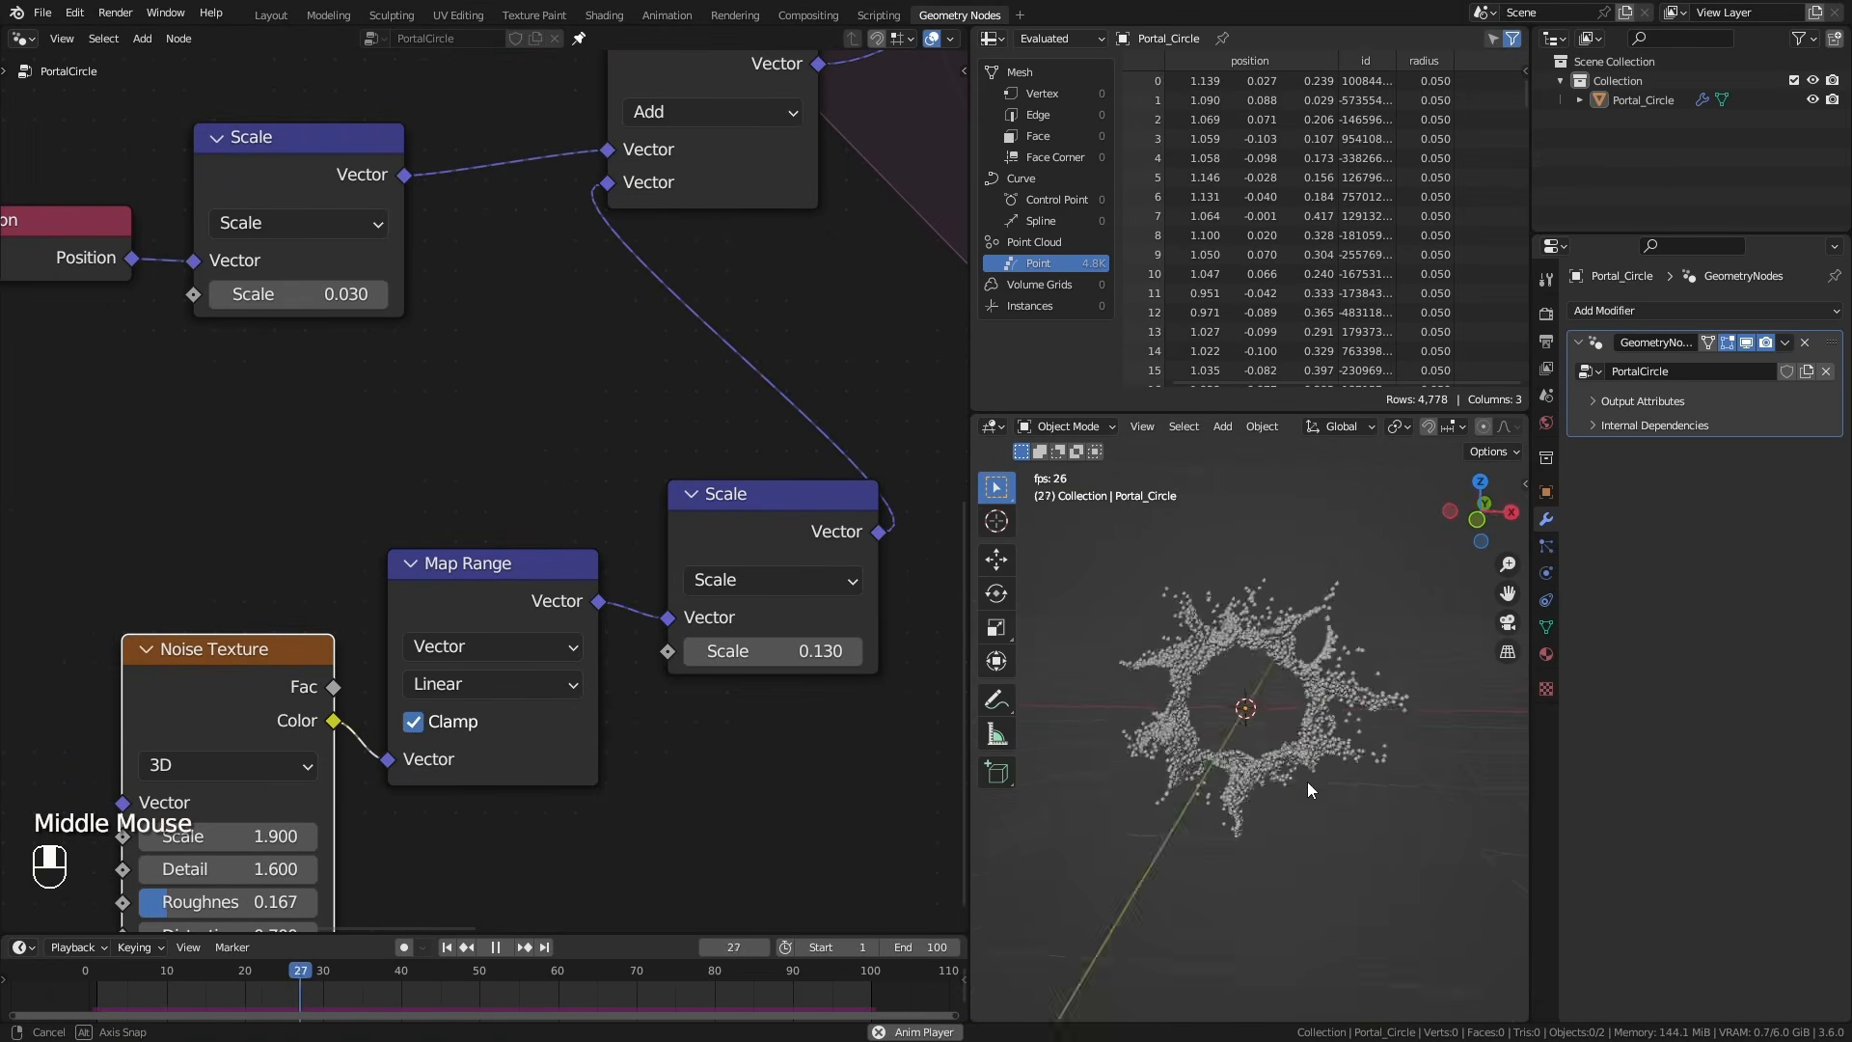
middle_click_drag(1157, 762, 1336, 754)
Switch the Noise Texture to 4D and vary its W value up to 9.3 during playback.
middle_click_drag(218, 731, 483, 542)
left_click(469, 565)
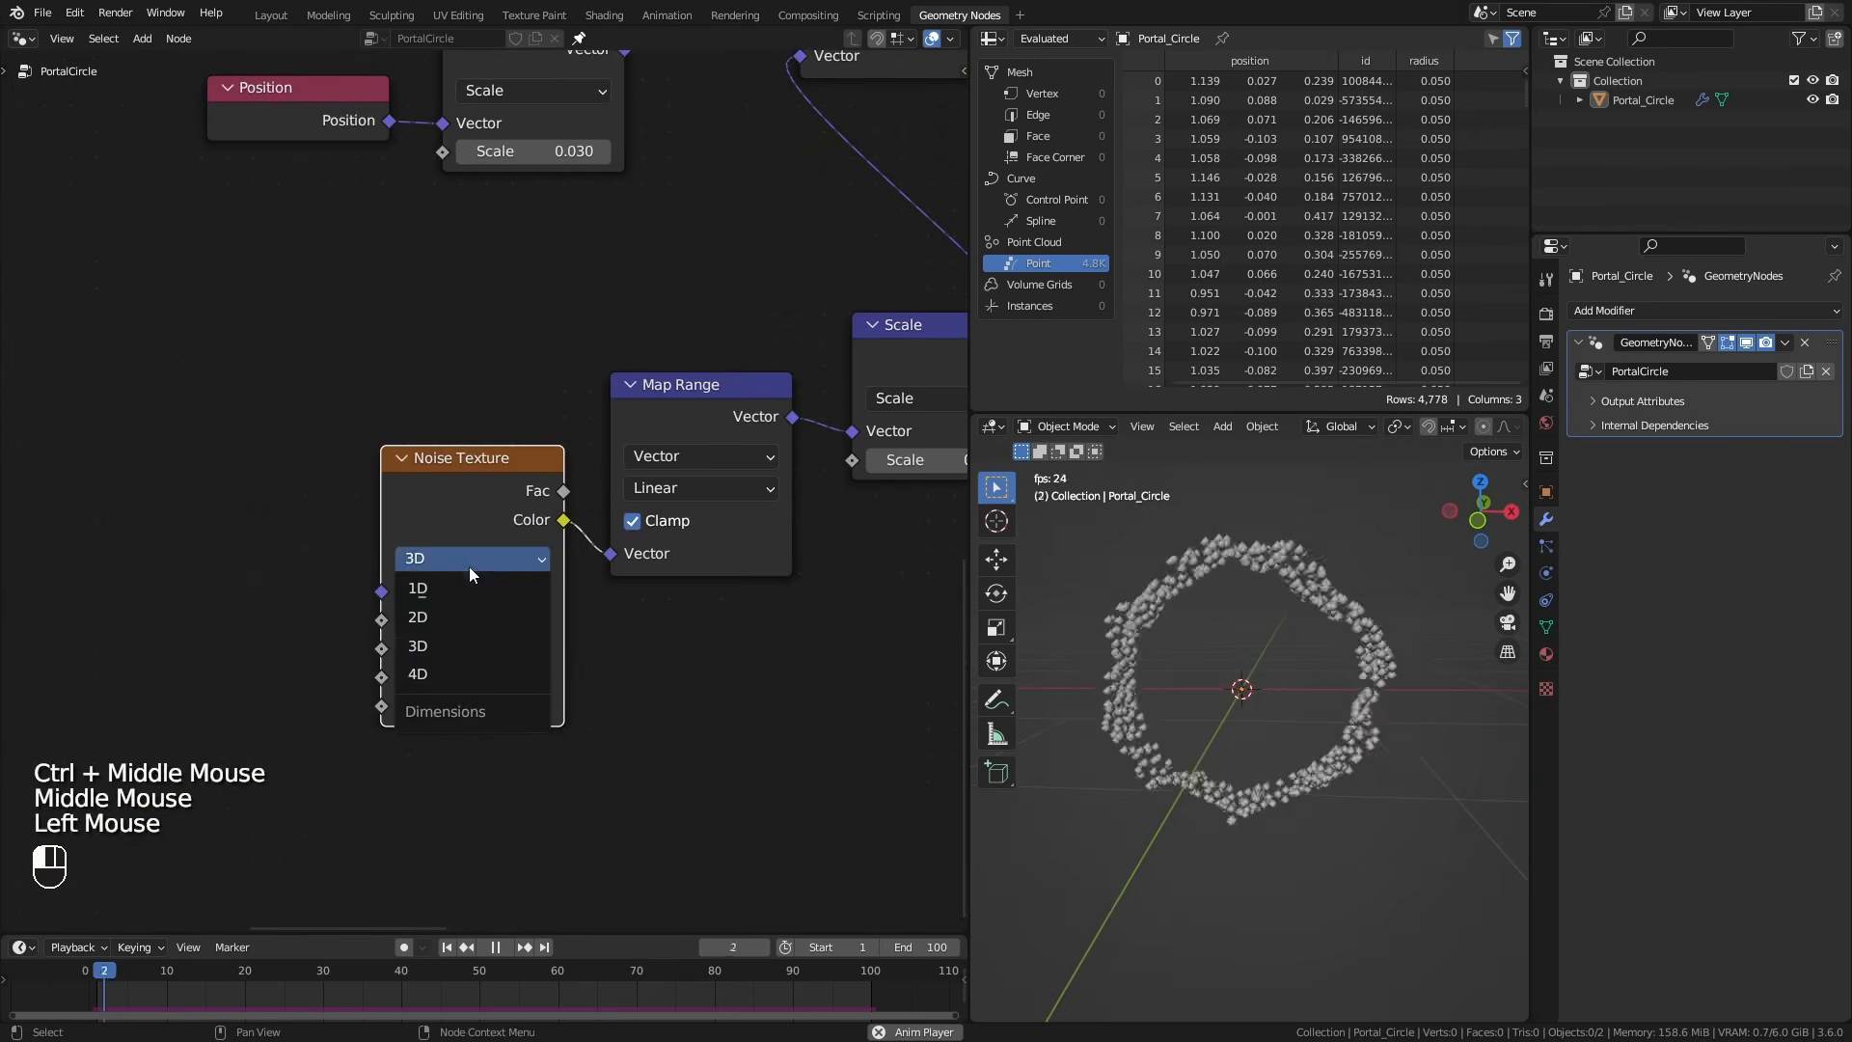
left_click(465, 670)
left_click_drag(469, 621, 1368, 621)
Add a Scene Time node and connect its Seconds output to the Noise Texture's W input.
middle_click_drag(382, 623, 489, 614)
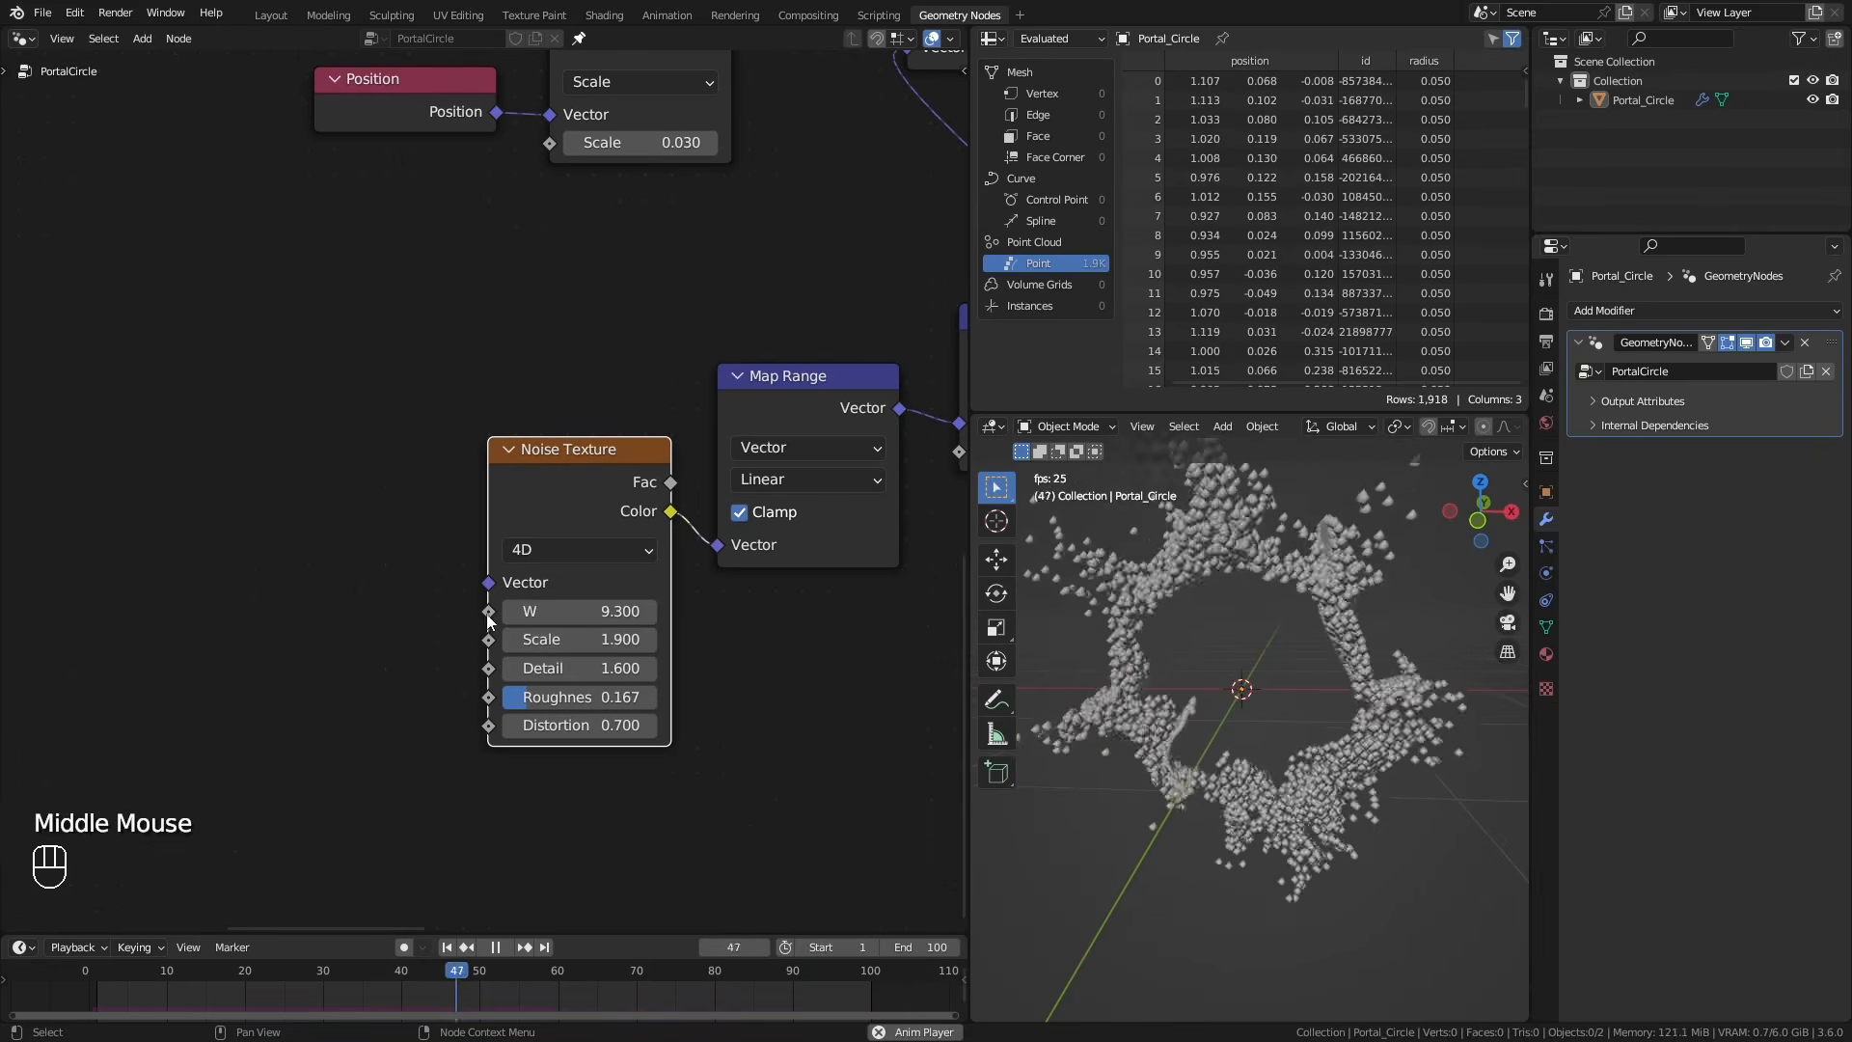
left_click_drag(489, 612, 221, 517)
type("scene")
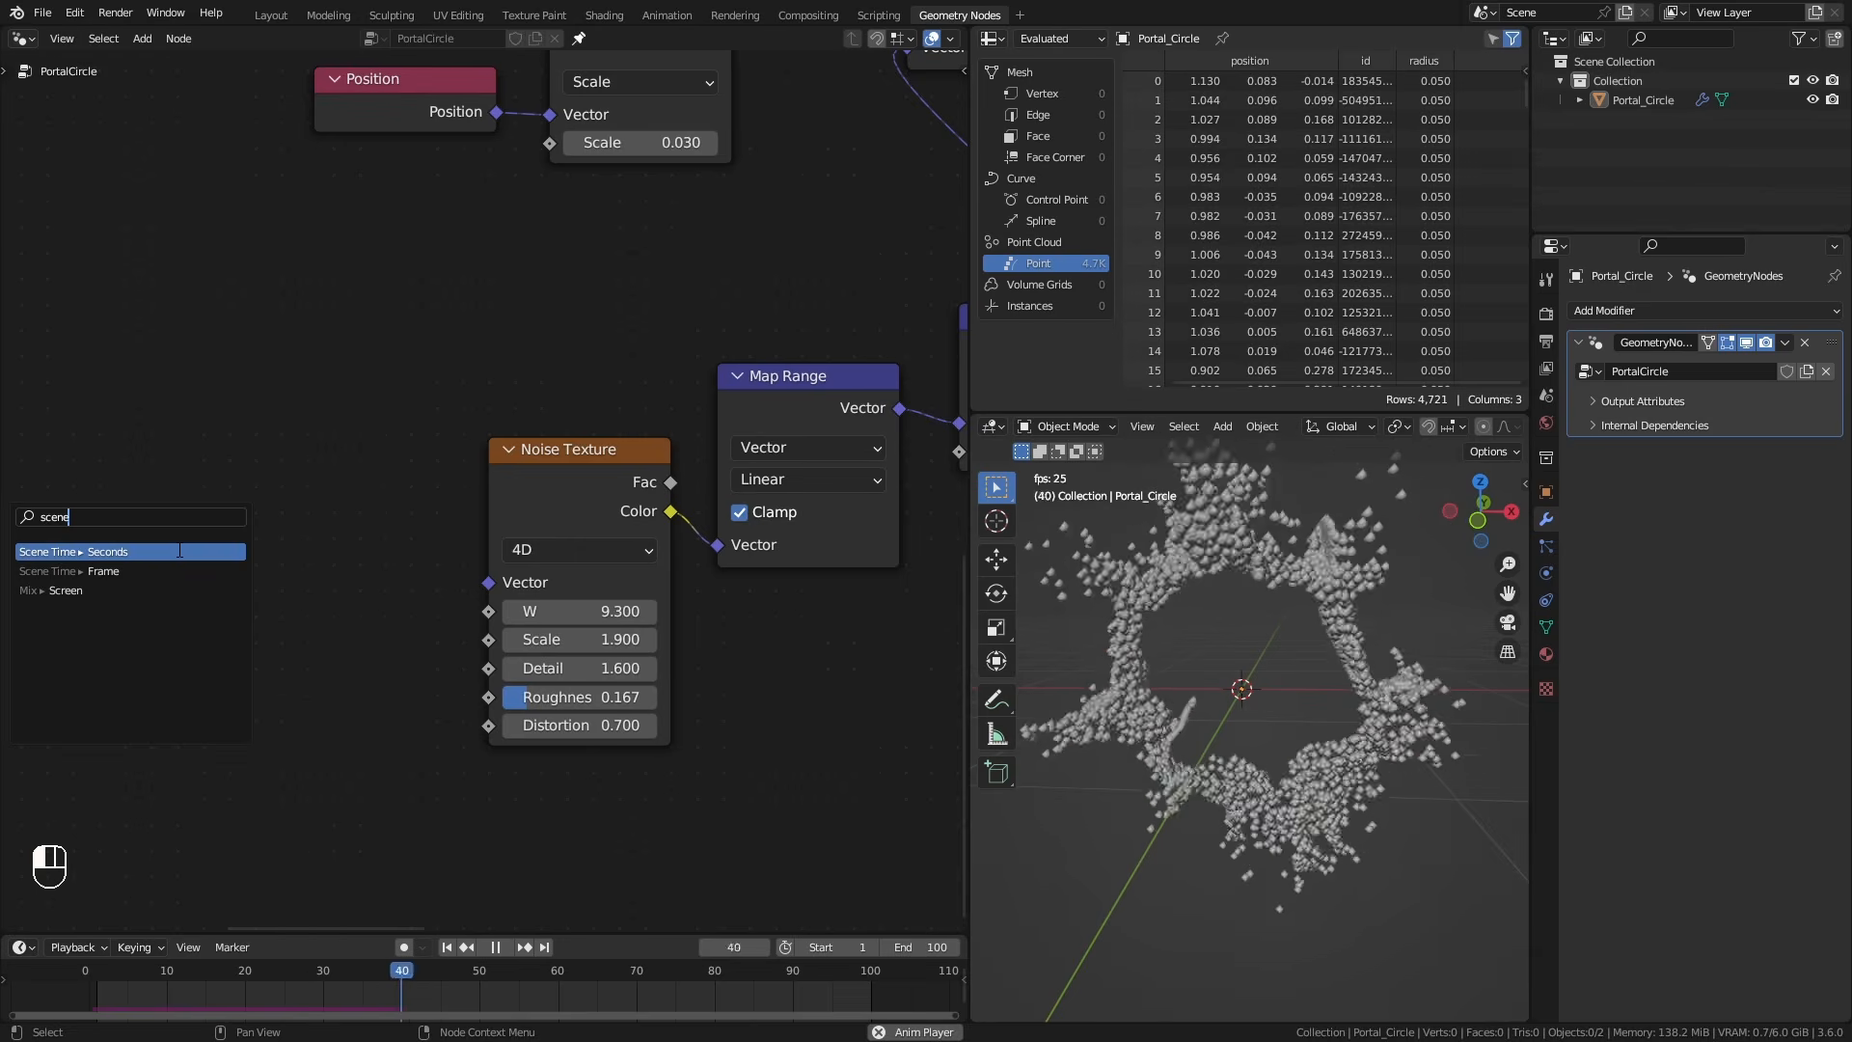
key("Return")
left_click(265, 605)
Insert a Multiply math node between Scene Time and the noise W input, with a factor of 0.4.
middle_click_drag(152, 669, 299, 629)
left_click_drag(299, 630, 101, 623)
key("q")
left_click(348, 482)
left_click(444, 567)
left_click(429, 697)
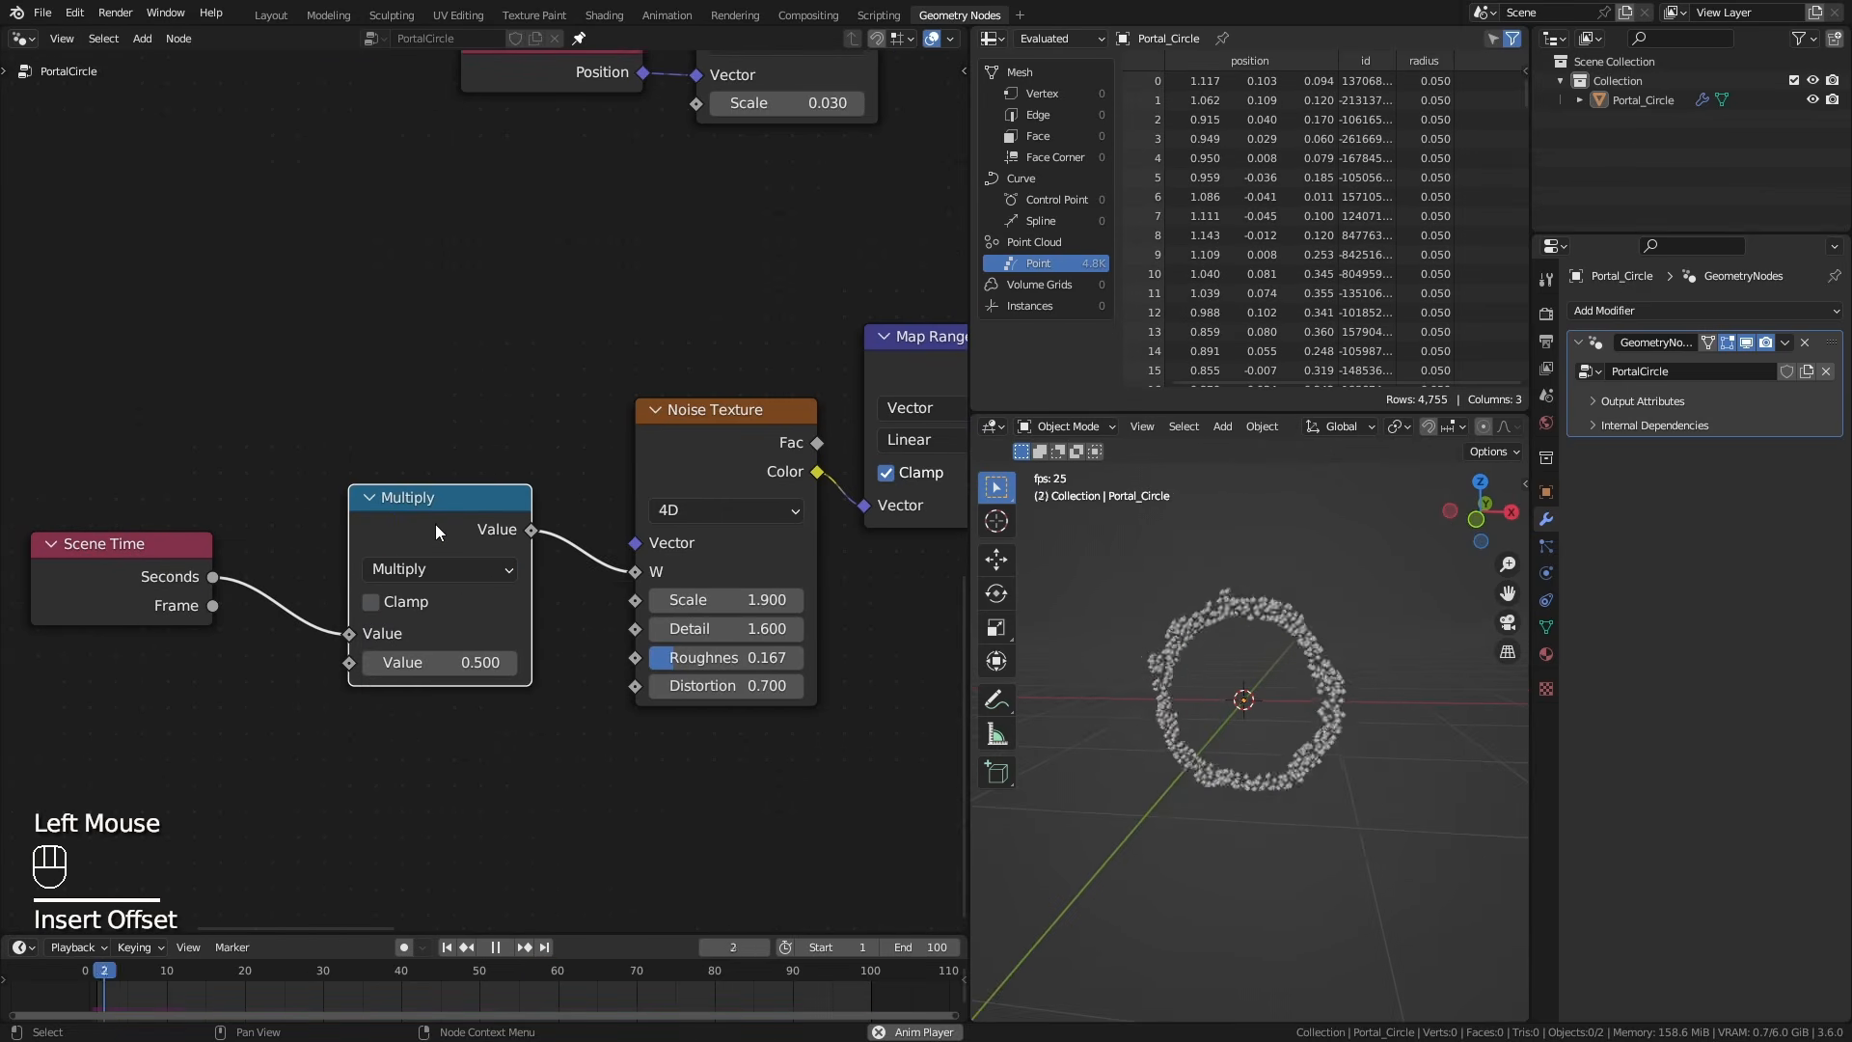
left_click_drag(436, 524, 424, 517)
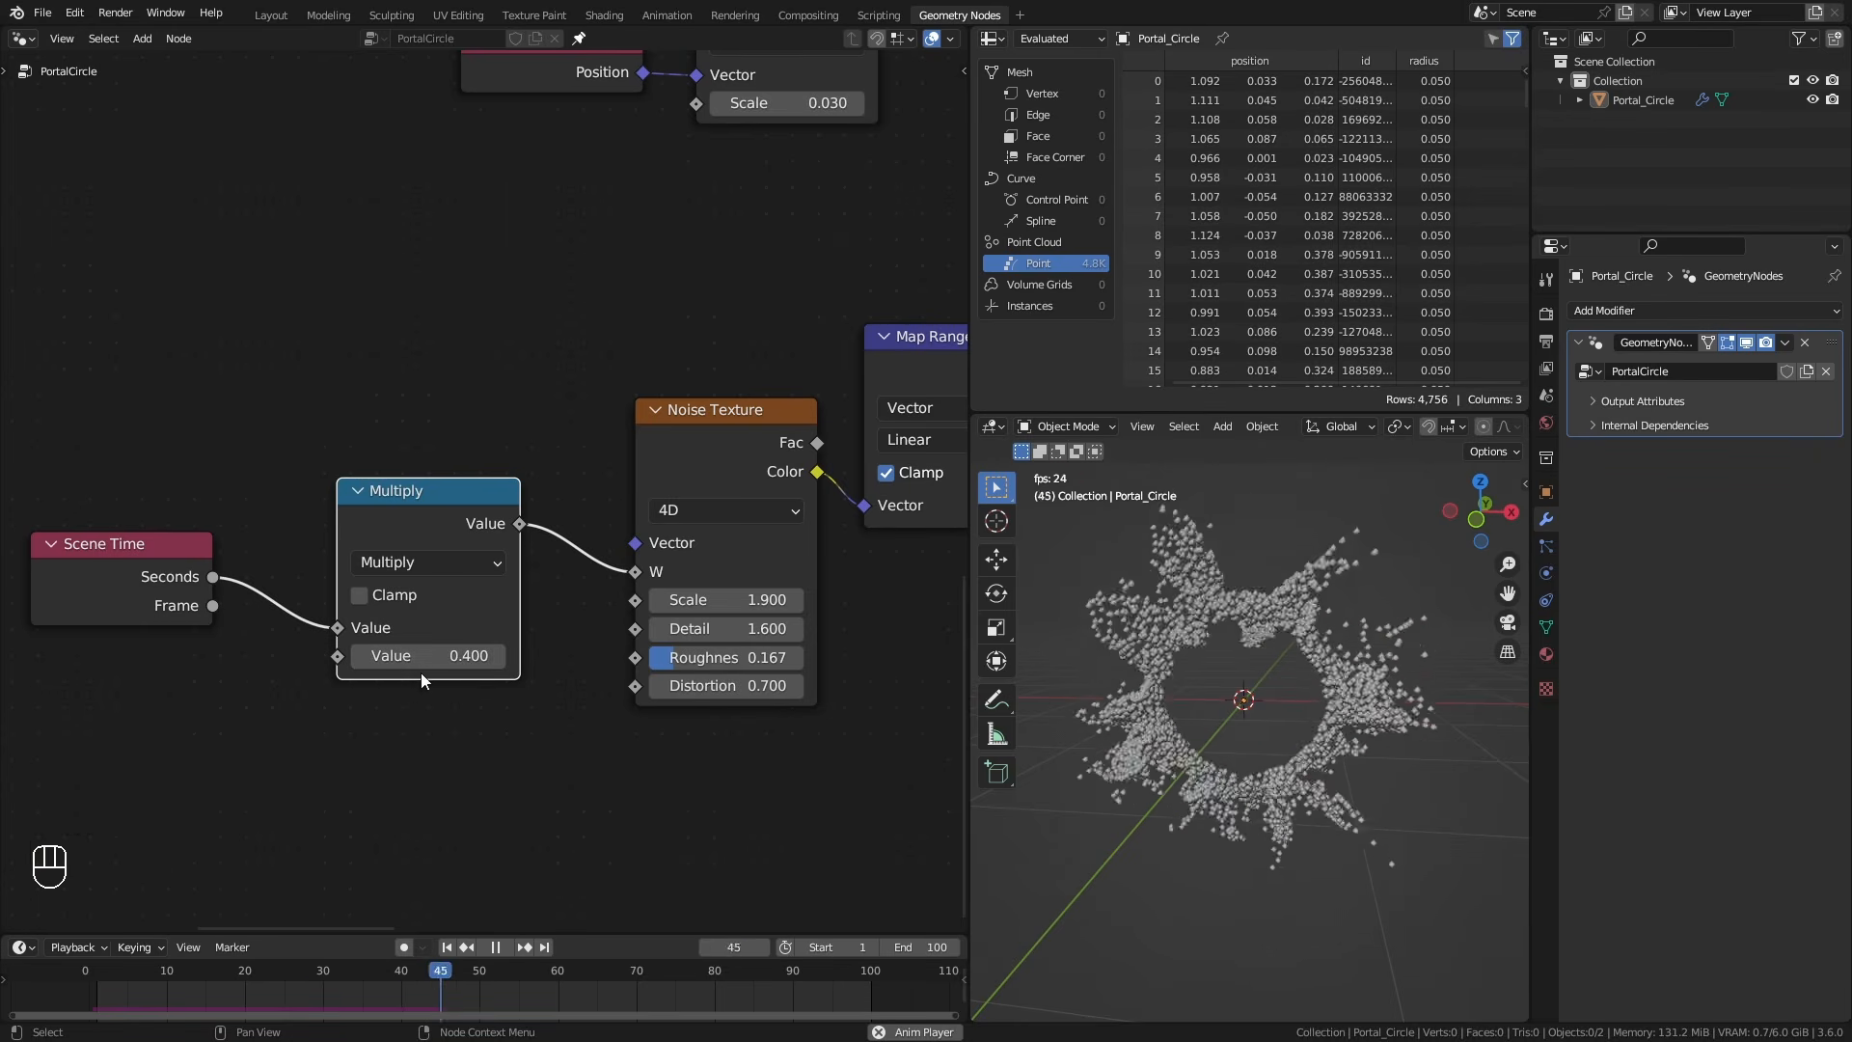
Join the Position and Scale nodes into a frame labelled "Outward Movement".
middle_click_drag(524, 436, 511, 771, "ctrl")
middle_click_drag(482, 482, 463, 598, "ctrl")
left_click_drag(357, 389, 599, 531)
key("shift+p")
key("F2")
type("Outward Movemen")
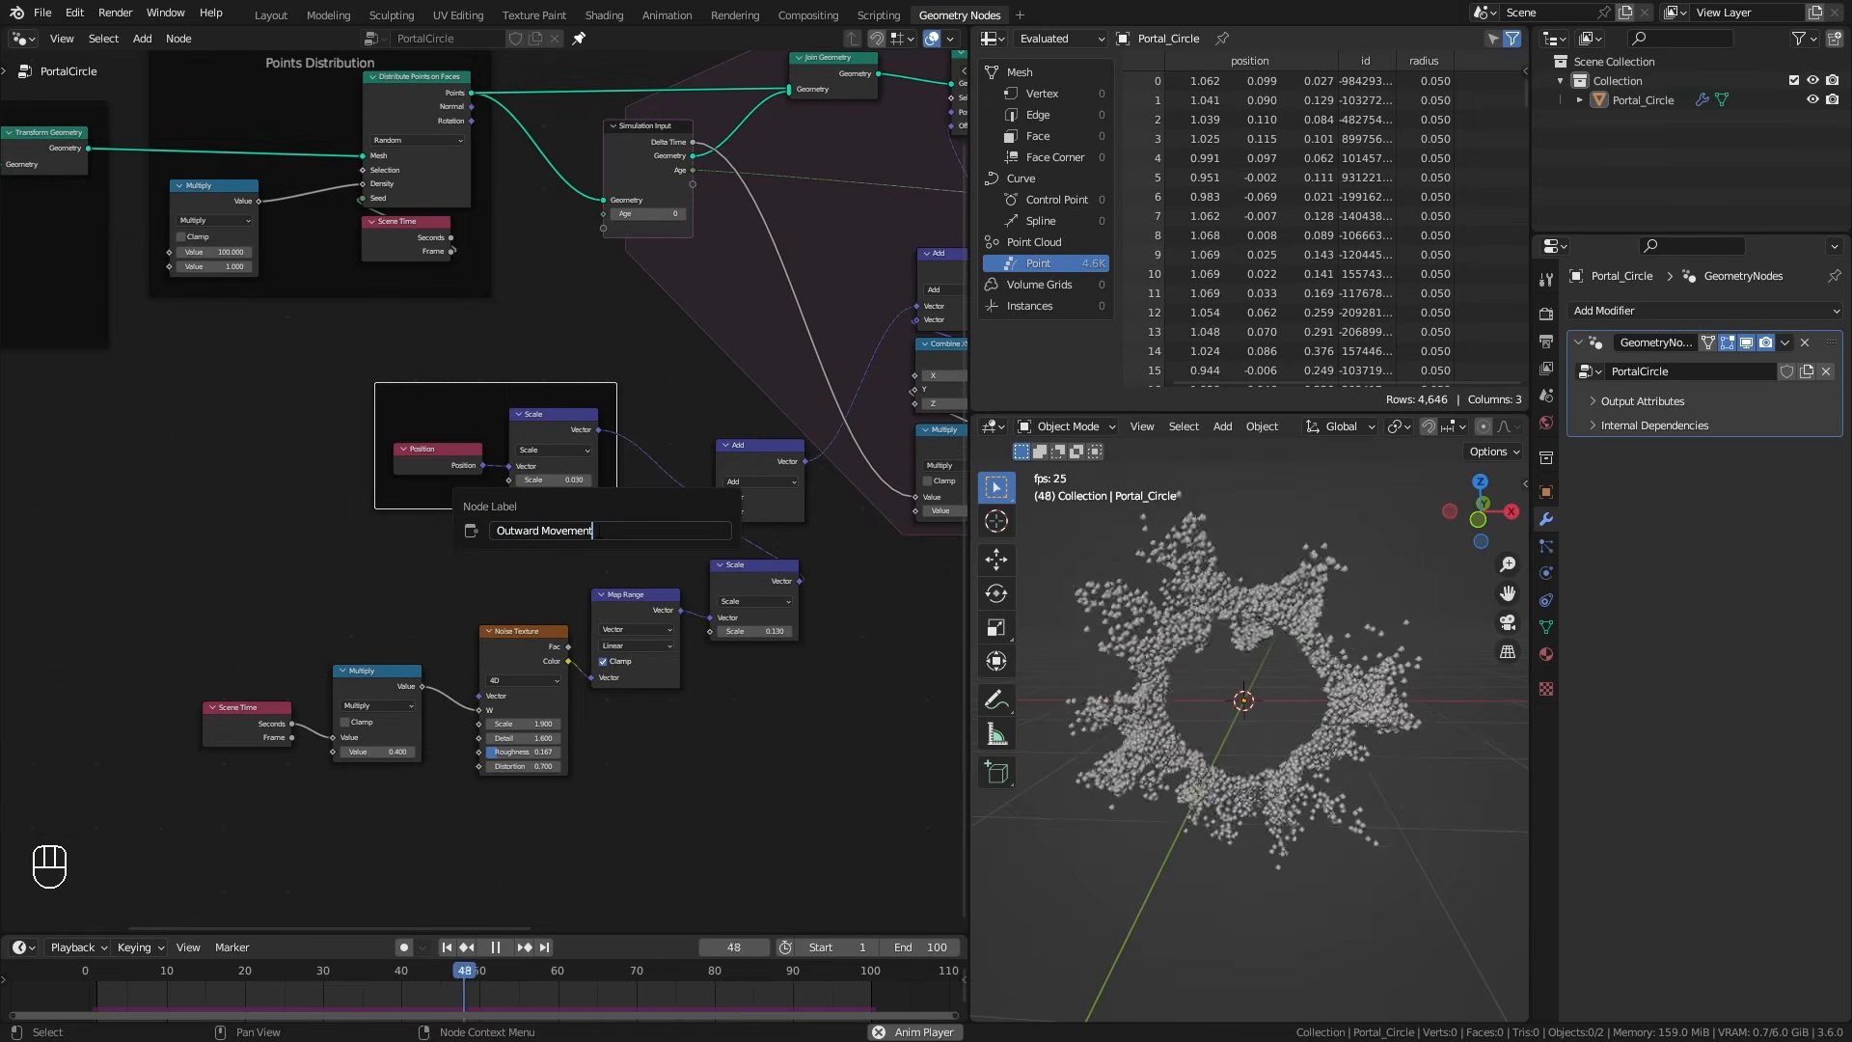
type("t")
key("Return")
Join the Scene Time, Multiply, Noise Texture, Map Range and Scale nodes into a frame labelled "Noise Movement".
middle_click_drag(827, 846, 826, 723)
left_click_drag(827, 723, 159, 454)
key("shift+p")
key("F2")
type("Noise Mo")
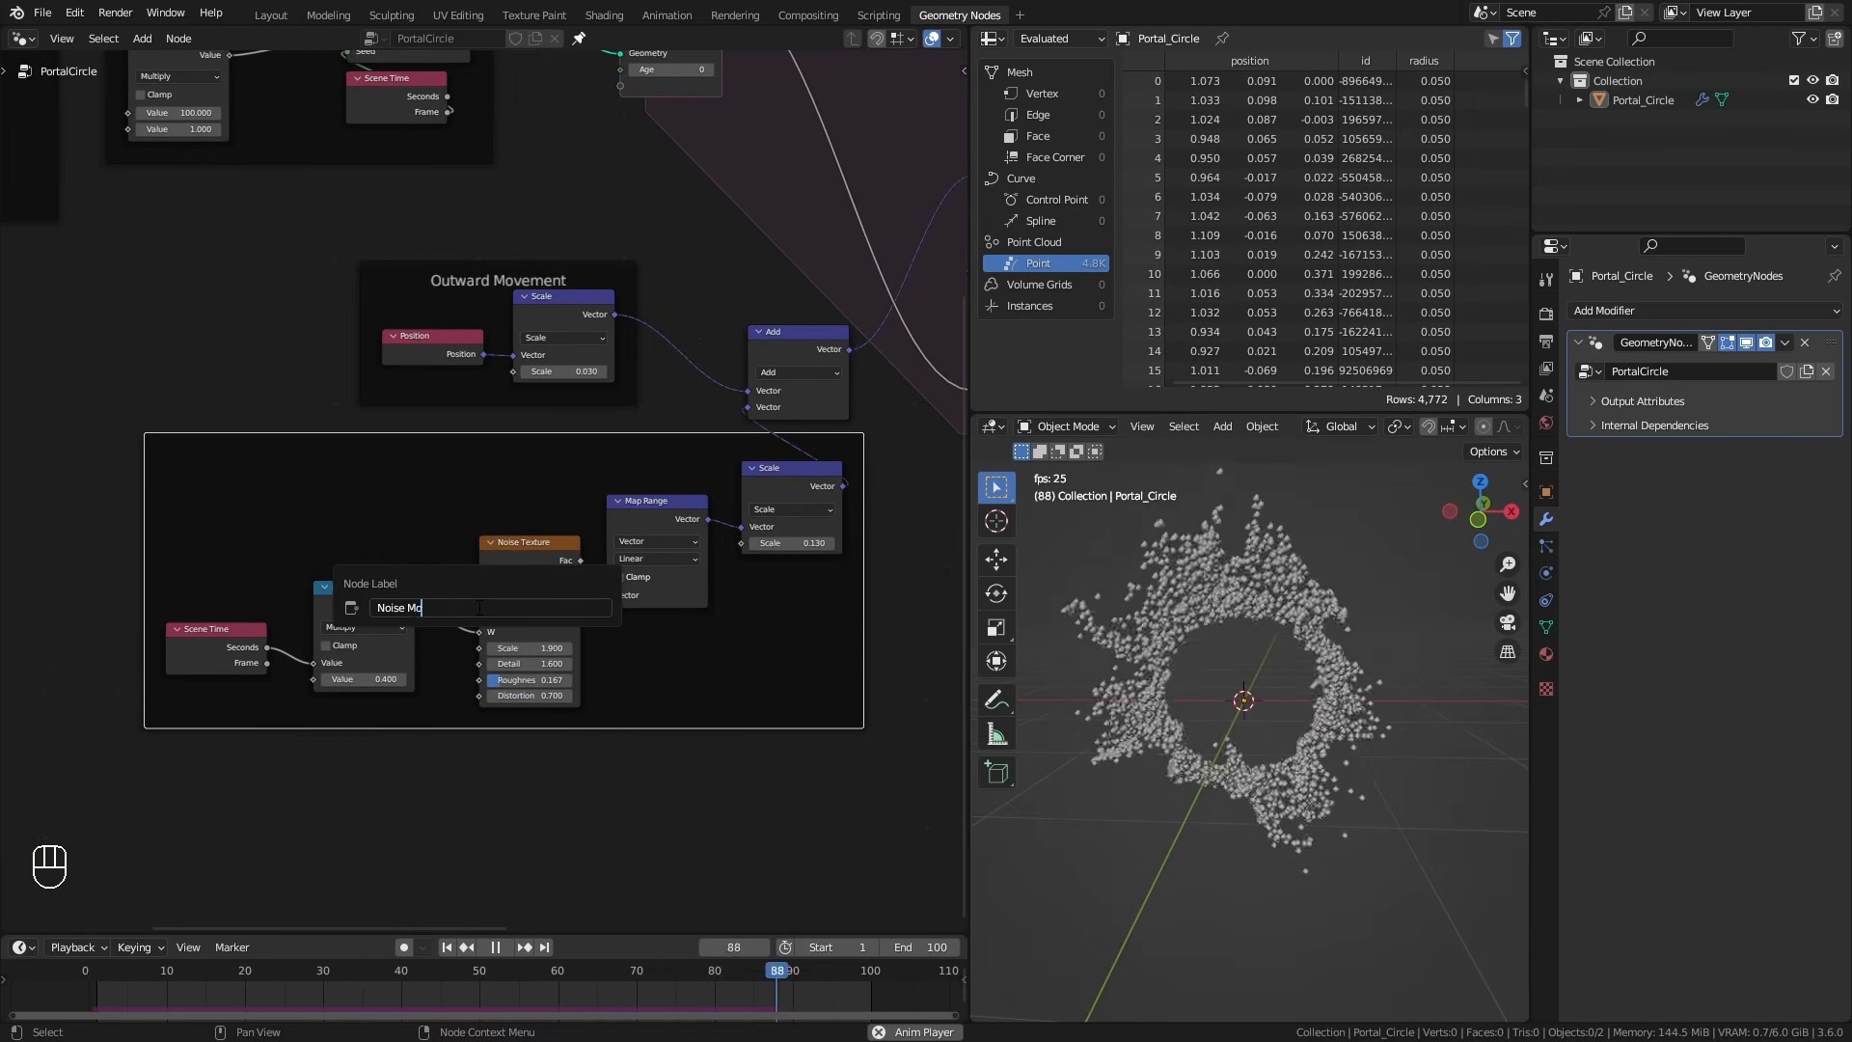
type("vement")
key("Return")
Join the Combine XYZ movement nodes into a frame labelled "Directional Movement".
middle_click_drag(697, 612, 617, 540)
middle_click_drag(617, 540, 617, 482, "ctrl")
left_click_drag(608, 685, 444, 311)
key("shift+p")
key("F2")
type("Directional Movement")
key("Return")
Tidy the layout by repositioning the Scene Time and Simulation Output nodes, and save the file.
left_click_drag(253, 742, 176, 534)
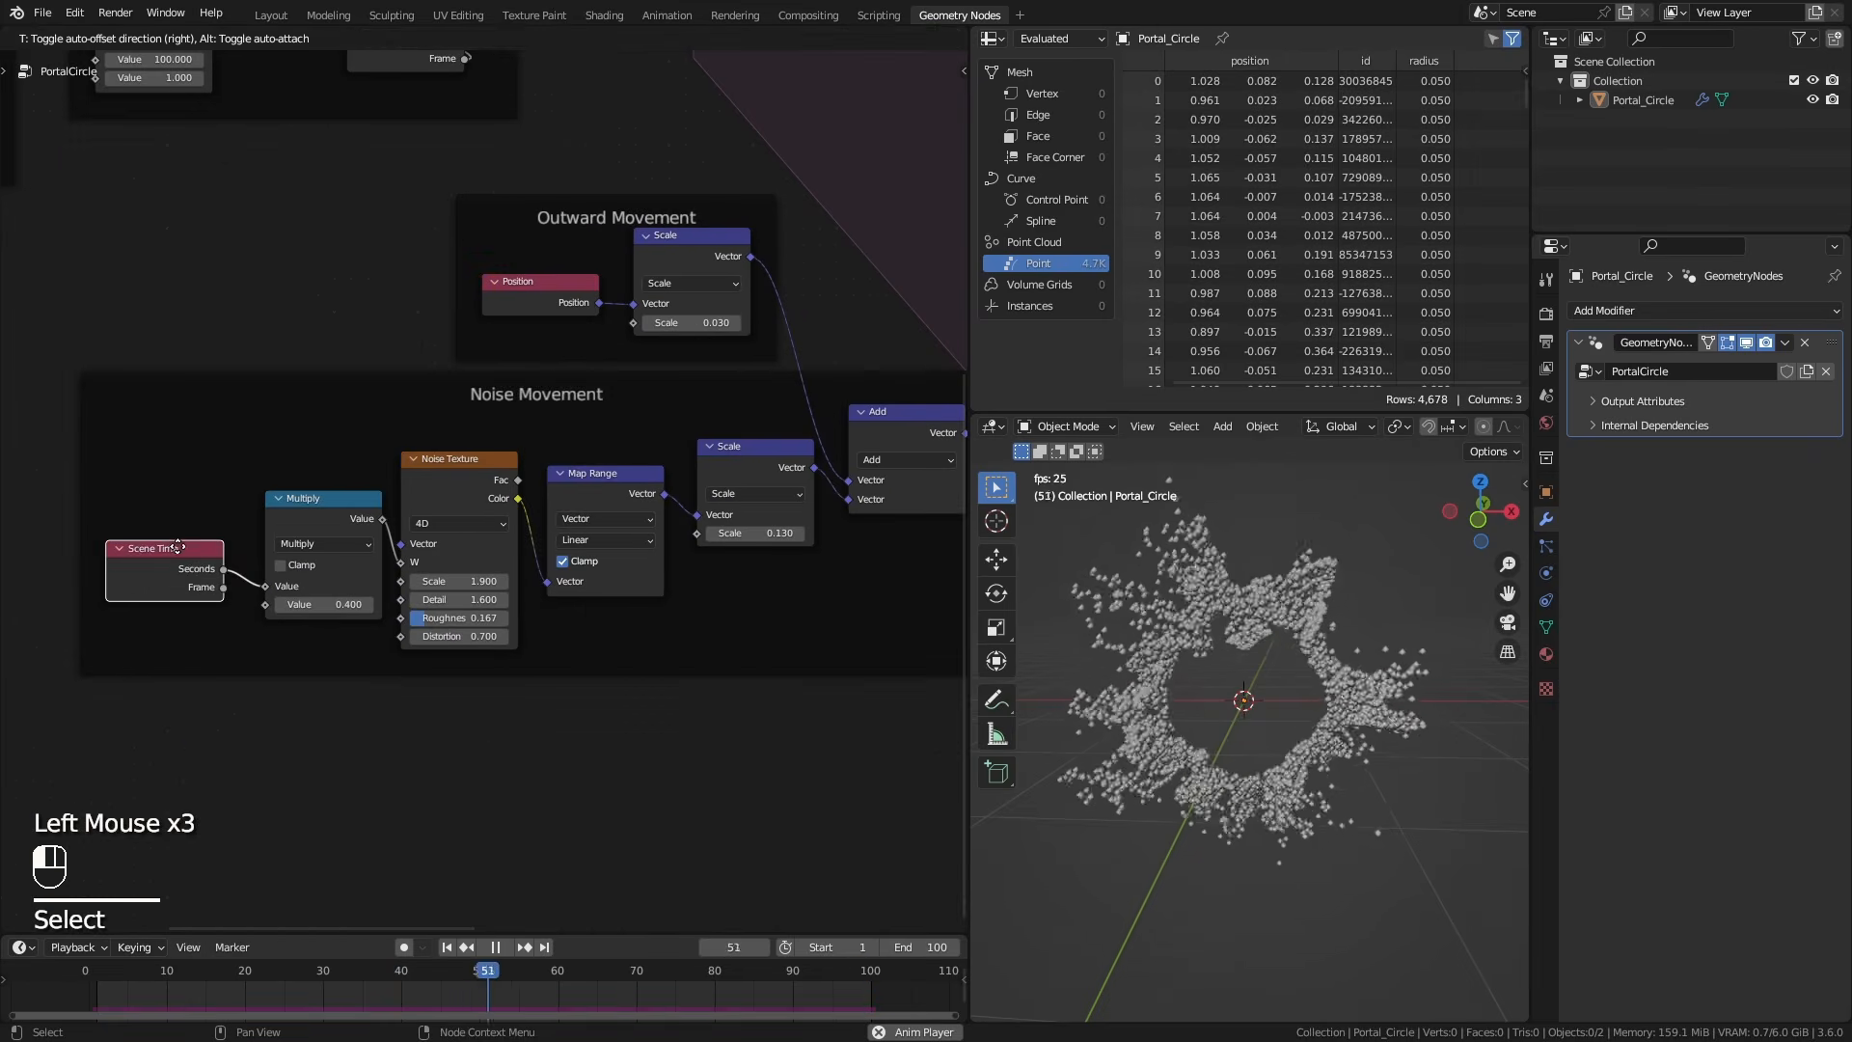
middle_click_drag(634, 448, 171, 557)
middle_click_drag(640, 375, 666, 410, "ctrl")
middle_click_drag(763, 329, 573, 573)
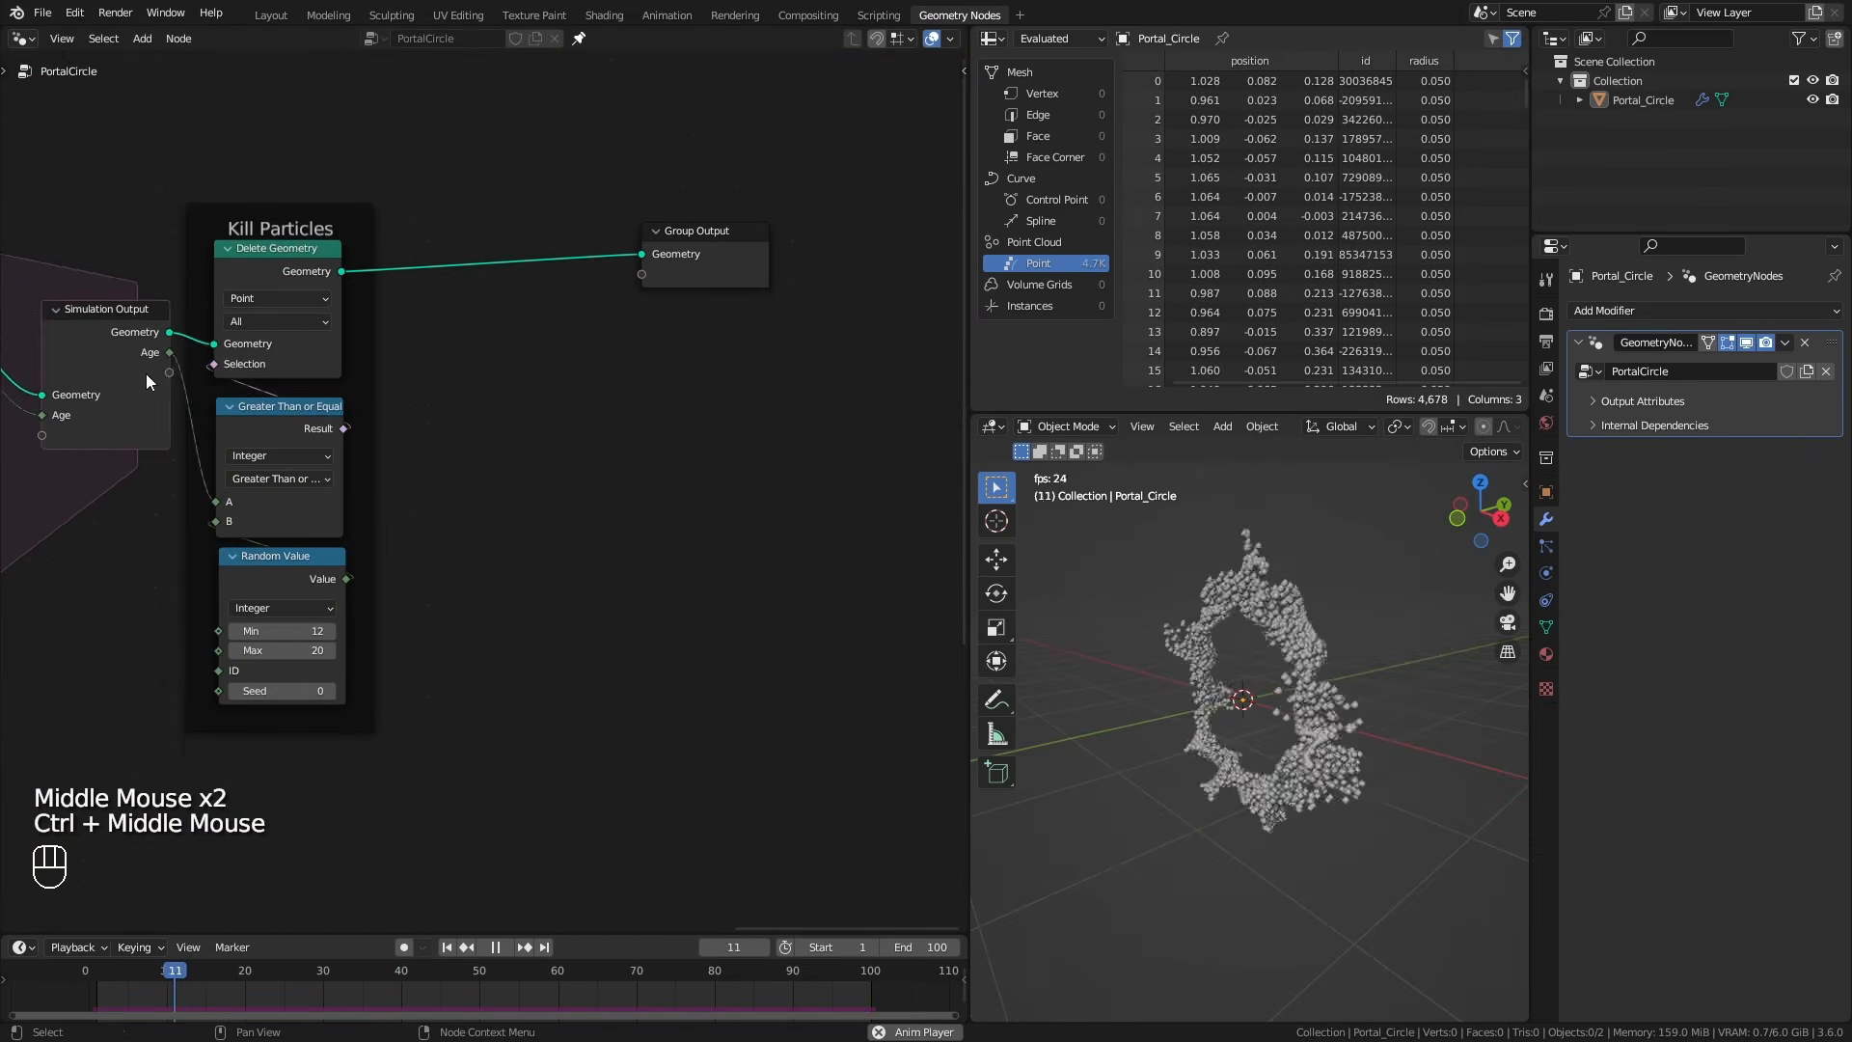
left_click_drag(131, 353, 216, 501)
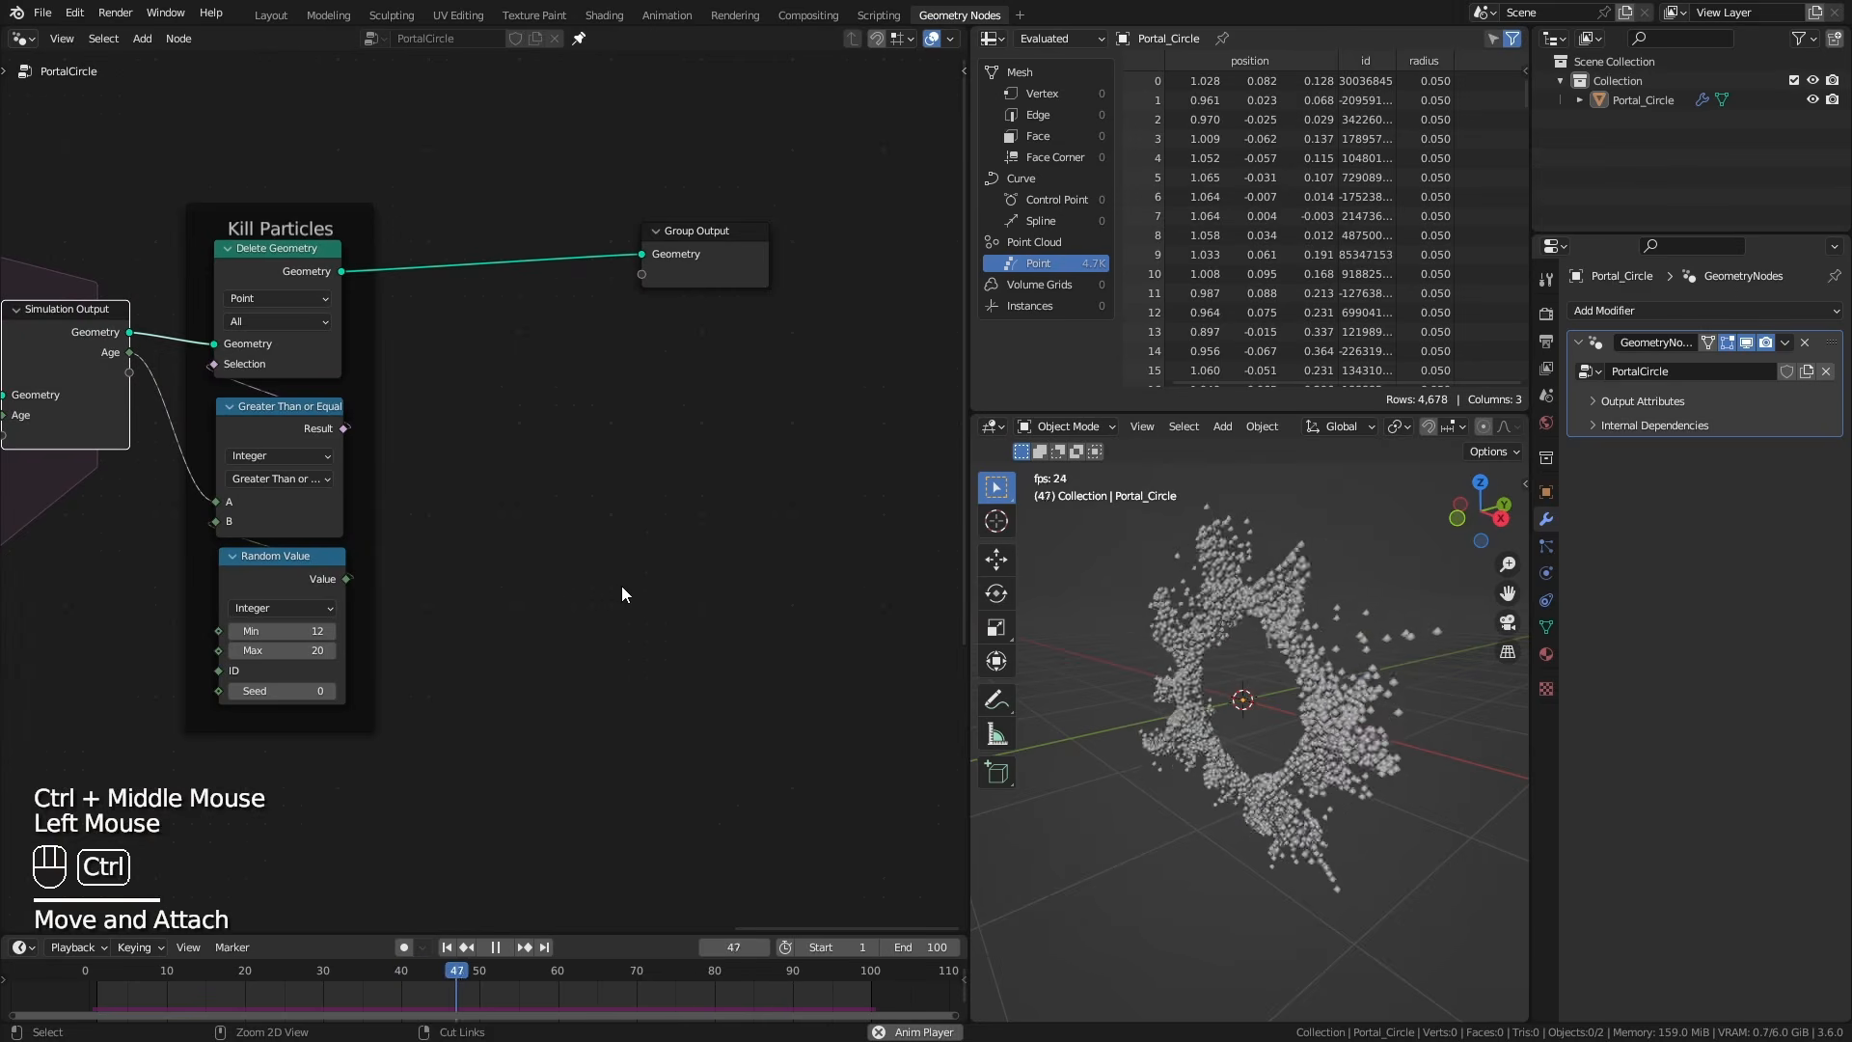
key("ctrl+s")
Make room before the Group Output and insert a Points to Volume node after Delete Geometry, with playback paused.
left_click_drag(708, 271, 831, 291)
key("shift+a")
mouse_move(651, 402)
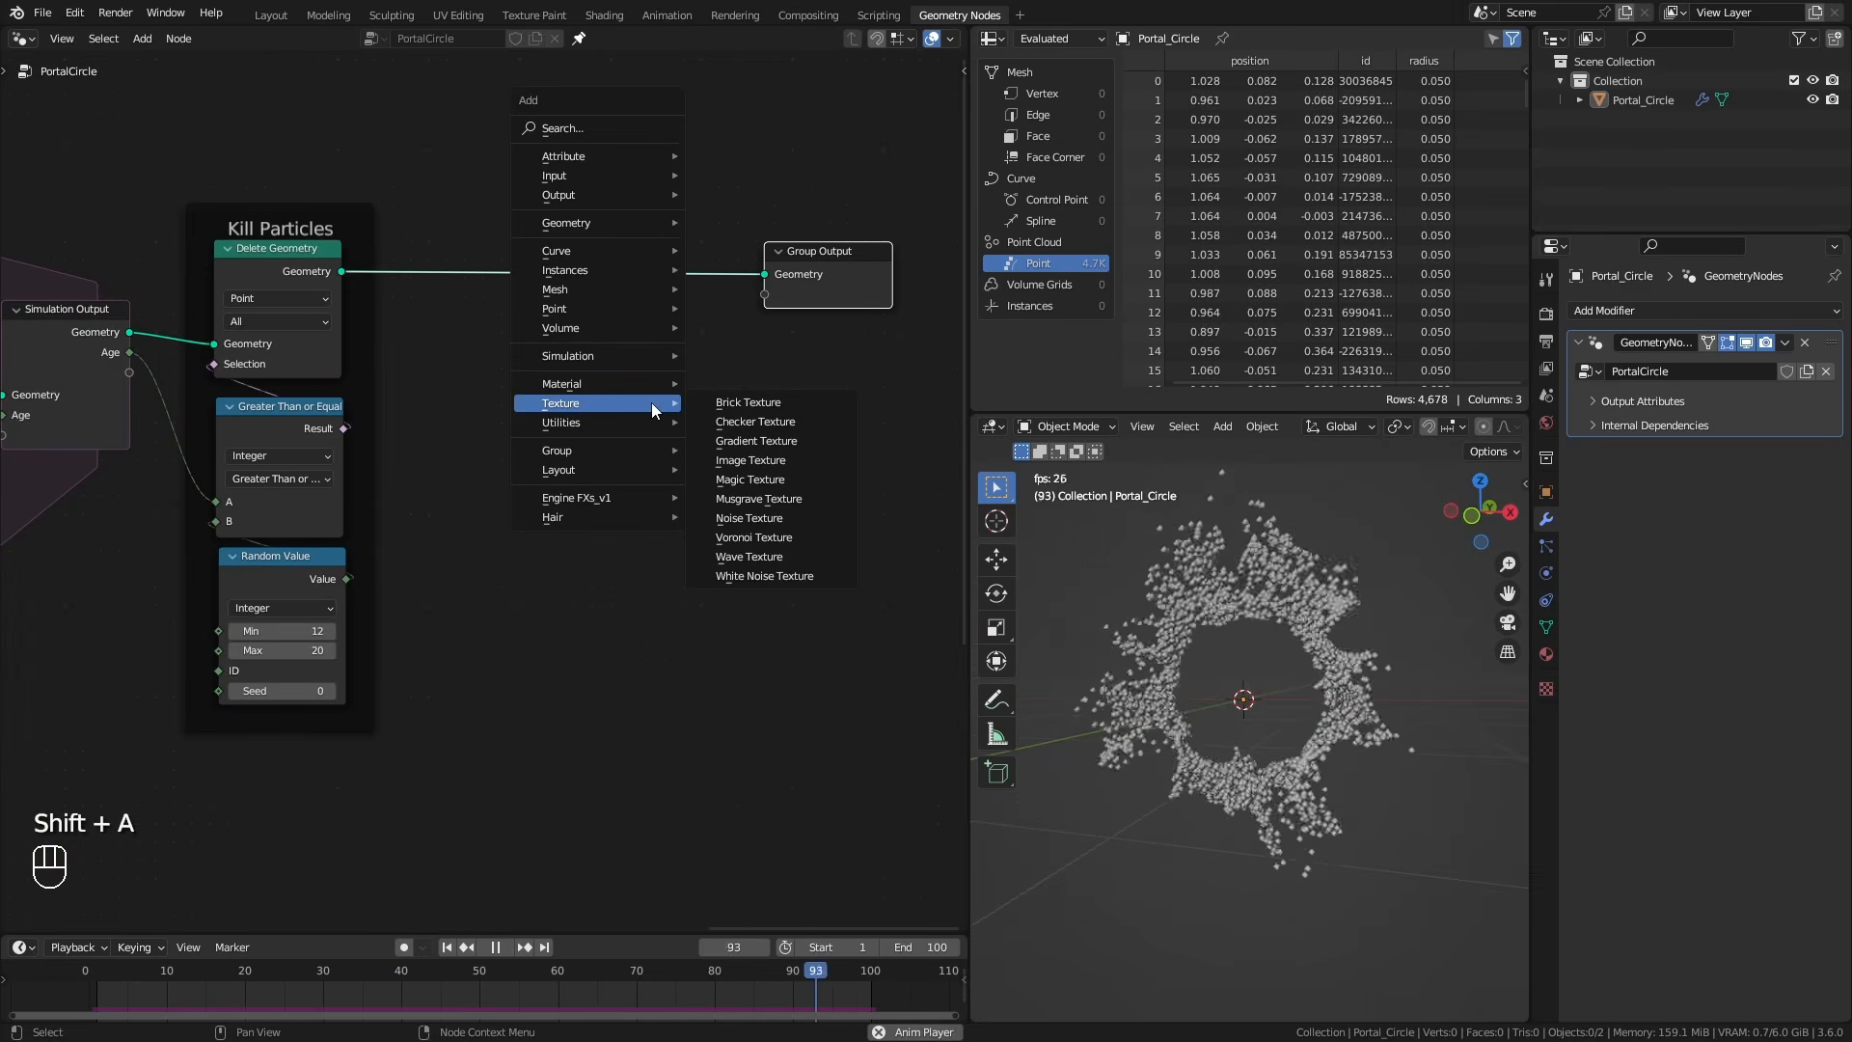
mouse_move(617, 309)
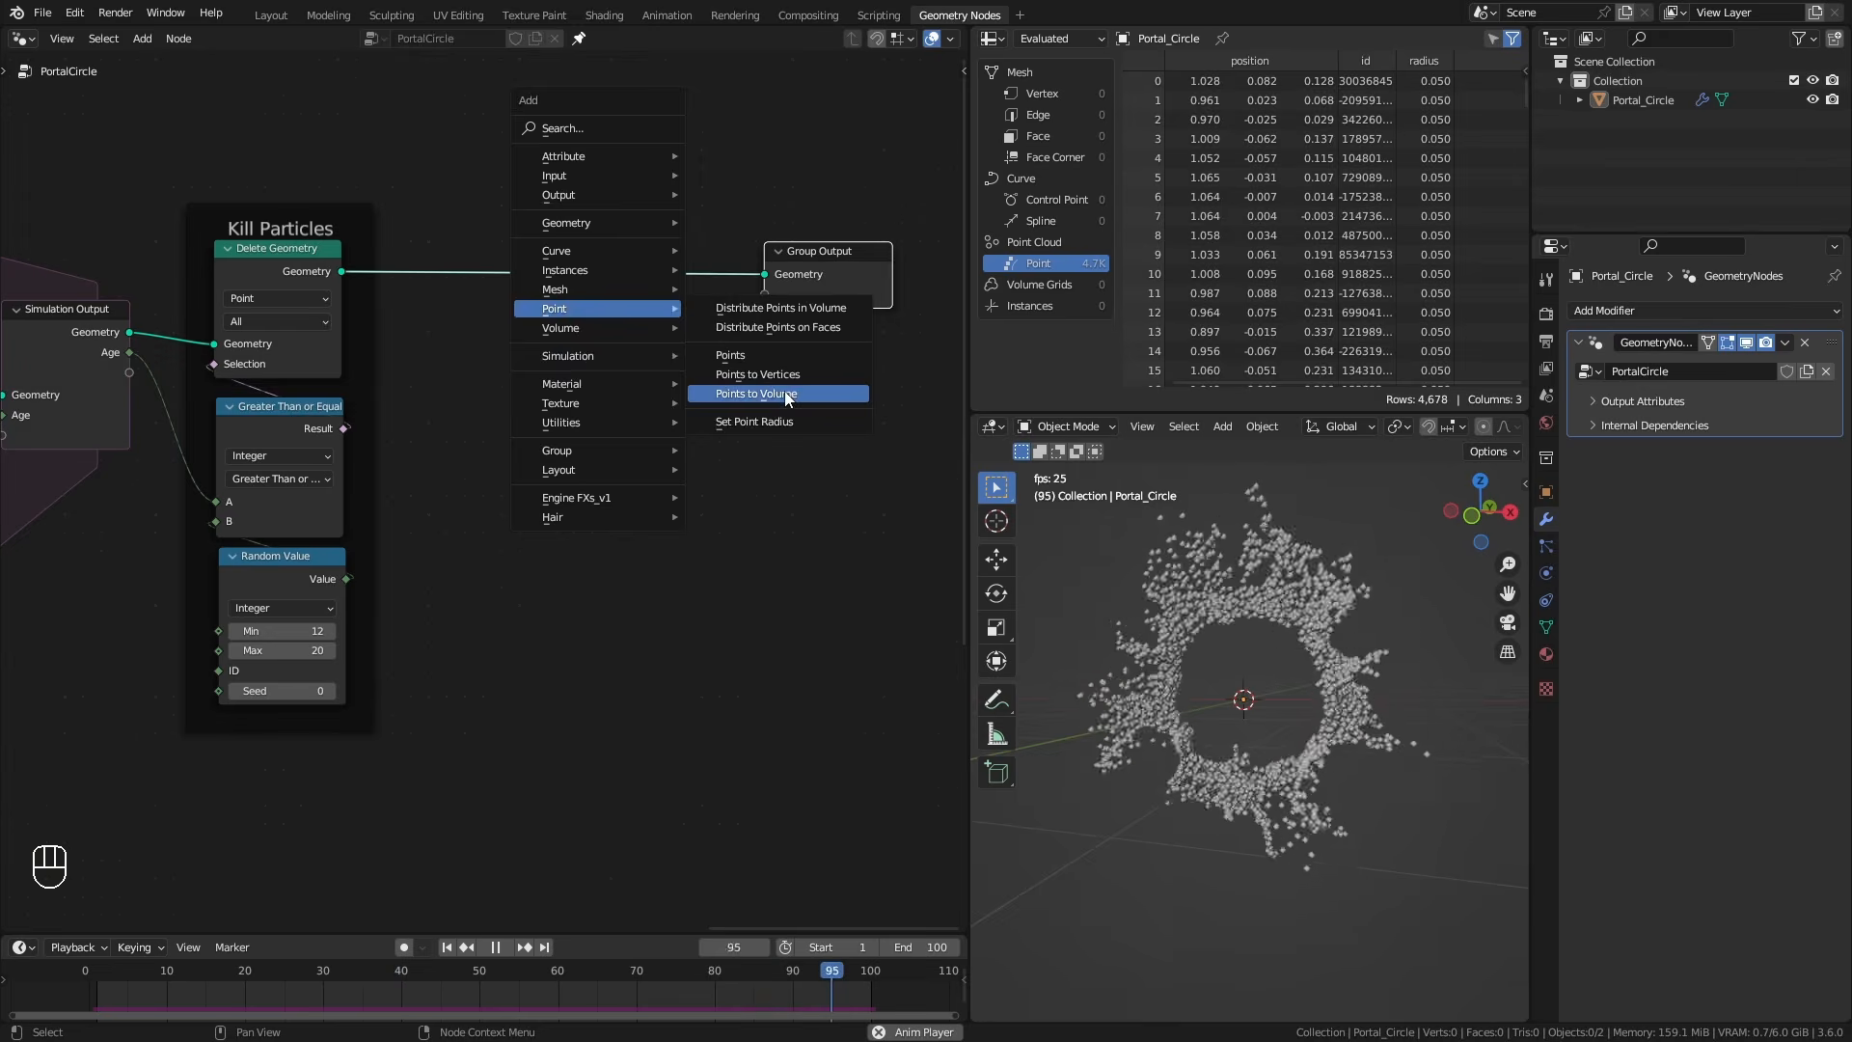
left_click(786, 393)
key("space")
left_click_drag(652, 405, 519, 259)
Set Points to Volume to Density 3, Voxel Amount 128 and Radius 0.16 m, and play the simulation from frame 1.
middle_click_drag(554, 386, 570, 335, "ctrl")
left_click_drag(570, 335, 483, 335, "shift")
left_click_drag(507, 335, 511, 336, "shift")
middle_click_drag(1336, 777, 1388, 795)
left_click_drag(579, 282, 617, 282)
mouse_move(1370, 777)
middle_mouse_down()
mouse_move(1484, 864)
mouse_move(1390, 771)
mouse_move(1340, 762)
middle_mouse_up()
type("128")
key("Return")
middle_click_drag(1215, 733, 1132, 704)
key("shift+Left")
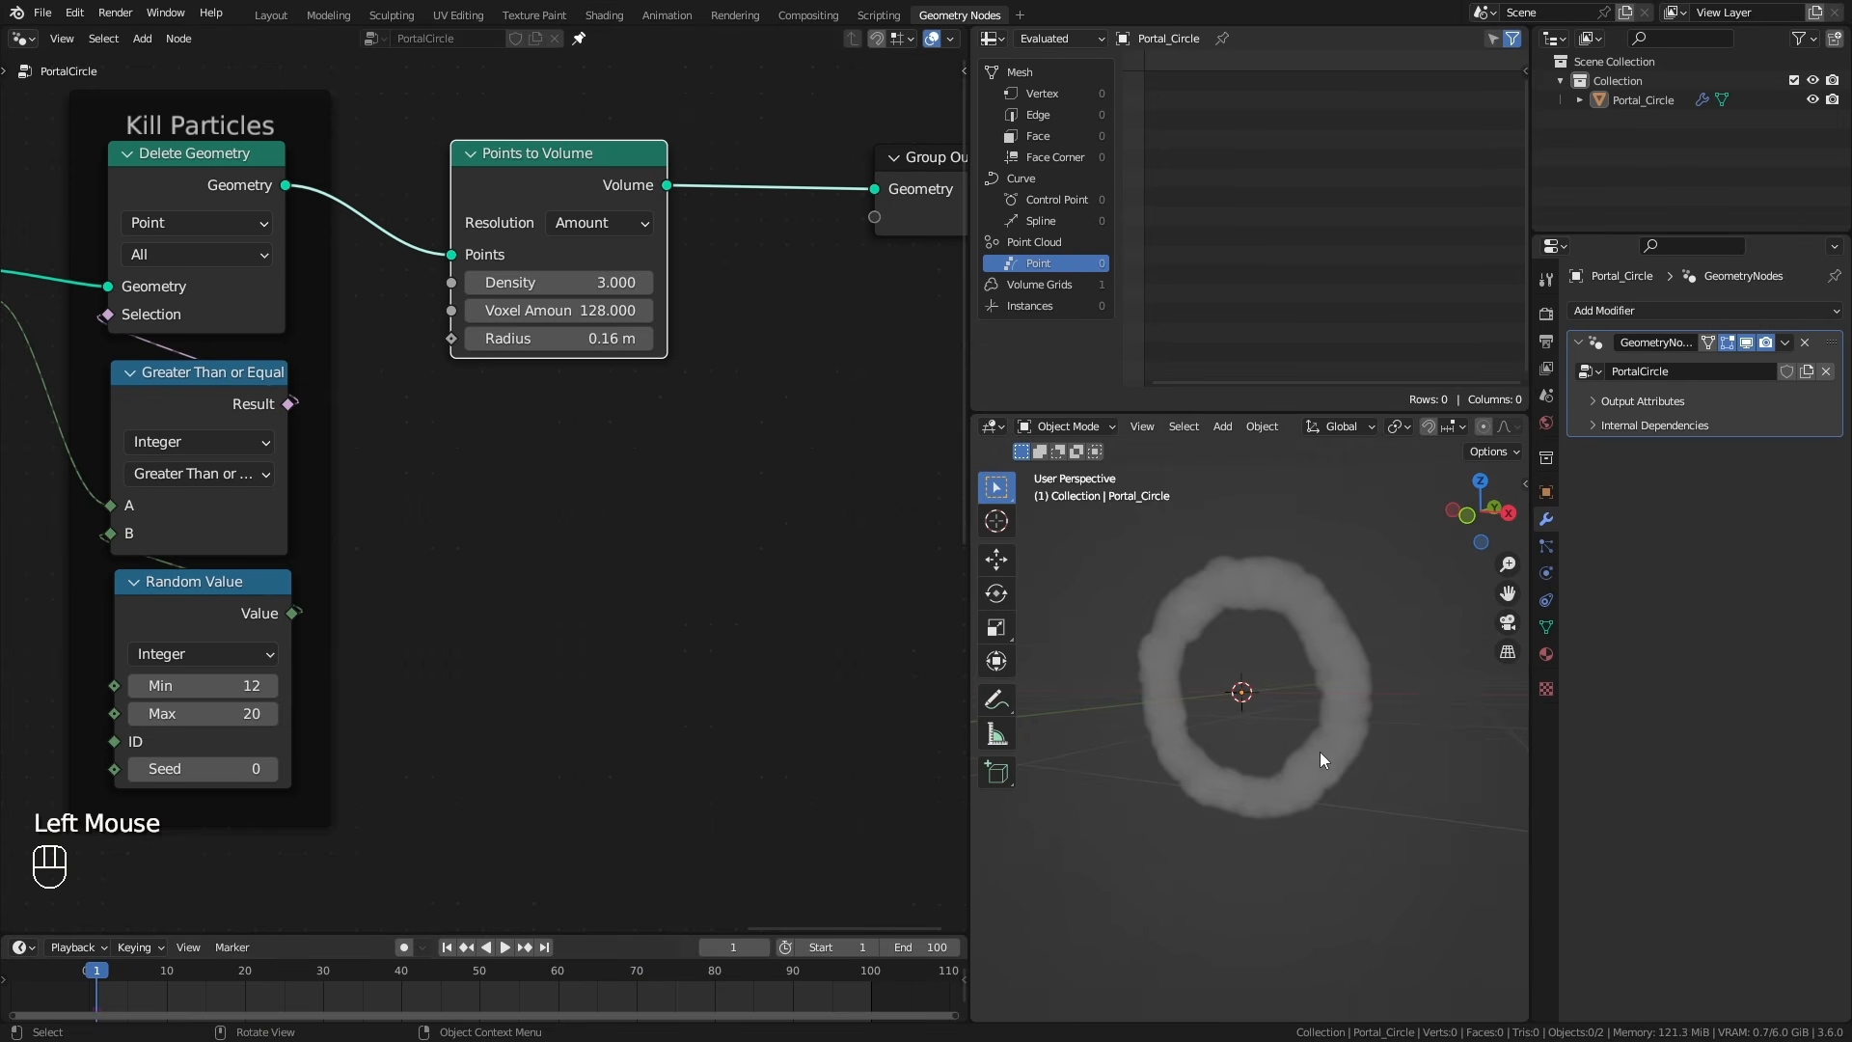
key("space")
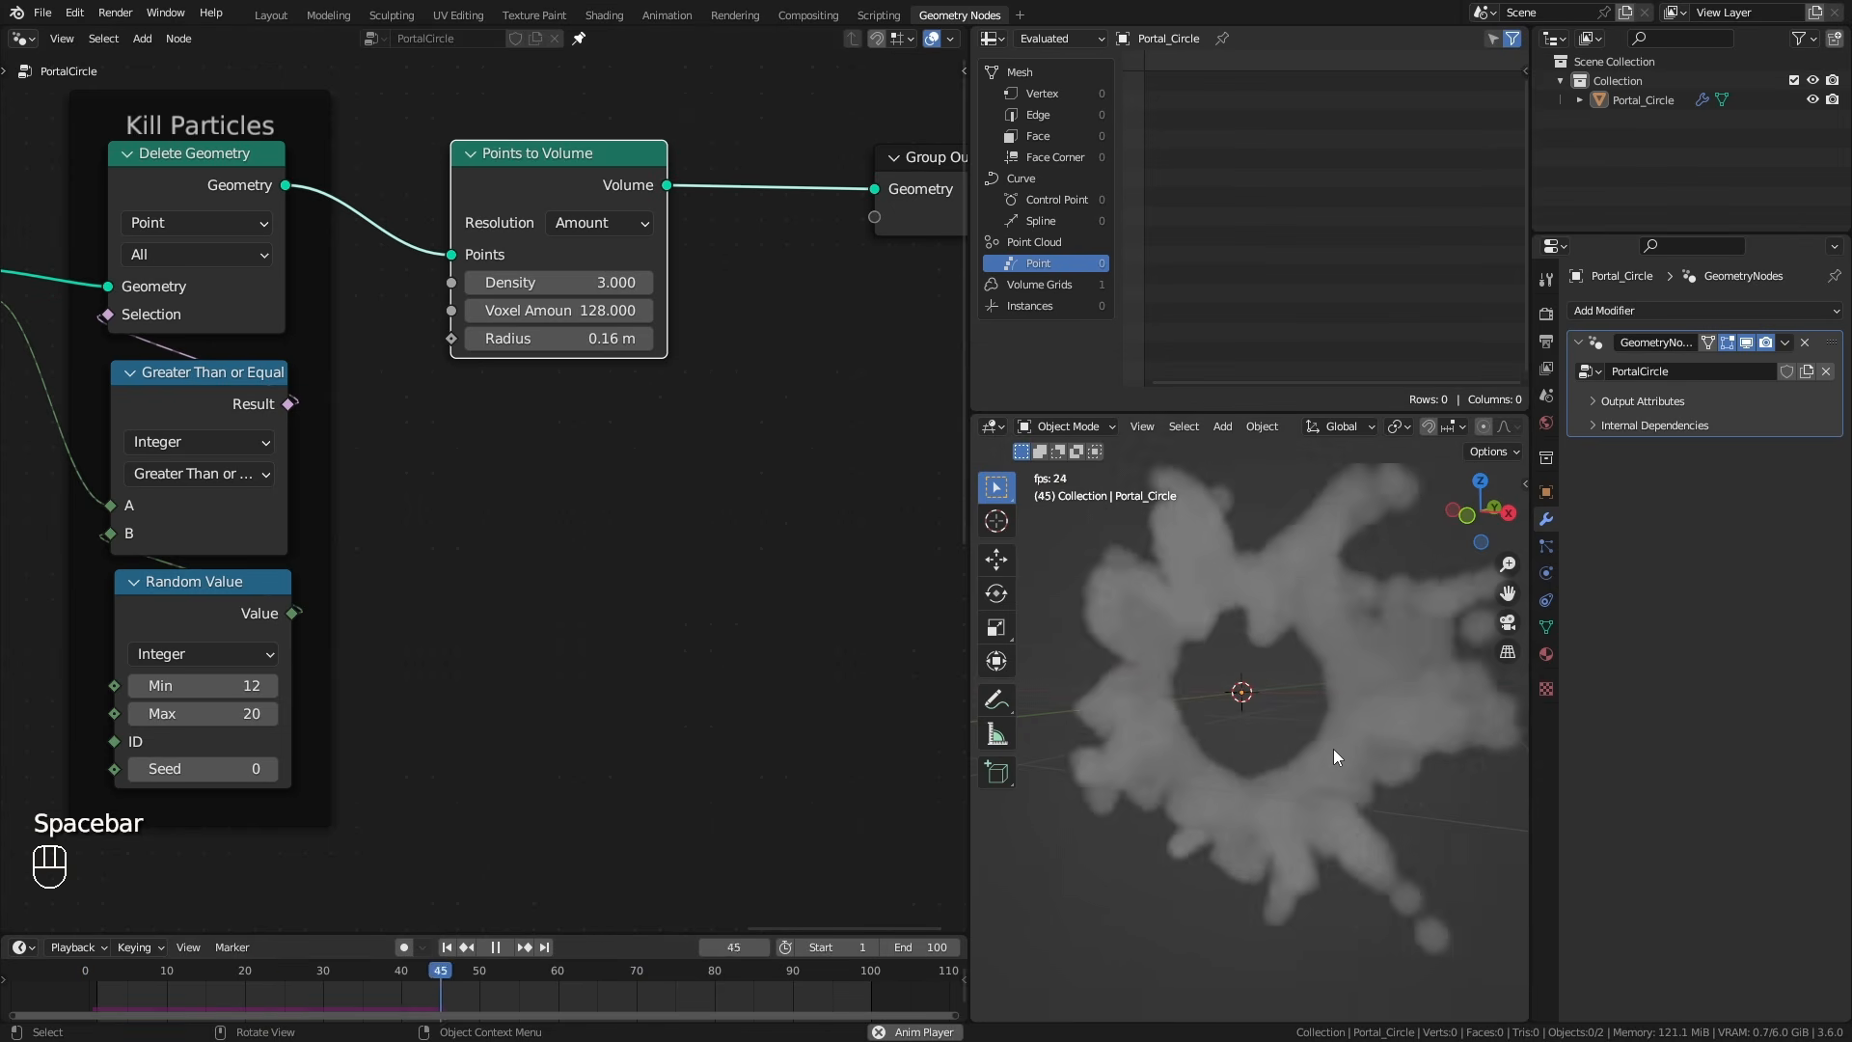
key("space")
Add a Map Range node driven by the simulation's Age, with the Random Value connected to From Max.
middle_click_drag(456, 625, 615, 518)
middle_click_drag(150, 188, 133, 214)
left_click(133, 214)
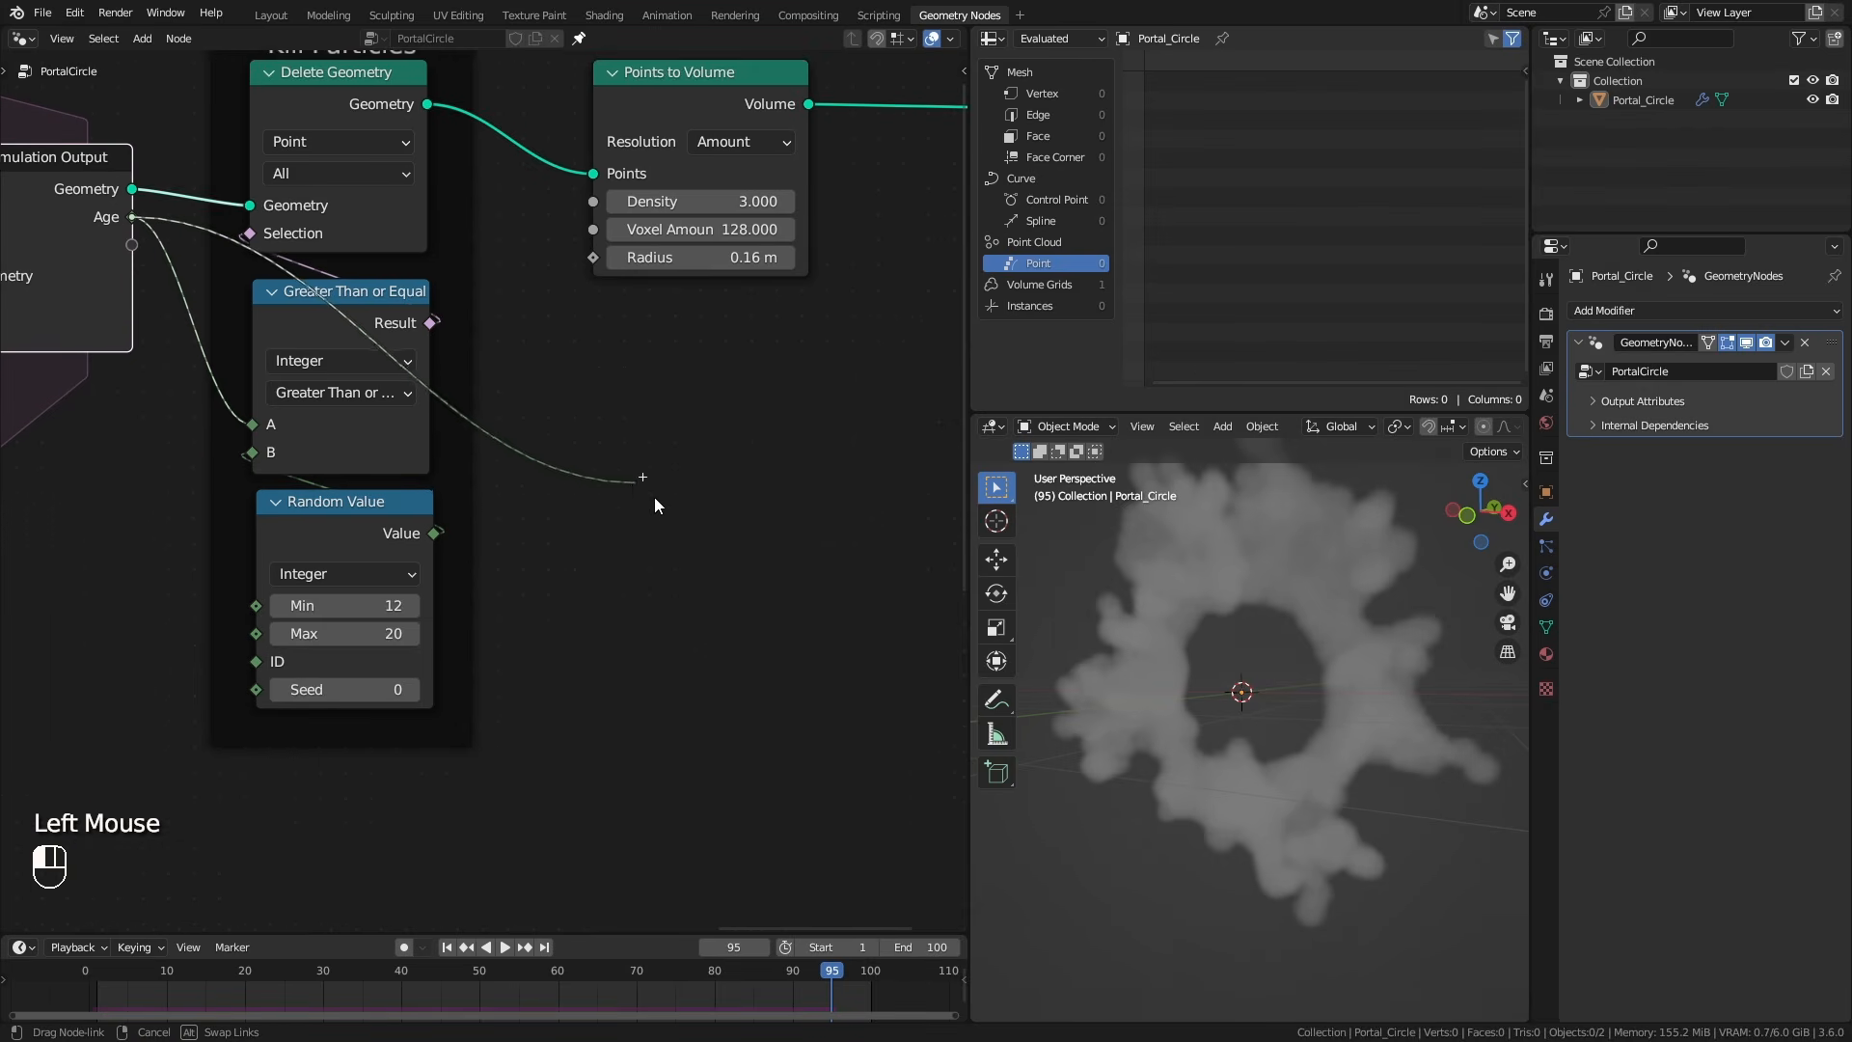
left_click_drag(619, 507, 667, 522)
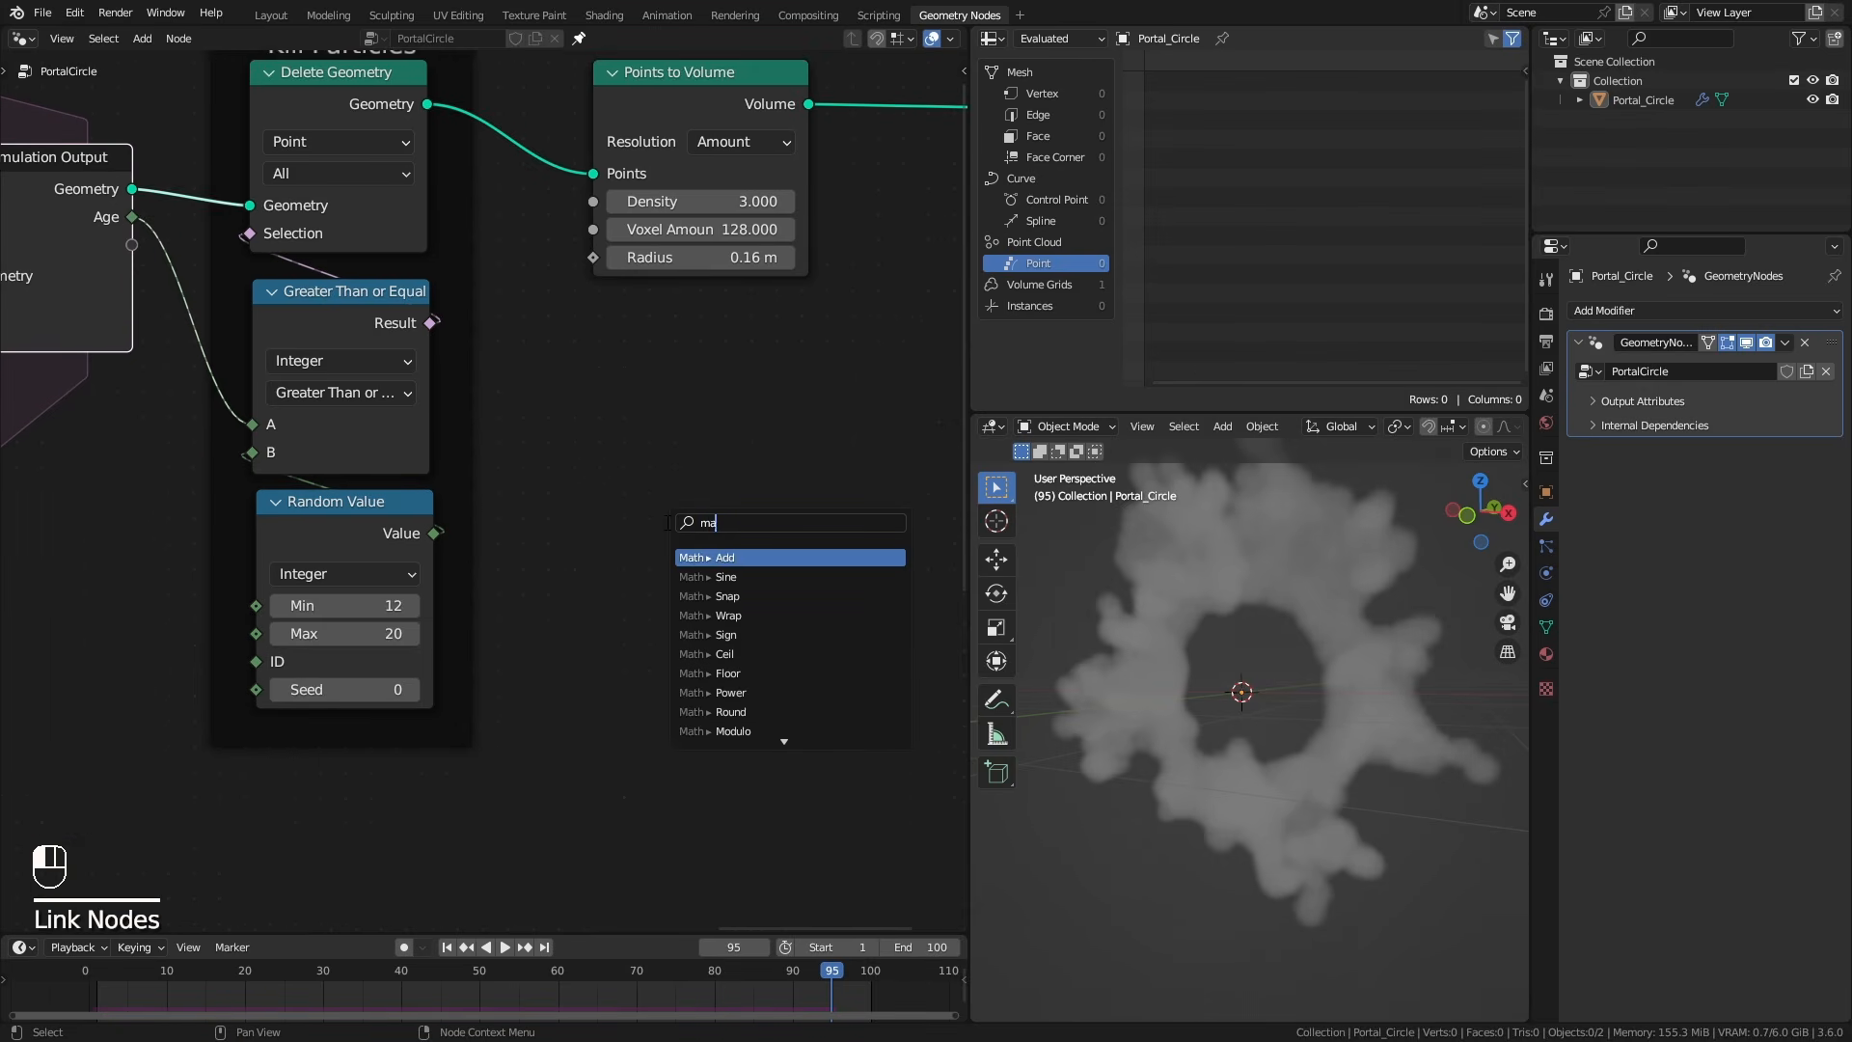
type("map")
key("Return")
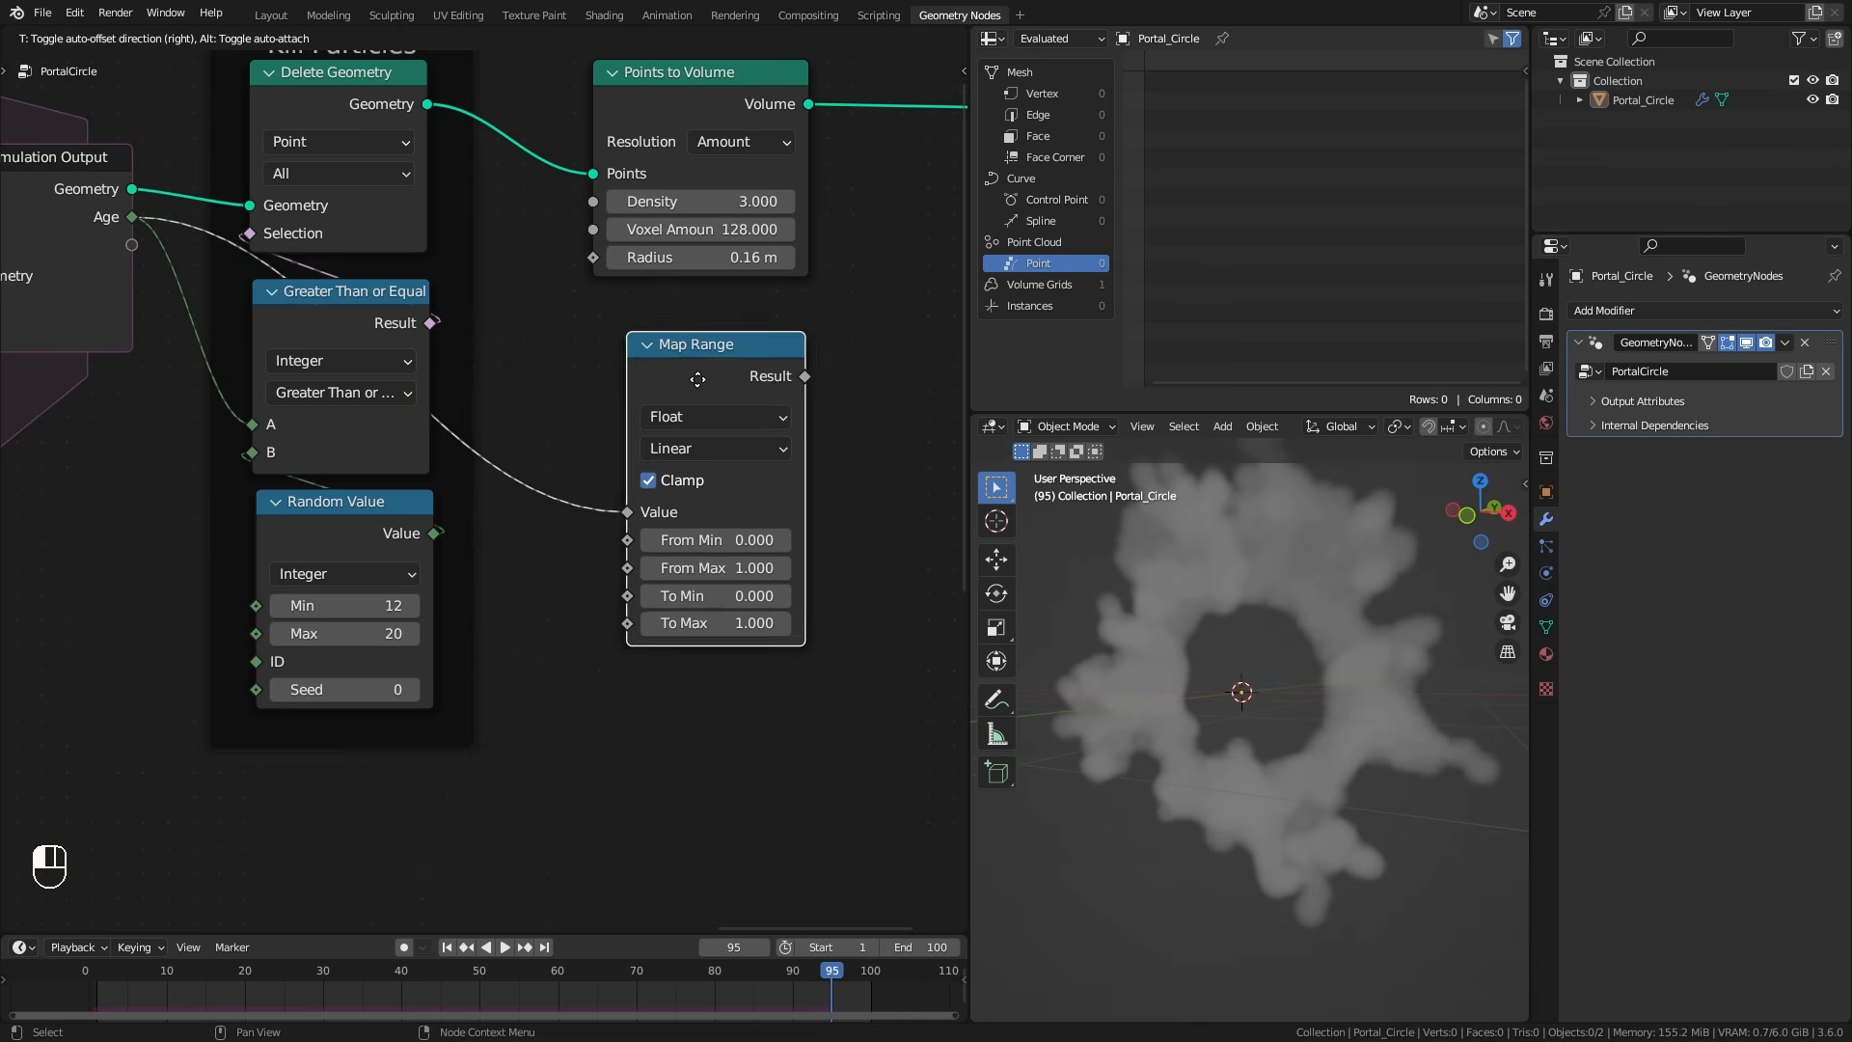
left_click(684, 380)
left_click_drag(436, 532, 463, 506)
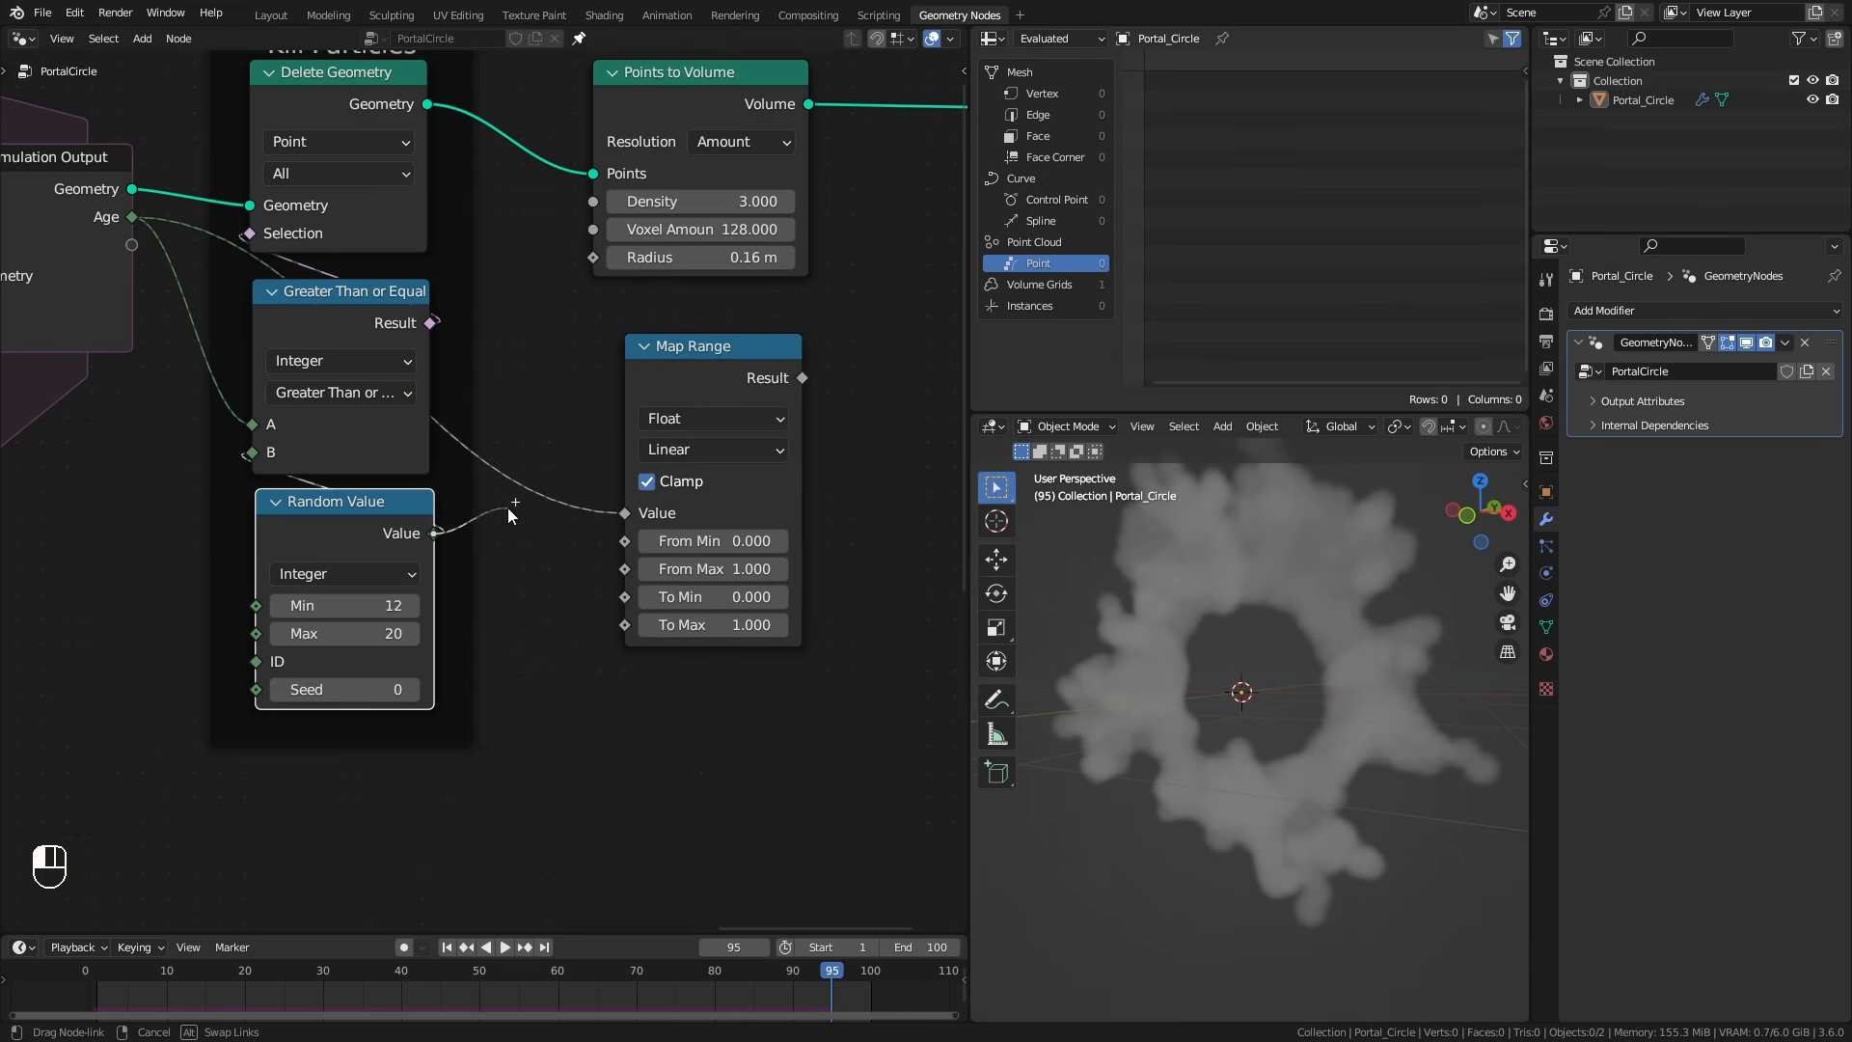
left_click_drag(725, 380, 706, 374)
Set the Map Range to To Min 0.1 and To Max 0.05, drive the volume Radius with it, and replay the simulation.
middle_click_drag(632, 629, 517, 634)
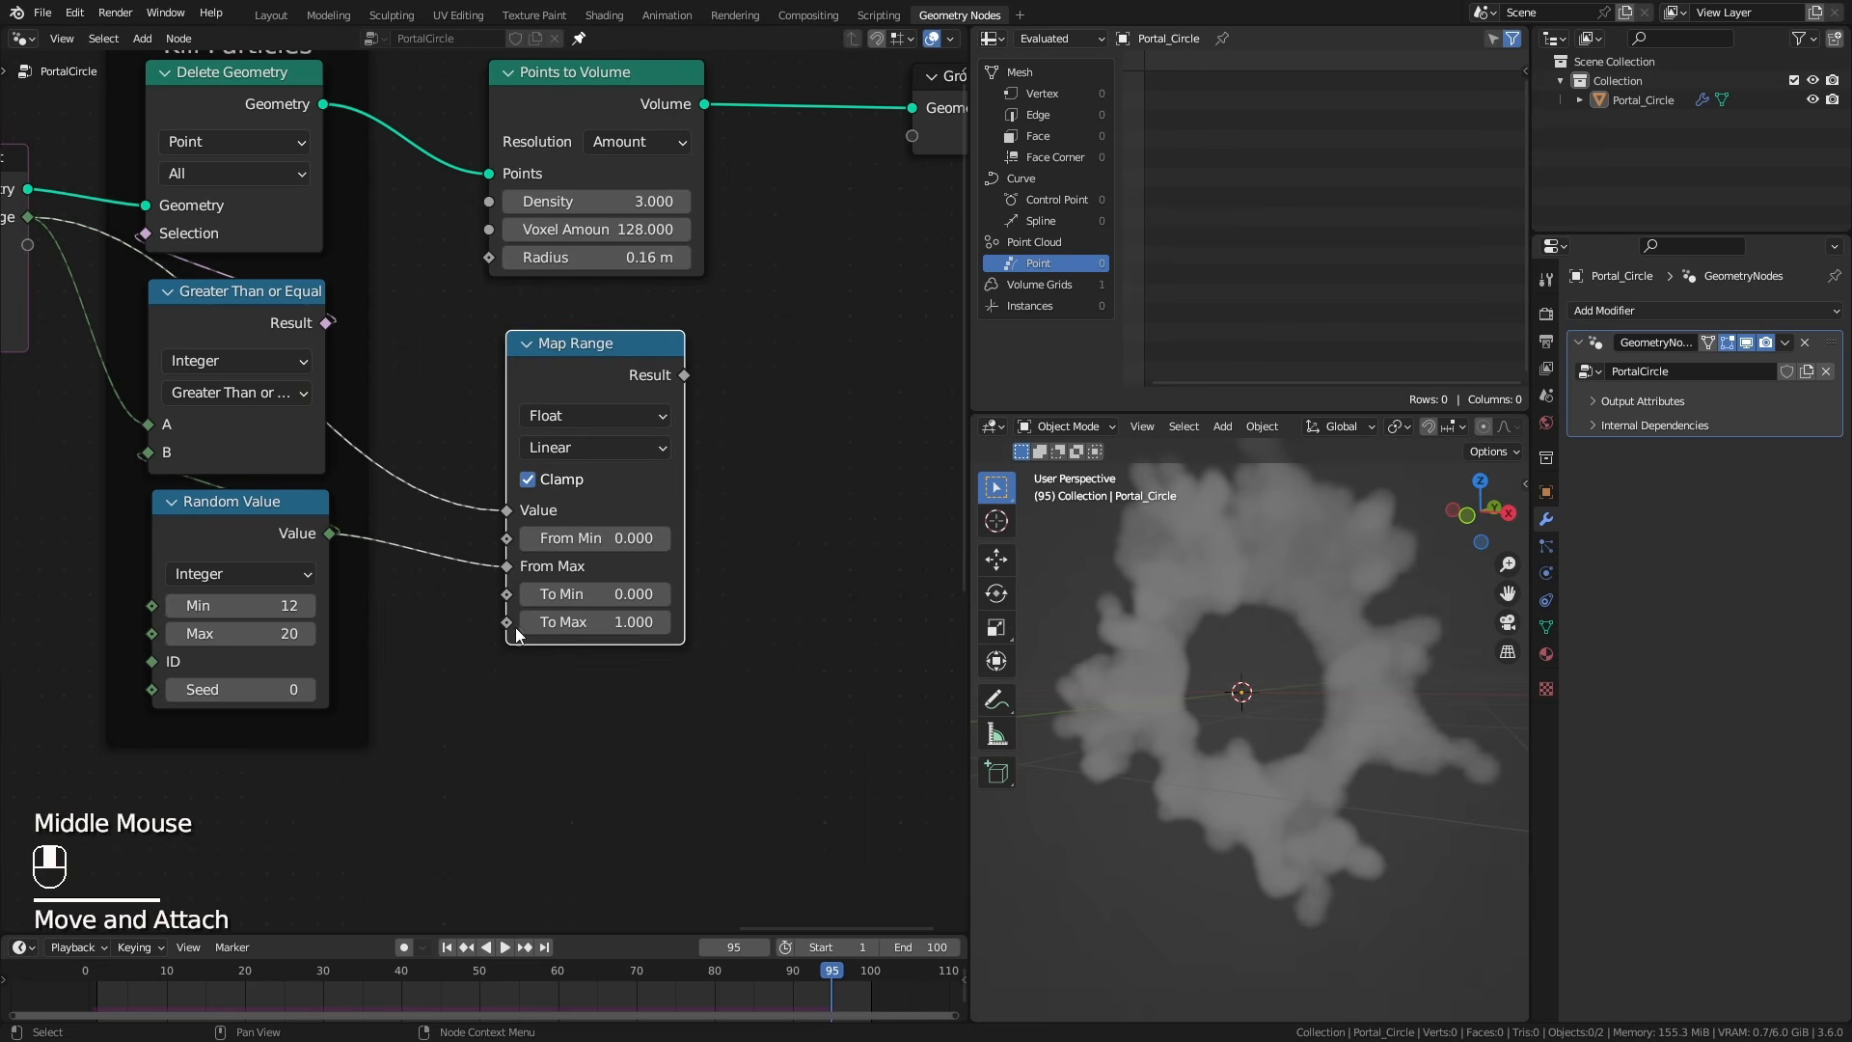
left_click(620, 593)
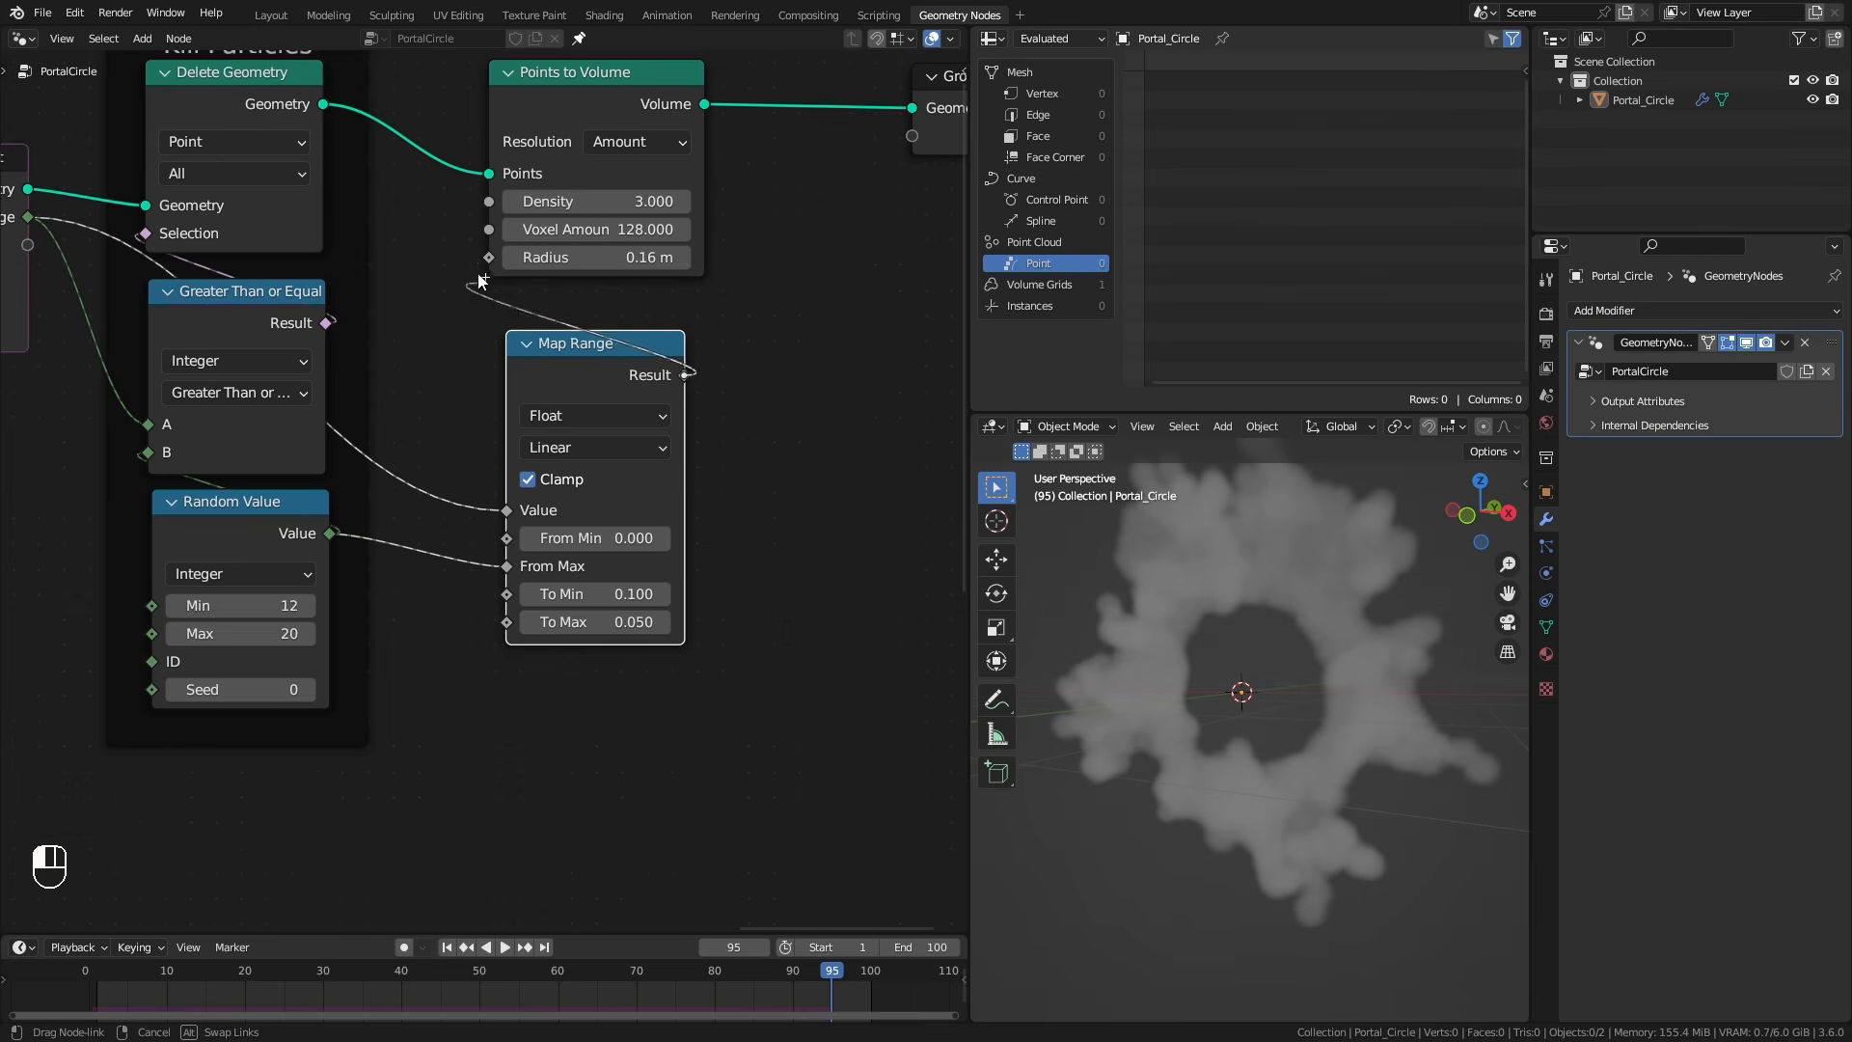
left_click_drag(480, 280, 489, 258)
left_click(447, 946)
key("space")
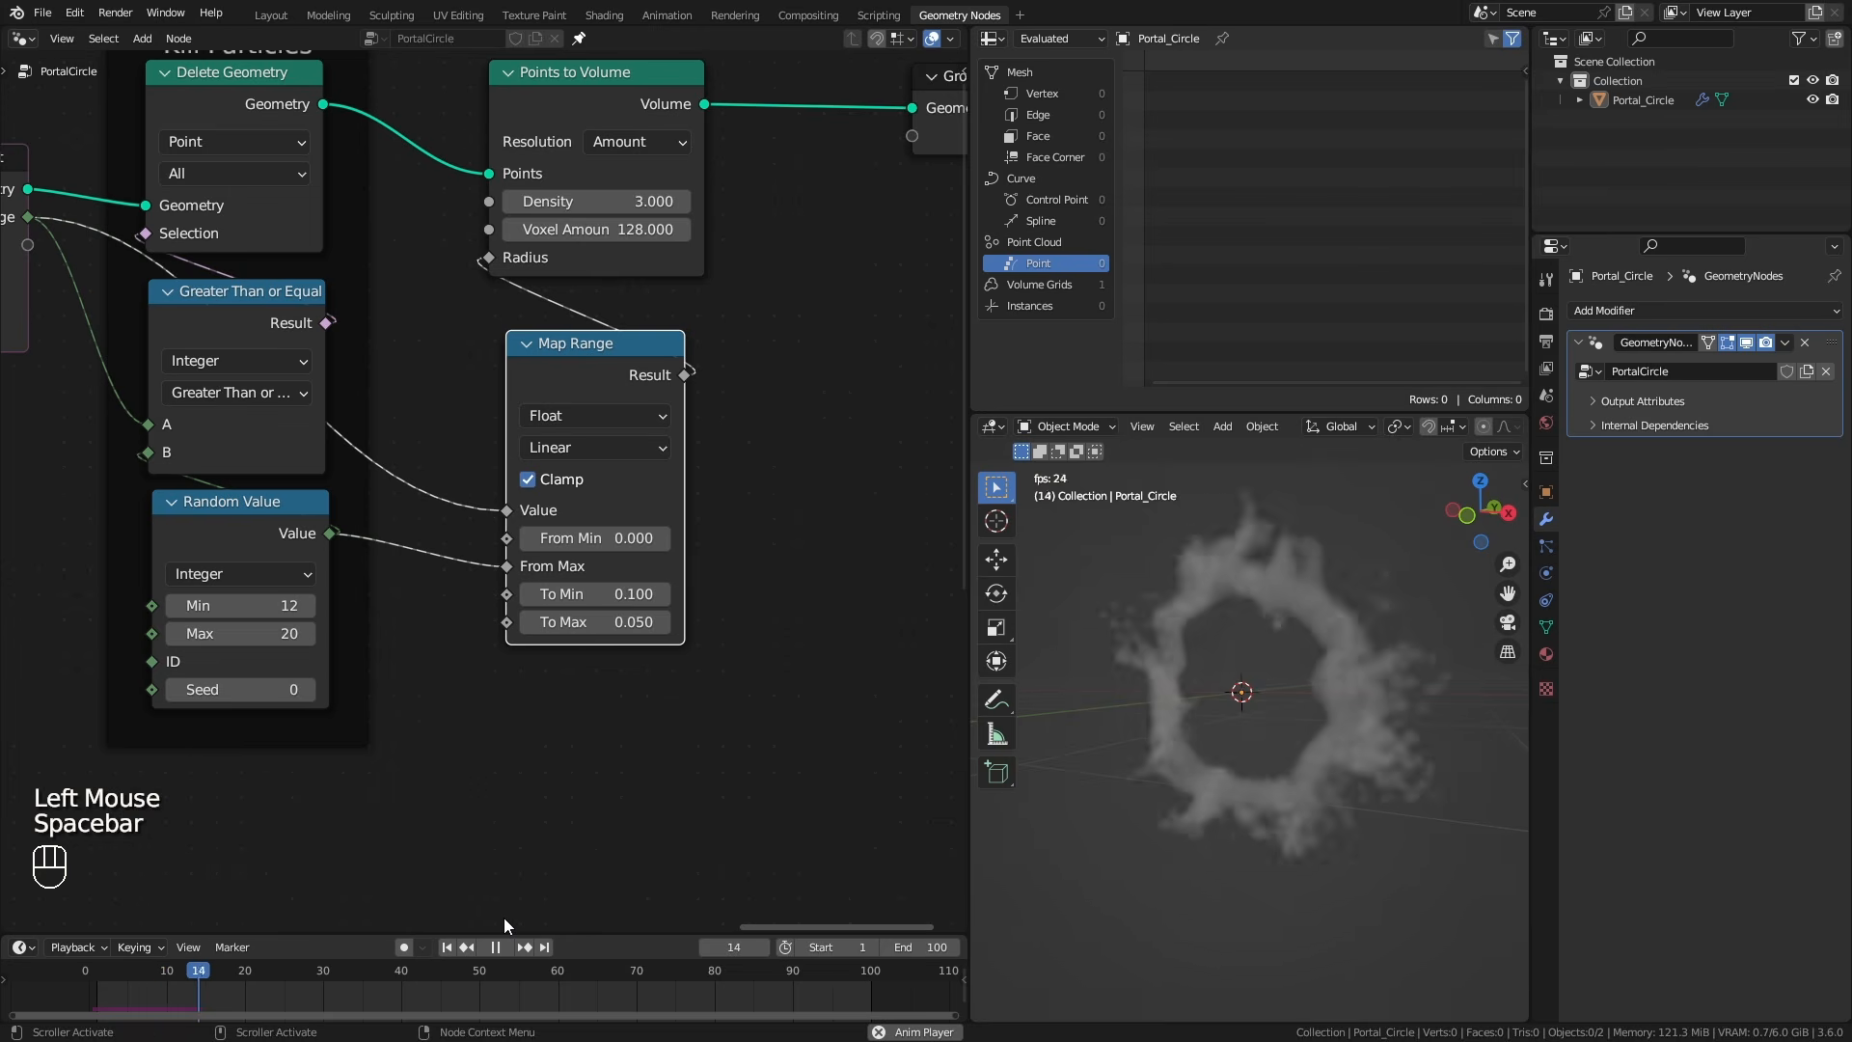
middle_click_drag(1314, 889, 1329, 818)
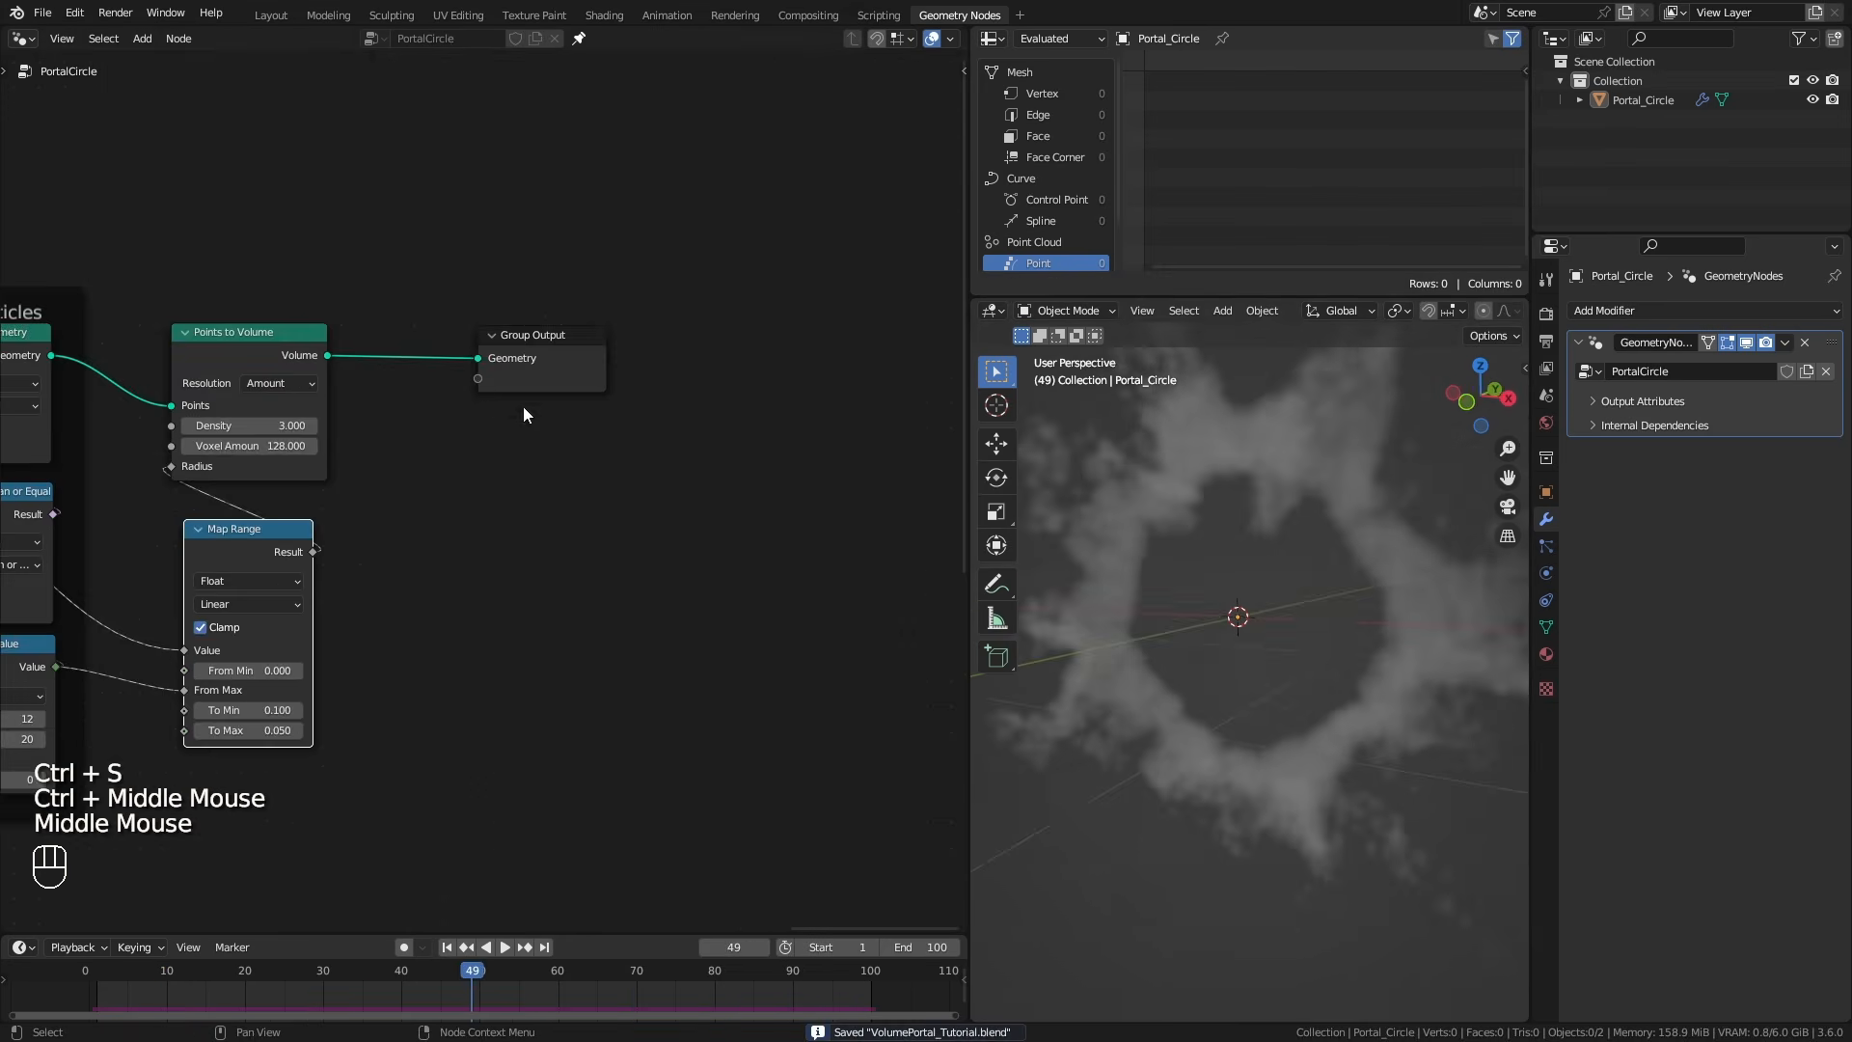
Shift the Group Output aside and insert a Set Material node after Points to Volume.
left_click_drag(584, 365, 840, 360)
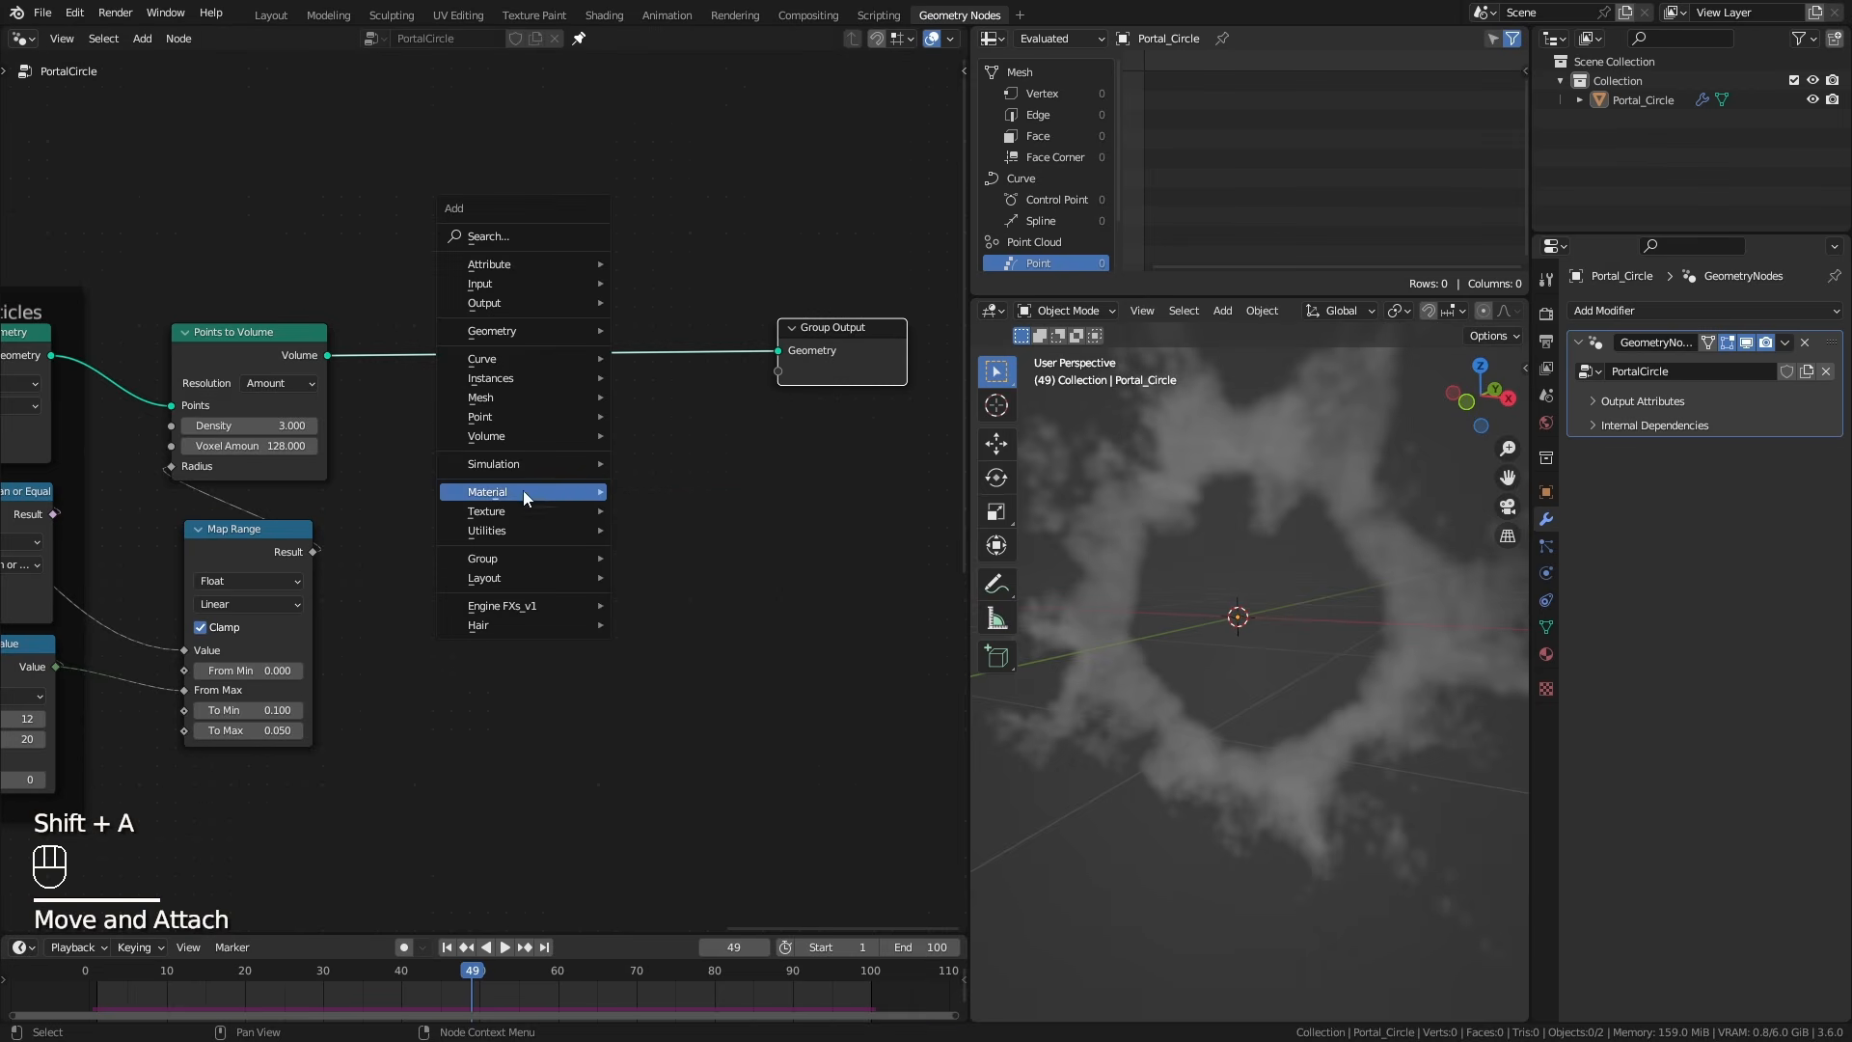
mouse_move(560, 492)
left_click(667, 567)
left_click(470, 313)
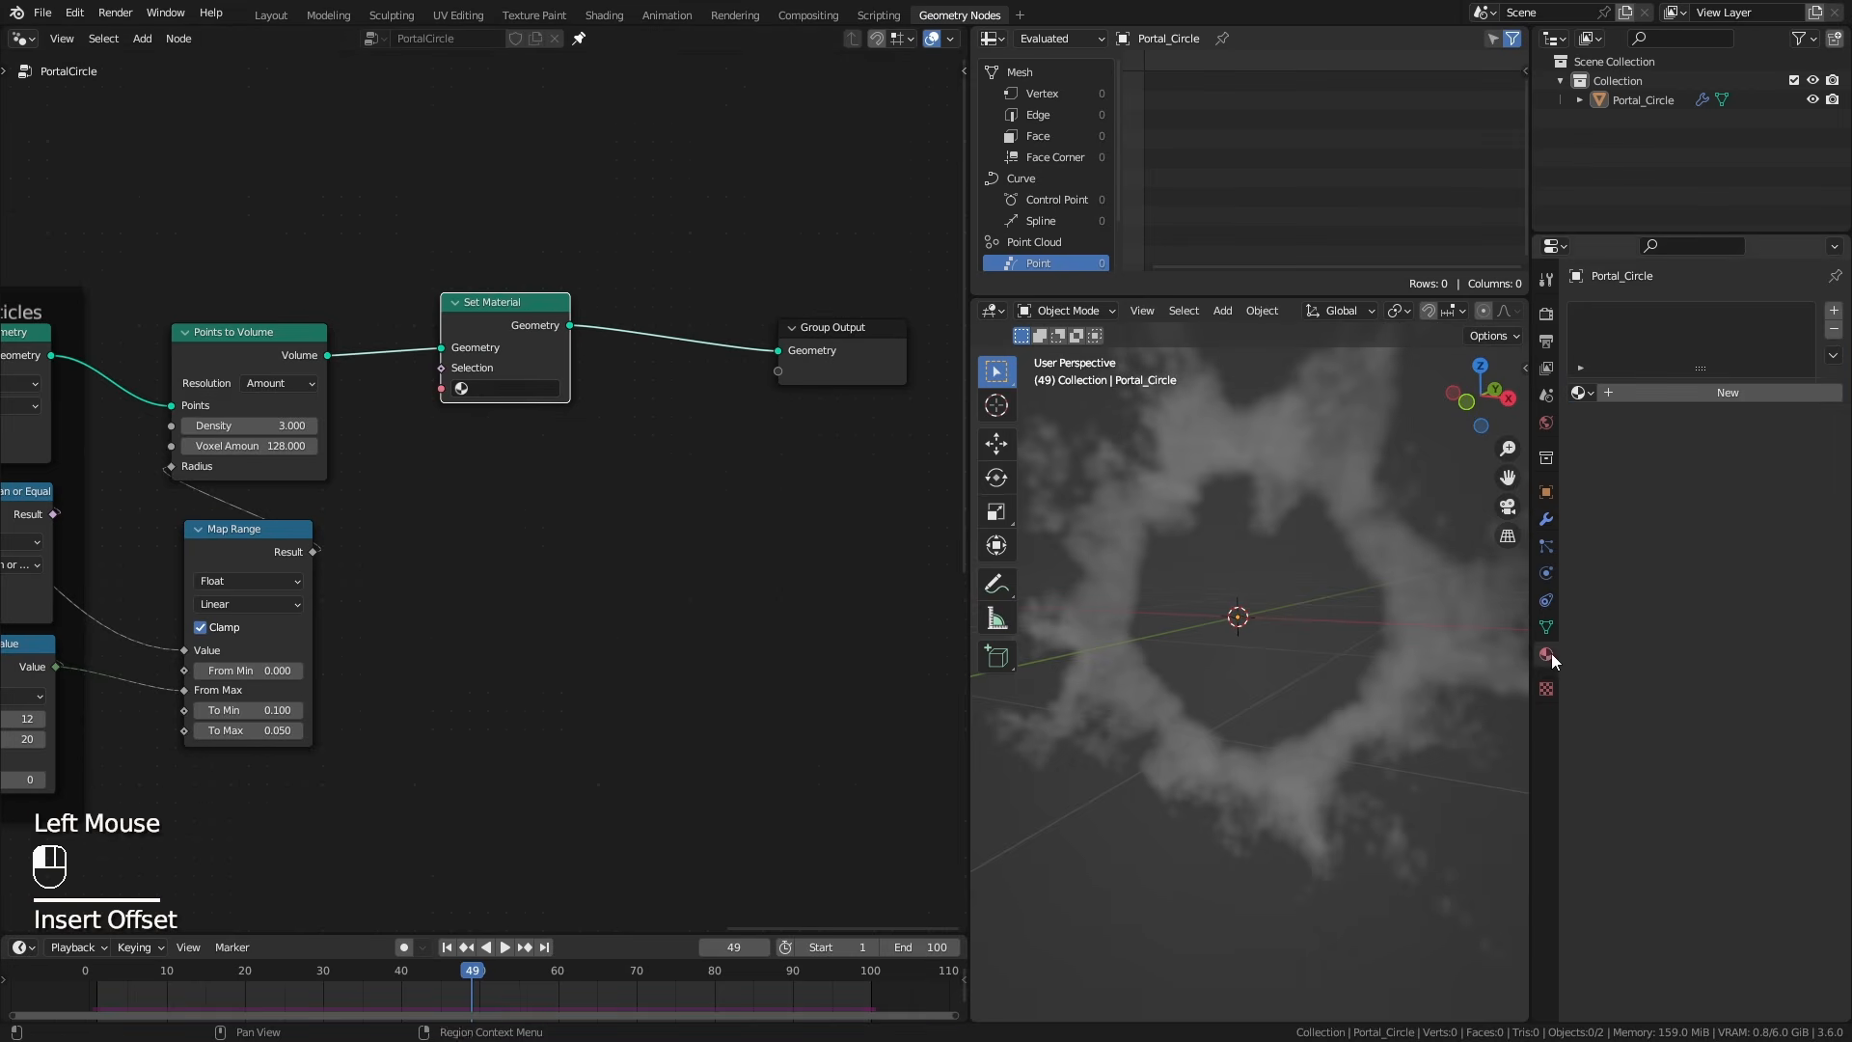
Create a material named PortalVolume, assign it in the Set Material node, and save the file.
left_click(1546, 654)
left_click(1713, 393)
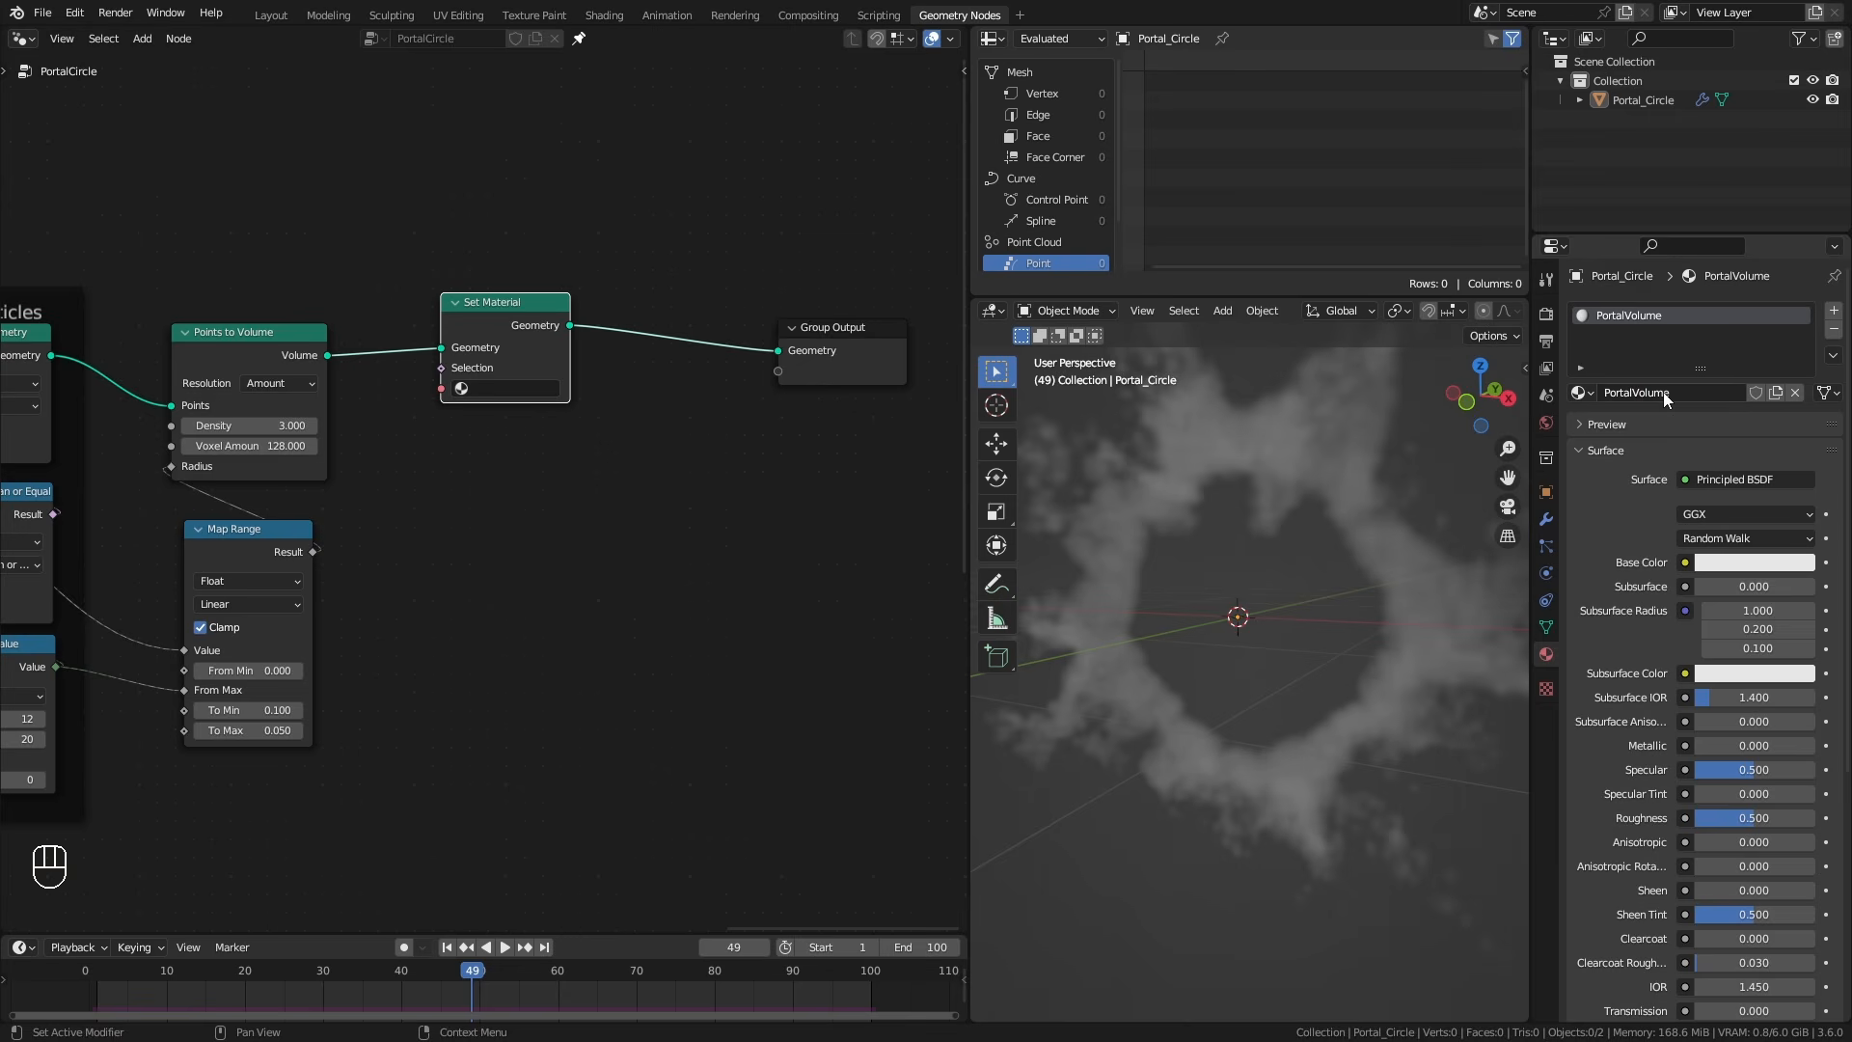
left_click(501, 416)
key("ctrl+s")
Split the node editor horizontally and turn the lower area into a Shader Editor showing the PortalVolume material.
middle_click_drag(428, 776, 742, 724)
left_click_drag(13, 940, 21, 258)
left_click(26, 275)
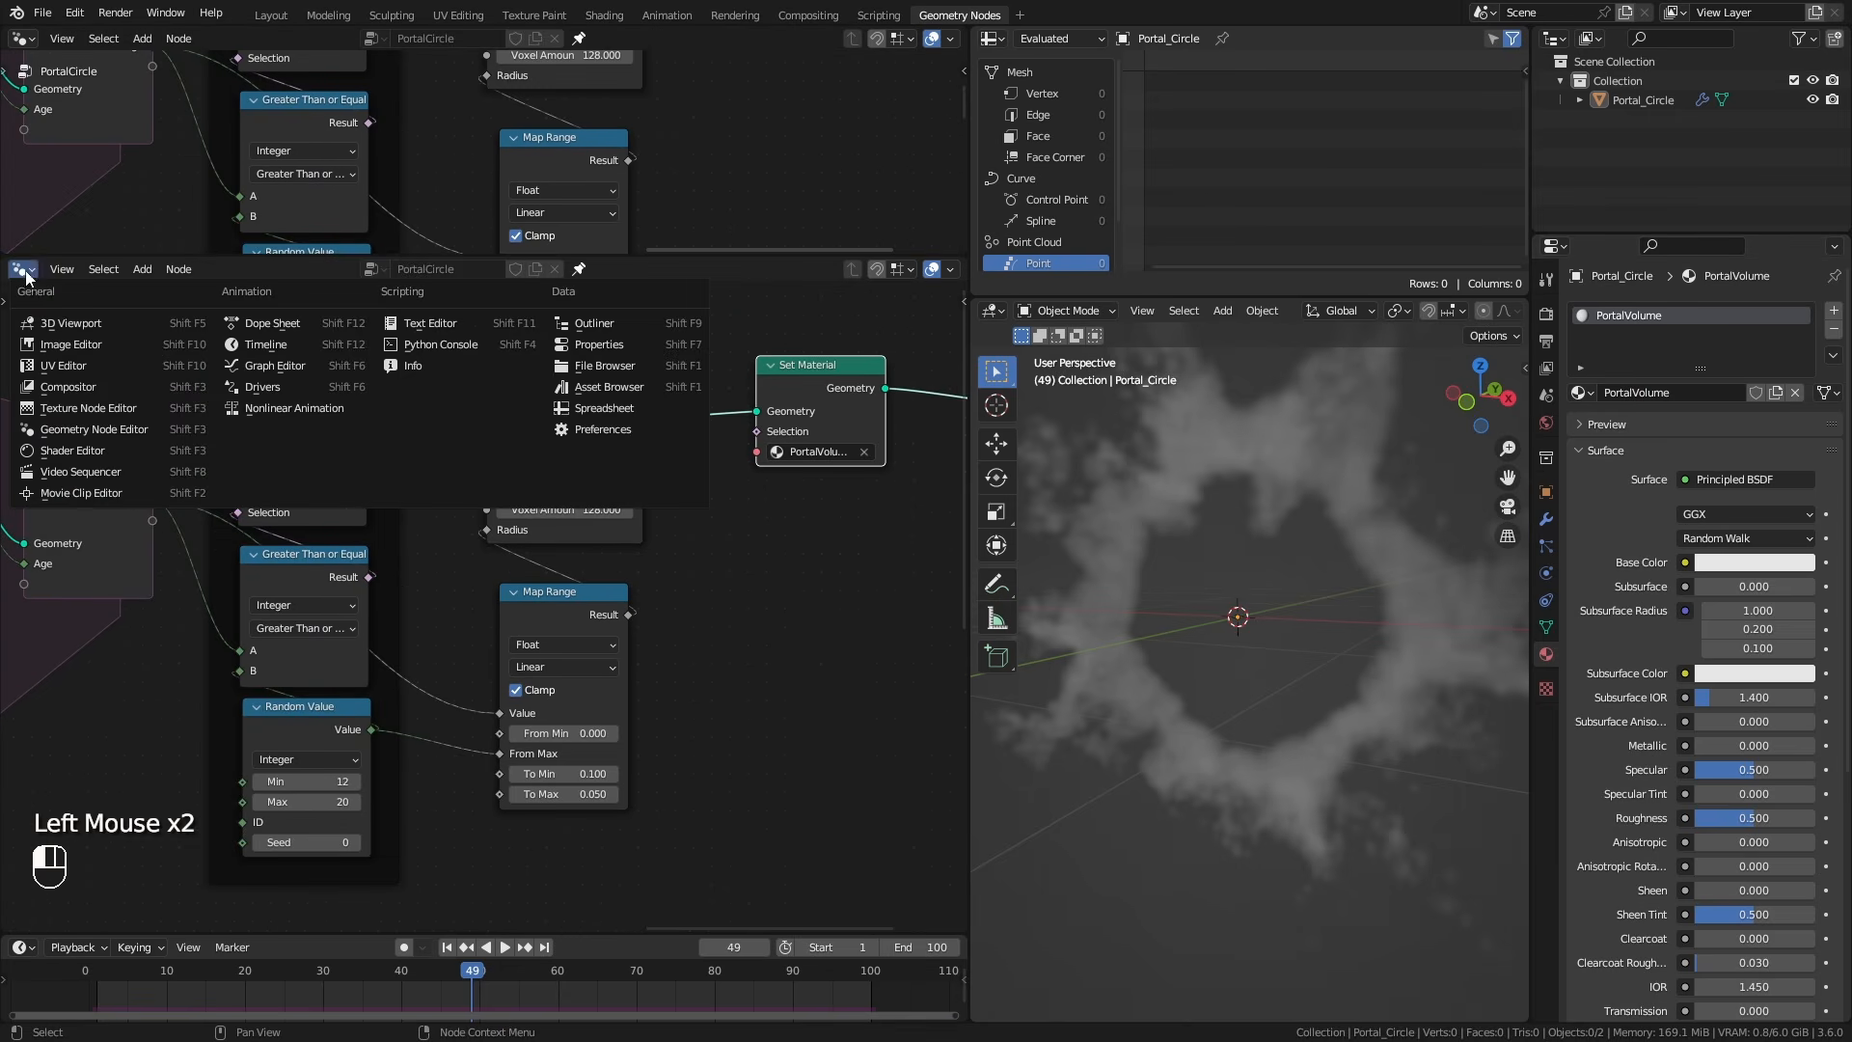
left_click(58, 451)
left_click(625, 355)
Change the render engine to Eevee and switch the viewport to rendered shading.
left_click(1547, 314)
left_click(1727, 311)
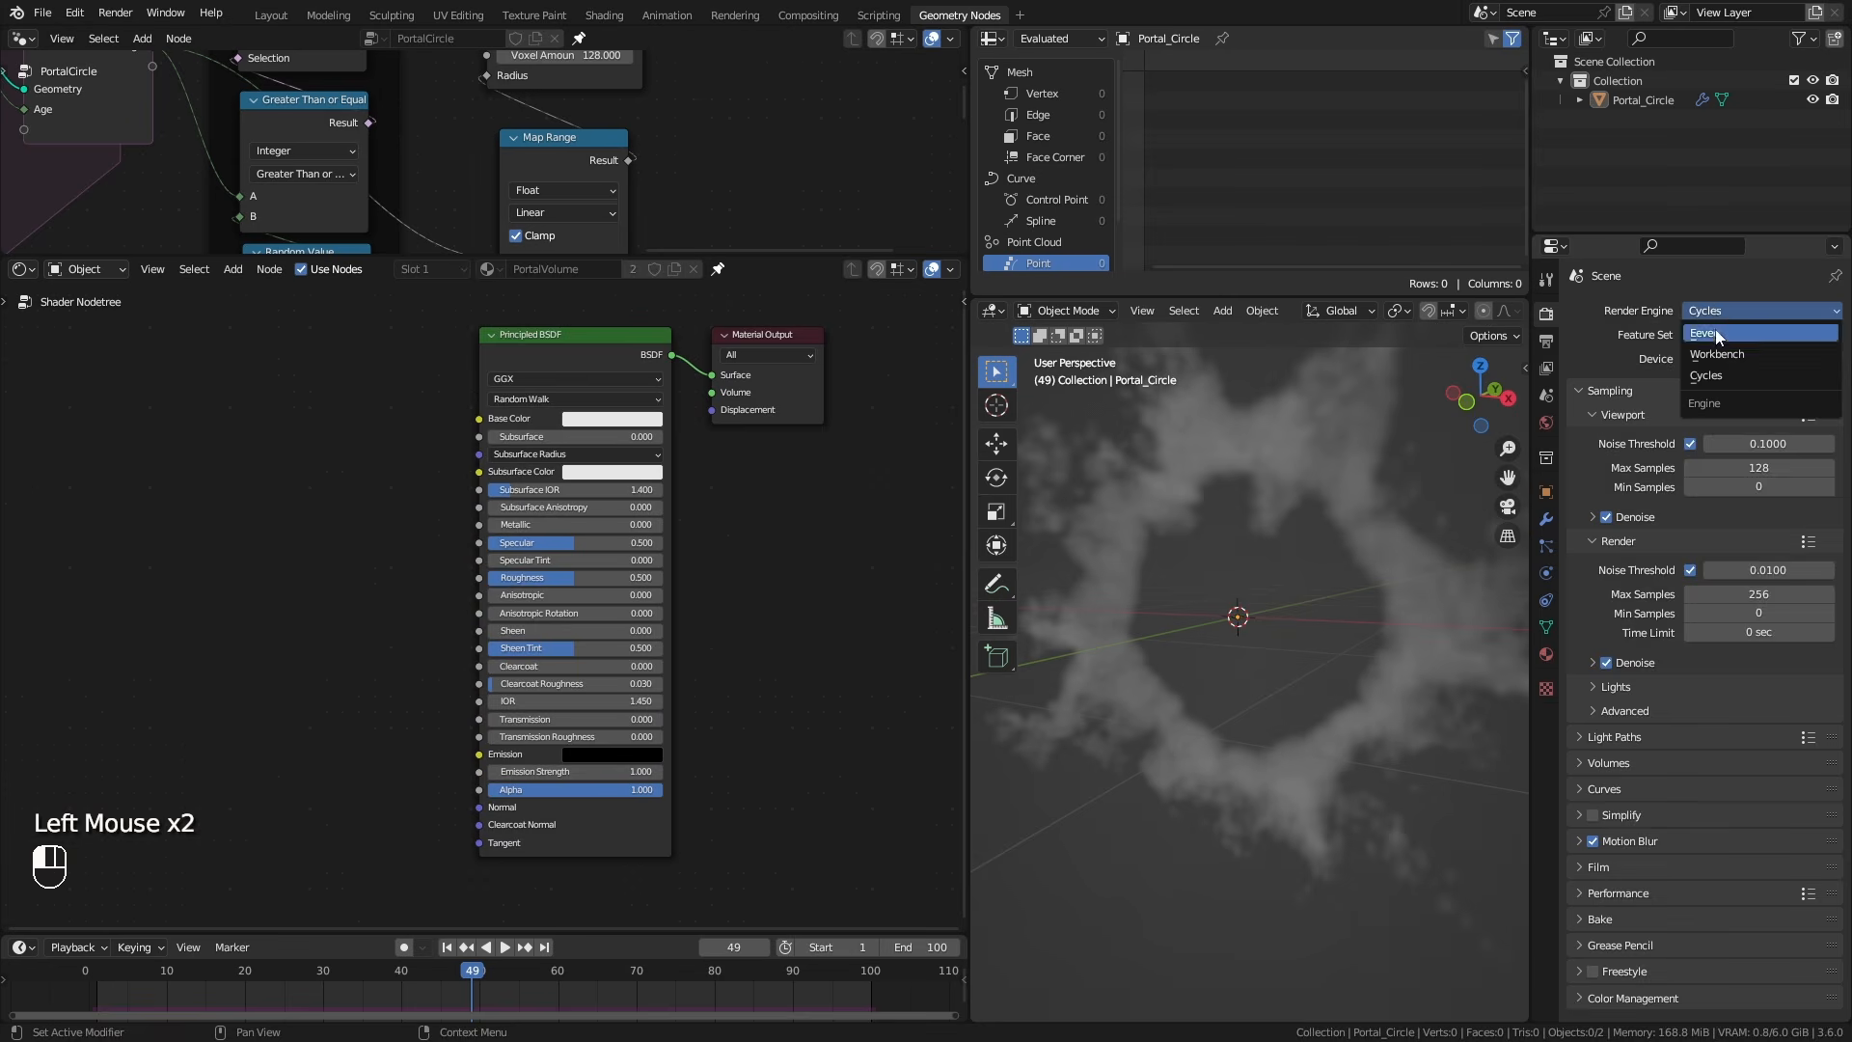
left_click(1715, 332)
key("z")
left_click(1265, 511)
Enable Volumetric Shadows in Eevee's Volumetrics settings and deselect the portal object.
left_click(1547, 314)
left_click(1624, 600)
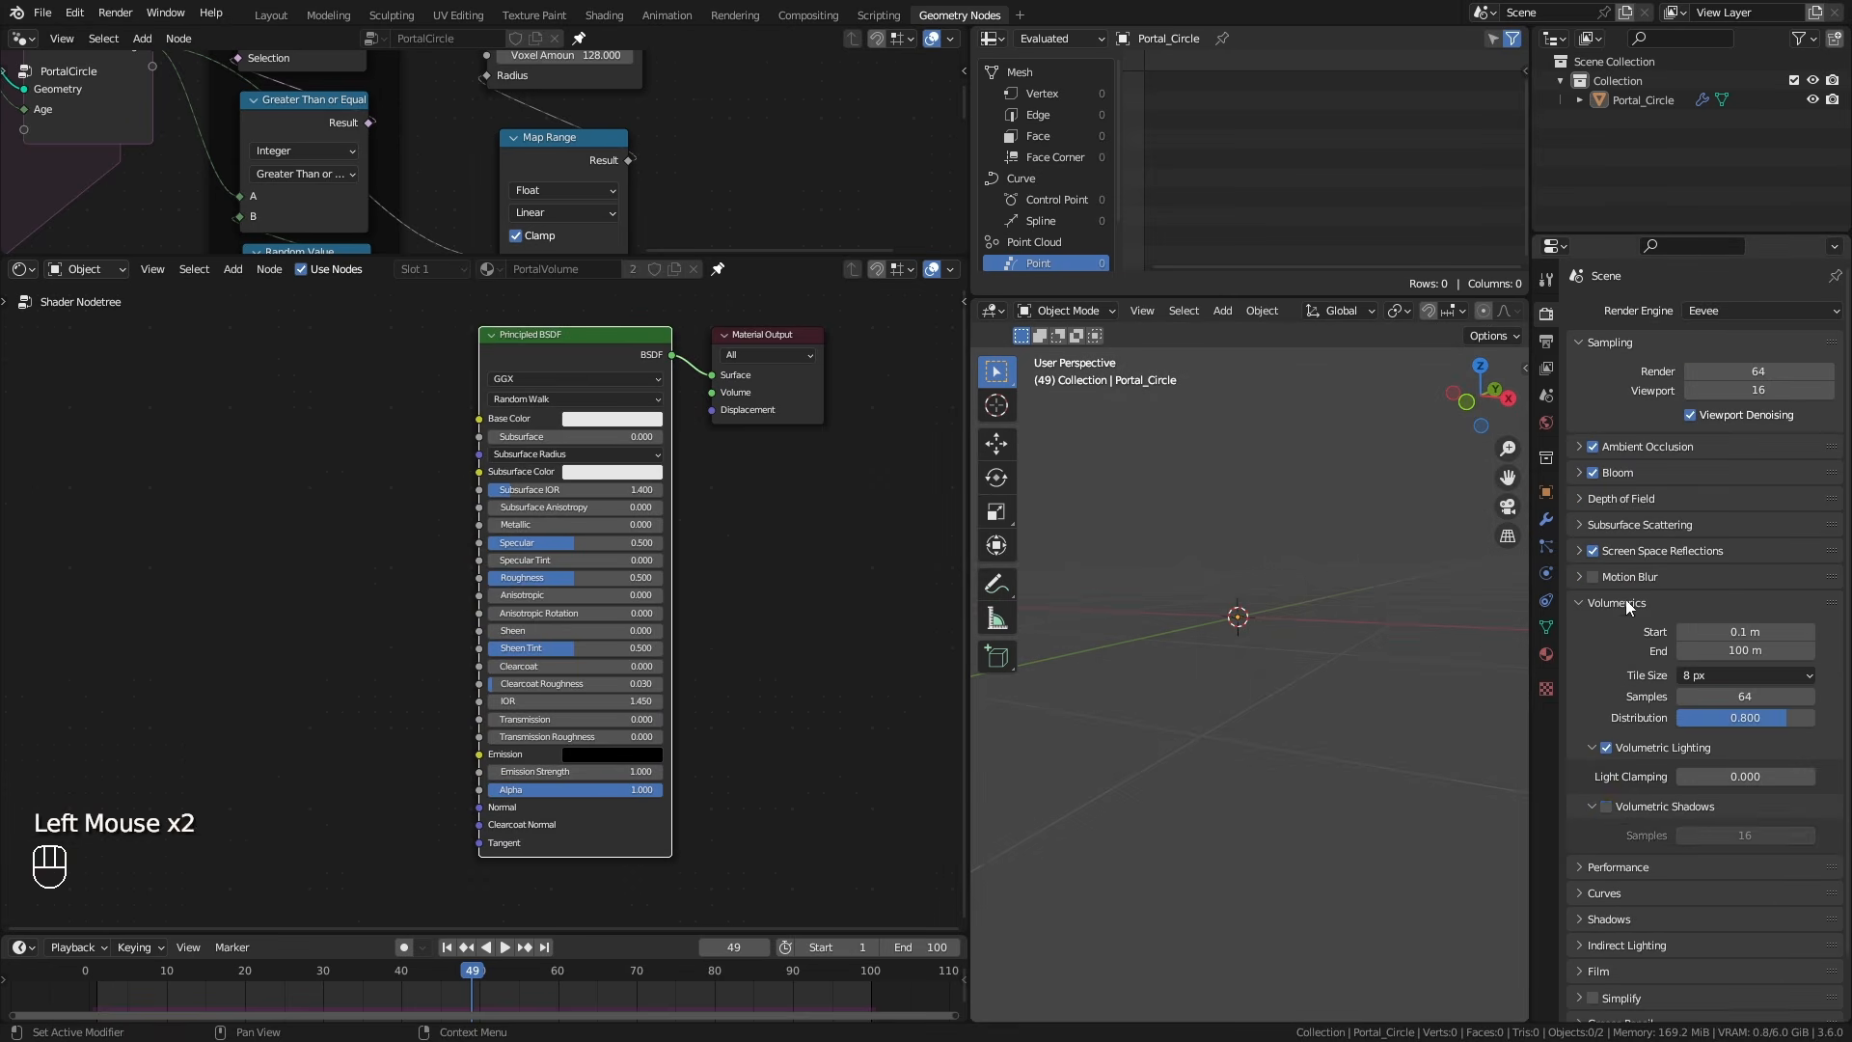
left_click(1607, 807)
left_click(1149, 738)
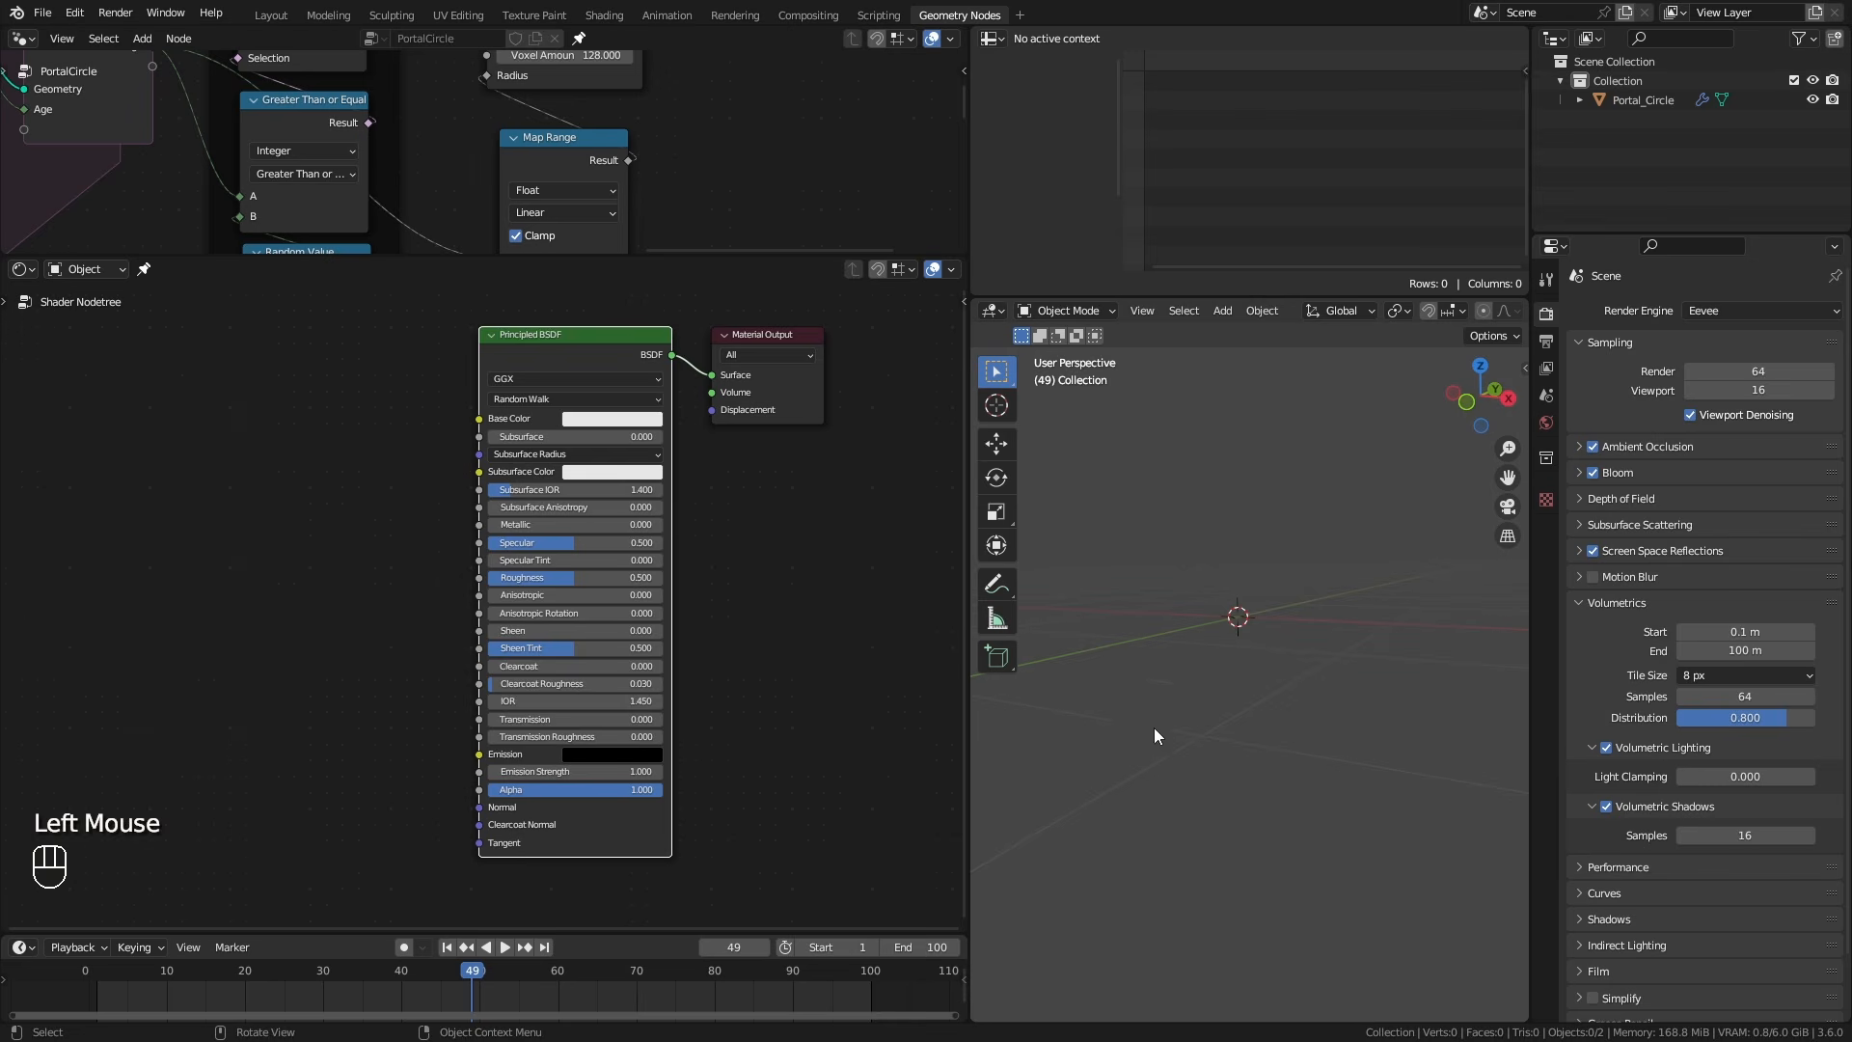
Replace the Principled BSDF with a Principled Volume connected to the Material Output's Volume input, and orbit around the result.
left_click(588, 350)
left_click_drag(588, 350, 562, 360)
key("x")
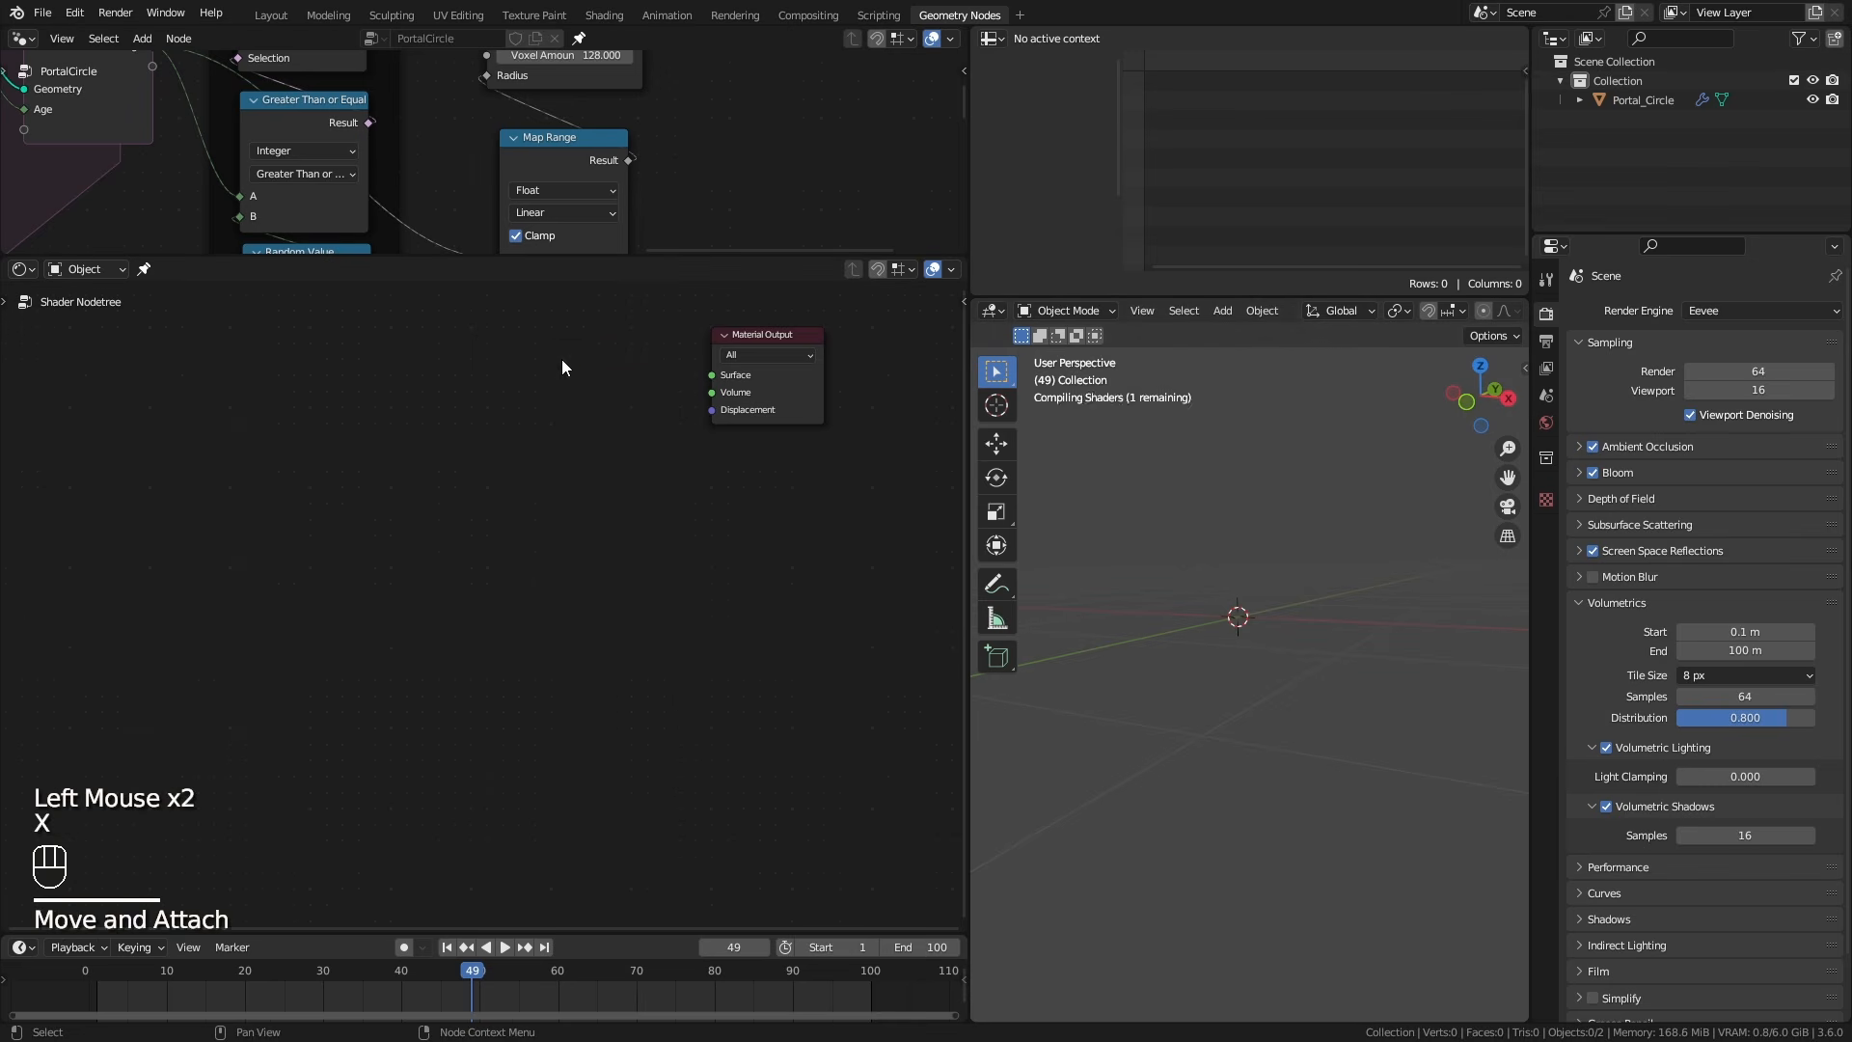
key("shift+a")
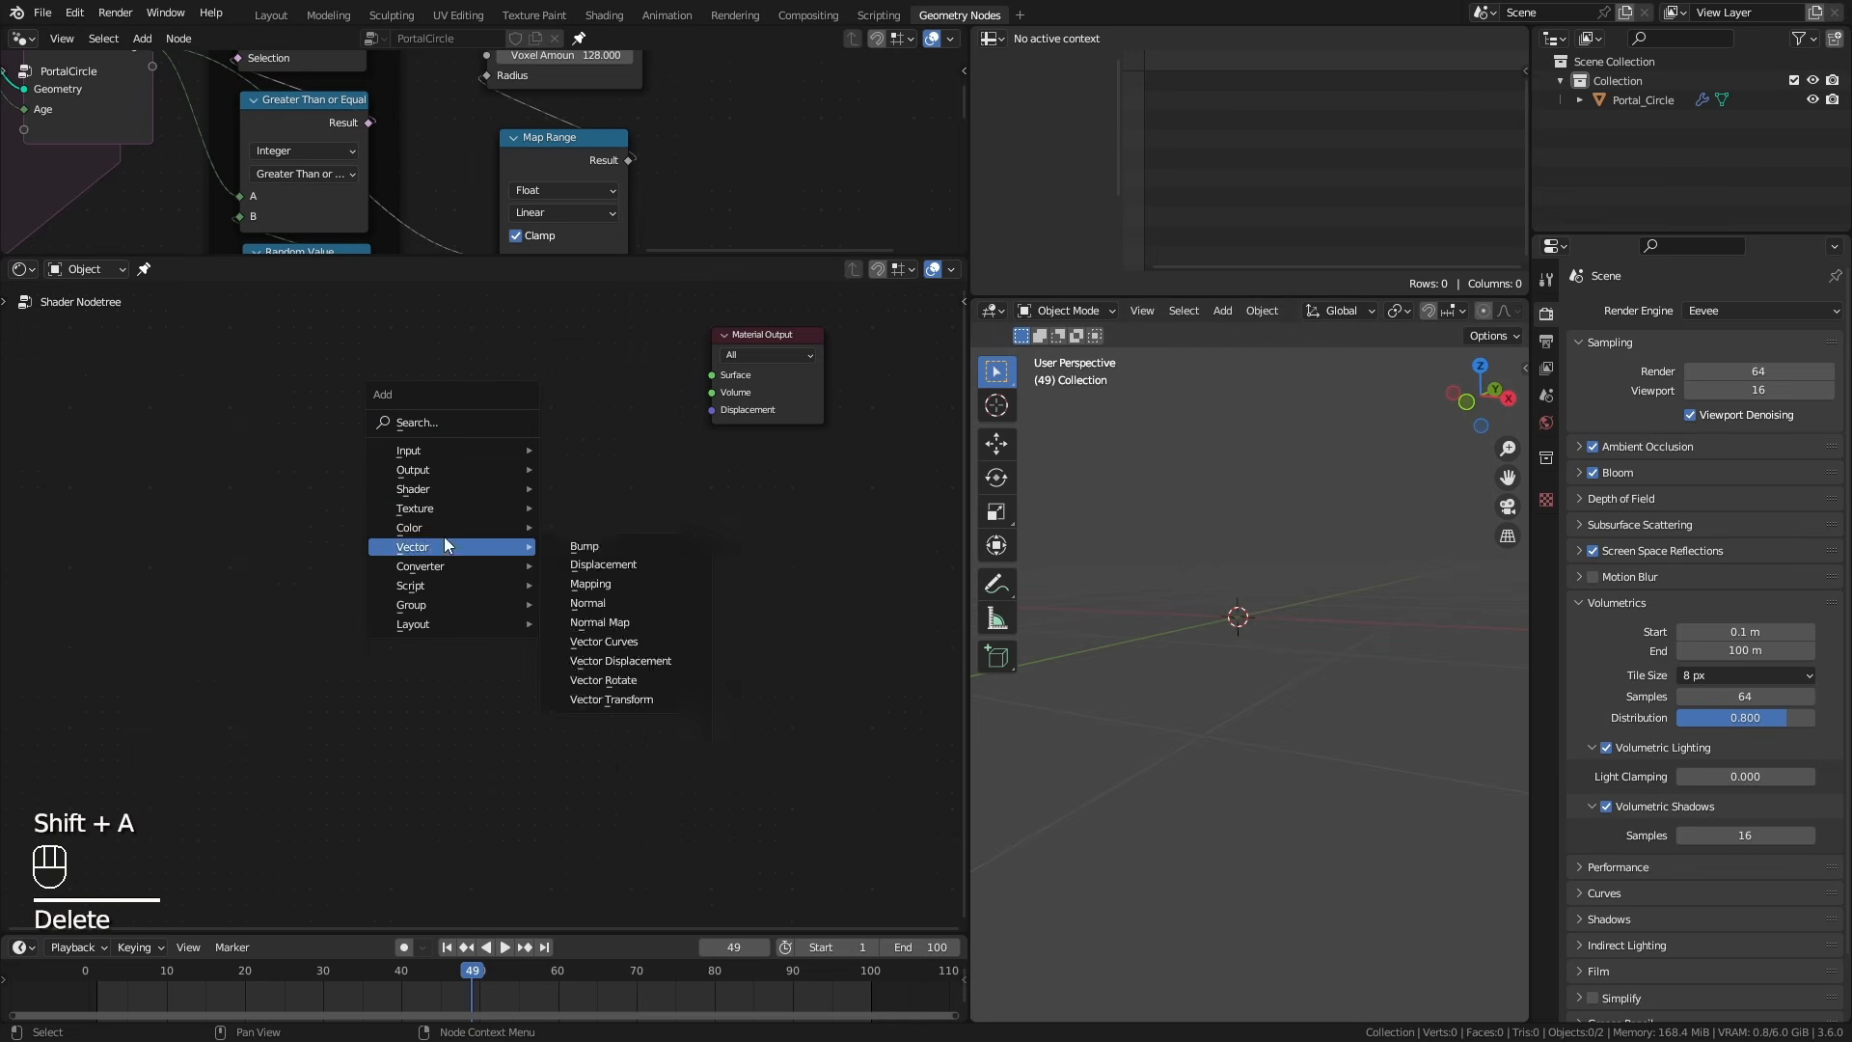
mouse_move(444, 489)
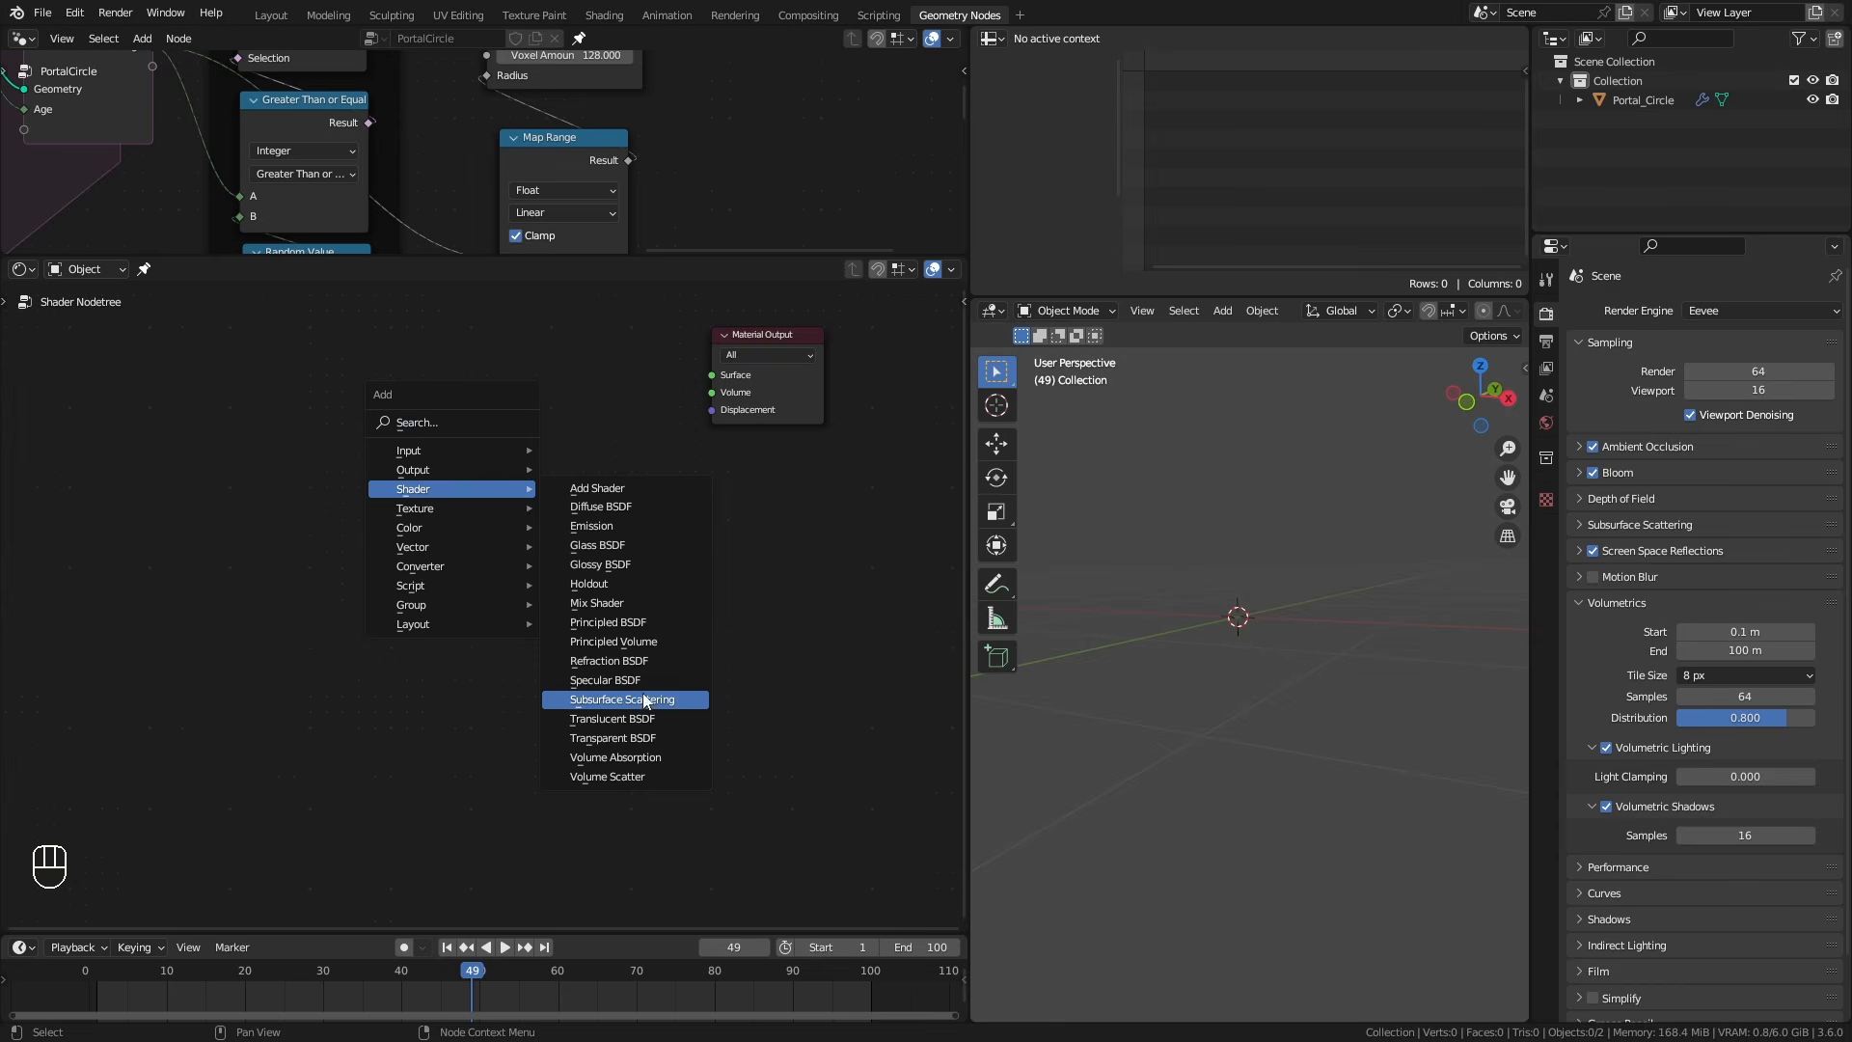
left_click(646, 641)
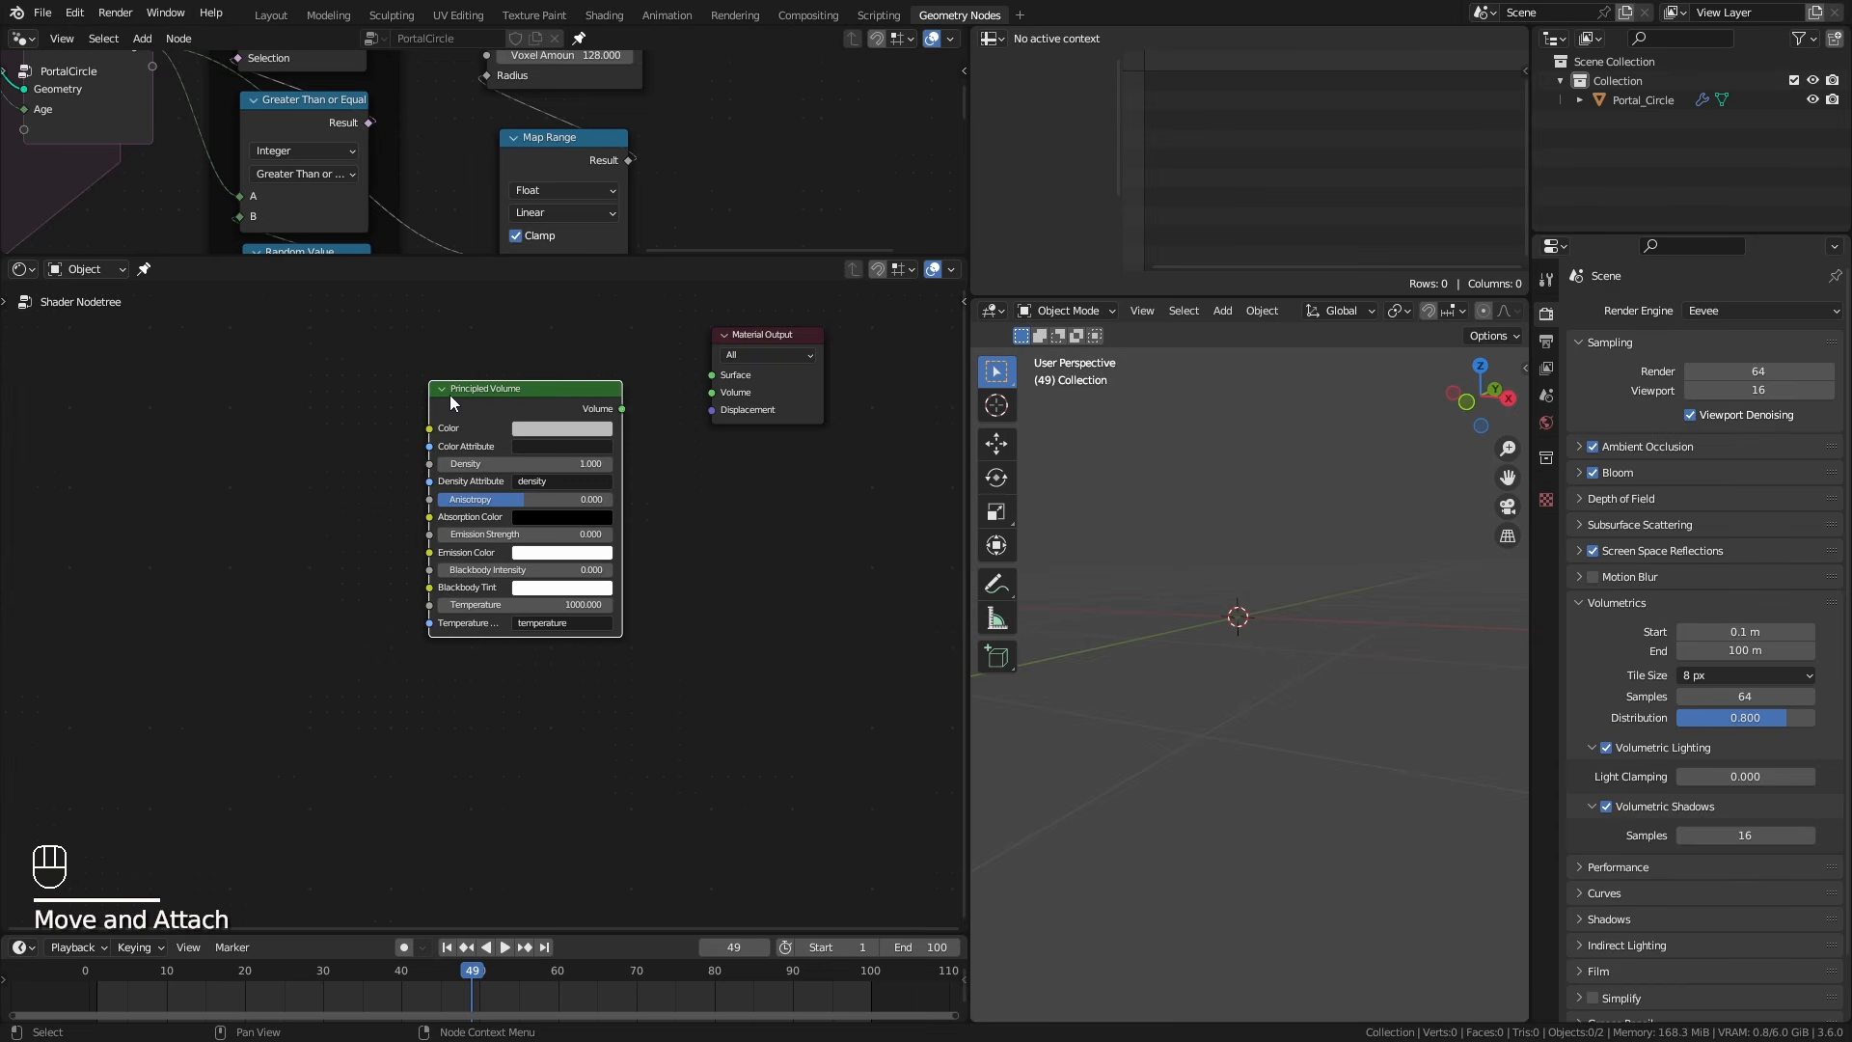
left_click_drag(621, 409, 726, 396)
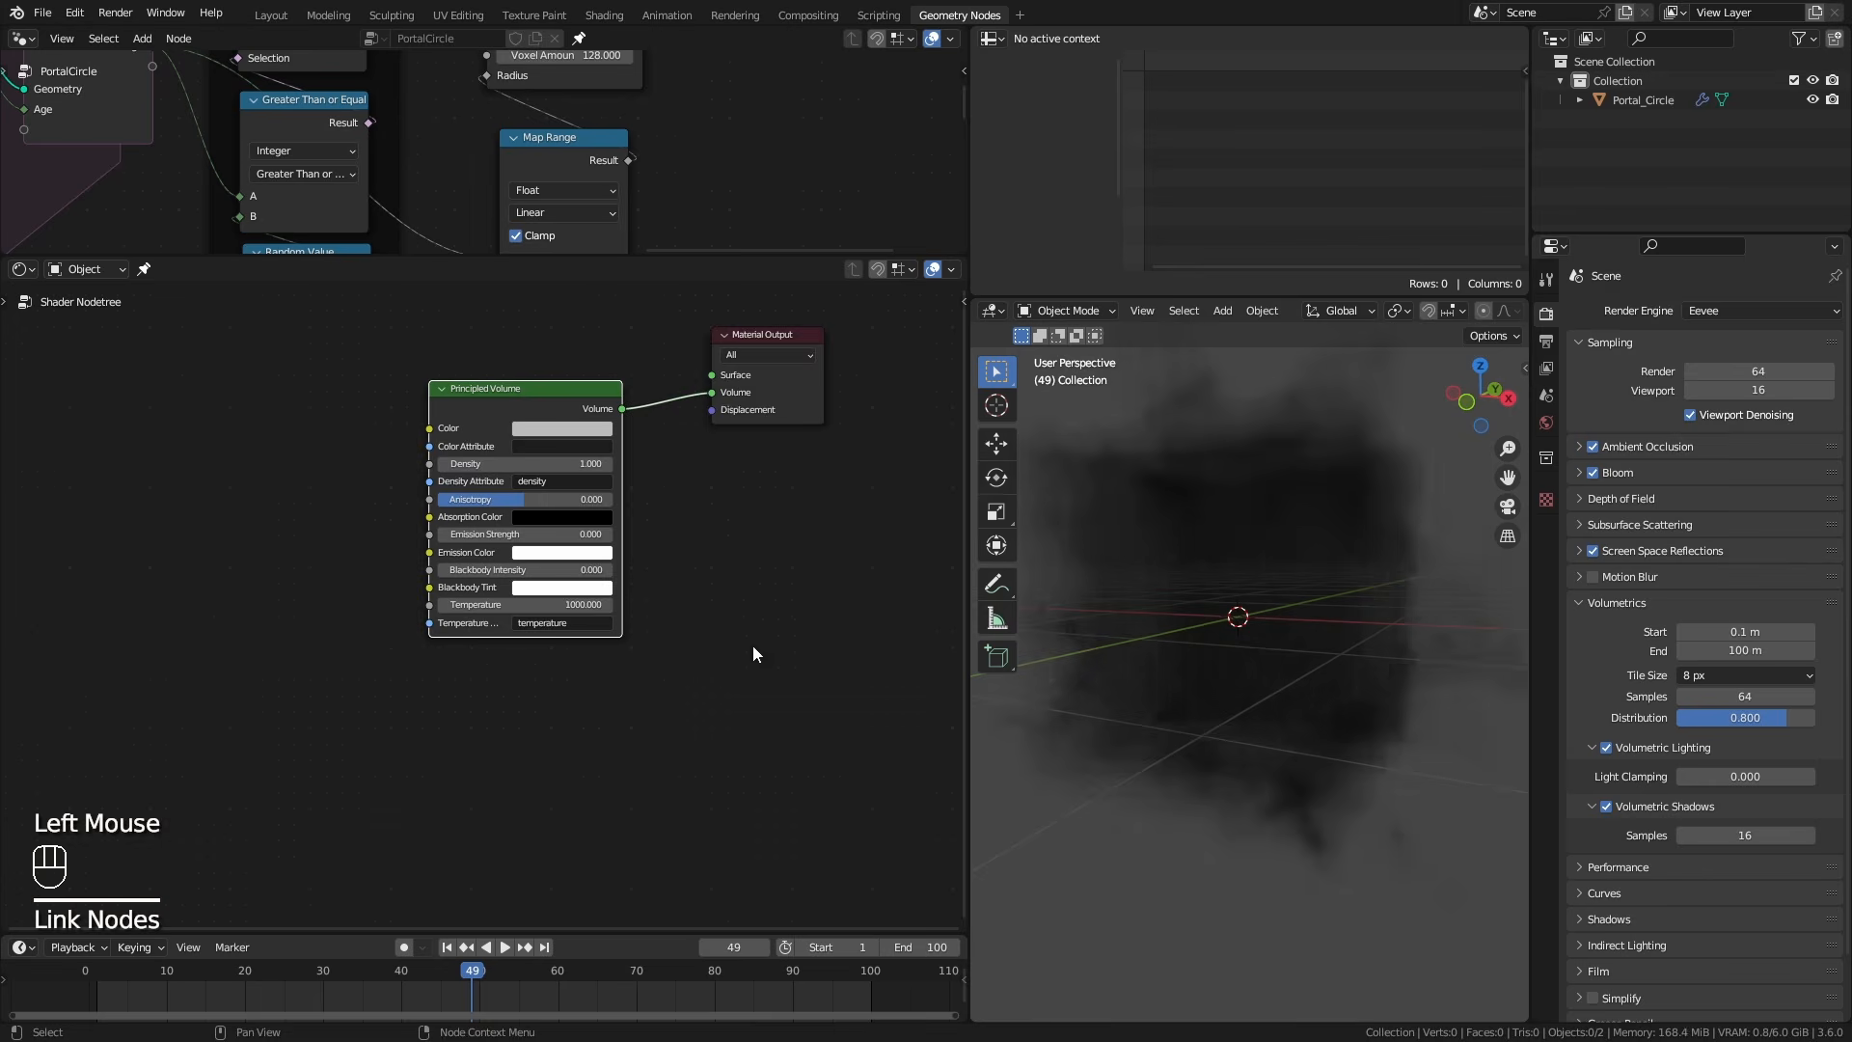
middle_click_drag(752, 645, 779, 495, "ctrl")
mouse_move(1275, 708)
middle_mouse_down()
mouse_move(1192, 716)
mouse_move(1269, 710)
middle_mouse_up()
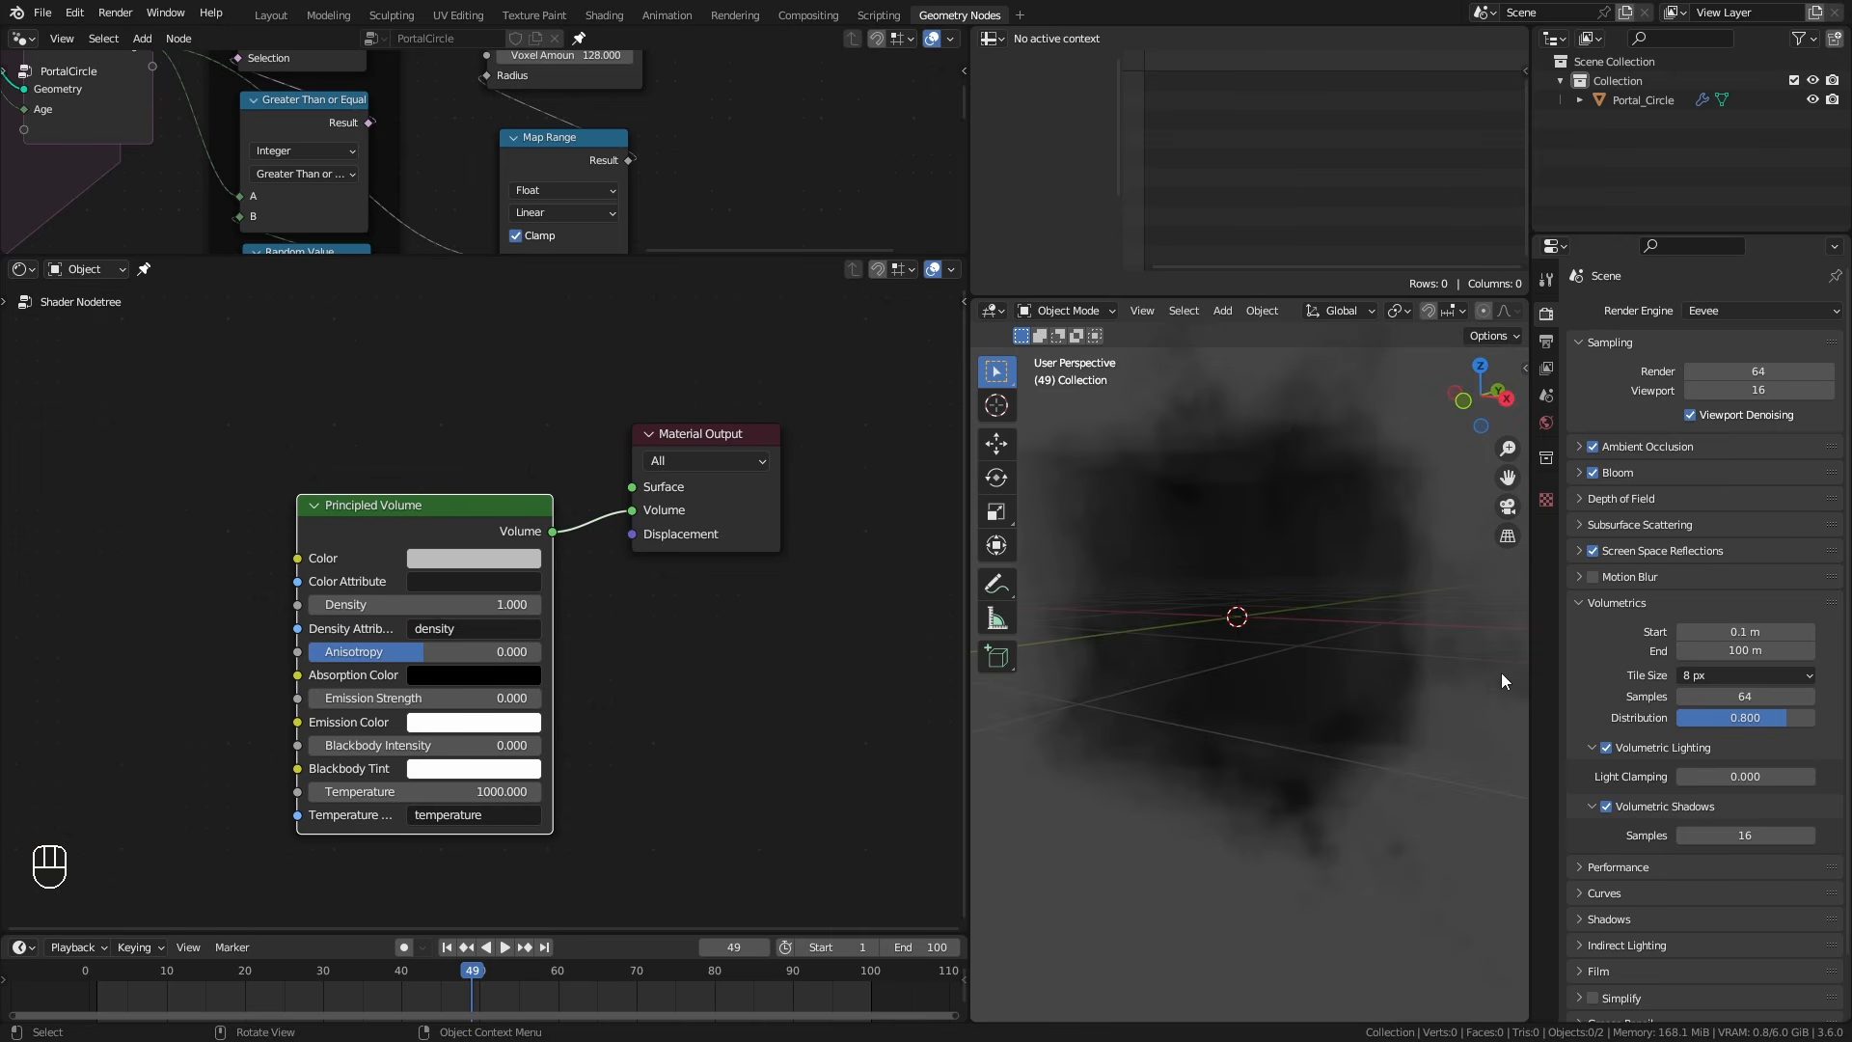
middle_click_drag(1276, 490, 1108, 445)
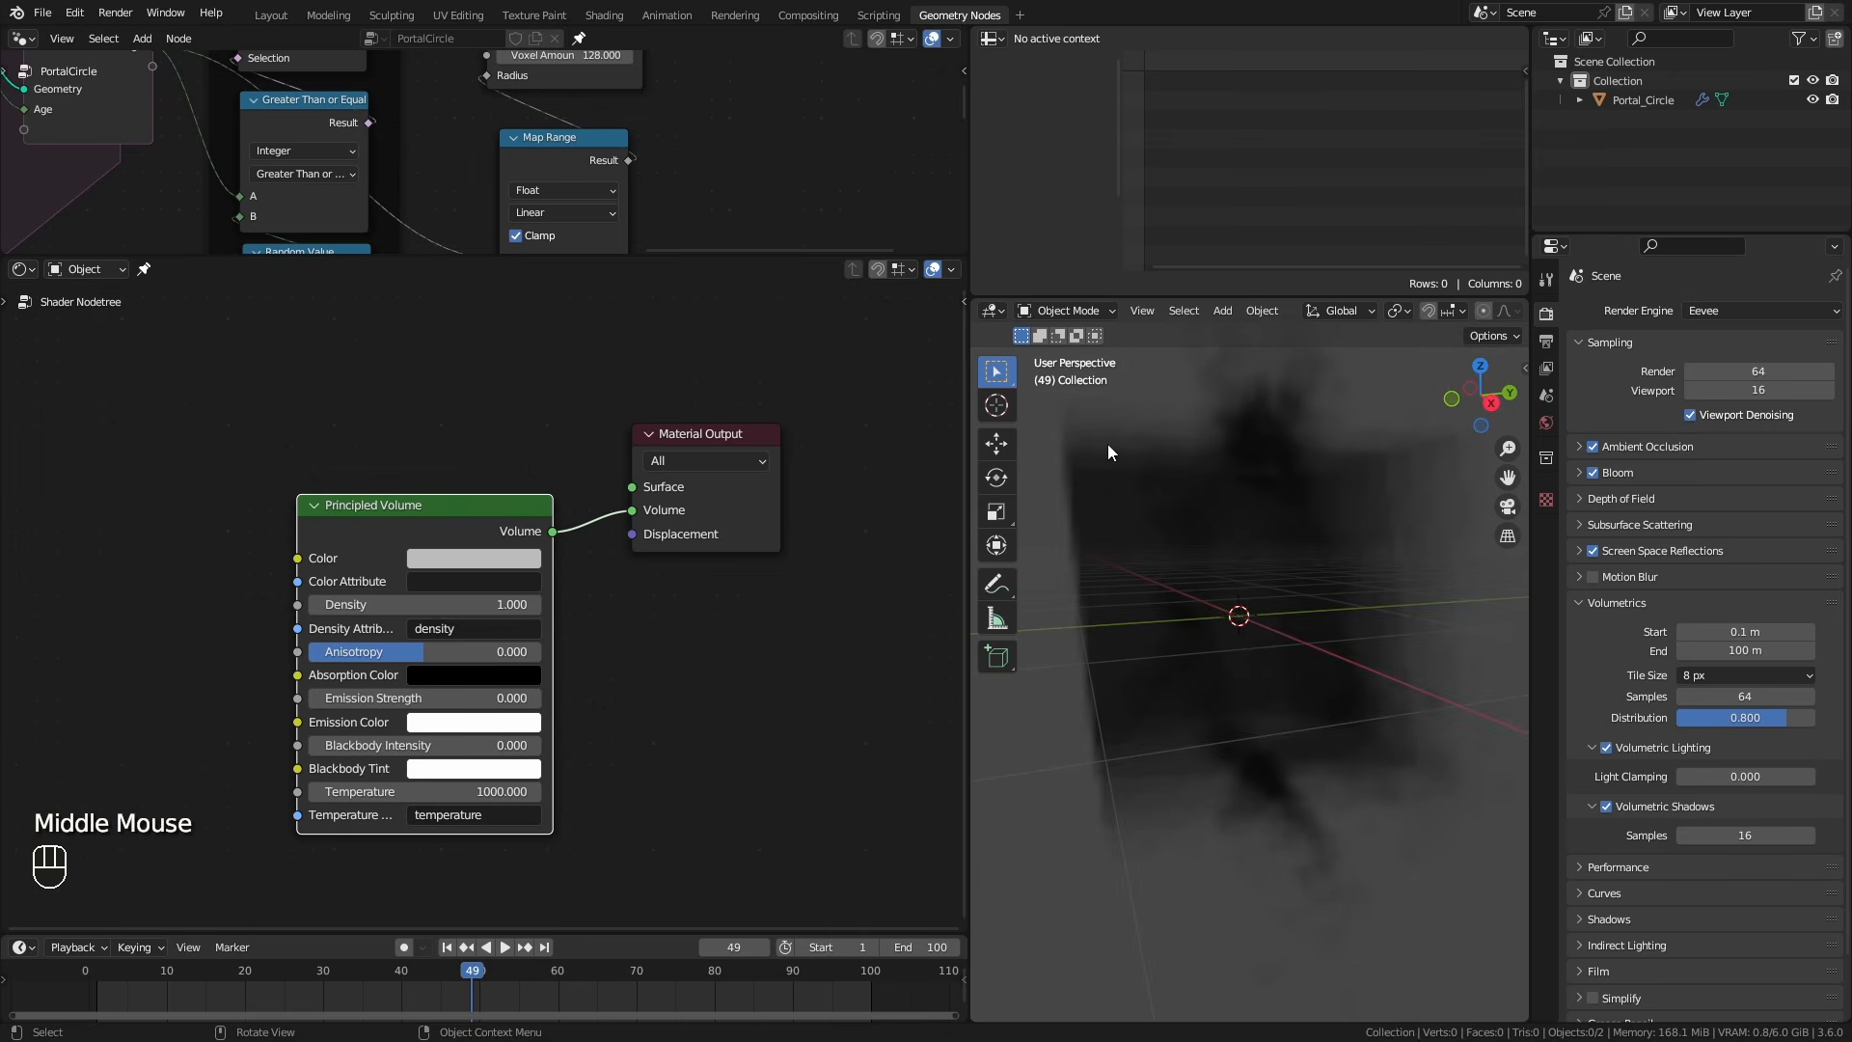
Add a Volume Info node and connect its Density output to the Principled Volume's Density input.
middle_click_drag(1161, 785, 1229, 762)
middle_click_drag(60, 562, 304, 502)
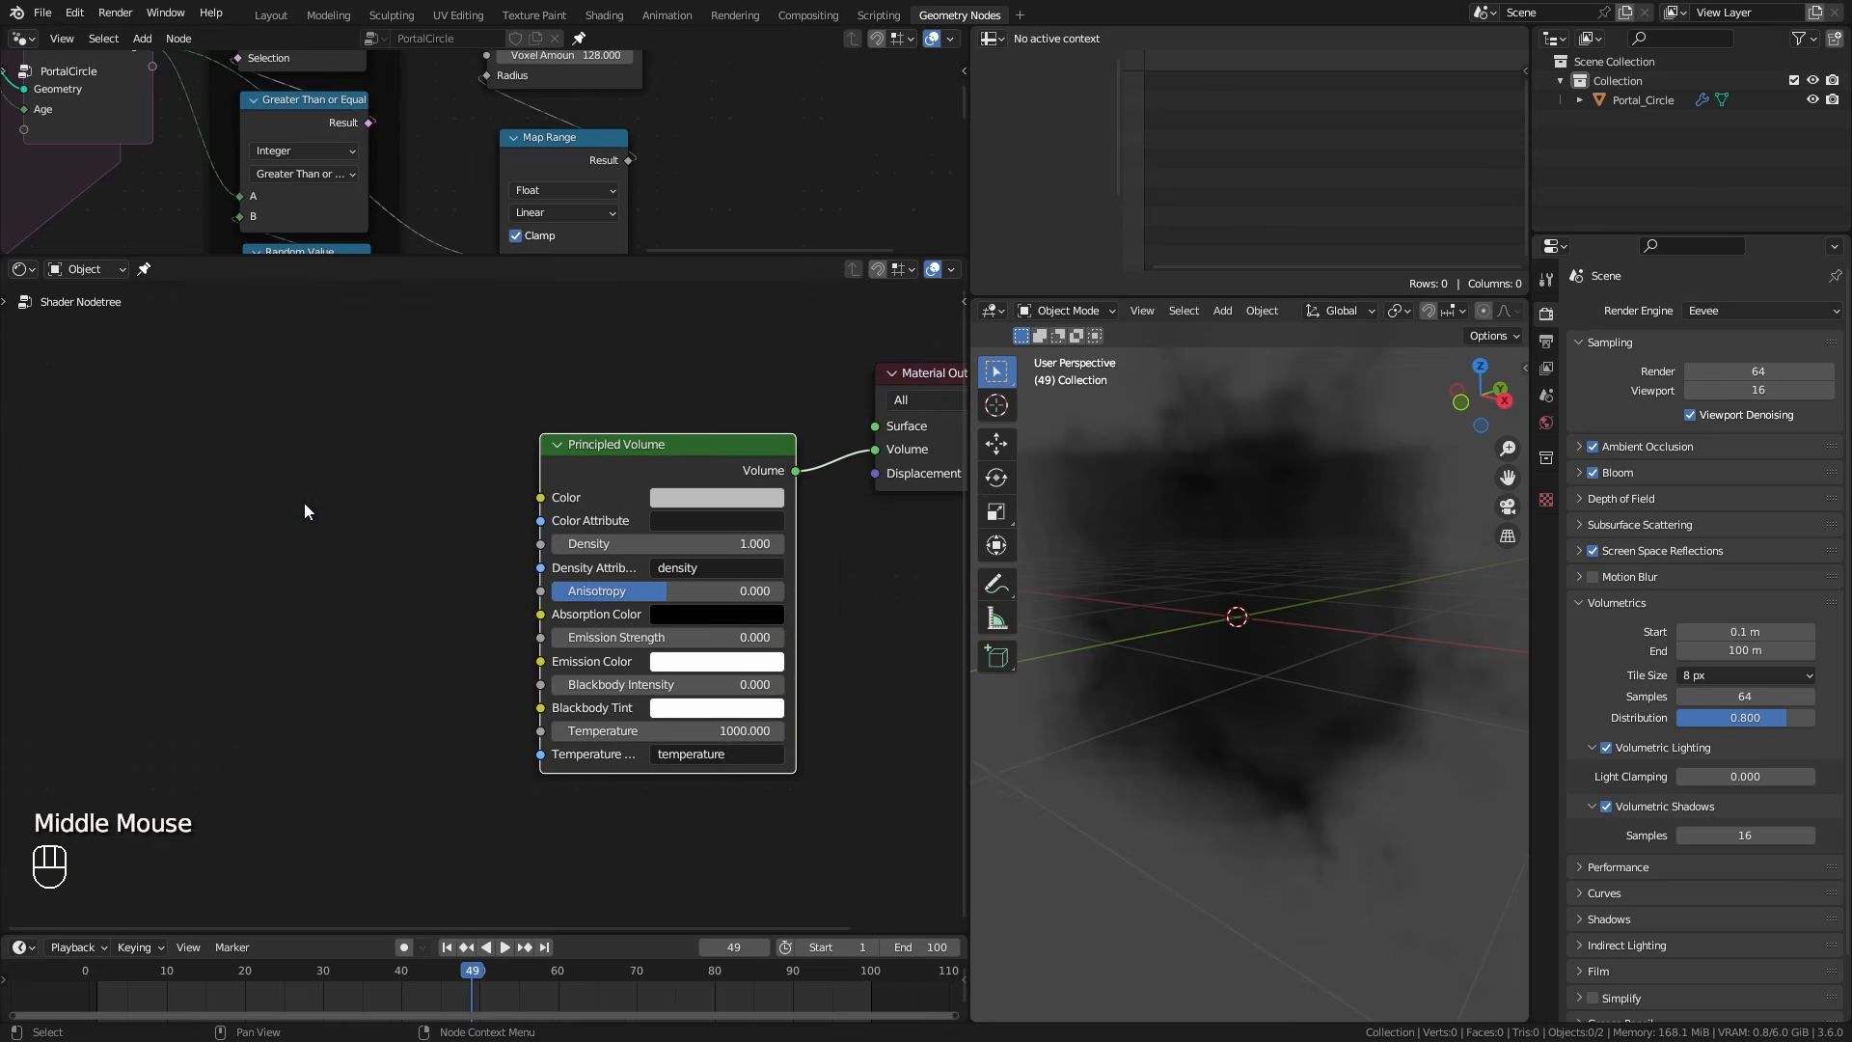
key("shift+a")
mouse_move(222, 459)
left_click(417, 762)
left_click(320, 668)
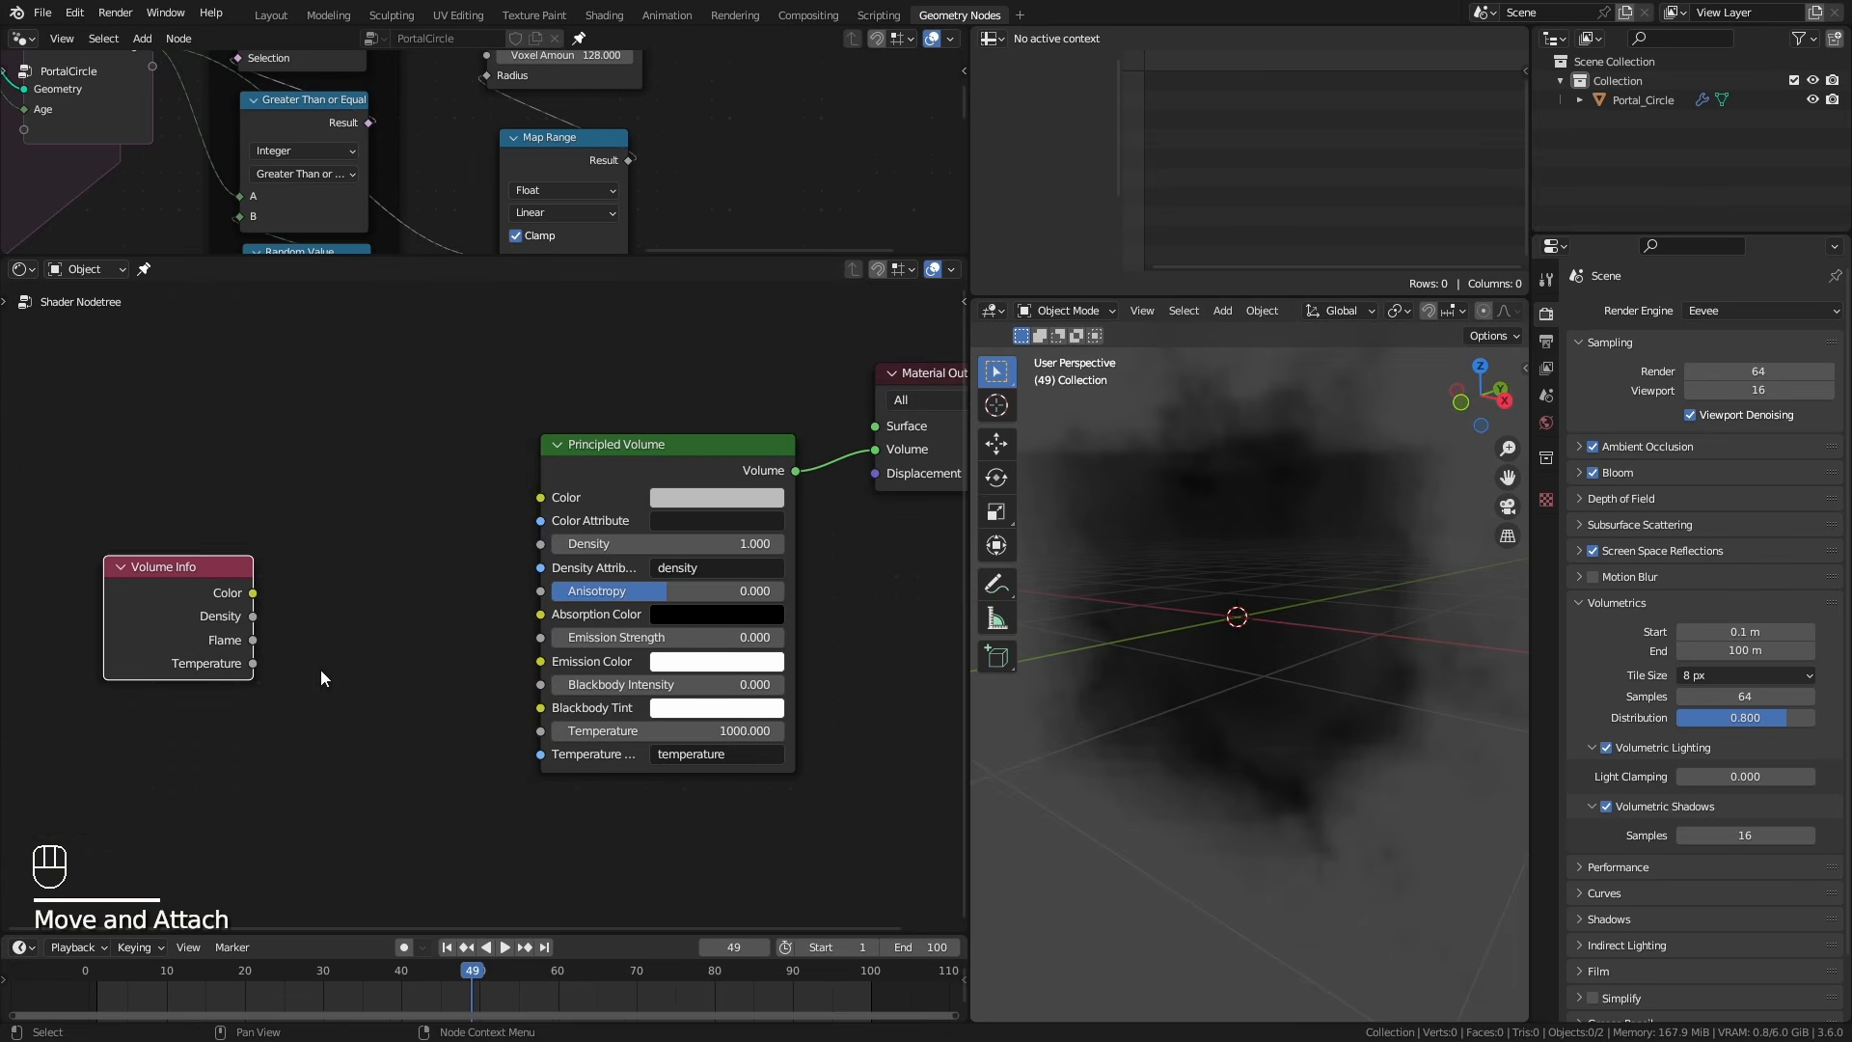
middle_click_drag(320, 669, 407, 623)
left_click_drag(304, 587, 631, 501)
left_click_drag(187, 531, 141, 519)
Set the Points to Volume node's density to 3.
middle_click_drag(708, 61, 659, 151)
middle_click_drag(659, 152, 600, 198)
left_click(533, 191)
type("3")
key("Return")
Clear the Density Attribute name on the Principled Volume node.
left_click_drag(161, 561, 141, 569)
left_click(796, 523)
key("BackSpace")
key("Return")
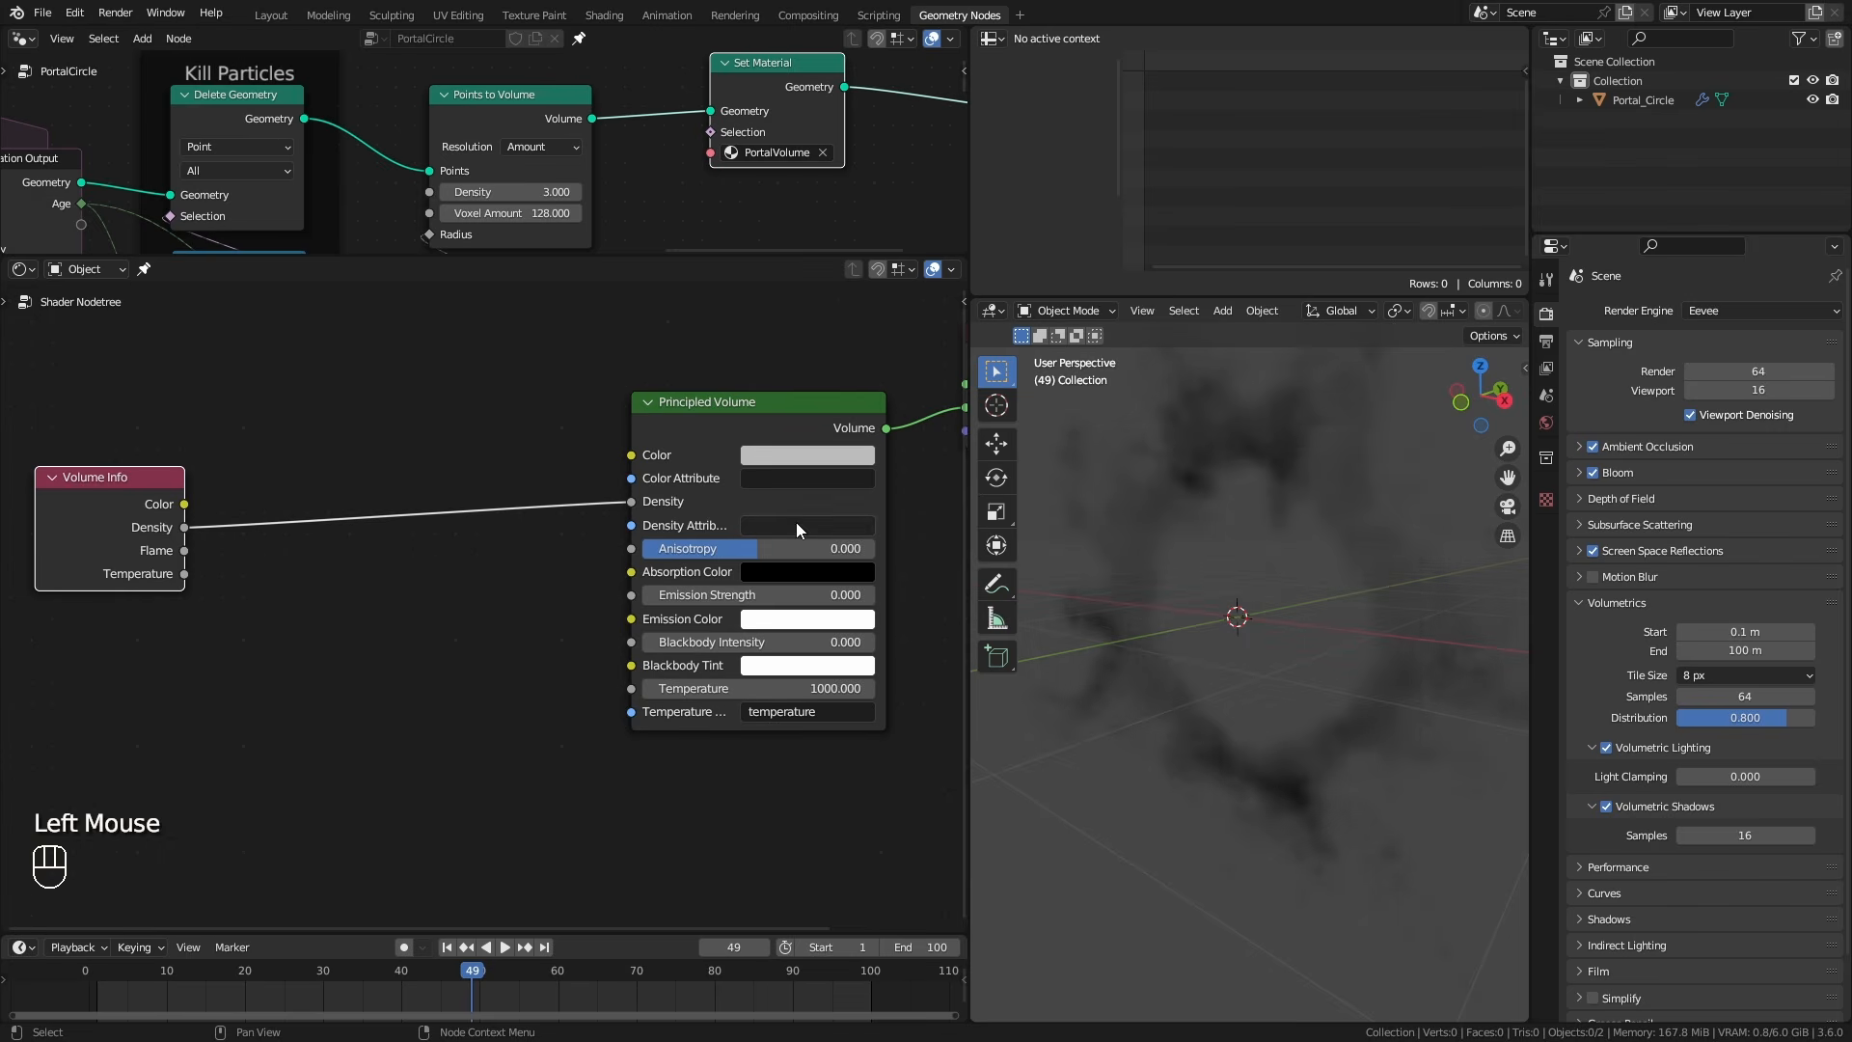
Set the Points to Volume node's density to 5.
middle_click_drag(1178, 807, 1388, 754)
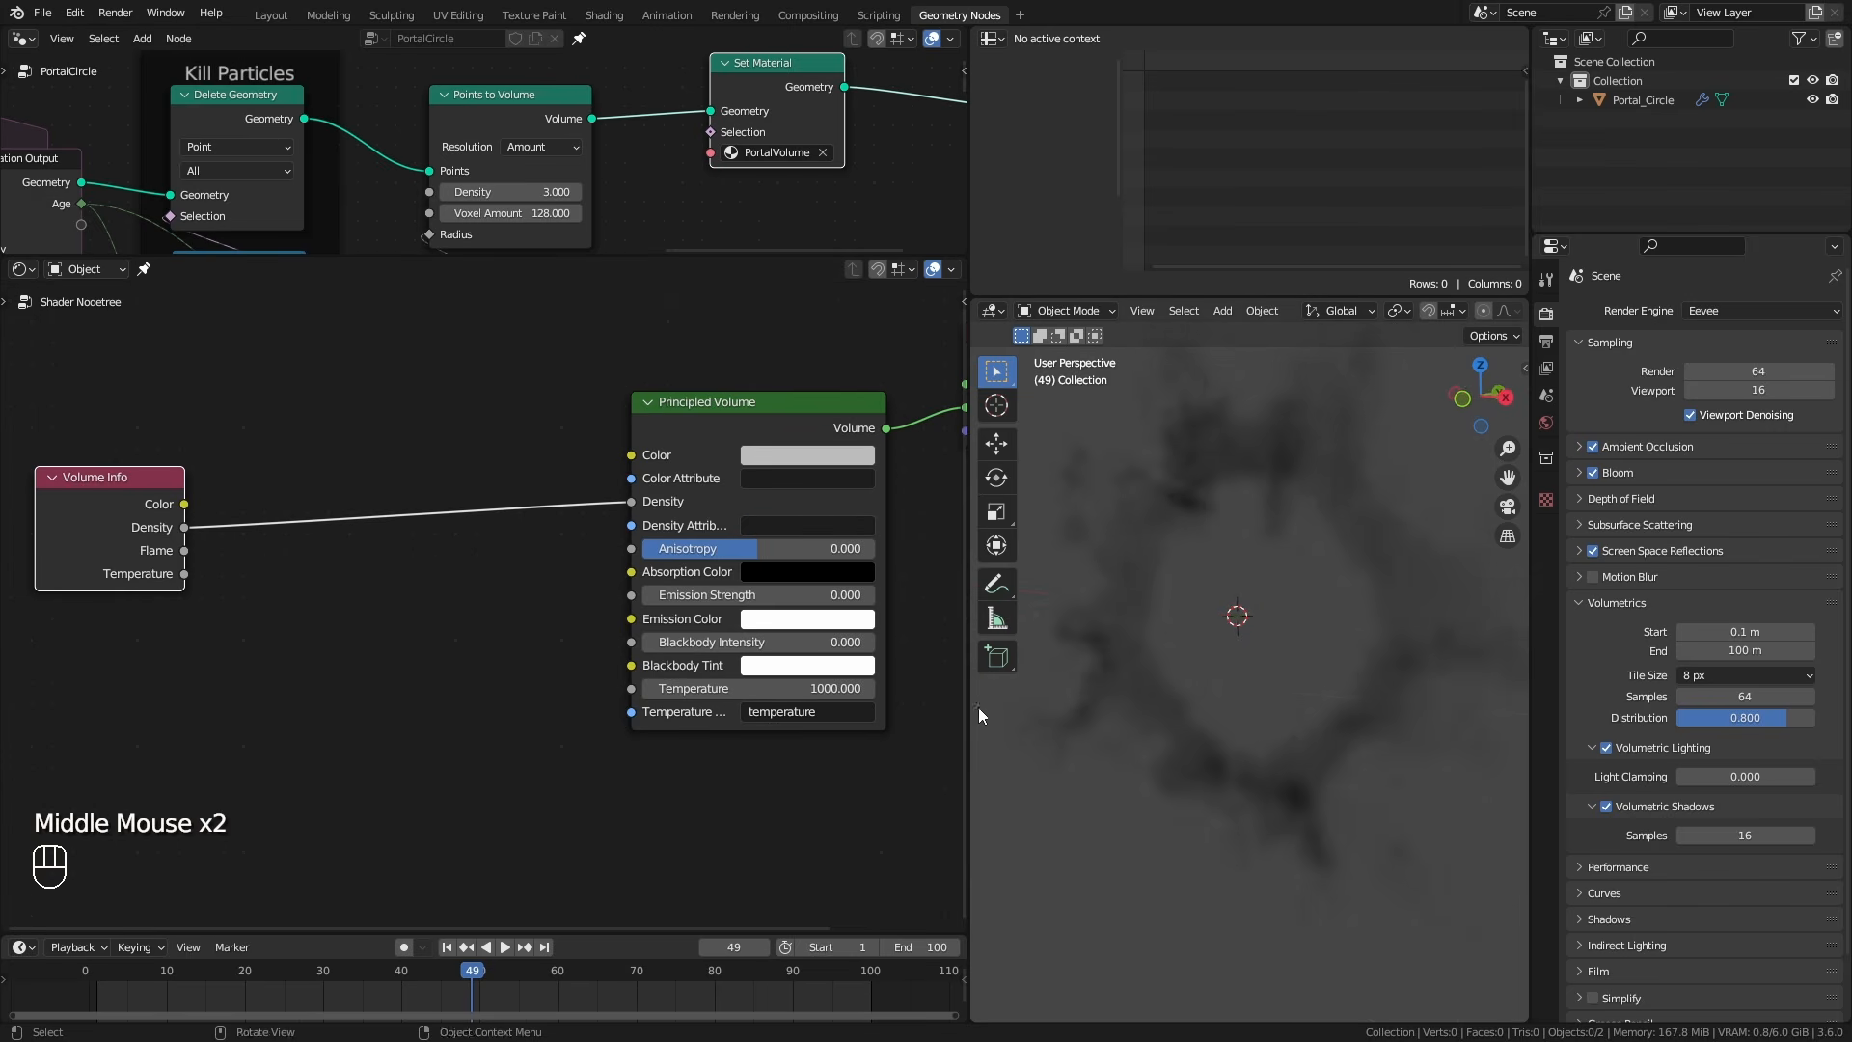
left_click(511, 192)
type("5")
key("Return")
Set the Principled Volume's color to pure white with value 1.000 and save the file.
left_click_drag(771, 414, 758, 437)
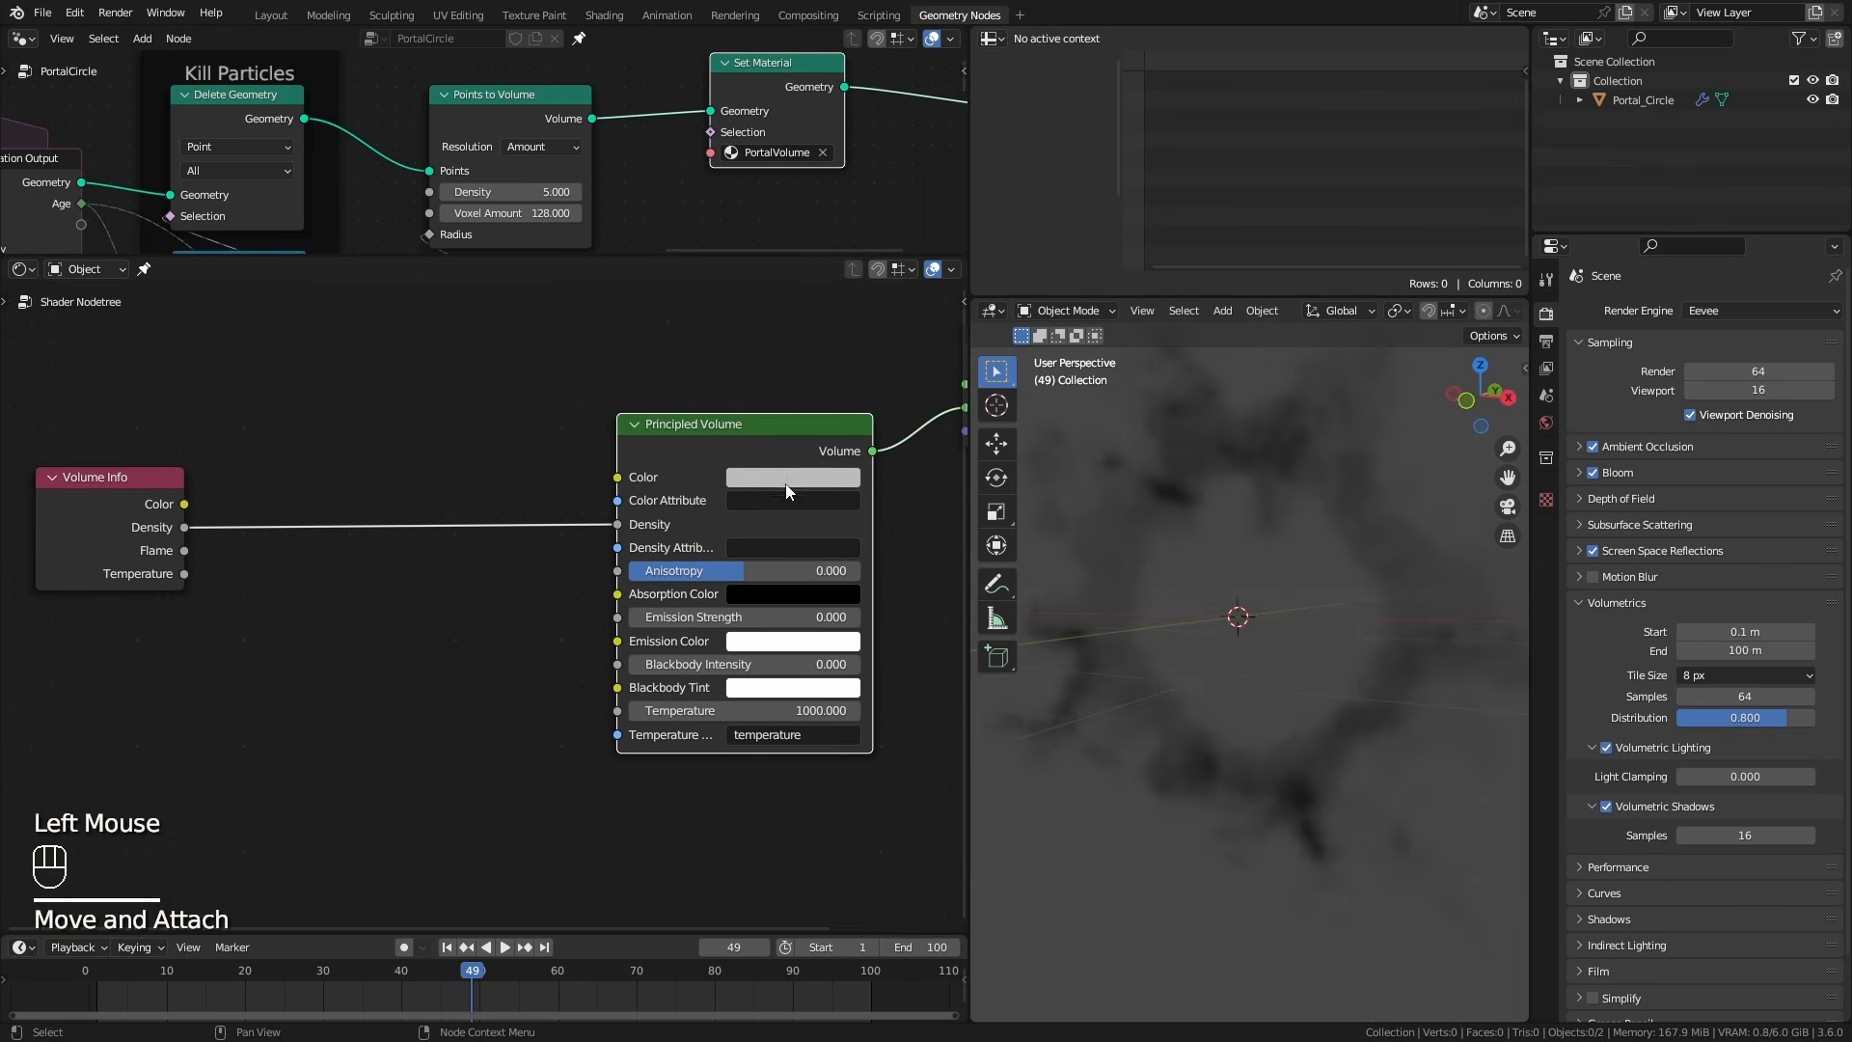
left_click(788, 478)
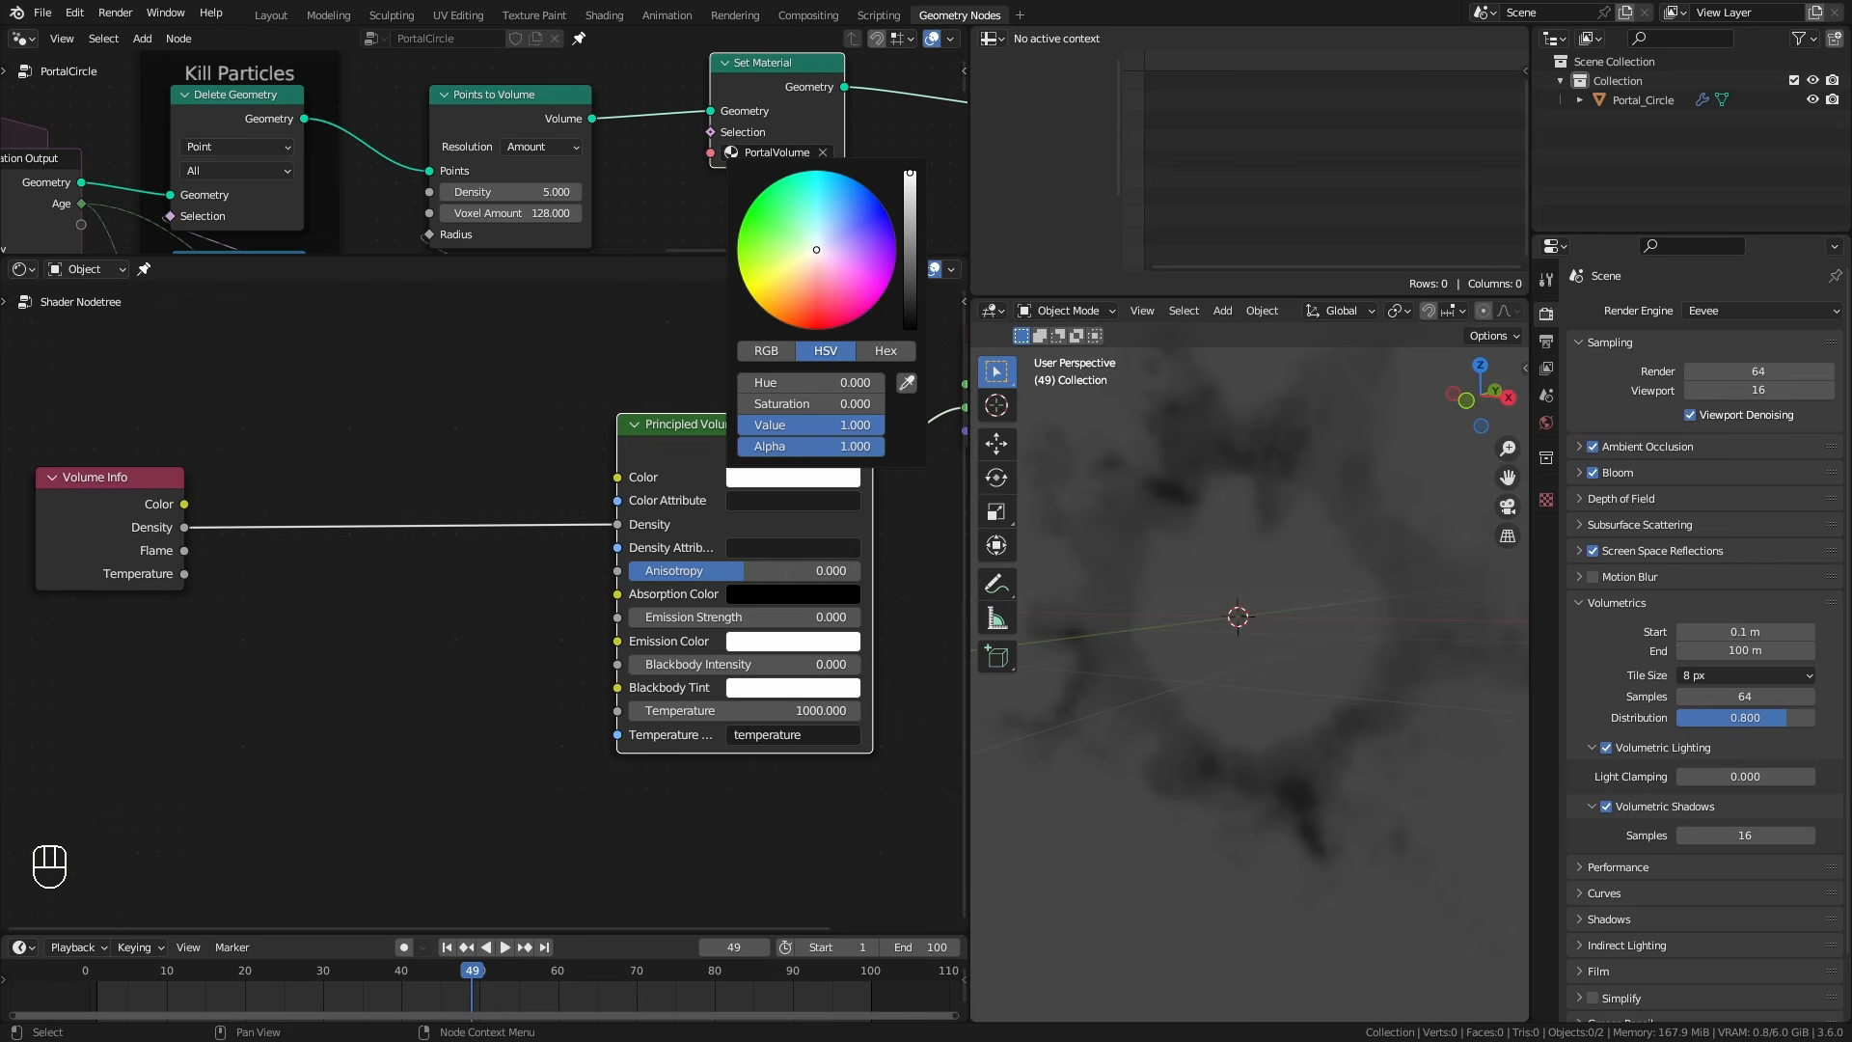
key("ctrl+s")
Add a point light at the portal's center and set its power to 100 W.
key("shift+a")
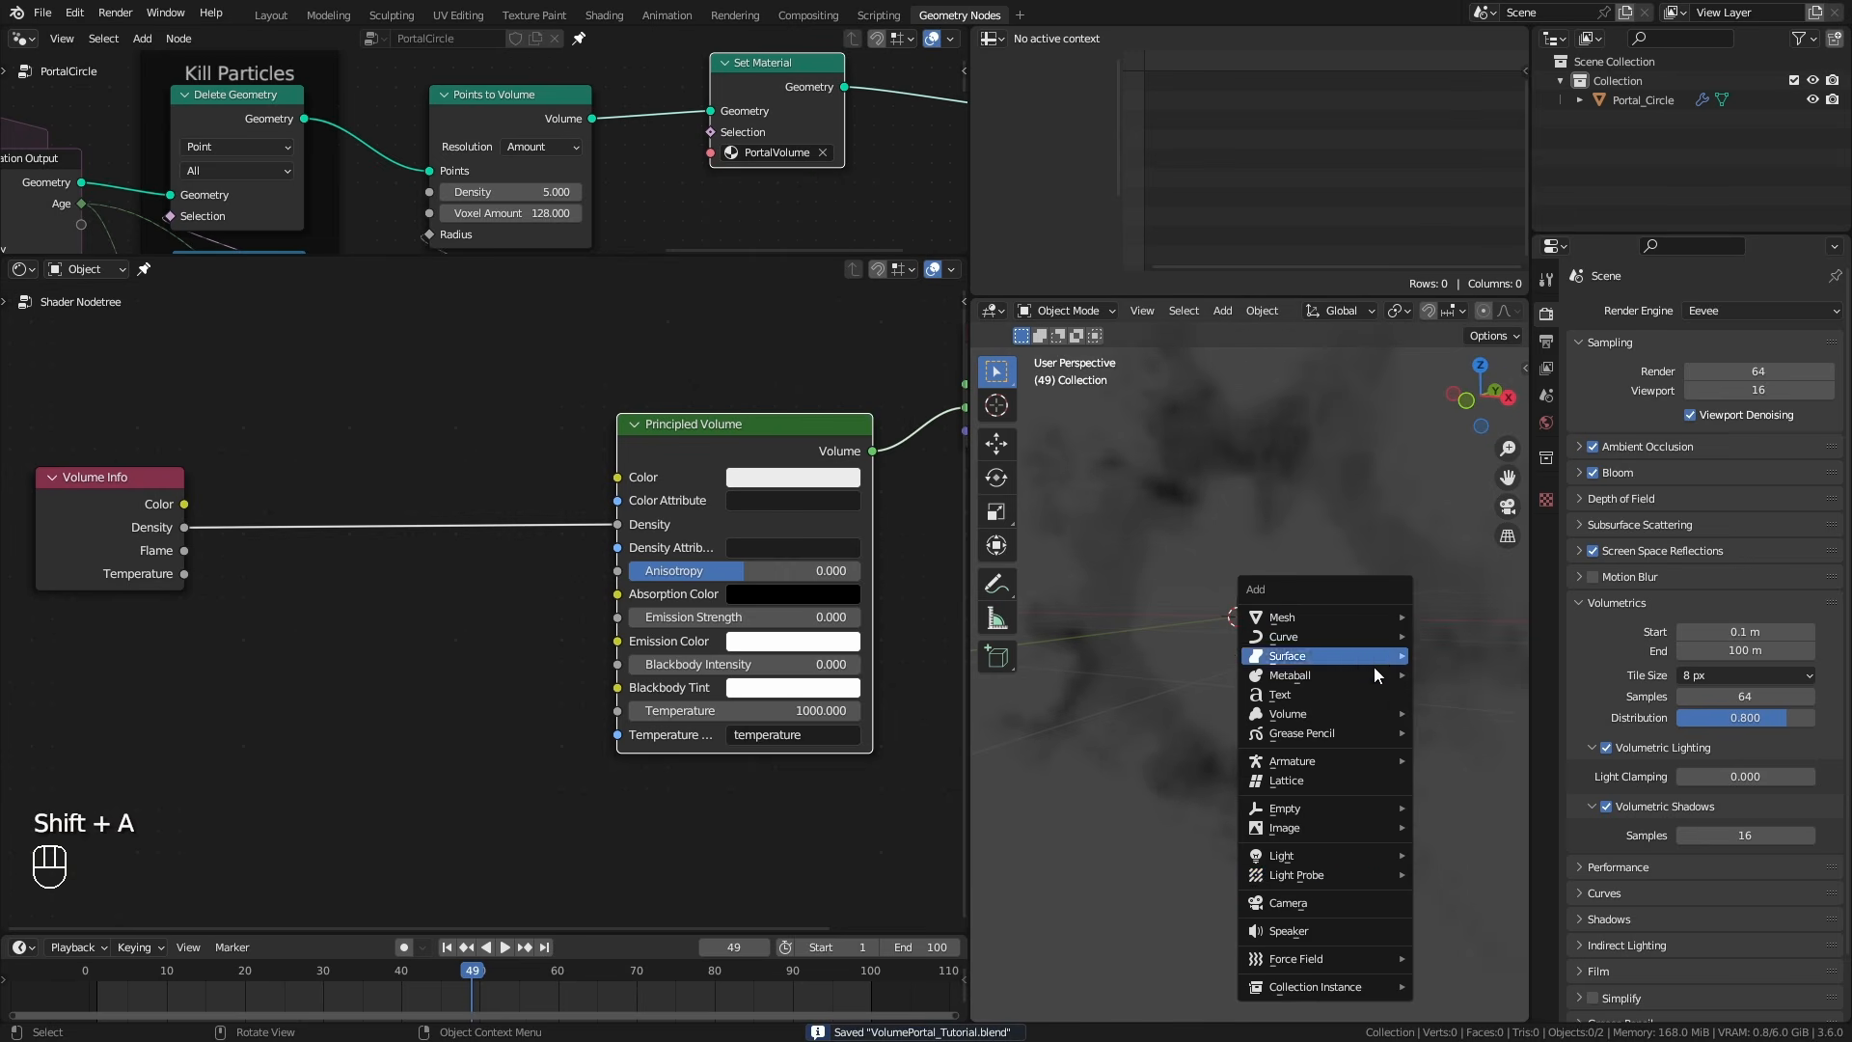
mouse_move(1306, 873)
left_click(1485, 858)
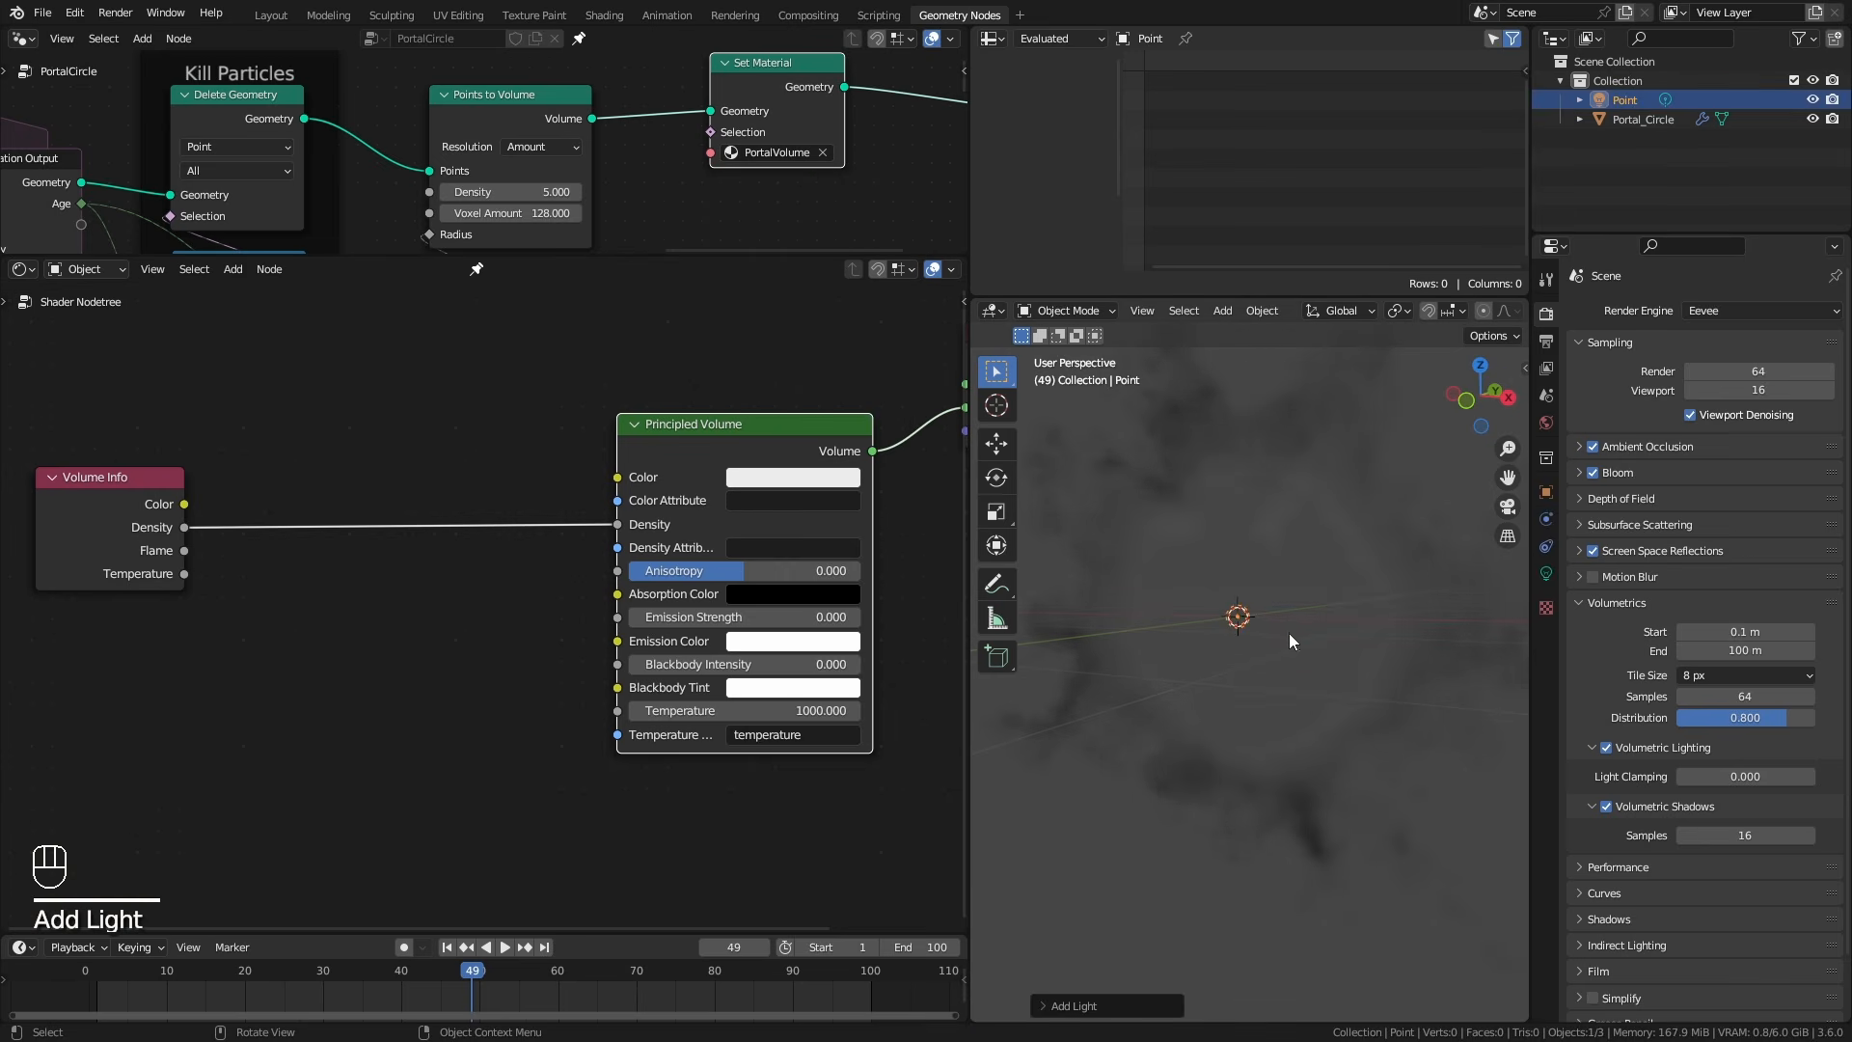
left_click(1546, 573)
left_click(1753, 444)
type("100")
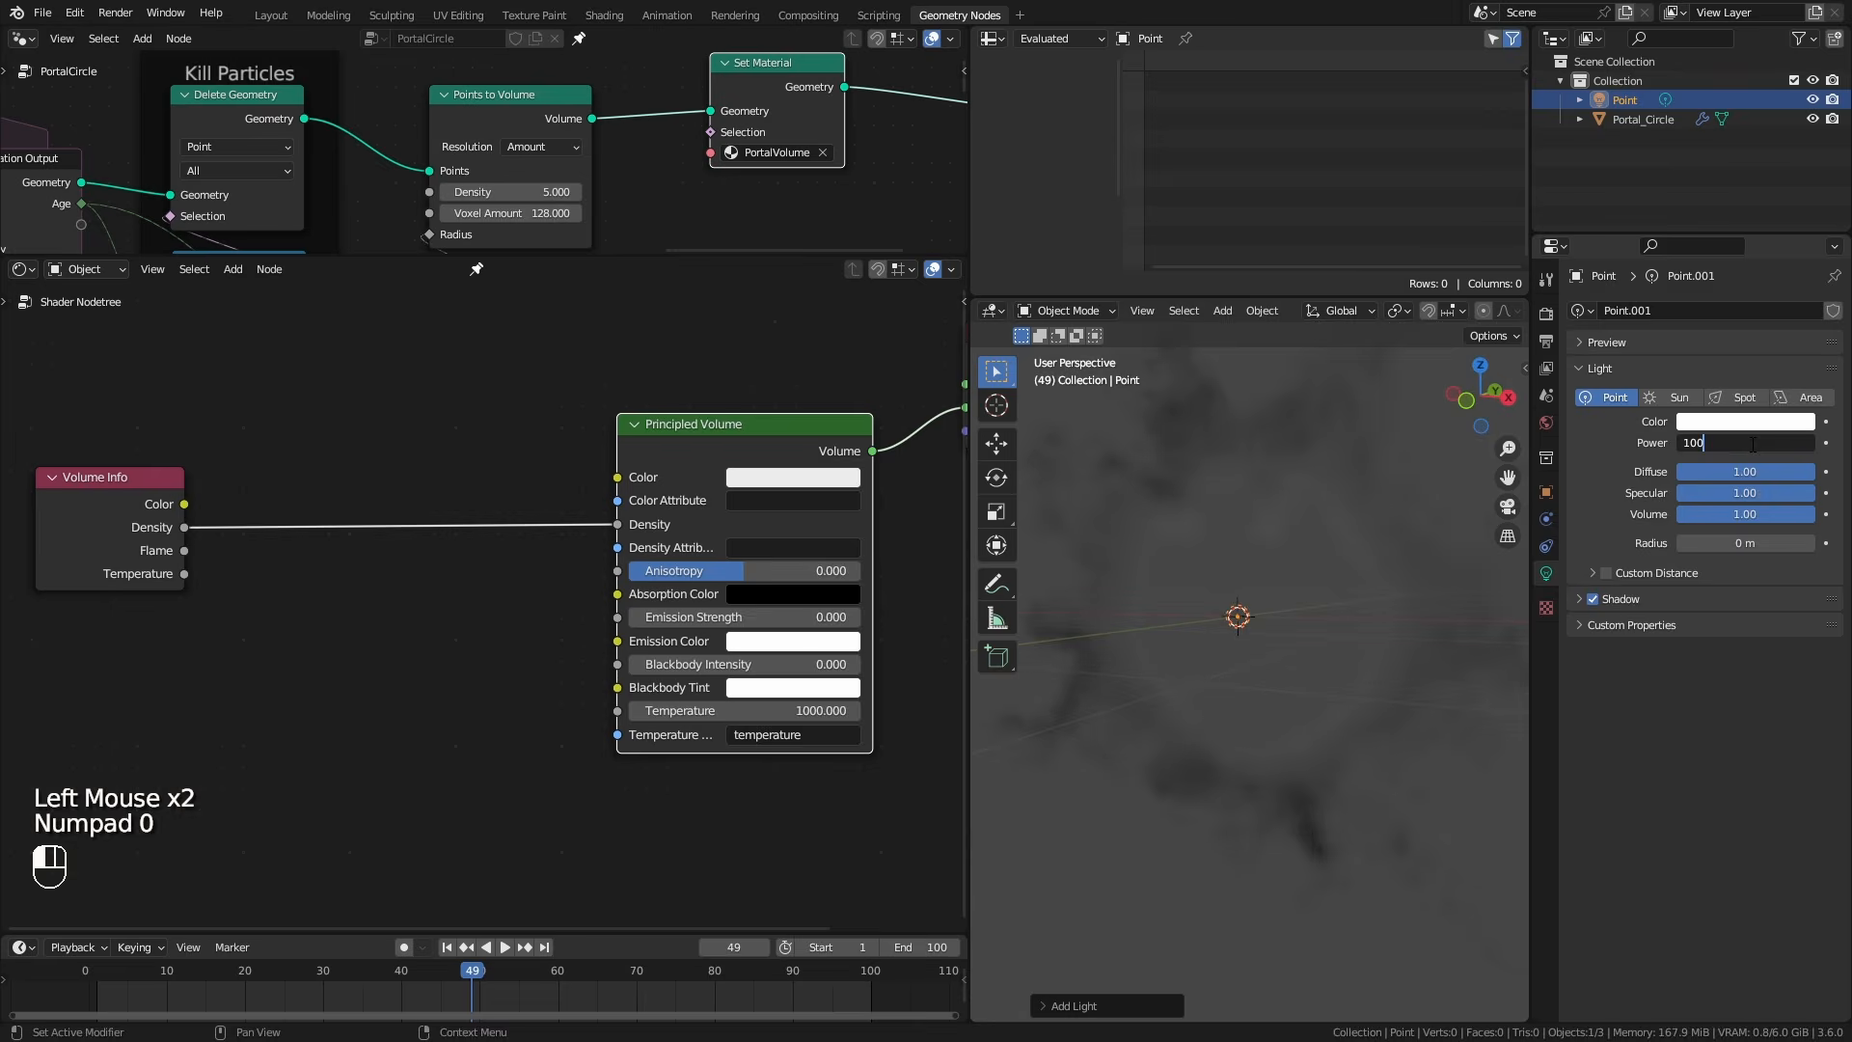
key("Return")
Change the point light's color to a bright blue and briefly check its shadow settings.
left_click(1701, 422)
mouse_move(1736, 173)
left_mouse_down()
mouse_move(1719, 198)
mouse_move(1745, 188)
left_mouse_up()
middle_click_drag(1370, 676, 1338, 679)
left_click(1578, 599)
left_click(1578, 599)
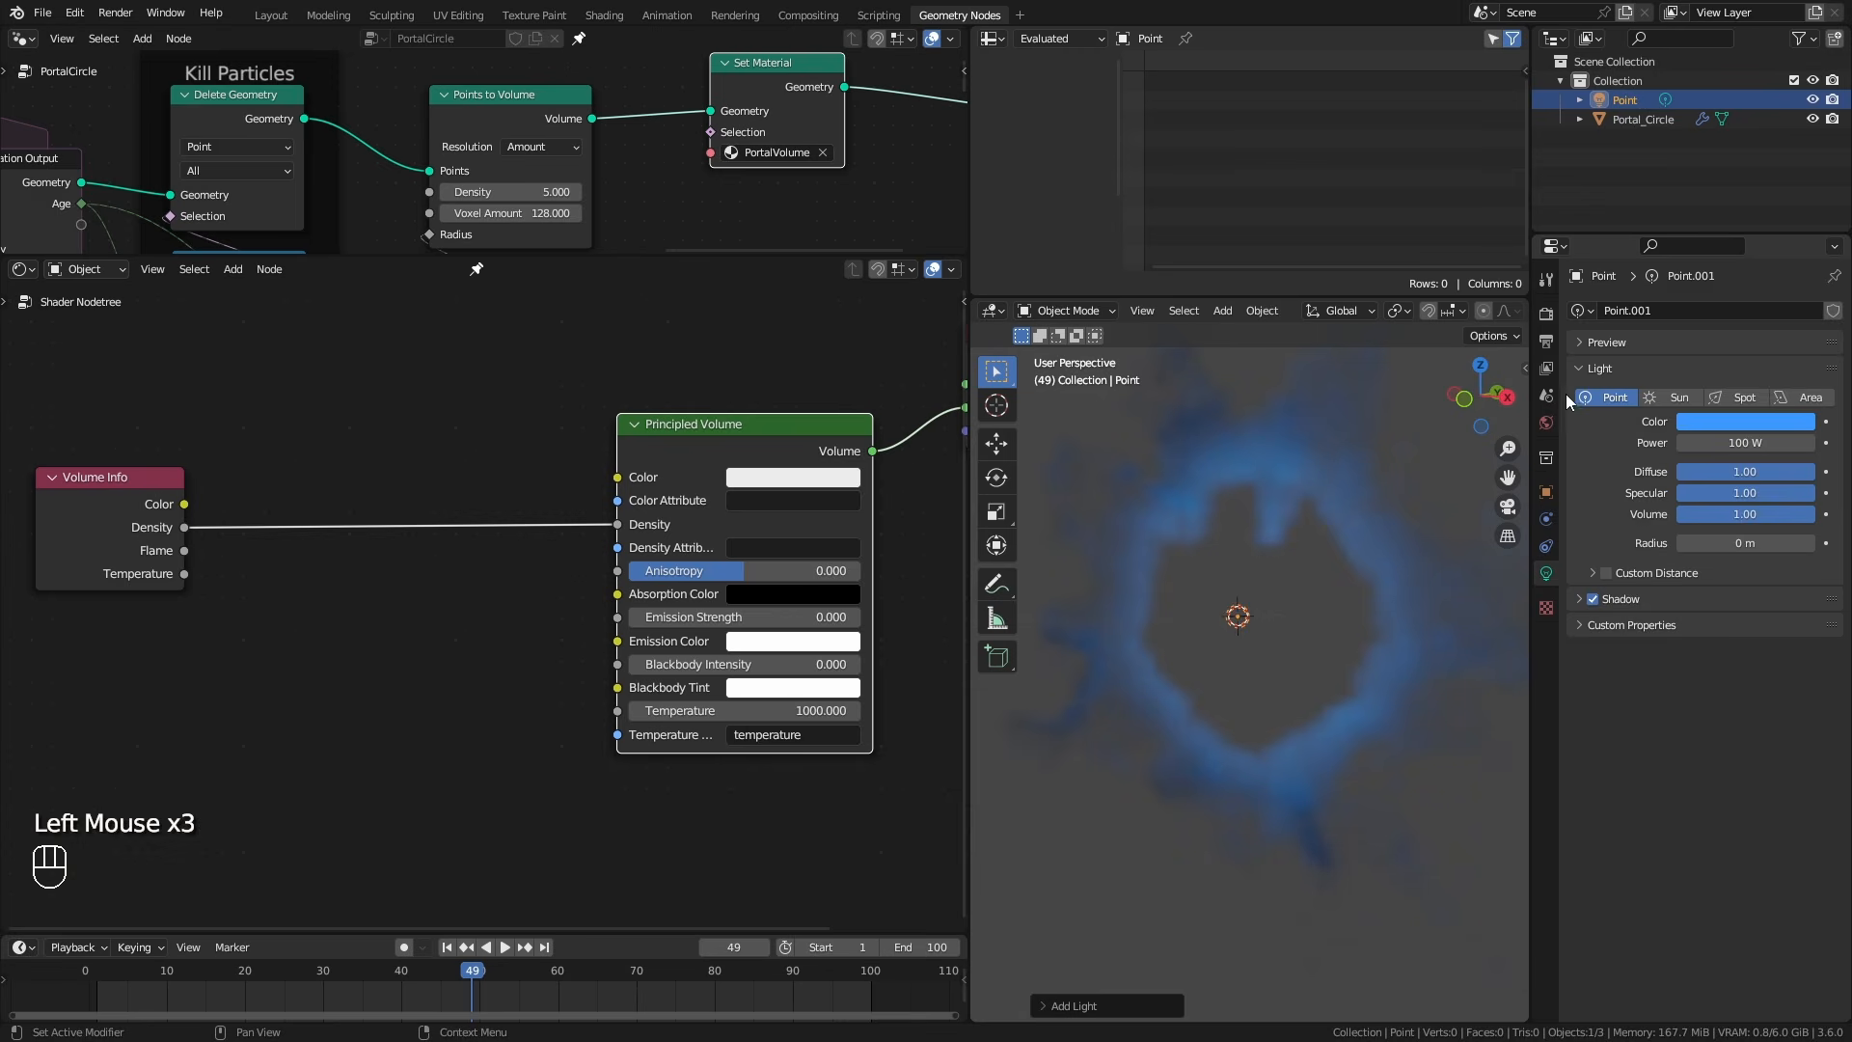
Try a volumetric tile size of 2 px in Eevee's render settings and return it to 8 px.
left_click(1548, 341)
left_click(1548, 317)
left_click(1721, 679)
left_click(1714, 739)
left_click(1719, 675)
left_click(1718, 697)
left_click(1719, 675)
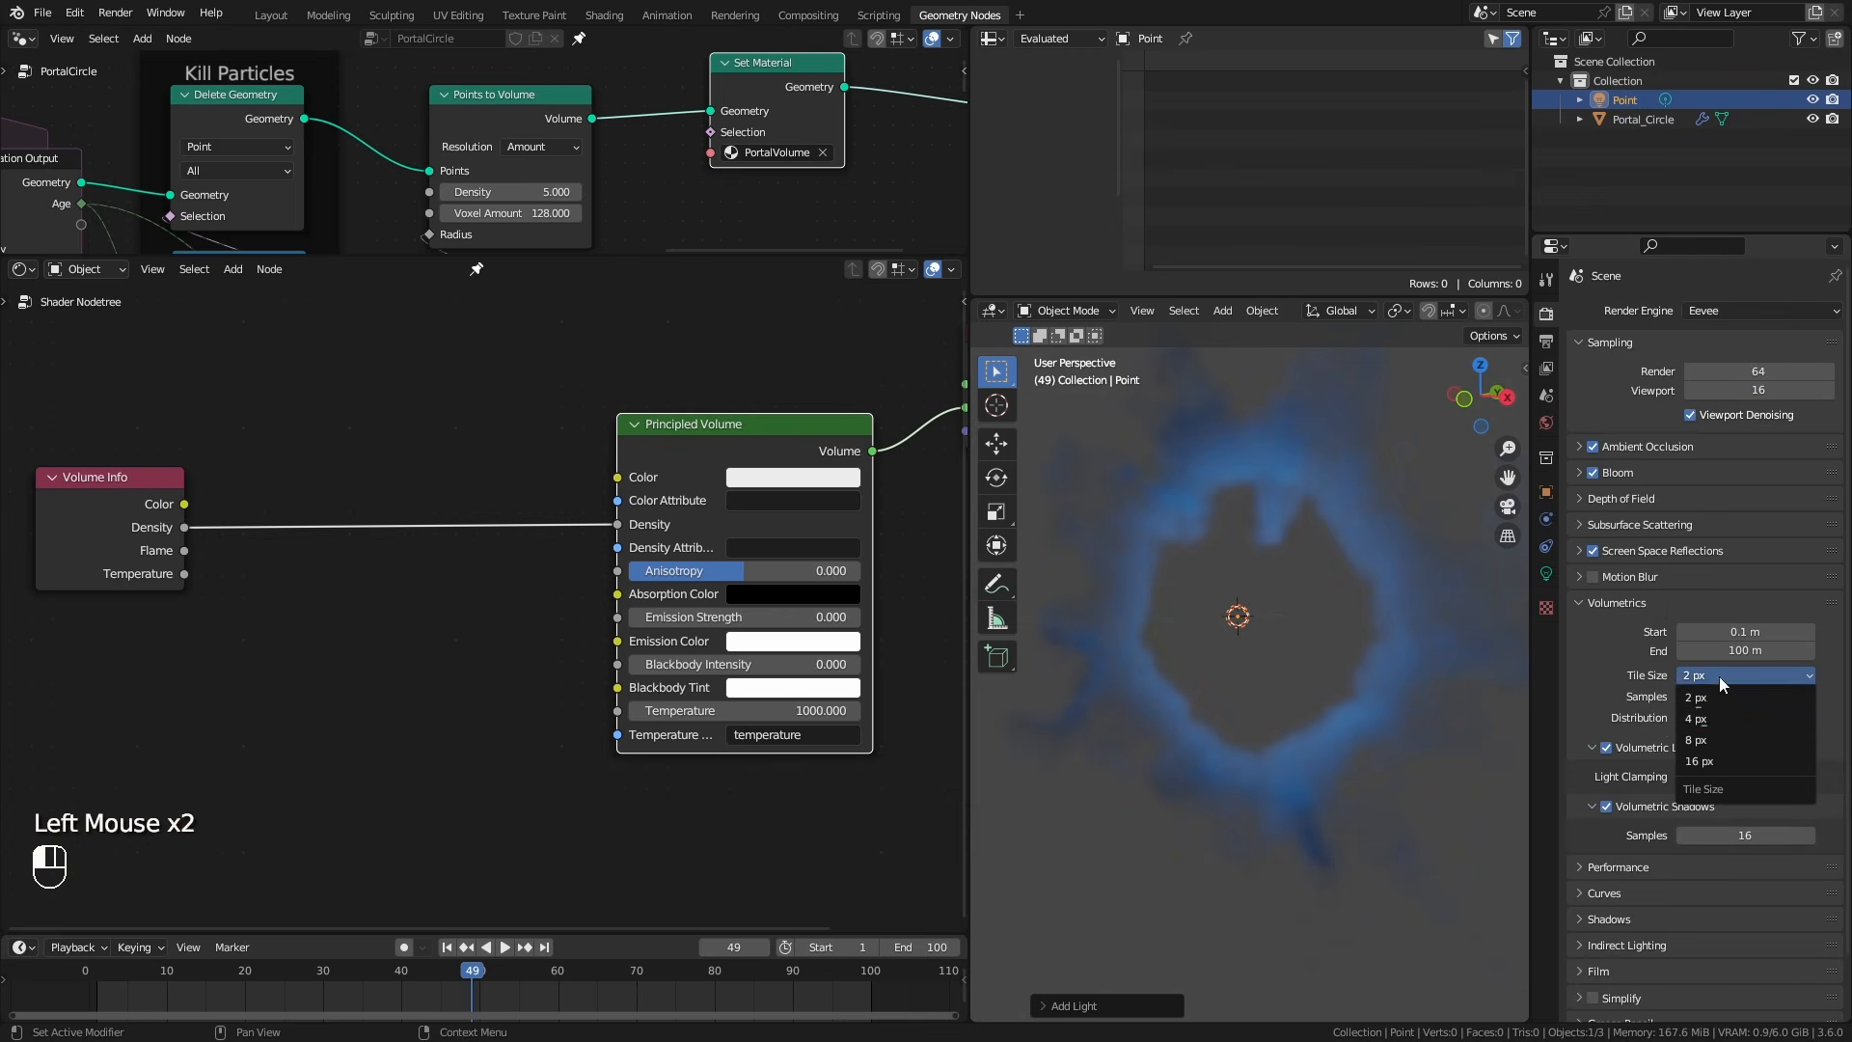
left_click(1712, 744)
Save the file and add a camera in the Layout workspace, aligned to the current view of the portal.
key("ctrl+s")
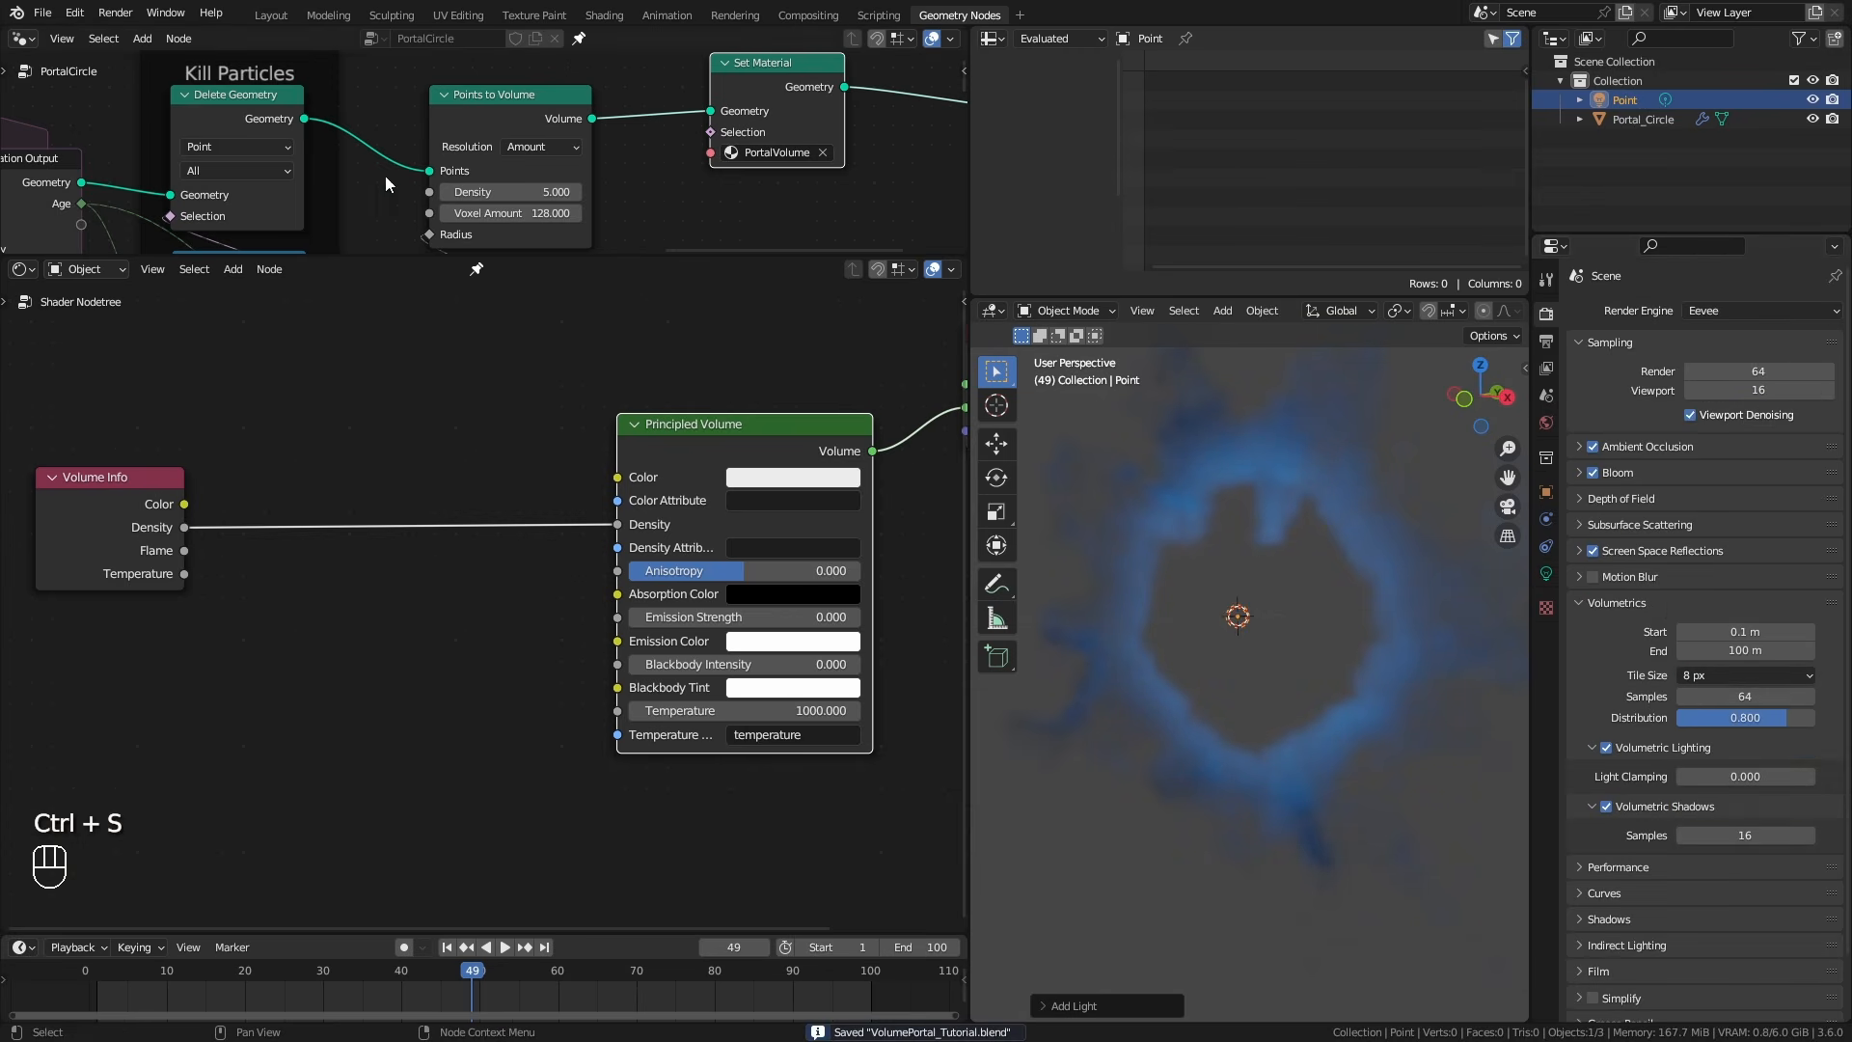
left_click(271, 16)
scroll(682, 580, "up", 2)
middle_click_drag(682, 581, 501, 549)
key("shift+a")
mouse_move(848, 590)
middle_mouse_down("shift")
mouse_move(845, 549)
mouse_move(820, 581)
middle_mouse_up("shift")
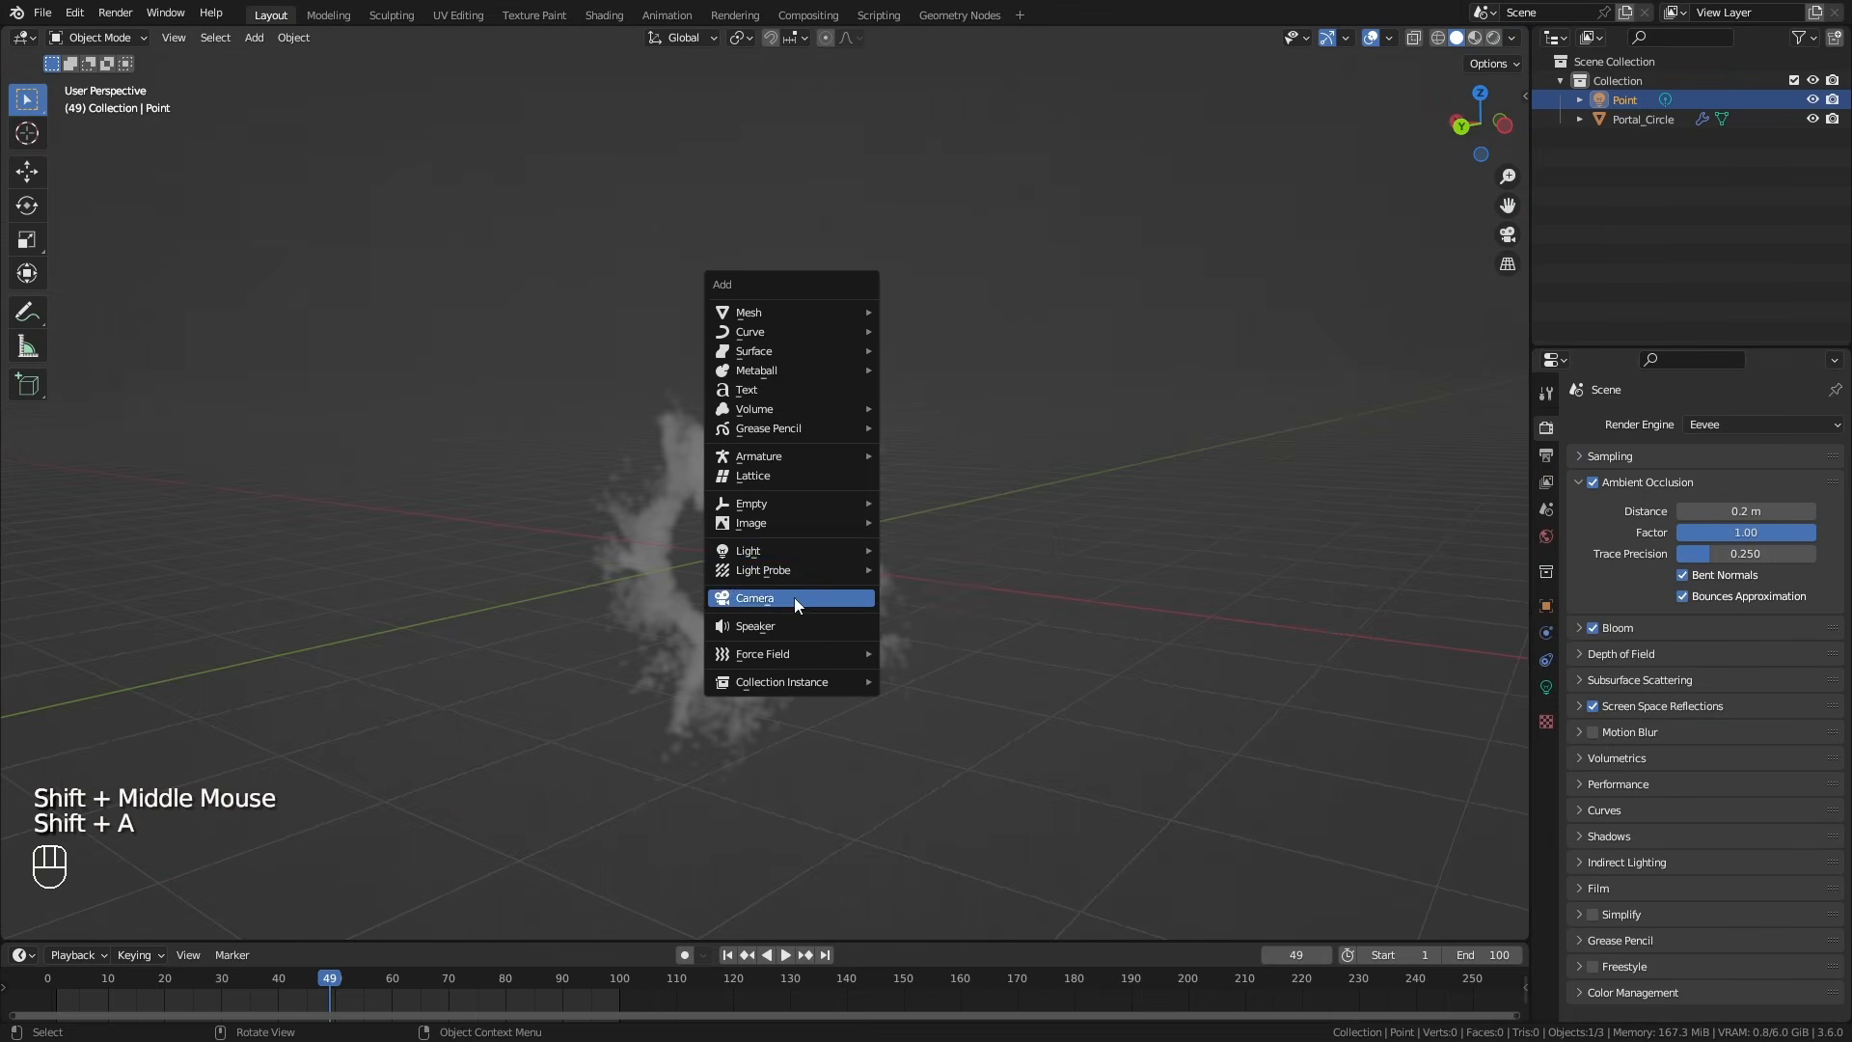
left_click(794, 598)
middle_click_drag(821, 581, 885, 676, "ctrl")
key("ctrl+alt+KP_0")
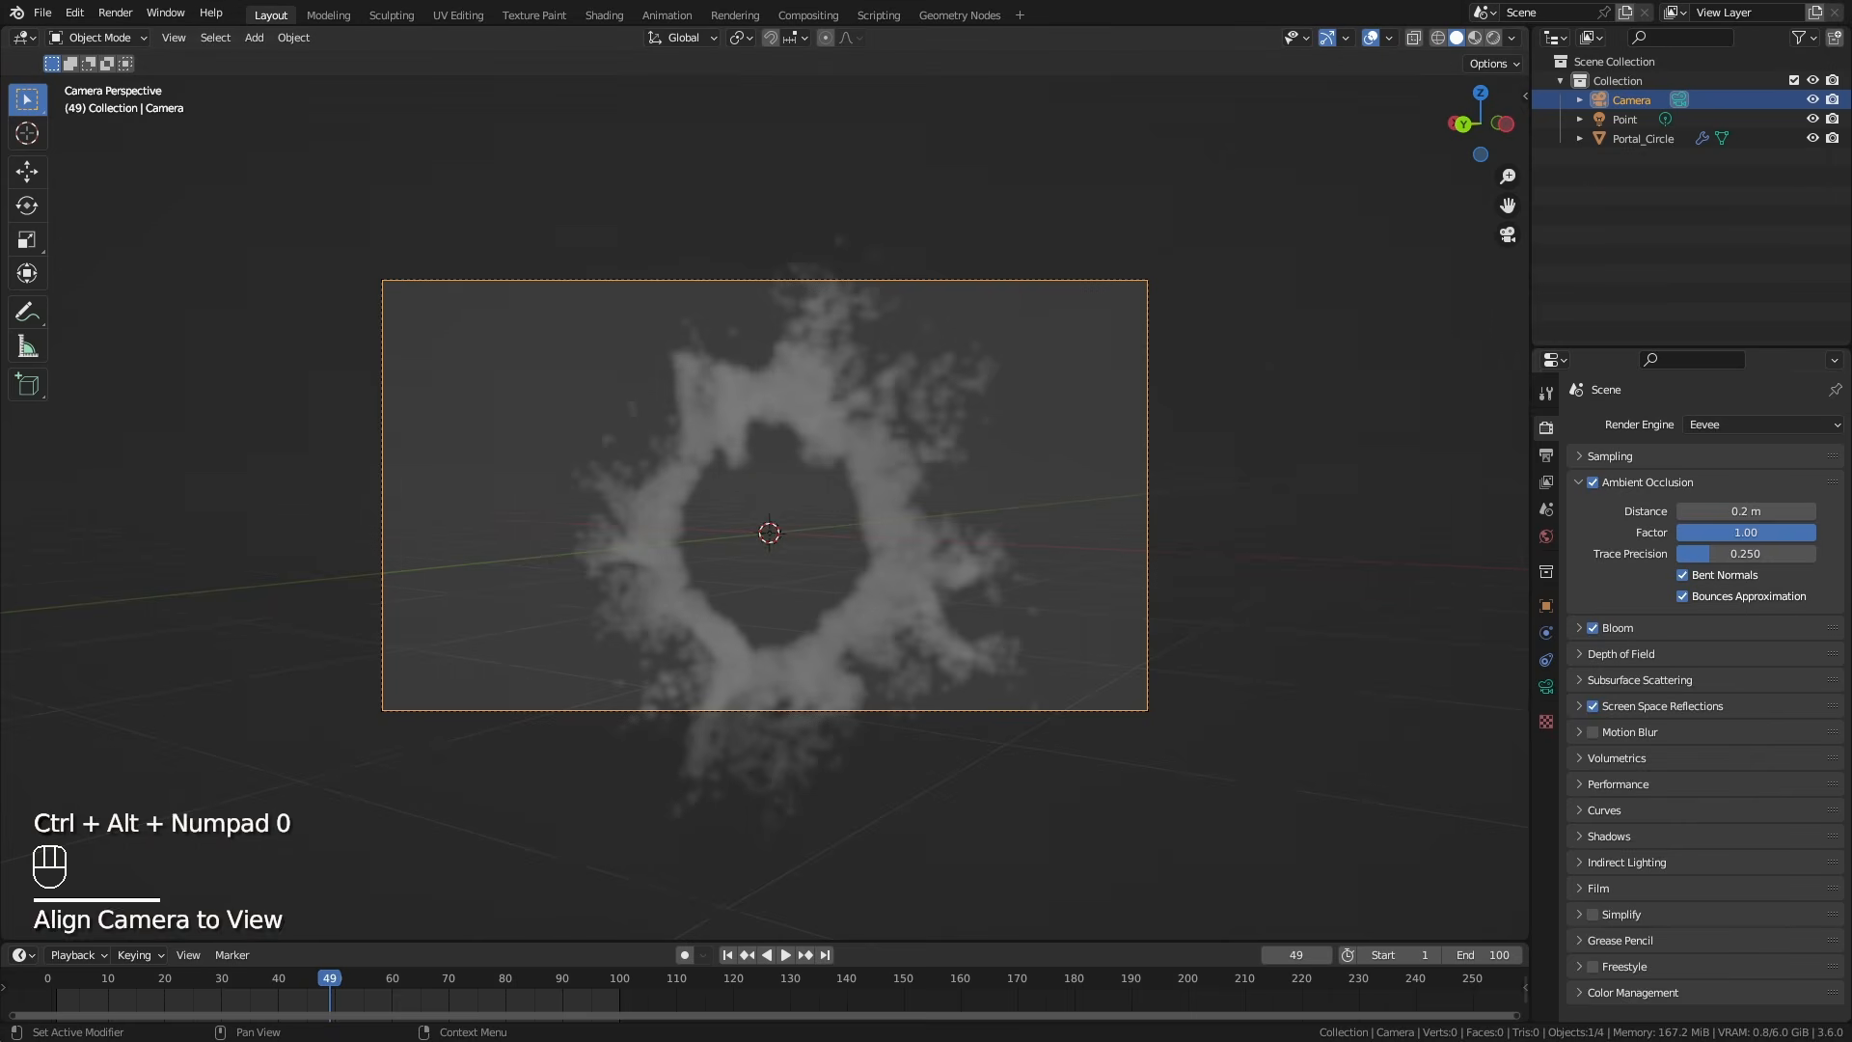
Set the camera's focal length to 35 mm.
left_click(1546, 685)
double_click(1742, 518)
key("Return")
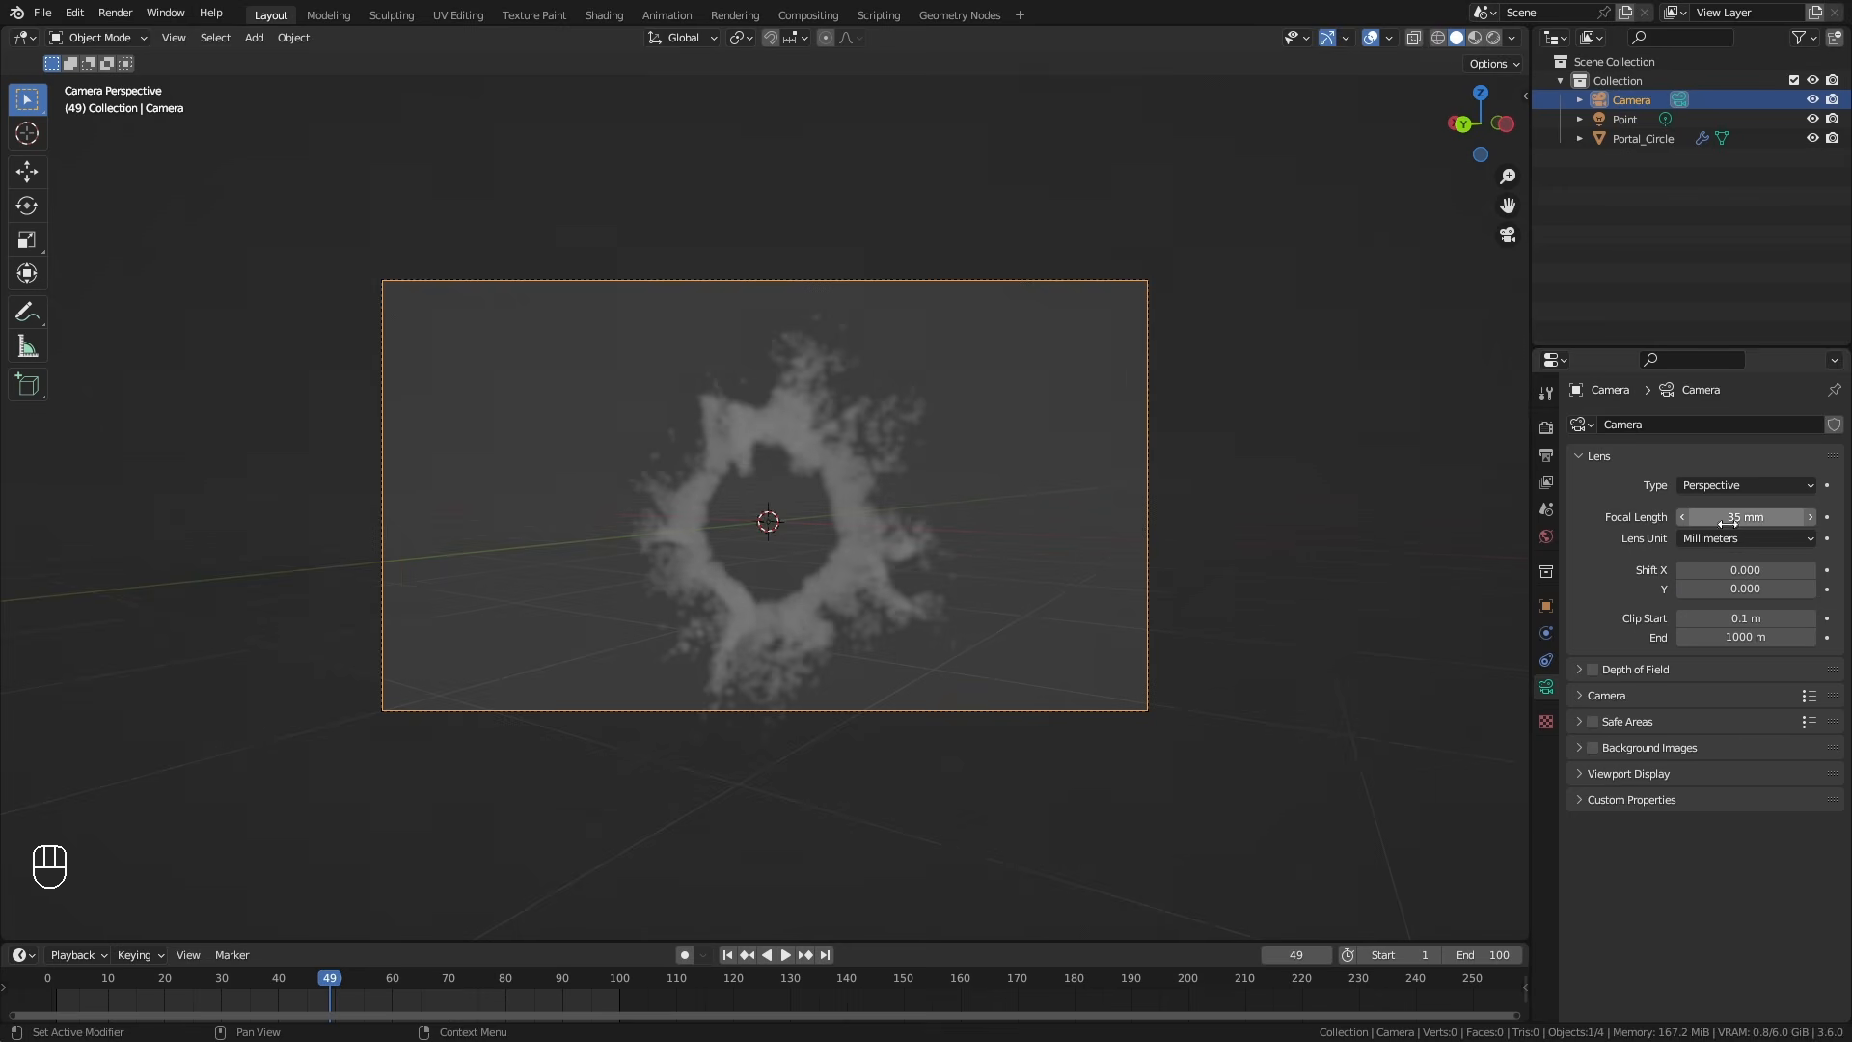
Center the portal in frame by moving the camera about -0.38 m along view Y and -0.63 m along its local Z.
key("g")
left_click(1063, 653)
key("g")
key("z")
key("z")
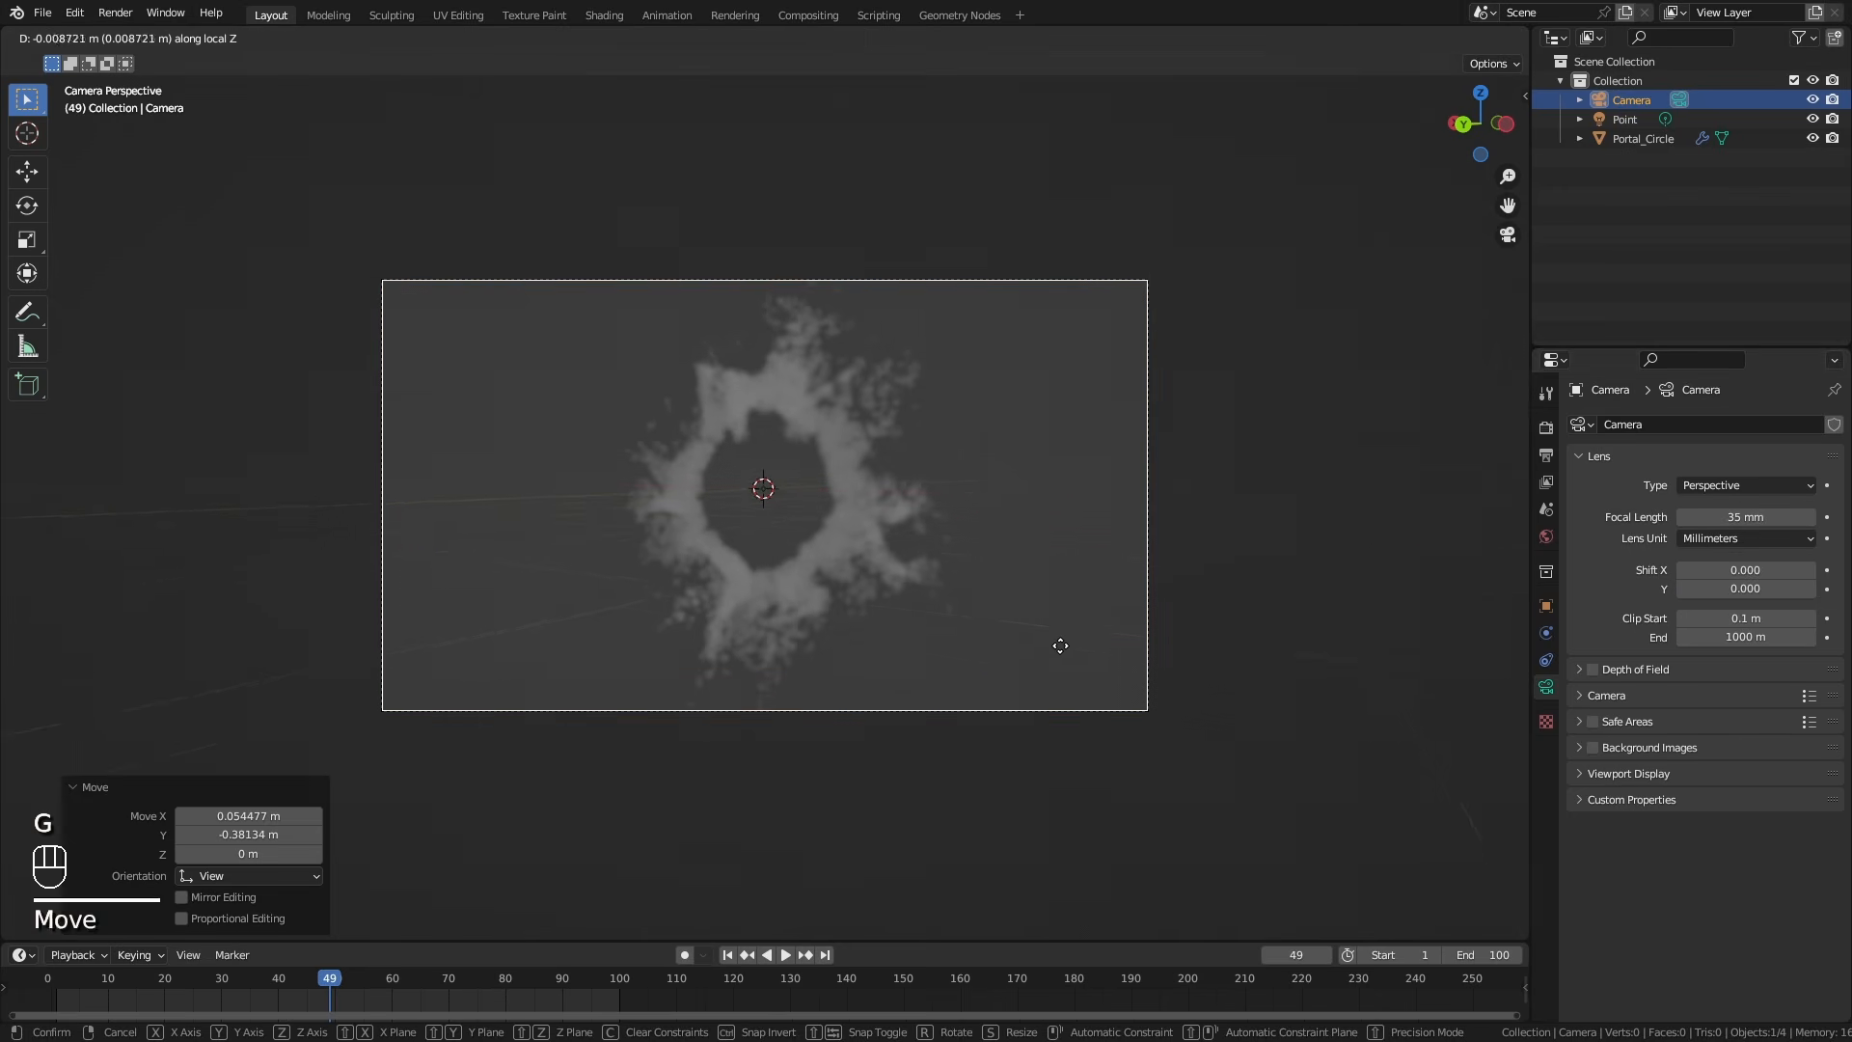
left_click(1048, 605)
Enlarge the properties area and expand Eevee's Volumetrics settings to examine the start and end distances.
left_click_drag(1578, 347, 1578, 165)
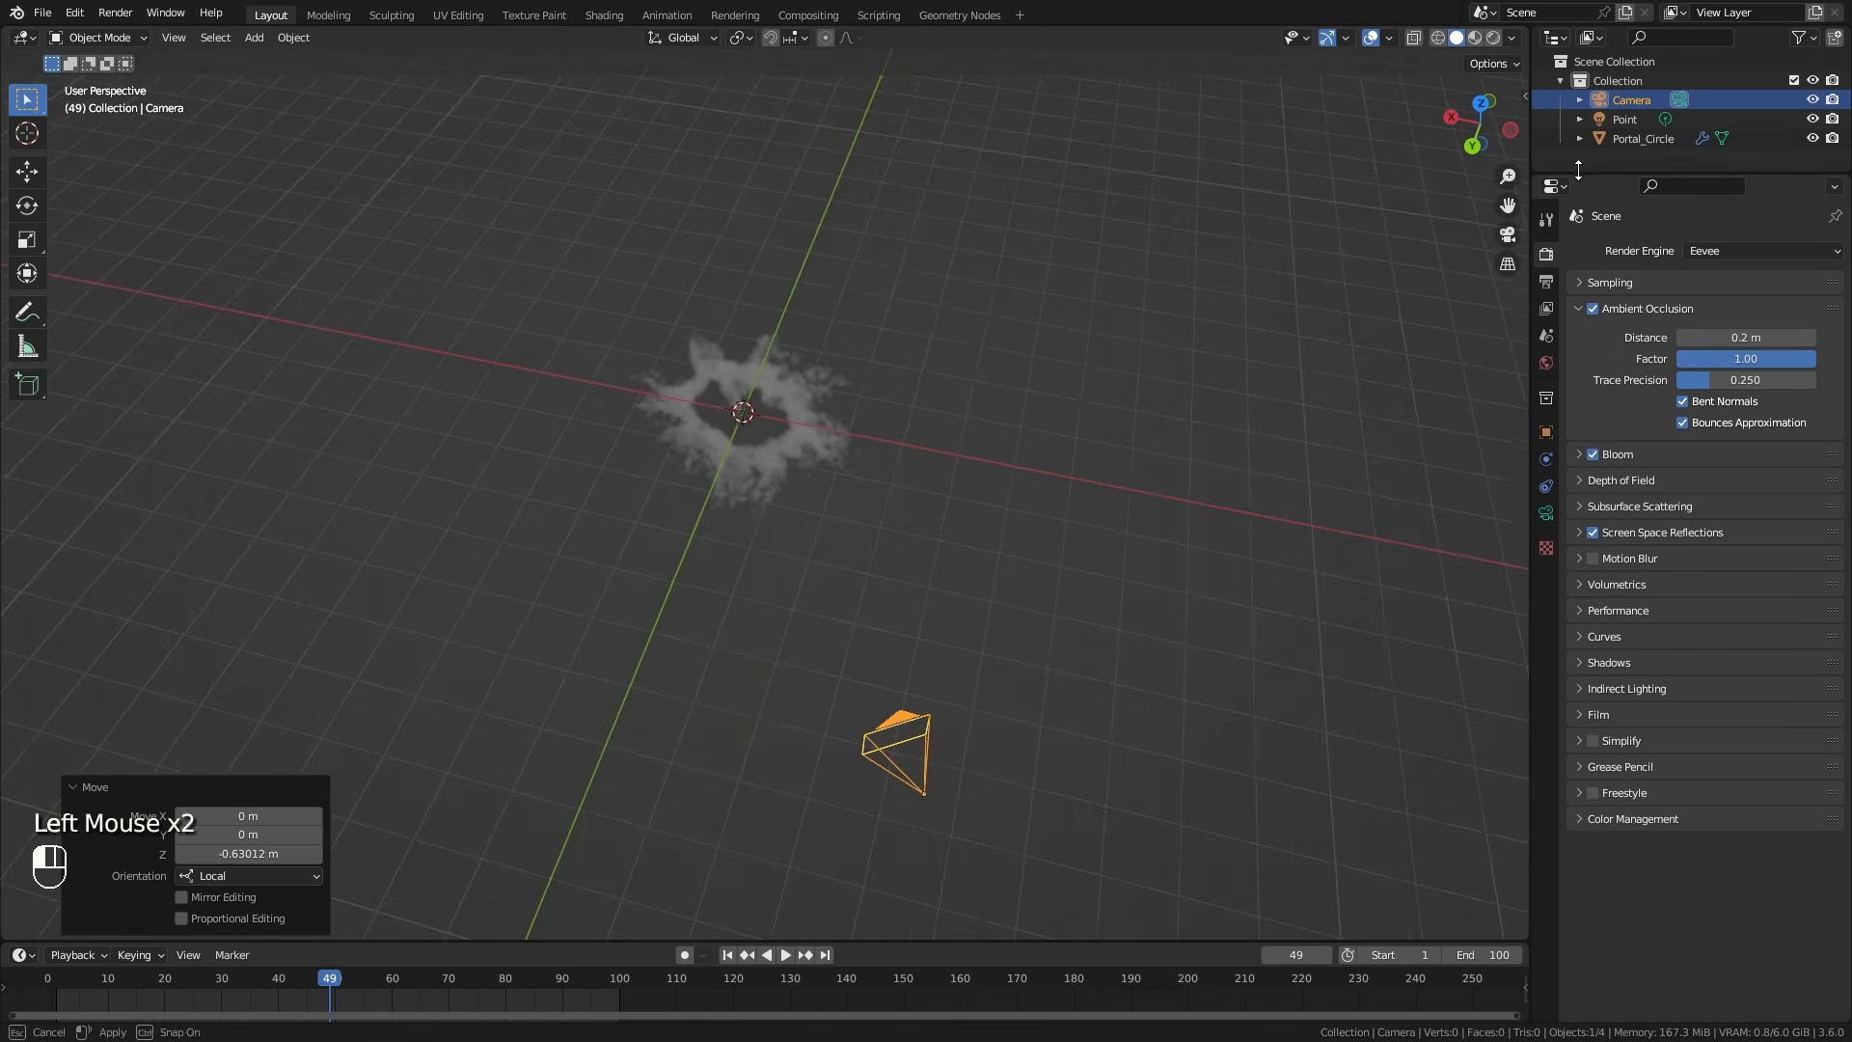
middle_click_drag(1078, 633, 1129, 540, "ctrl")
left_click(1665, 580)
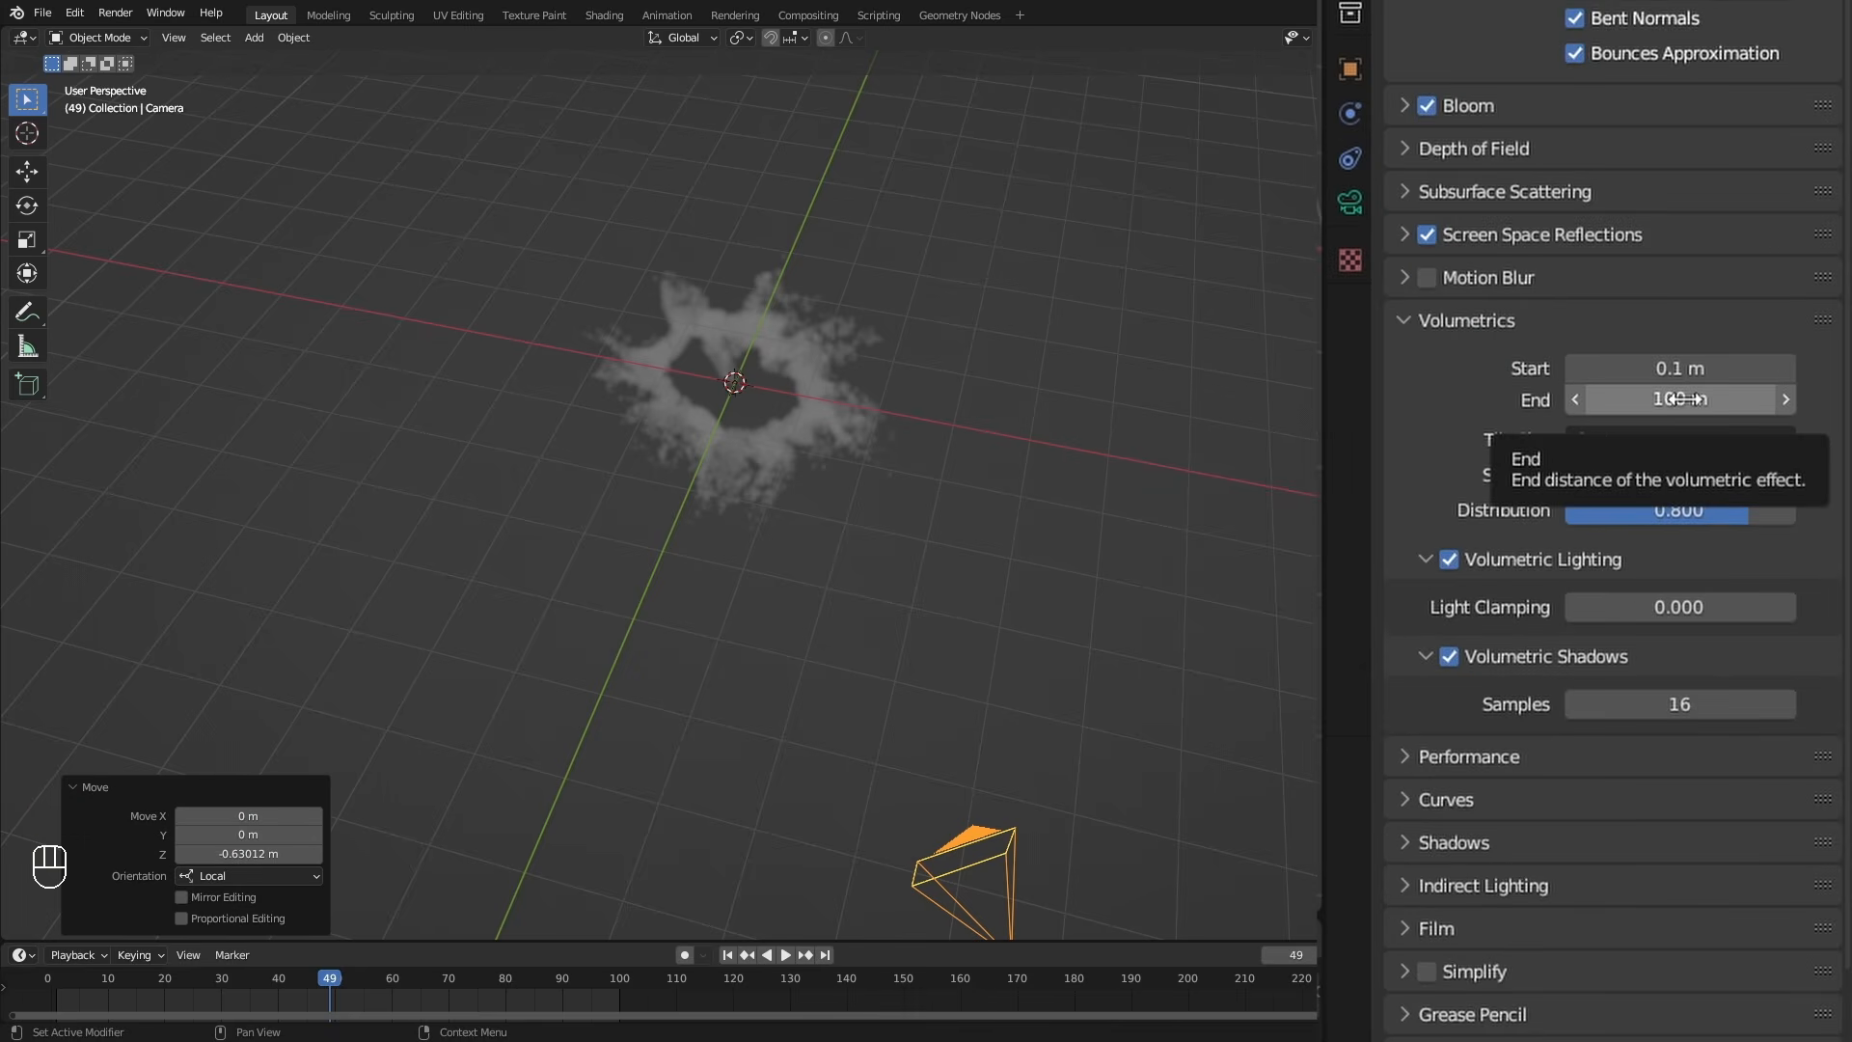
scroll(979, 723, "down", 1)
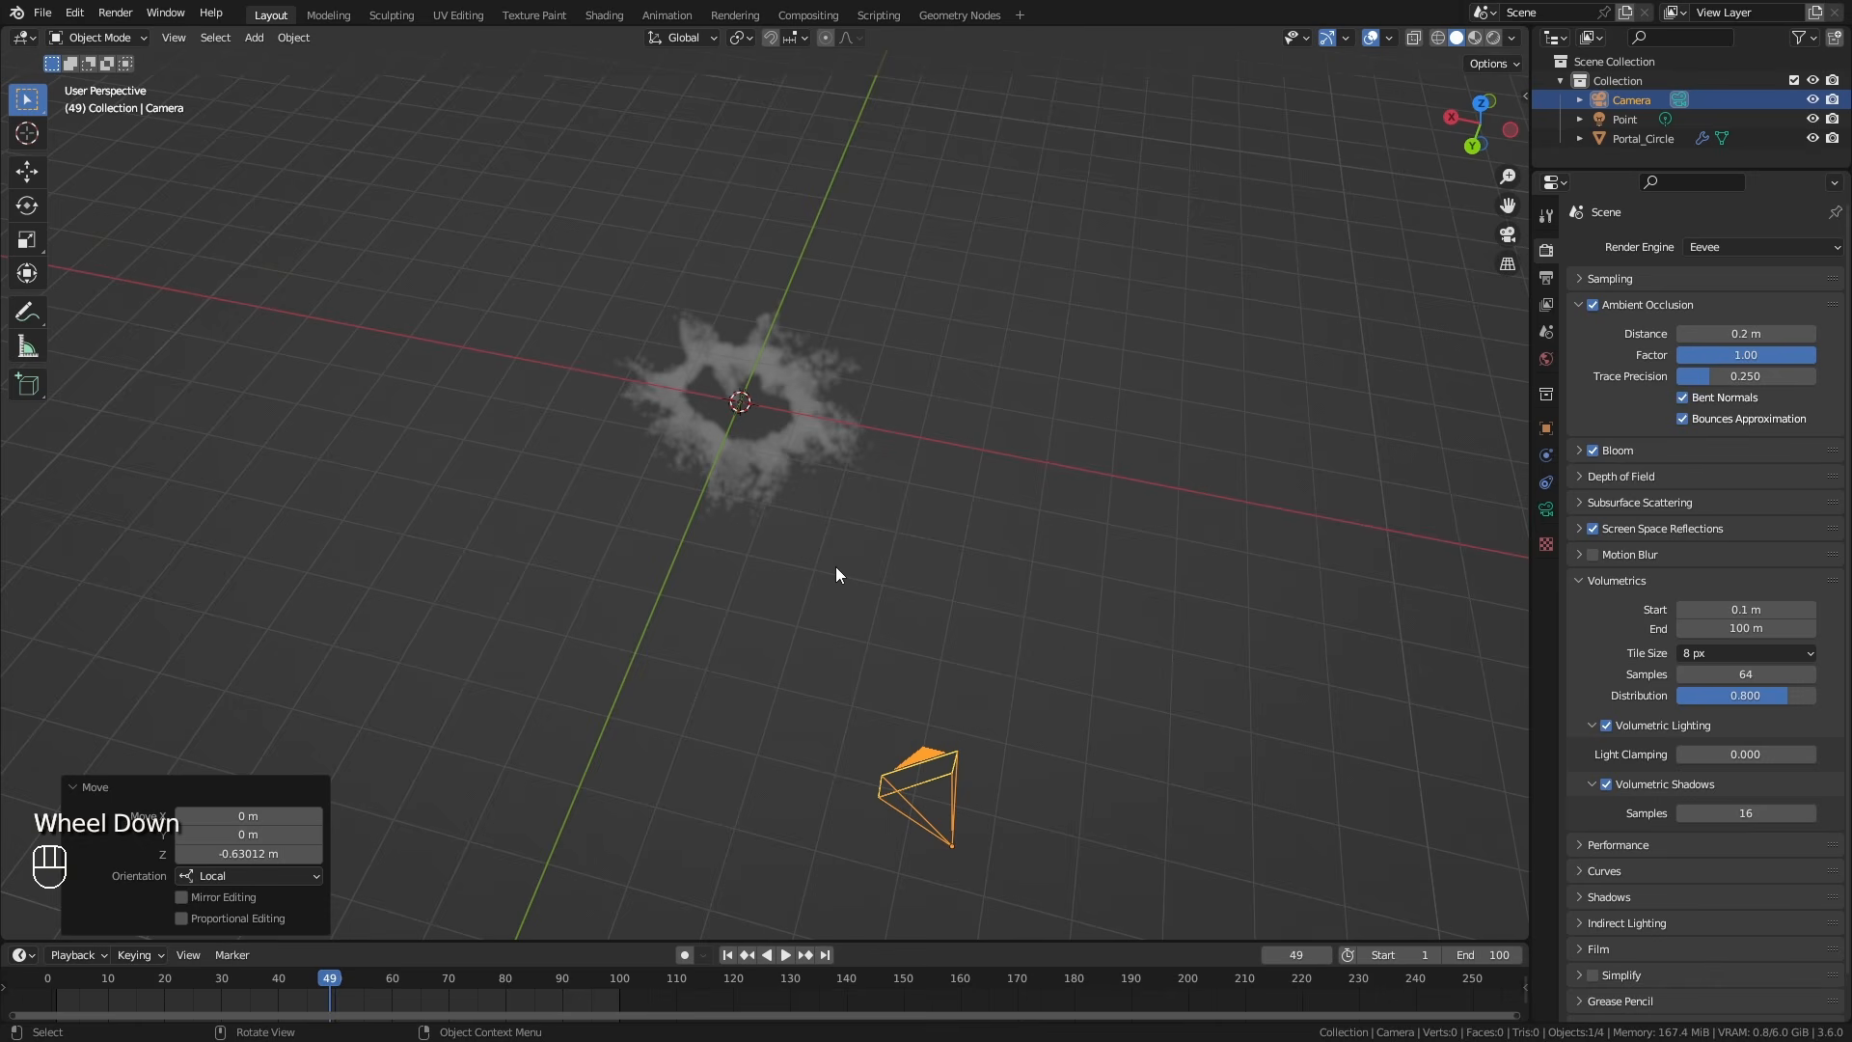
Measure the distance from the camera to just in front of the portal in top view, and remove the ruler.
middle_click_drag(835, 567, 880, 587)
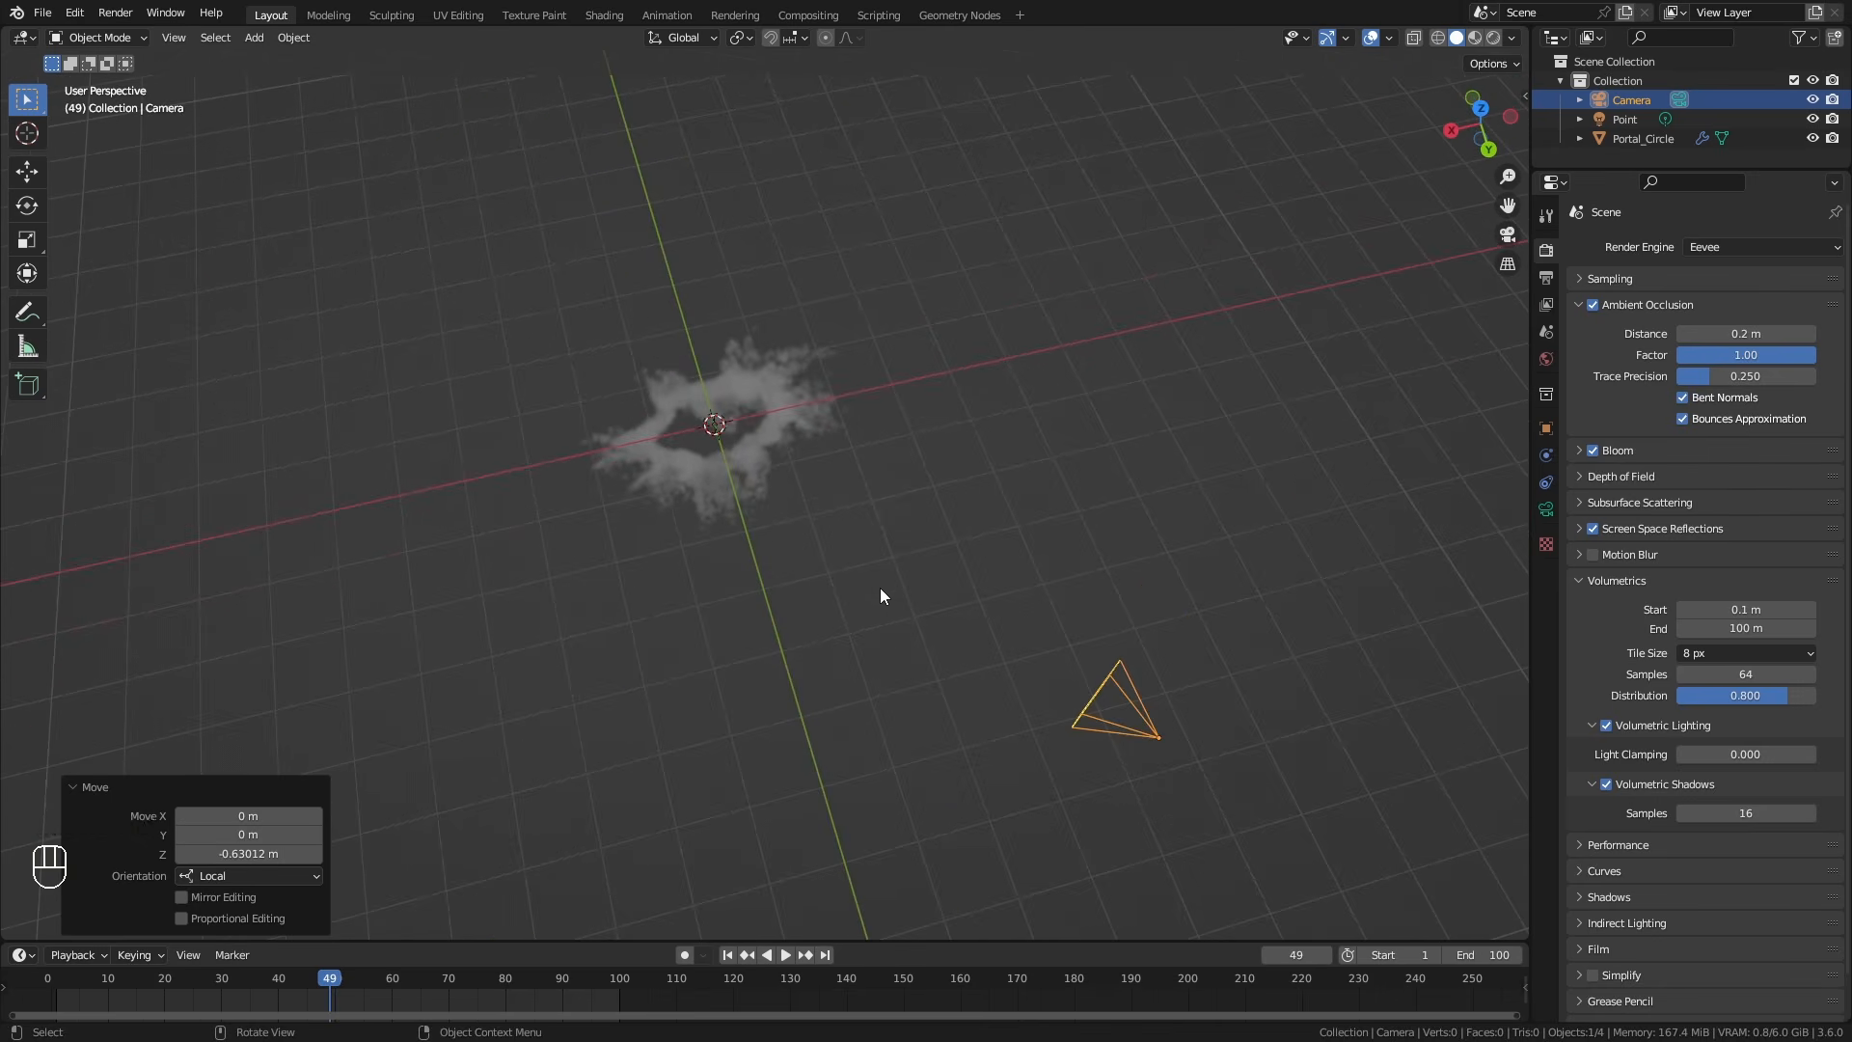
key("KP_7")
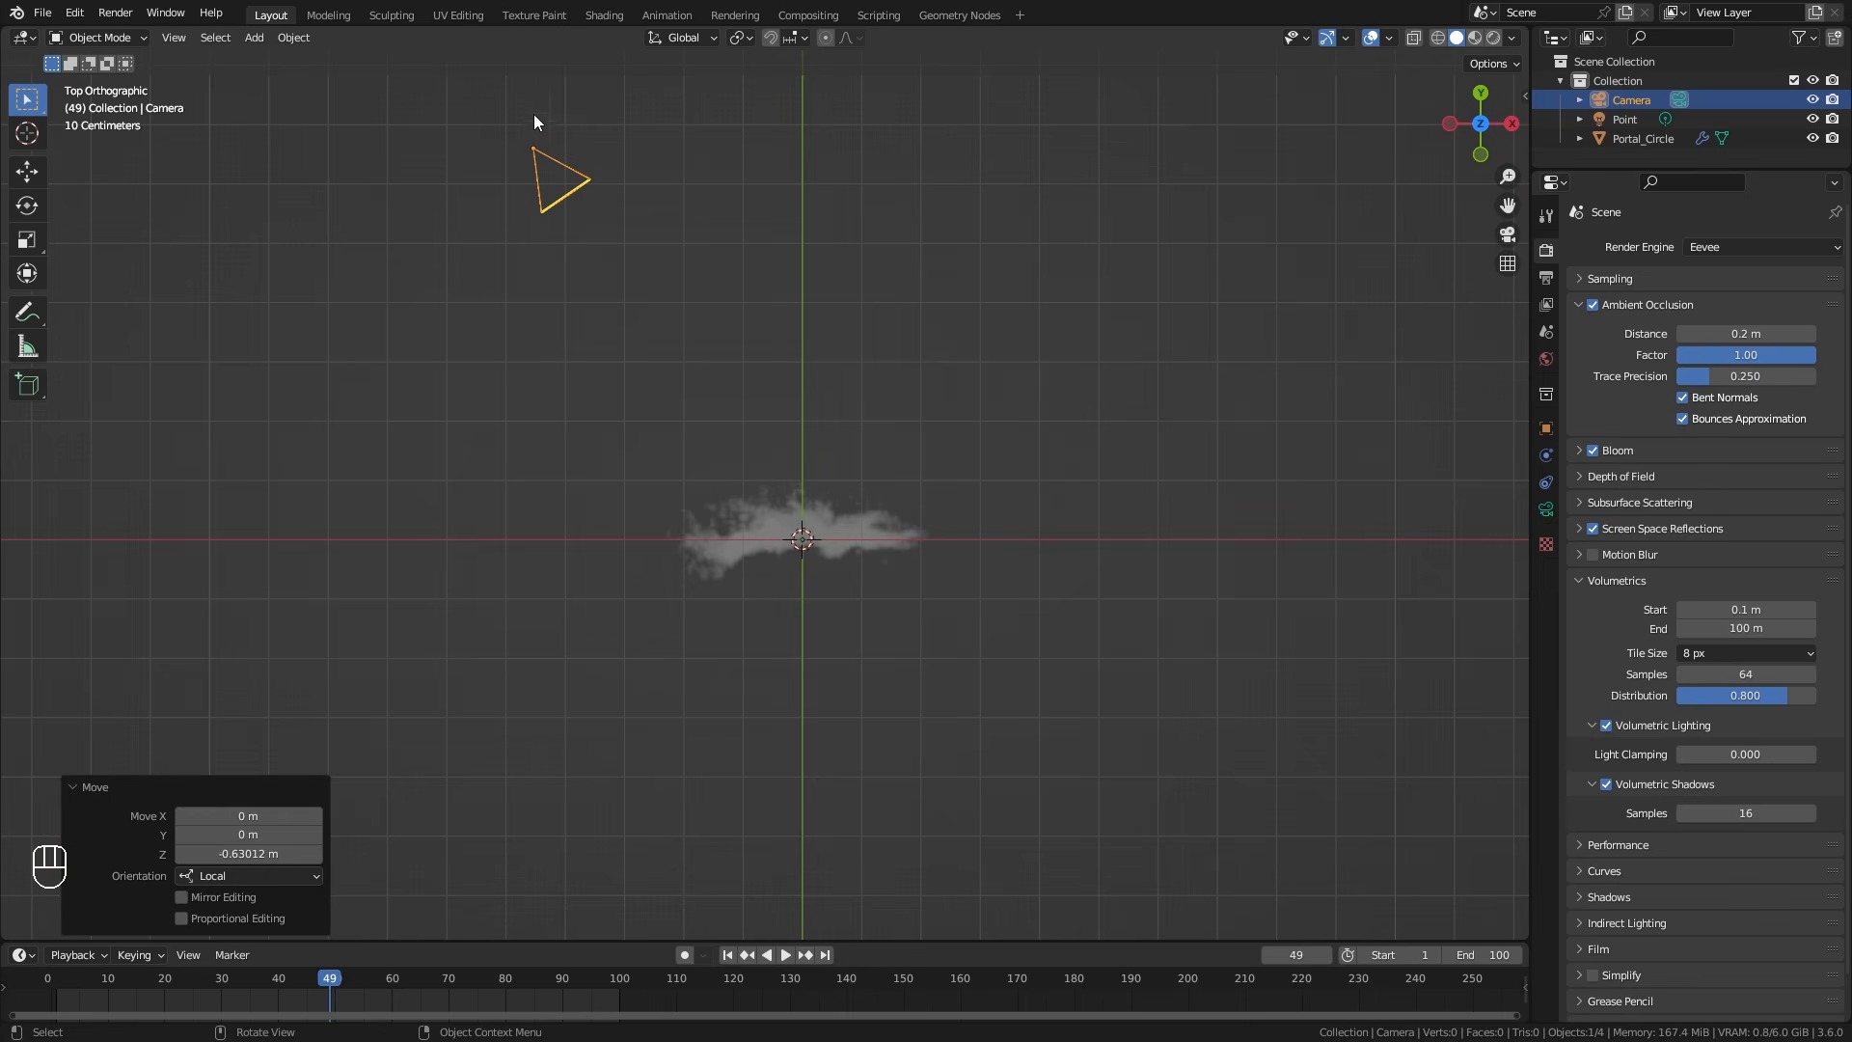
left_click(27, 346)
left_click_drag(534, 149, 661, 366)
left_click_drag(694, 450, 708, 473)
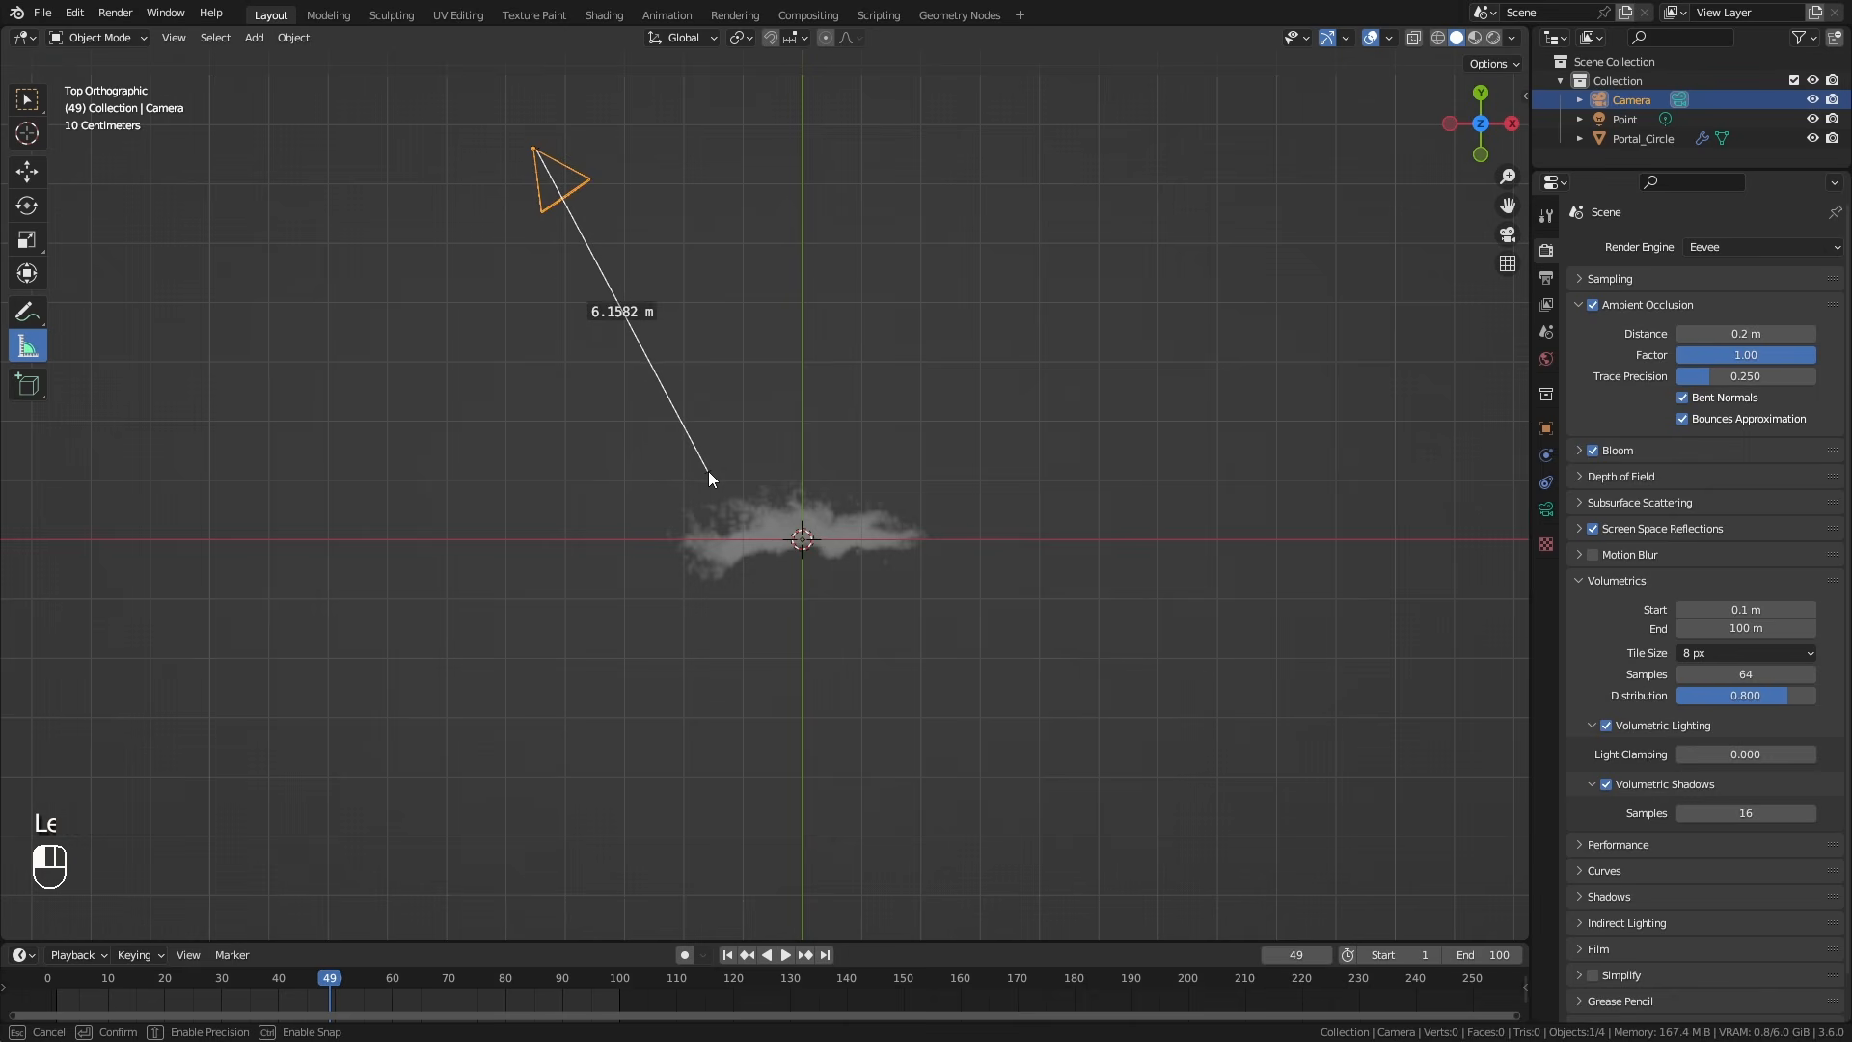
mouse_move(708, 477)
left_mouse_down()
mouse_move(799, 602)
mouse_move(765, 553)
mouse_move(900, 887)
mouse_move(683, 466)
left_mouse_up()
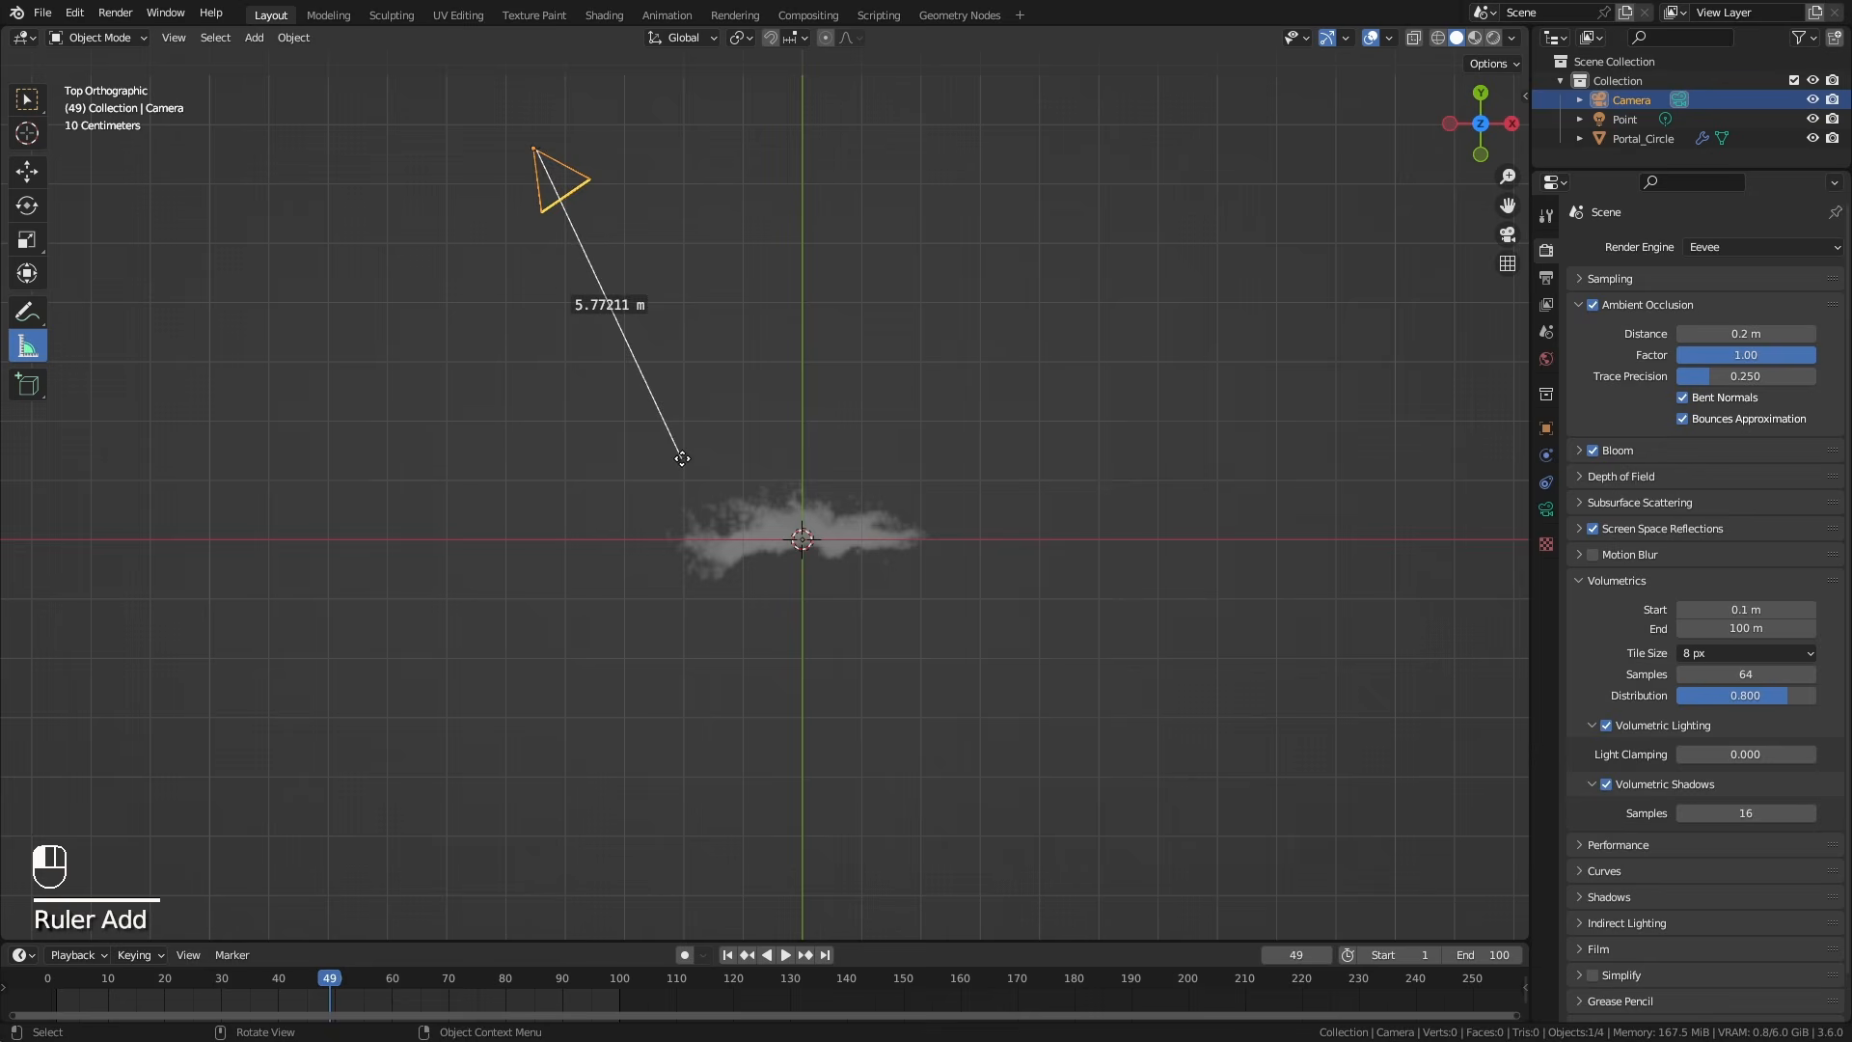
key("x")
middle_click_drag(681, 463, 733, 463)
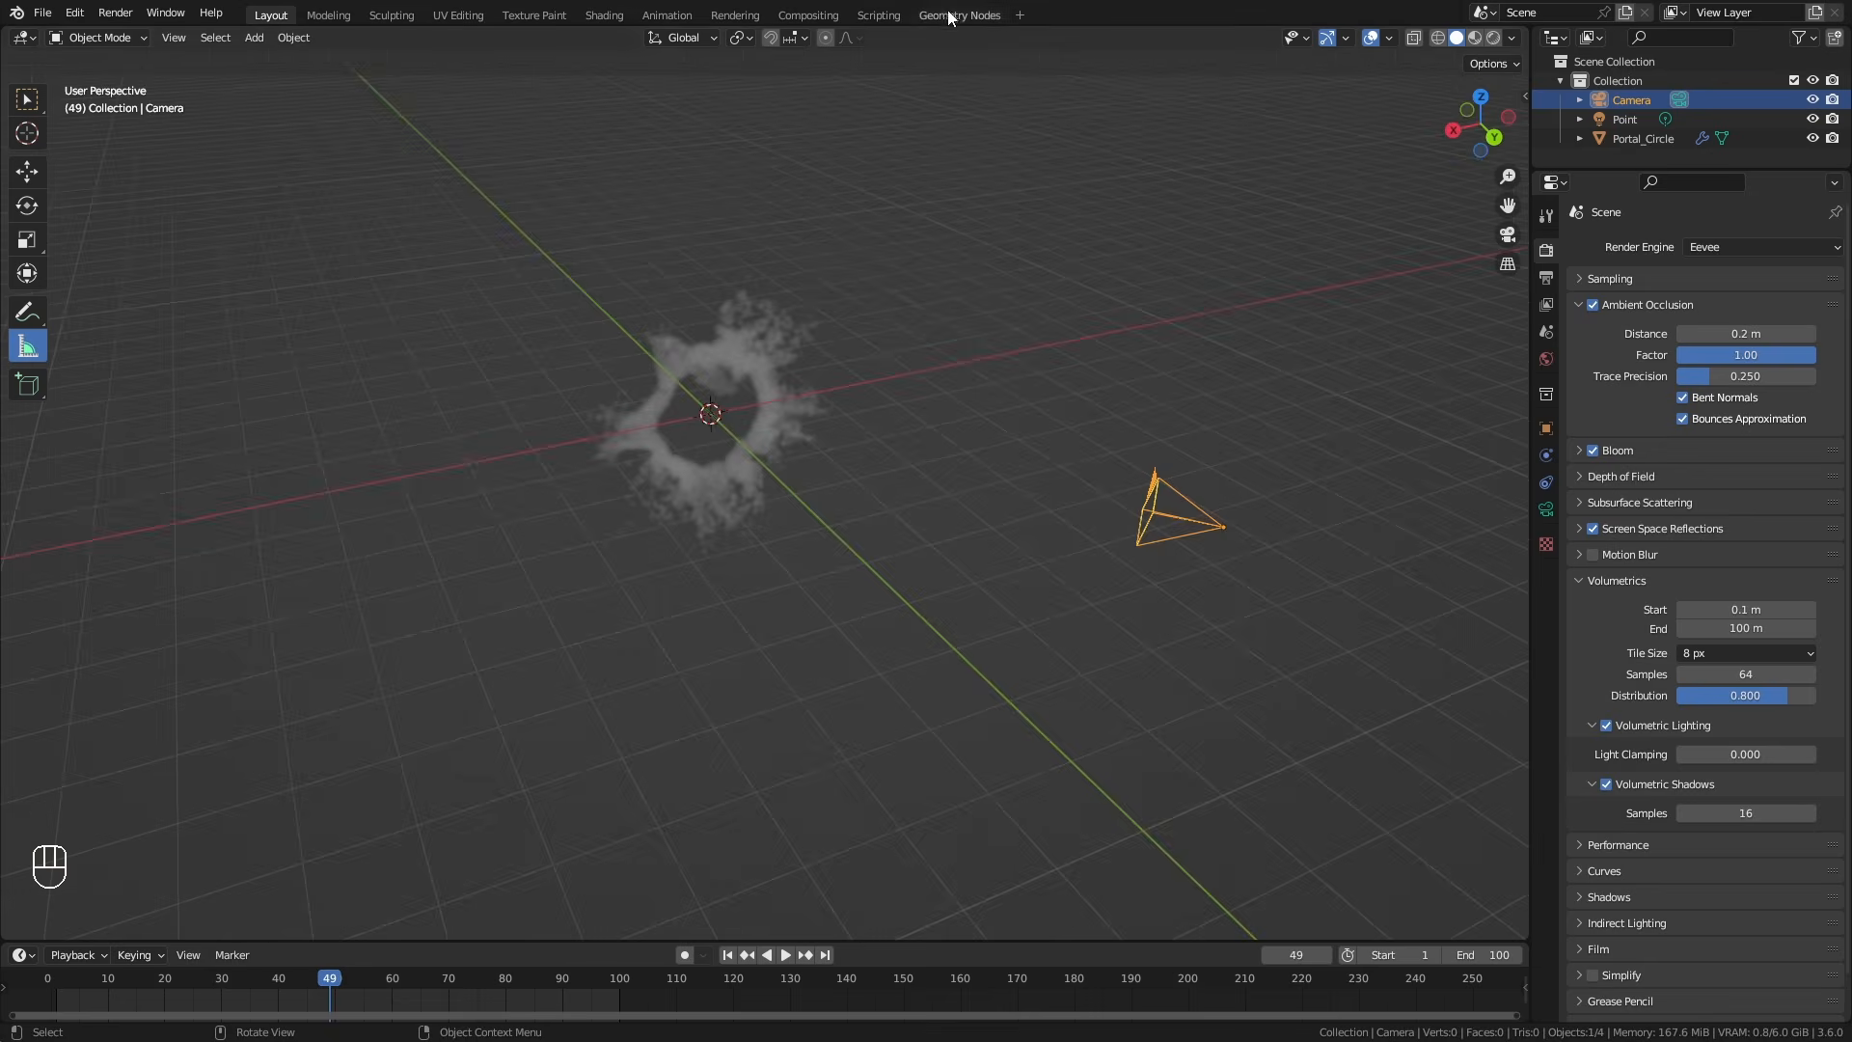
Return to the Geometry Nodes workspace's camera view and set the volumetric start to 5.7 m and end to 15 m.
left_click(959, 14)
key("KP_0")
scroll(1280, 760, "up", 2)
scroll(1280, 762, "up", 2)
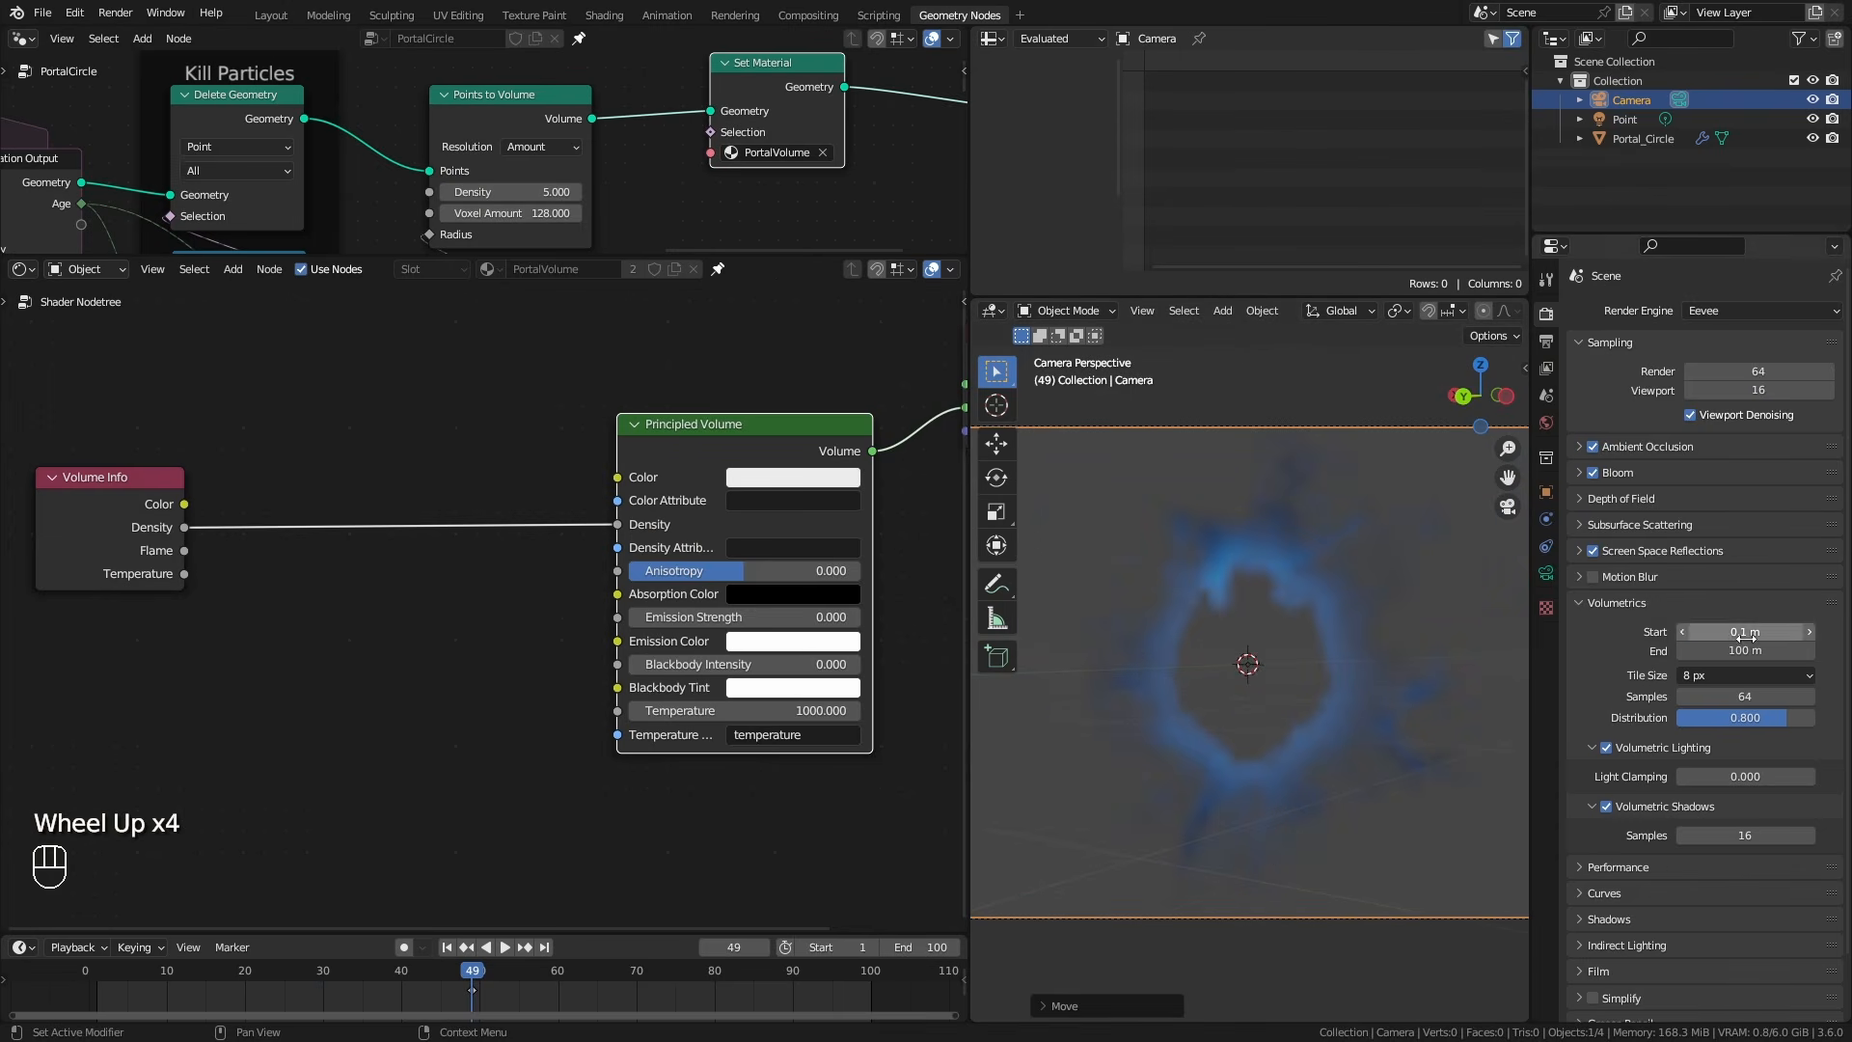
left_click(1746, 633)
type("5")
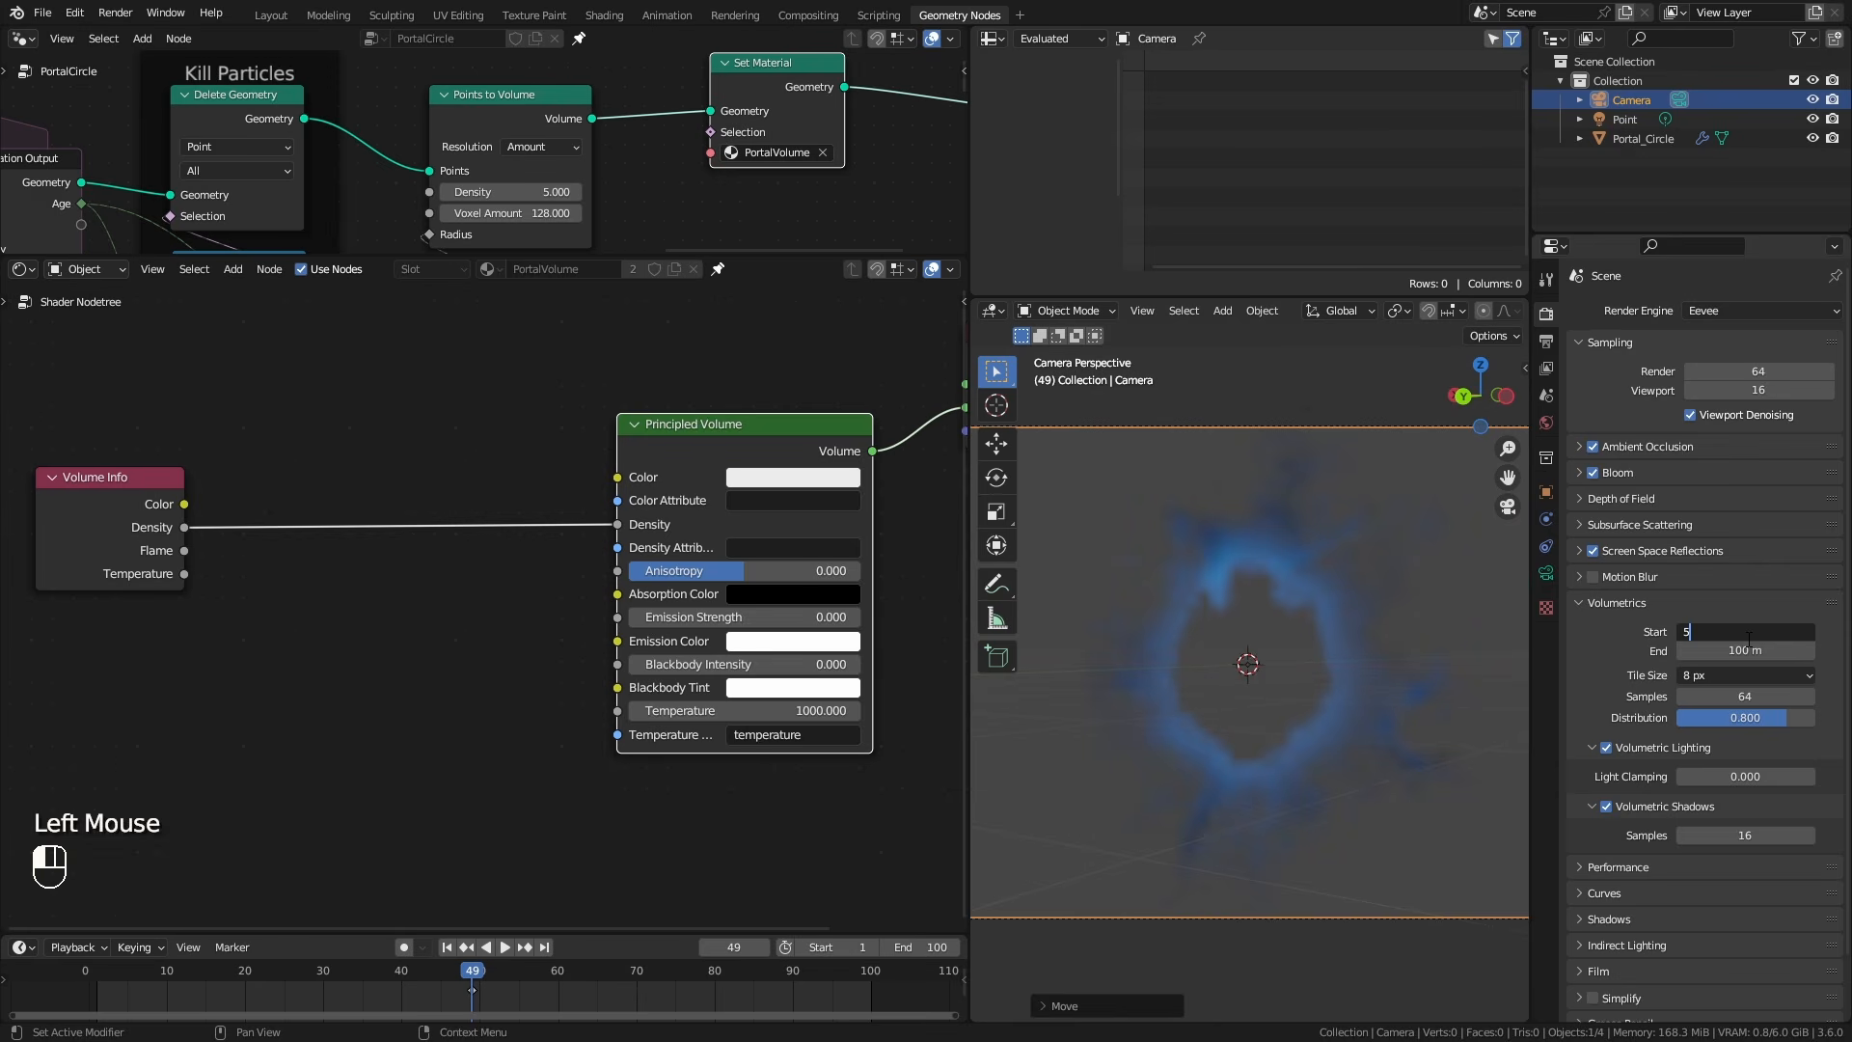
type(".7")
left_click(1748, 651)
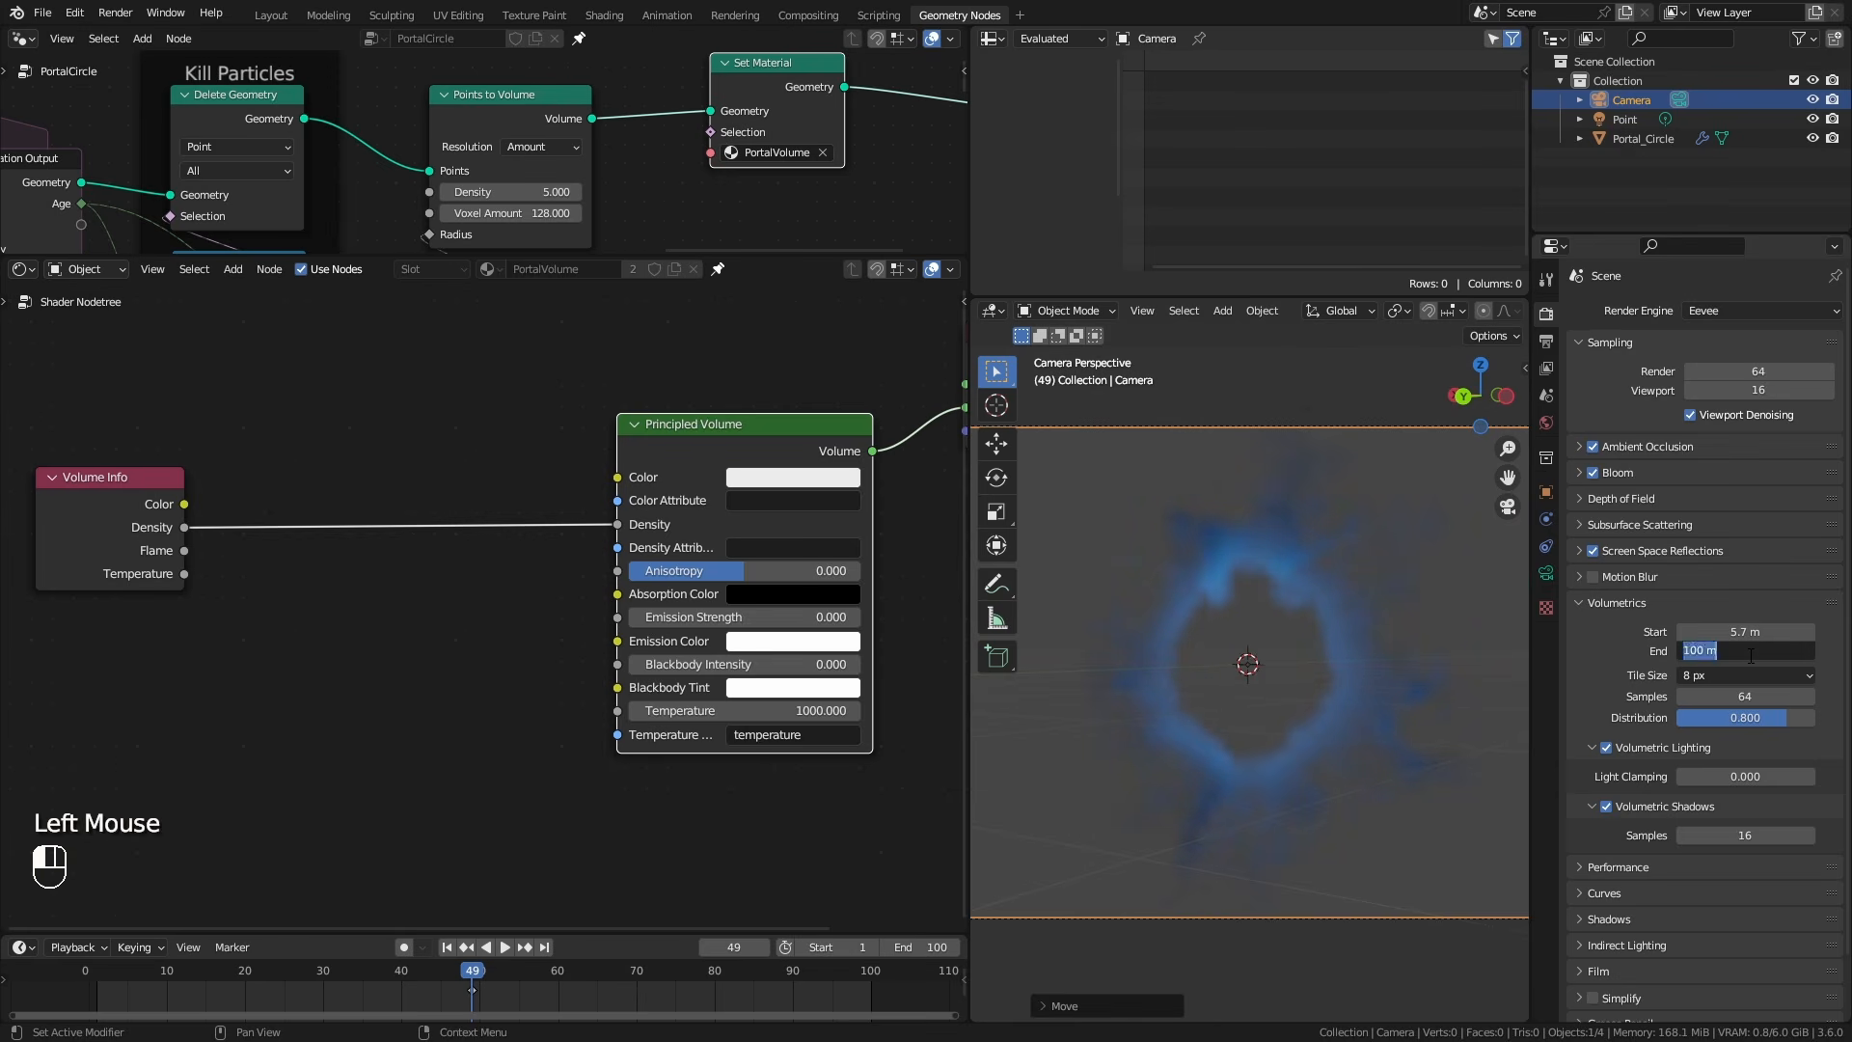
key("Return")
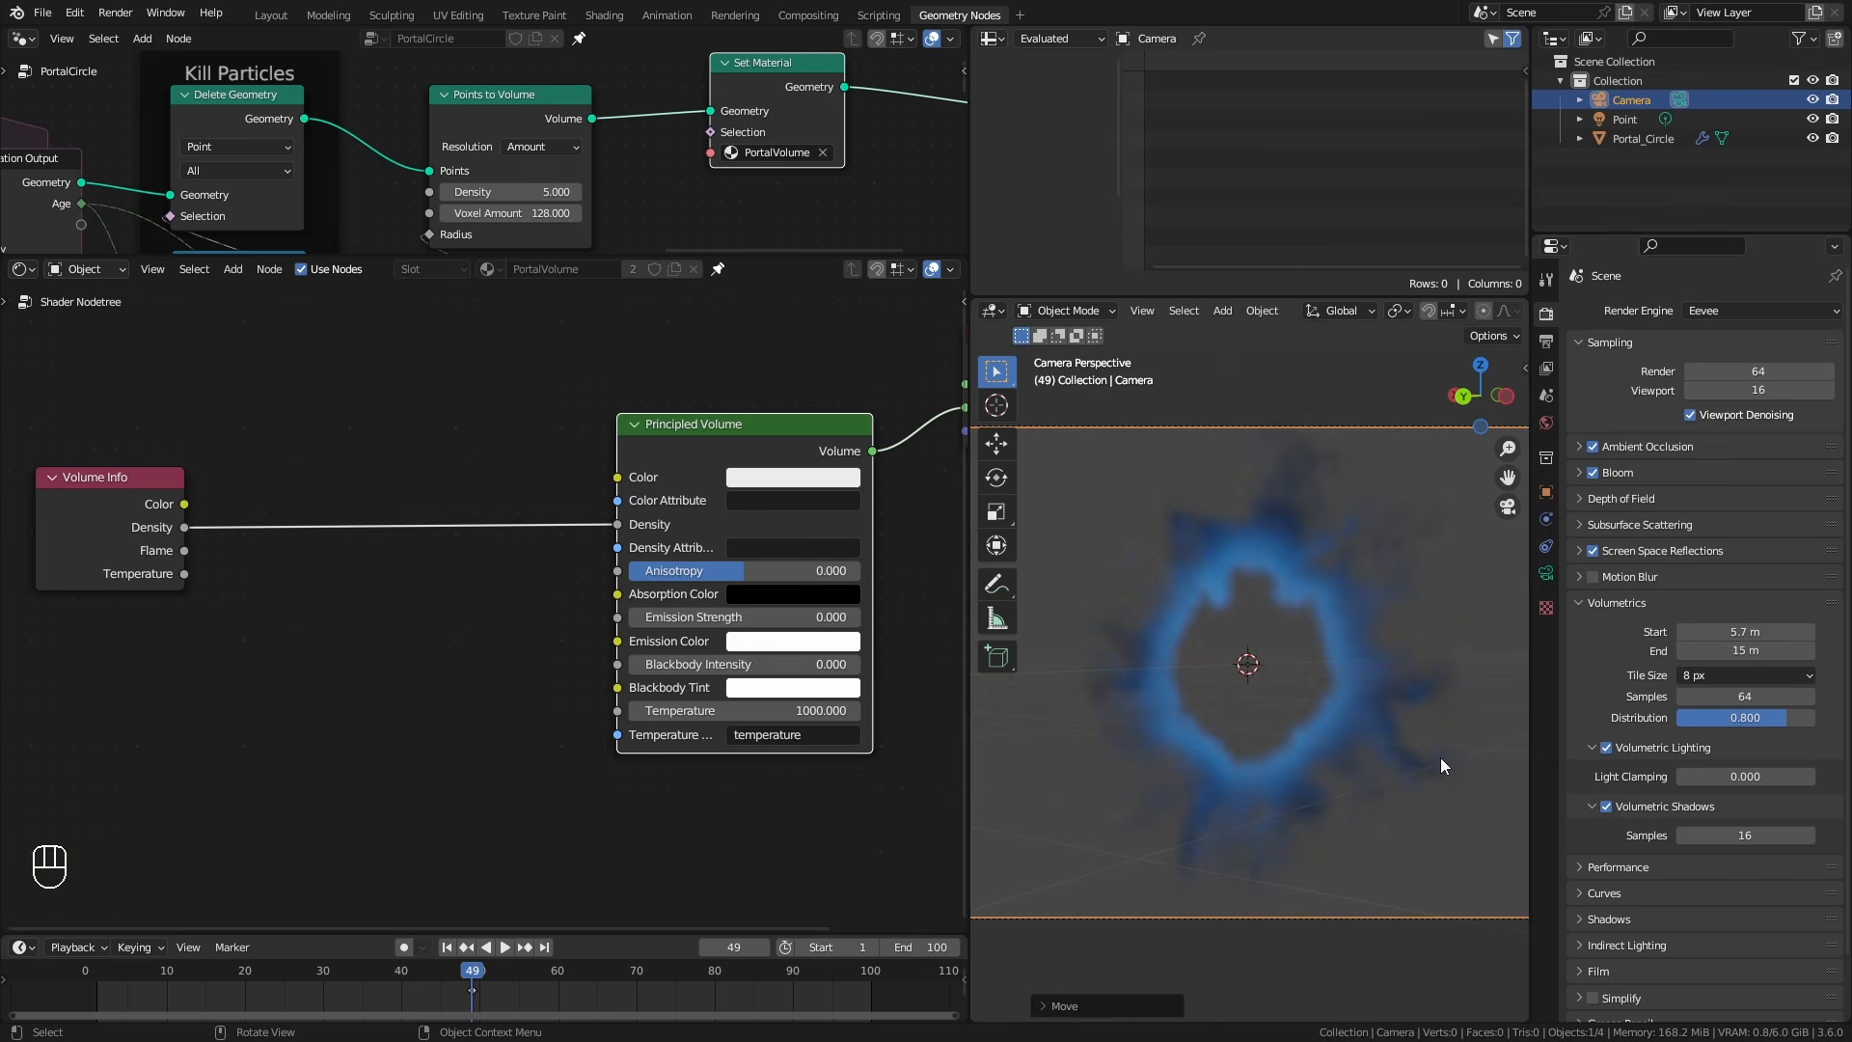
Examine how the volume displays from different distances and angles, and return to the camera view.
middle_click_drag(1427, 758, 1363, 810)
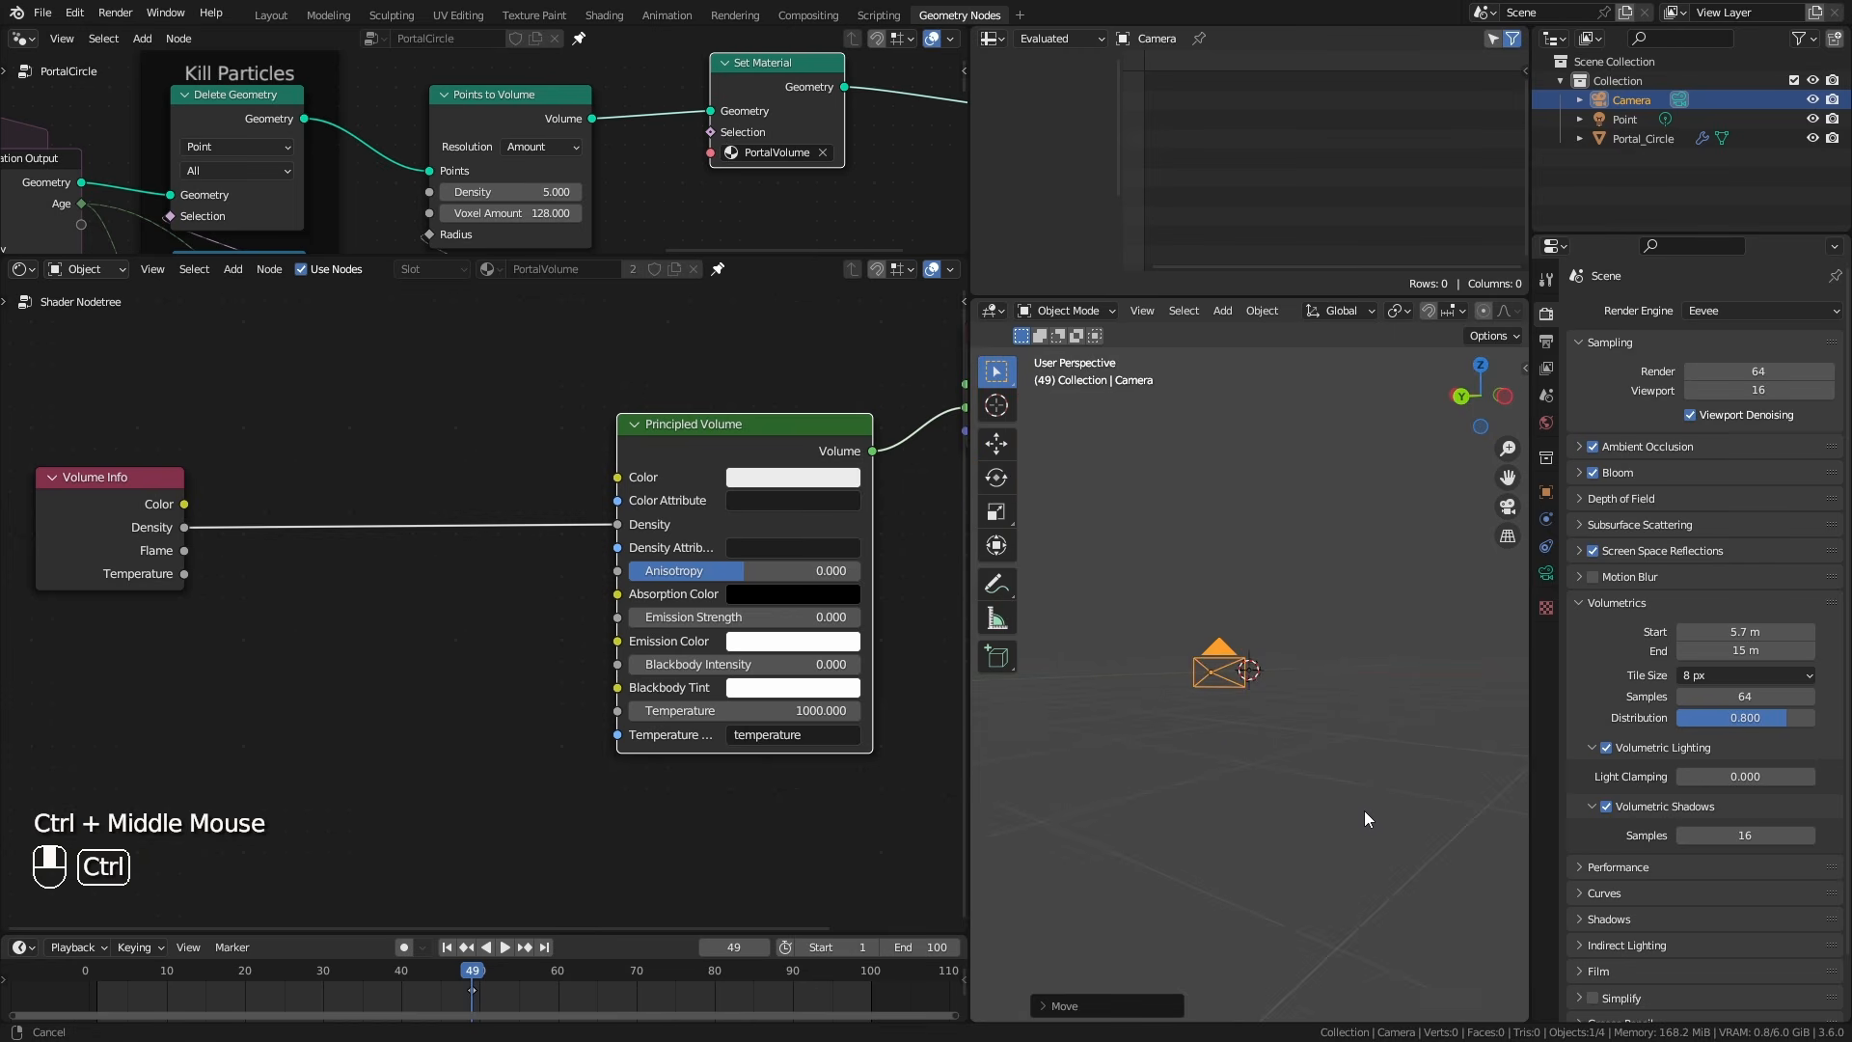
middle_click_drag(1375, 716, 1265, 691)
middle_click_drag(1350, 783, 1111, 764)
middle_click_drag(1298, 841, 1309, 756, "ctrl")
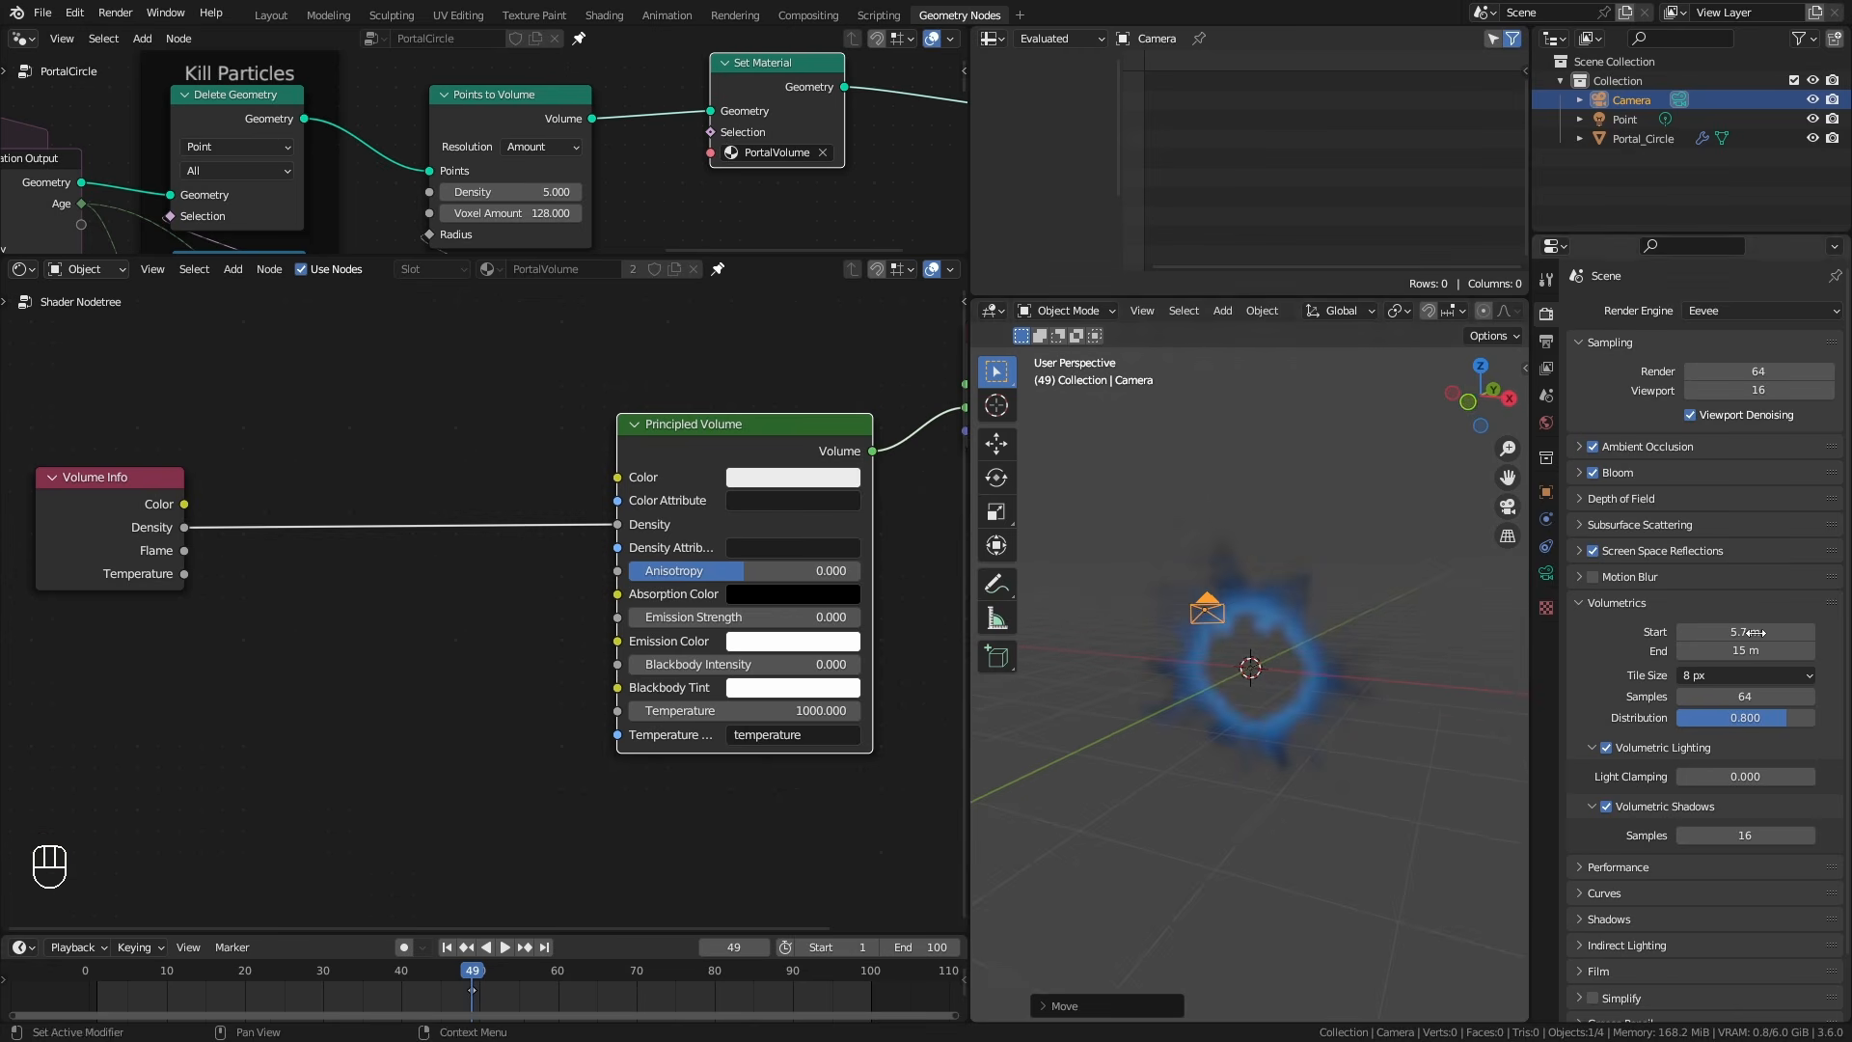
middle_click_drag(1106, 786, 1395, 780)
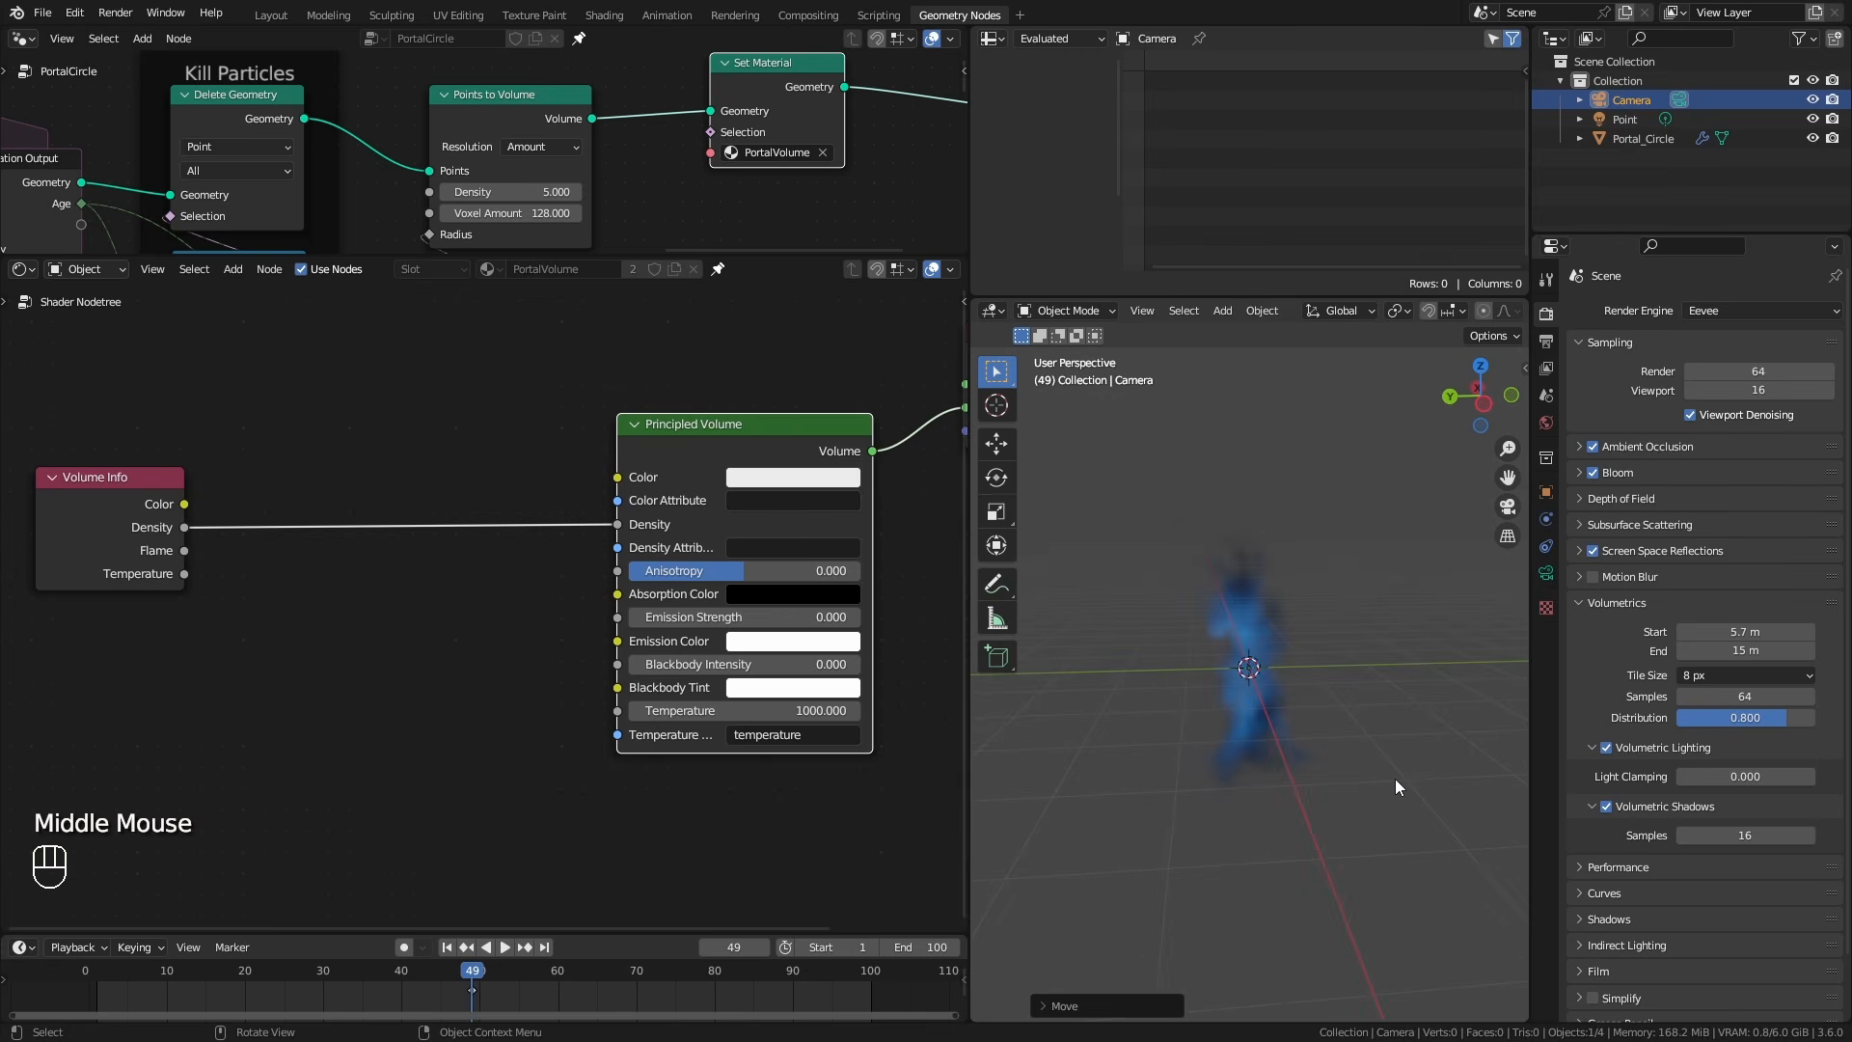
key("KP_0")
middle_click_drag(1352, 802, 1360, 772, "ctrl")
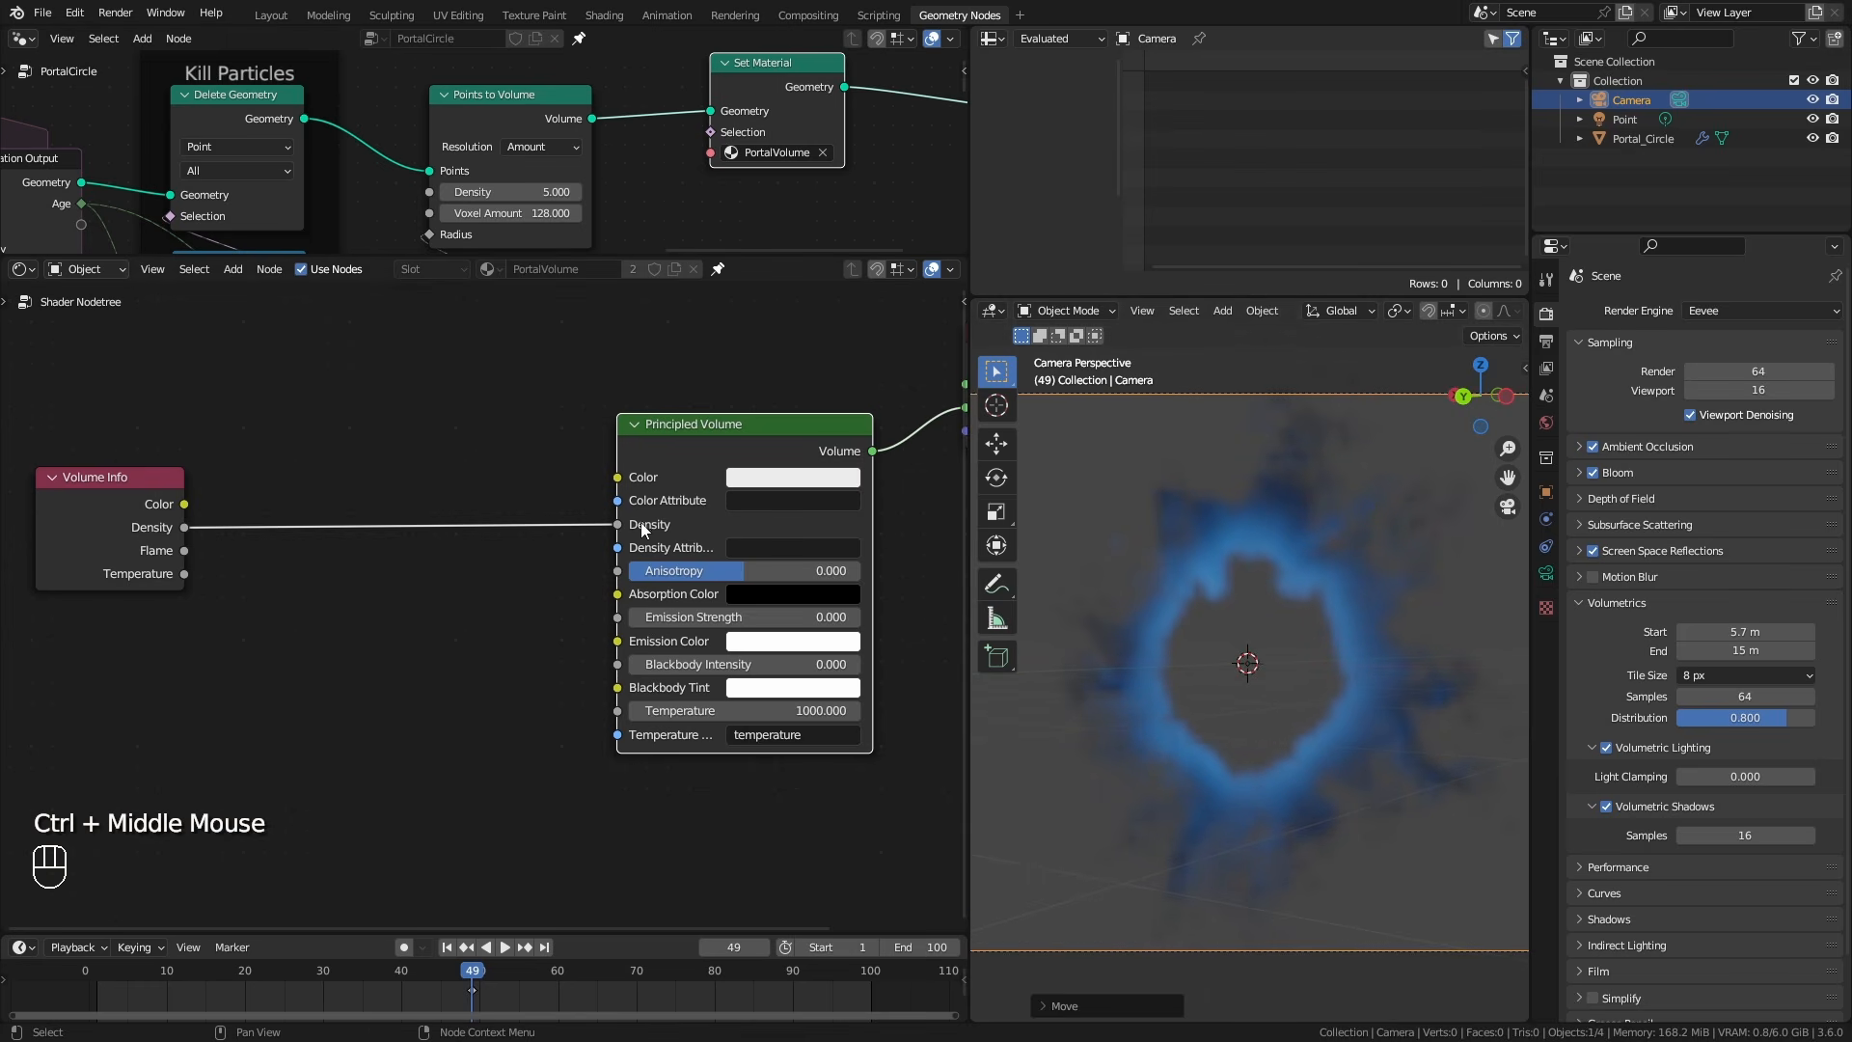
Enlarge the geometry node editor and set the Points to Volume node's voxel amount to 256.
left_click_drag(681, 258, 680, 464)
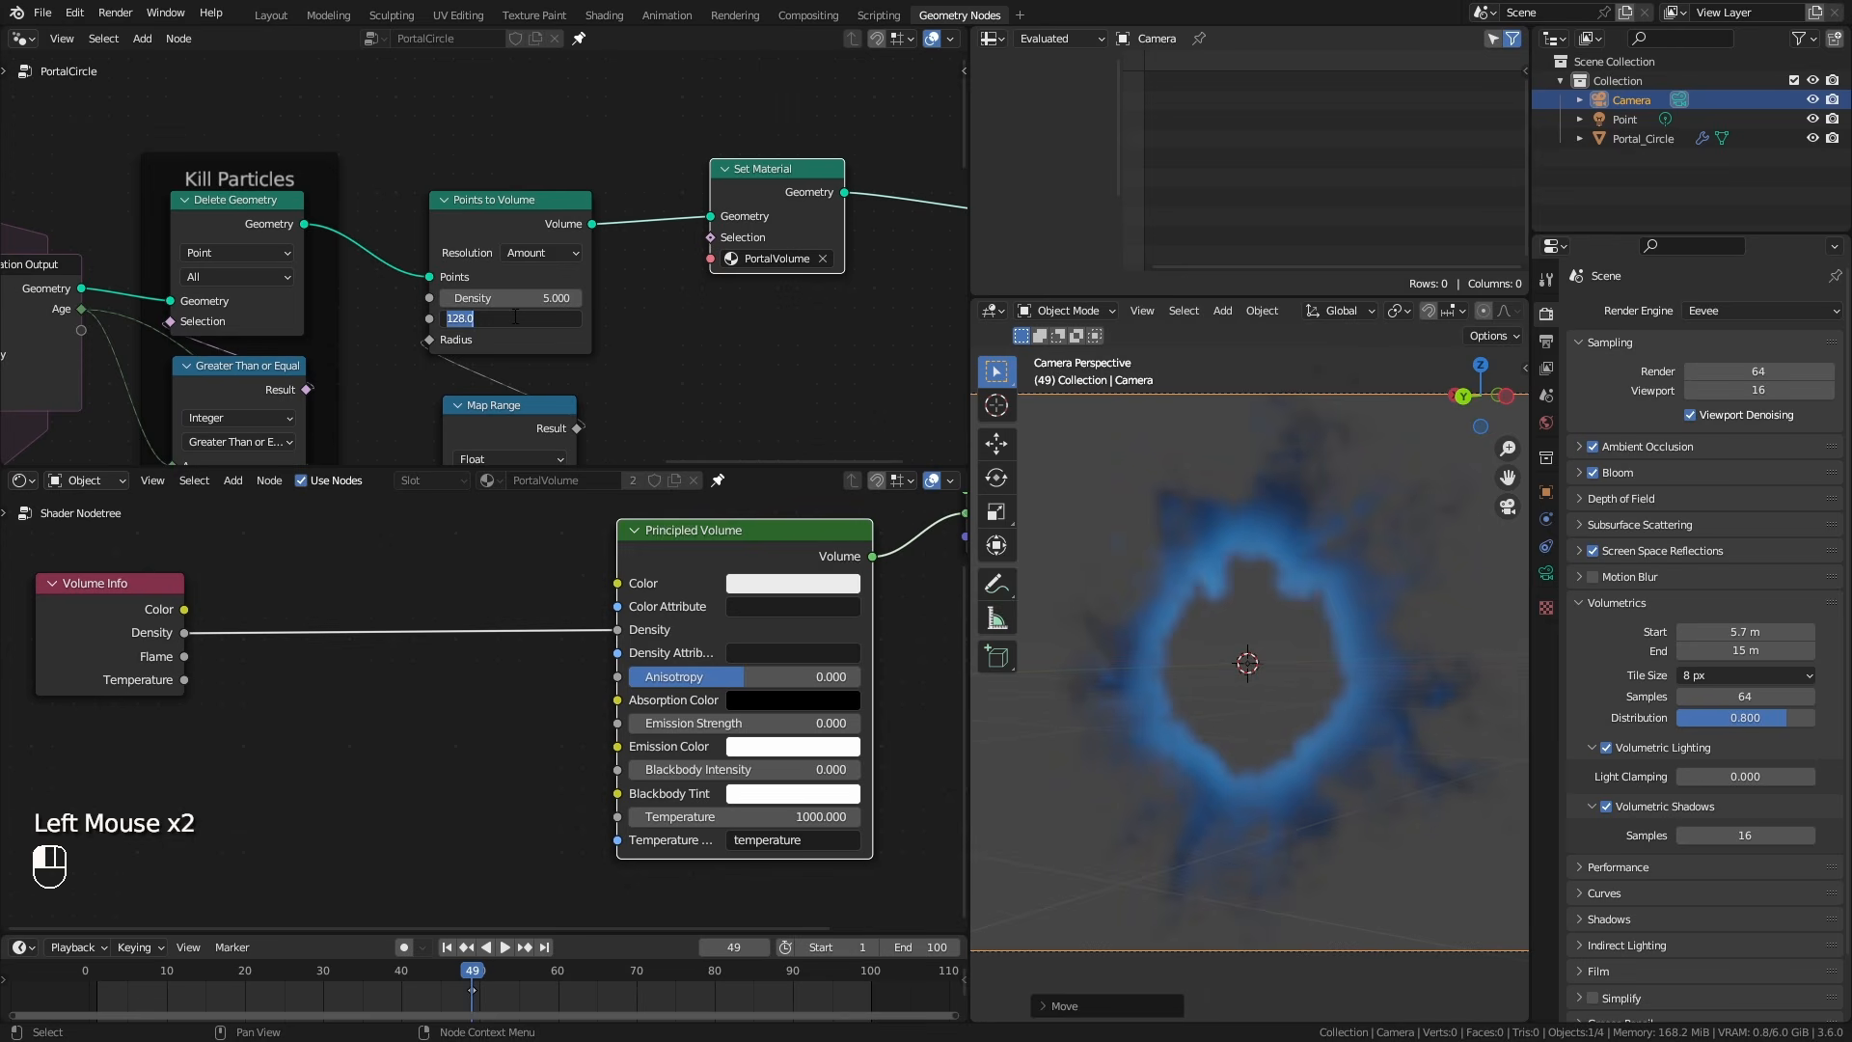
key("Return")
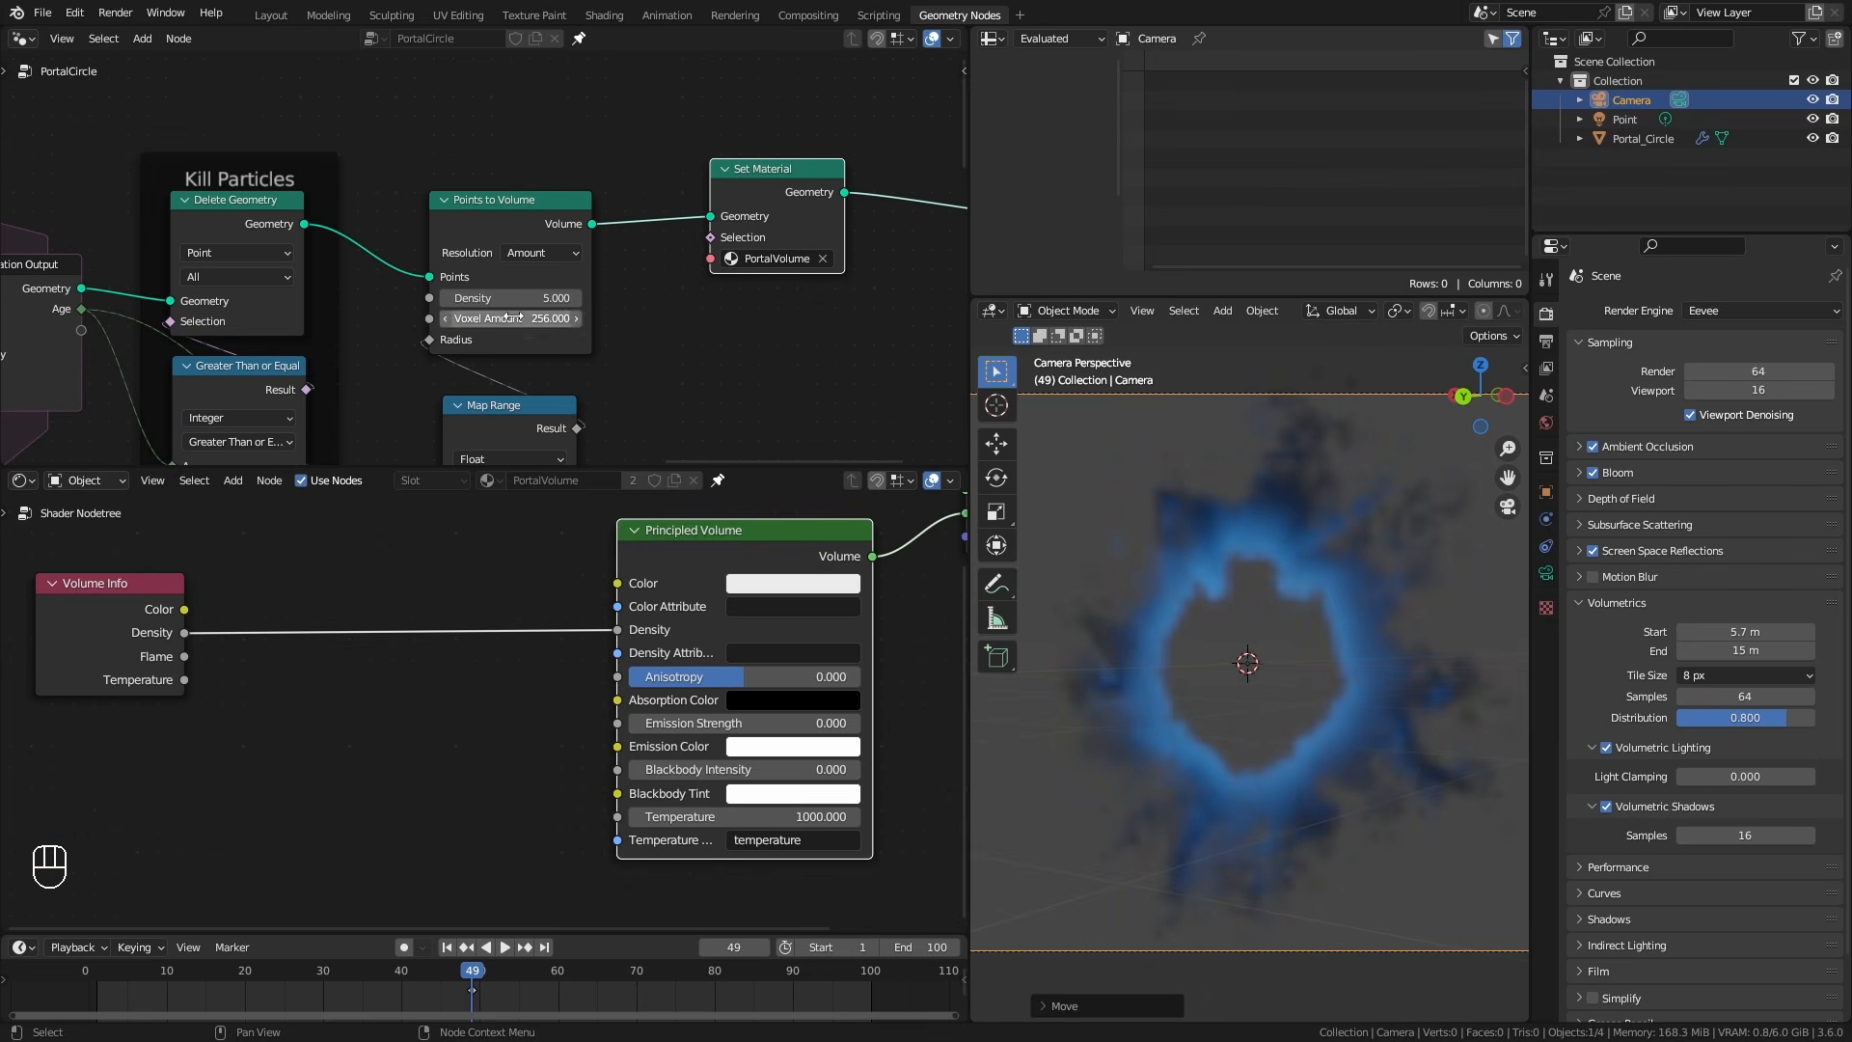
Try volumetric tile sizes of 4 px and 2 px, settle on 4 px, and play the animation.
left_click(1732, 677)
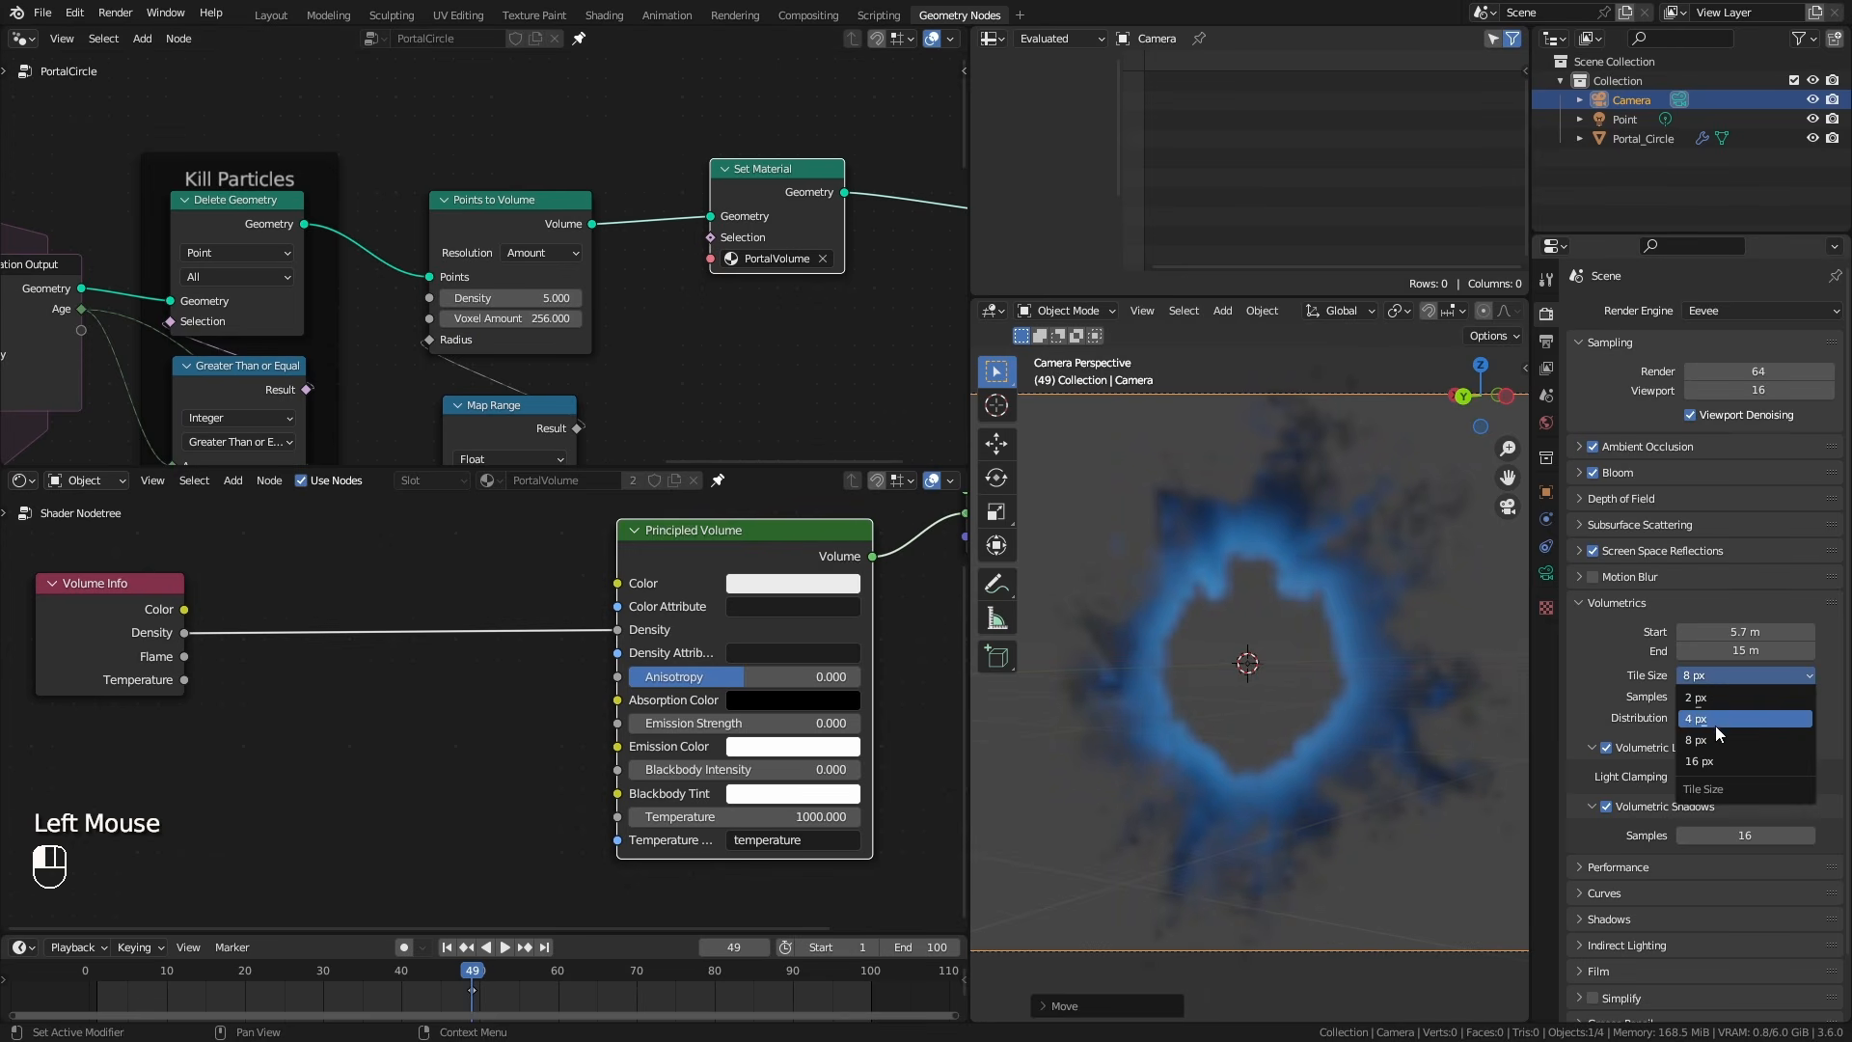
left_click(1715, 725)
left_click(1734, 676)
left_click(1709, 696)
left_click(1727, 675)
left_click(1695, 719)
left_click(504, 946)
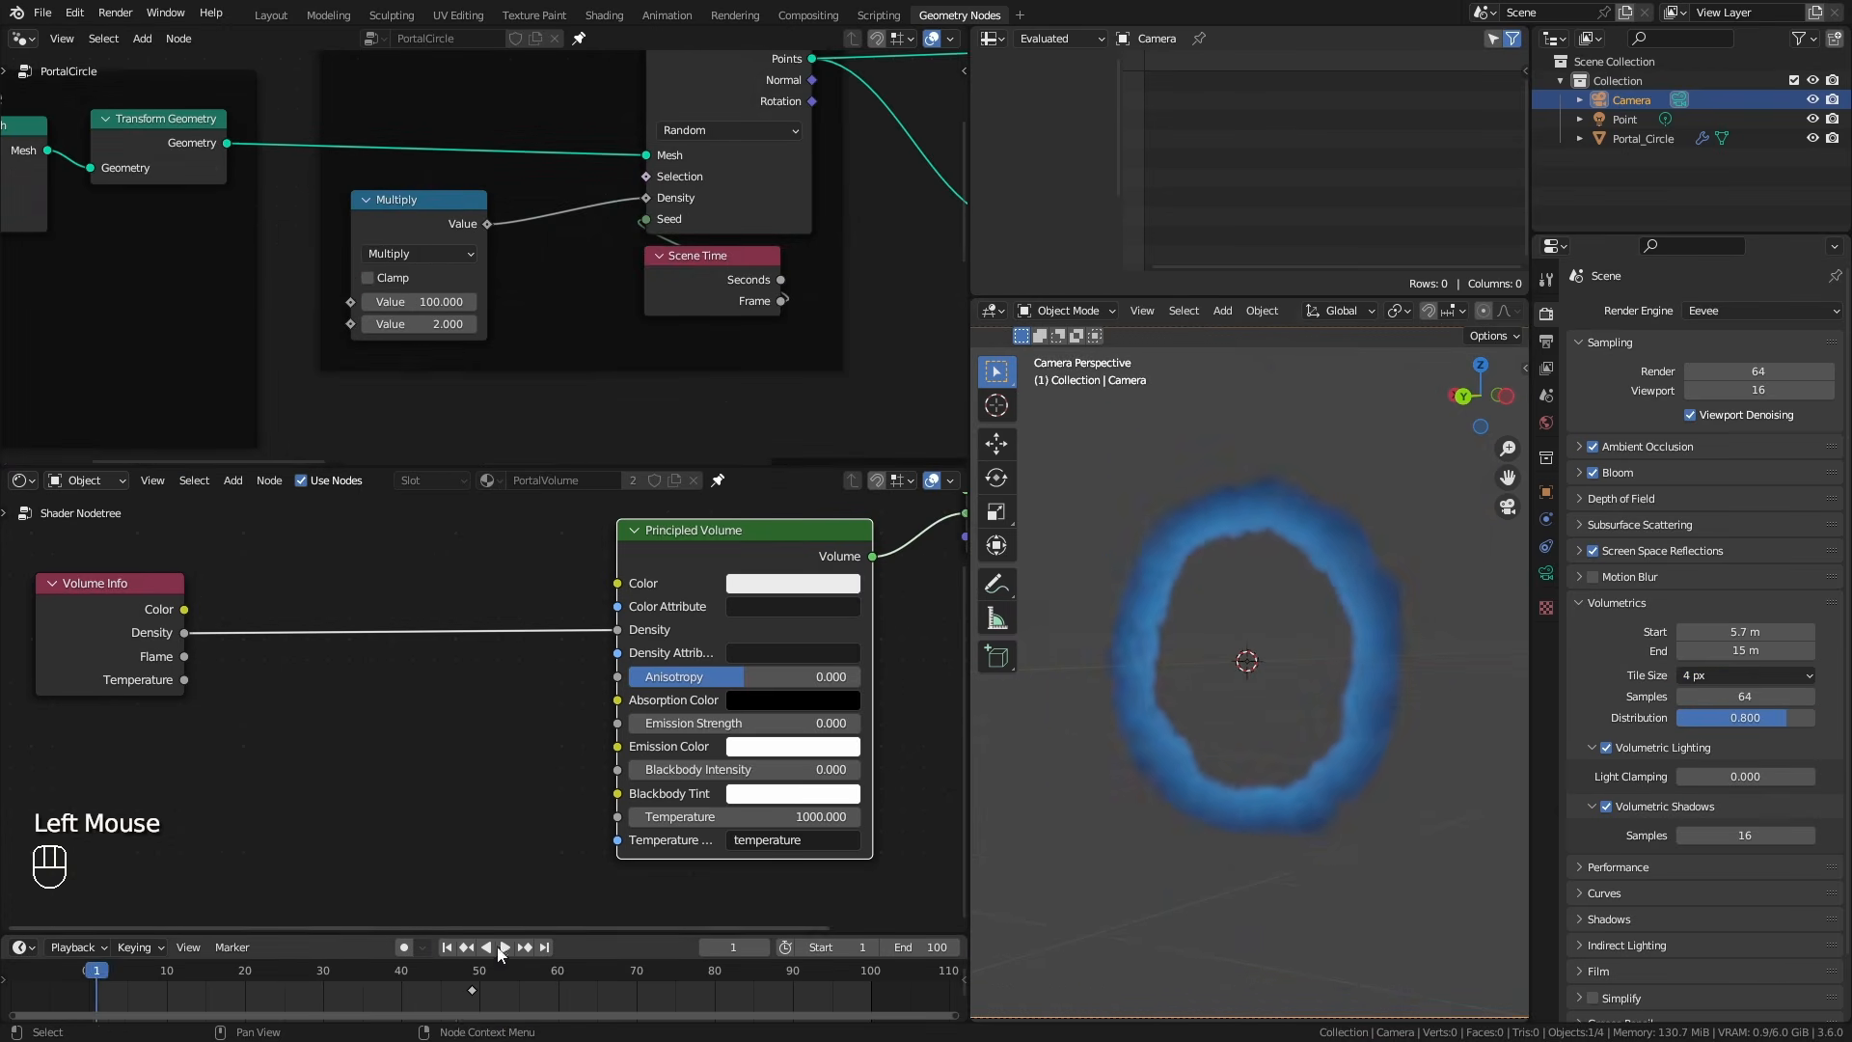
key("space")
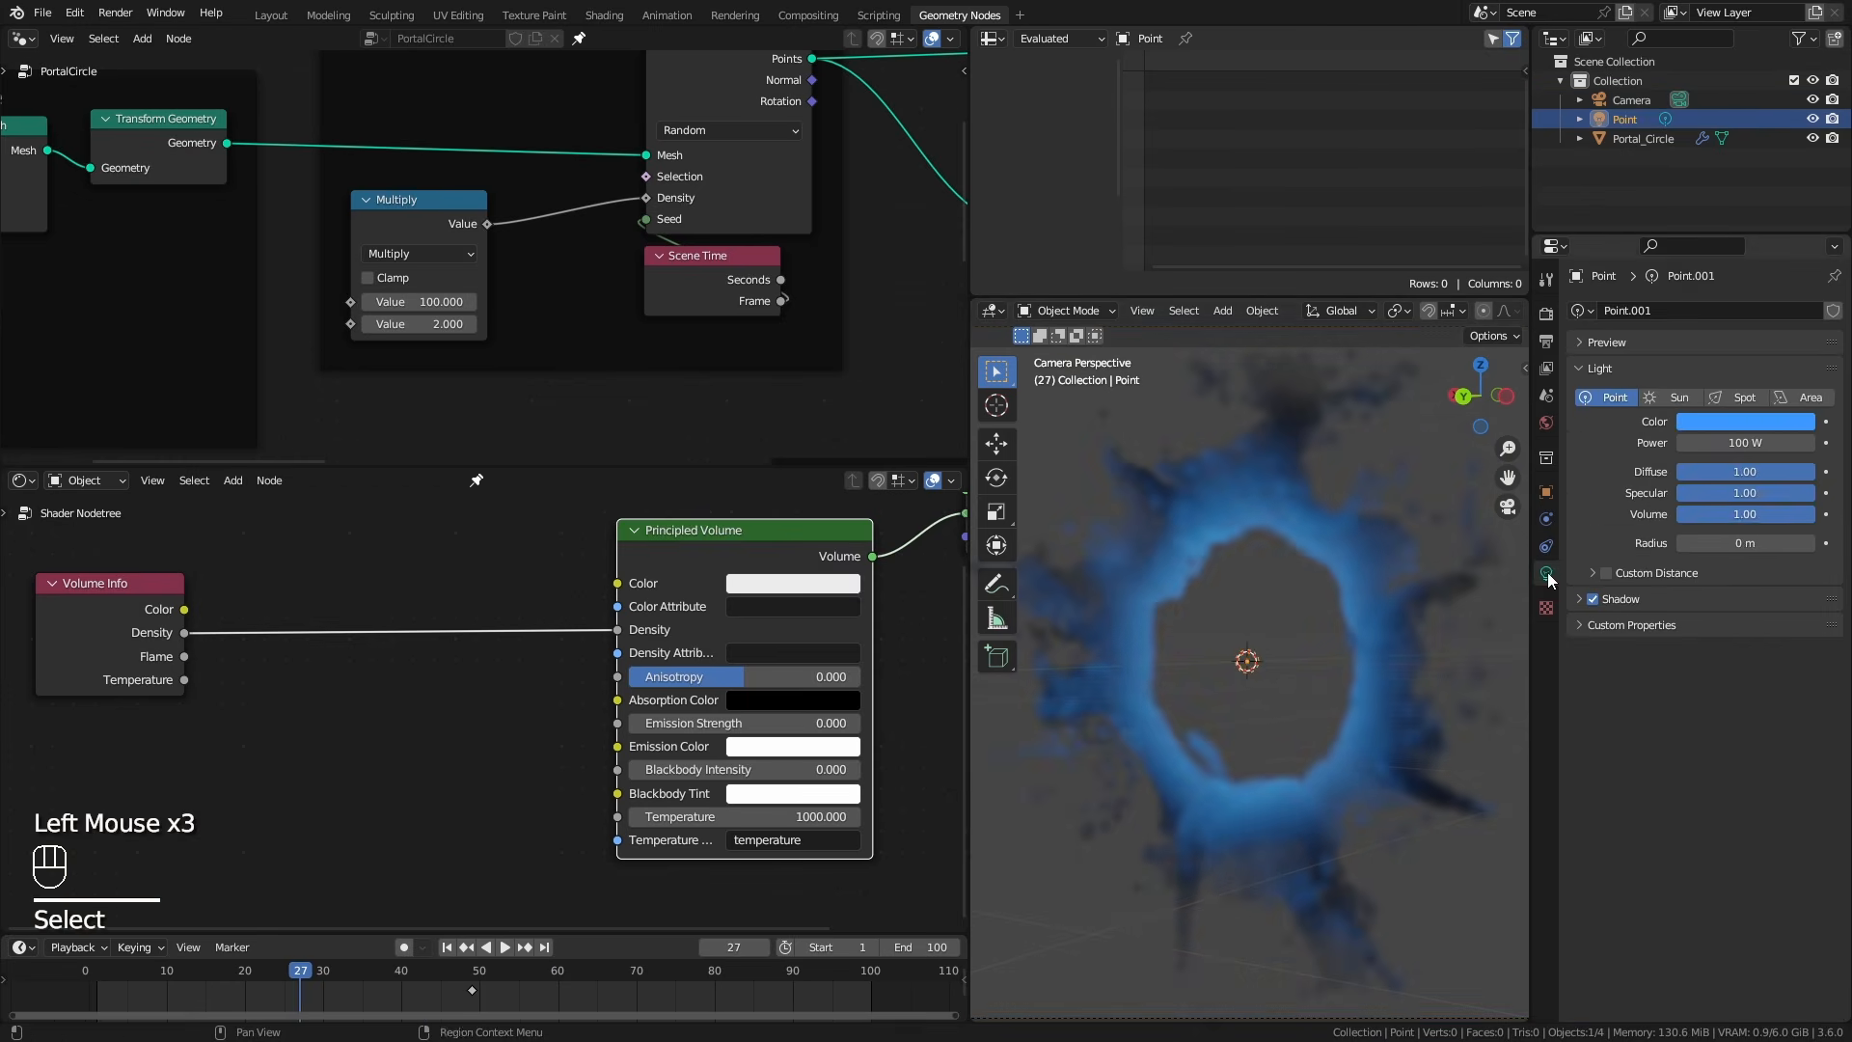
Shift the point light's colour to a deeper, more saturated blue.
left_click(1745, 420)
left_click_drag(1741, 185, 1751, 183)
middle_click_drag(1452, 583, 1409, 709)
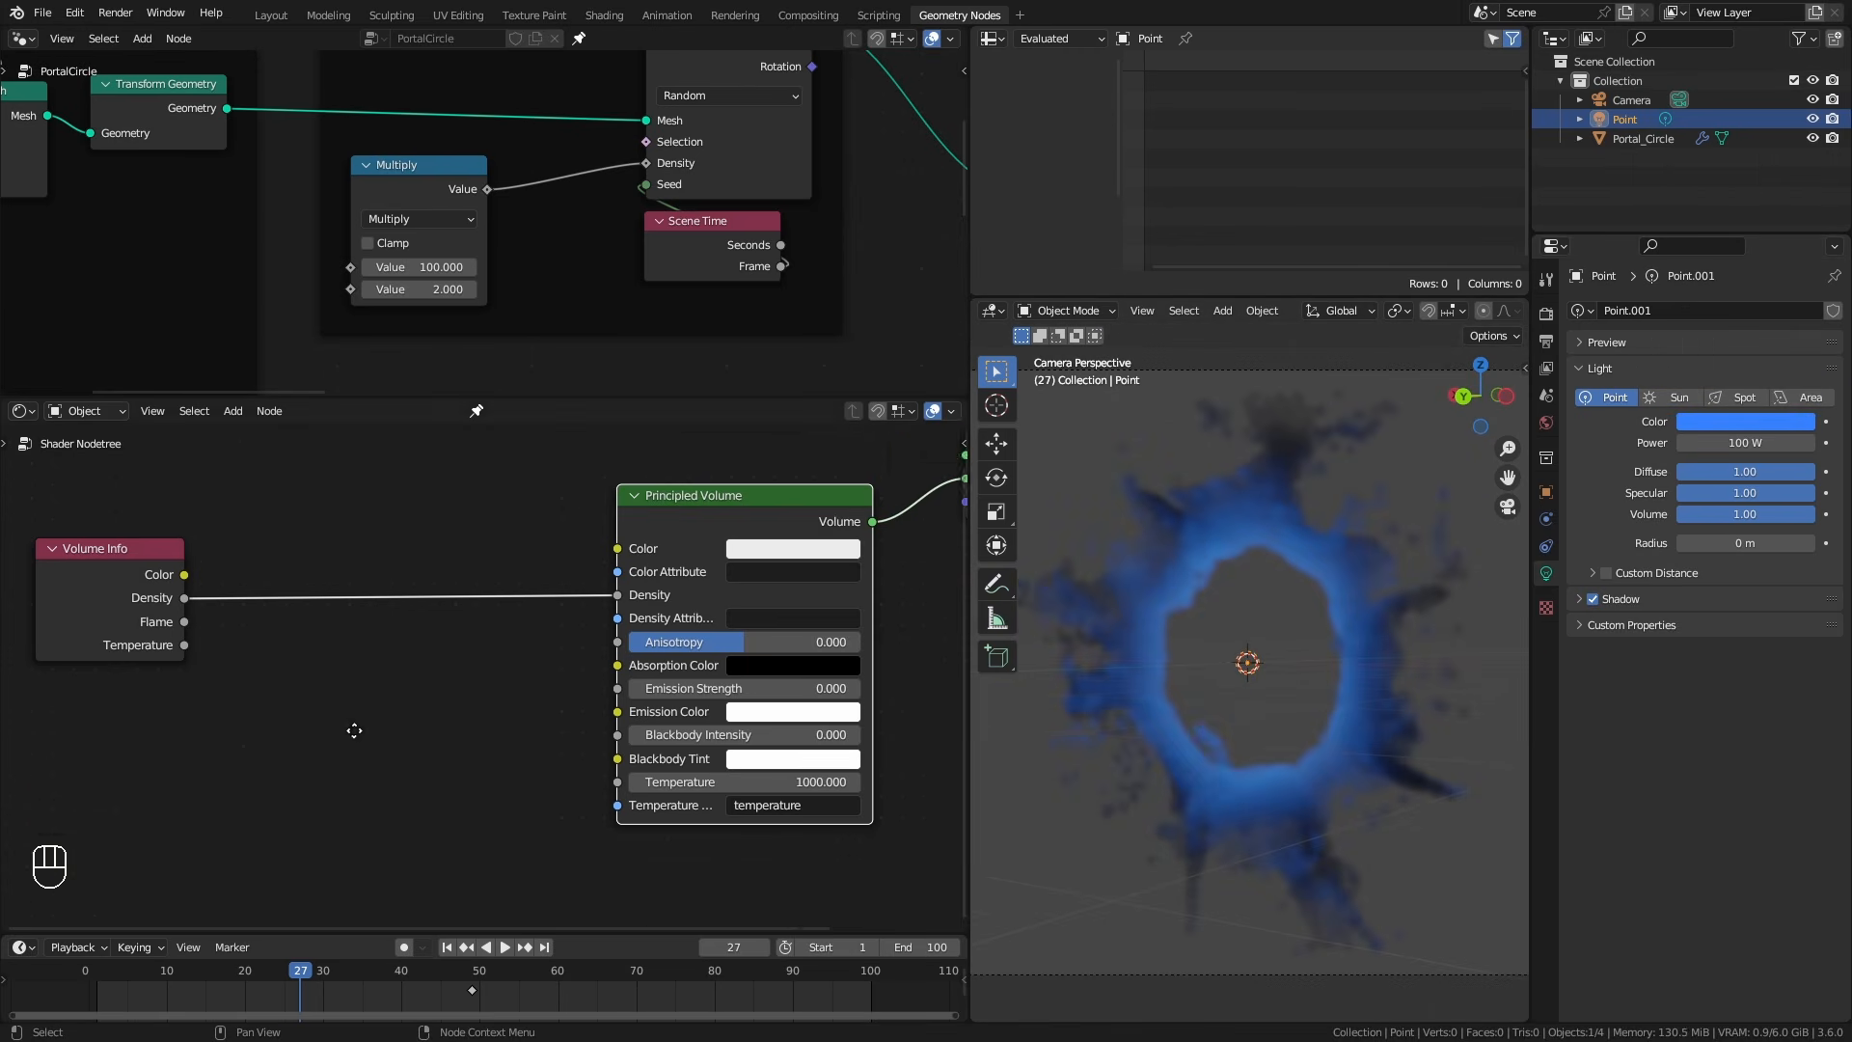
Insert a Math node set to Multiply on the density link between Volume Info and Principled Volume.
middle_click_drag(355, 731, 669, 674)
left_click_drag(408, 538, 35, 541)
middle_click_drag(694, 646, 757, 636)
key("shift+a")
key("q")
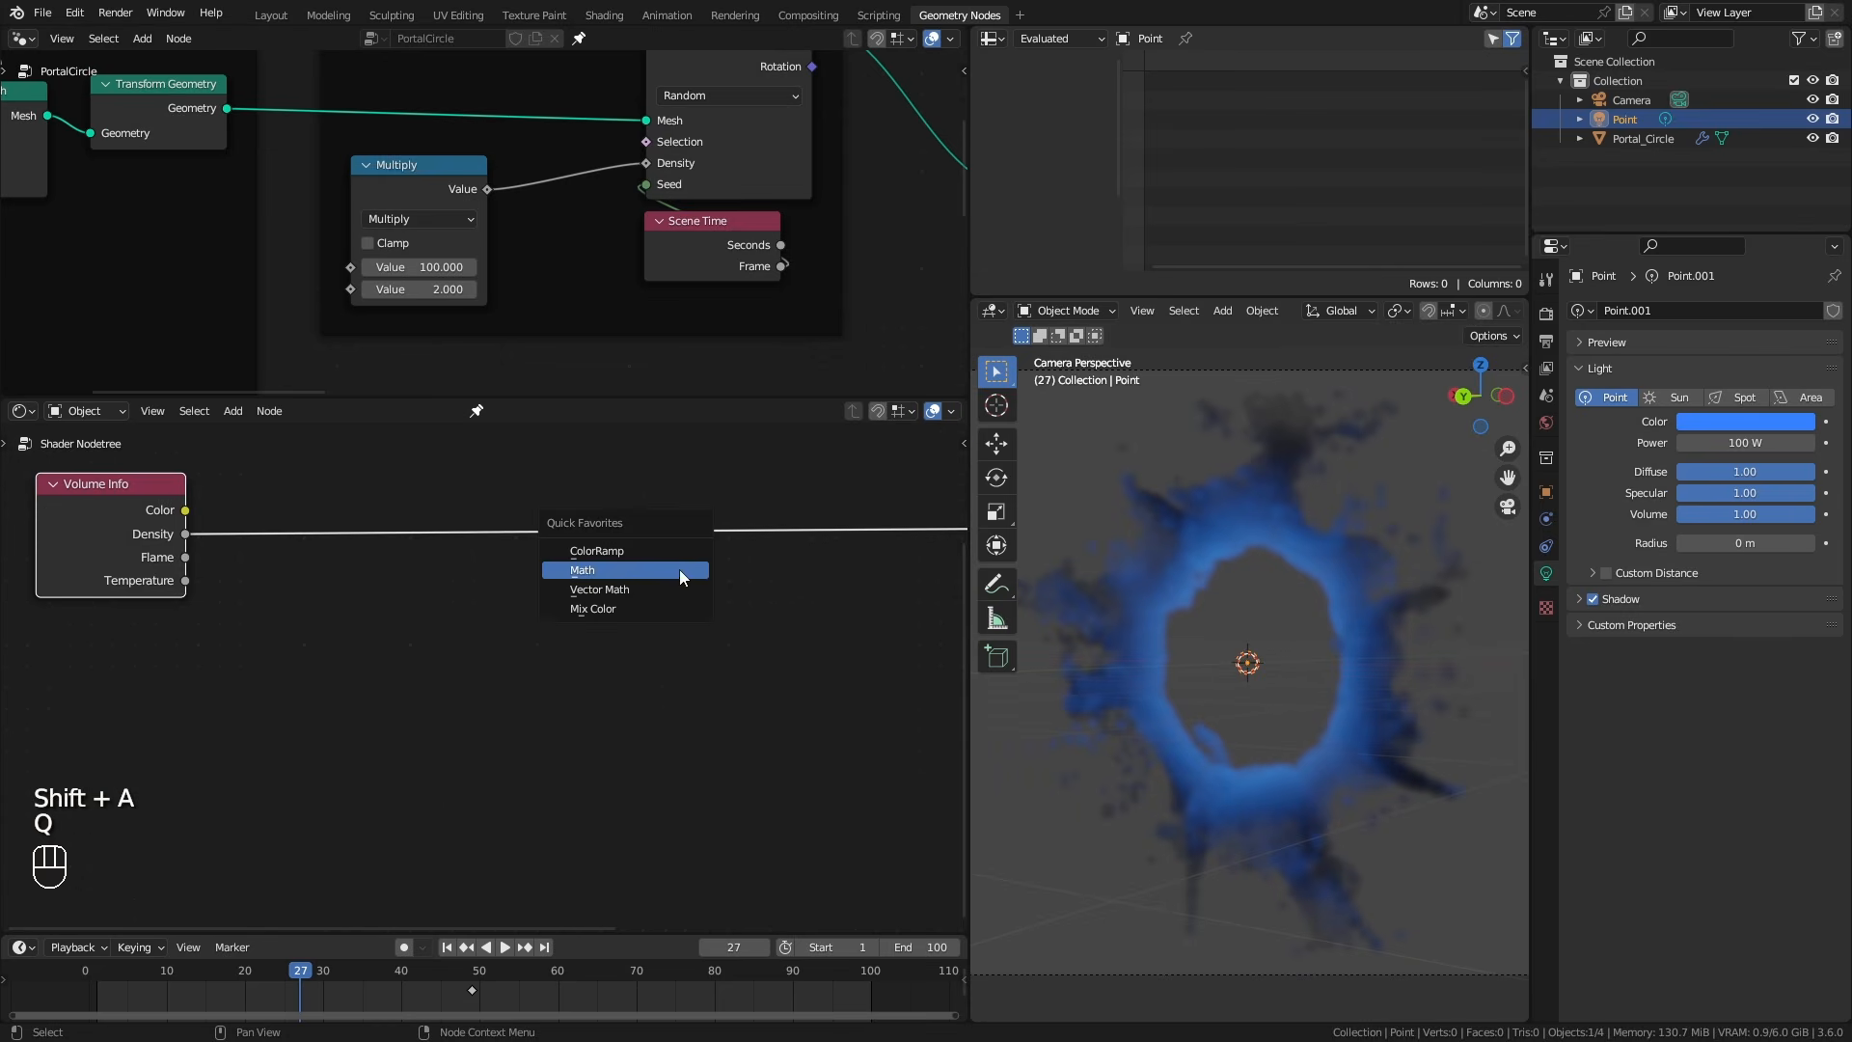
left_click(623, 572)
left_click(746, 522)
left_click(732, 521)
left_click(723, 625)
left_click(710, 484)
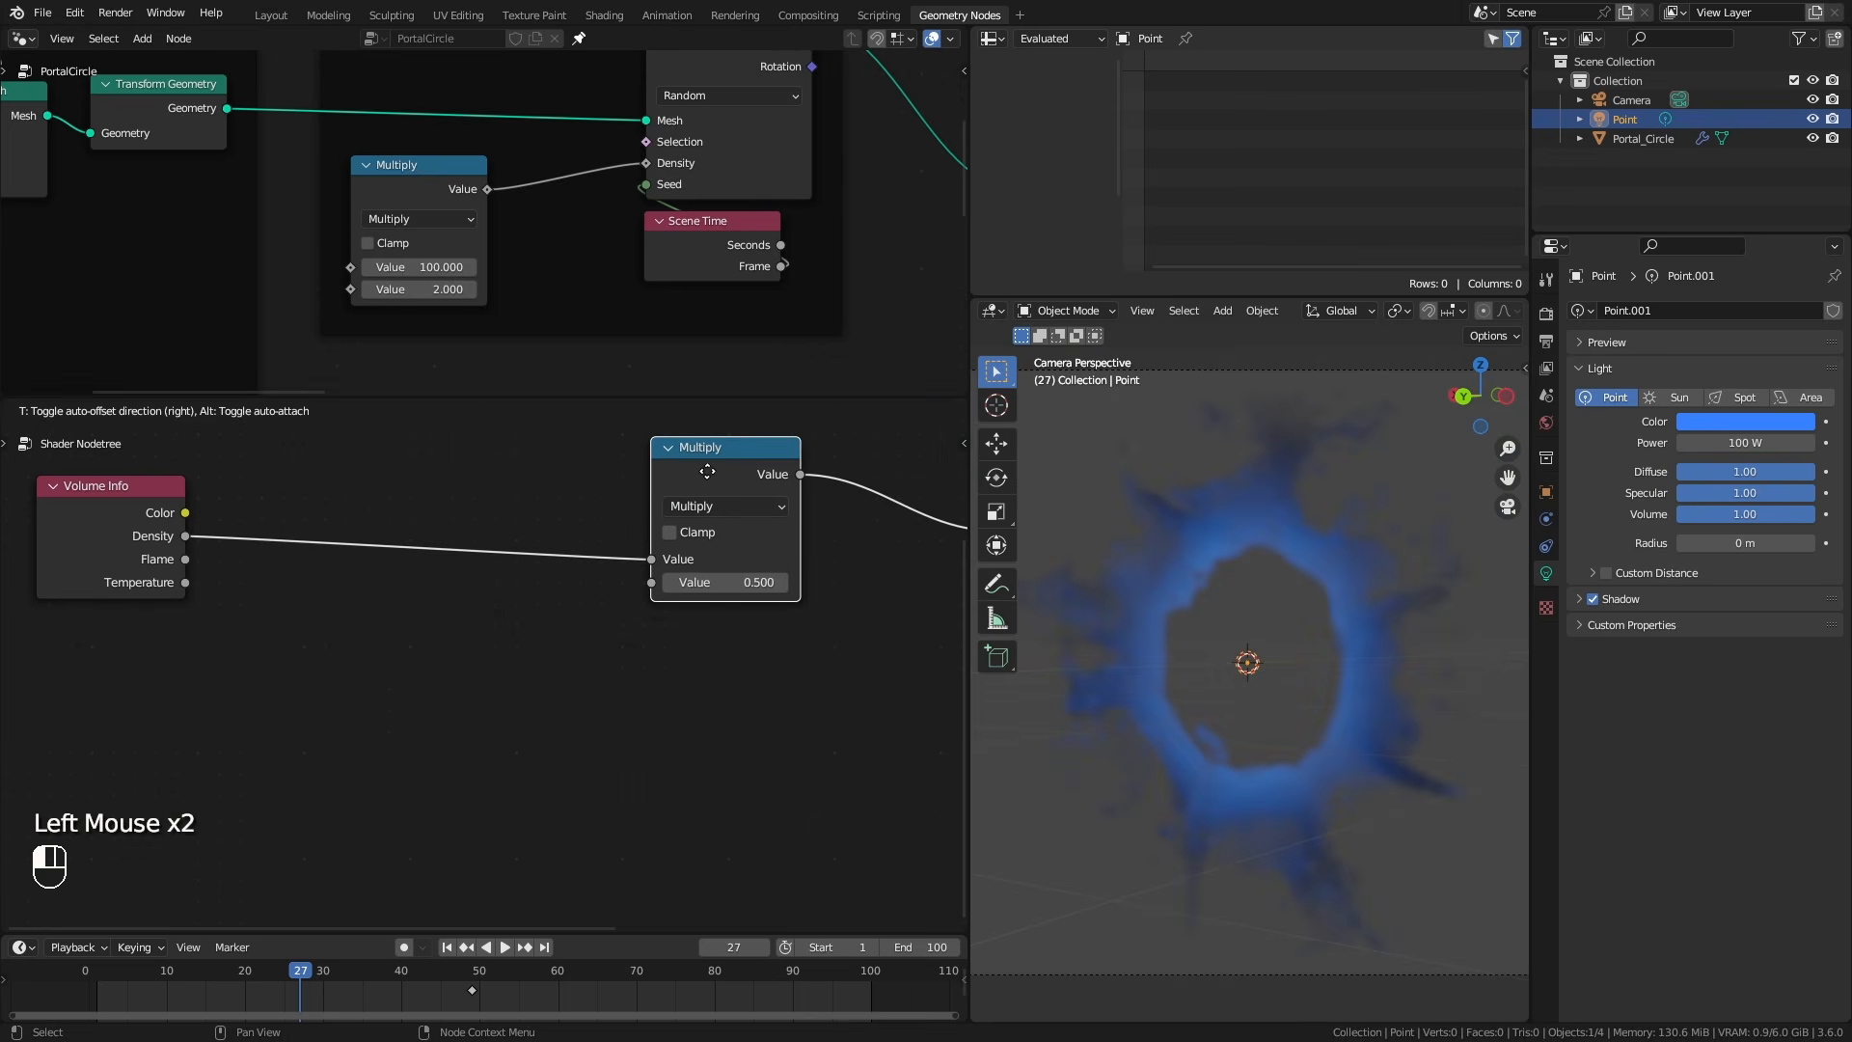
Add a Noise Texture with Mapping and Texture Coordinate nodes, and connect its Fac to the Multiply node's second value.
key("shift+a")
mouse_move(424, 736)
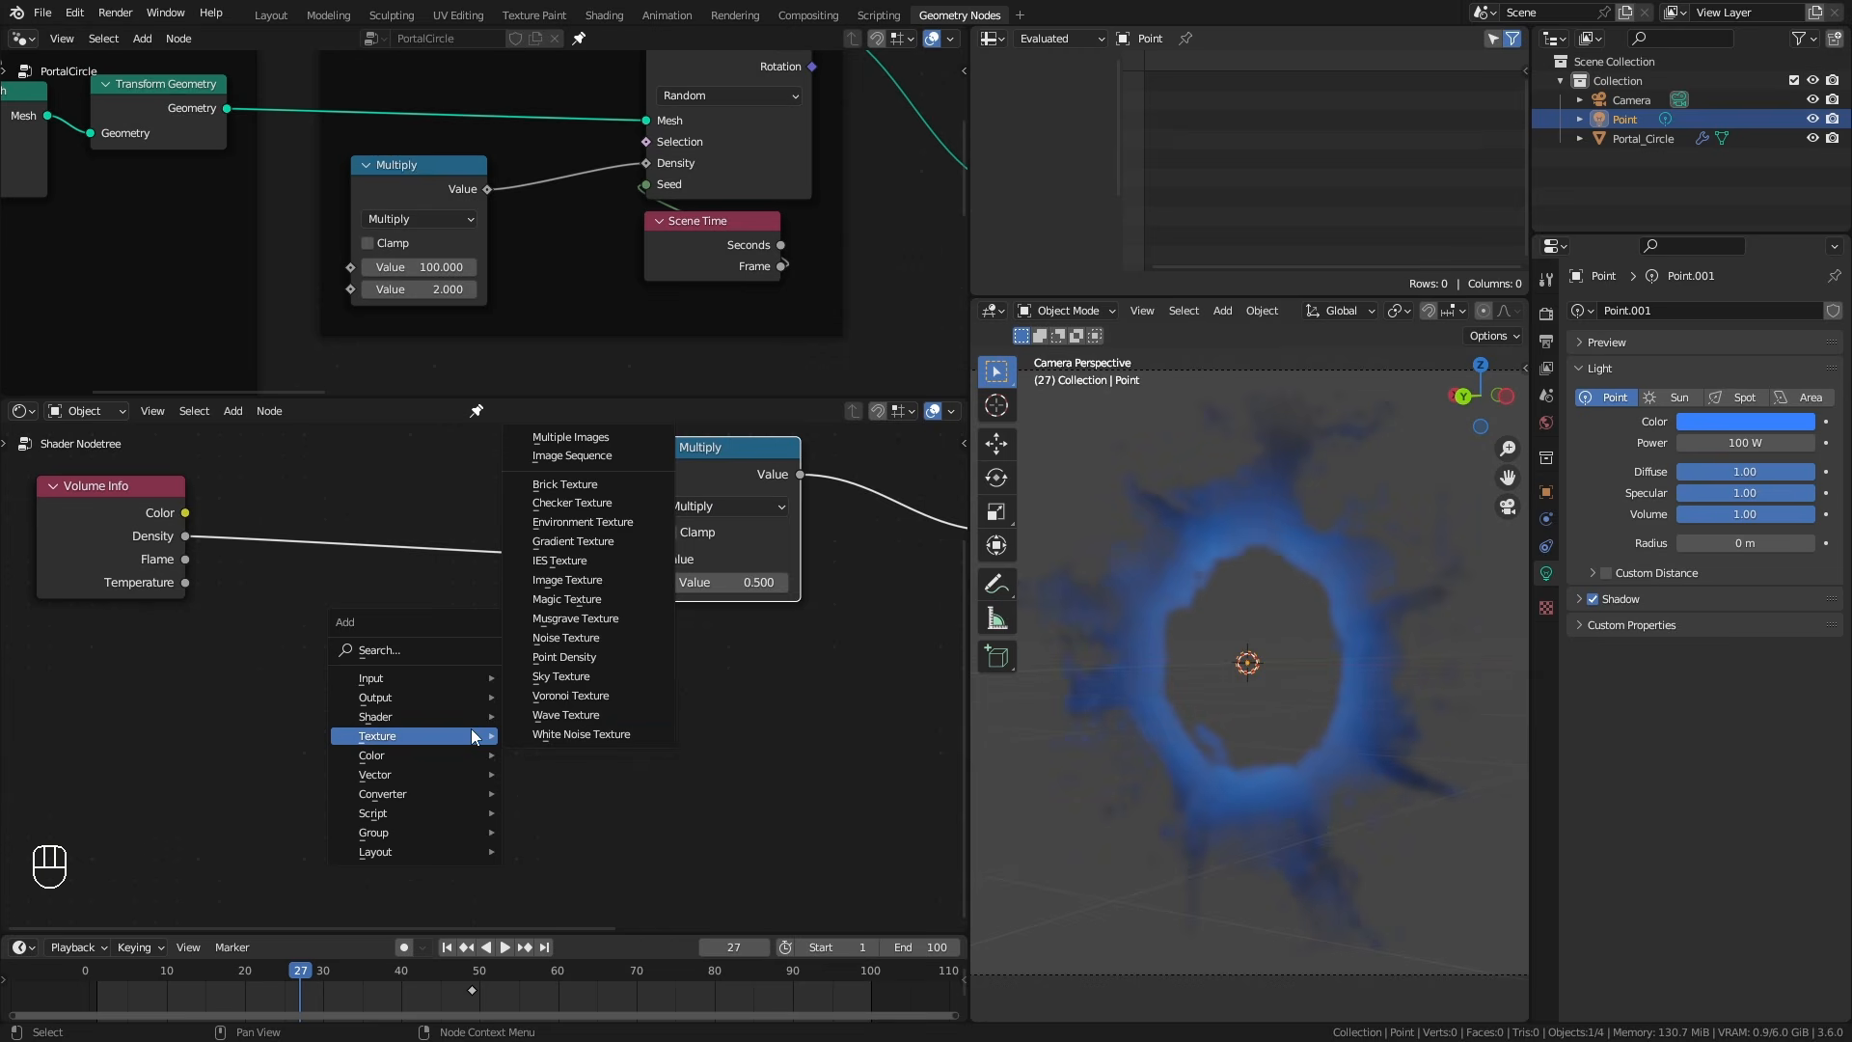
left_click(592, 640)
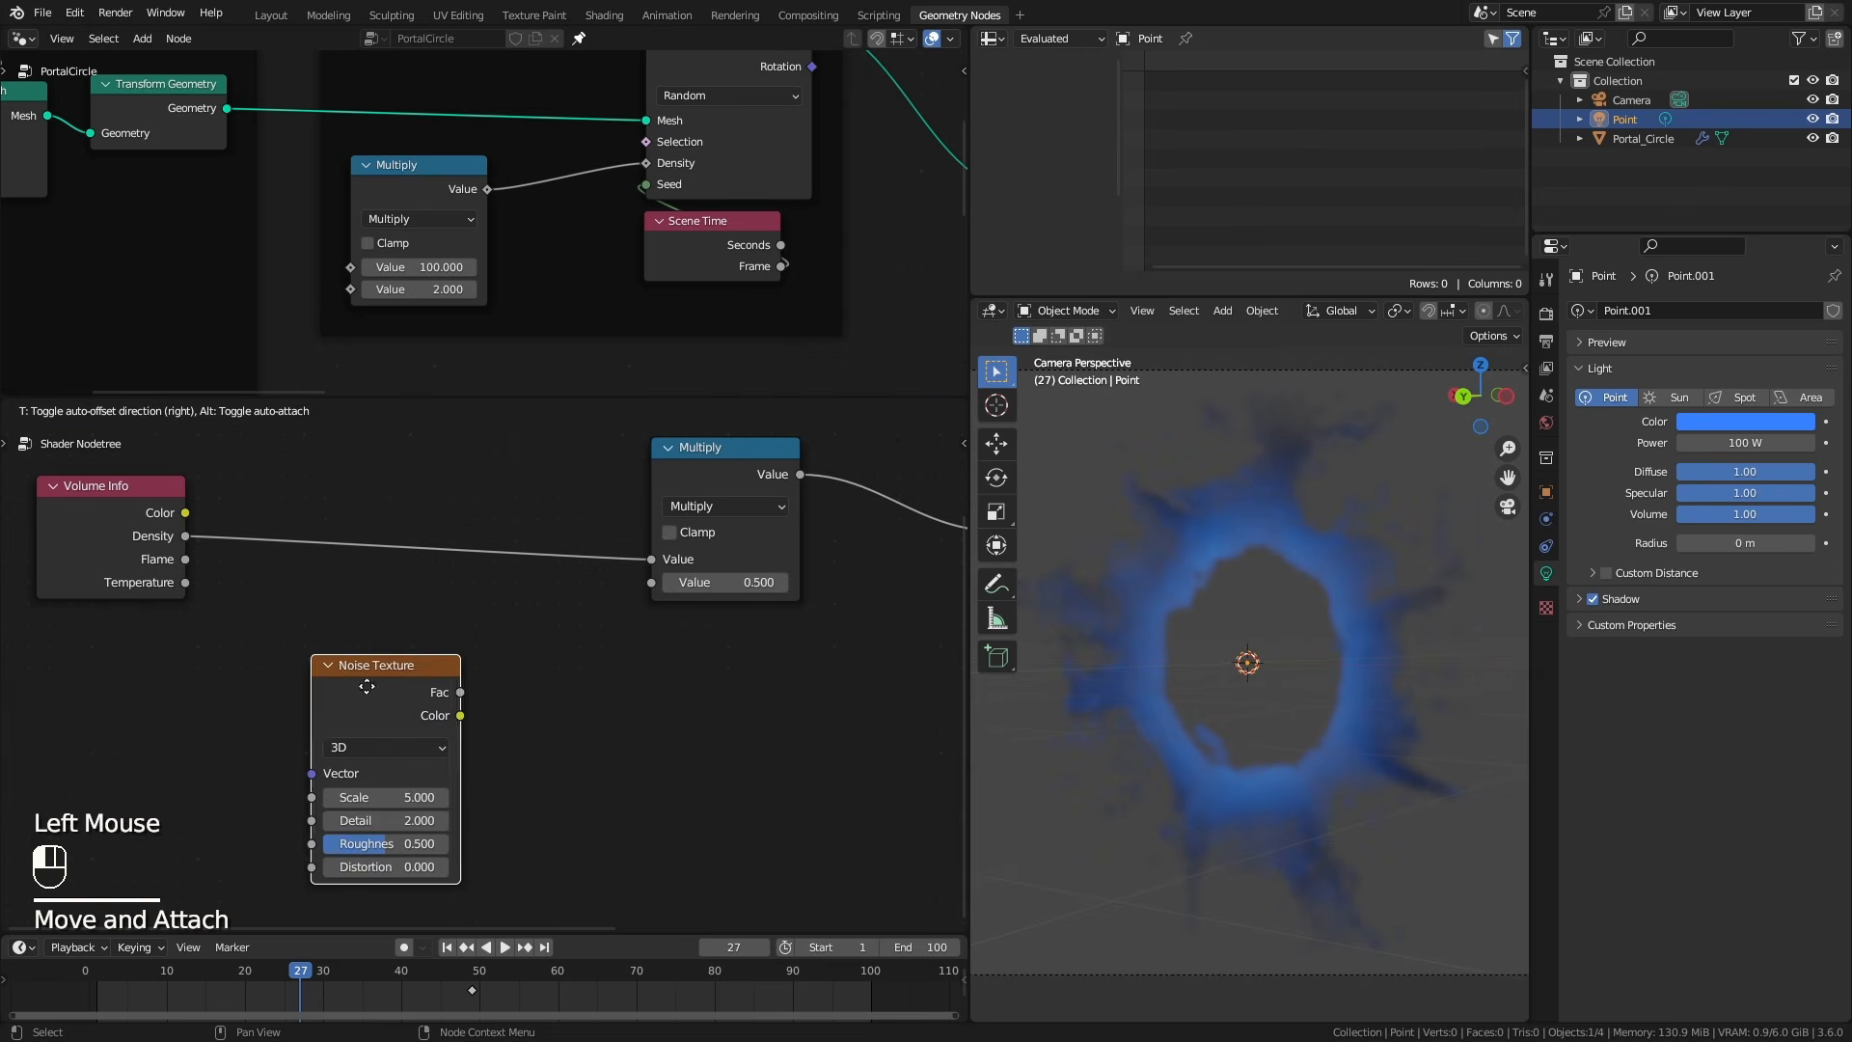
left_click(401, 702)
key("ctrl+t")
left_click_drag(357, 622, 698, 505)
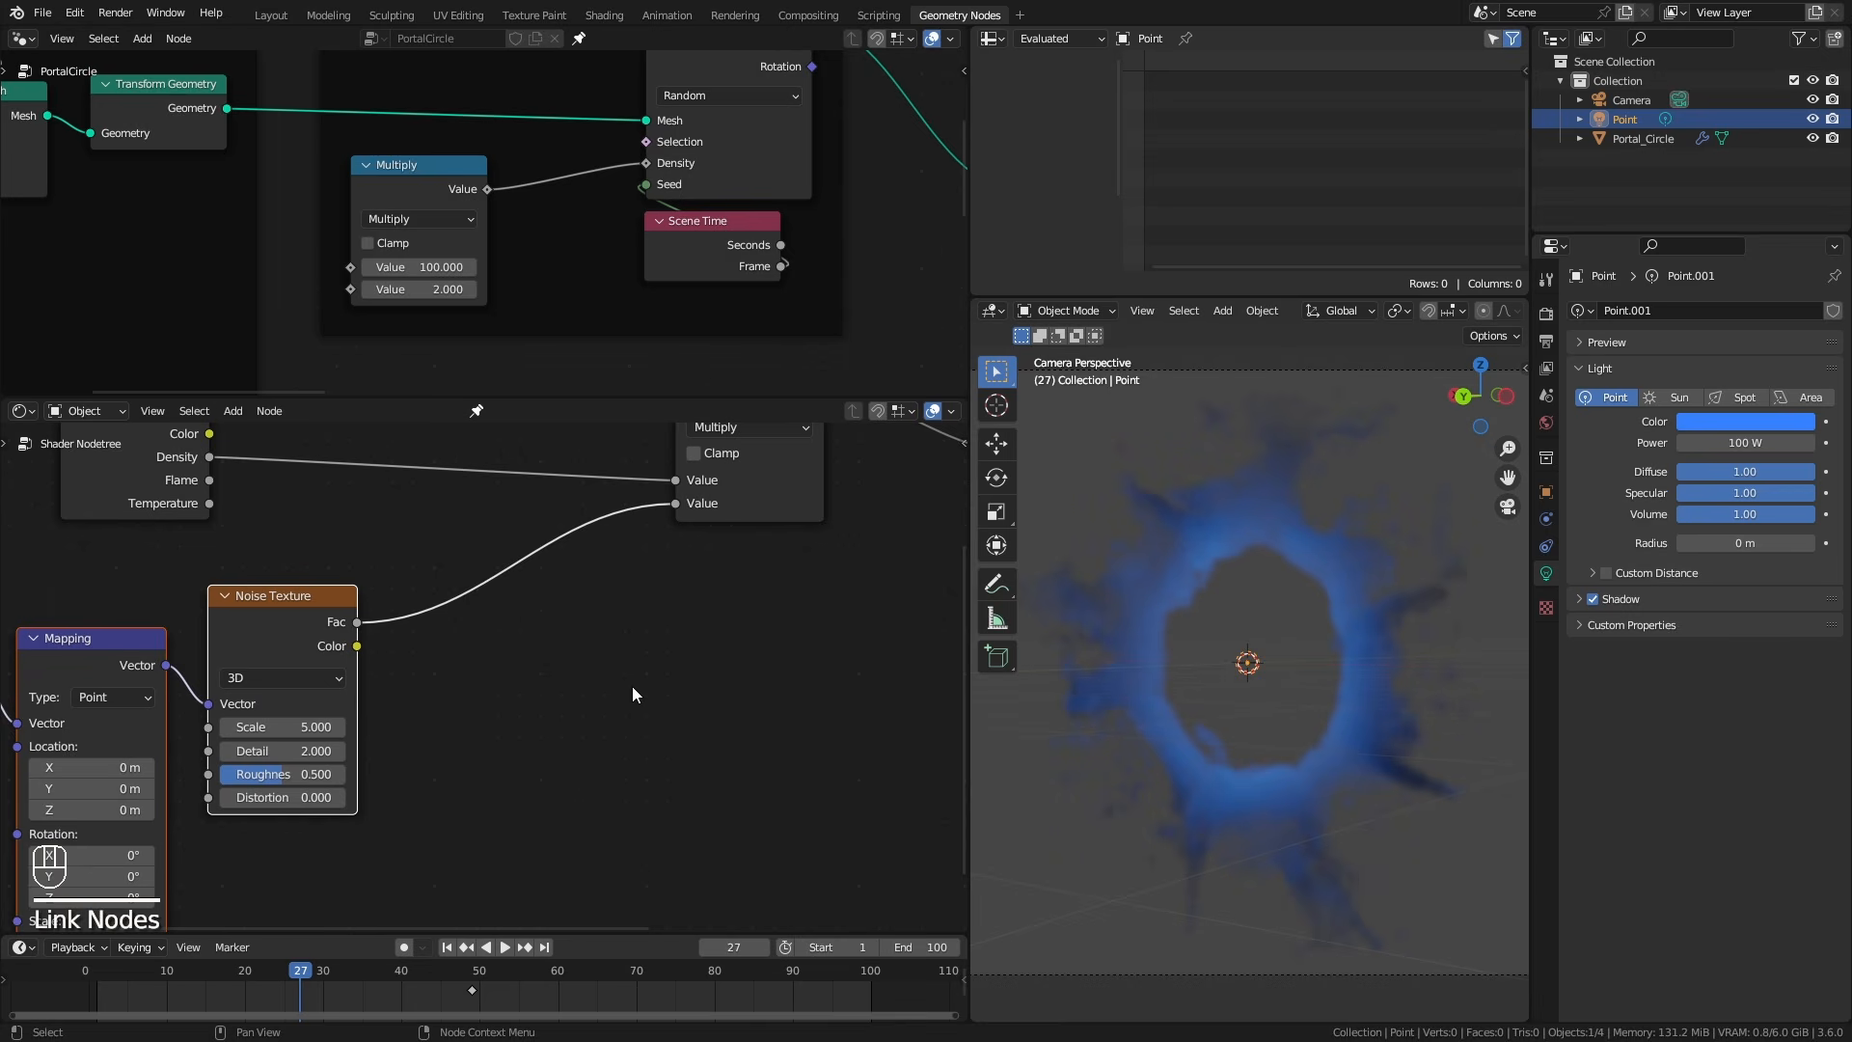
Insert a Color Ramp between the Noise Texture and Multiply nodes, and move its stops close together near the middle.
key("q")
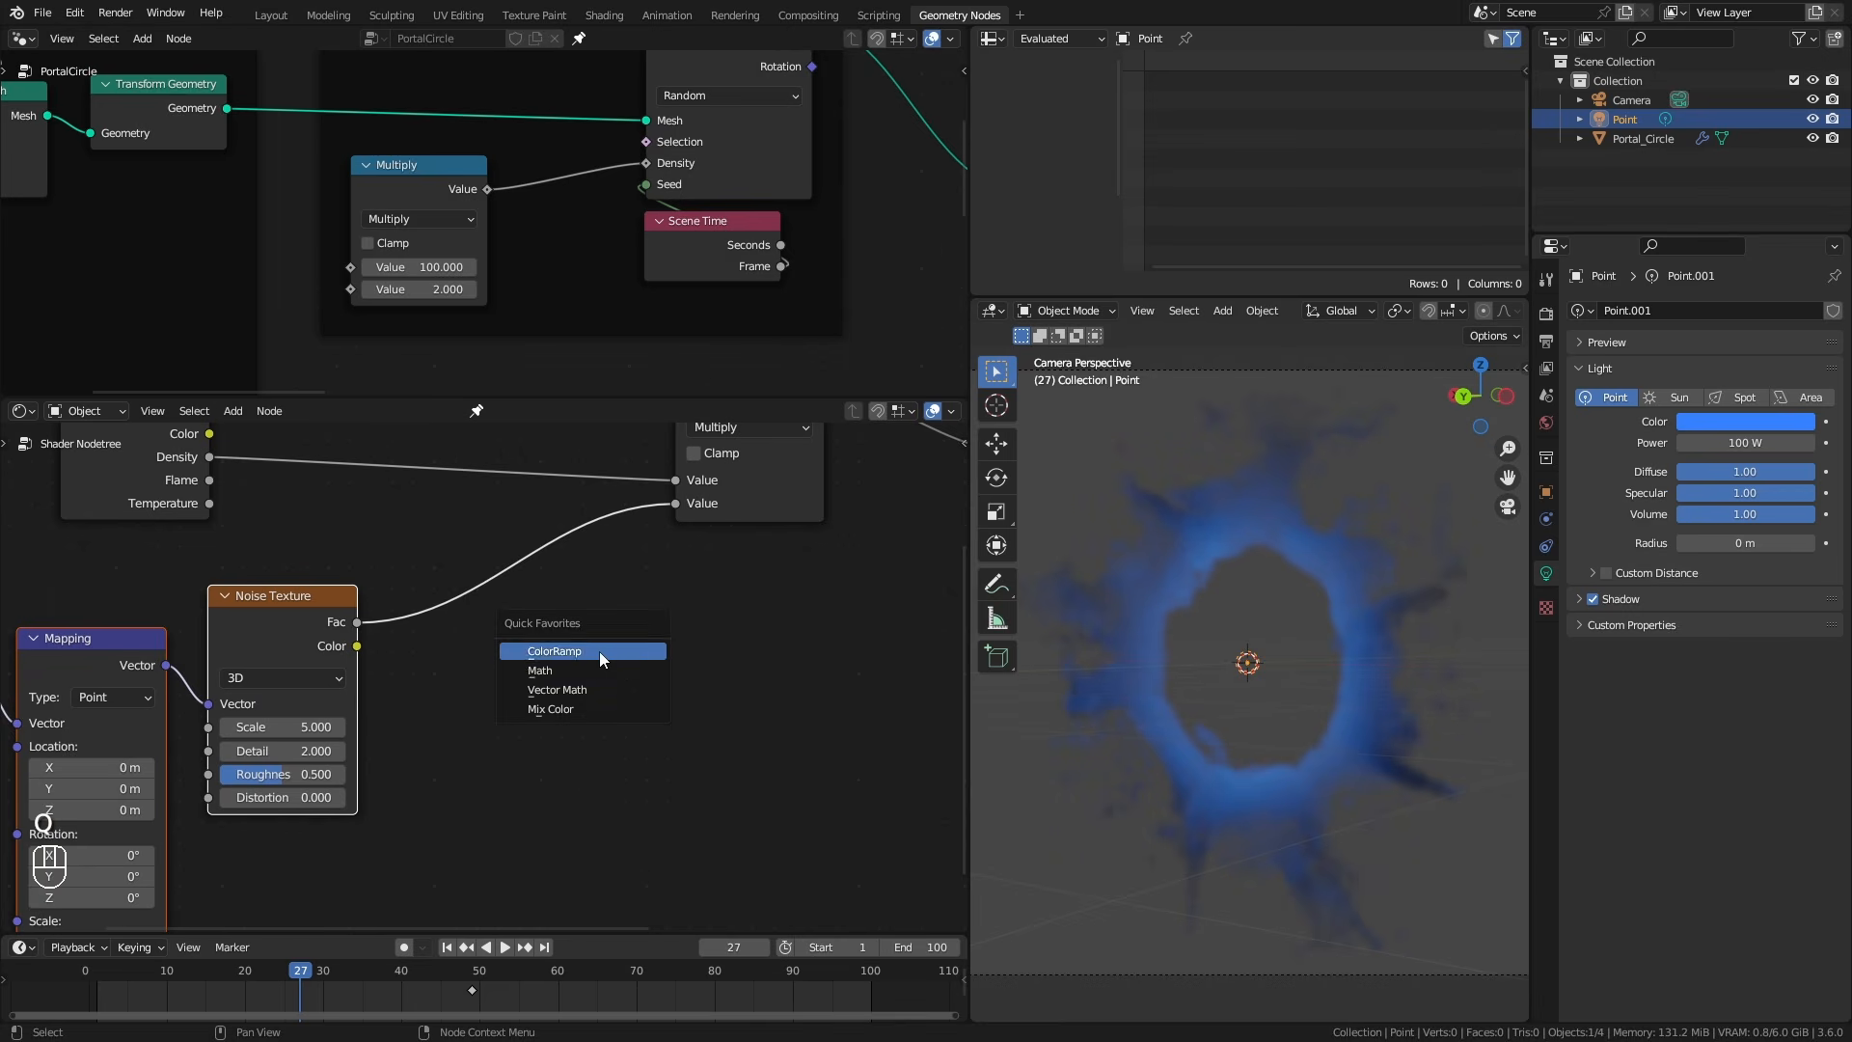
left_click(599, 651)
left_click(446, 555)
left_click_drag(466, 677, 567, 677)
left_click_drag(680, 678, 571, 677)
Tune the Noise Texture to scale 3.1, detail 2.6 and roughness 0.283, and feed its Mapping node with Object coordinates.
middle_click_drag(1383, 725, 1370, 725)
key("KP_0")
left_click_drag(279, 726, 297, 775)
middle_click_drag(298, 775, 439, 700)
middle_click_drag(439, 700, 434, 680, "ctrl")
left_click_drag(425, 698, 433, 698)
left_click_drag(423, 643, 433, 643)
middle_click_drag(447, 818, 644, 777)
left_click_drag(249, 613, 302, 604)
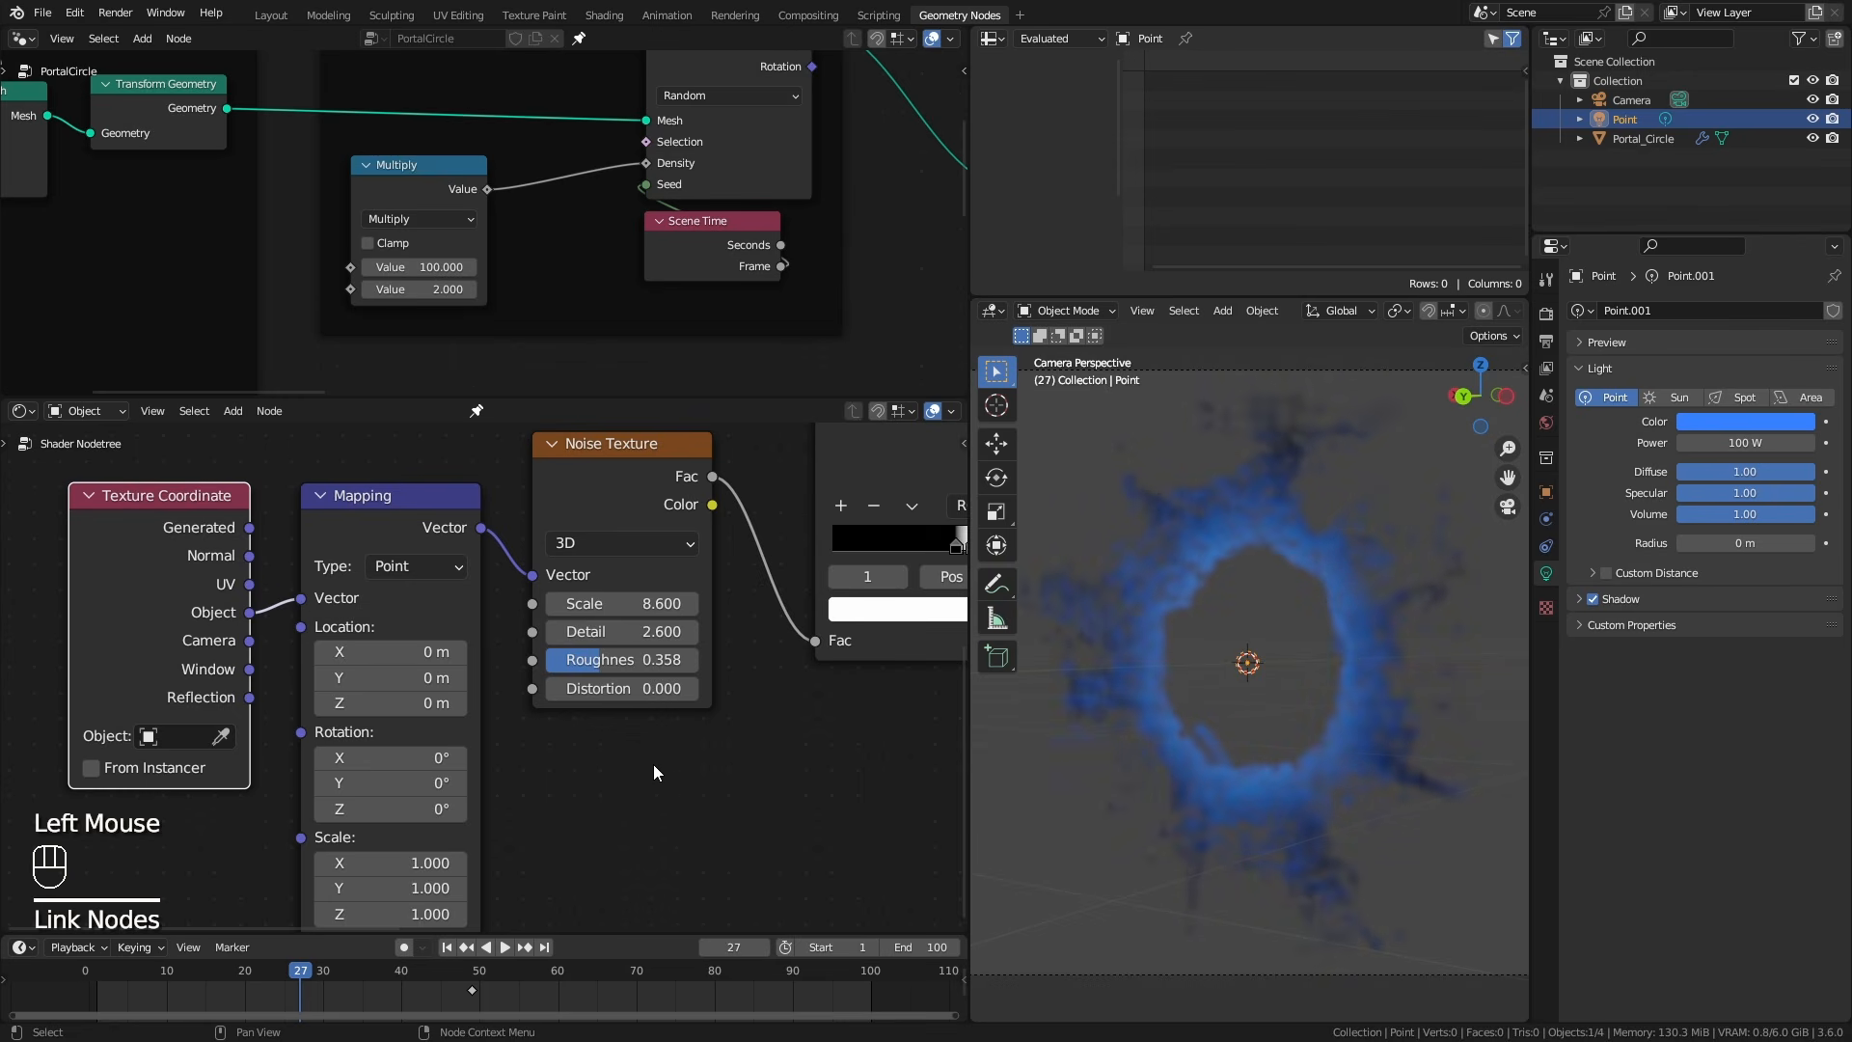
left_click_drag(656, 602, 635, 662)
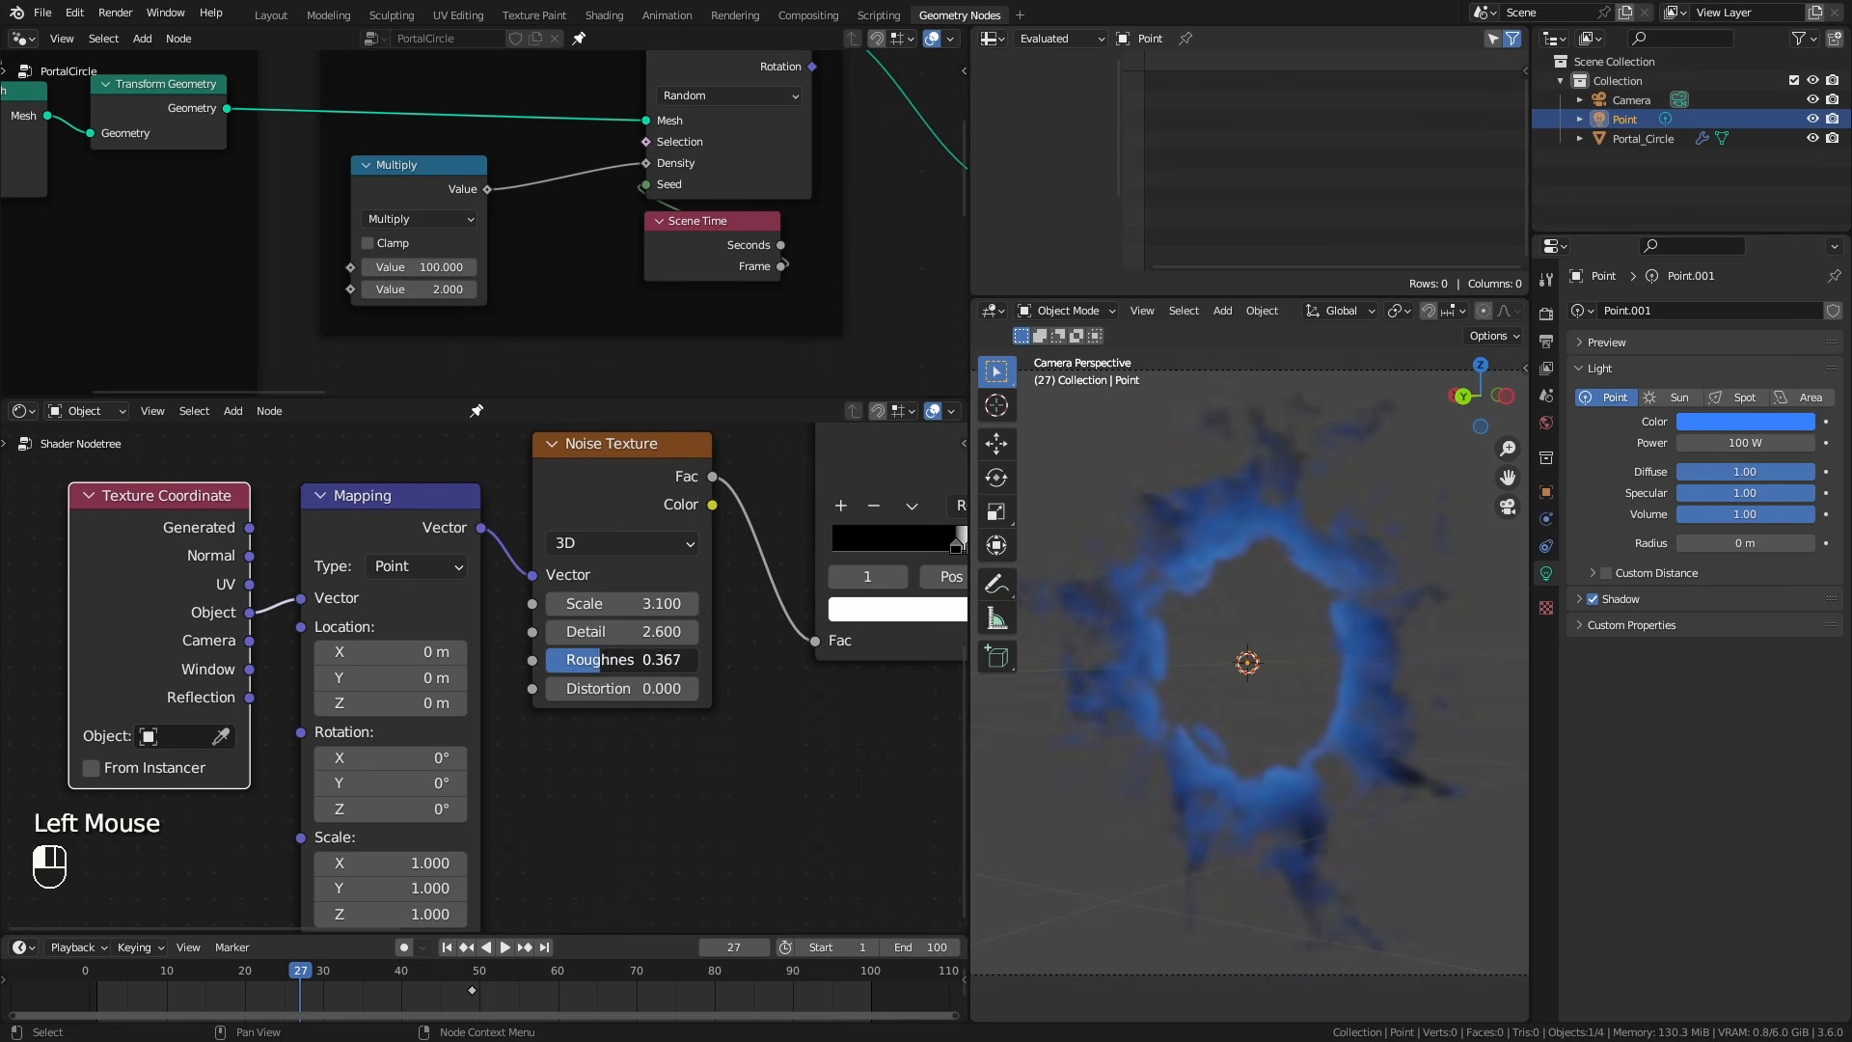
Set the Color Ramp's interpolation to Ease and spread its black and white stops apart for a softer transition.
scroll(605, 670, "up", 1)
middle_click_drag(605, 669, 297, 736)
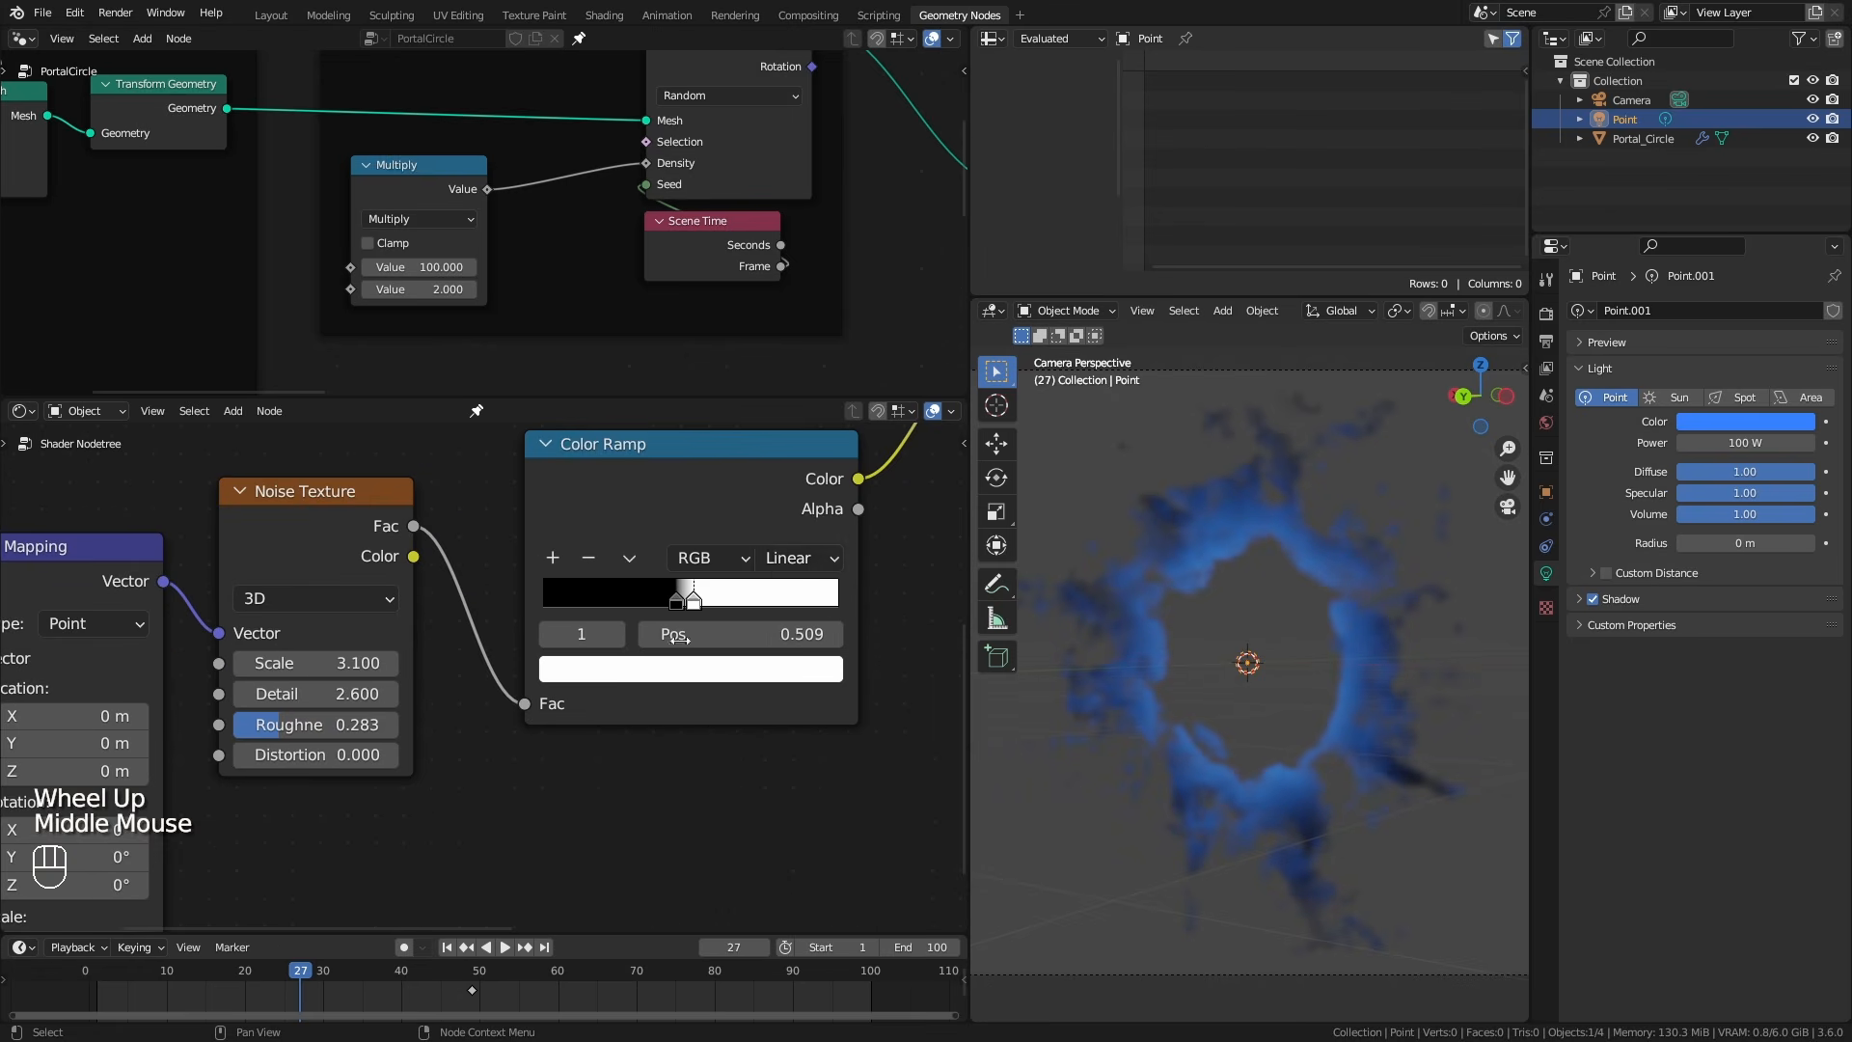
left_click(801, 558)
left_click(786, 686)
left_click_drag(694, 602, 578, 601)
Step forward frame by frame through the animation to examine how the noise affects the moving volume.
key("Right")
key("Right")
key("Right")
key("Right")
key("Right")
key("Right")
key("Right")
key("Right")
key("Right")
key("Right")
key("Right")
key("Right")
key("Right")
key("Right")
key("Right")
key("Right")
key("Right")
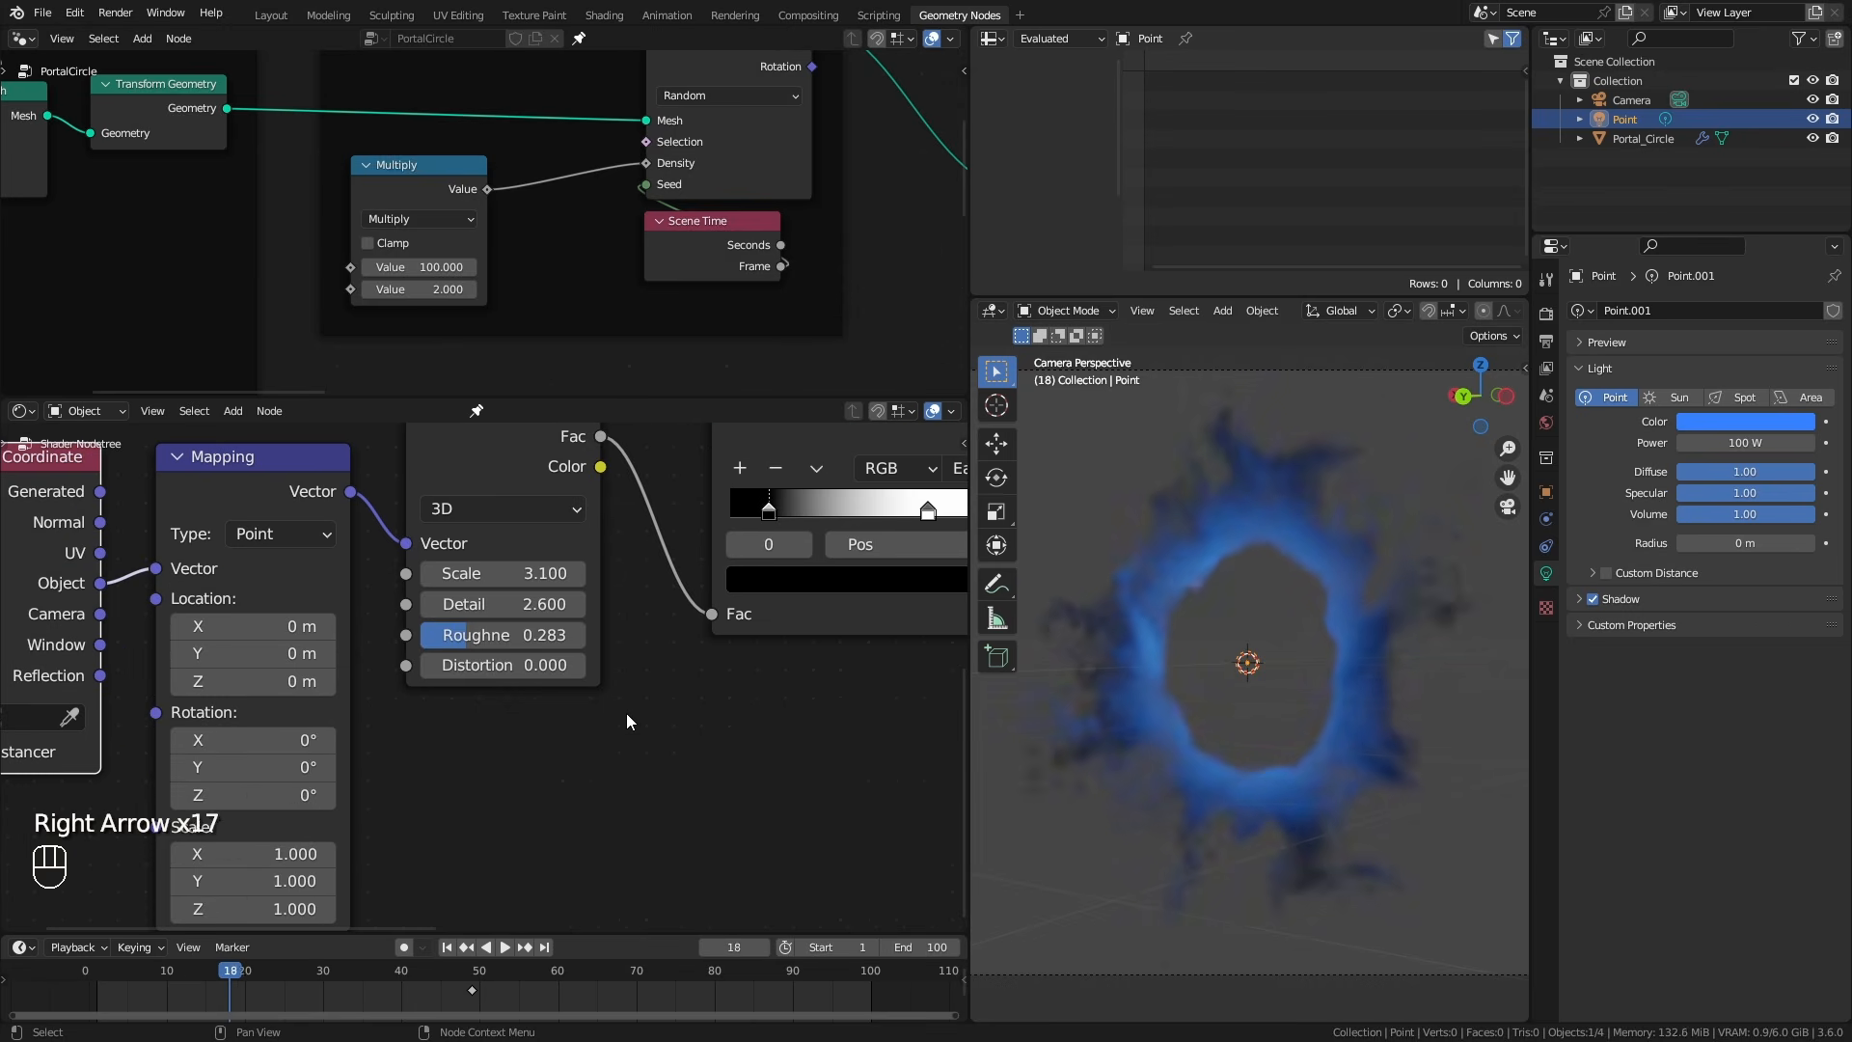
key("Right")
key("Right")
key("Right")
key("Right")
key("Right")
key("Right")
key("Right")
key("Right")
key("Right")
key("Right")
key("Right")
key("Right")
key("Right")
key("Right")
key("Right")
key("Right")
key("Right")
key("Right")
key("Right")
key("Right")
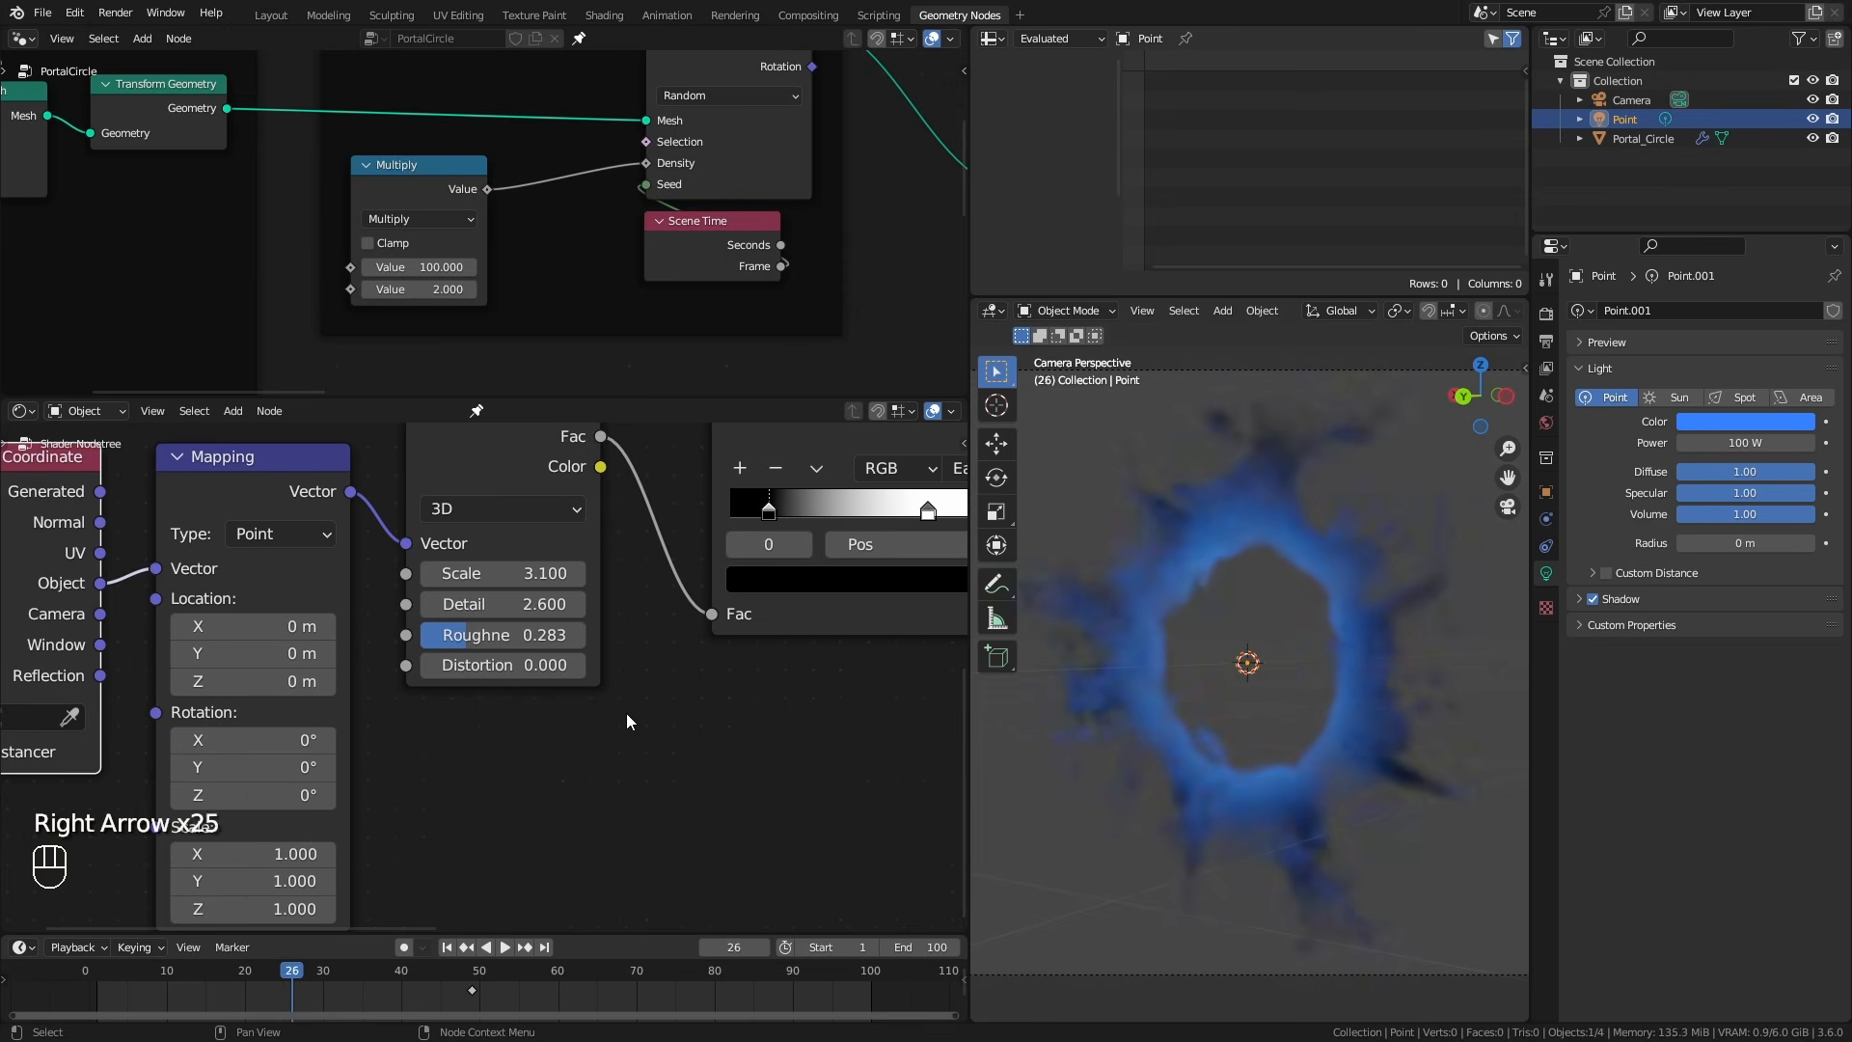
Space out the noise's input nodes, switch the Noise Texture to 4D, and drive its W value with #frame/100.
middle_click_drag(370, 786, 566, 804)
left_click_drag(62, 513, 397, 605)
left_click_drag(379, 507, 302, 507)
left_click(699, 524)
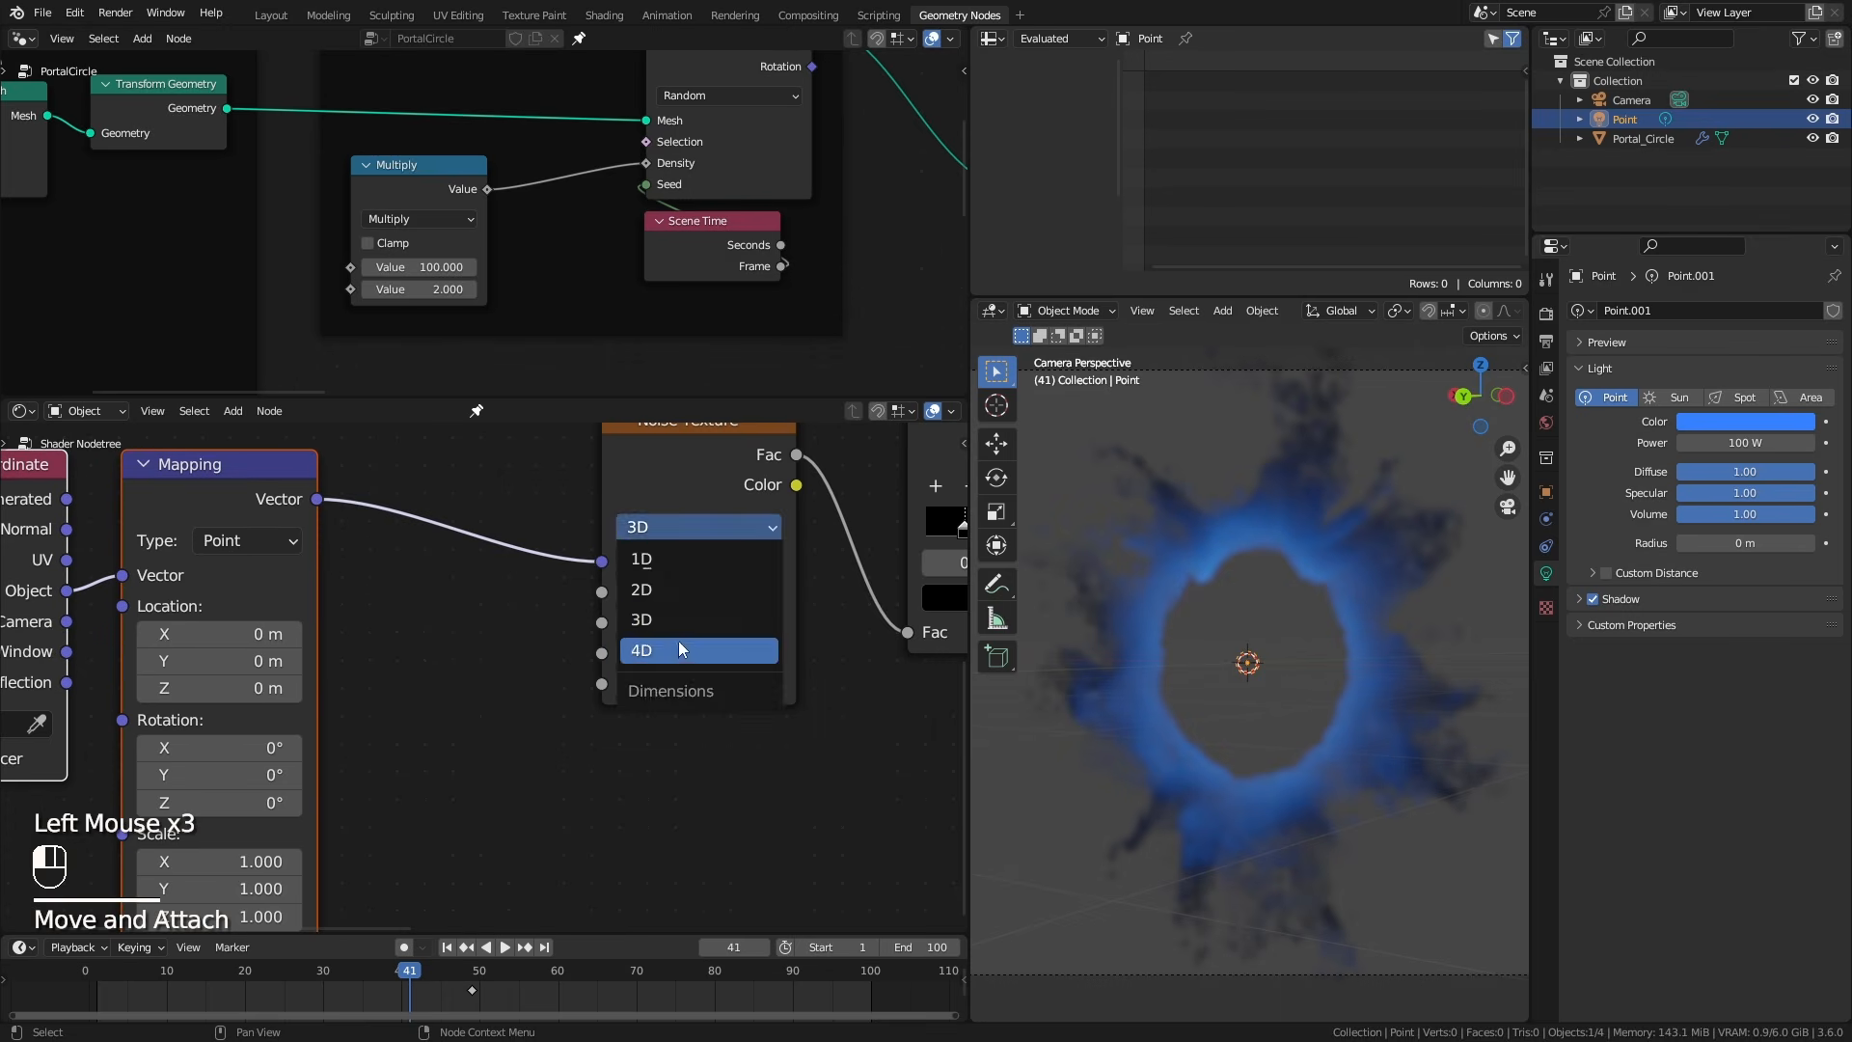
left_click(679, 640)
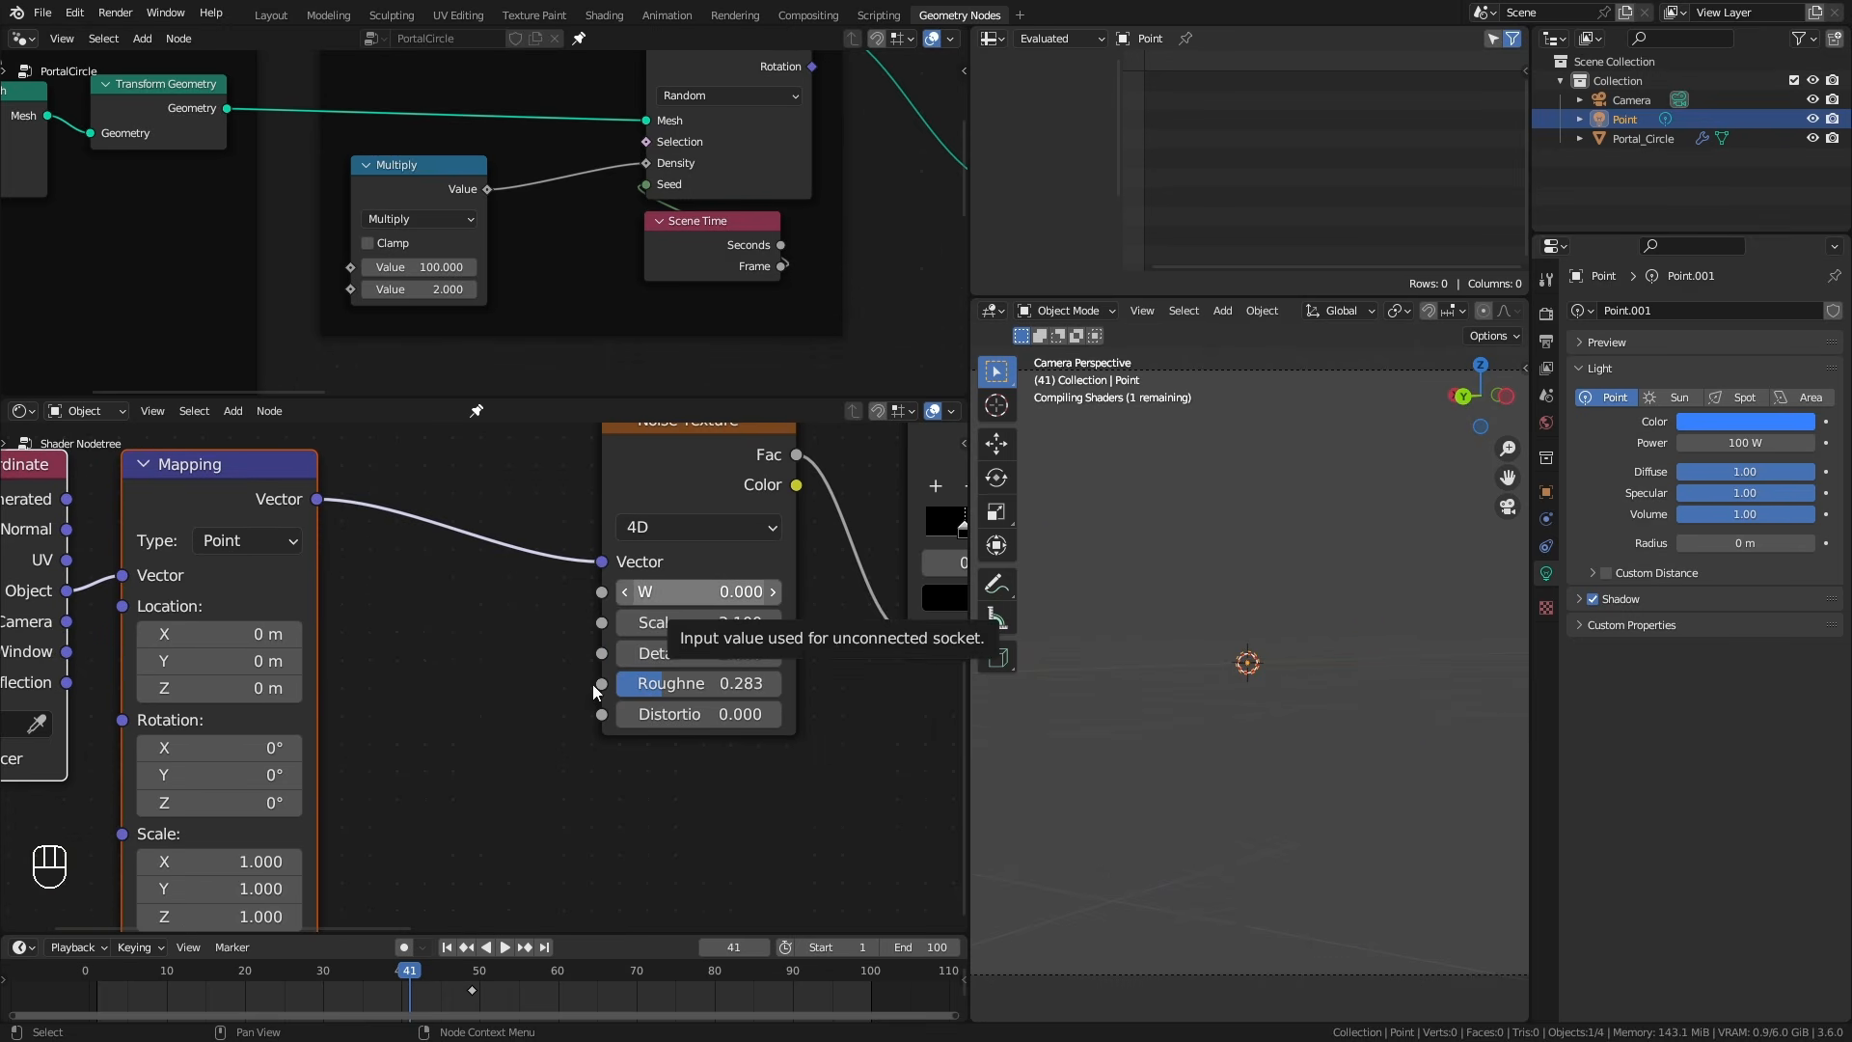
left_click(650, 592)
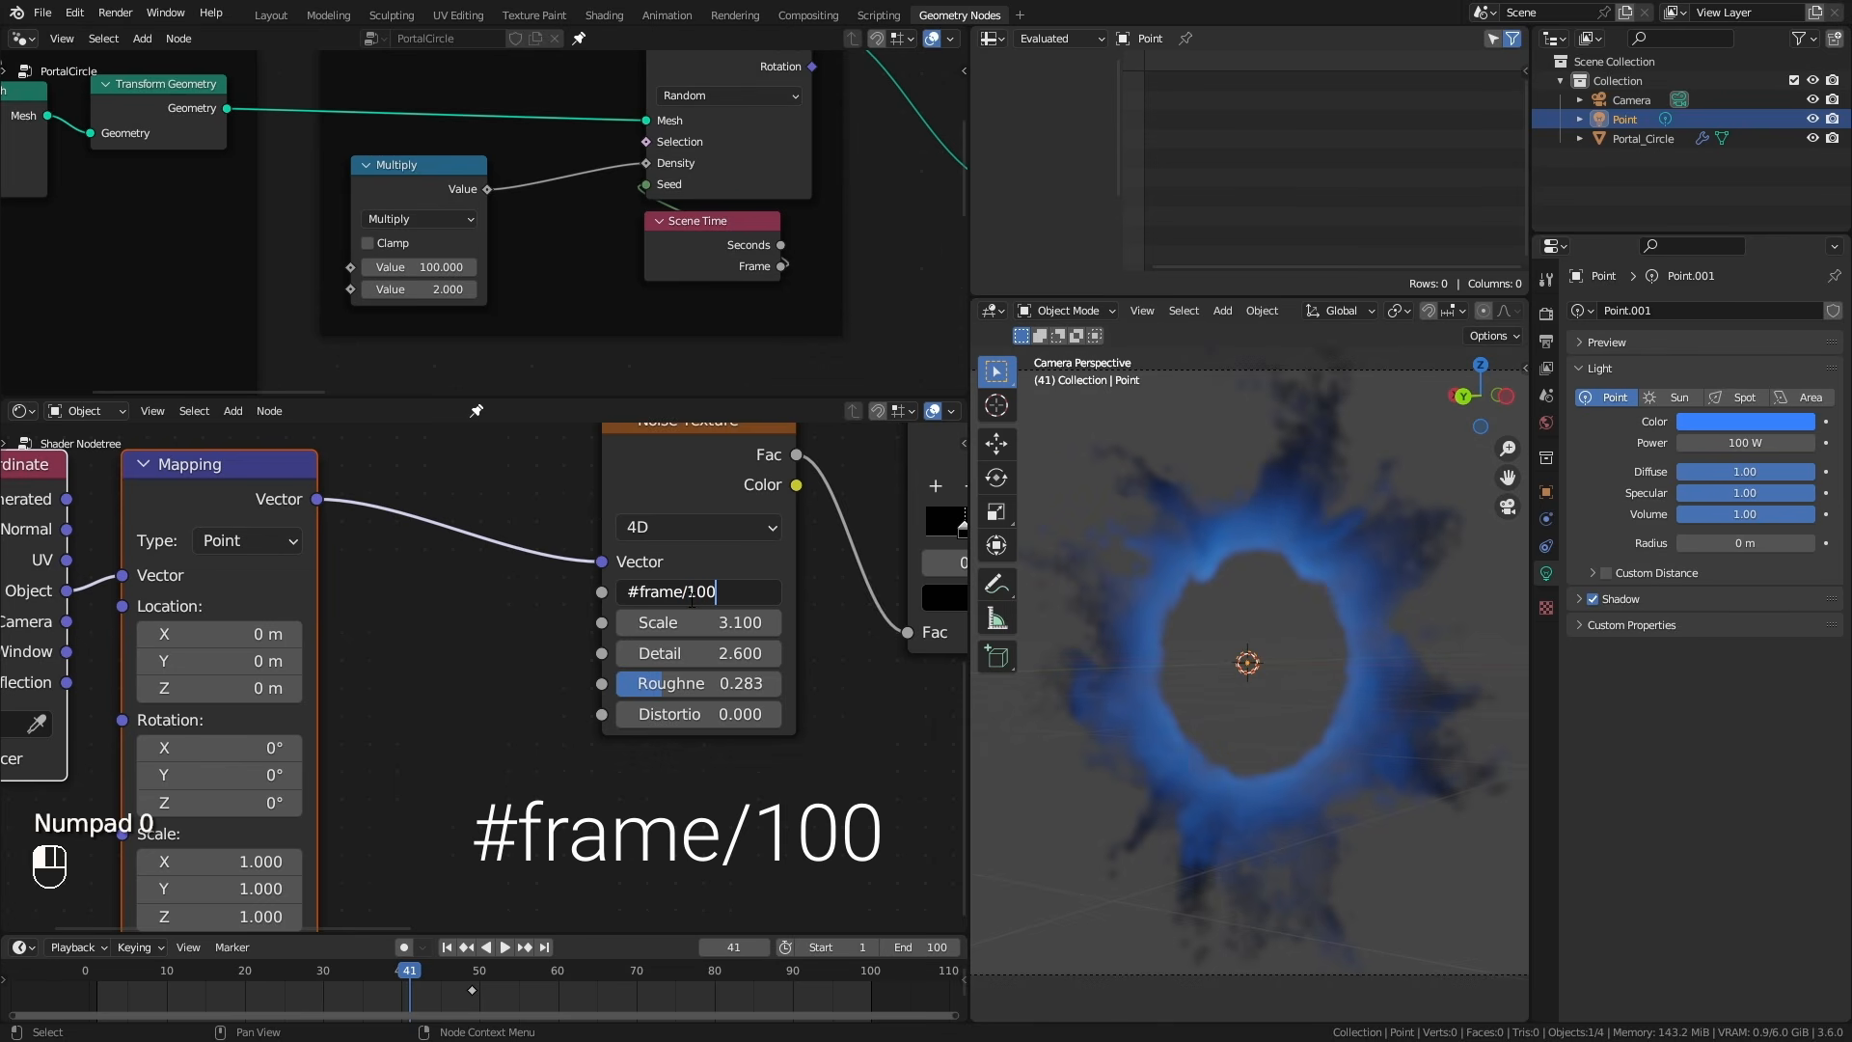
key("Return")
left_click_drag(101, 970, 421, 977)
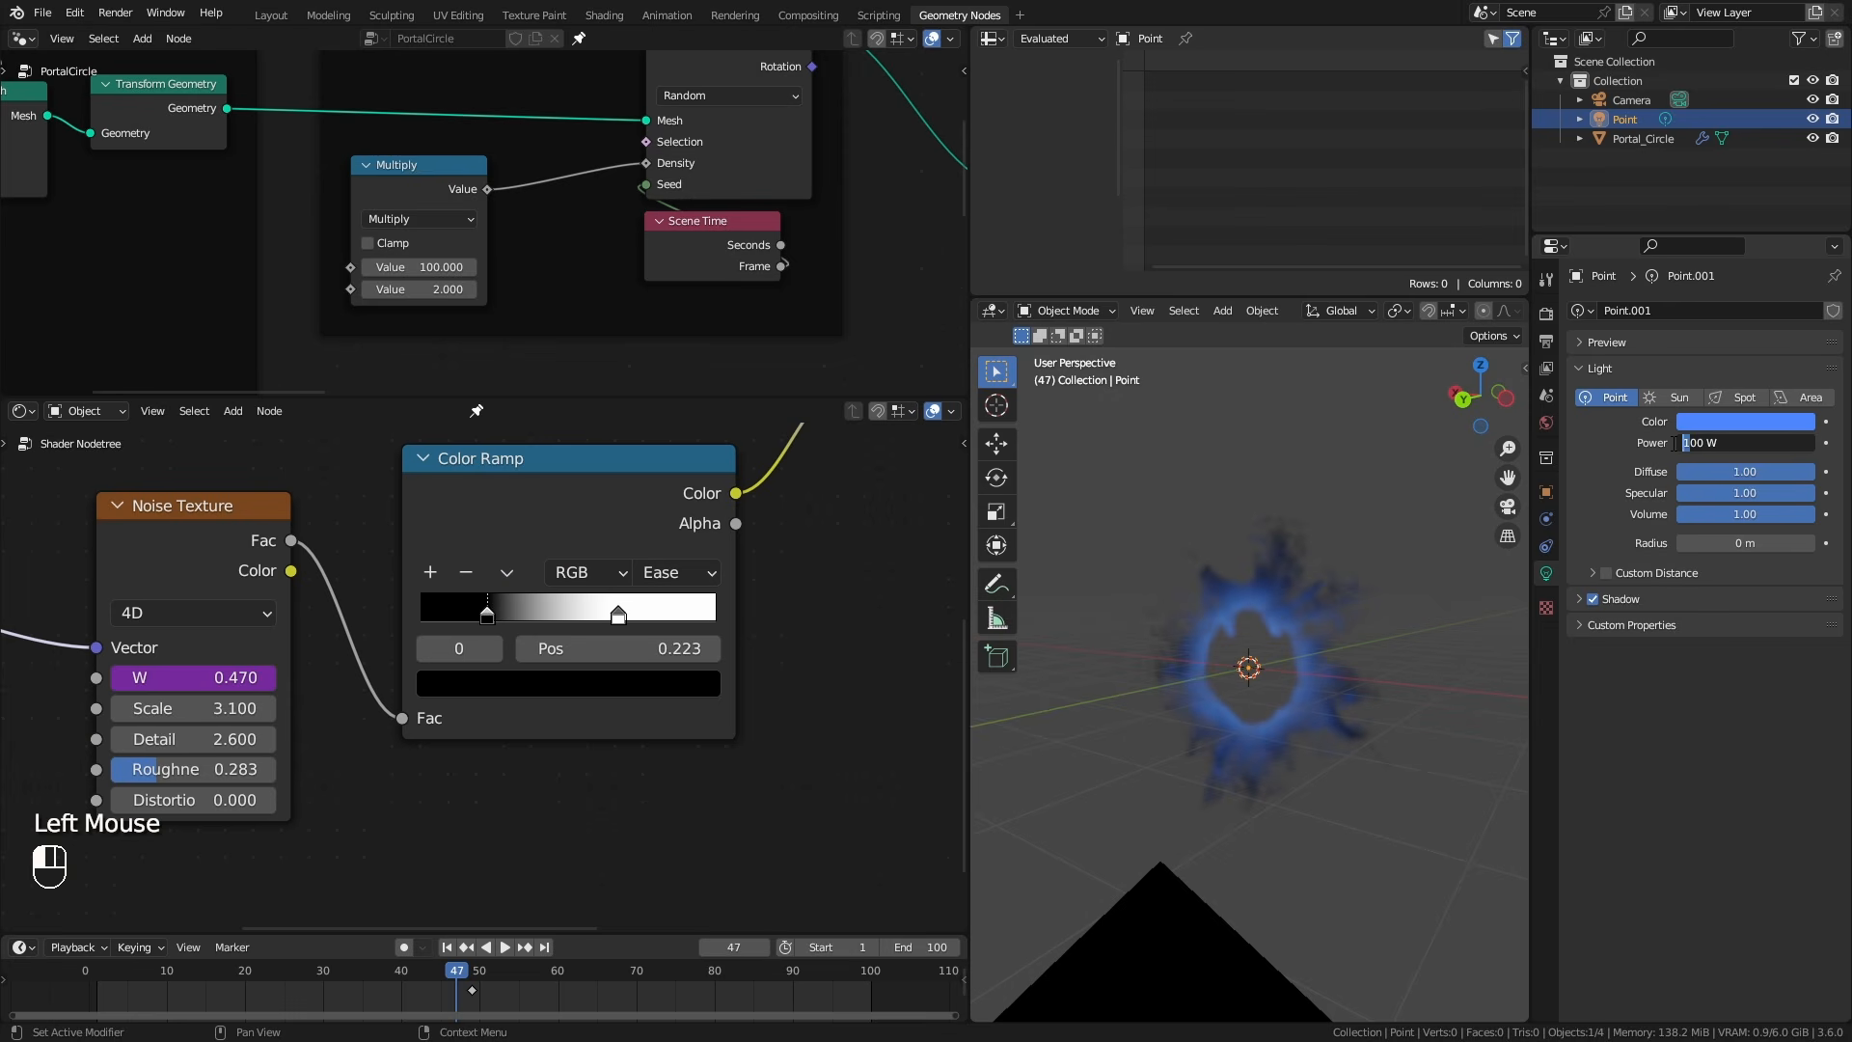
Set the point light's power to 500 W and enable a custom distance of 2.1 m.
left_click(1596, 697)
key("KP_0")
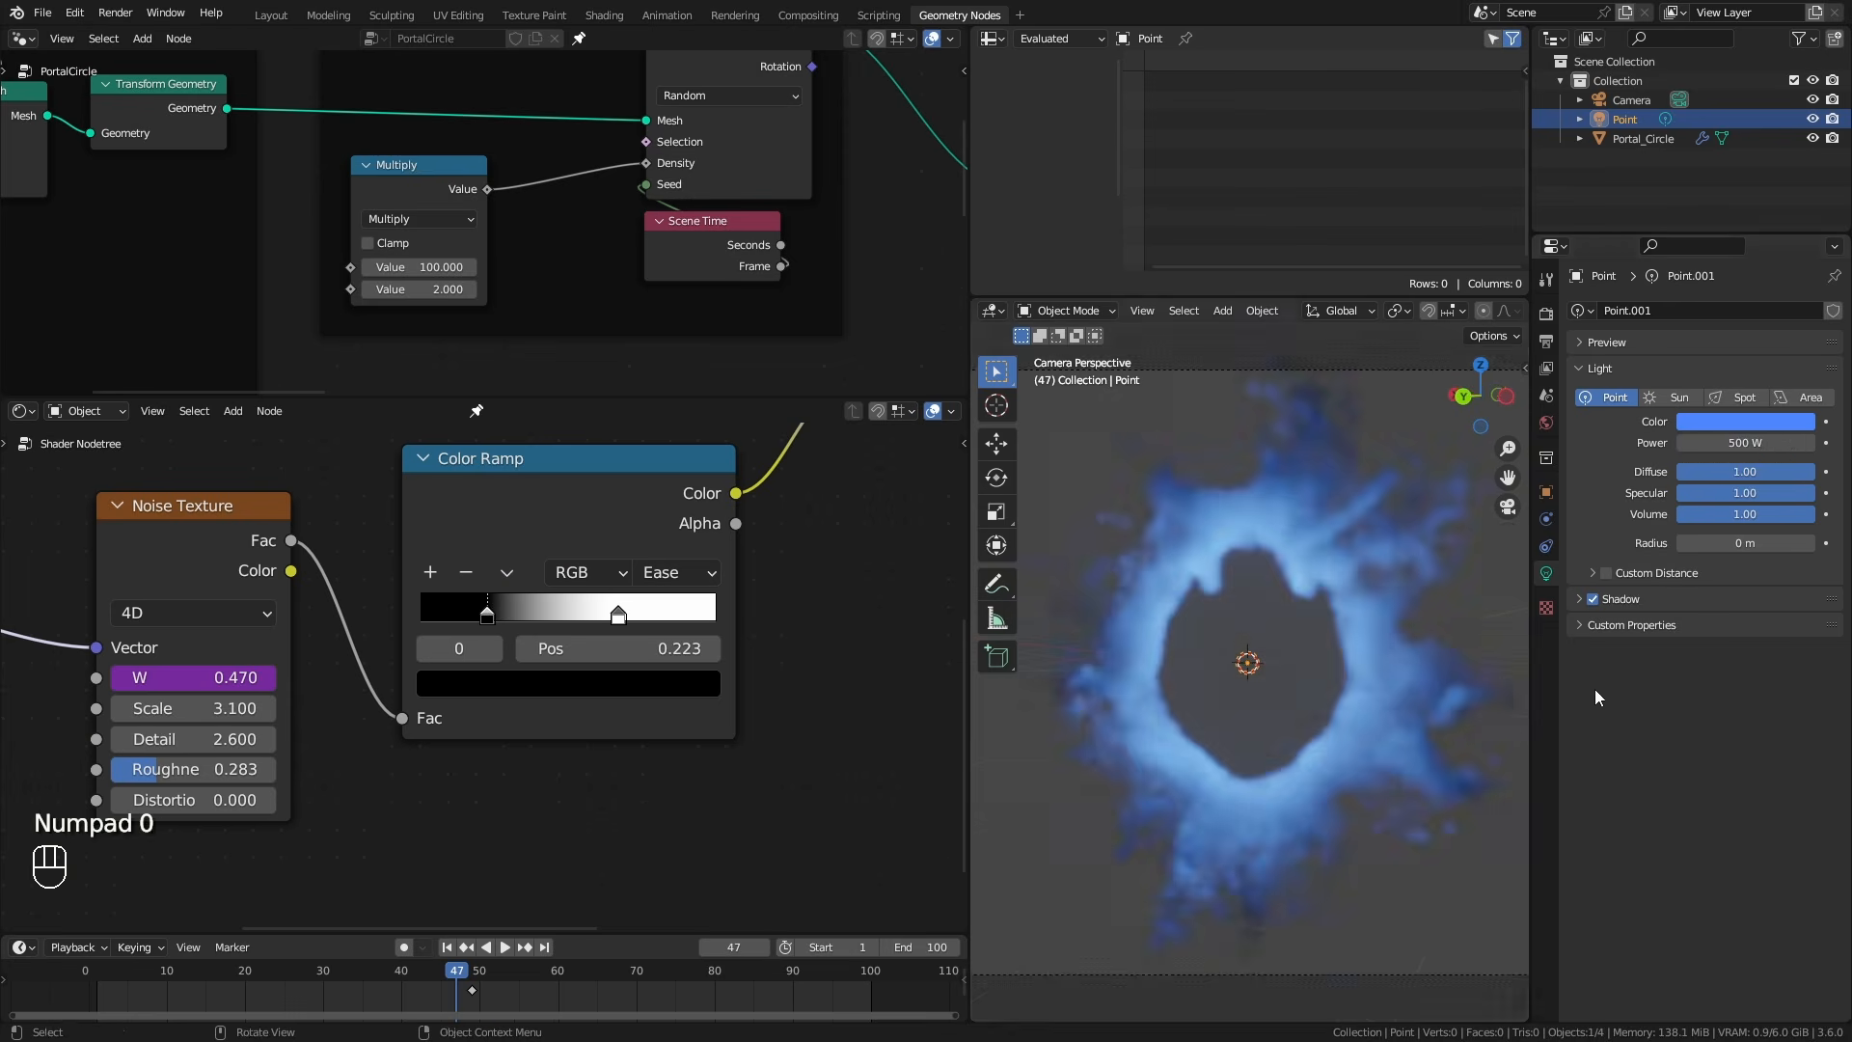
left_click(1610, 582)
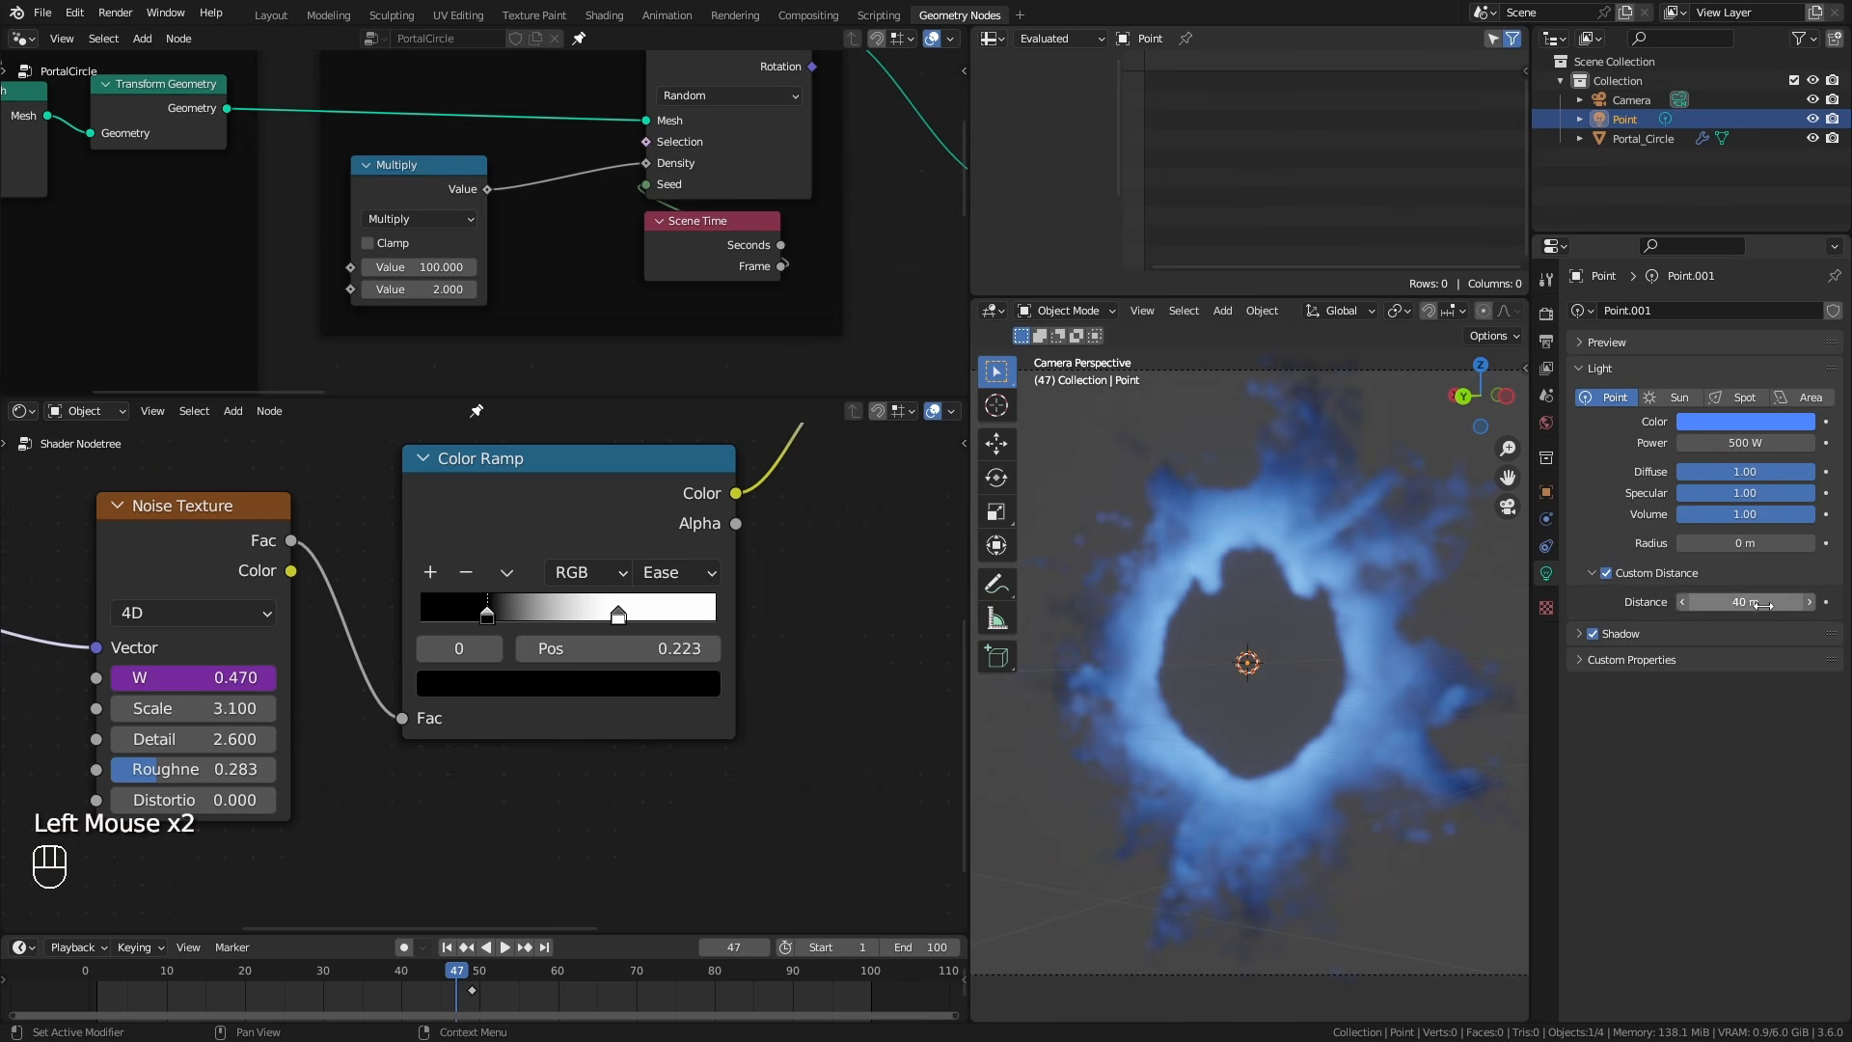
type("1")
key("Return")
left_click_drag(1765, 605, 1838, 606)
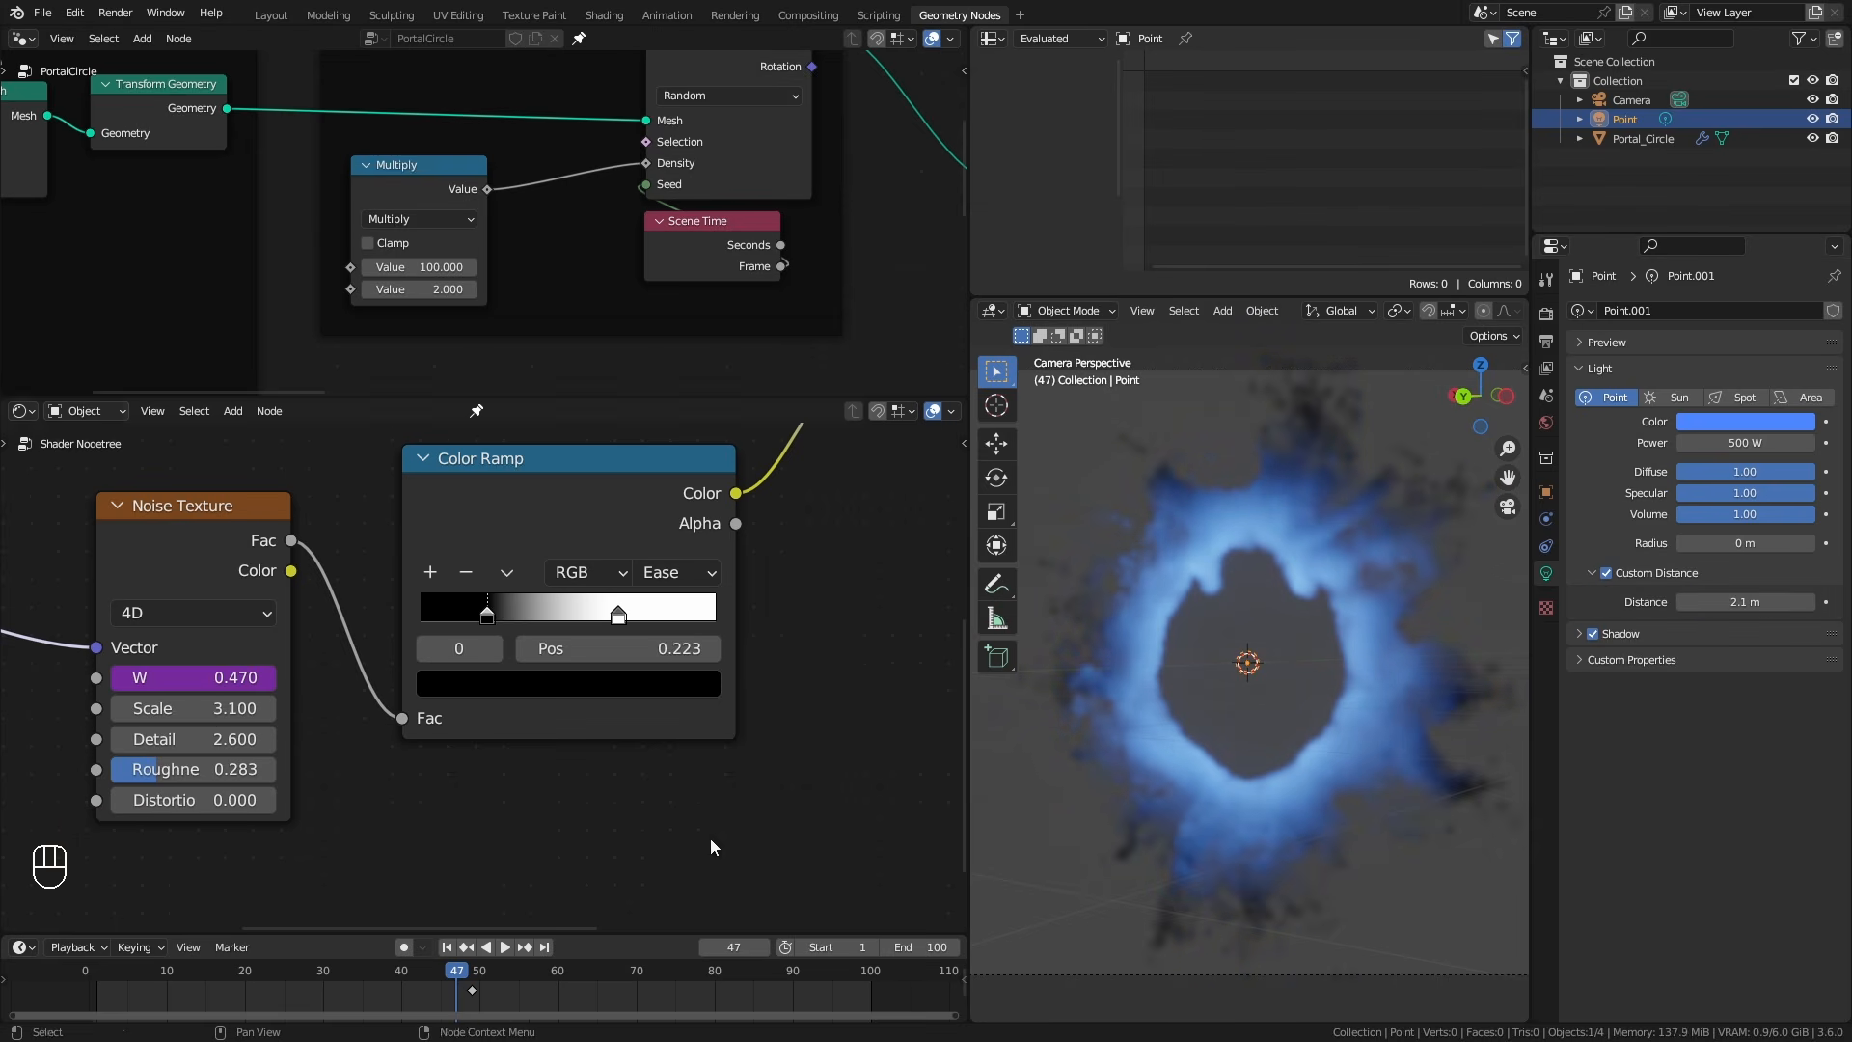
Set the Map Range node's To Min to 0.2 and scrub through the animation to check the portal's thickness.
left_click_drag(459, 984, 188, 1011)
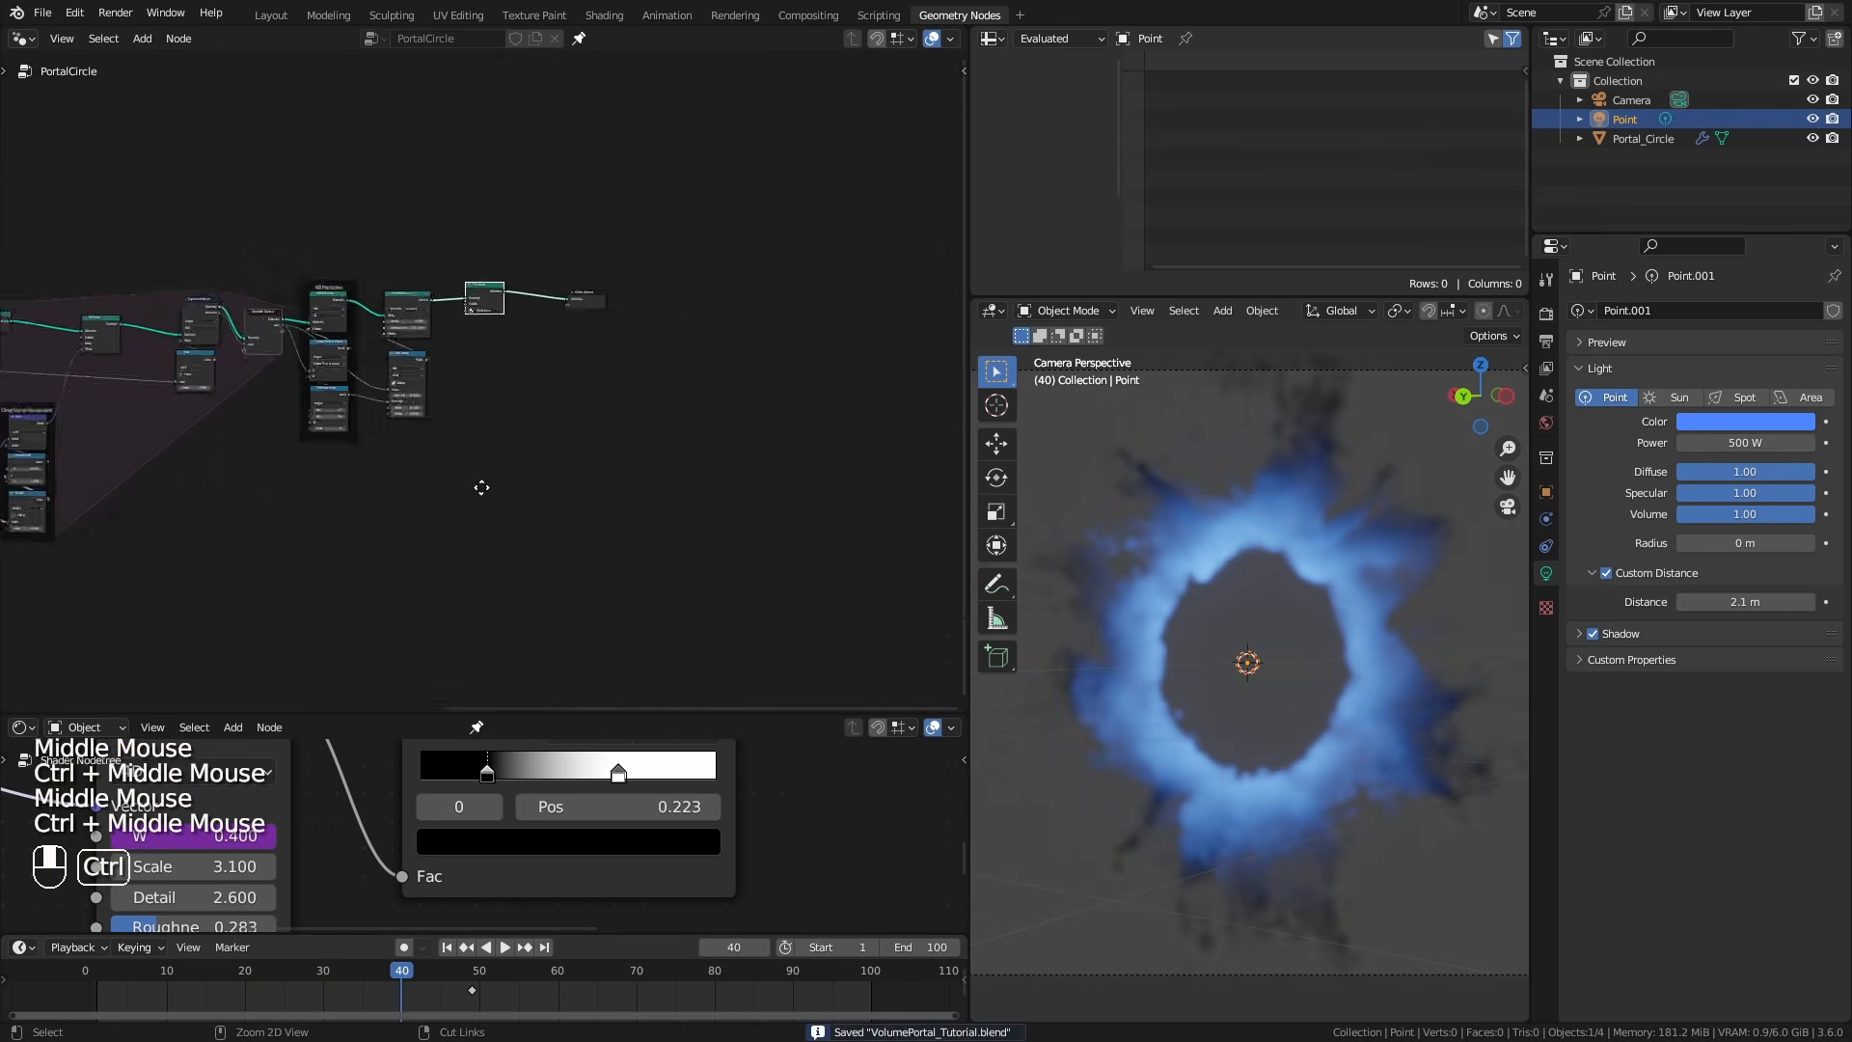
middle_click_drag(484, 484, 573, 542, "ctrl")
key("Return")
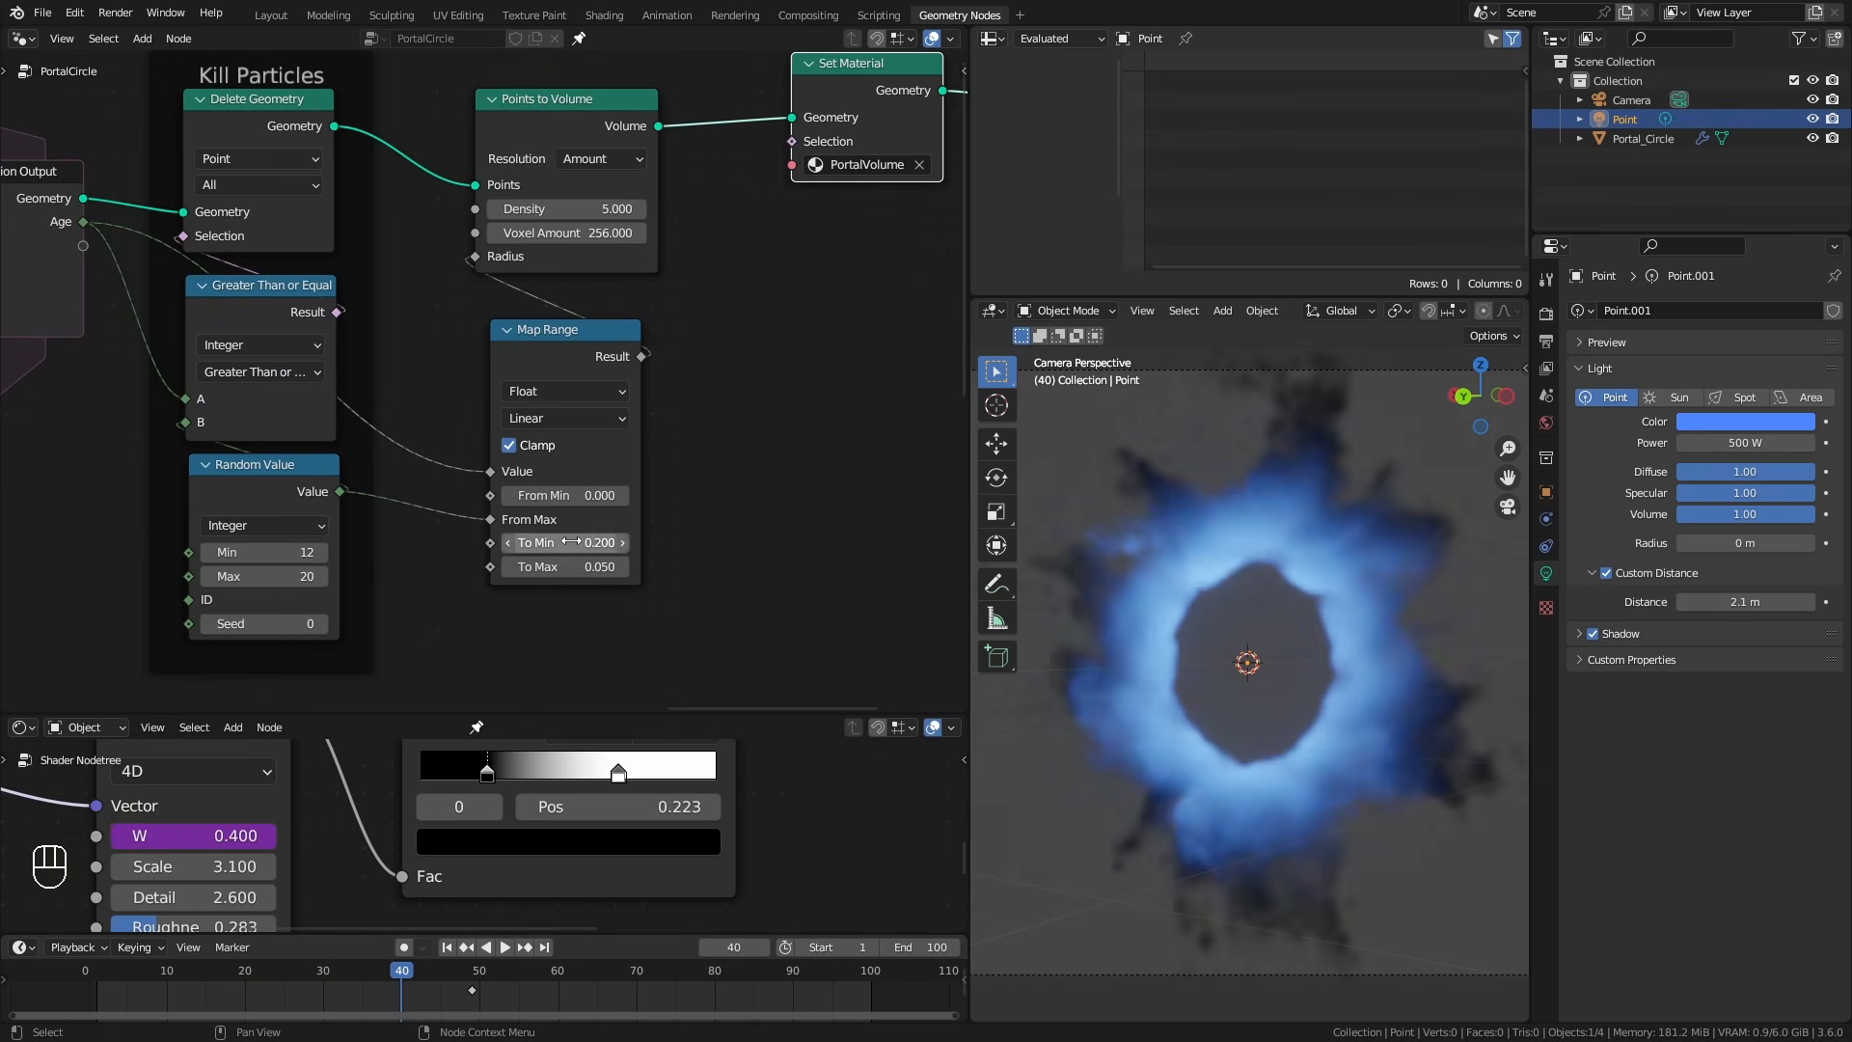
left_click_drag(155, 979, 876, 983)
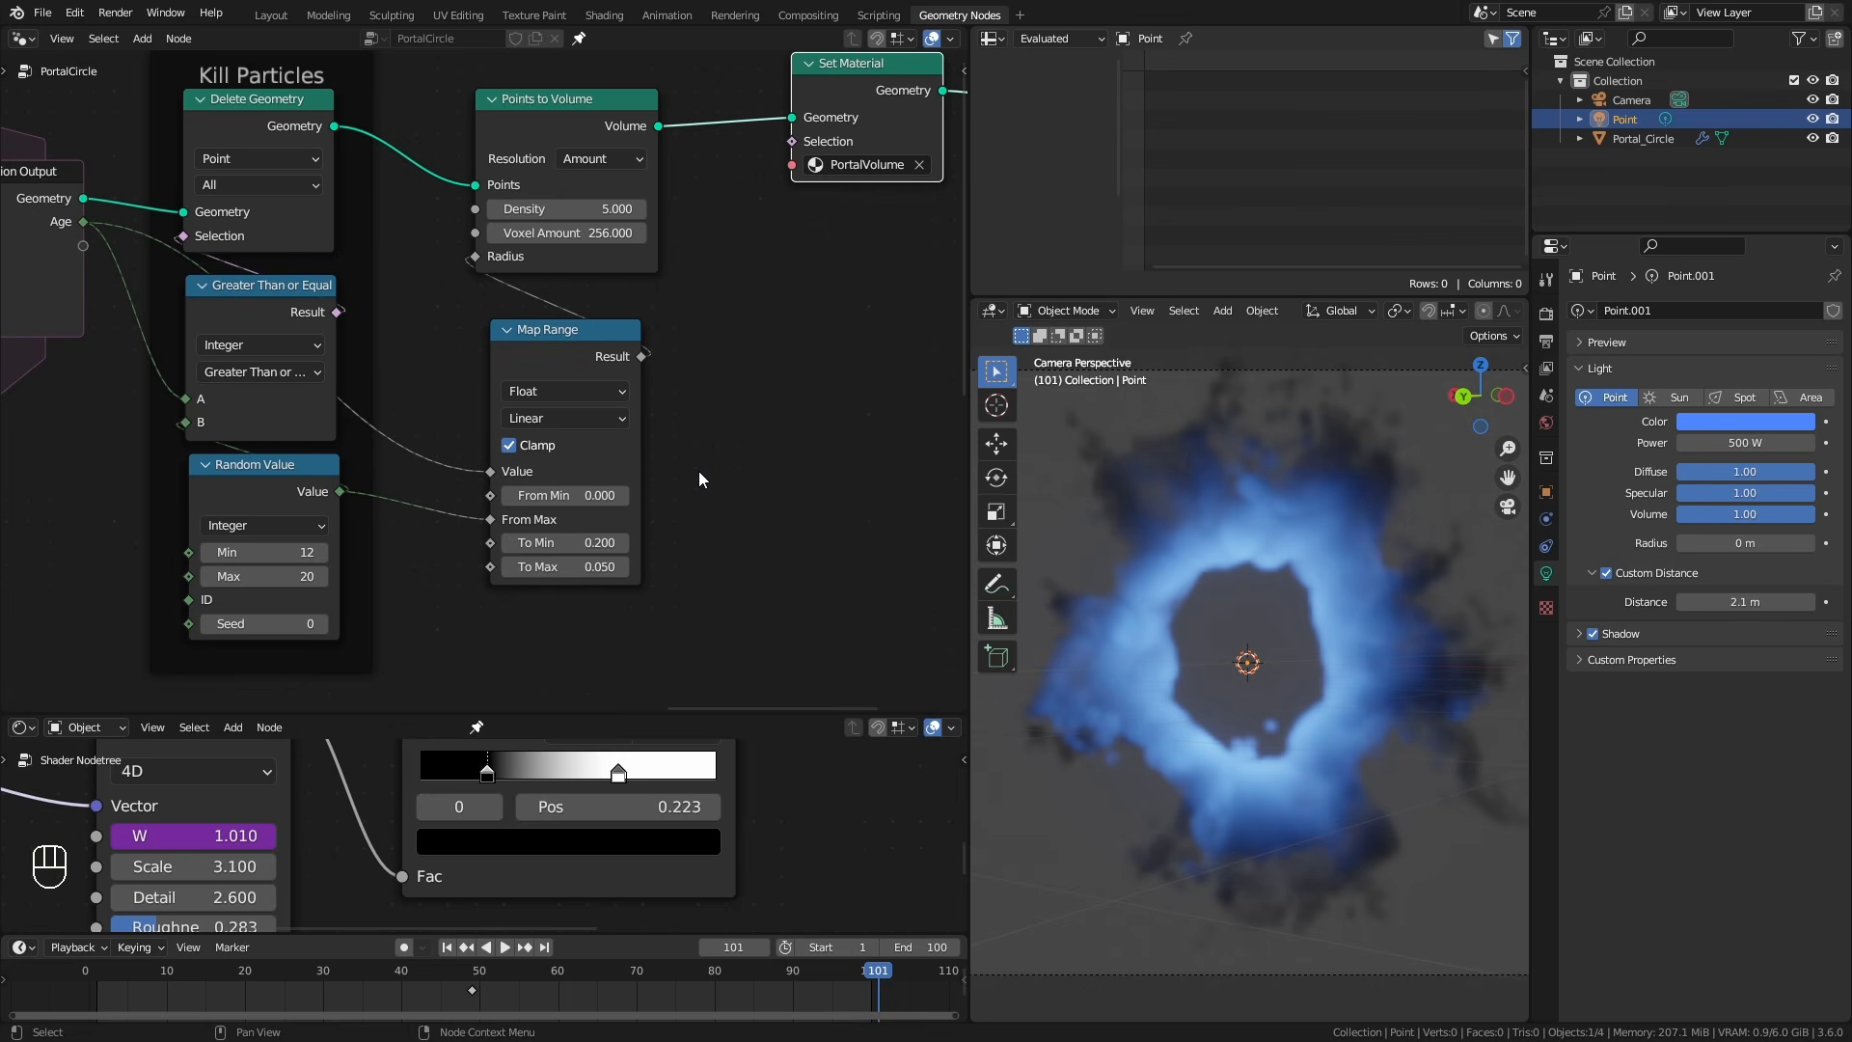
middle_click_drag(822, 383, 451, 472)
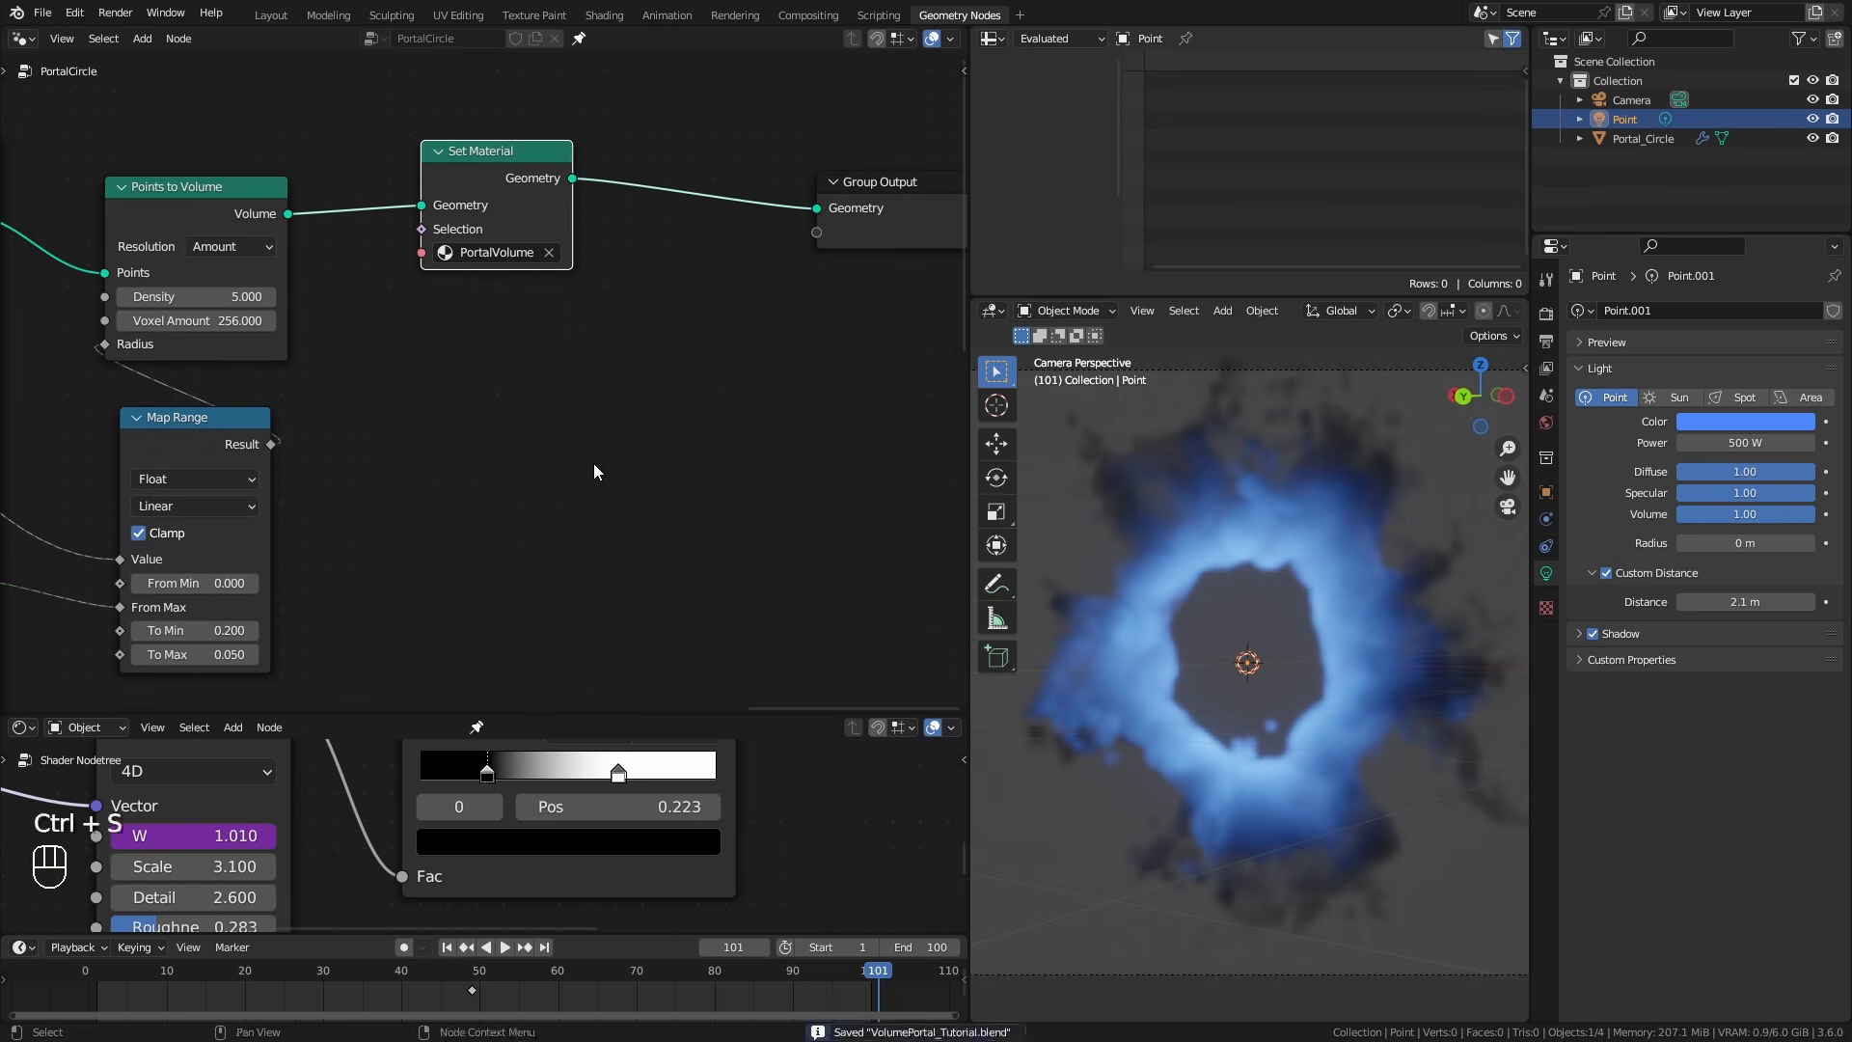
Duplicate the Portal_Circle object in place and rename the copy Portal_Tube.
middle_click_drag(1478, 619, 1381, 598)
left_click(1626, 135)
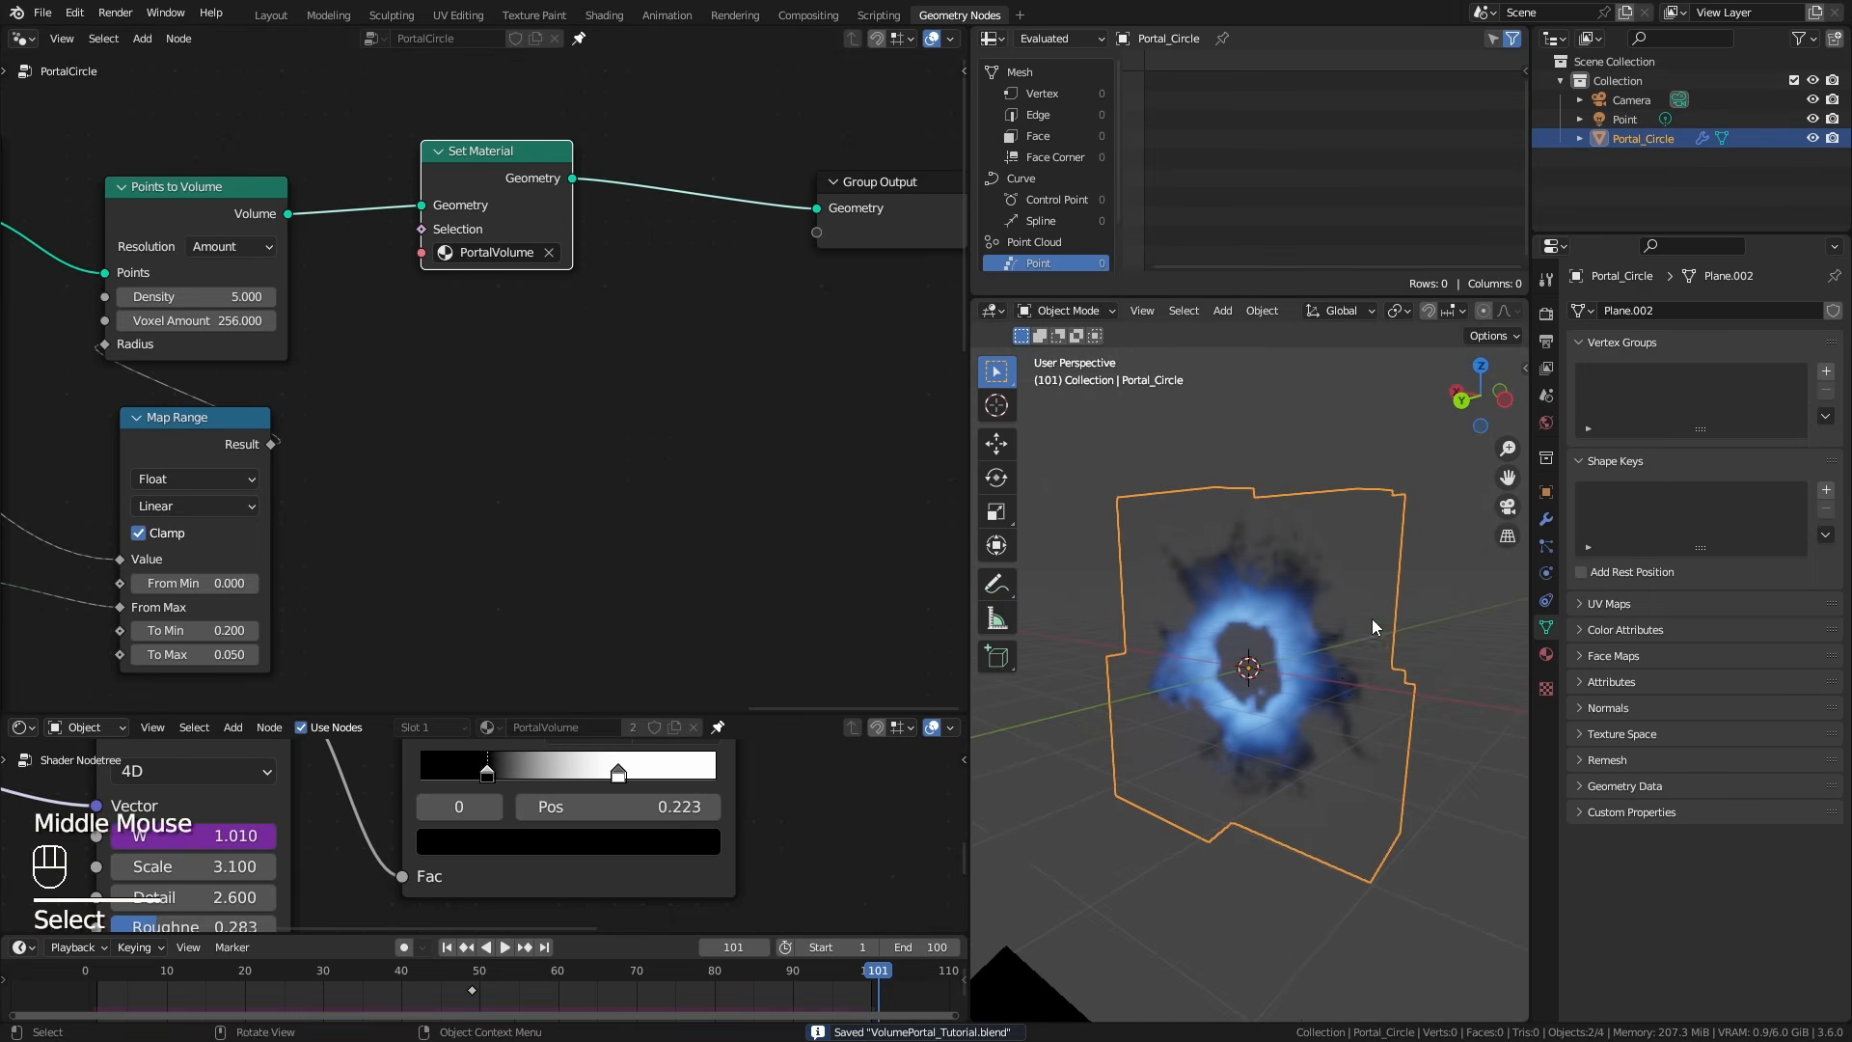
key("shift+d")
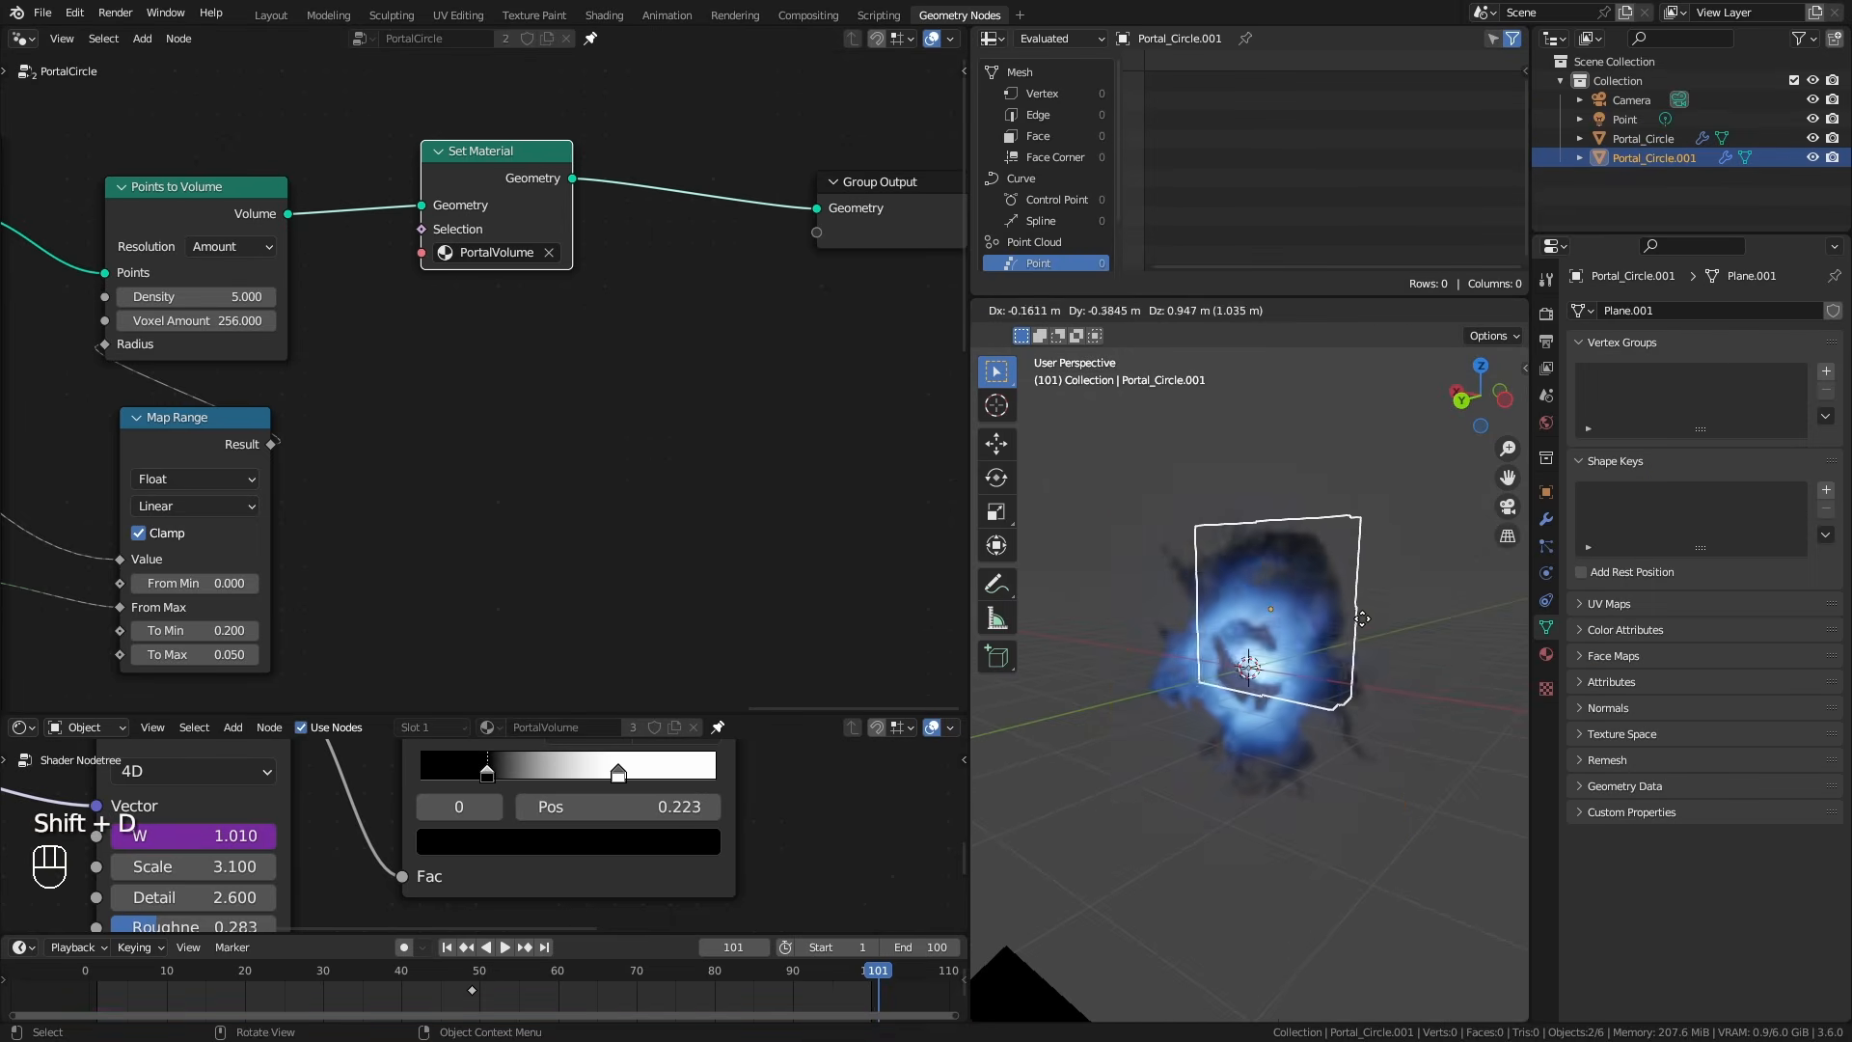
left_click(1362, 676)
double_click(1648, 158)
type("Portal_Tube")
key("Return")
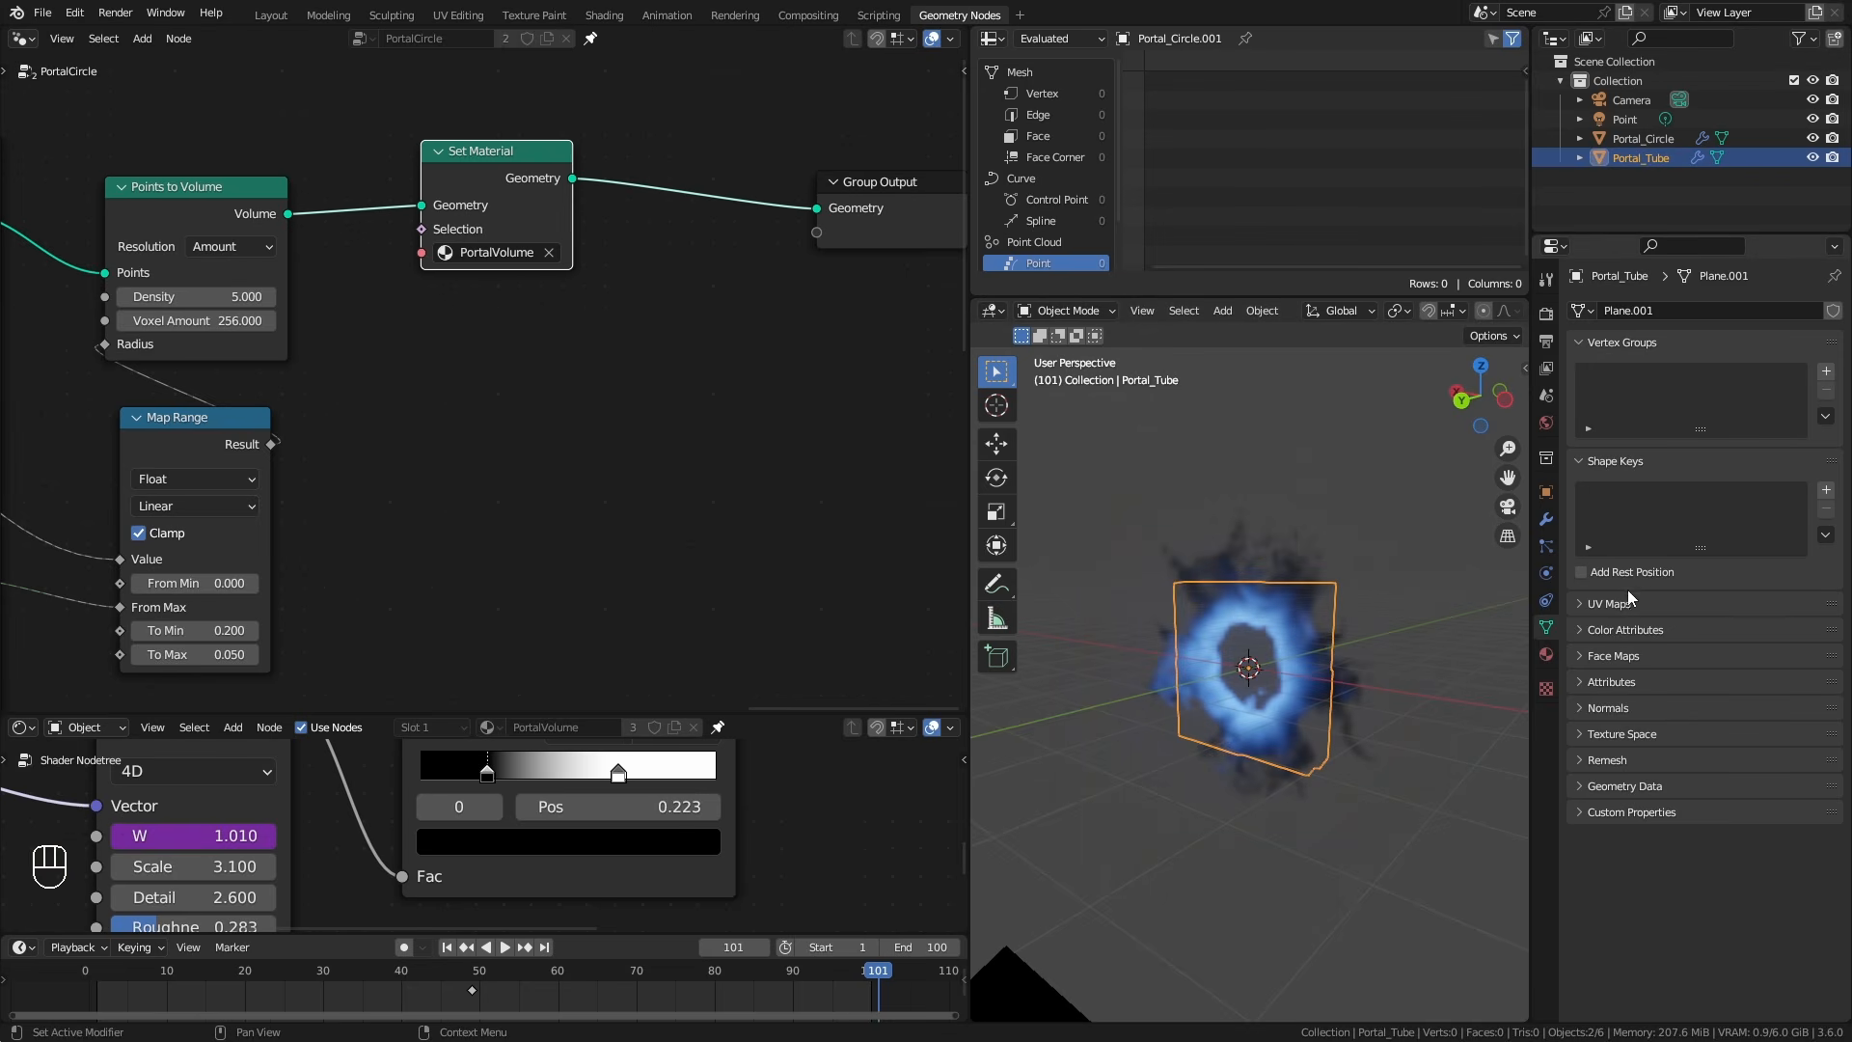
Make Portal_Tube's geometry node group a single-user copy, save the file, and rename the group PortalTube.
left_click(1546, 522)
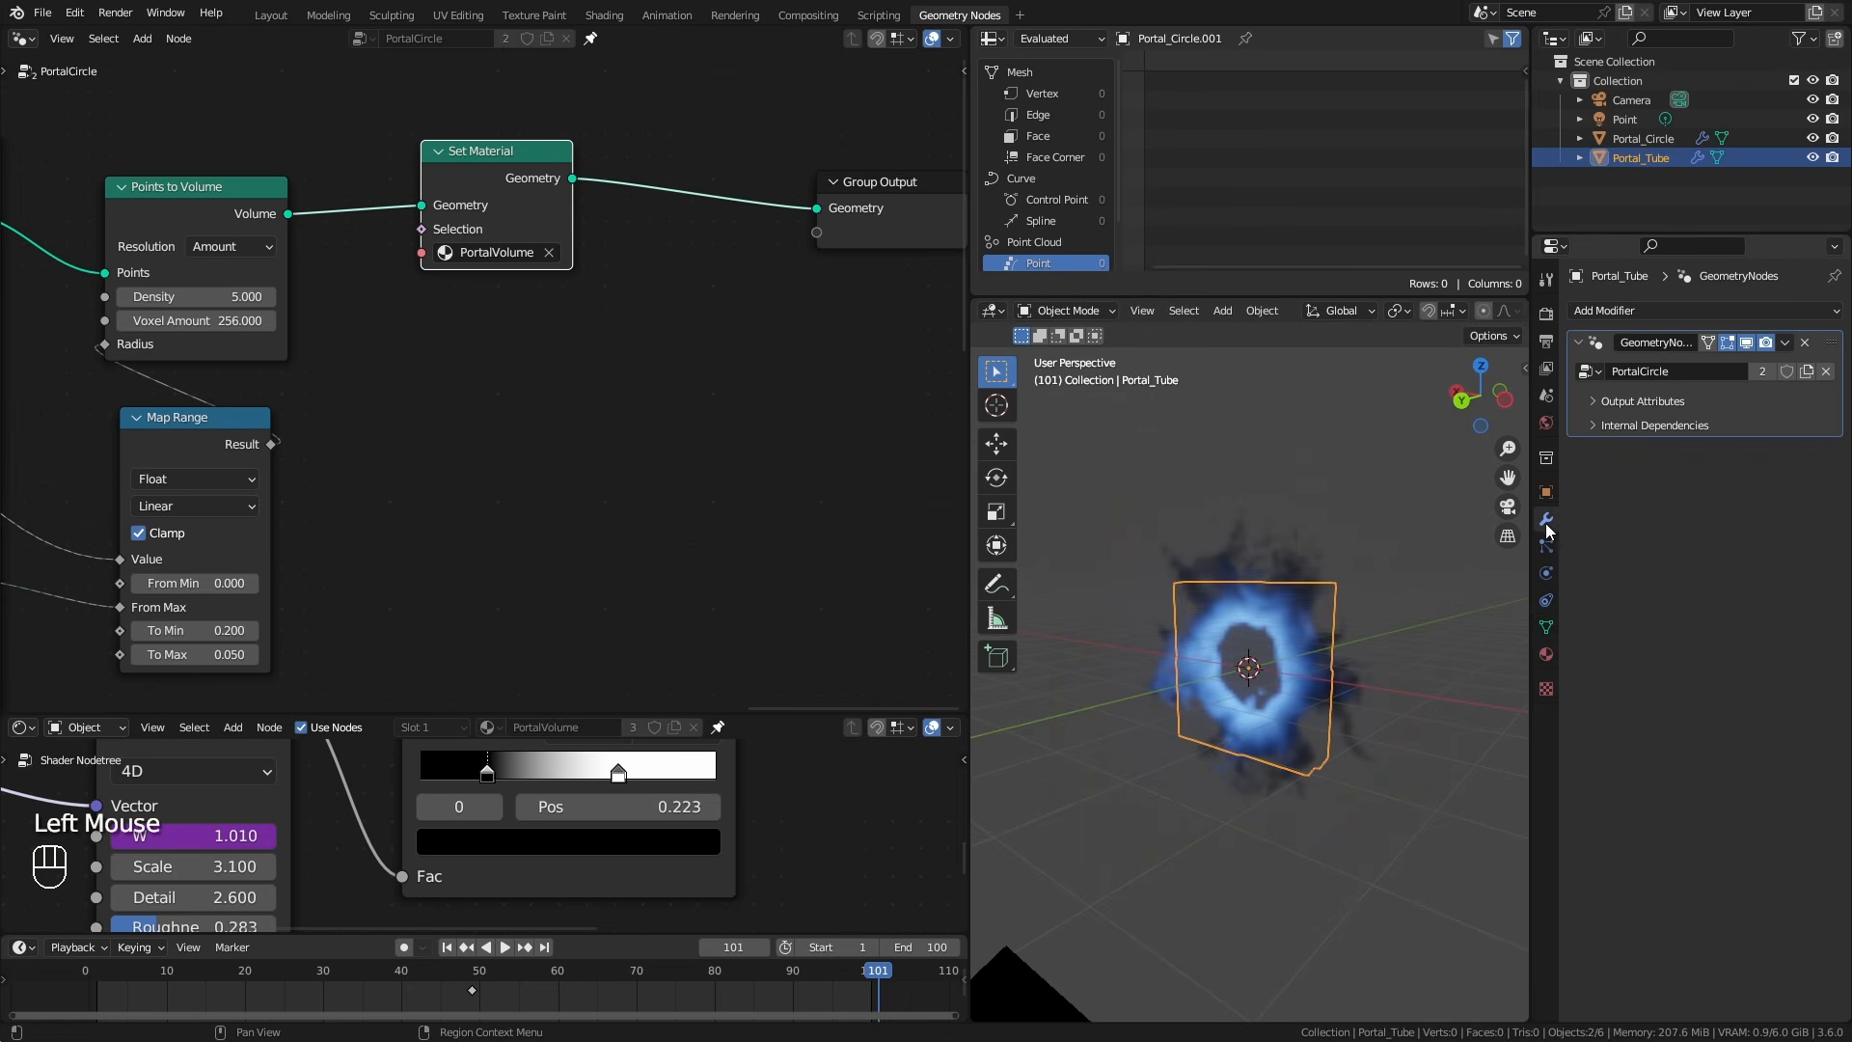
left_click(1763, 371)
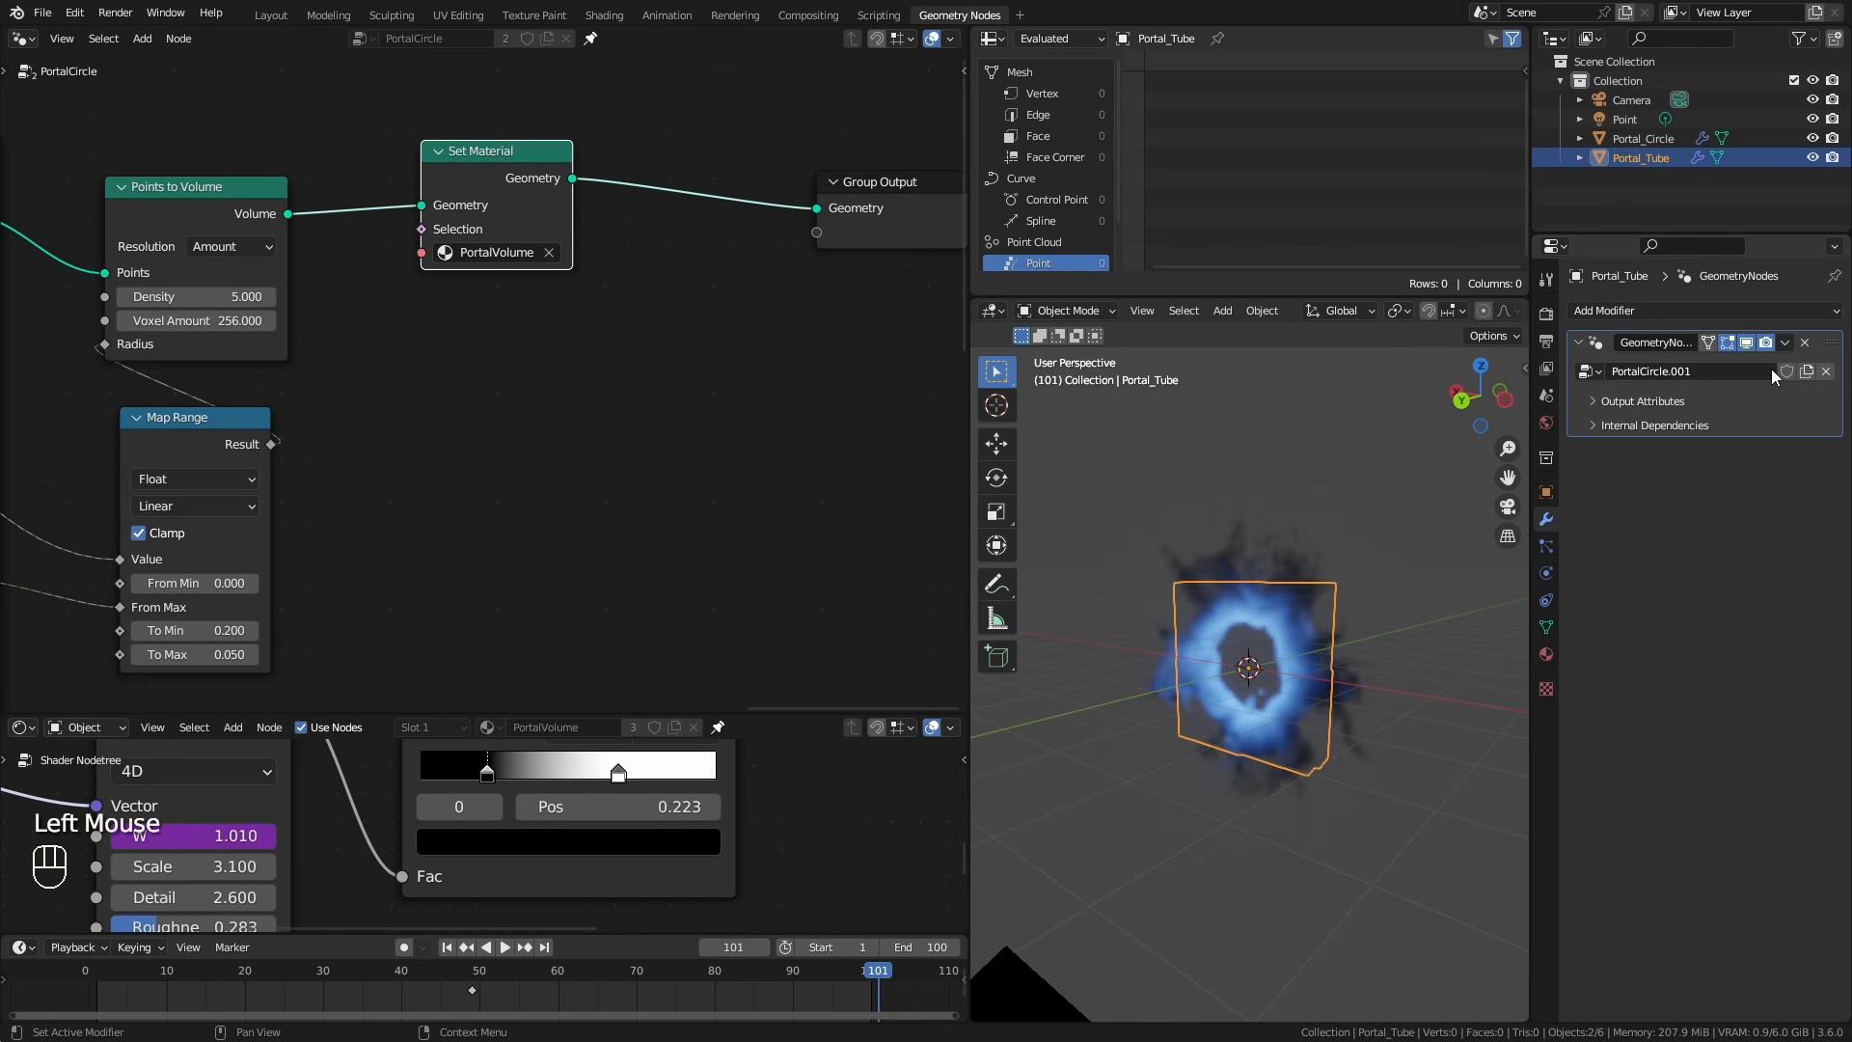
key("ctrl+s")
left_click(1709, 369)
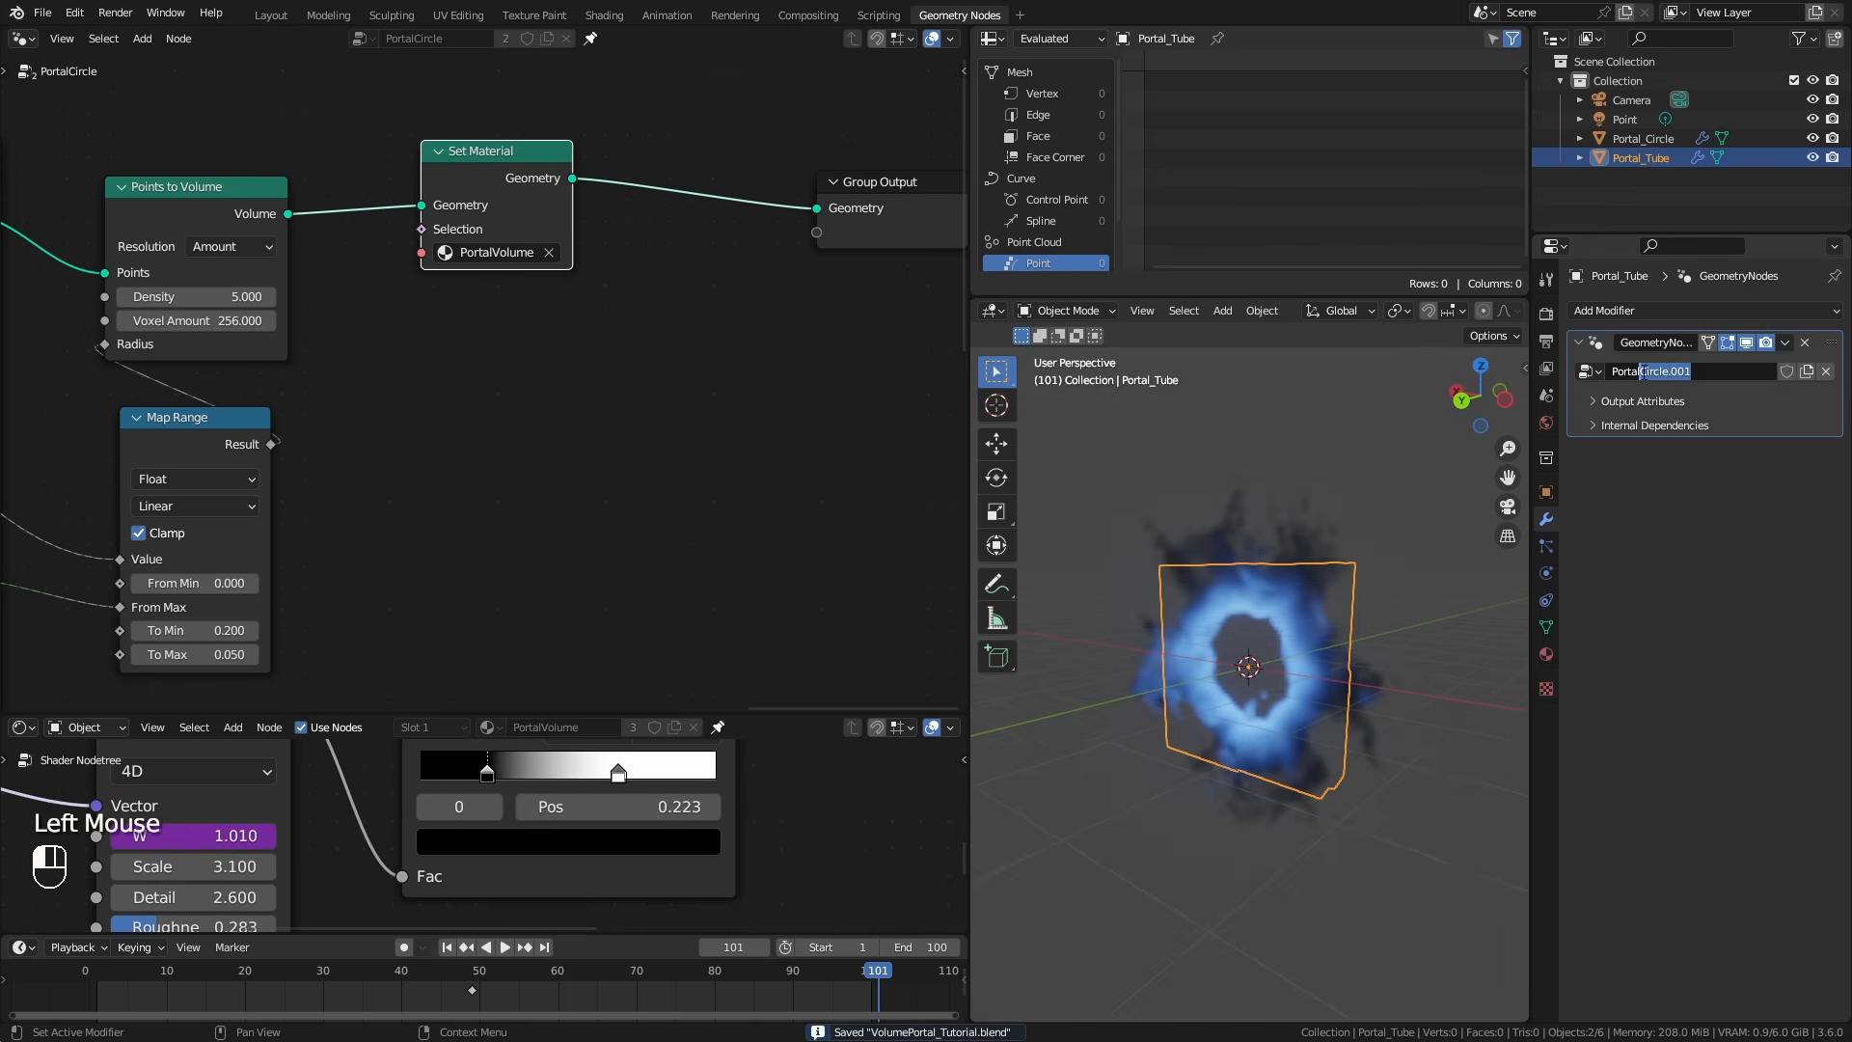
type("PortalTube")
key("Return")
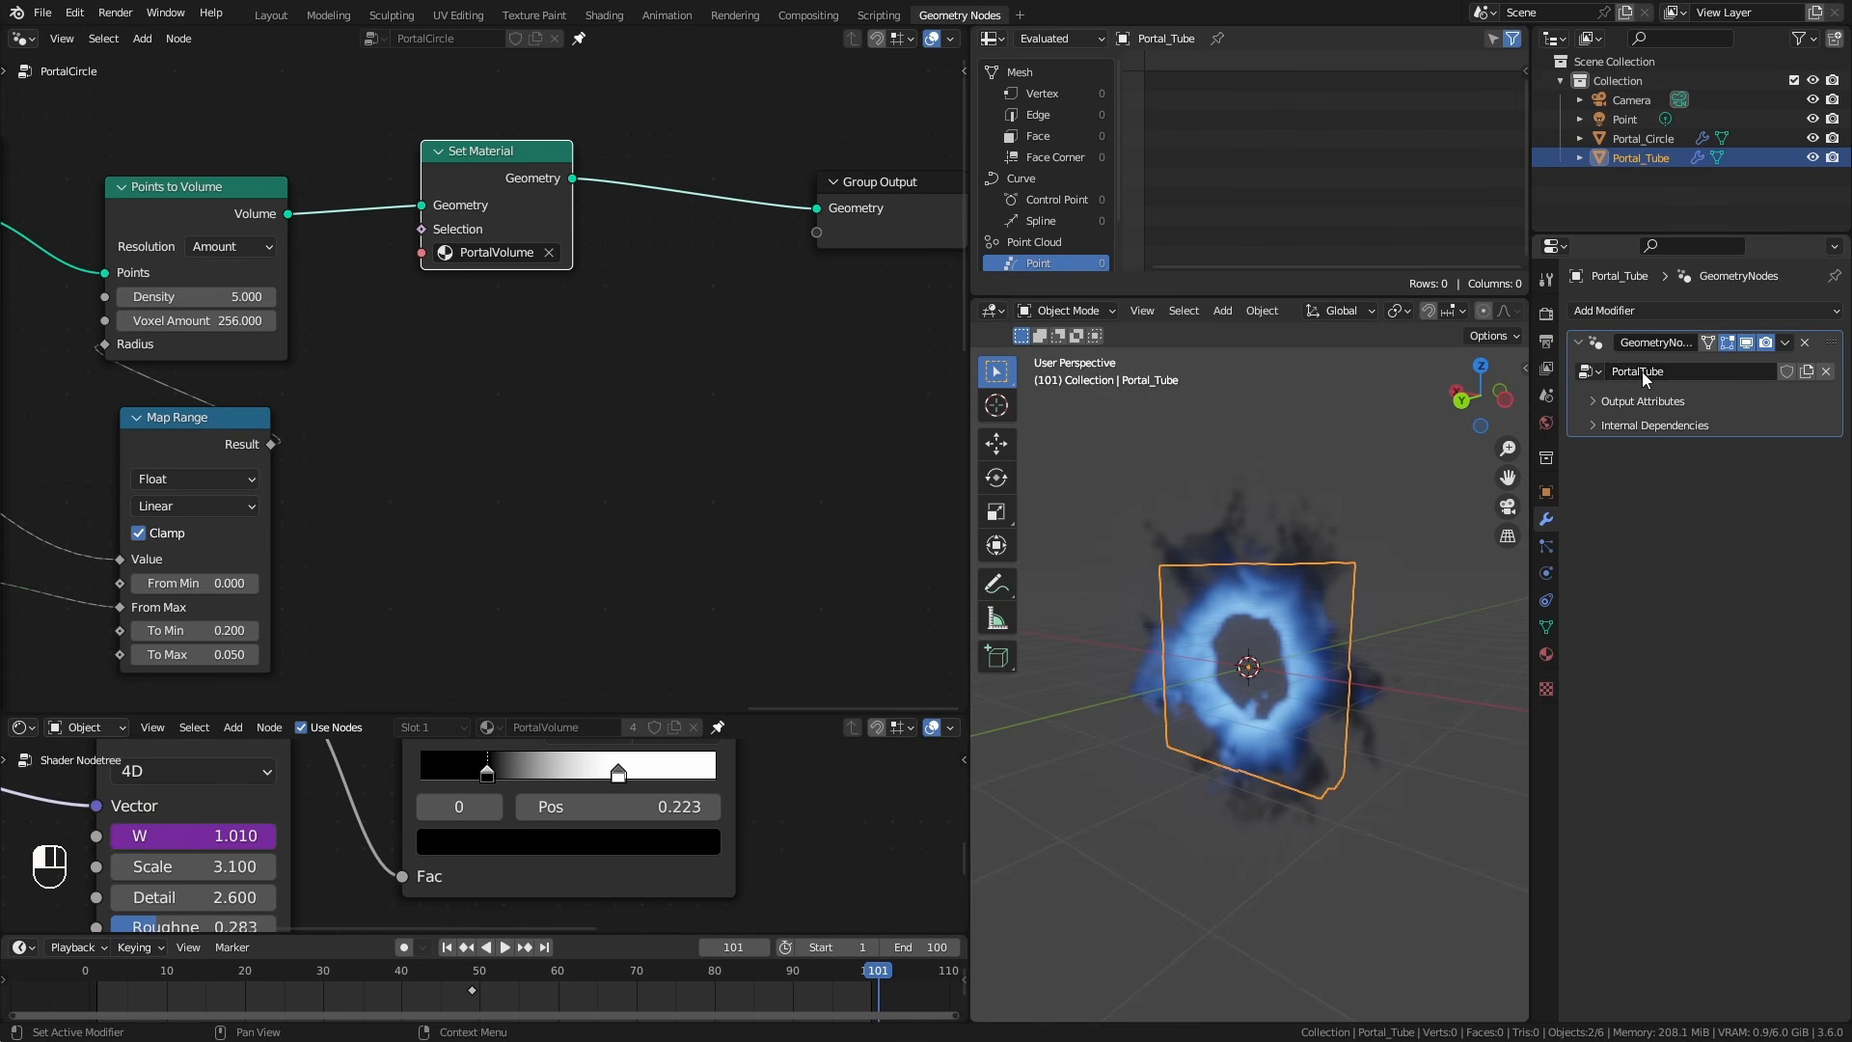
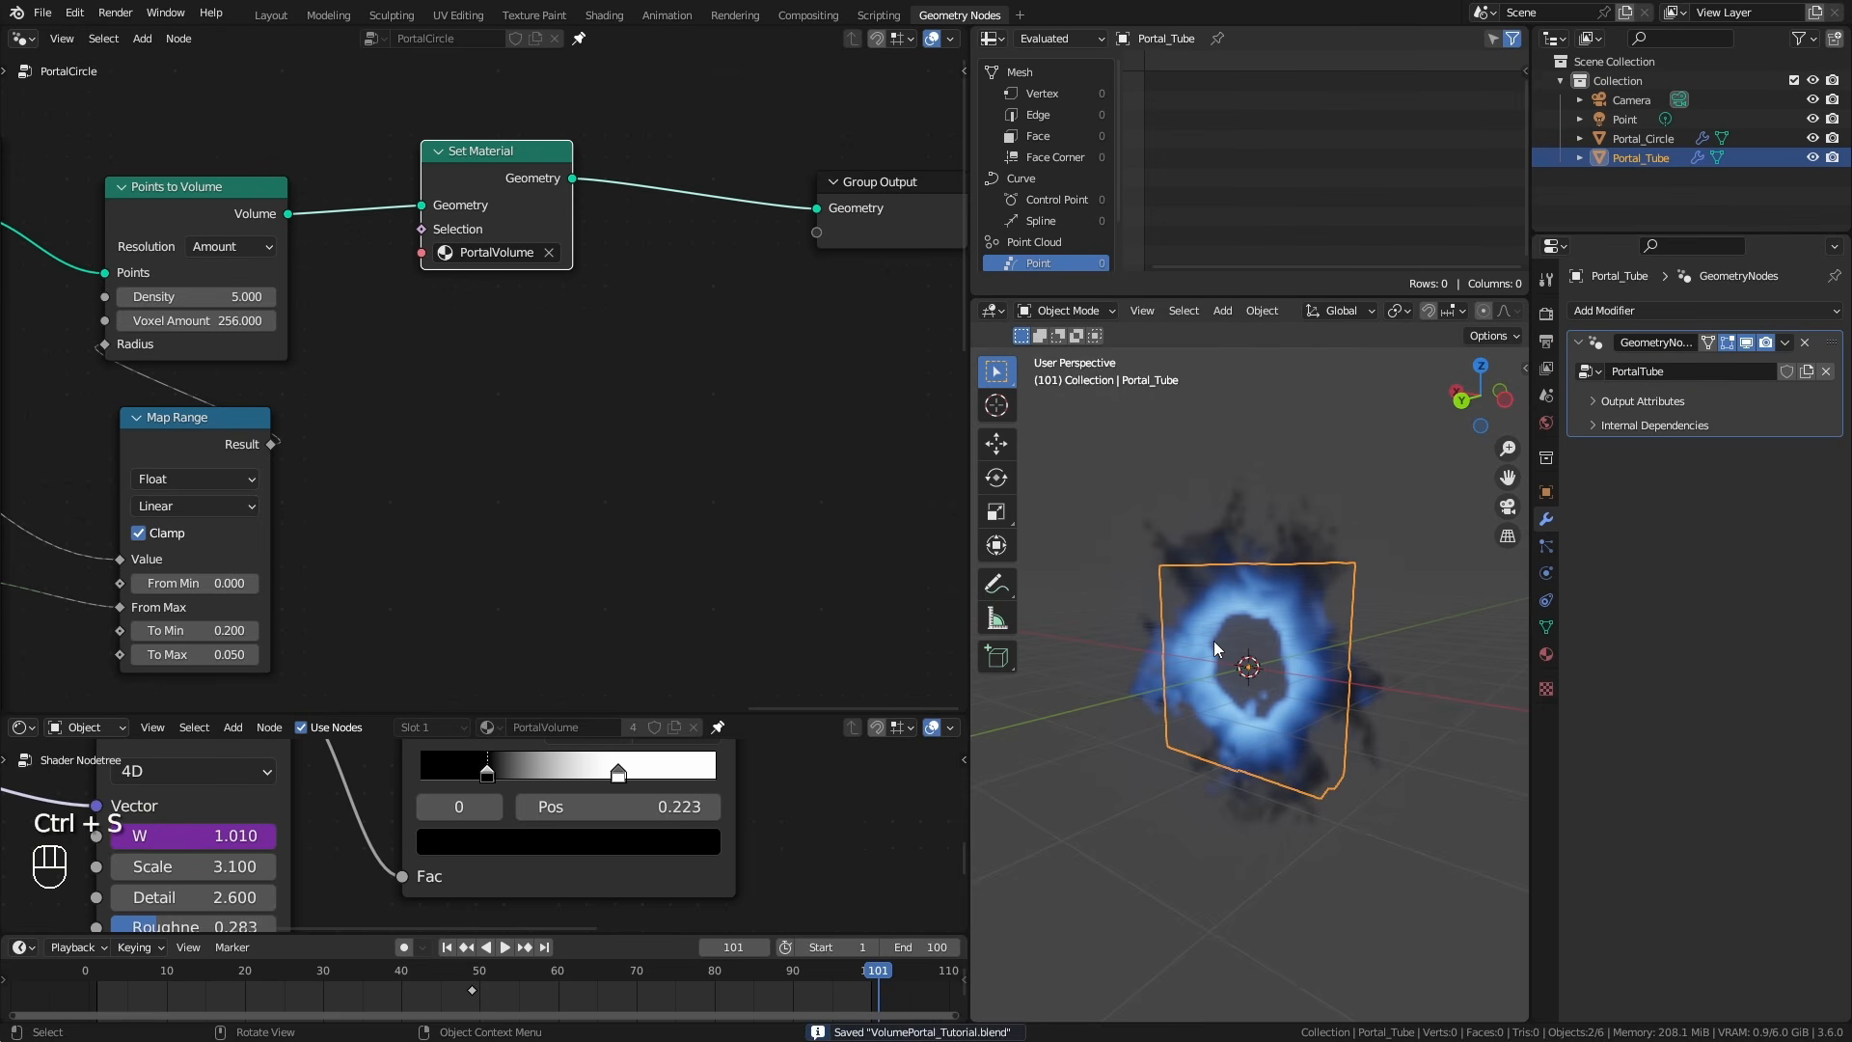
Hide the Portal_Tube object in the viewport.
left_click(1812, 157)
middle_click_drag(1163, 651, 1250, 733)
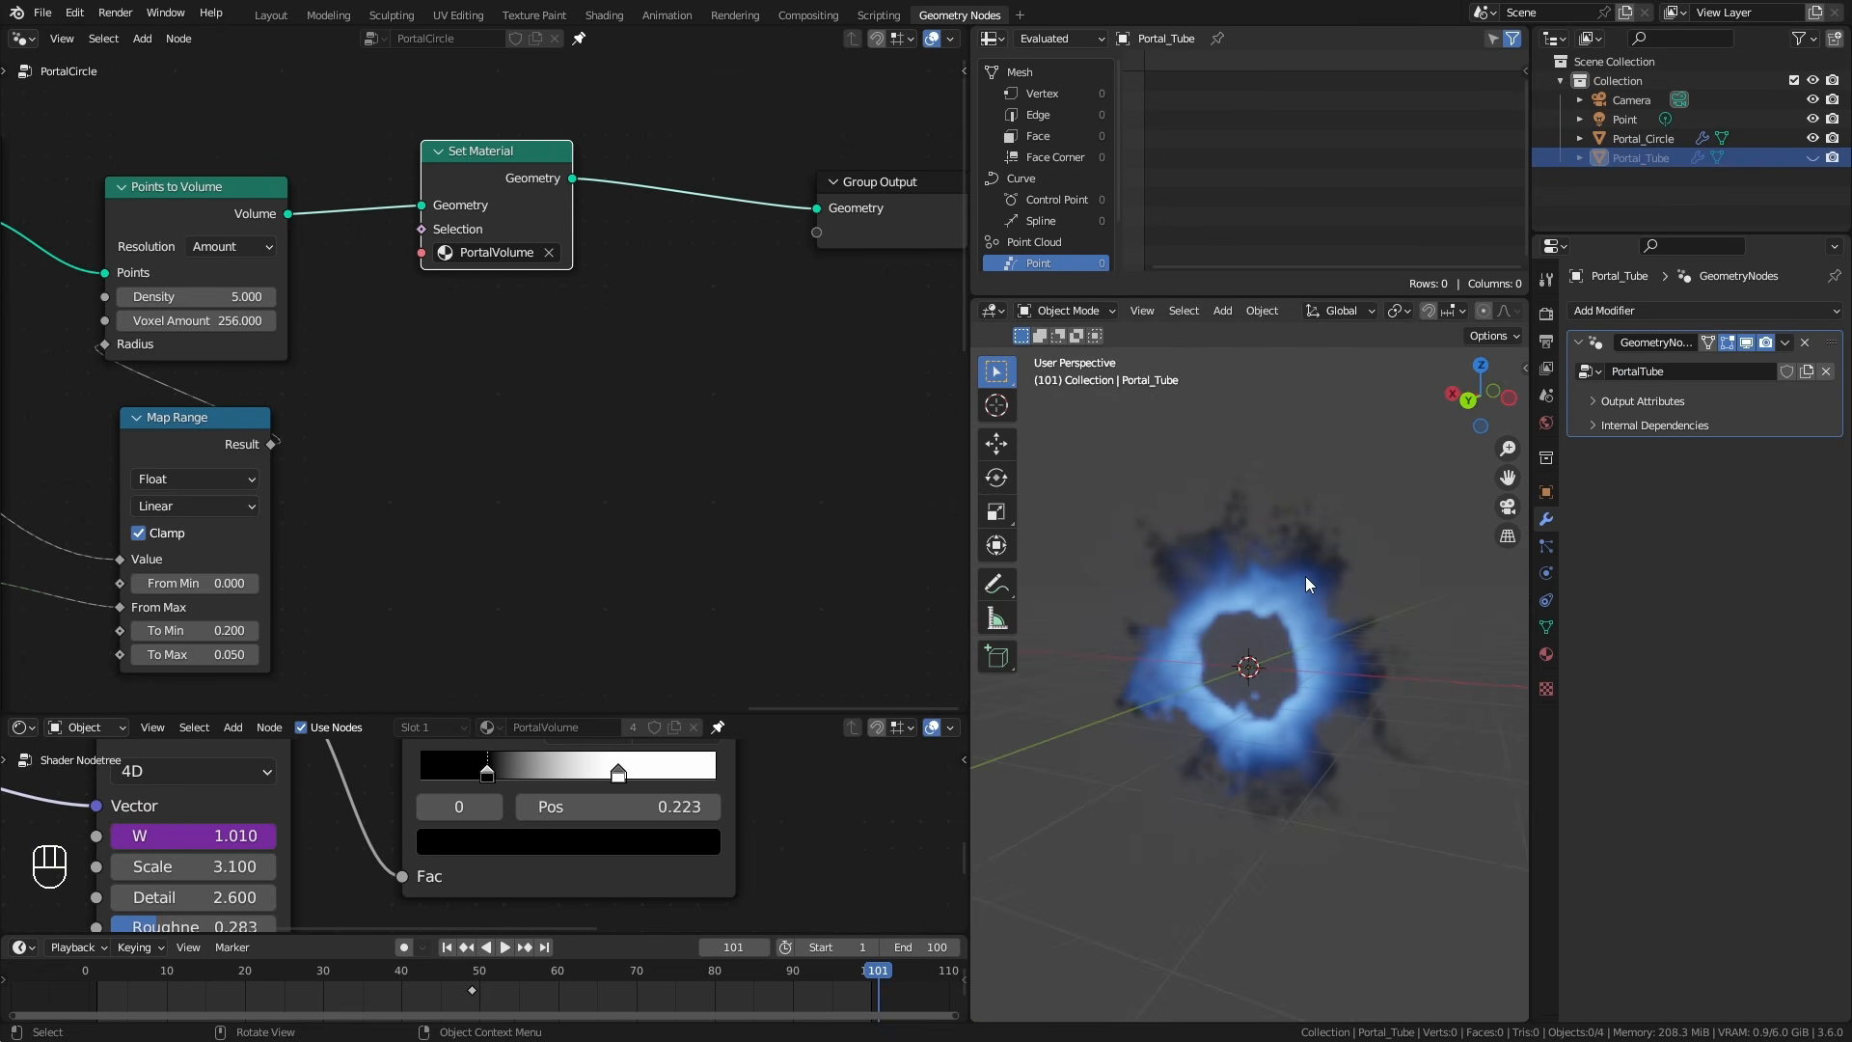
Bake the simulation nodes of the Portal_Circle object.
left_click(1640, 139)
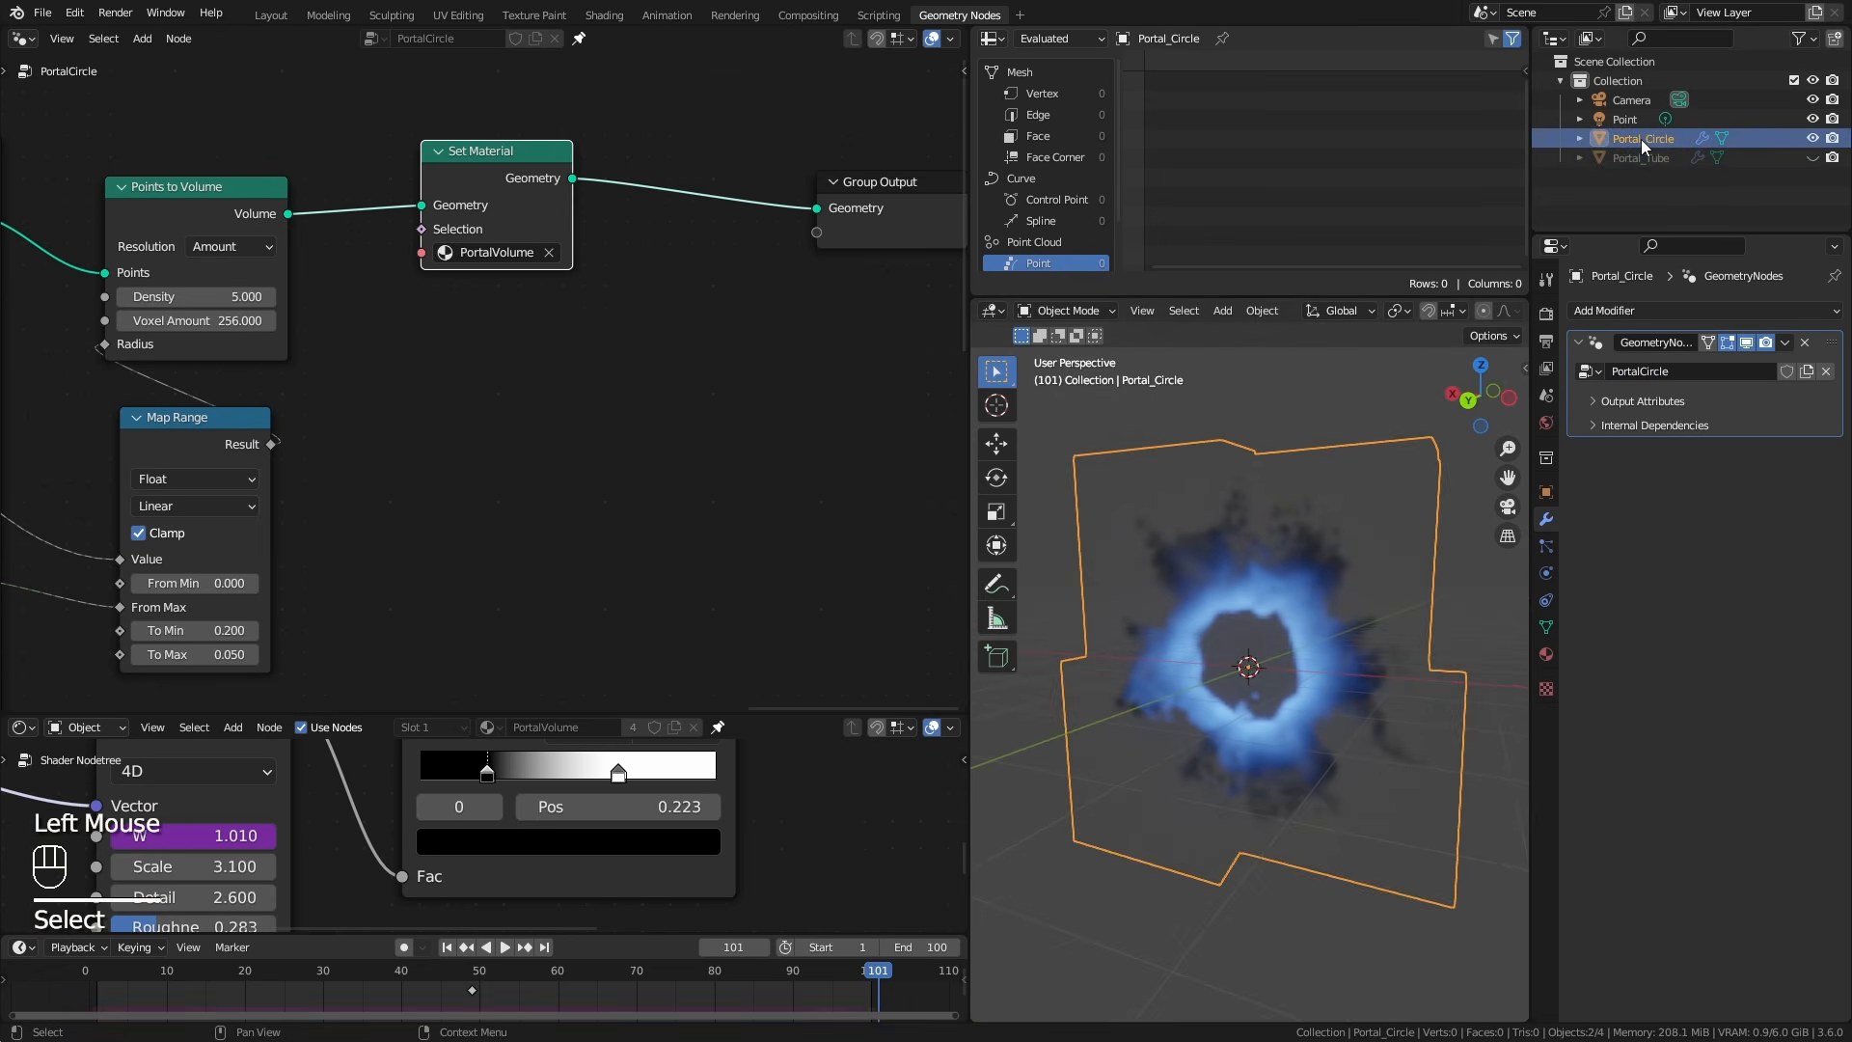
left_click(1547, 573)
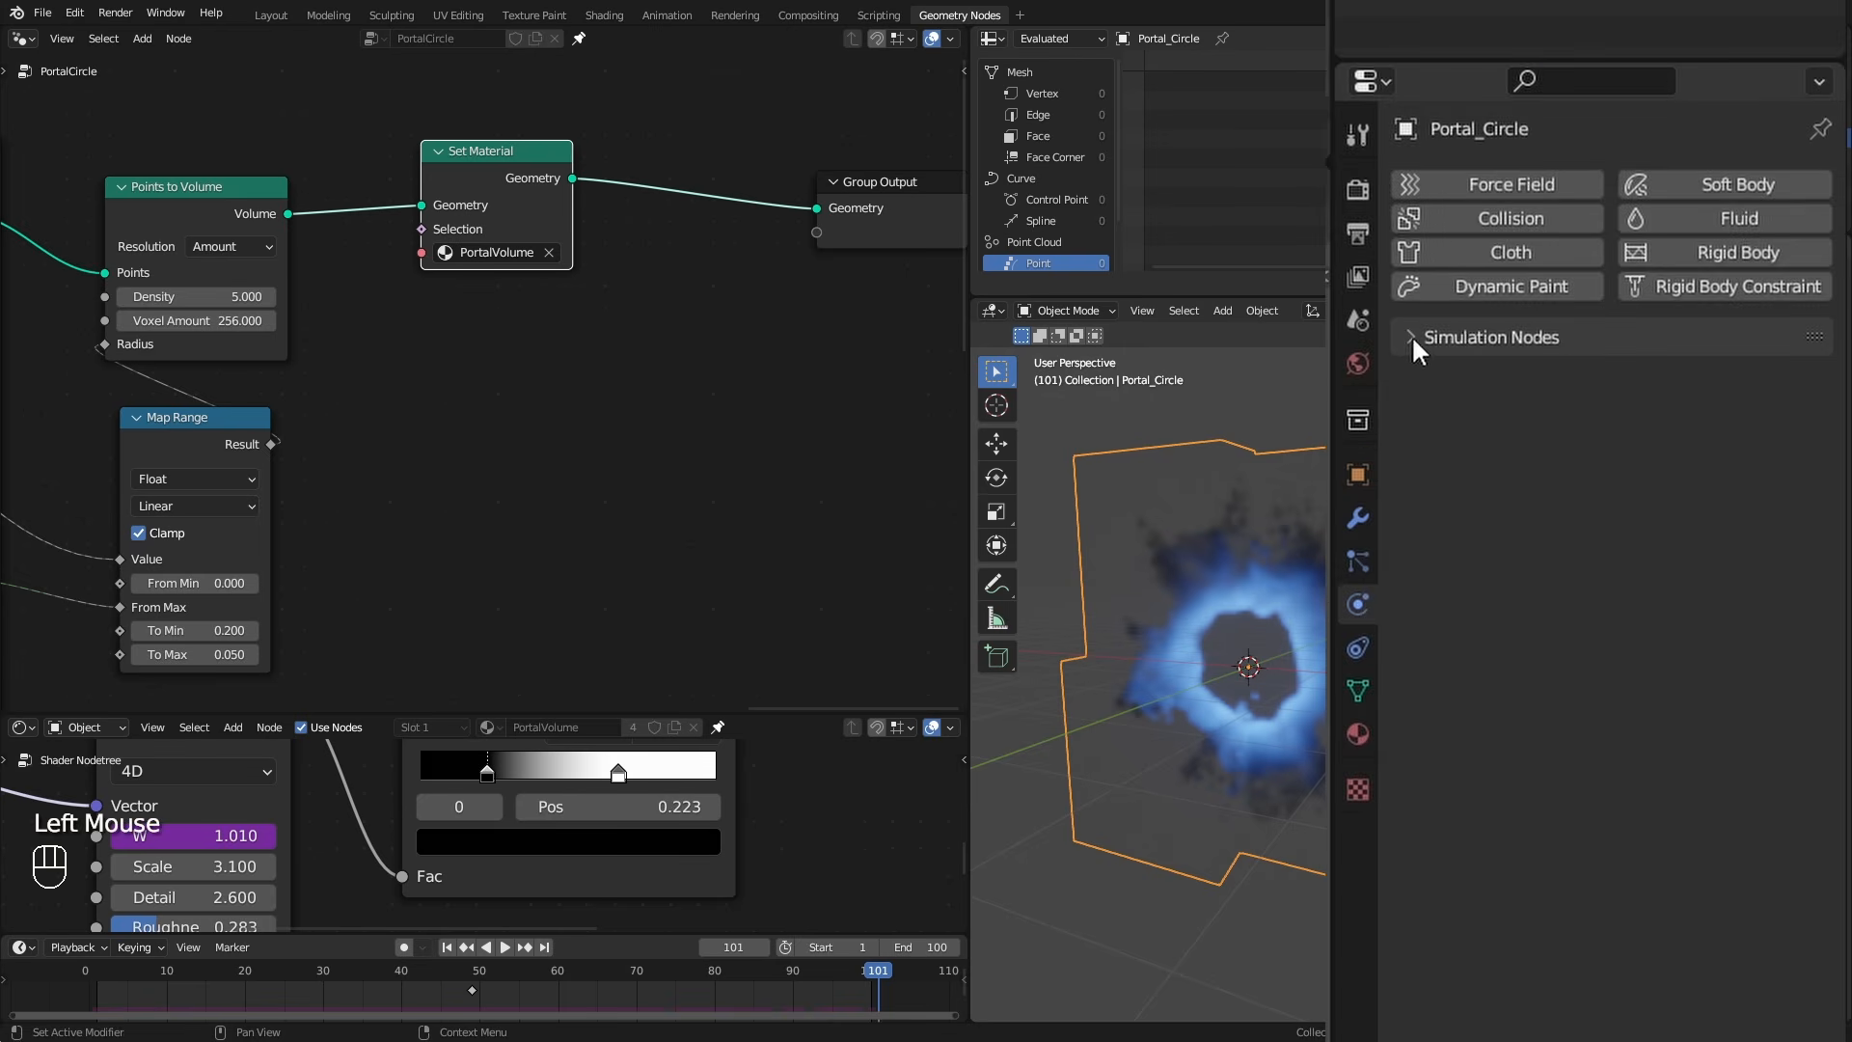
left_click(1412, 340)
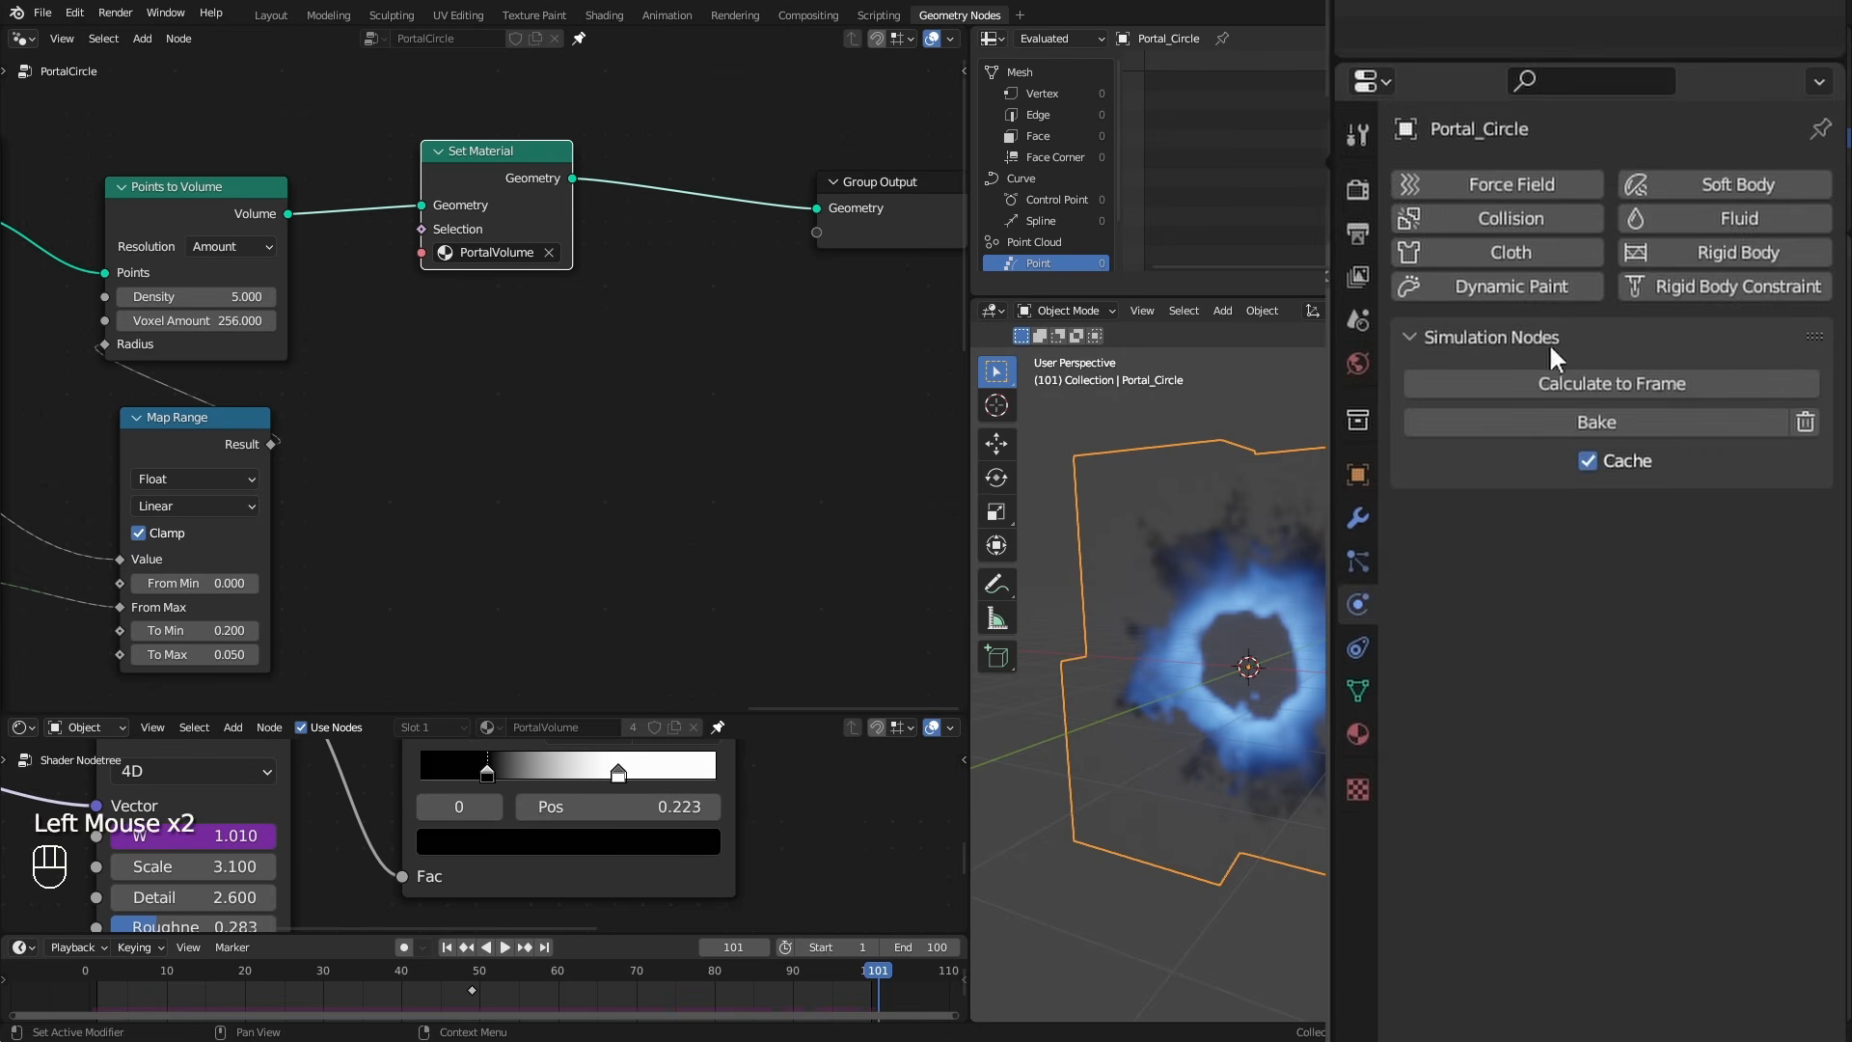
left_click(1633, 416)
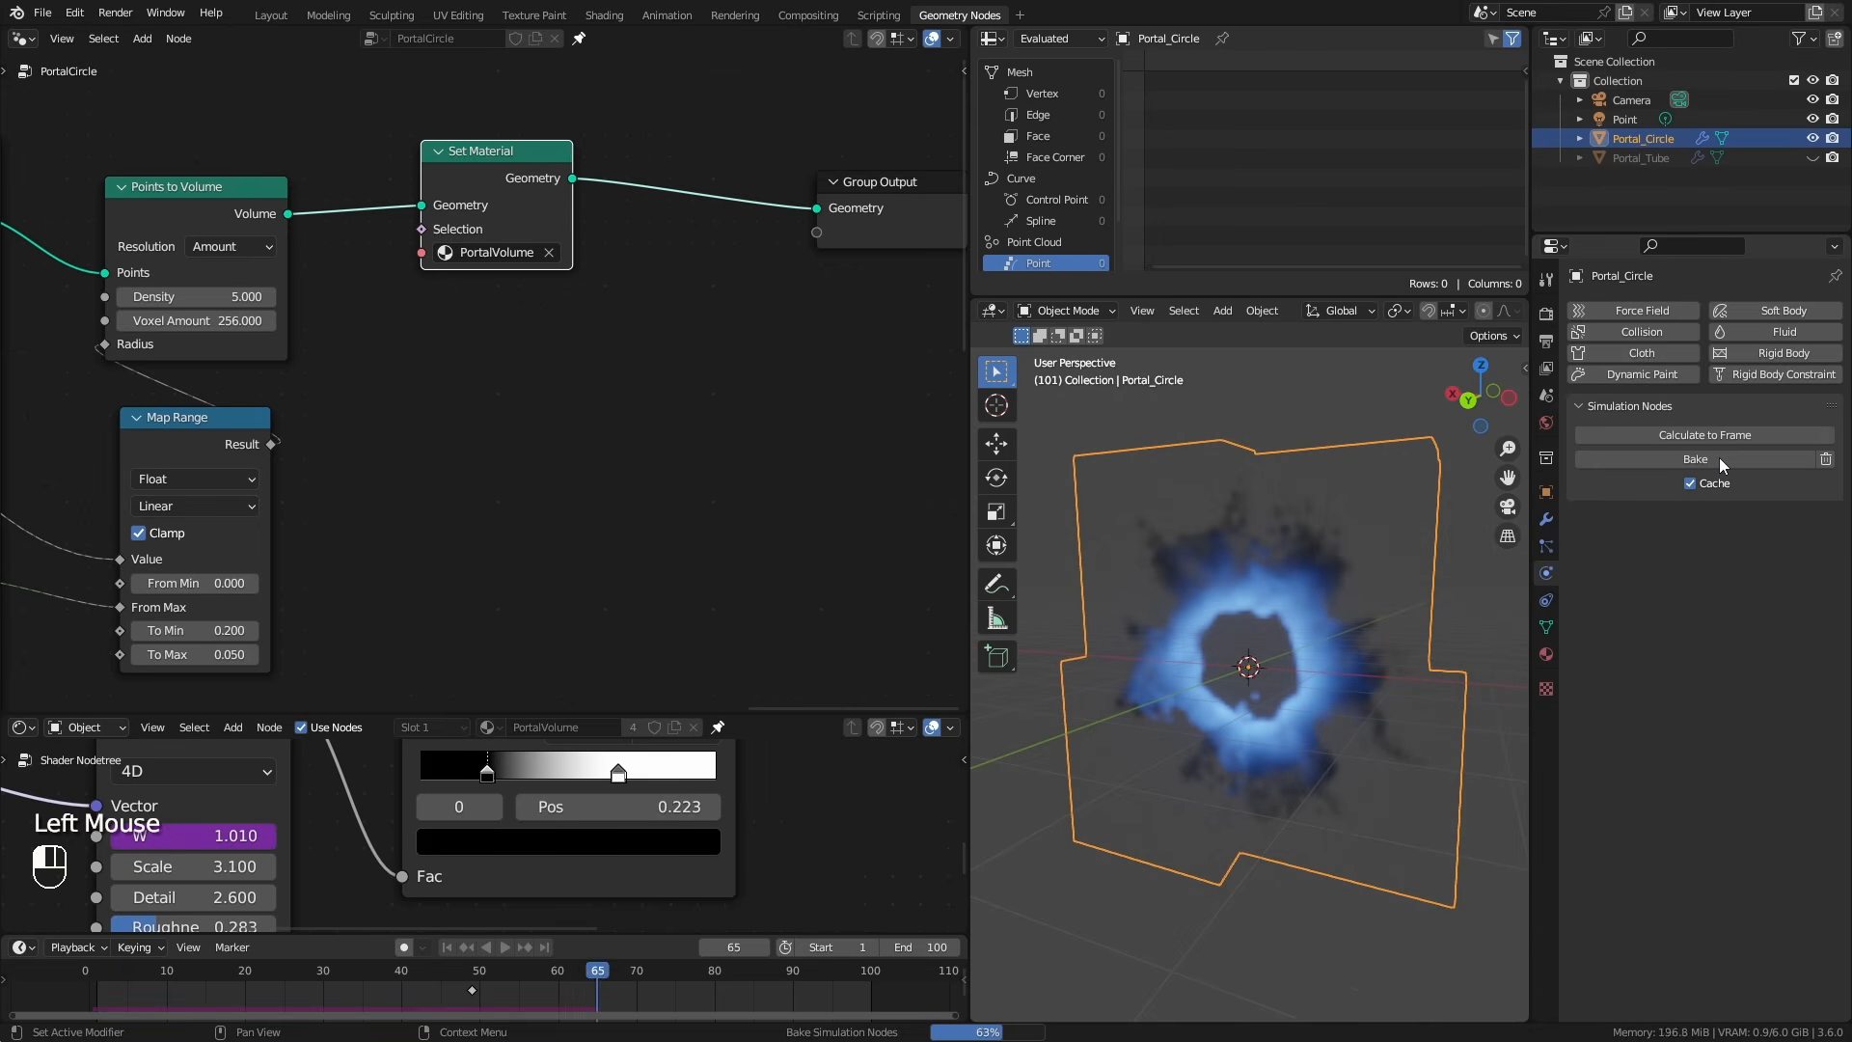
Select and unhide Portal_Tube, hide Portal_Circle in the viewport, and save the file.
left_click(1611, 156)
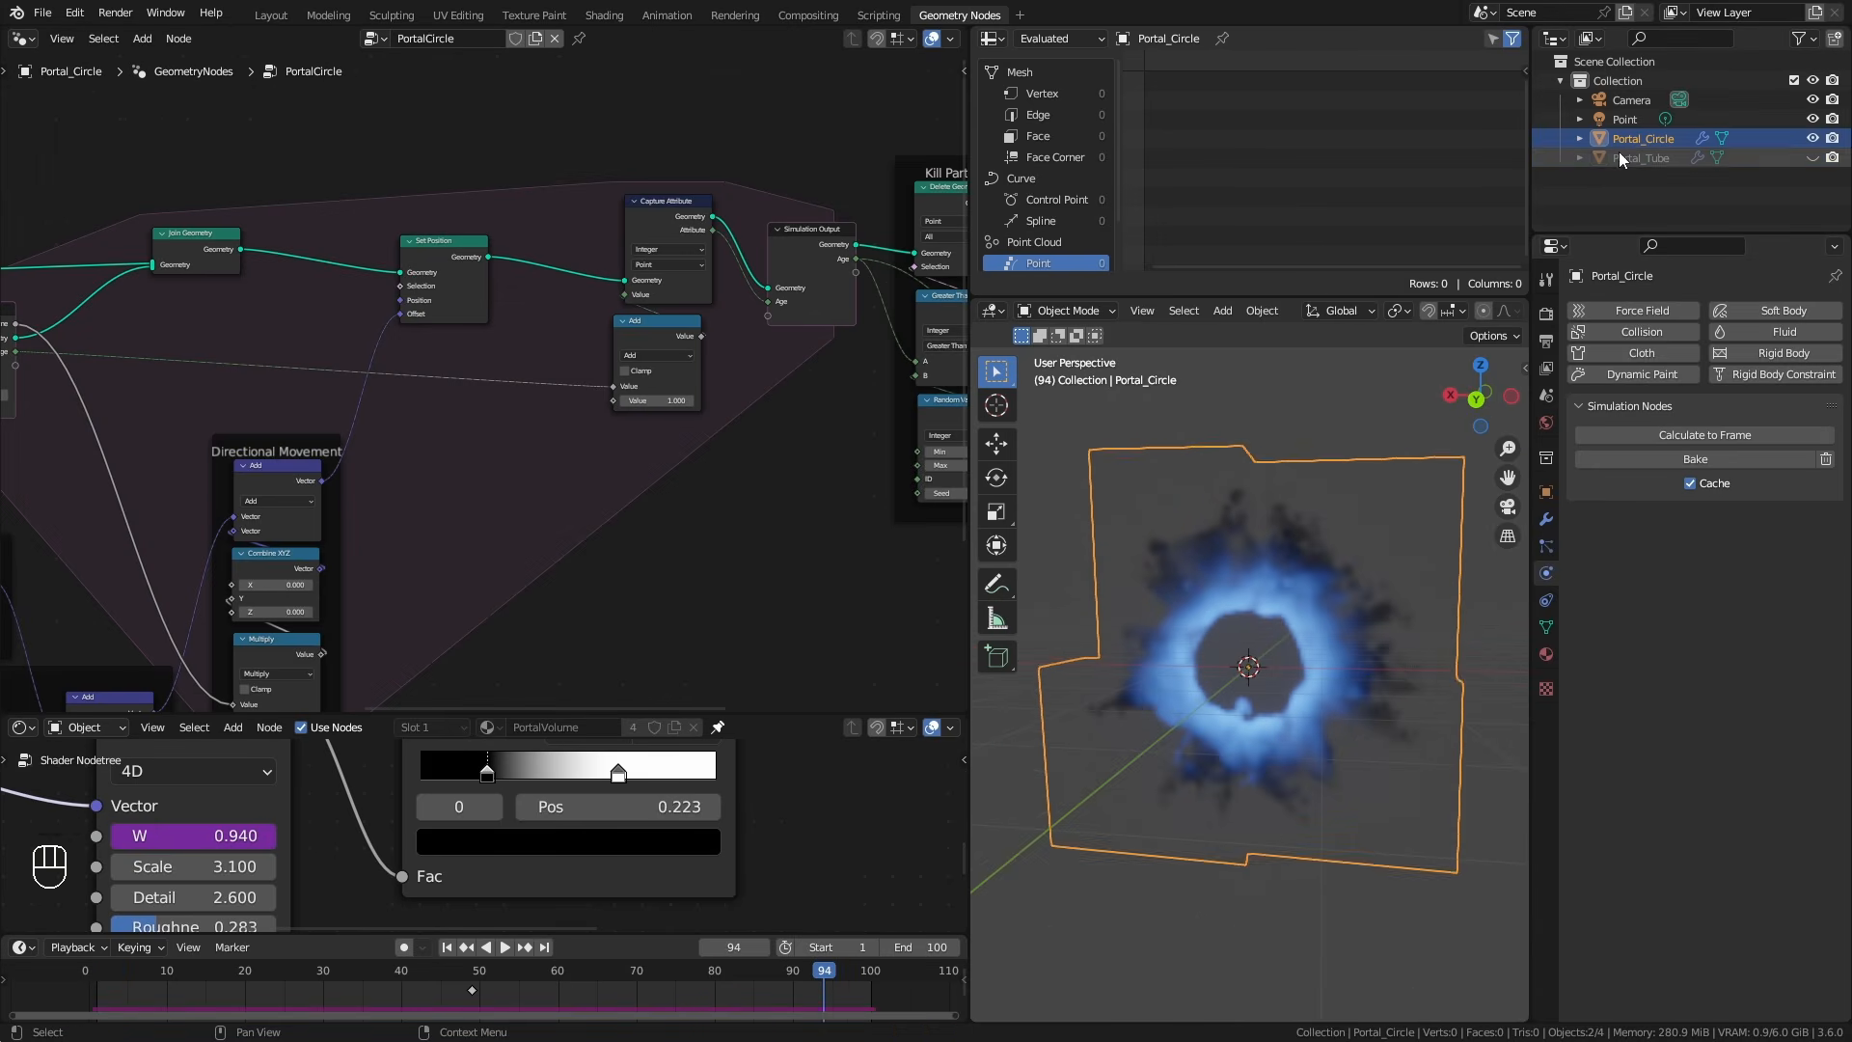
left_click(1812, 157)
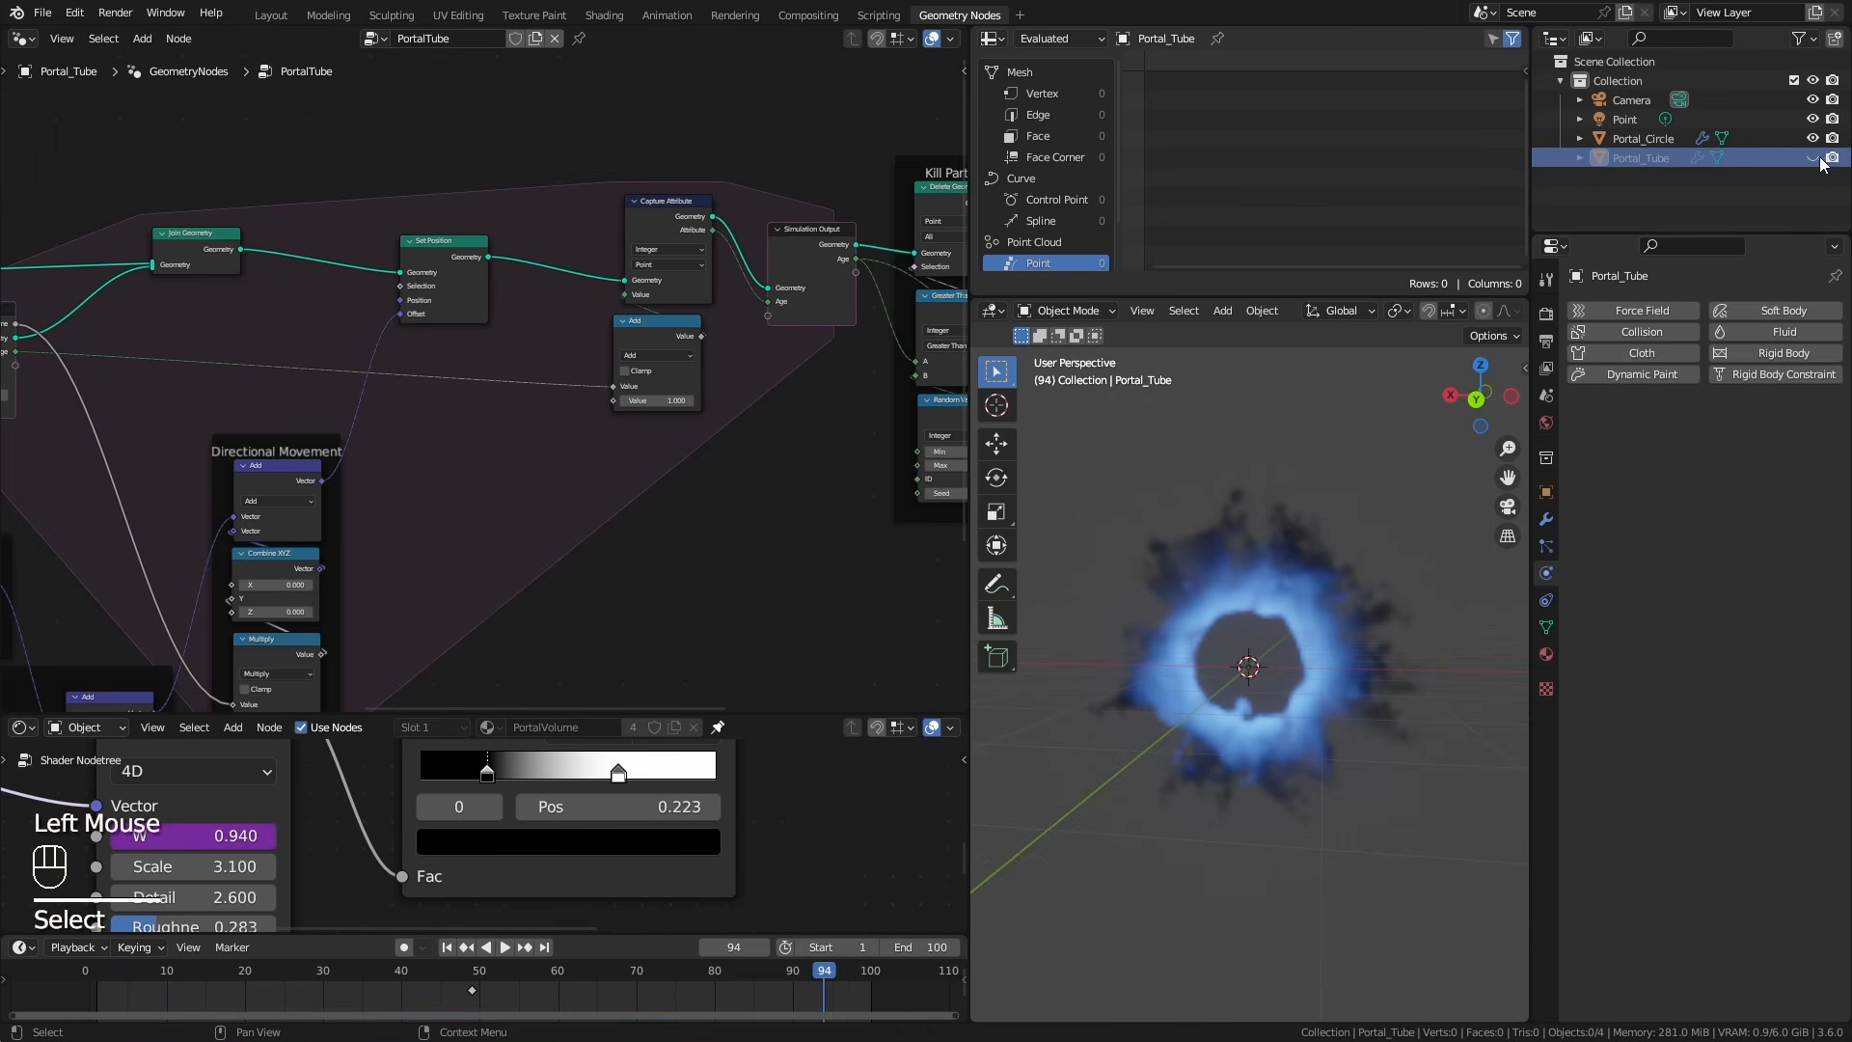
left_click(1813, 138)
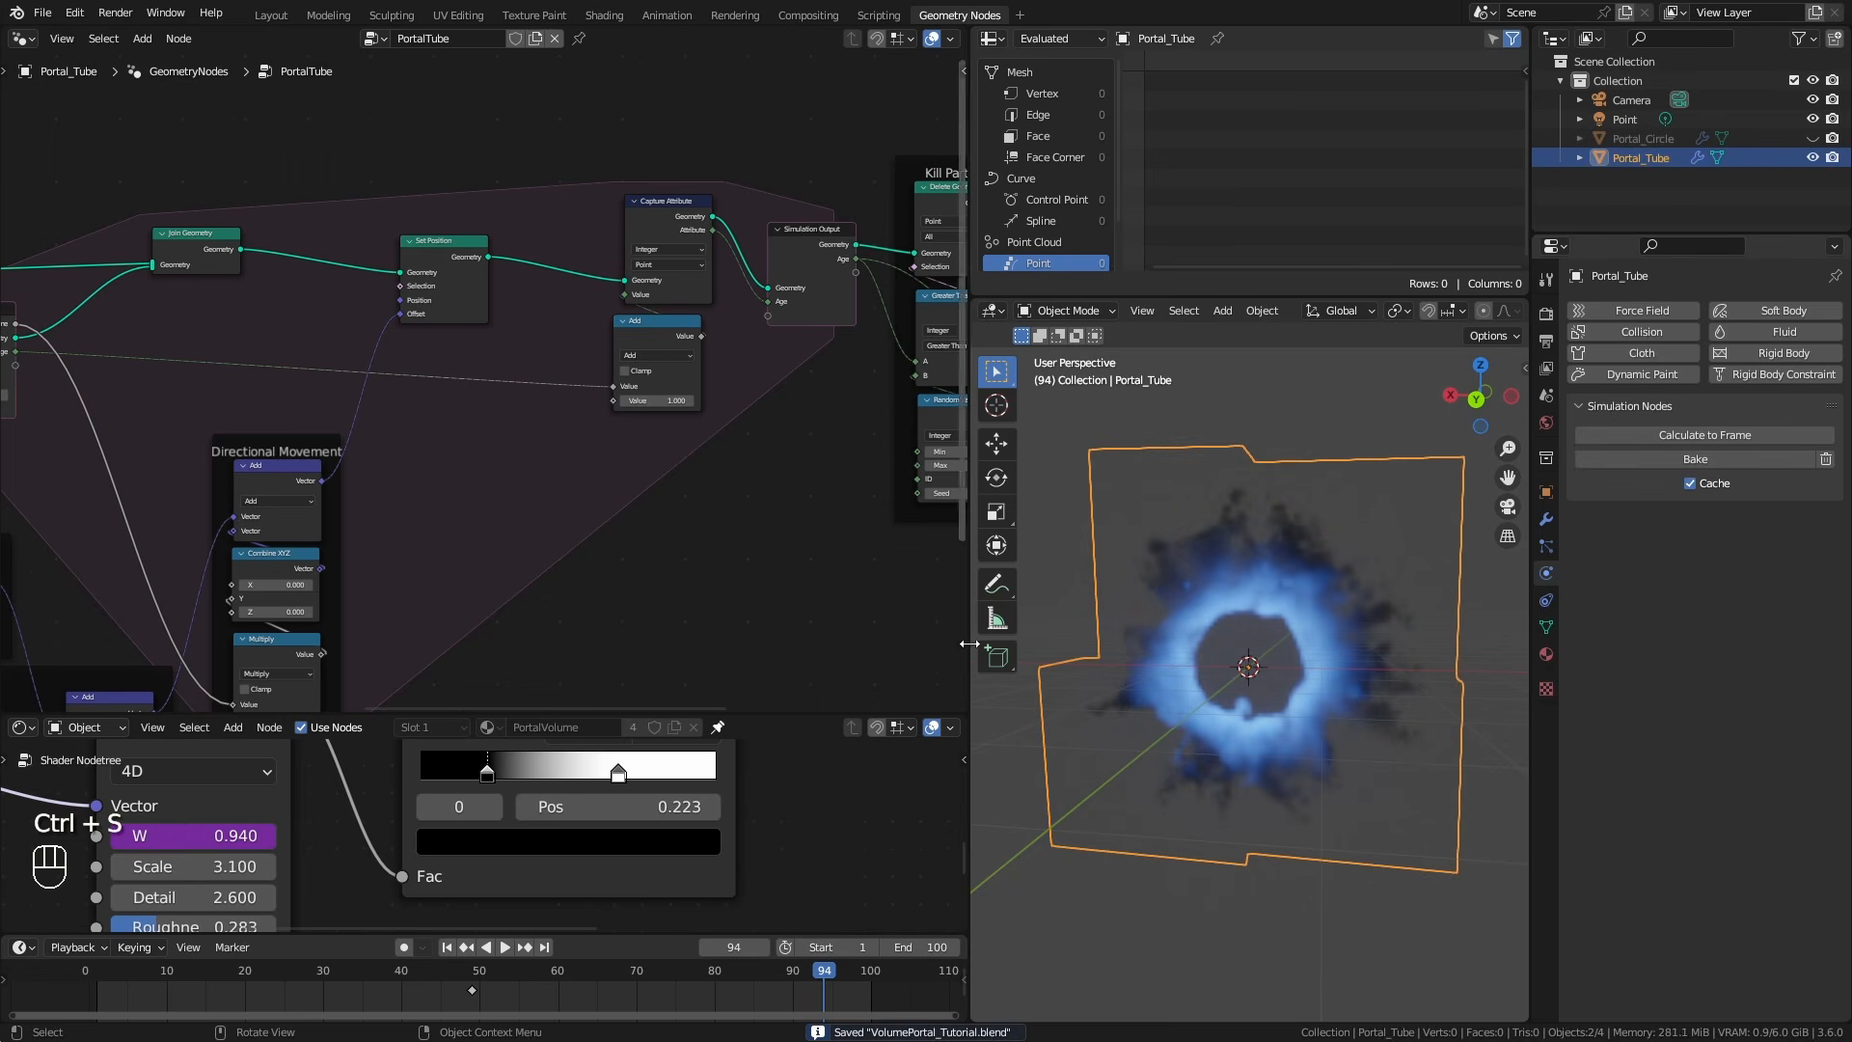
Enlarge the geometry node editor and reposition the Directional Movement frame in the PortalTube node tree.
left_click_drag(960, 716, 959, 909)
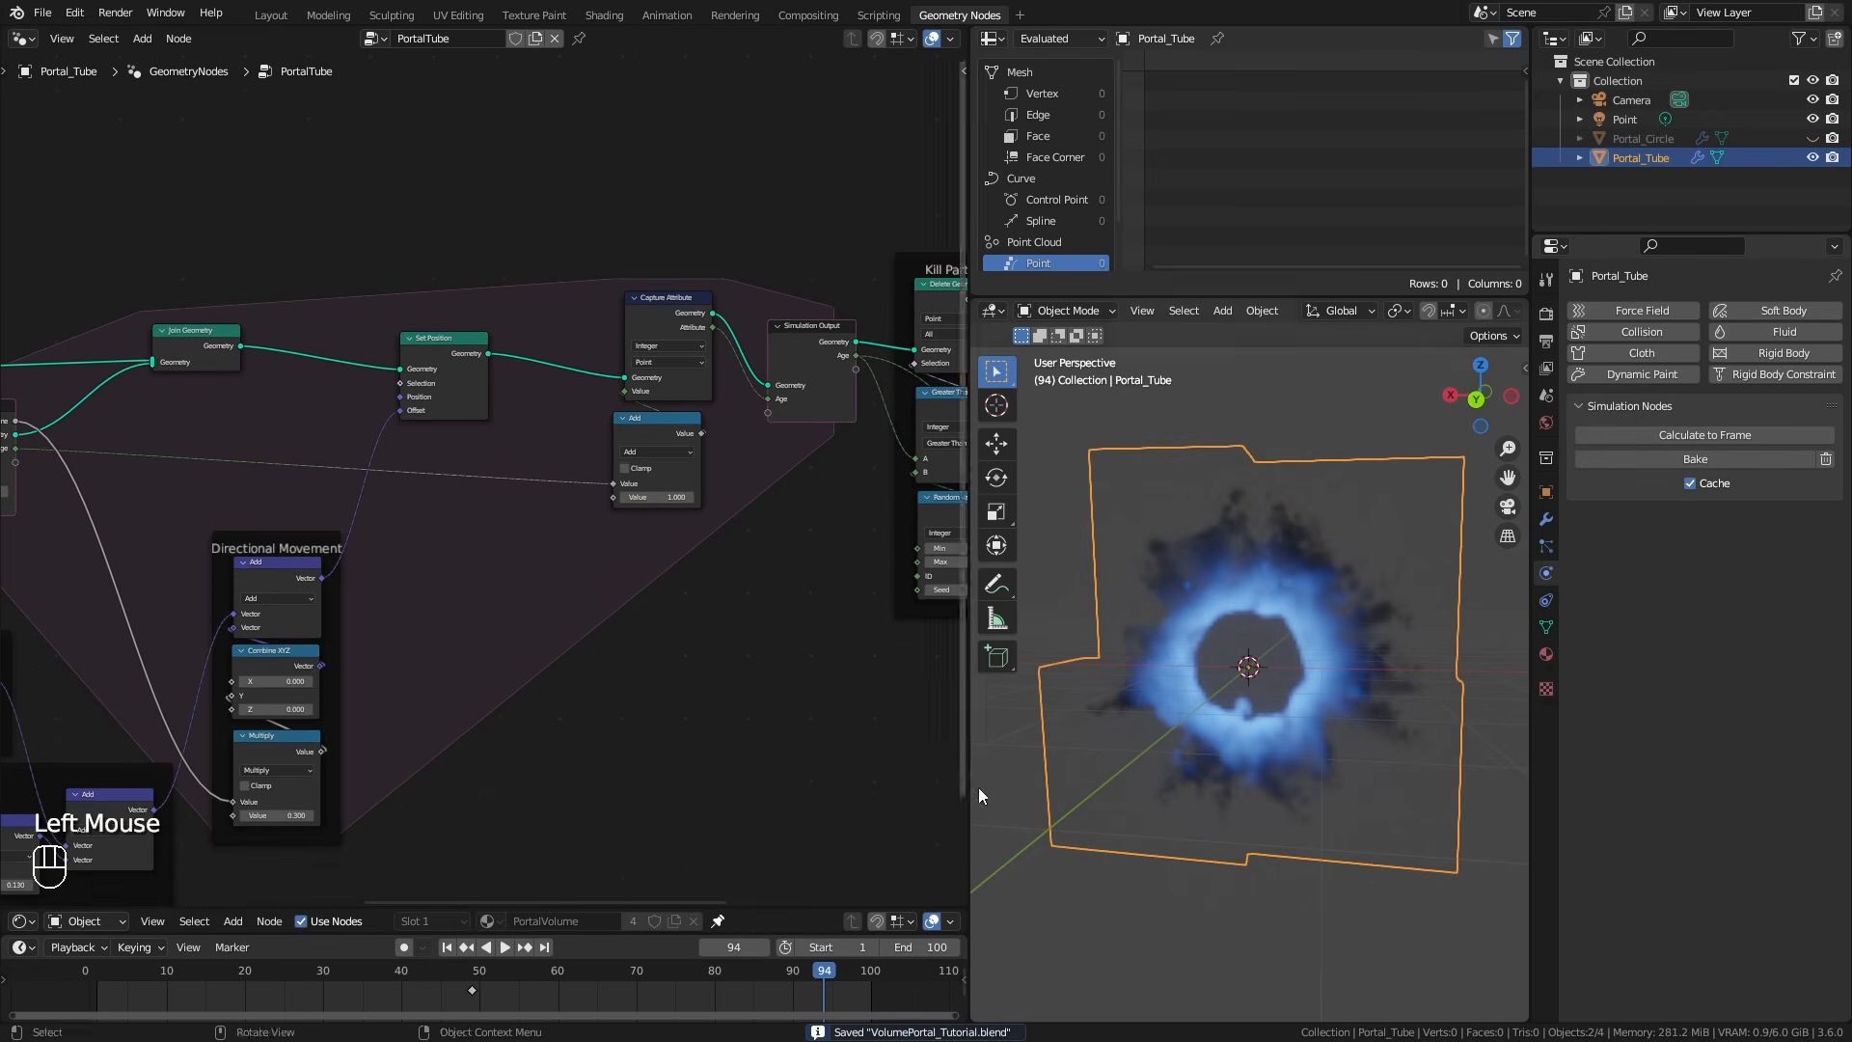
left_click_drag(986, 787, 1109, 762)
middle_click_drag(1041, 710, 629, 512, "ctrl")
left_click_drag(629, 512, 588, 560)
left_click_drag(581, 372, 537, 402)
middle_click_drag(855, 524, 525, 637)
left_click_drag(594, 401, 636, 387)
middle_click_drag(674, 694, 698, 733, "ctrl")
Set the Directional Movement Multiply value to 0.580 and preview the Delete Geometry output as points while playing the animation.
left_click_drag(674, 741, 732, 741, "shift")
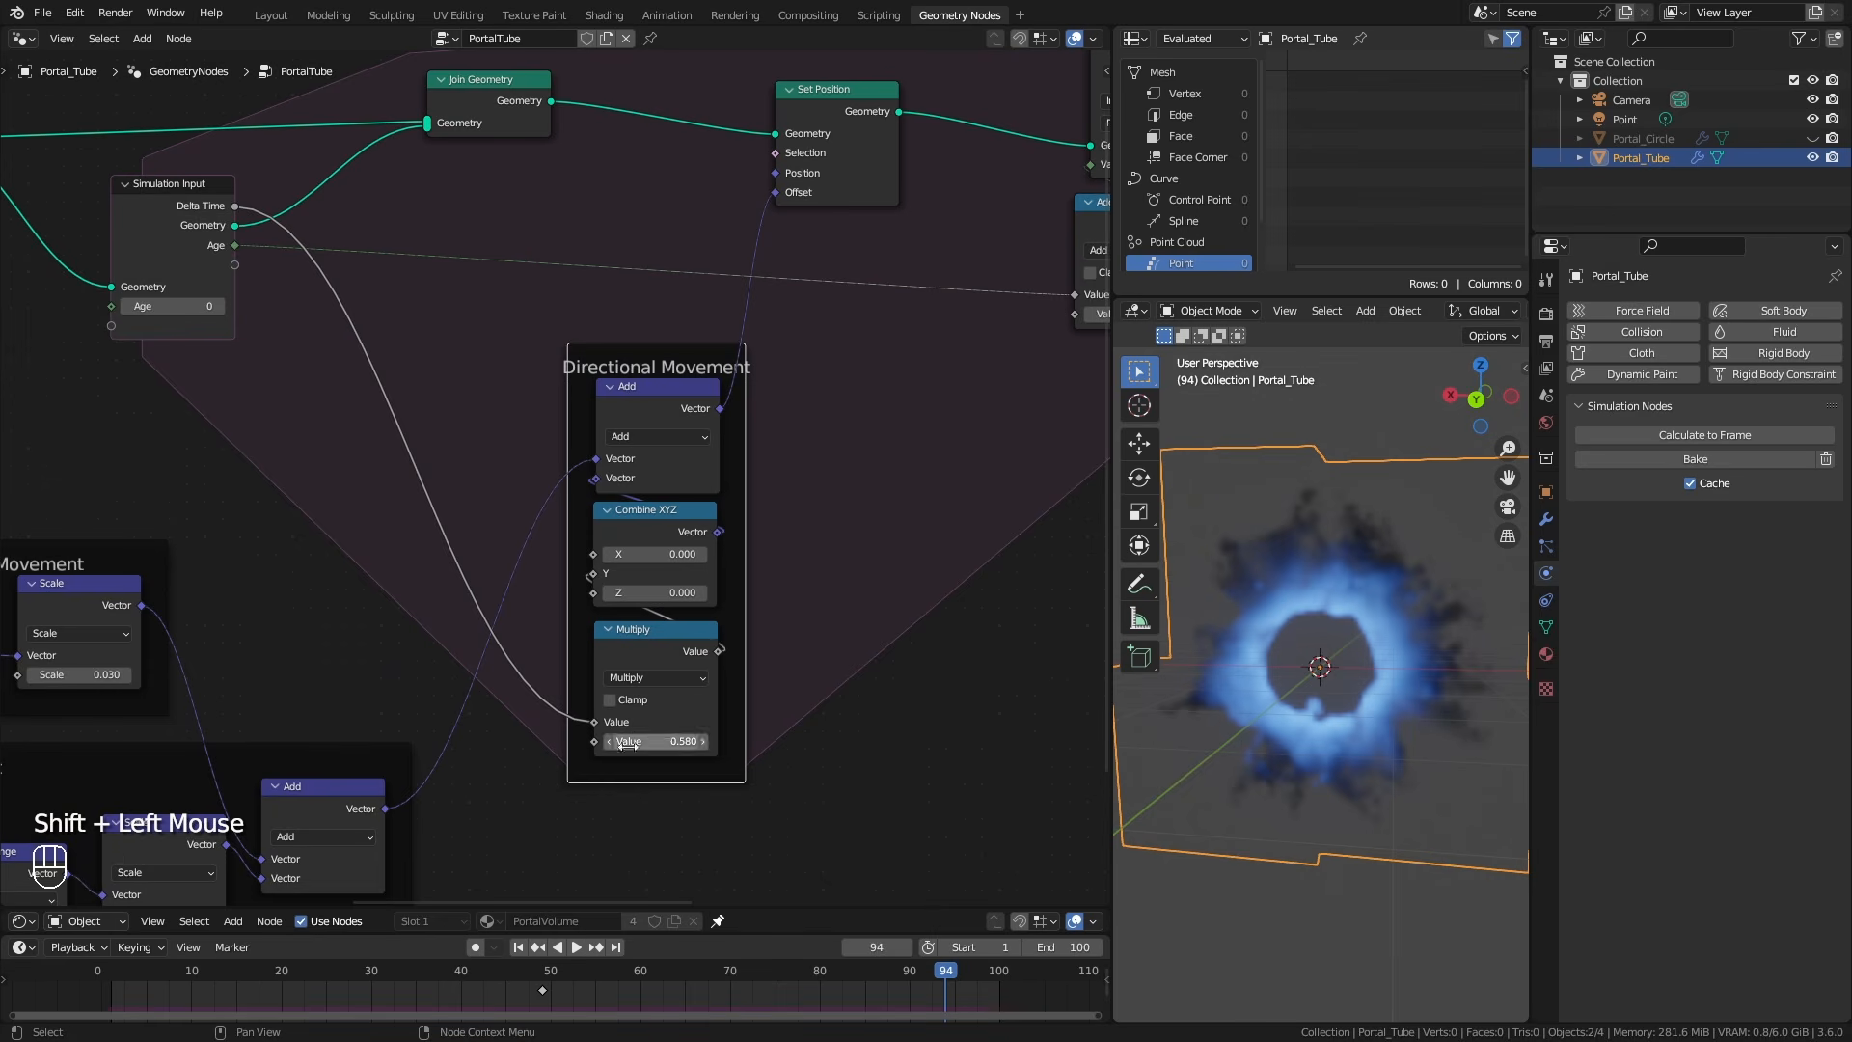
middle_click_drag(483, 776, 624, 698)
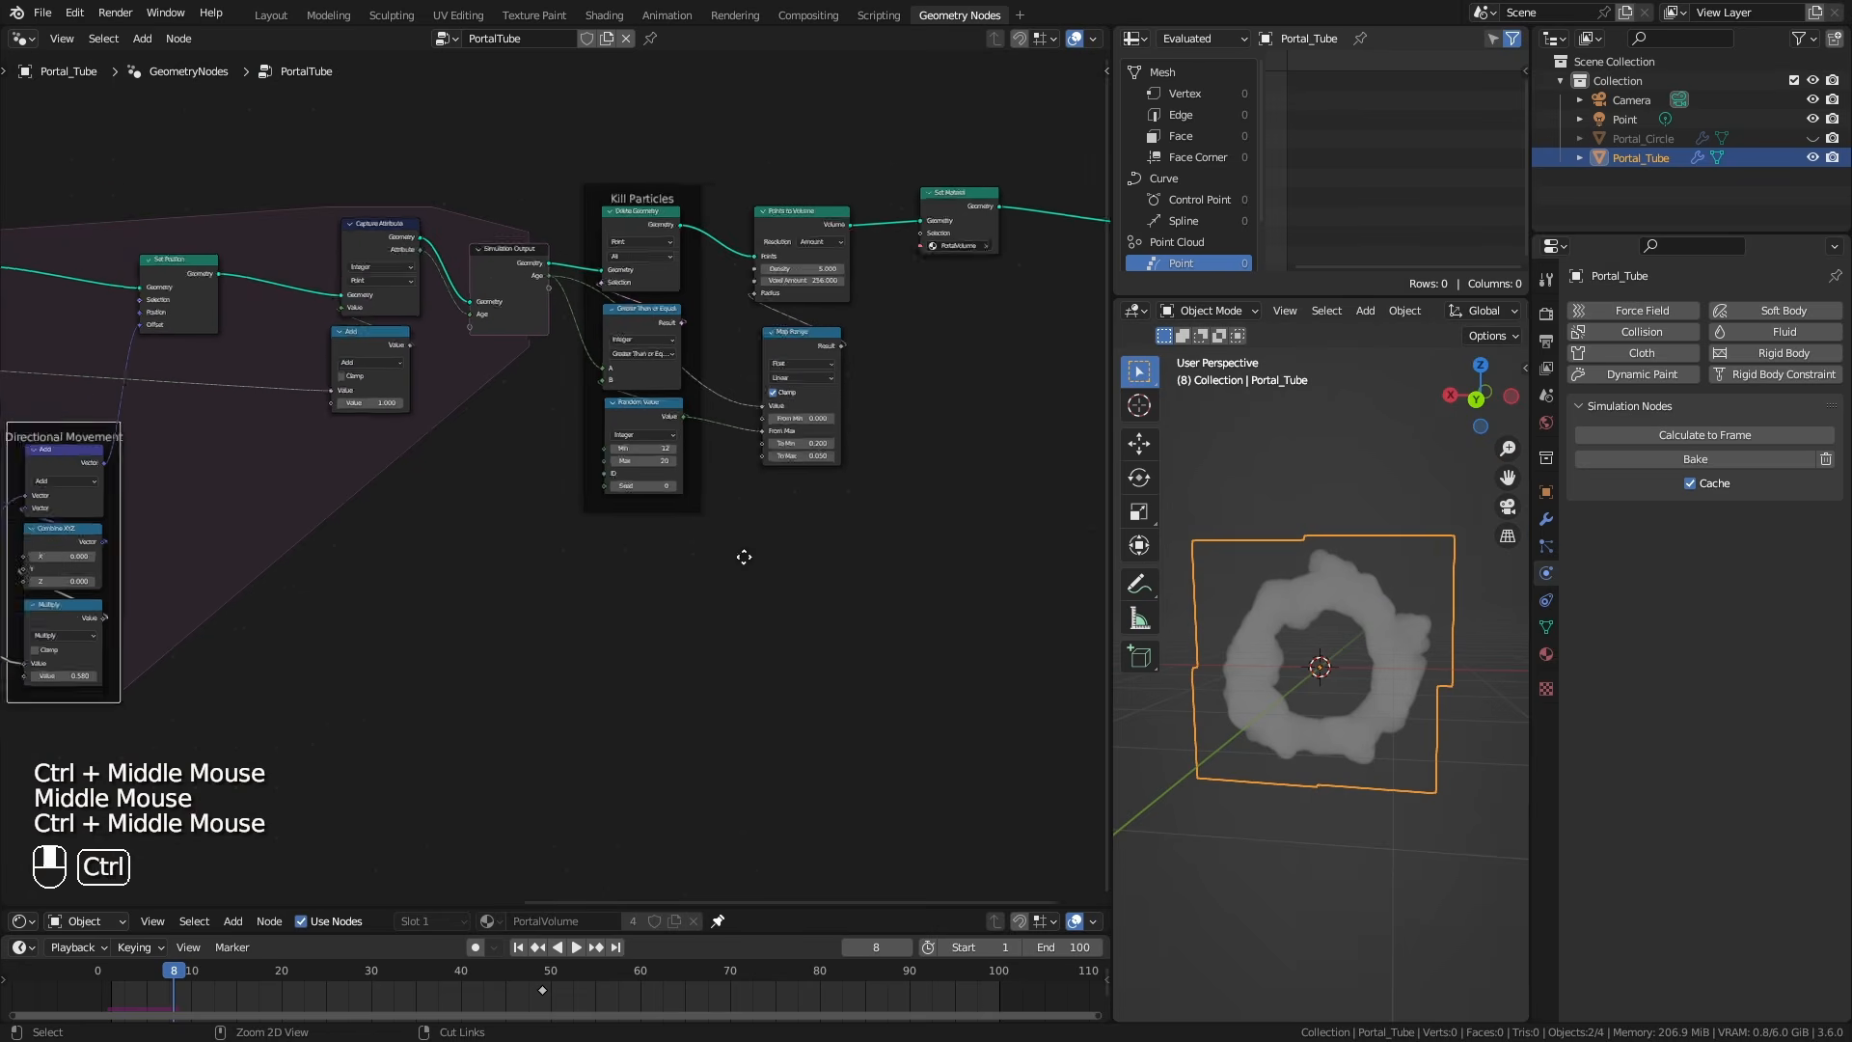
middle_click_drag(744, 558, 767, 521, "ctrl")
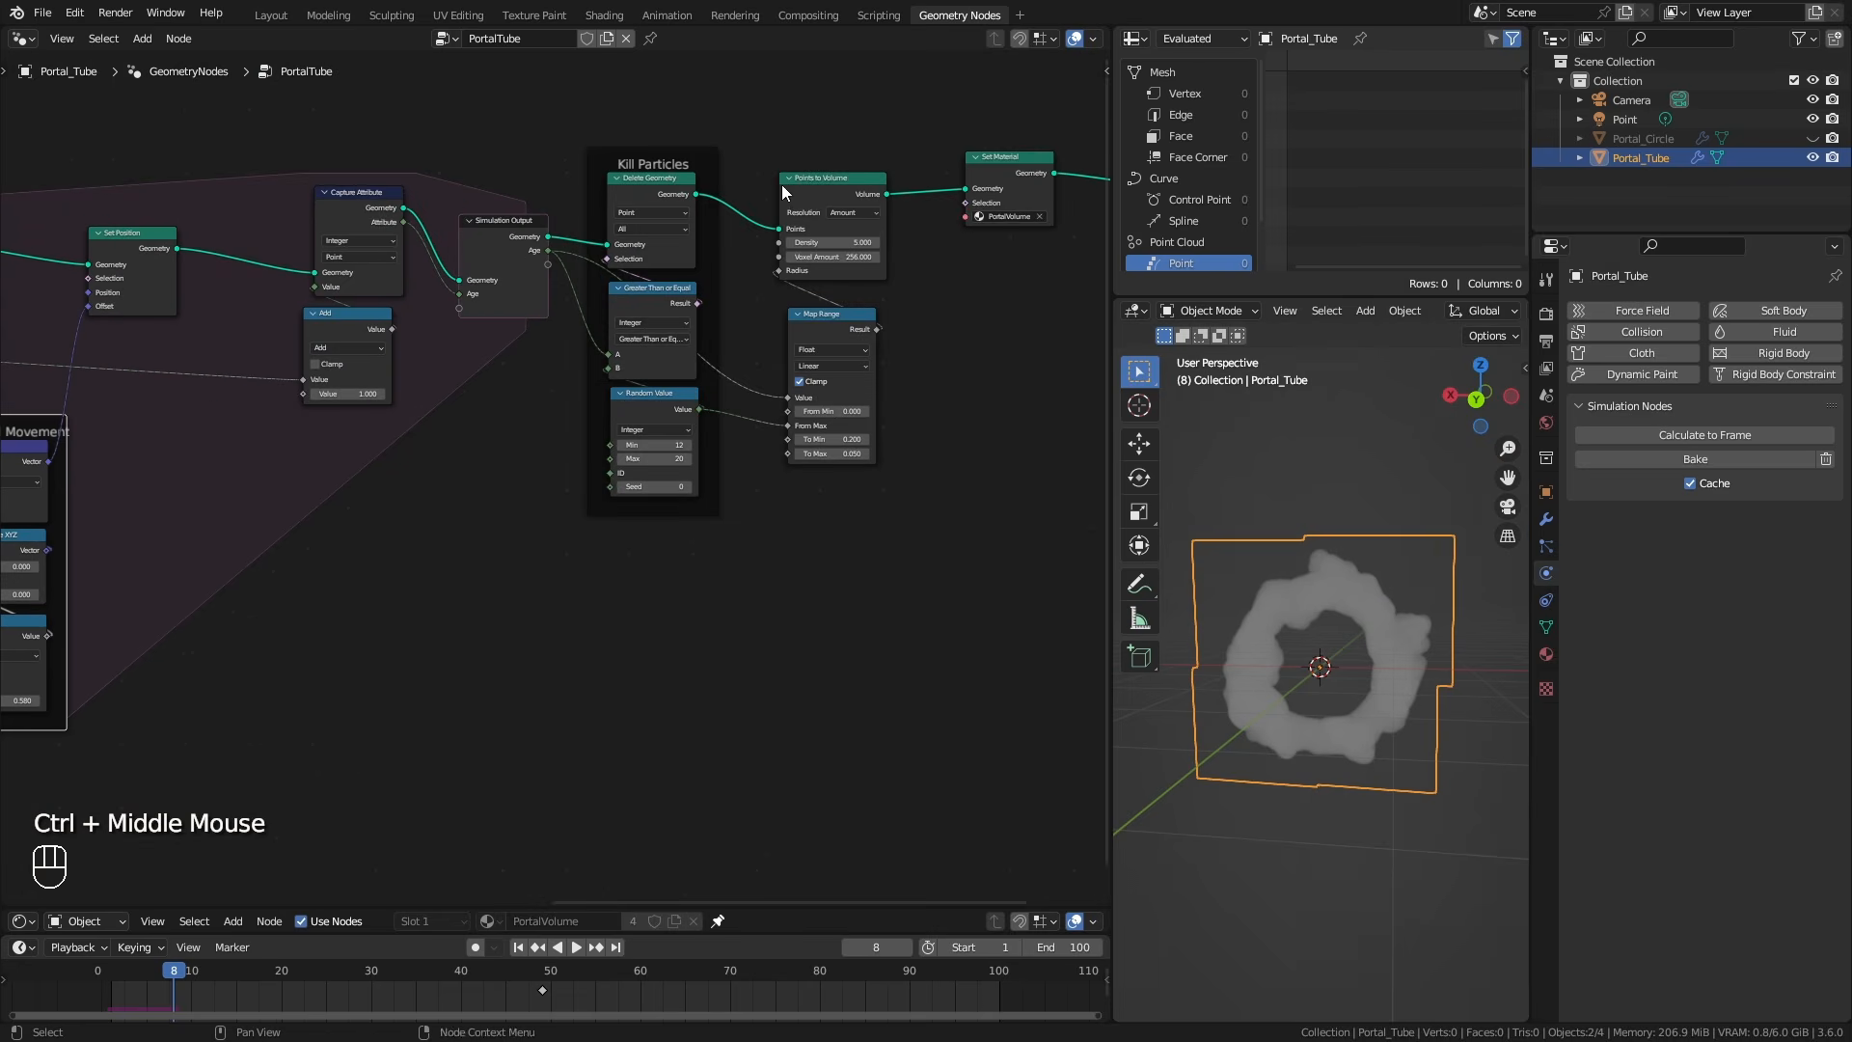
left_click(678, 192, "alt+shift")
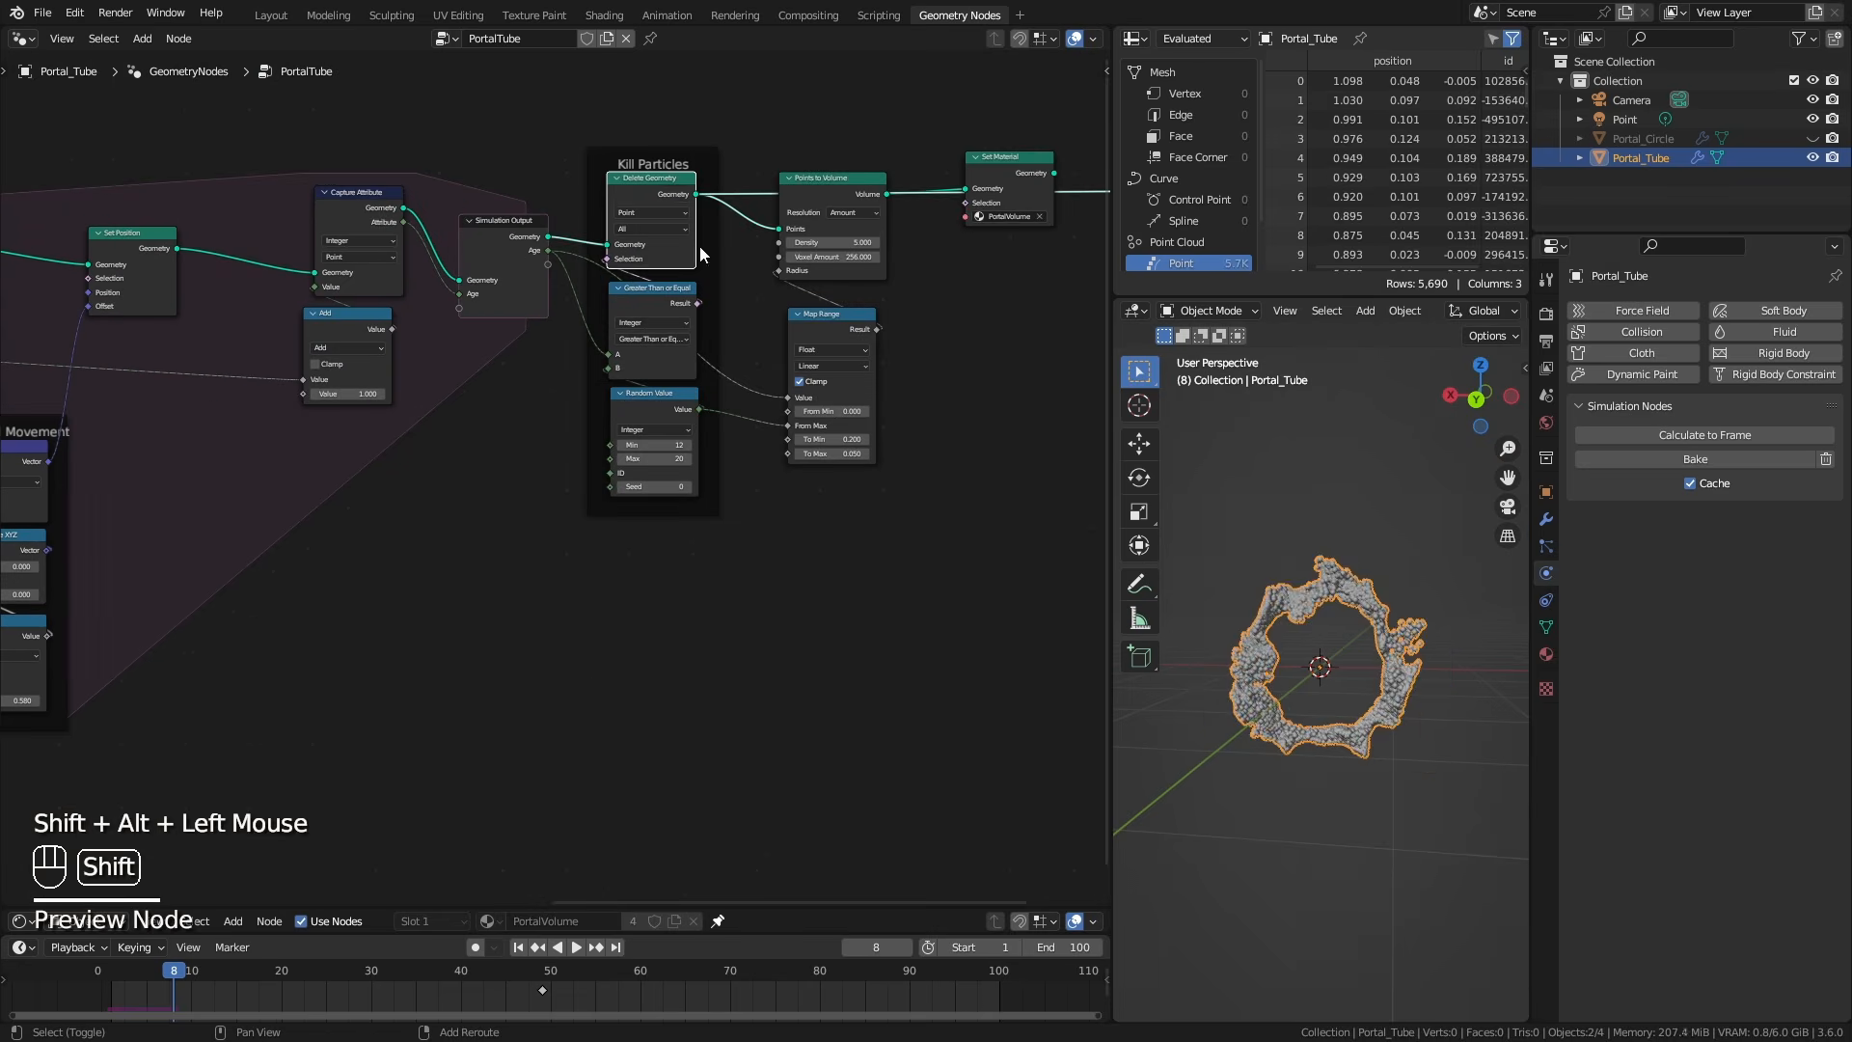
left_click(1393, 754)
key("space")
mouse_move(1385, 731)
middle_mouse_down()
mouse_move(1257, 742)
mouse_move(1381, 732)
middle_mouse_up()
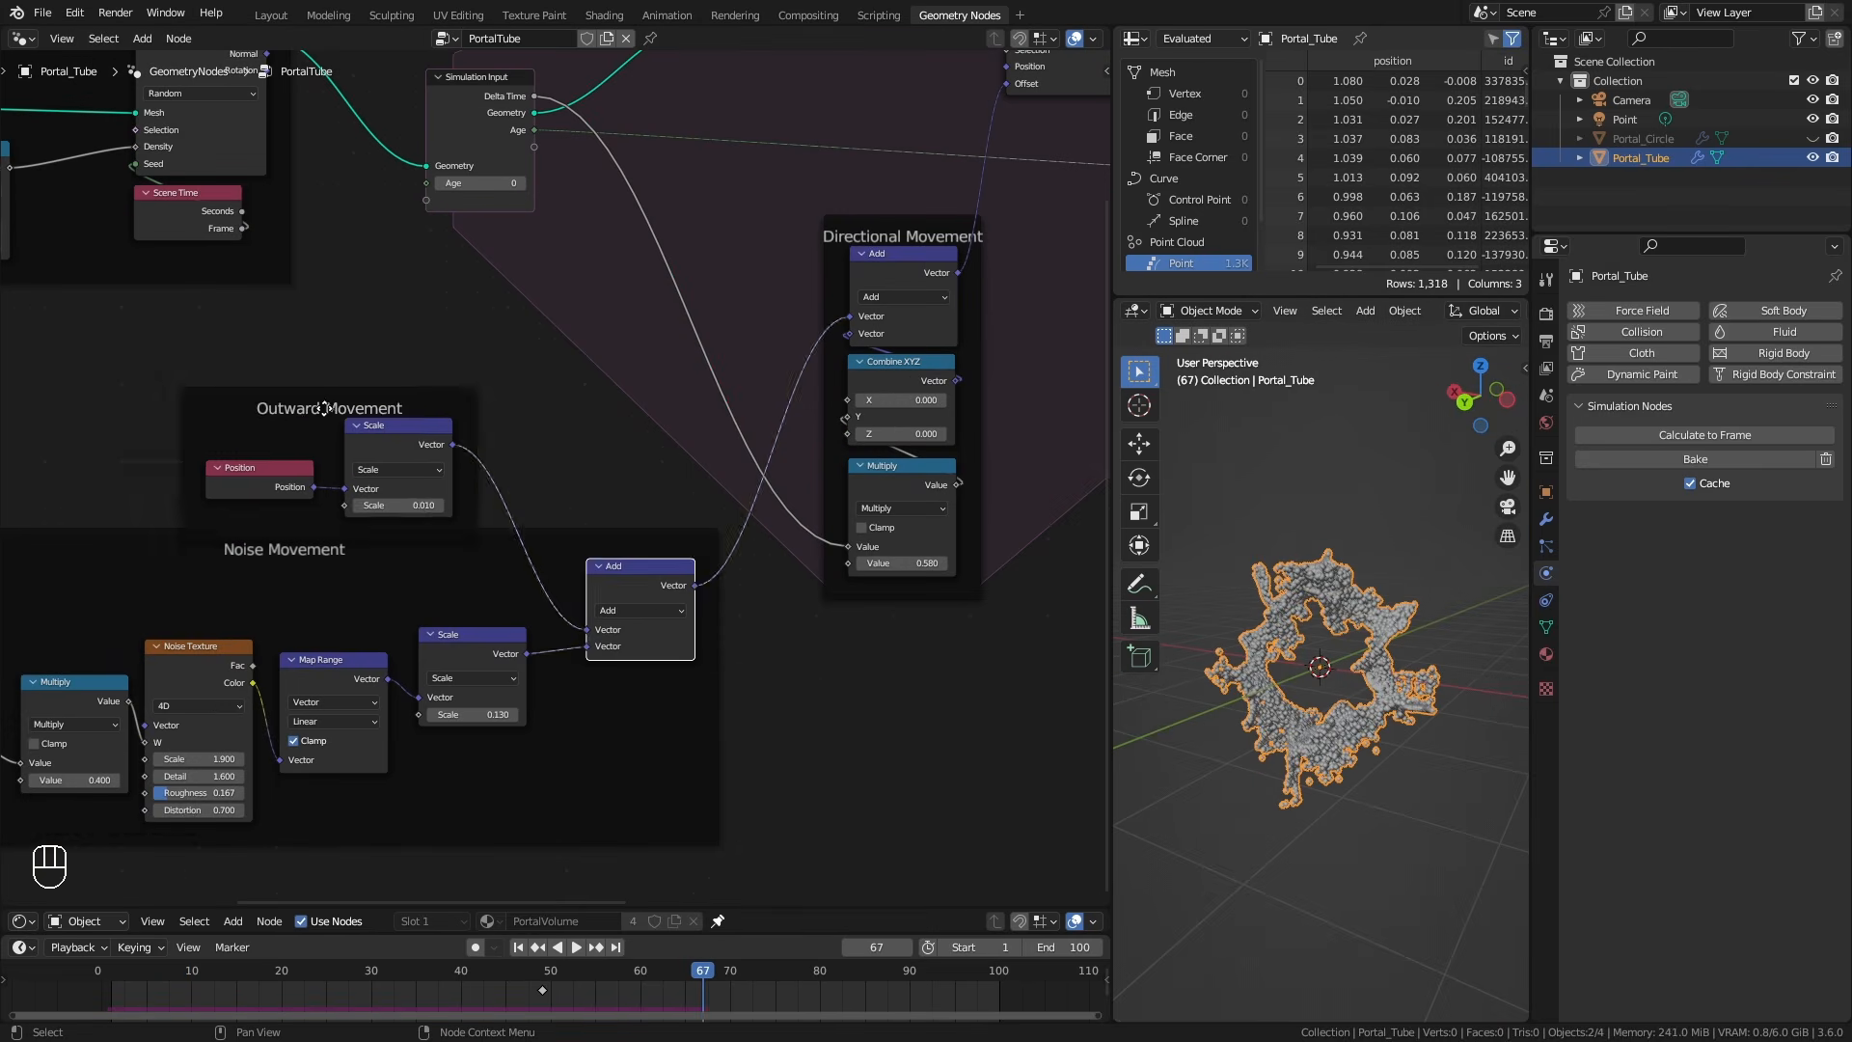
Shift the Outward Movement frame slightly, set its Scale to 0.001, and play the animation to check the particles.
left_click_drag(407, 487, 416, 492)
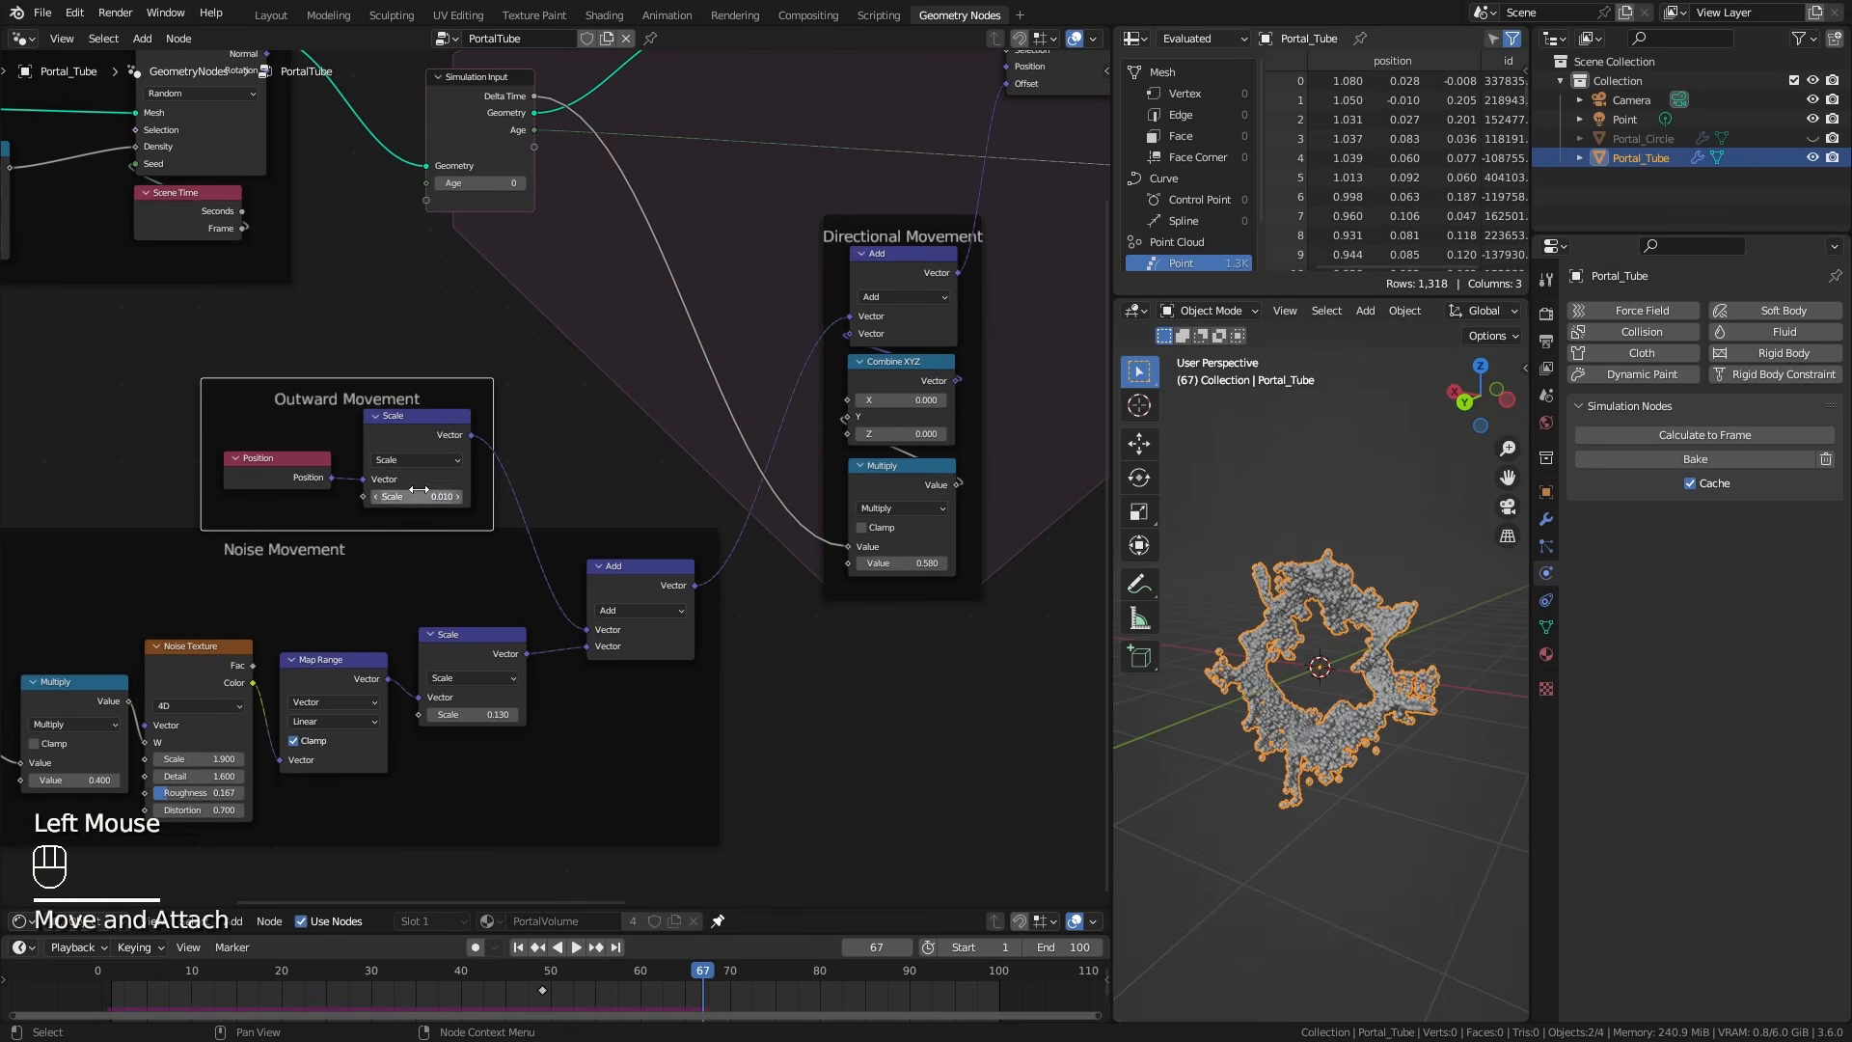
type("1")
key("Return")
left_click(810, 823)
key("space")
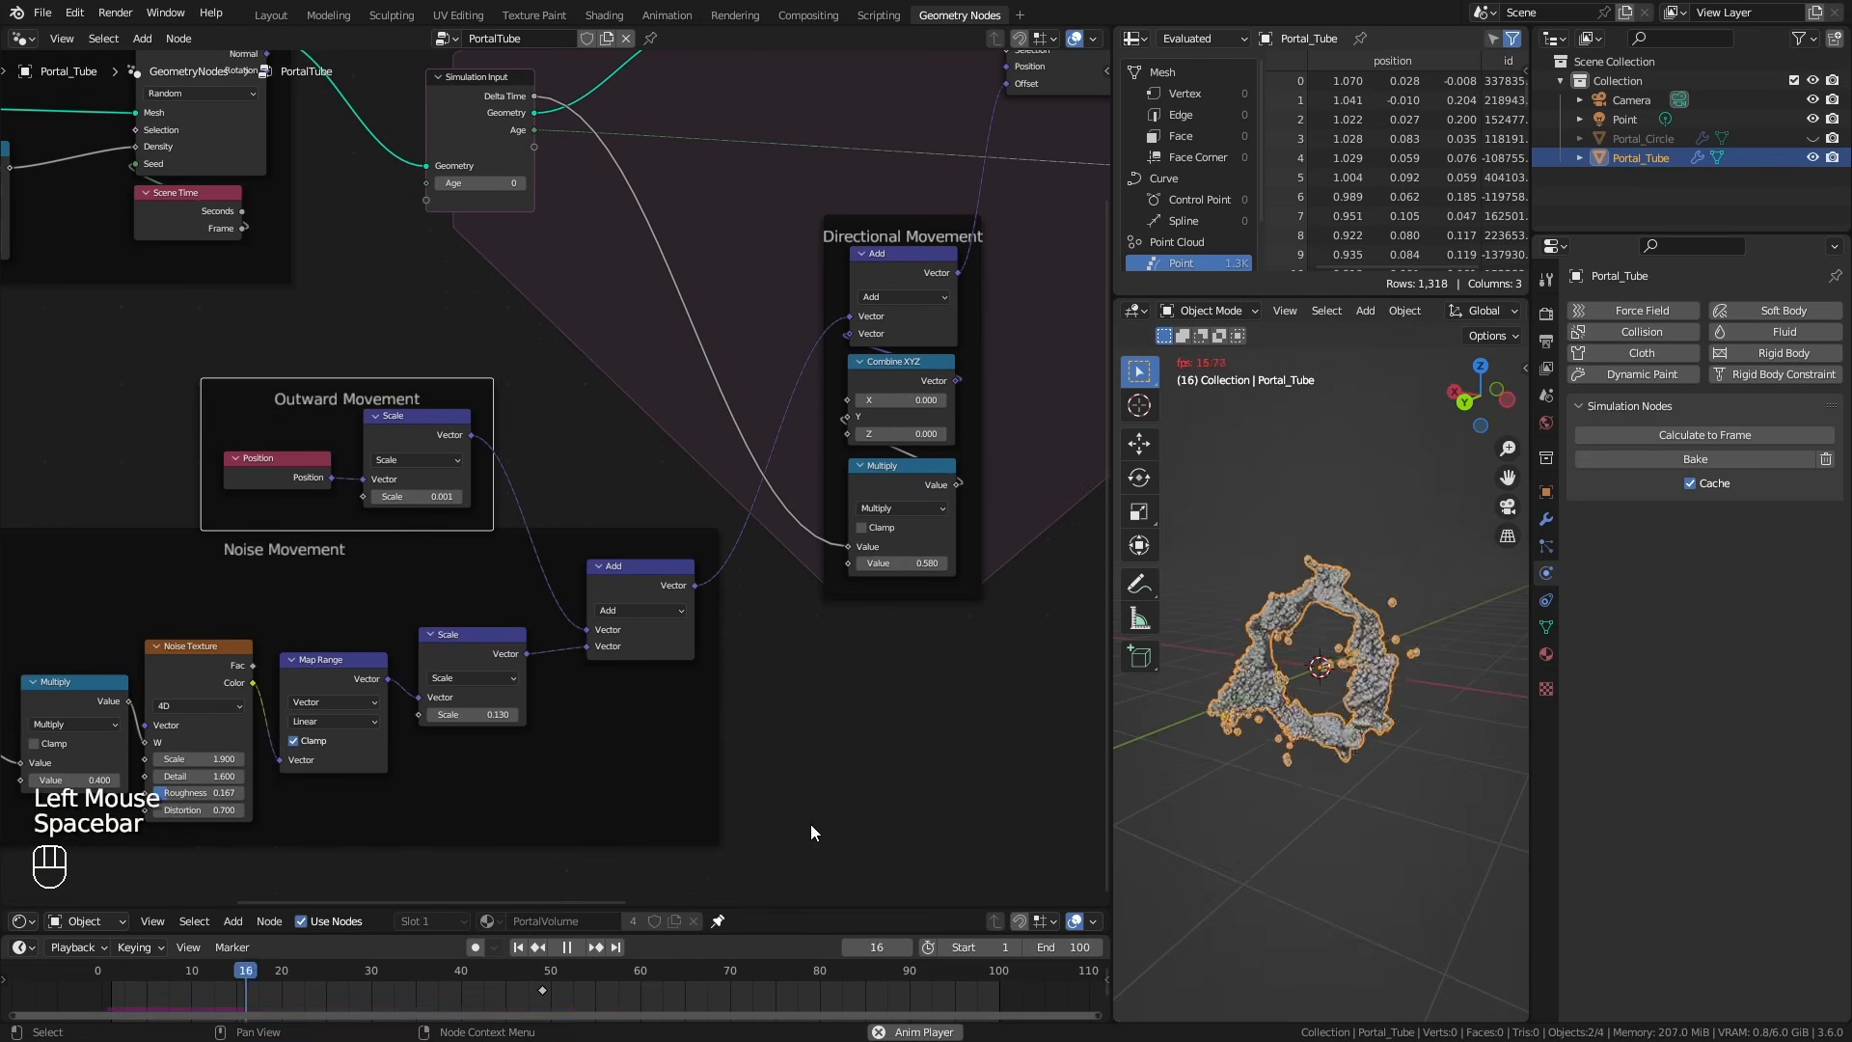
key("space")
Set the Noise Movement Scale to 0.010 and play the animation to check the tube shape.
left_click(489, 715)
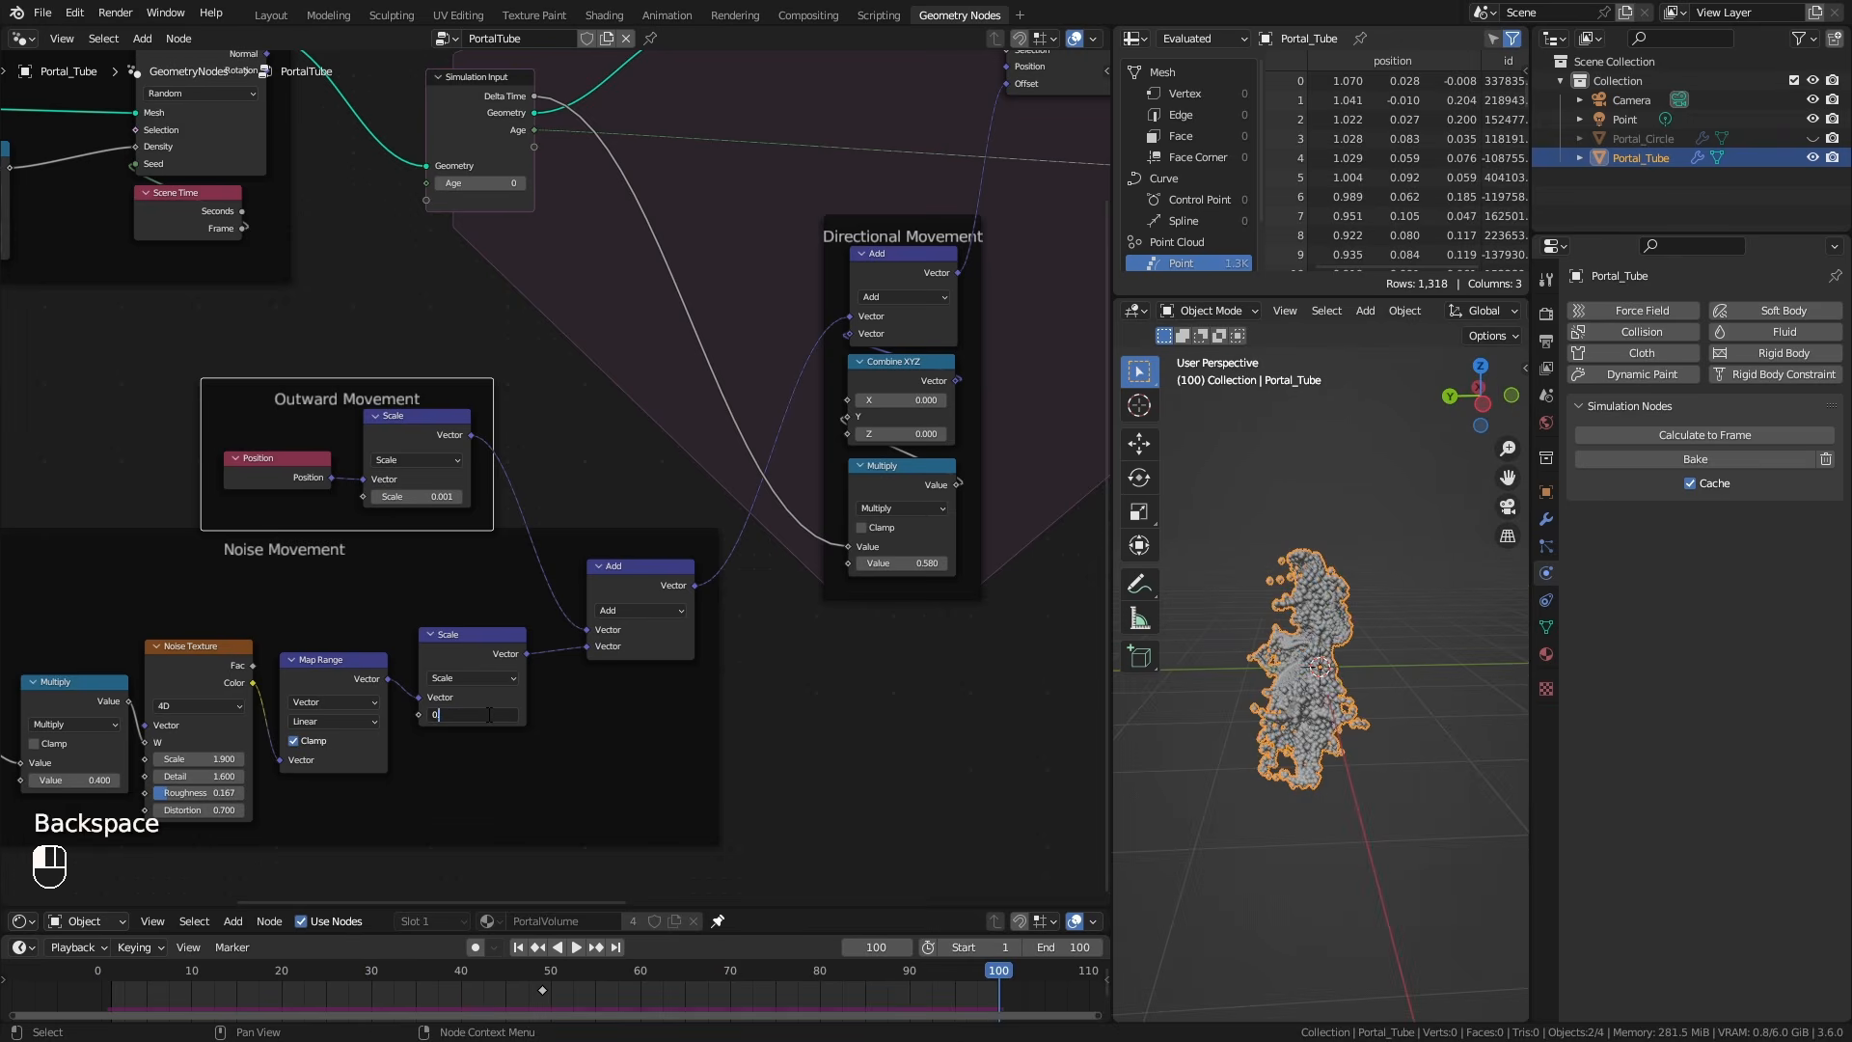
type(".01")
left_click(783, 768)
key("space")
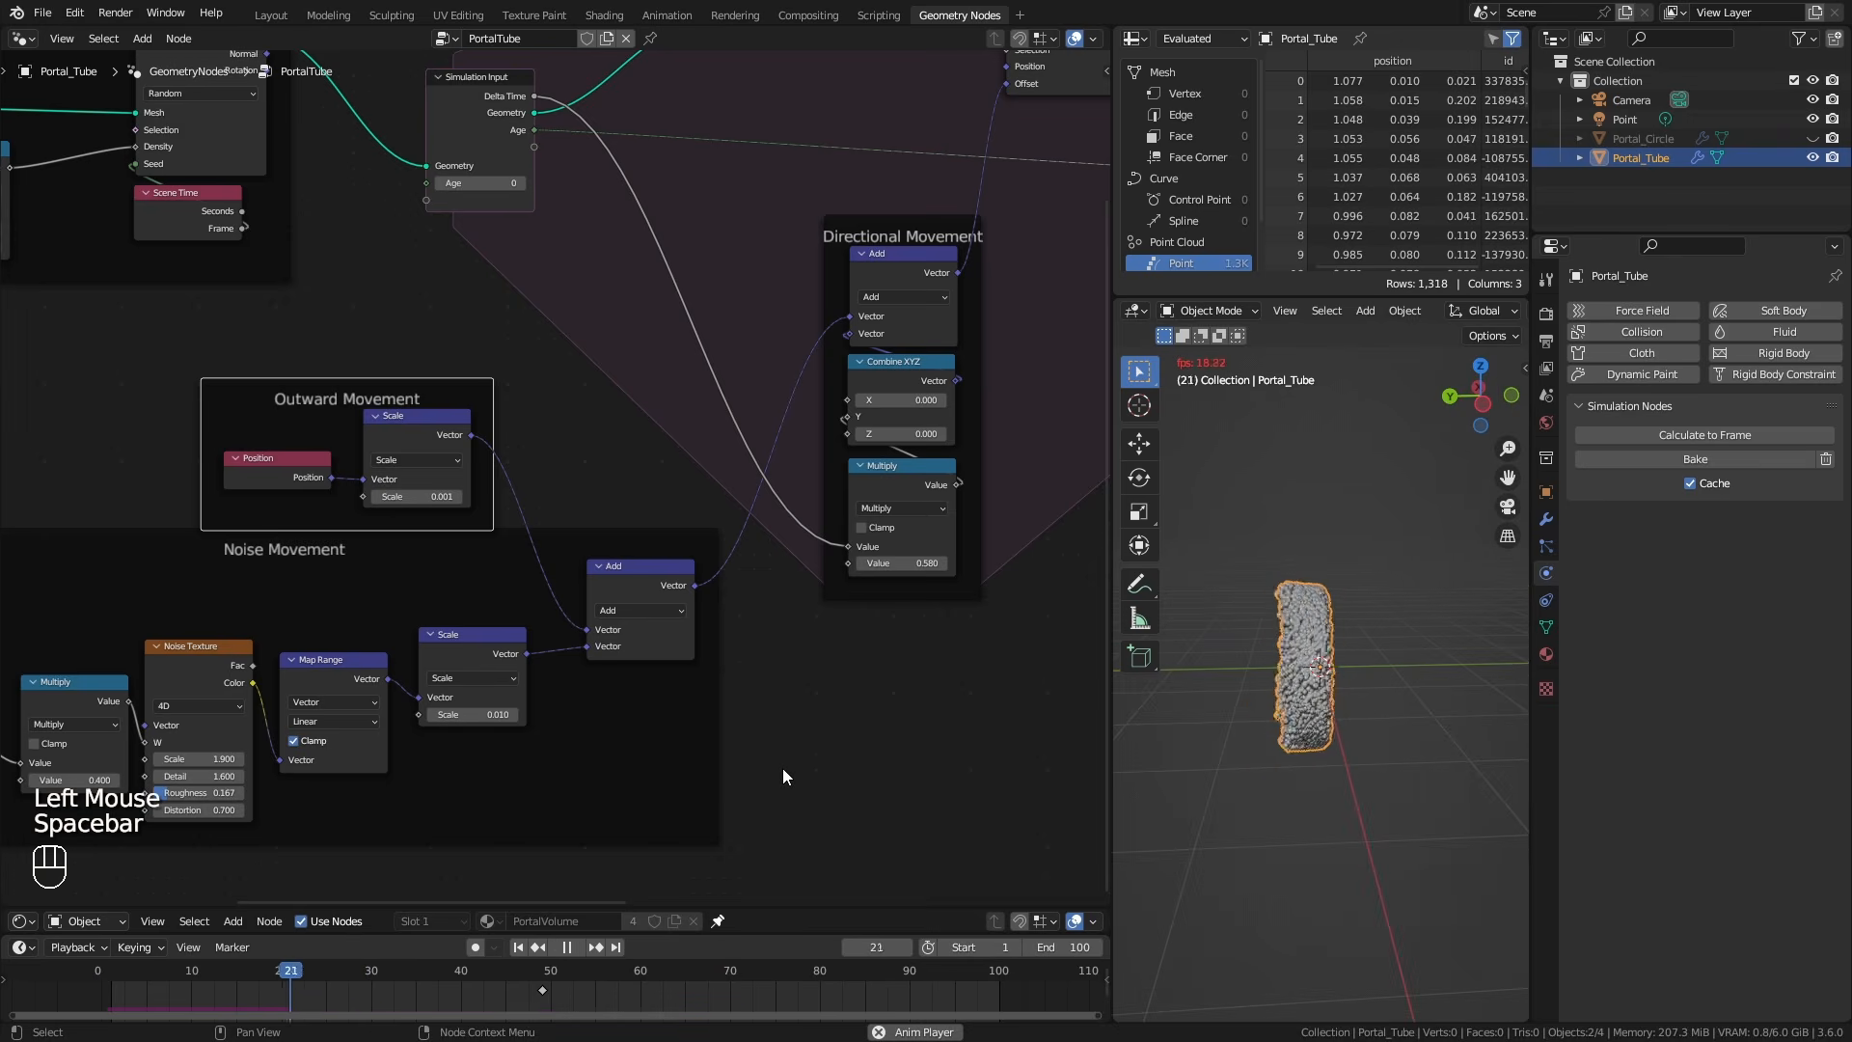
key("space")
Set the Directional Movement Multiply value to 2.000 and the Noise Movement Scale to 0.100, and play the animation.
middle_click_drag(1402, 680, 1499, 697)
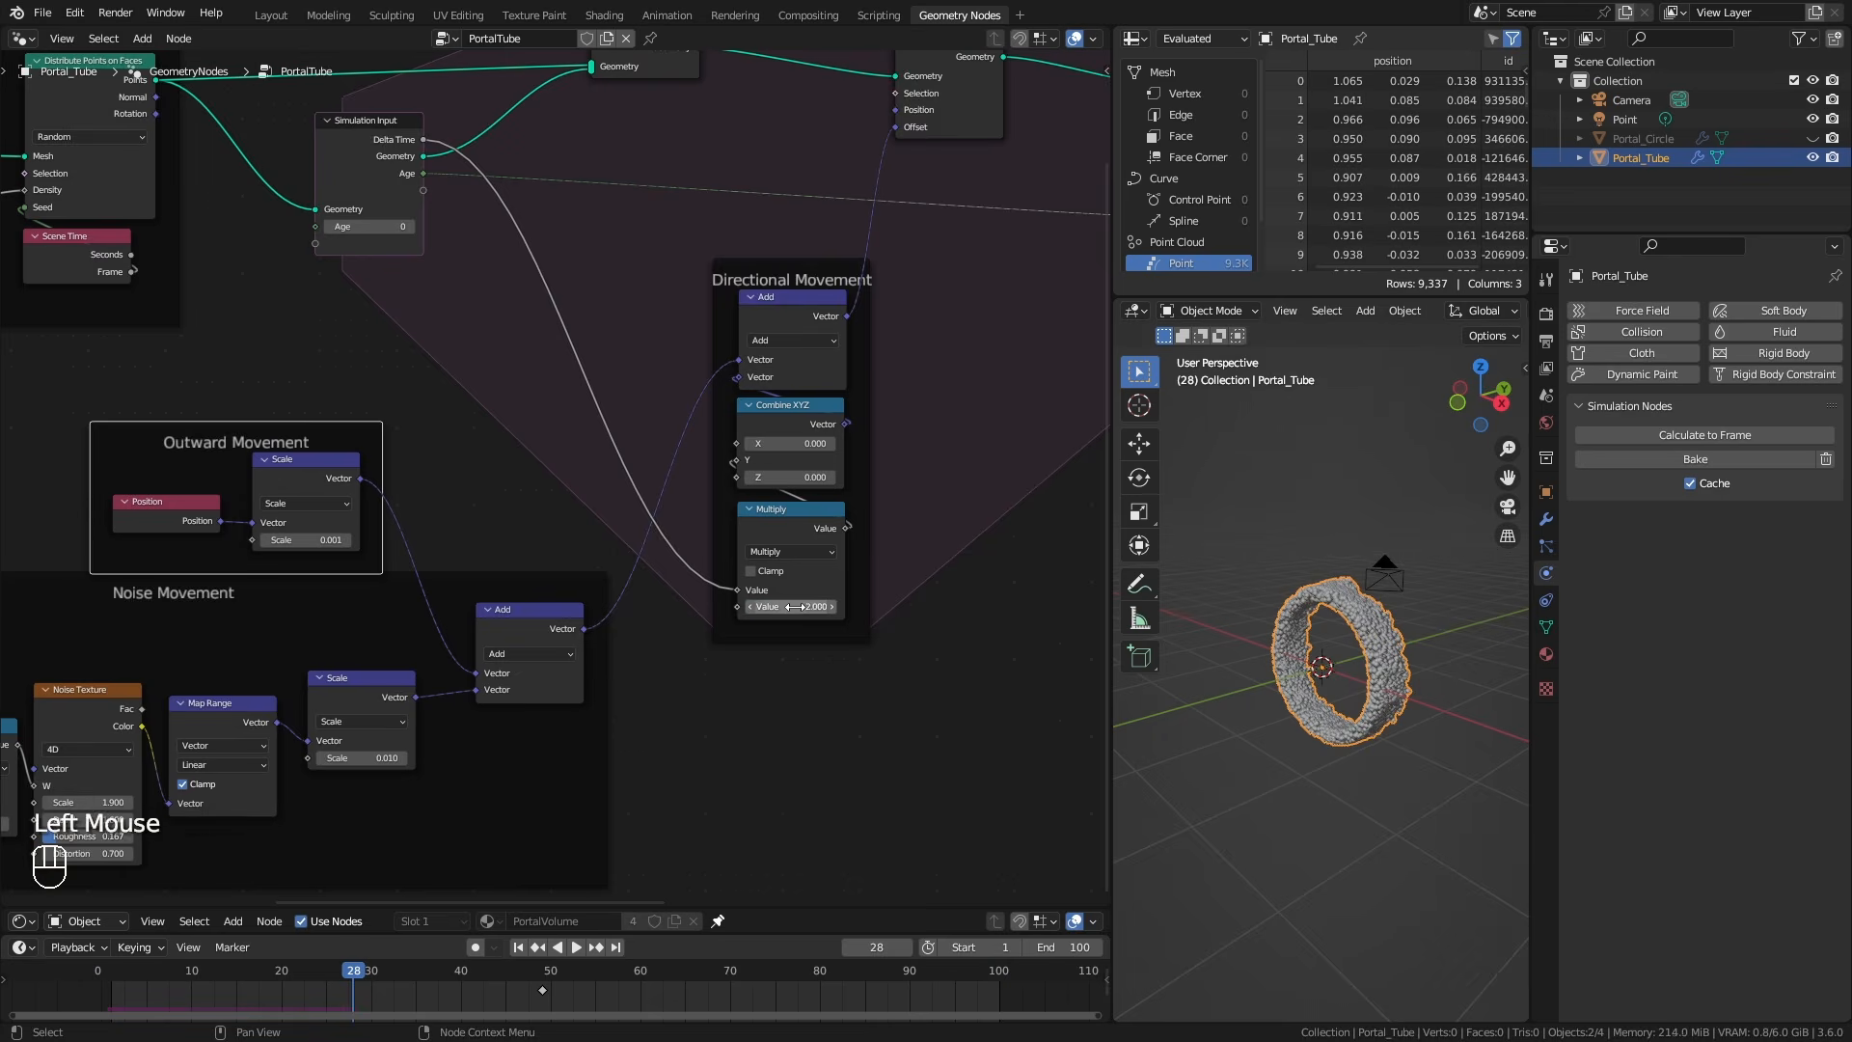
middle_click_drag(680, 816, 675, 772, "ctrl")
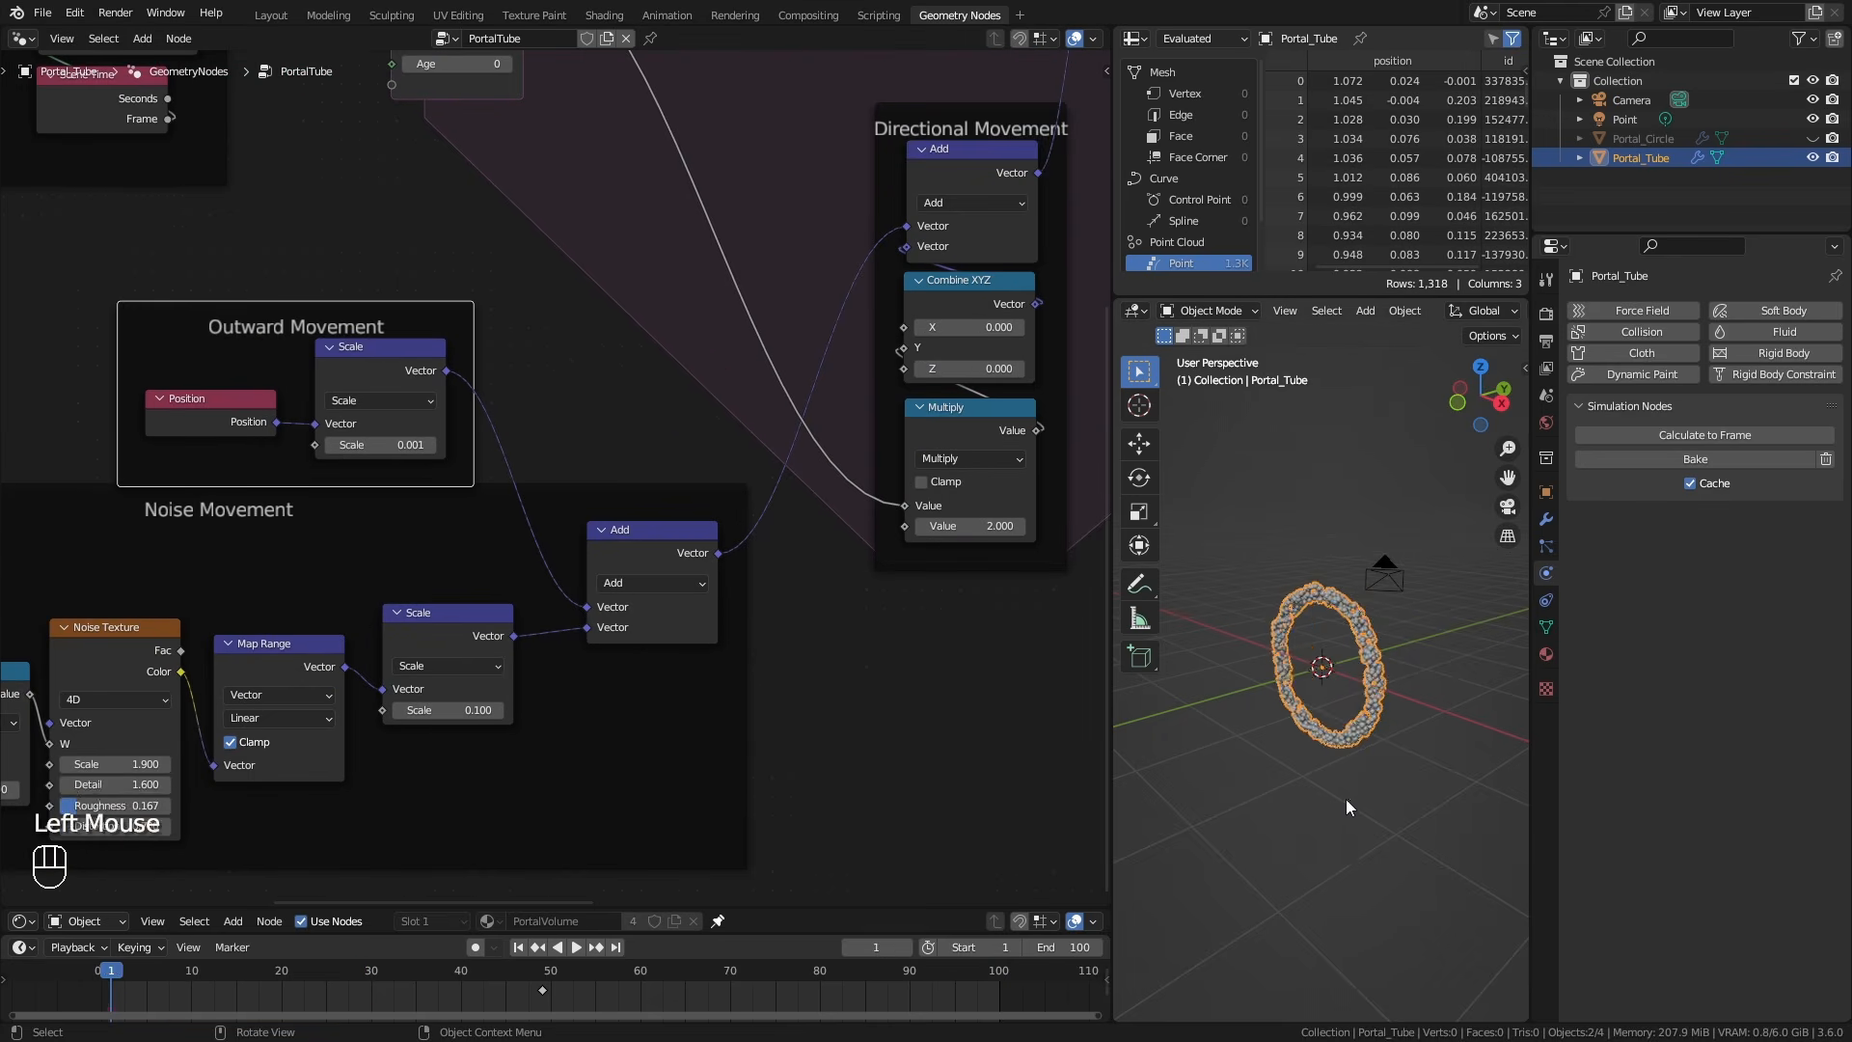
key("space")
middle_click_drag(1242, 810, 1338, 799)
Raise the Outward Movement Scale to 0.051 during playback and inspect the widening particle tube.
left_click_drag(400, 445, 469, 445, "shift")
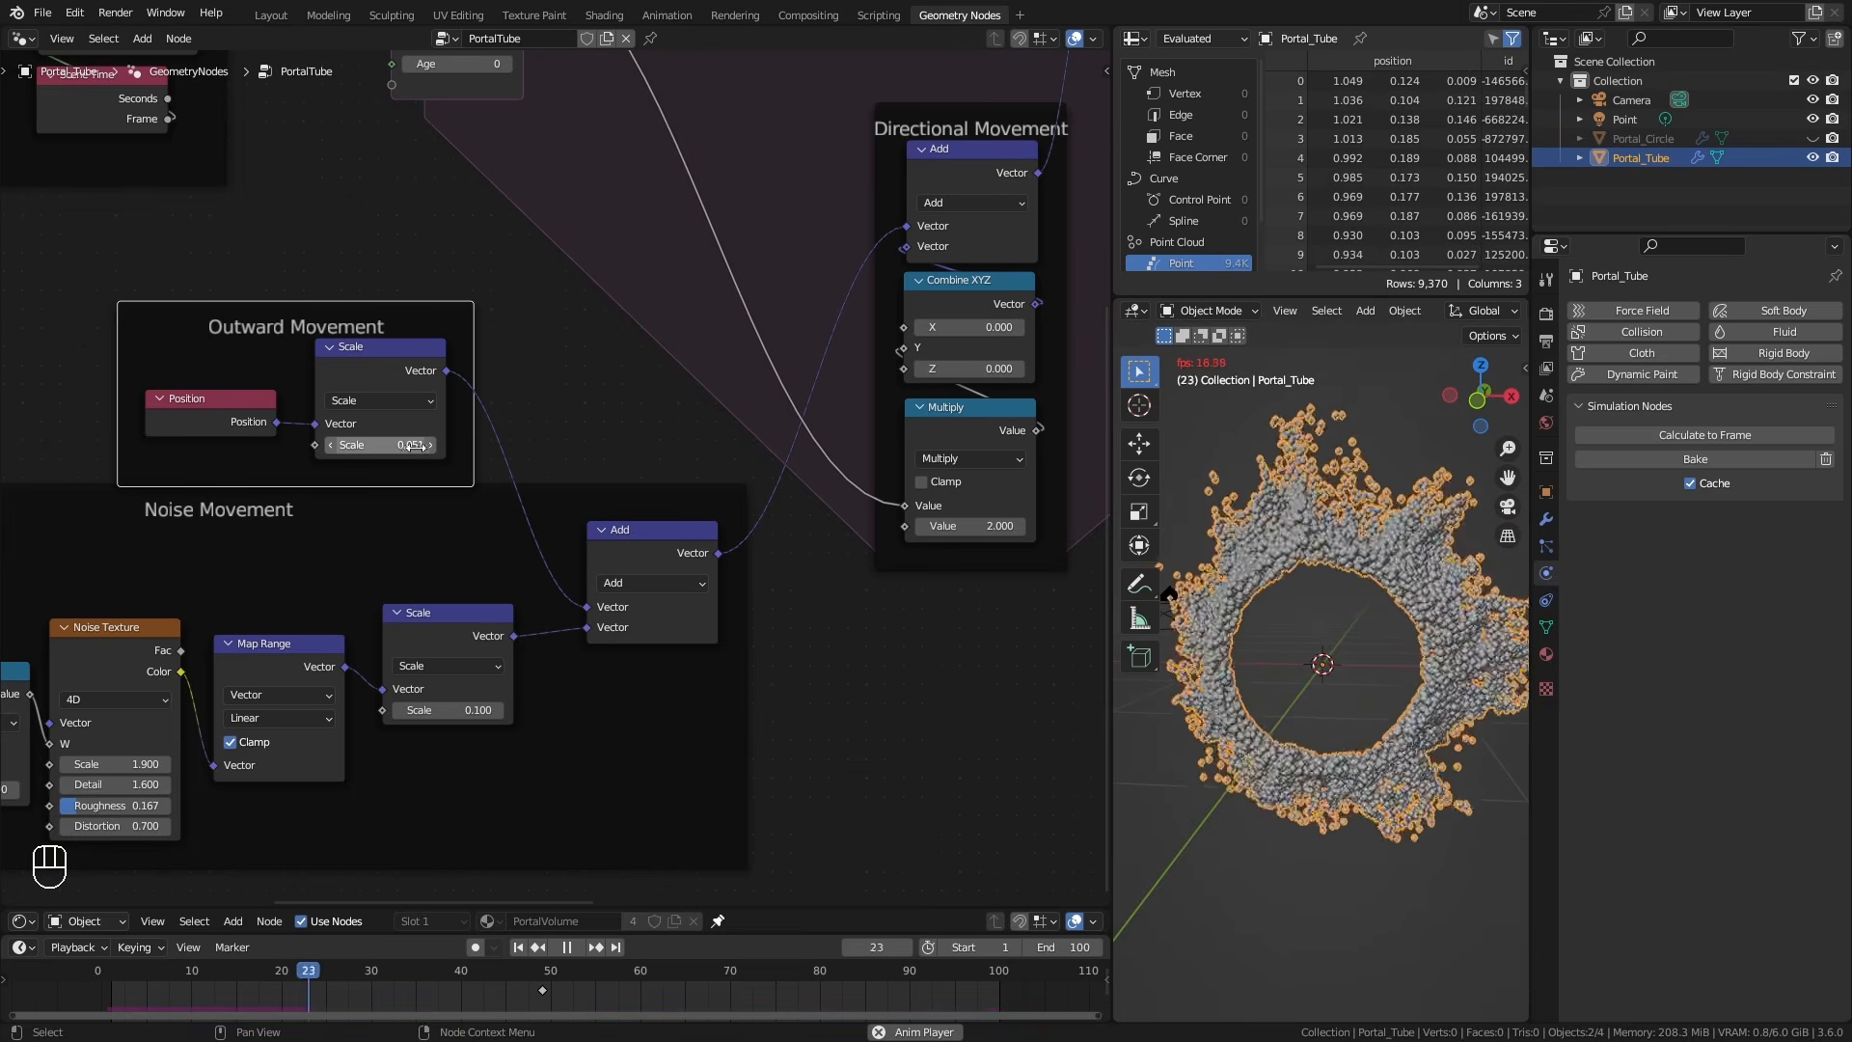
middle_click_drag(1290, 777, 1246, 781)
key("space")
middle_click_drag(1246, 781, 1388, 772, "shift")
Pin the PortalTube node tree in the node editor and widen the 3D viewport.
left_click(652, 38)
middle_click_drag(1146, 706, 1309, 771, "shift")
left_click_drag(1113, 703, 959, 703)
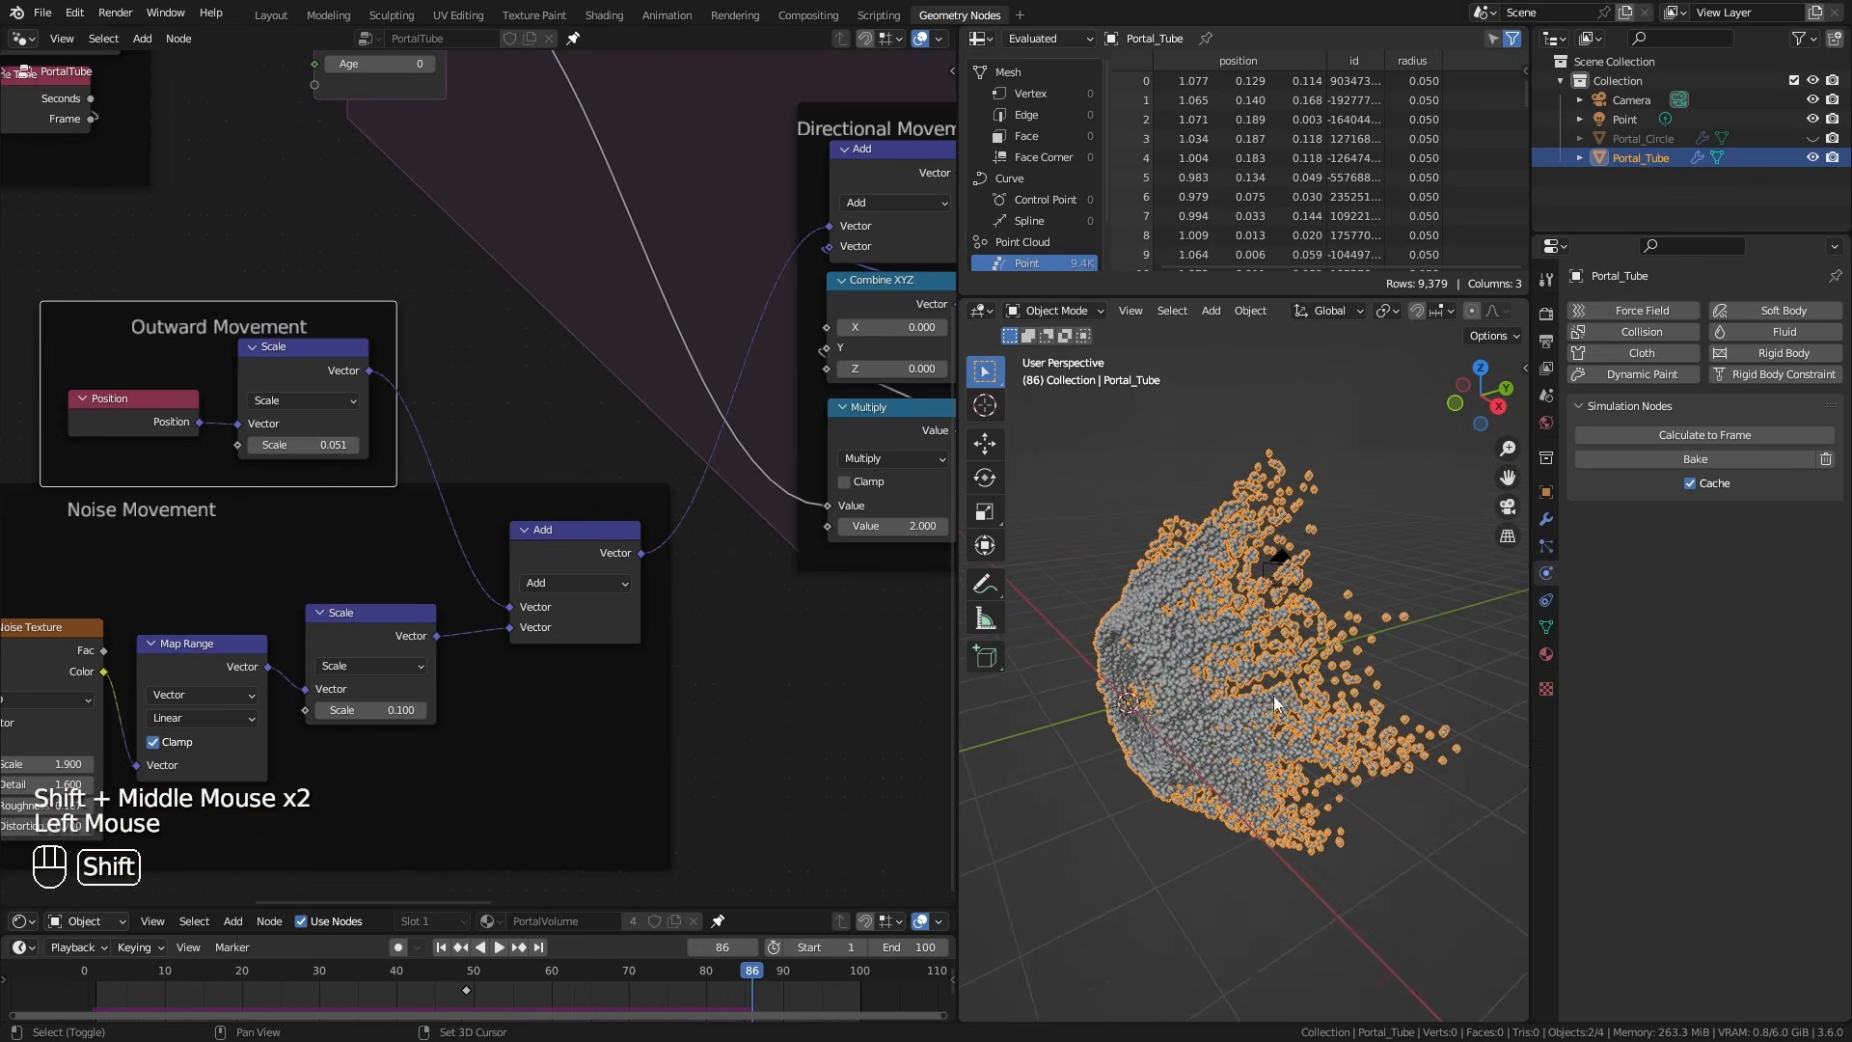
Add an empty at the portal's centre and save the file.
key("shift+a")
mouse_move(1158, 839)
left_click(1373, 839)
middle_click_drag(1199, 789, 1234, 778)
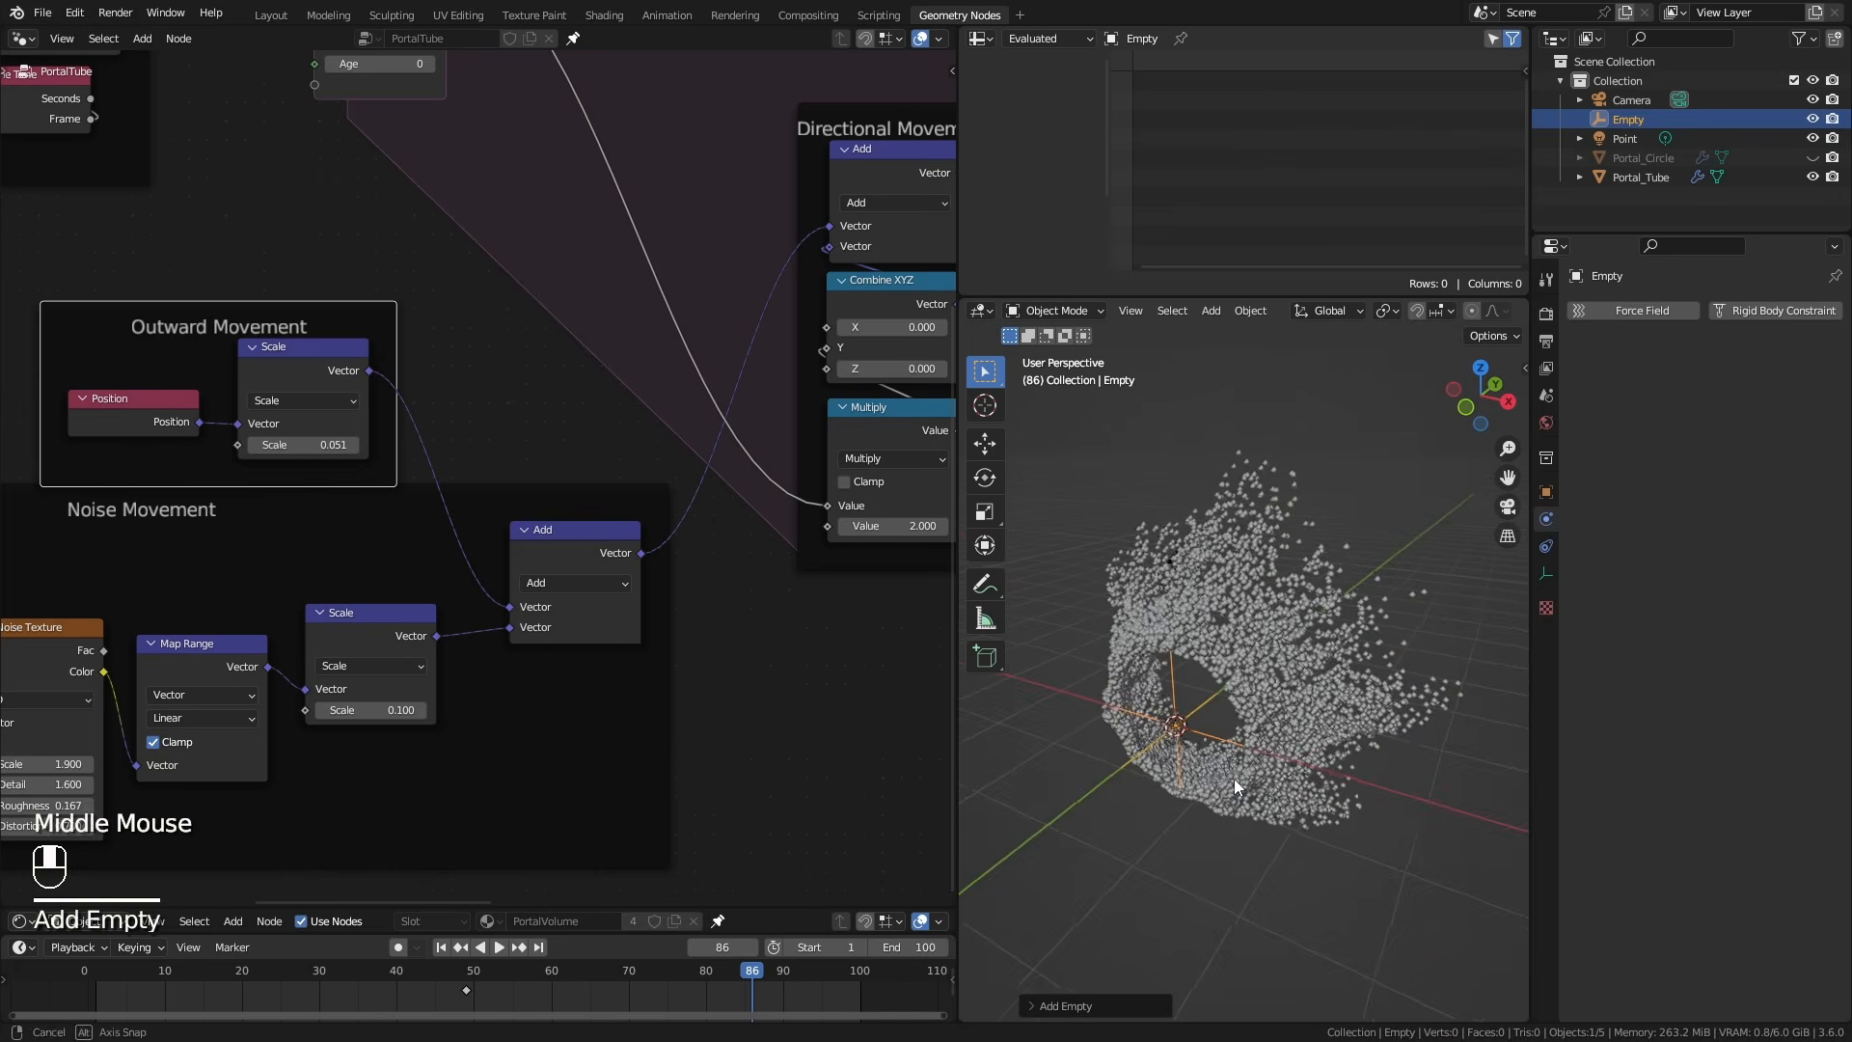
key("ctrl+s")
Move the empty along the Y axis from the portal opening into the particle cloud.
key("g")
key("y")
left_click(1345, 714)
middle_click_drag(1345, 715, 1394, 844)
Bring the empty into the PortalTube node tree as an Object Info node set to Relative.
middle_click_drag(714, 837, 696, 694, "ctrl")
middle_click_drag(696, 693, 773, 633)
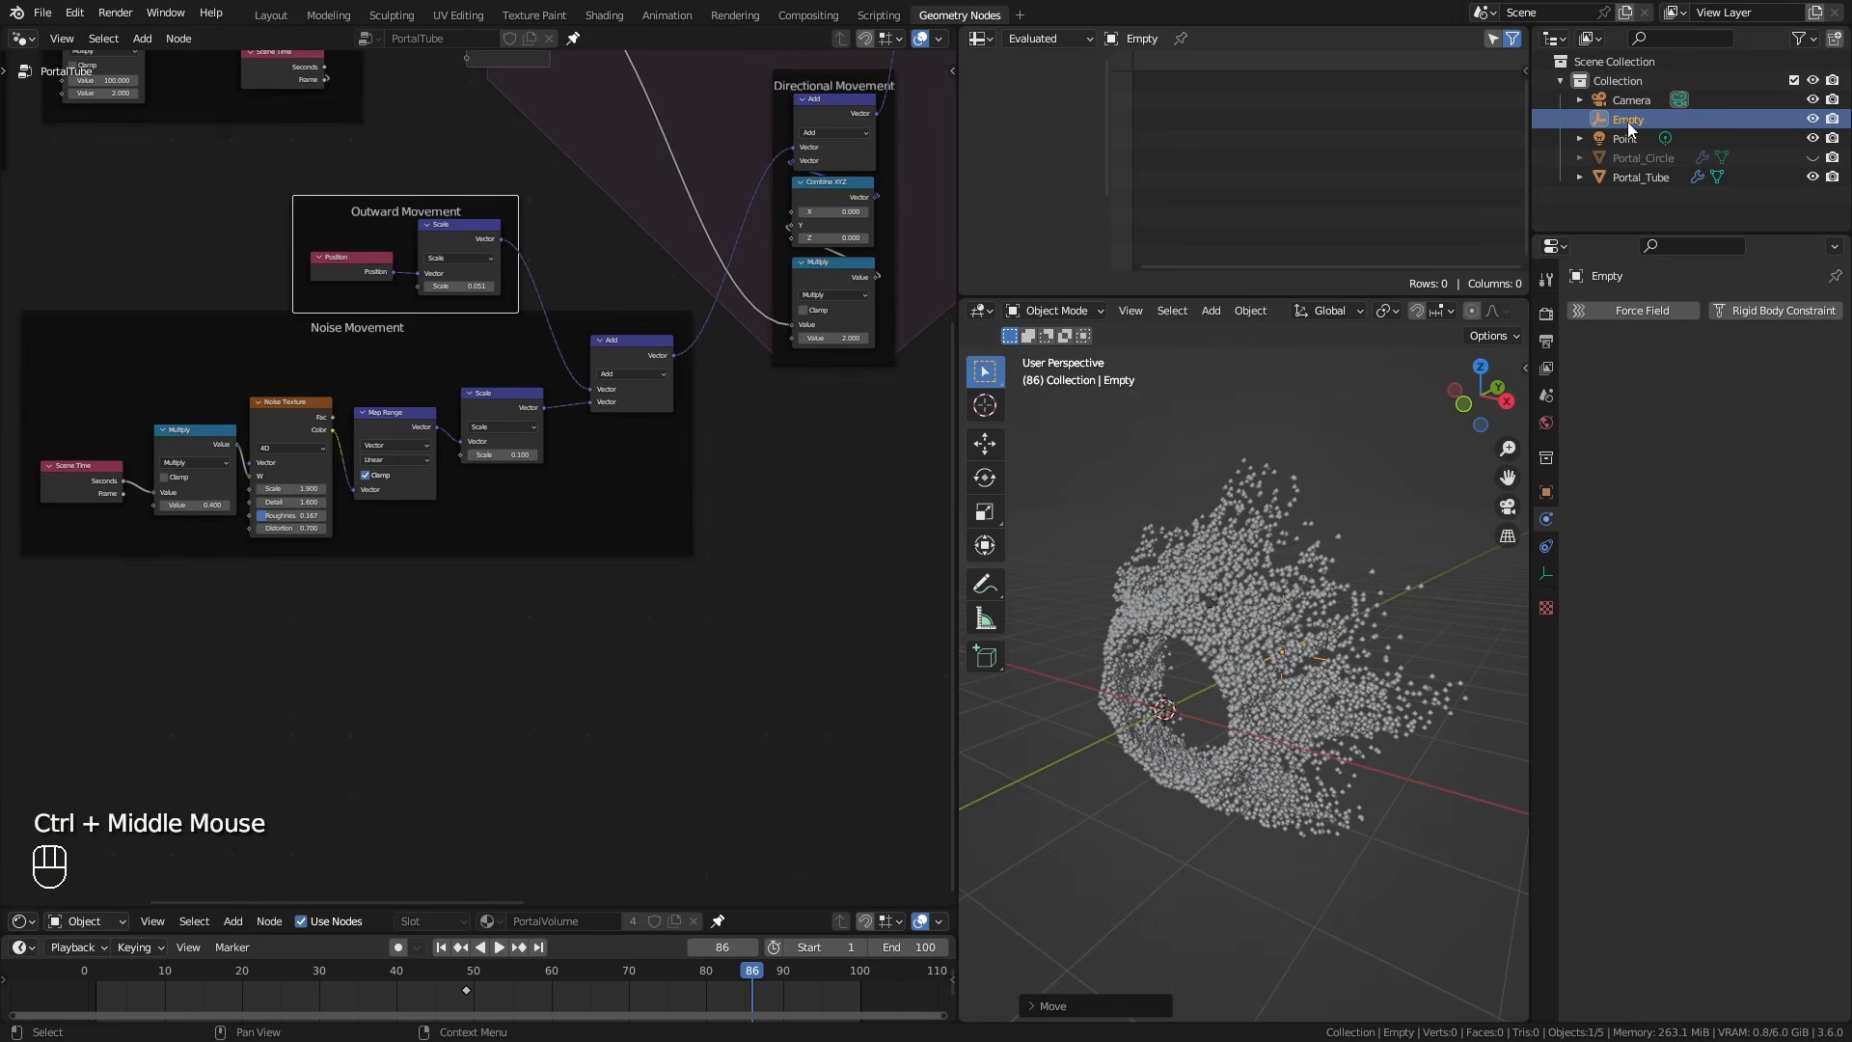
left_click_drag(1628, 121, 430, 619)
middle_click_drag(581, 802, 531, 699, "ctrl")
left_click(432, 709)
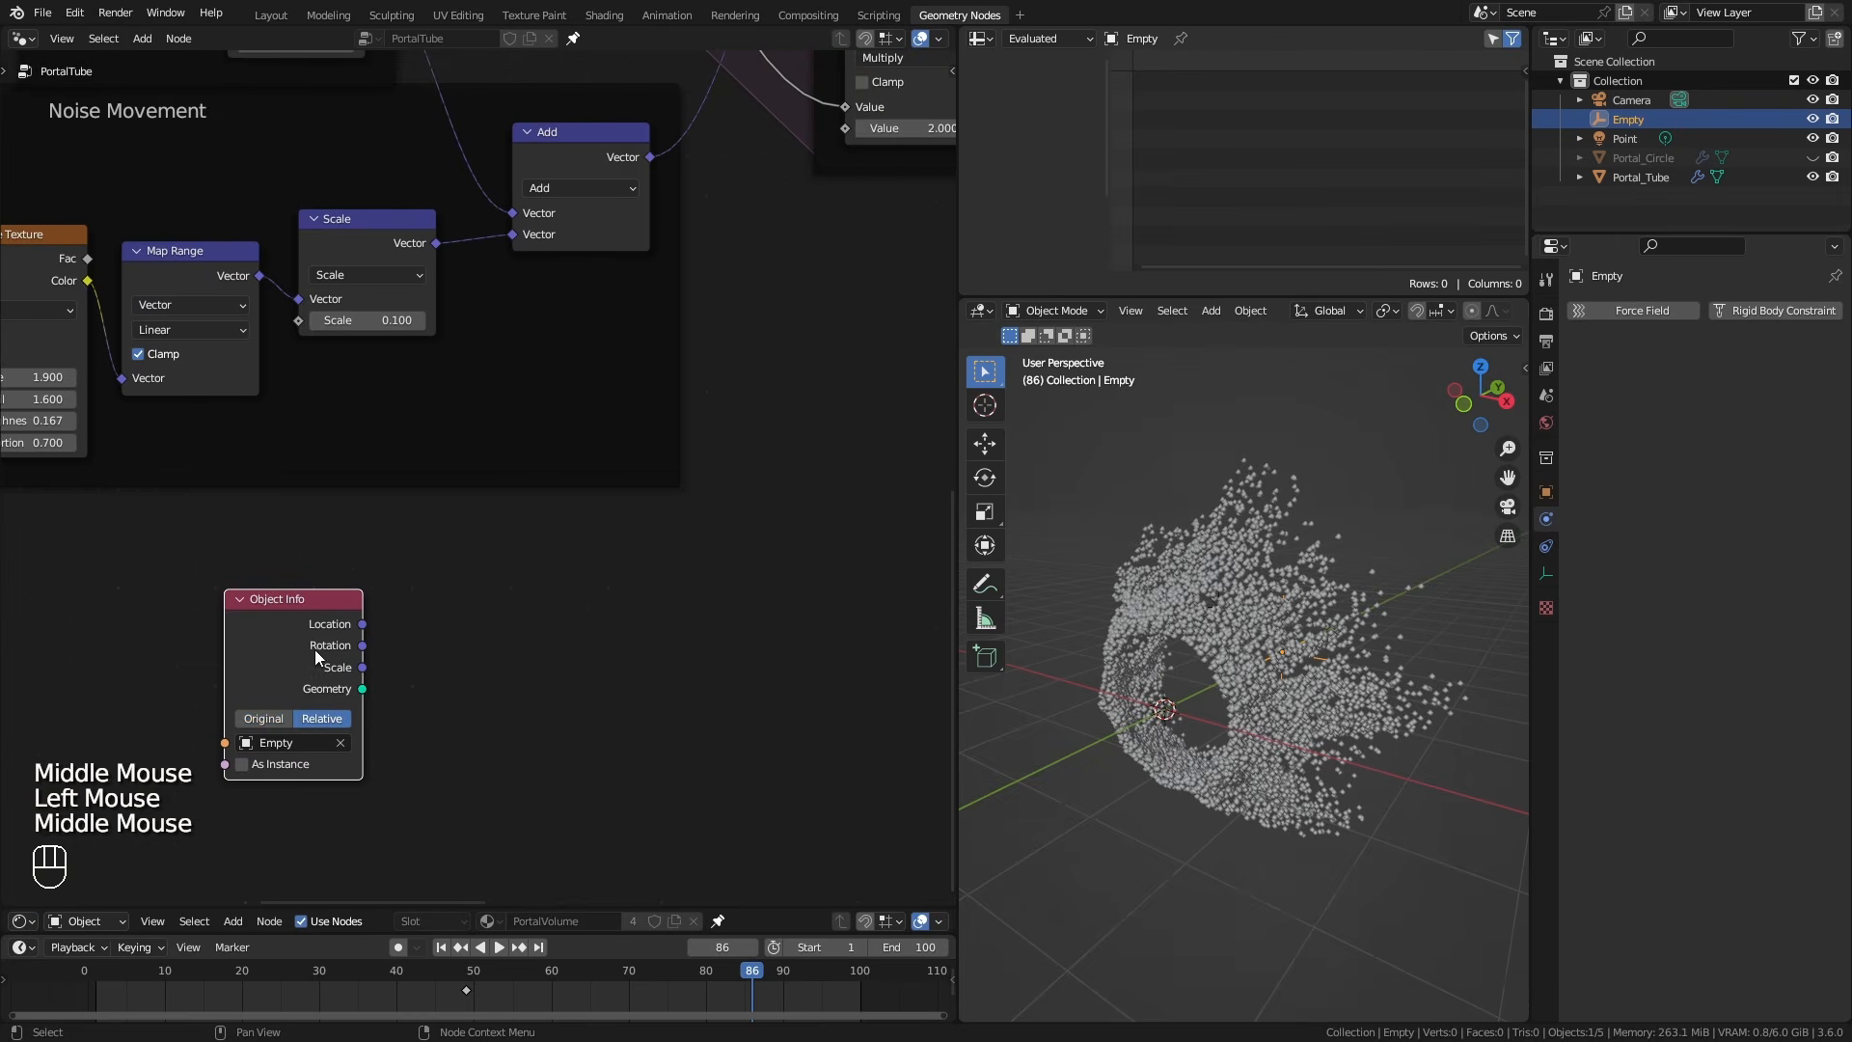
Rearrange the Object Info node and the Directional Movement frame to make room for new nodes beside Noise Movement.
left_click_drag(314, 650, 547, 680)
middle_click_drag(547, 680, 461, 582)
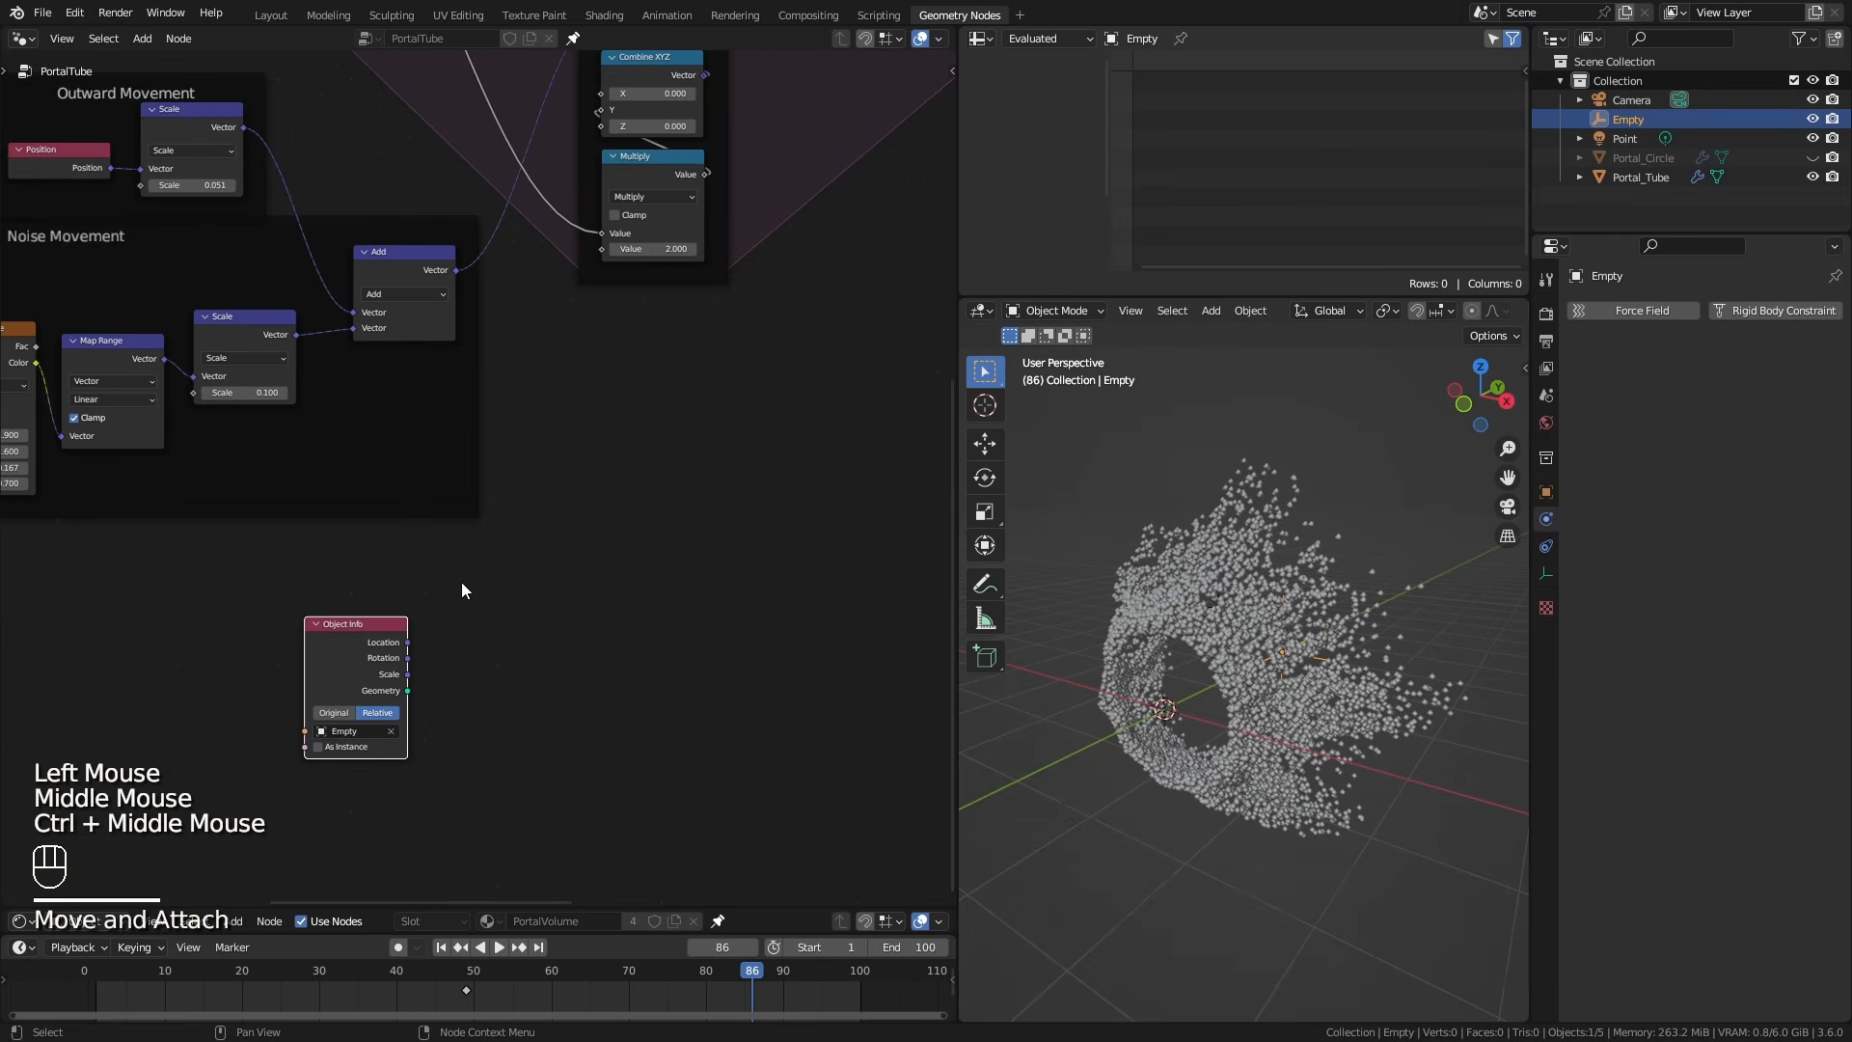
middle_click_drag(609, 441, 536, 570)
left_click_drag(304, 760, 610, 590)
middle_click_drag(574, 106, 312, 304)
left_click_drag(313, 265, 605, 408)
middle_click_drag(475, 687, 576, 458)
left_click_drag(410, 579, 382, 640)
middle_click_drag(424, 642, 463, 694, "ctrl")
Add a vector Subtract node fed by the Object Info node's Location.
left_click_drag(412, 675, 477, 581)
type("sub")
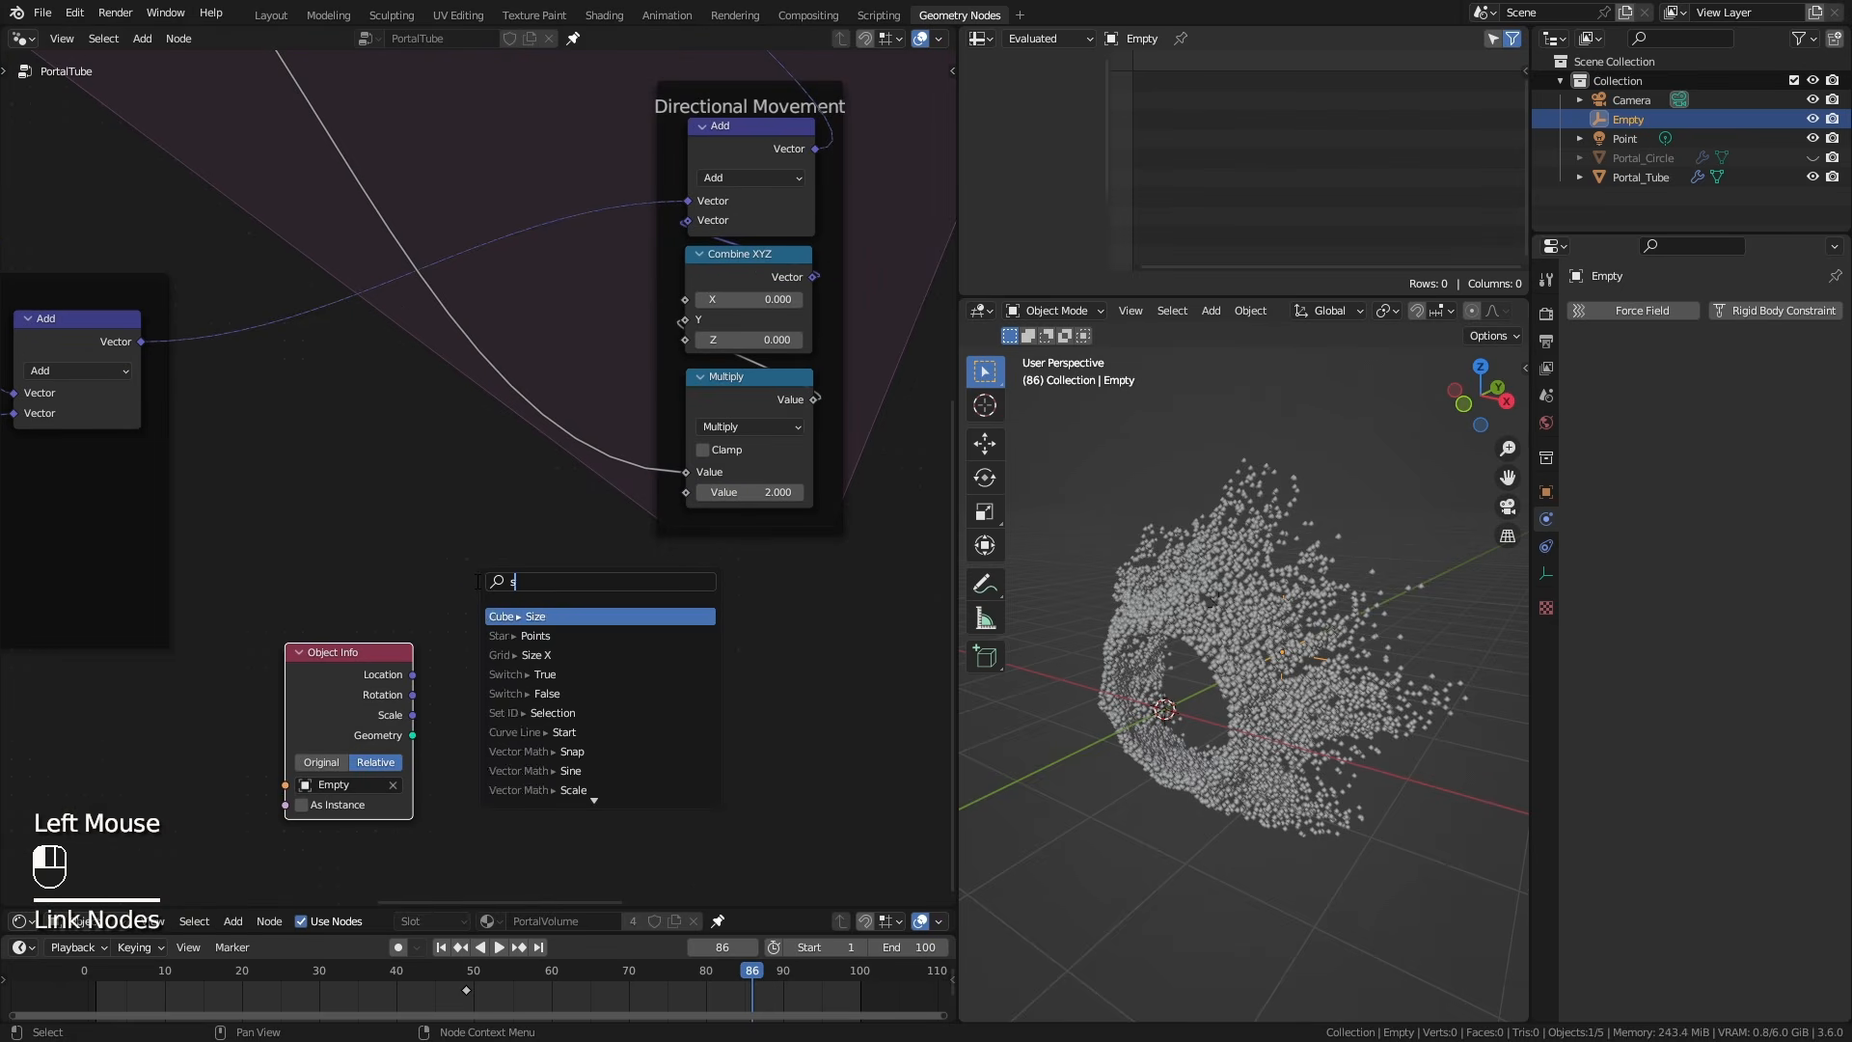
key("Return")
left_click(515, 566)
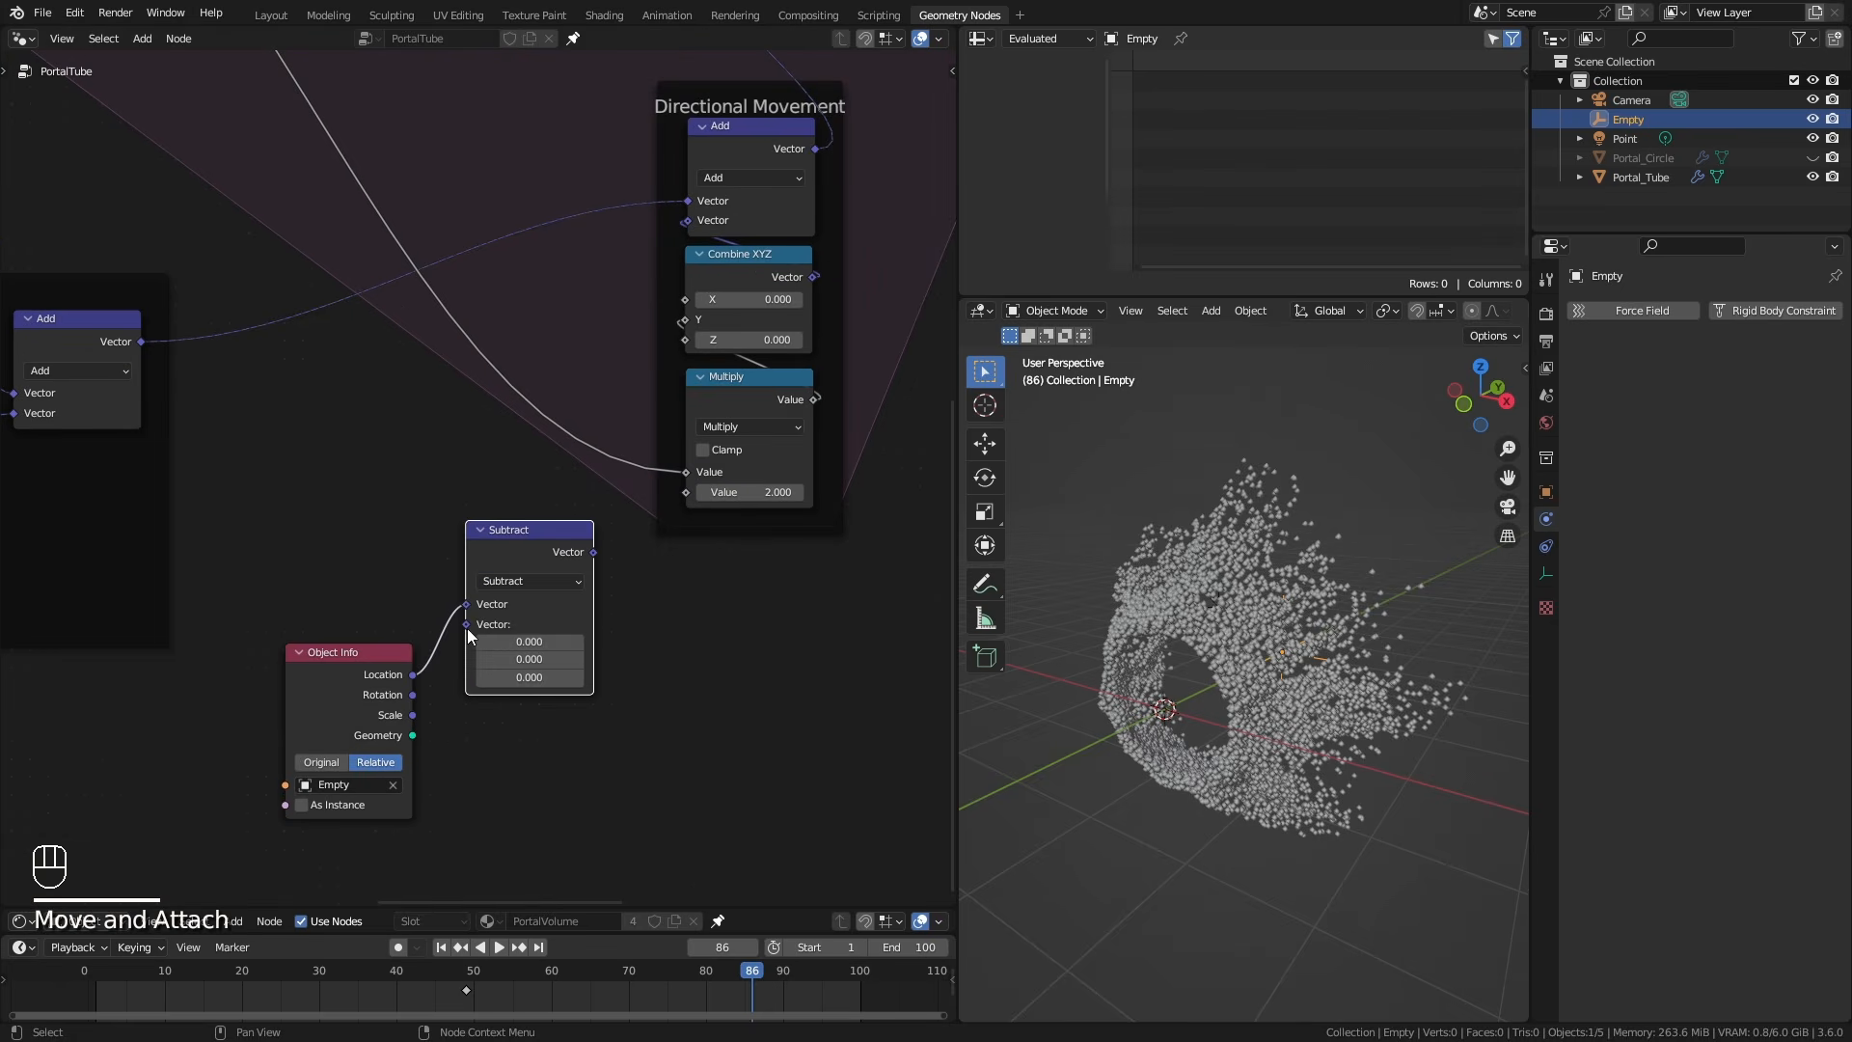
Add a Position node and wire Subtract with Position as its first vector and the empty's Location as its second.
left_click_drag(467, 625, 393, 572)
type("pos")
key("Return")
left_click(360, 605)
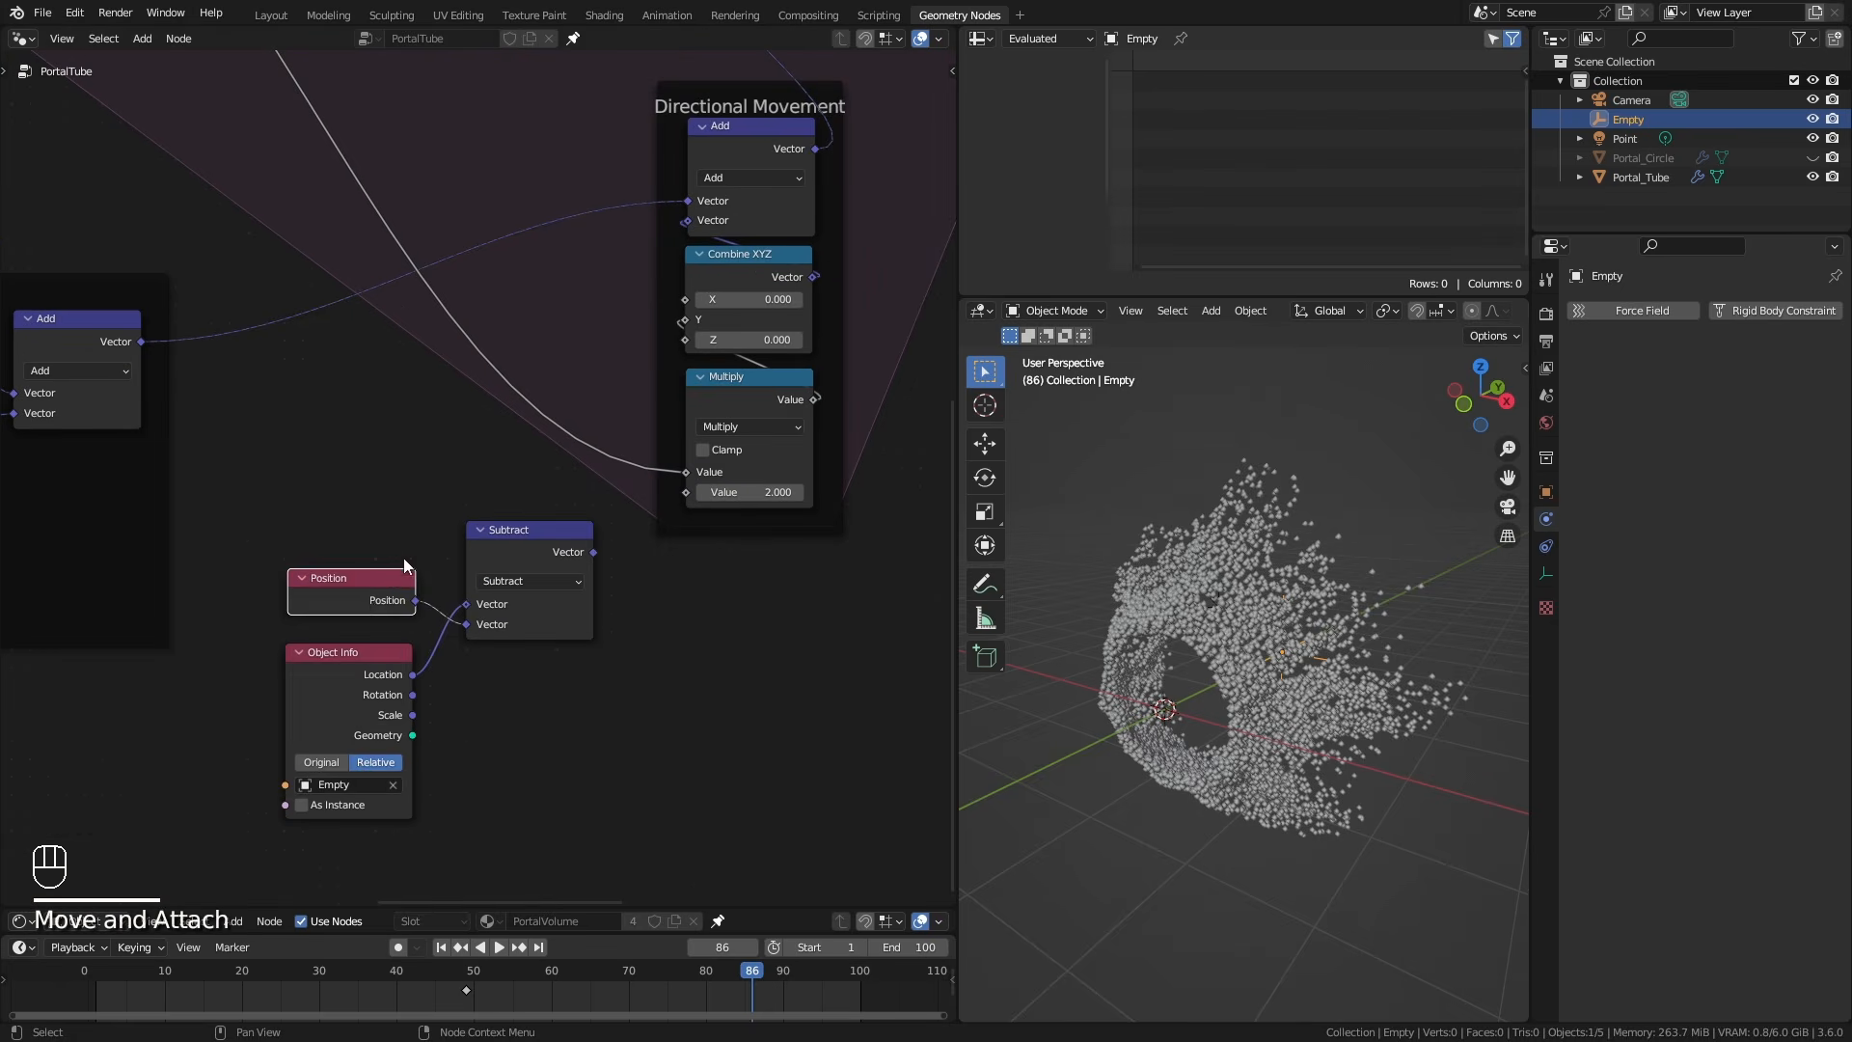
left_click_drag(519, 538, 512, 571)
left_click_drag(378, 591, 389, 583)
left_click_drag(460, 657, 456, 638)
left_click_drag(414, 674, 440, 667)
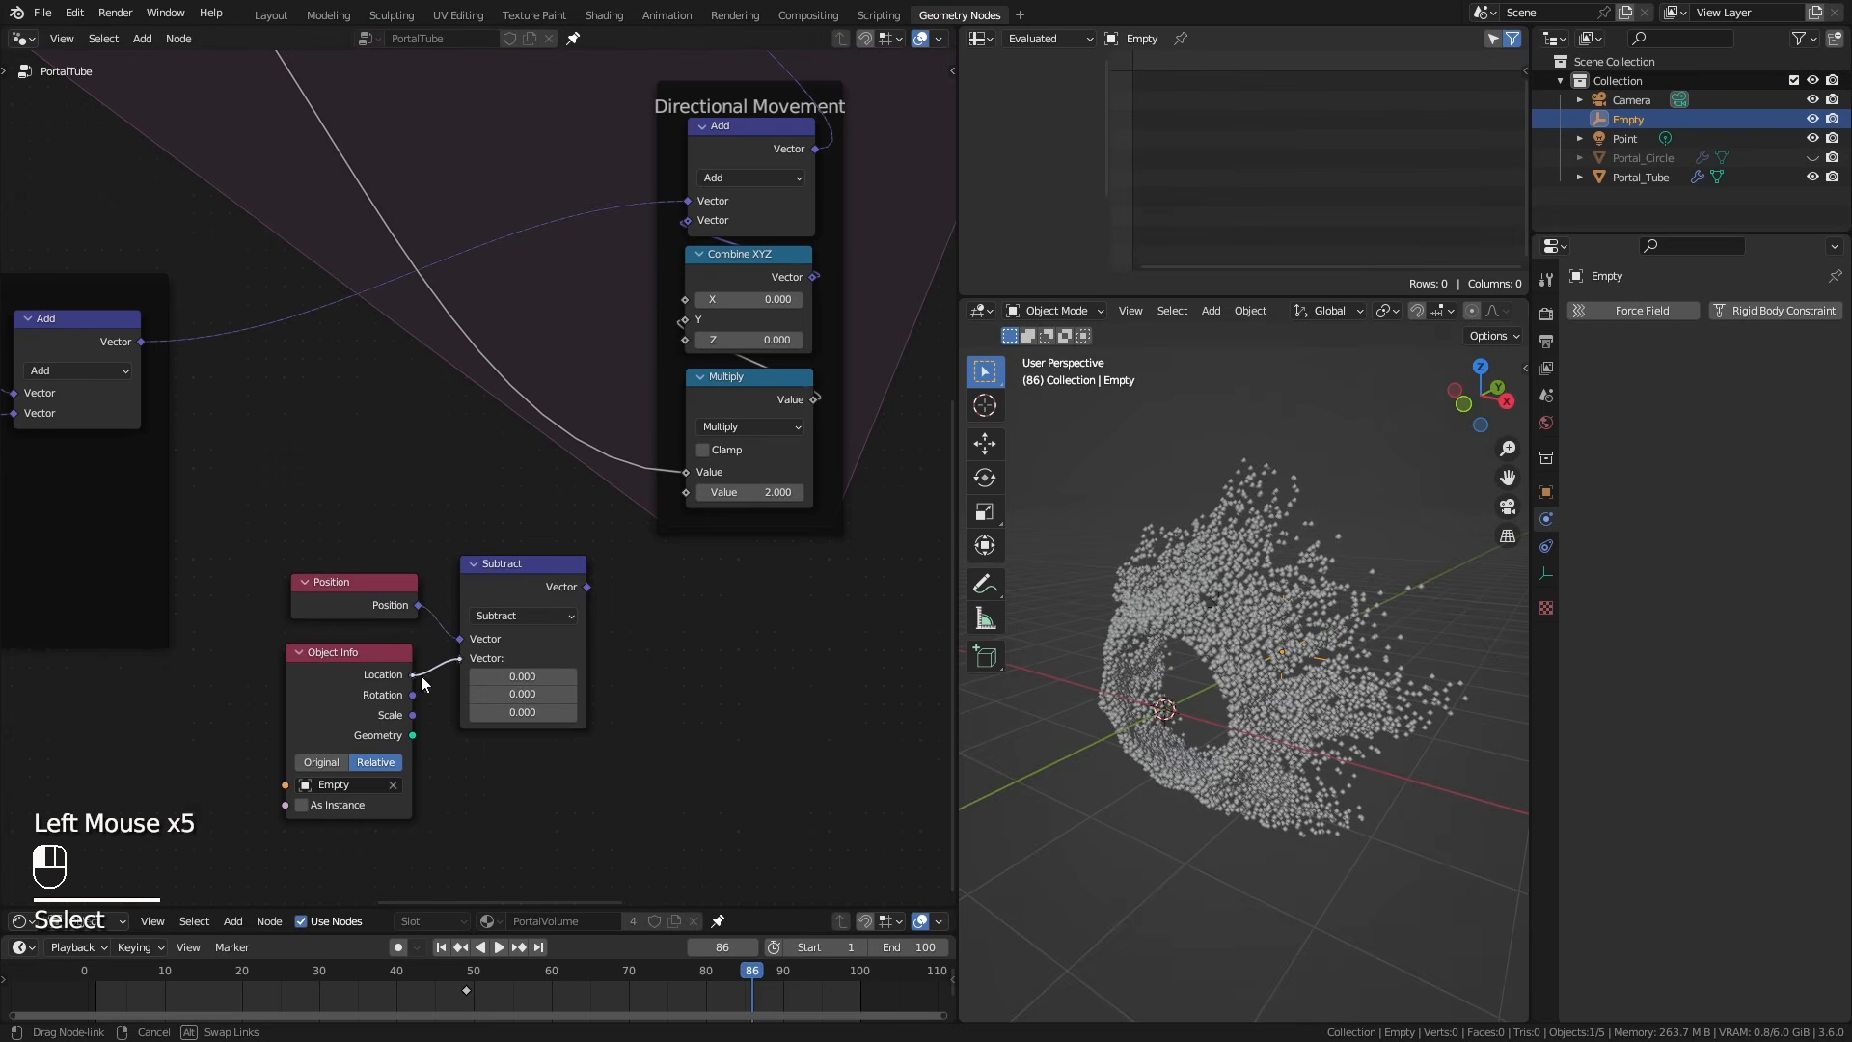
left_click(567, 597)
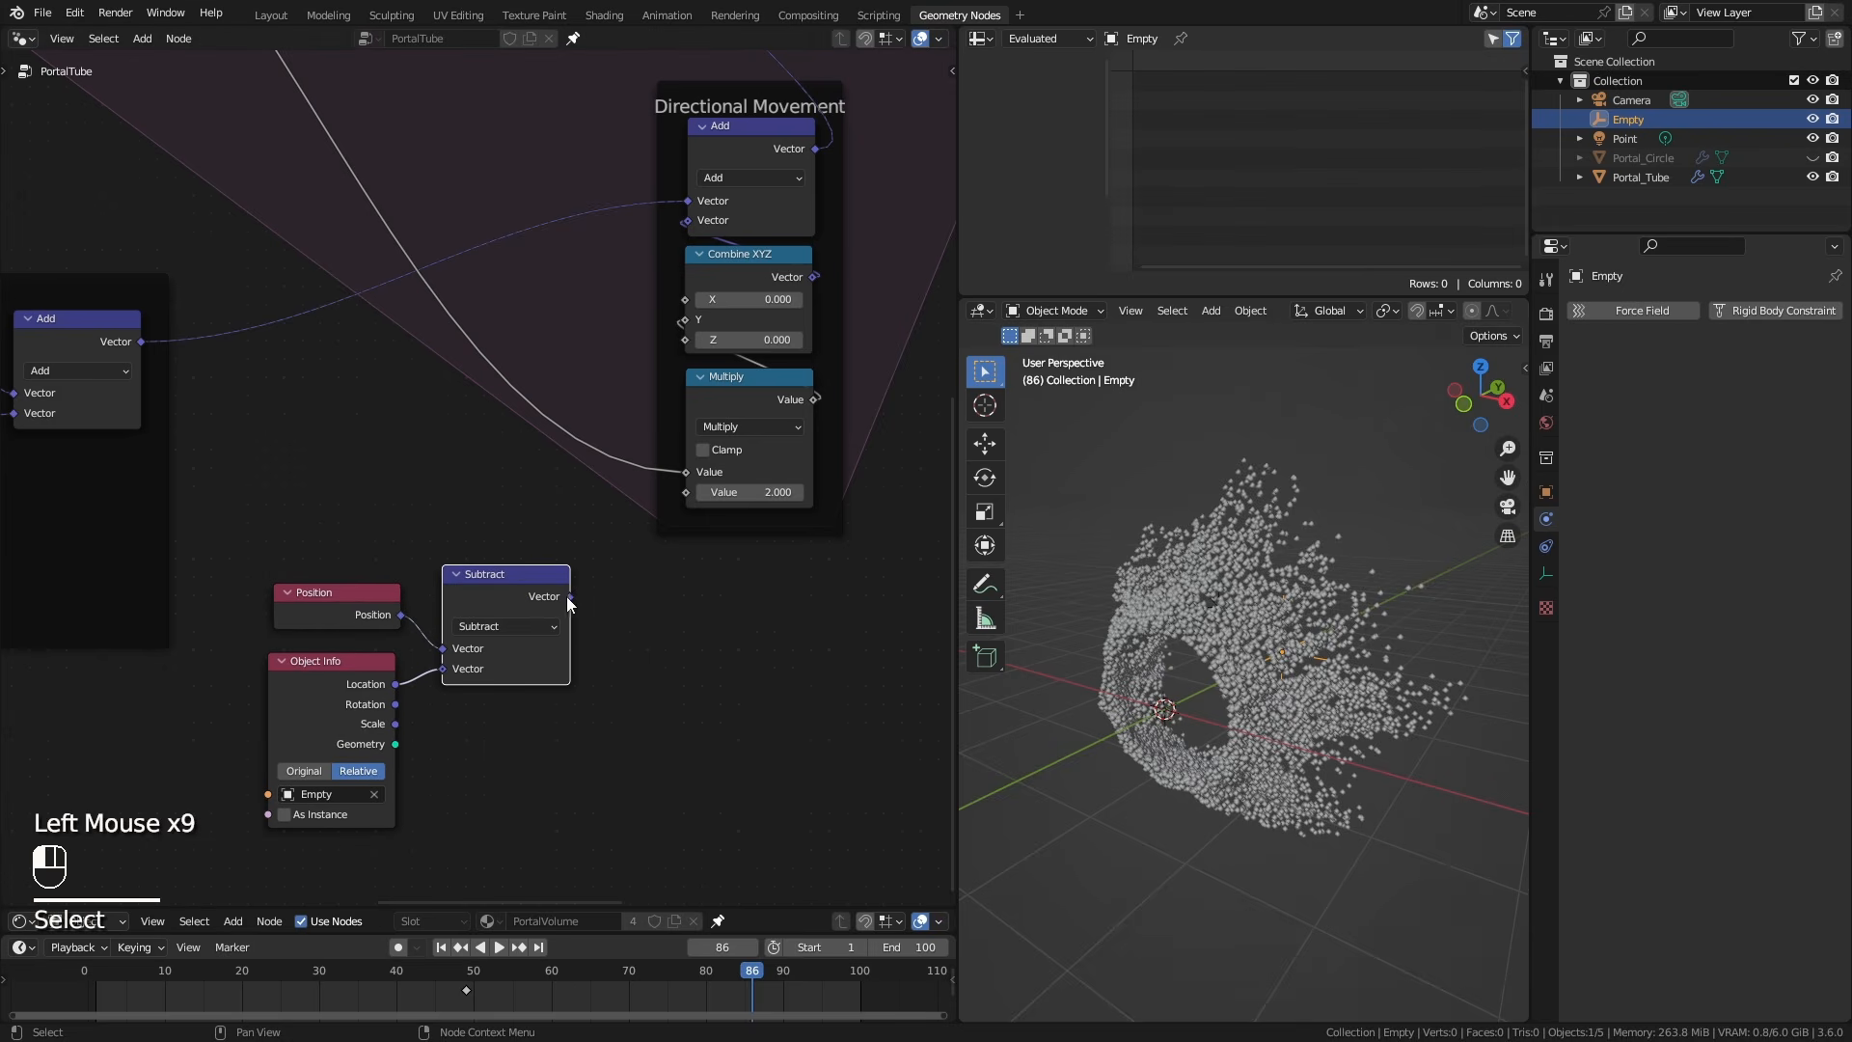
Add a vector Normalize node after Subtract and move the new node group lower to tidy the layout.
left_click_drag(569, 603, 664, 662)
type("norm")
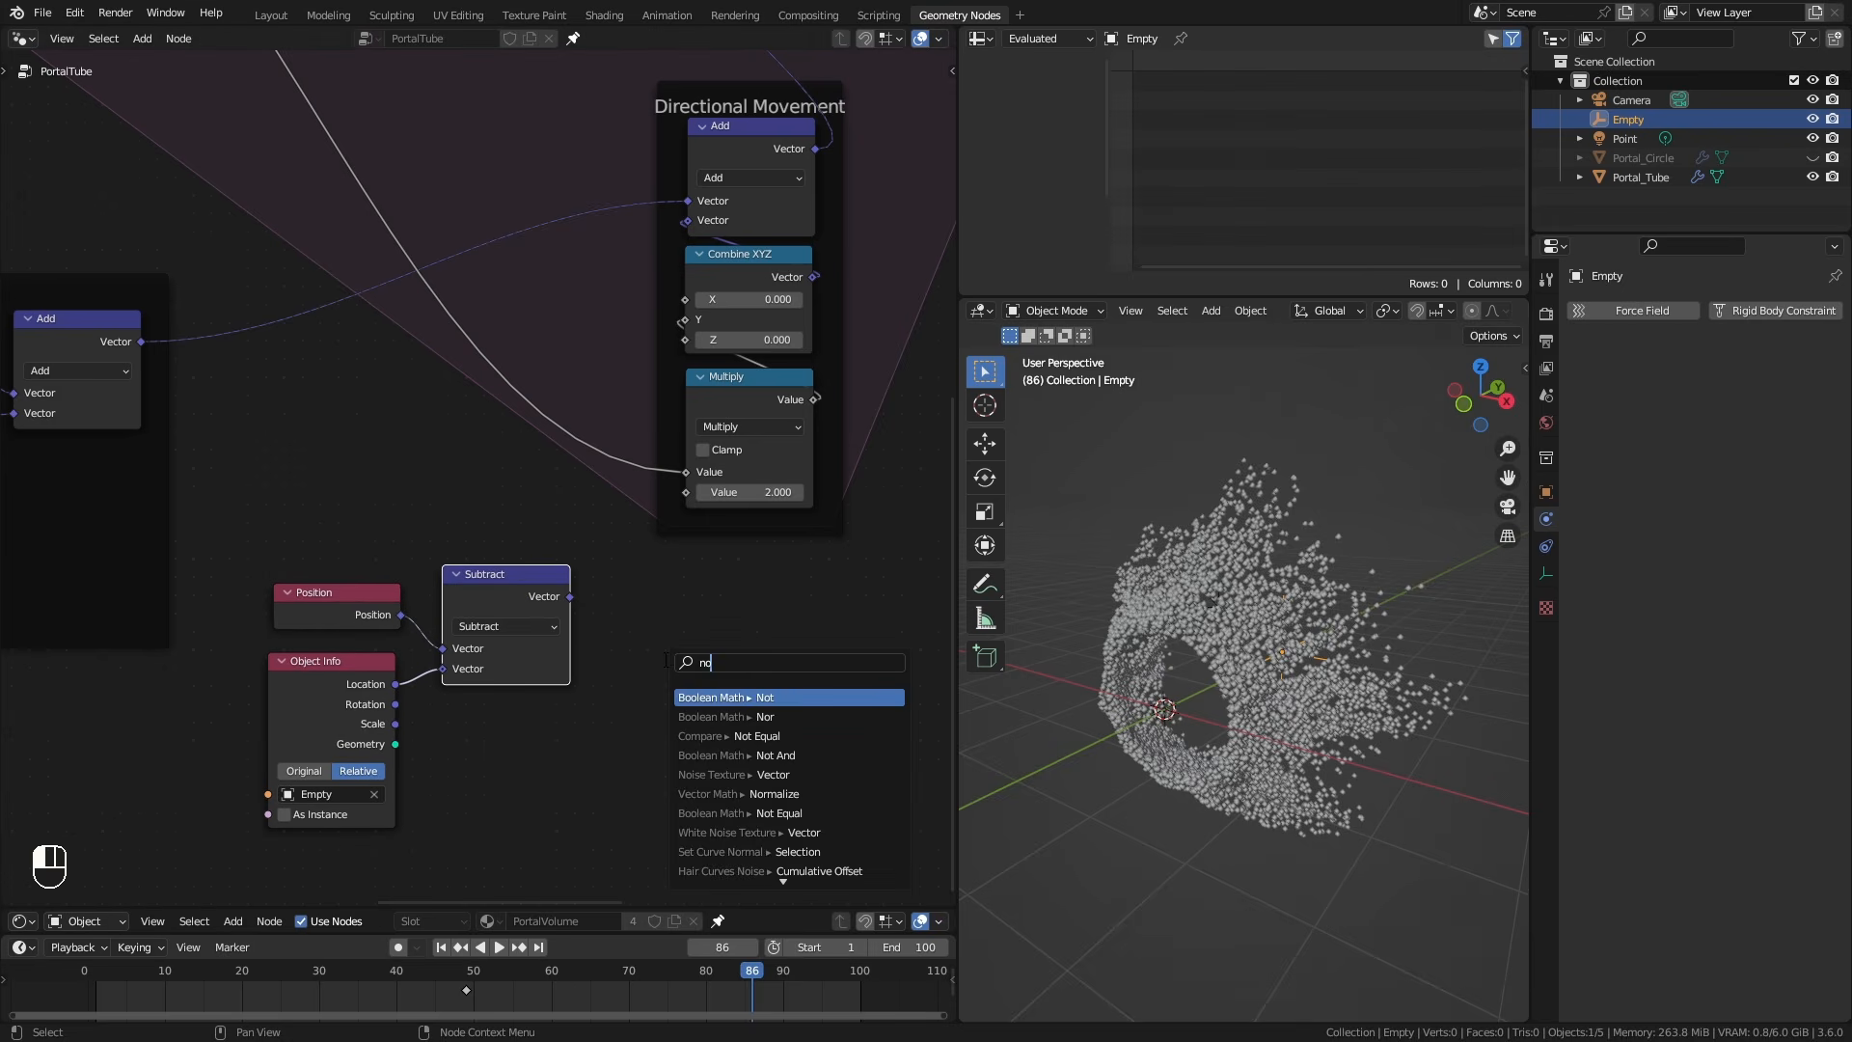
type("a")
key("Return")
left_click(649, 609)
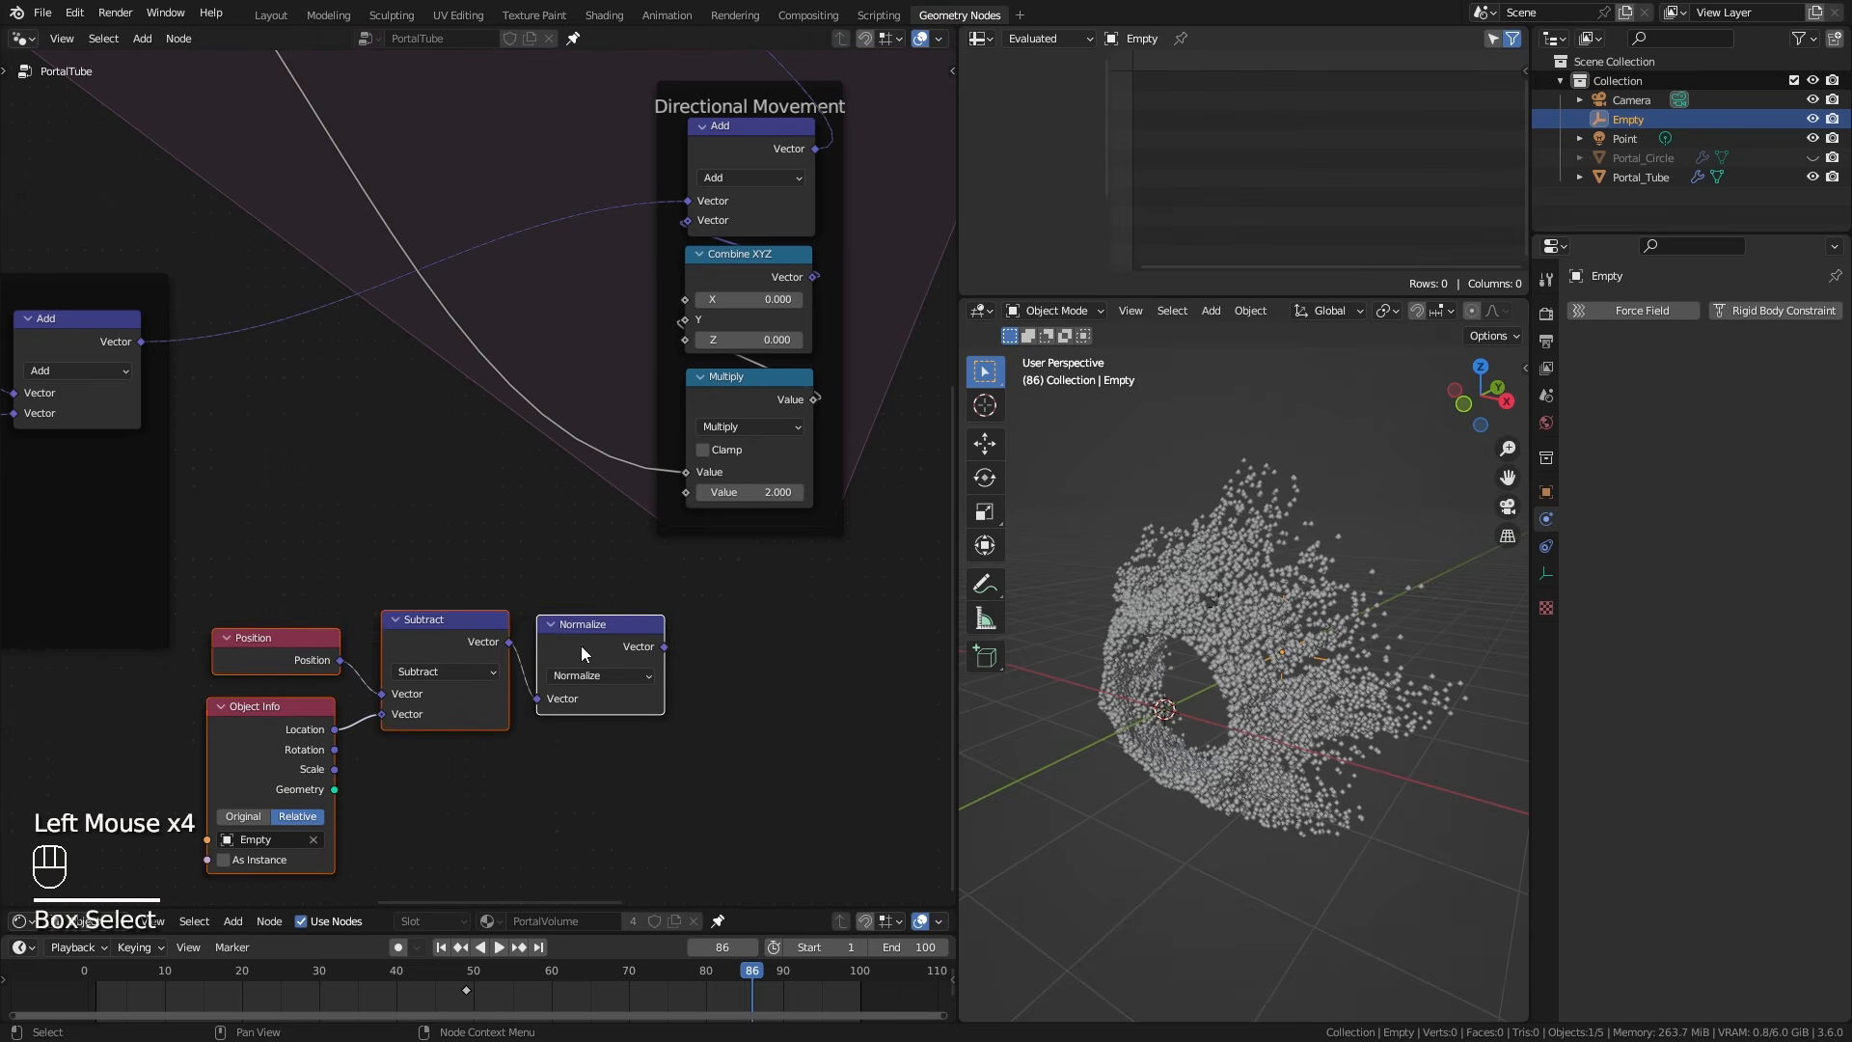
left_click_drag(581, 647, 582, 678)
left_click(621, 687)
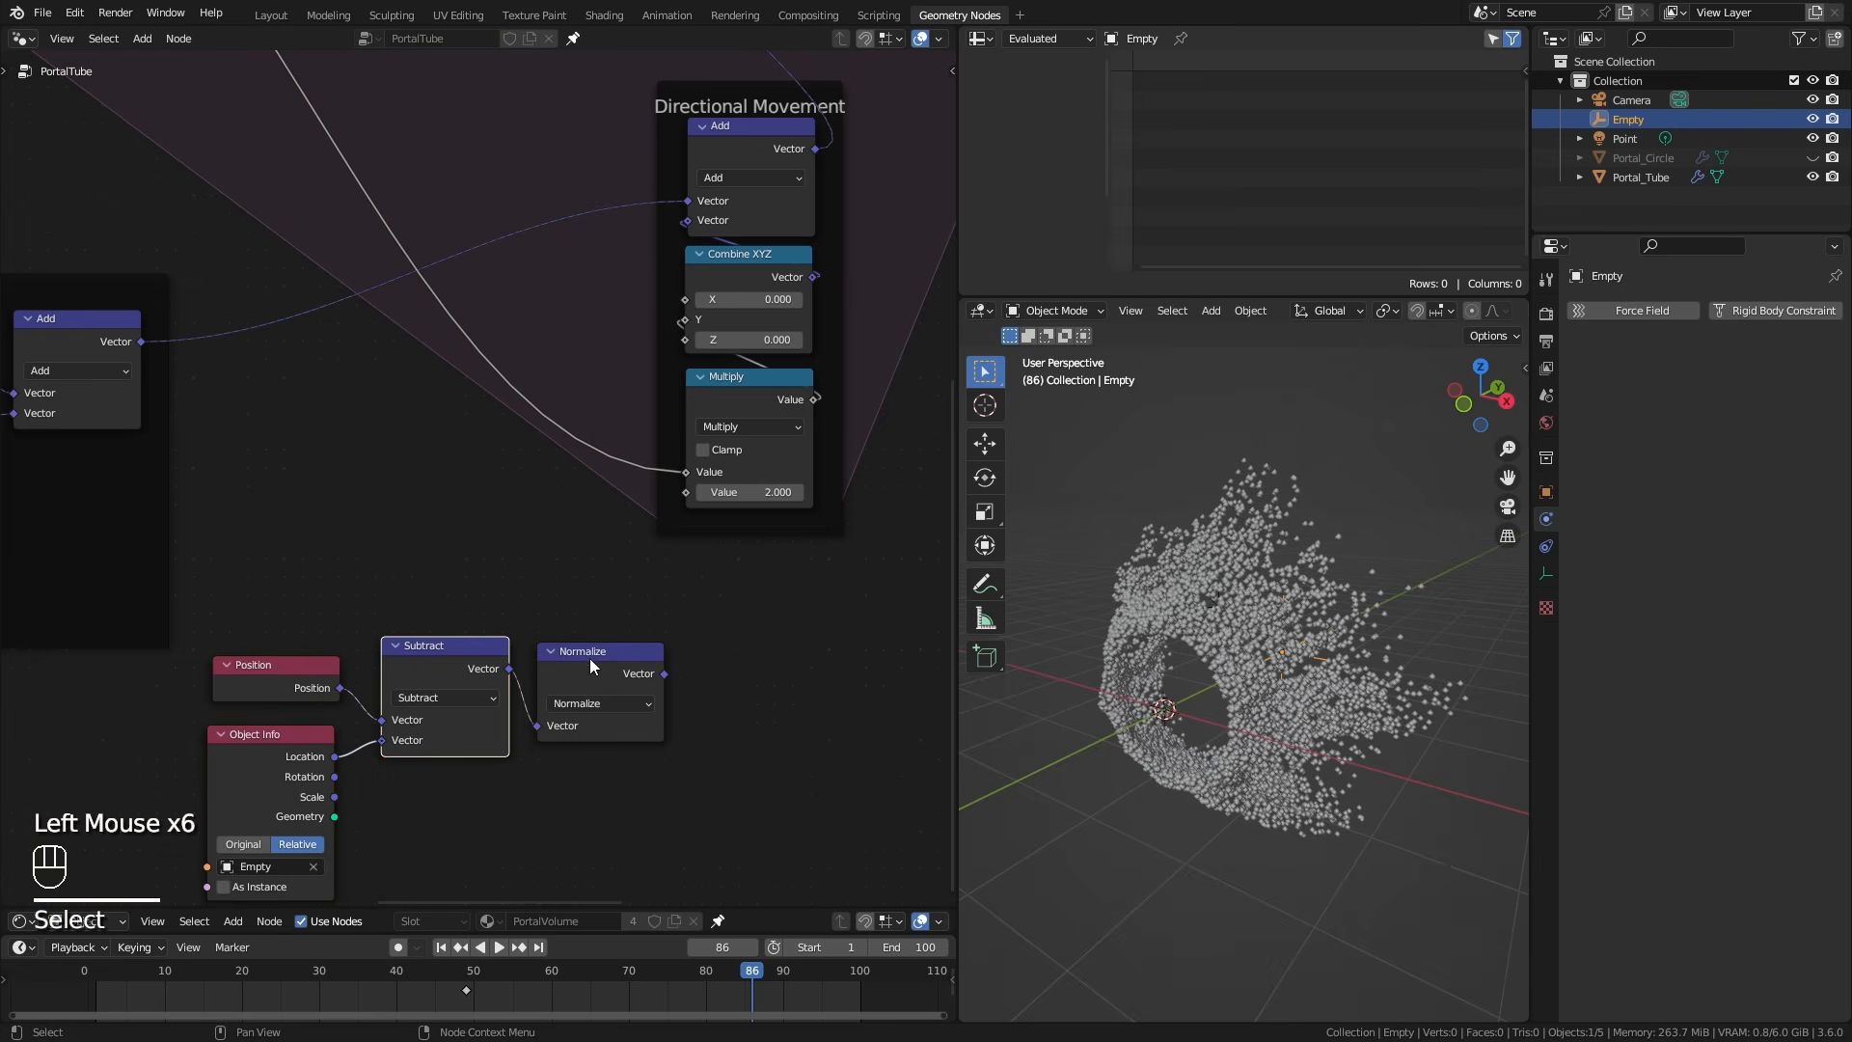
Add a vector Scale node set to 0.1 after Normalize and connect its output to the Set Position node's Offset.
left_click_drag(662, 674, 769, 733)
type("sca")
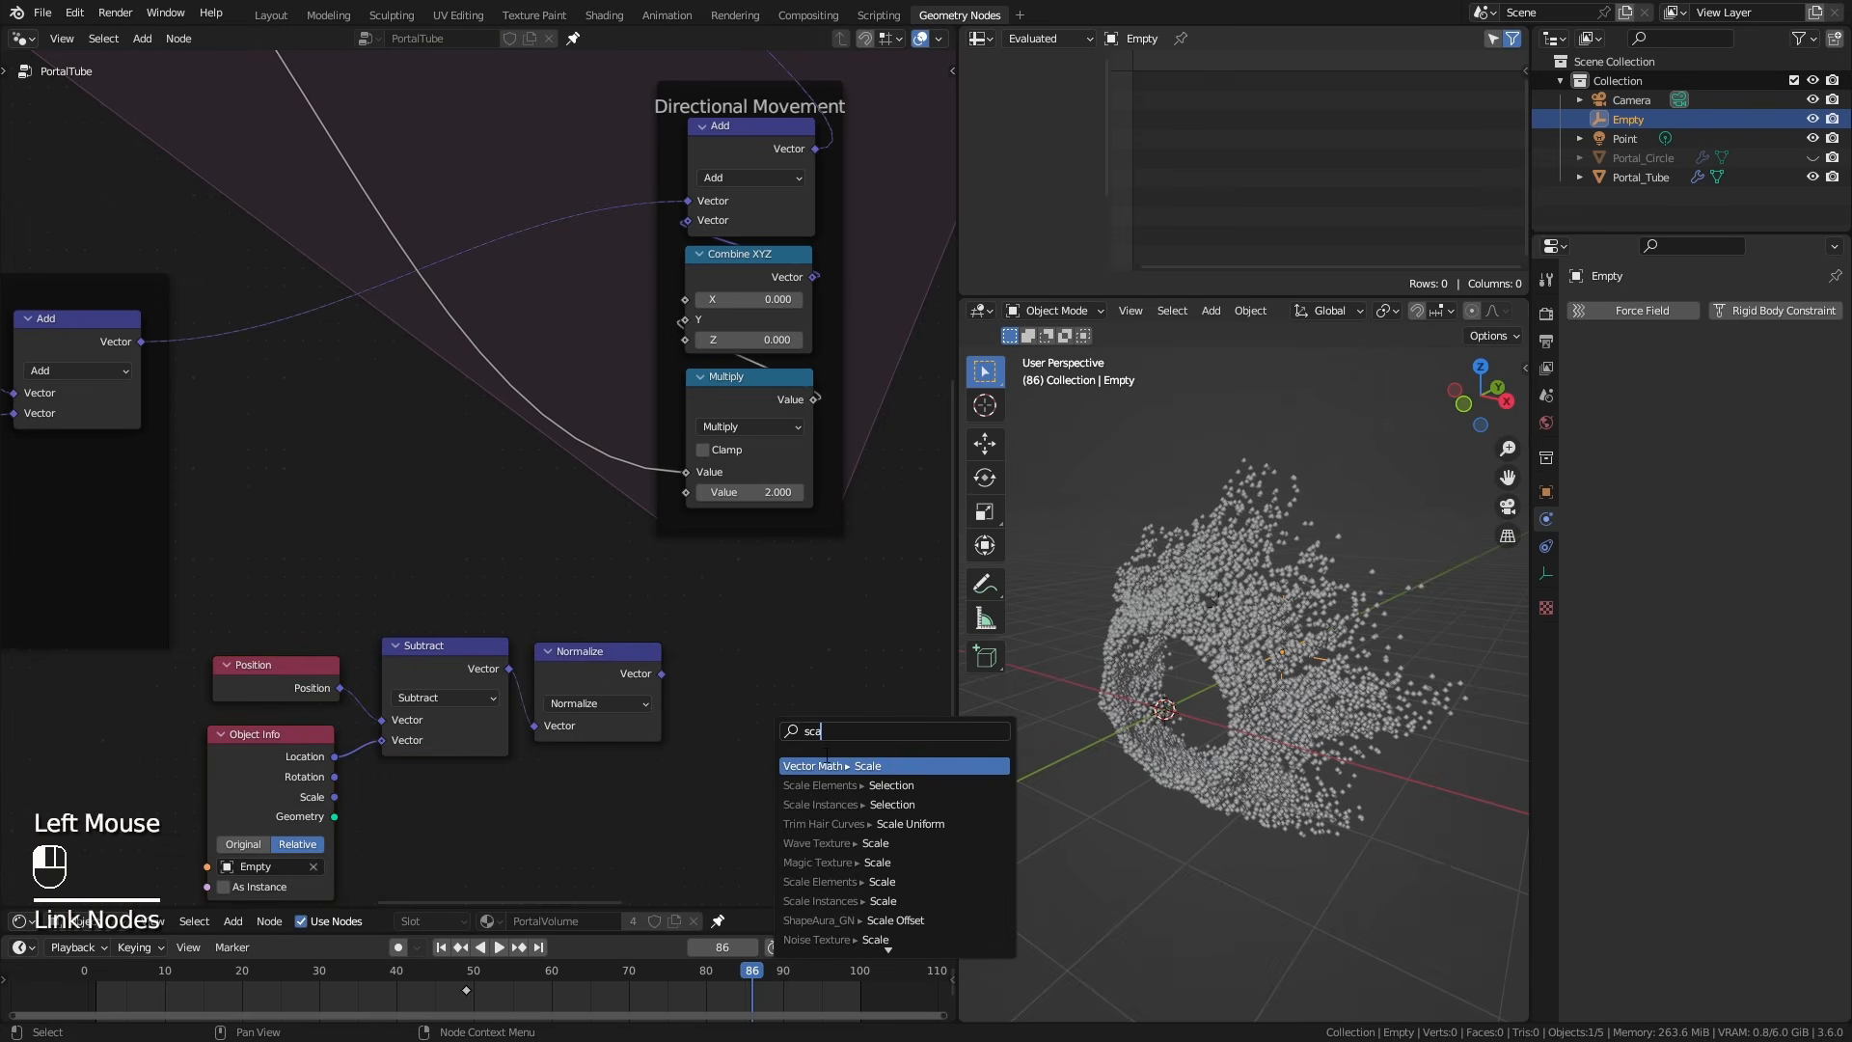
key("Return")
left_click(751, 656)
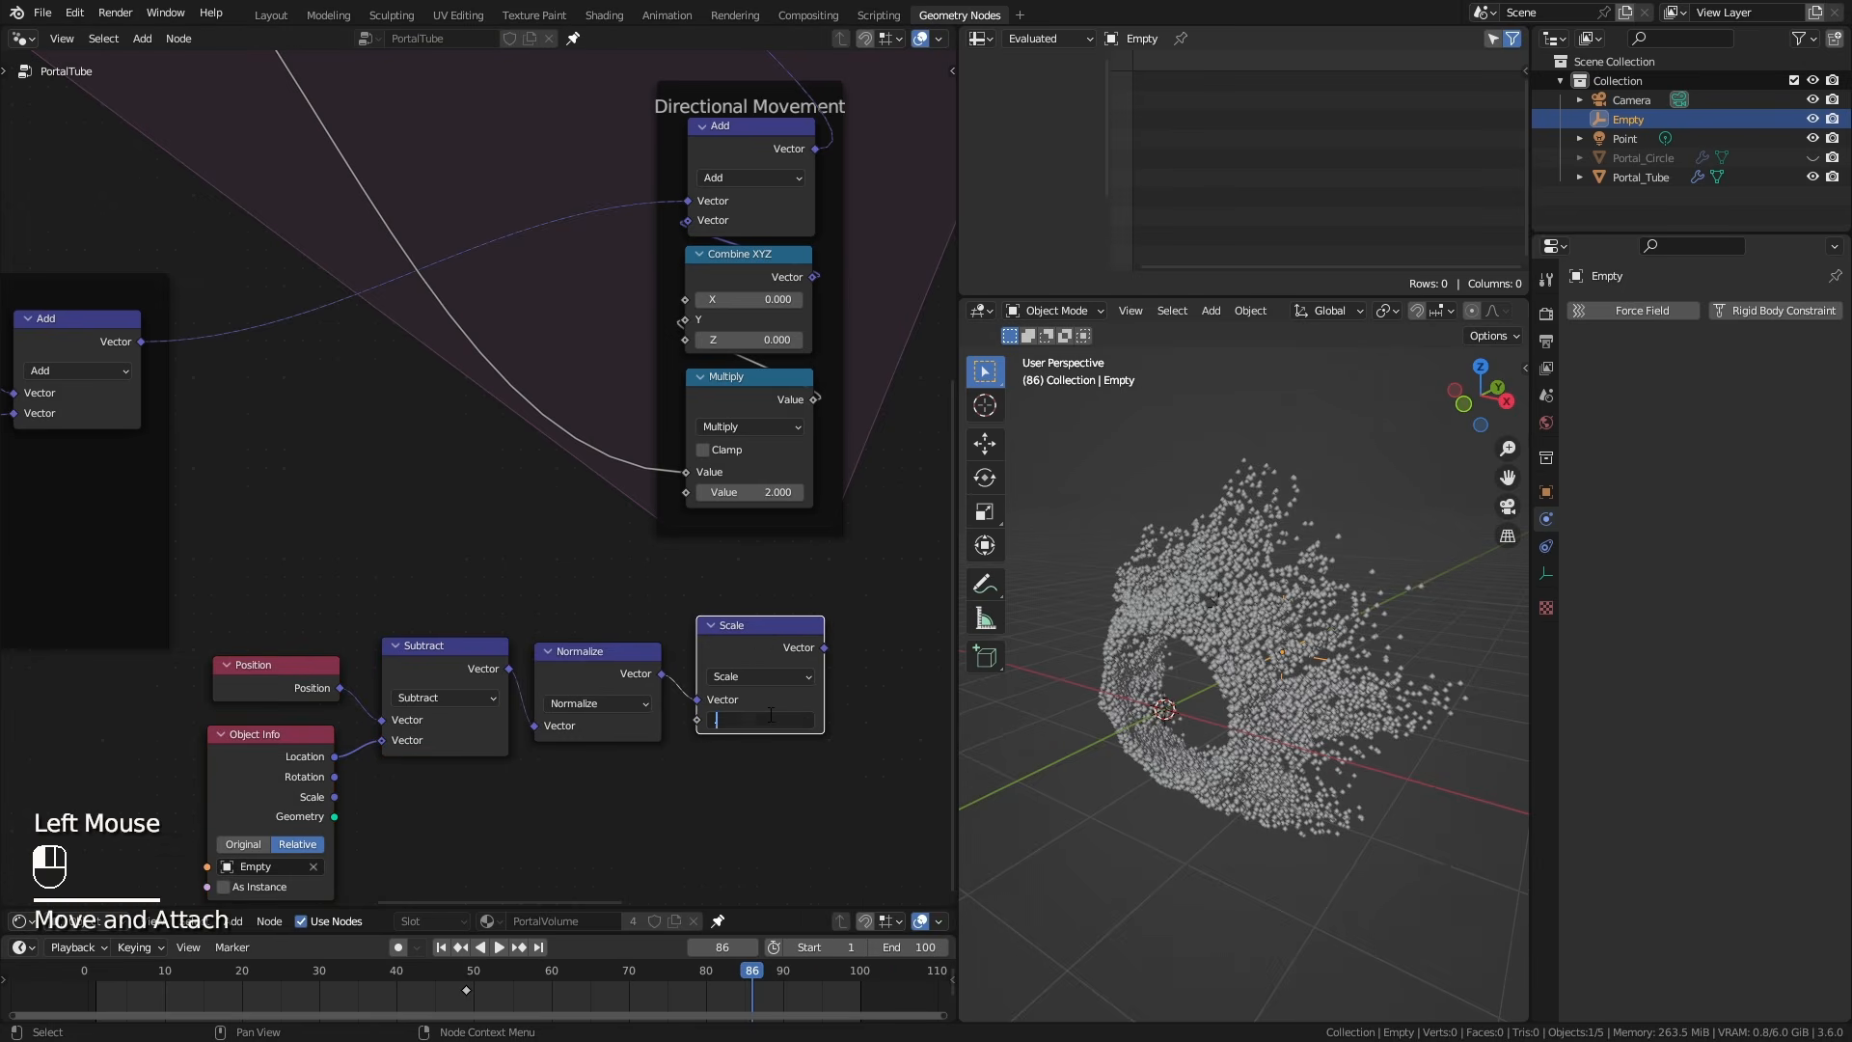
middle_click_drag(826, 644, 660, 679, "ctrl")
left_click_drag(672, 682, 460, 270)
middle_click_drag(689, 752, 708, 535)
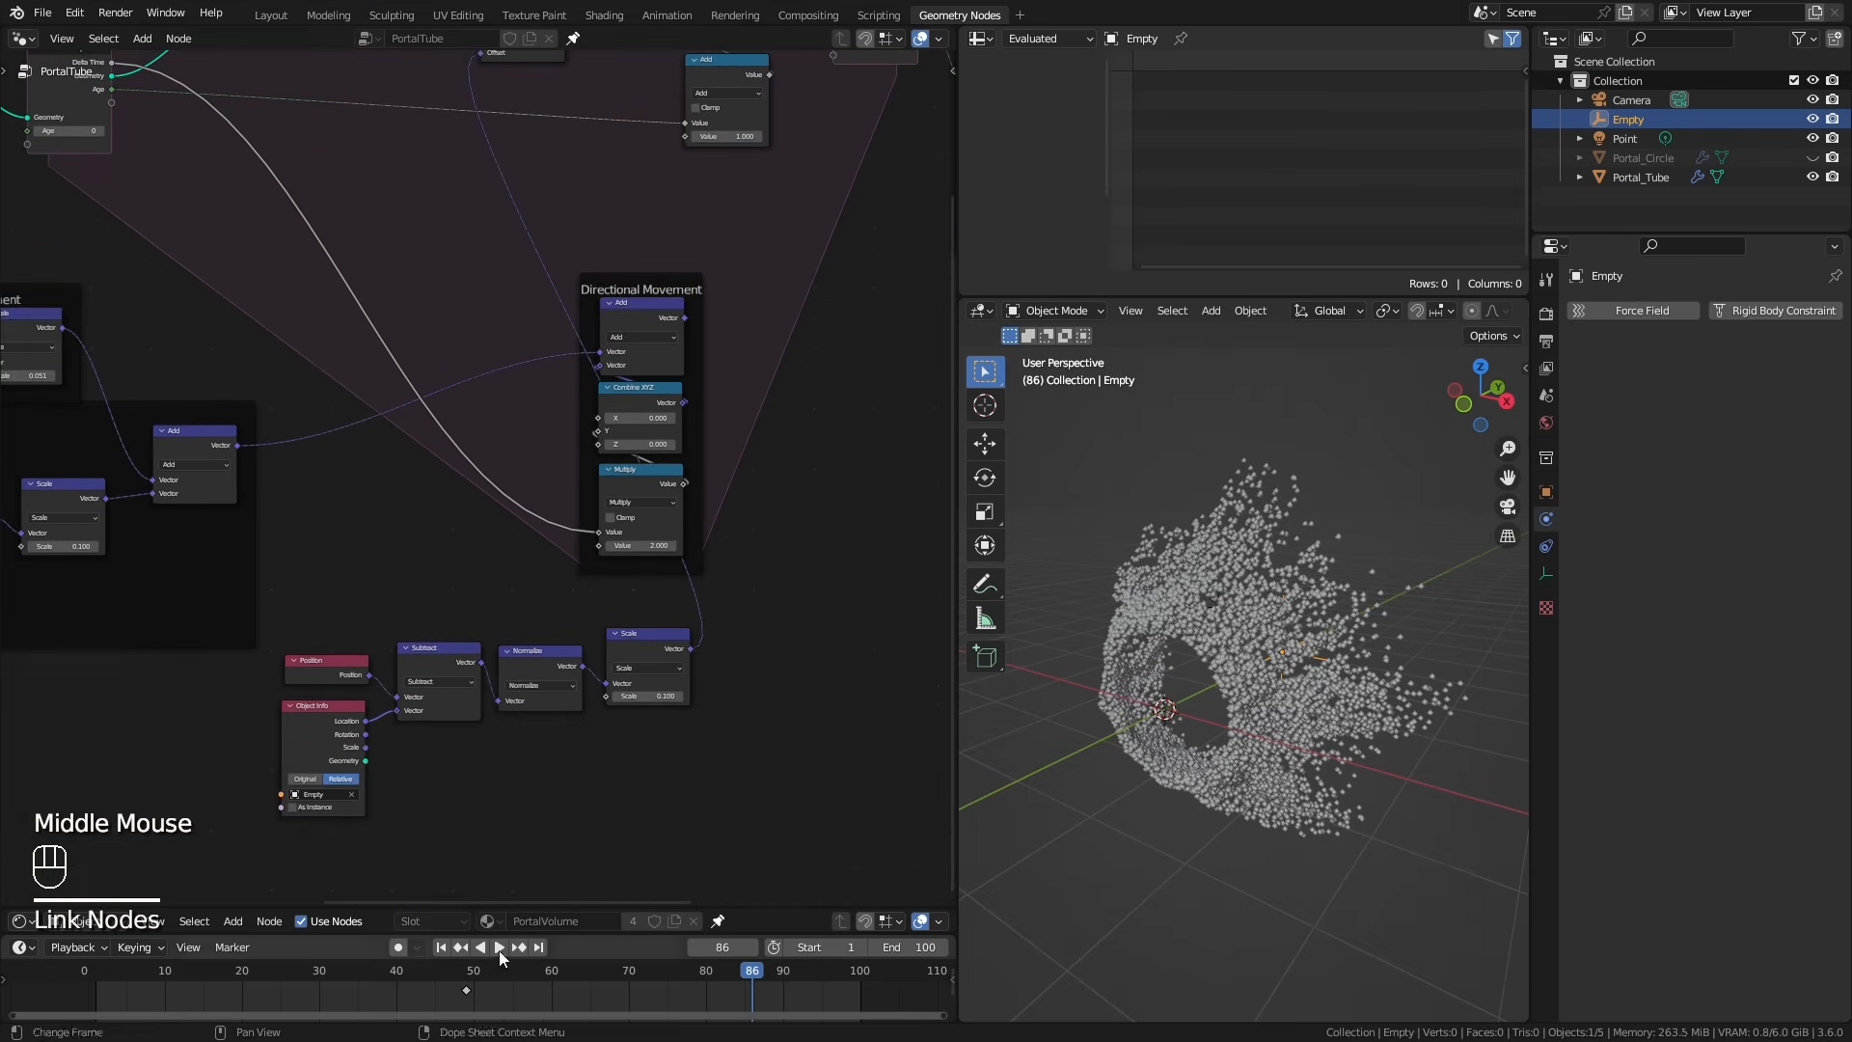
Play the animation from the first frame and examine which way the particles travel relative to the empty.
left_click(441, 948)
key("space")
key("space")
middle_click_drag(1230, 801, 1138, 786)
Swap the Subtract inputs so the empty's Location is first and Position second, placing the Position node below Object Info.
middle_click_drag(511, 796, 506, 753, "ctrl")
middle_click_drag(473, 747, 521, 733)
middle_click_drag(521, 733, 517, 690, "ctrl")
left_click_drag(493, 658, 499, 776)
left_click_drag(414, 716, 493, 658)
left_click_drag(360, 606, 350, 853)
left_click_drag(342, 772, 338, 574)
Replay the animation and move the empty closer to the portal ring.
scroll(183, 525, "down", 4)
key("space")
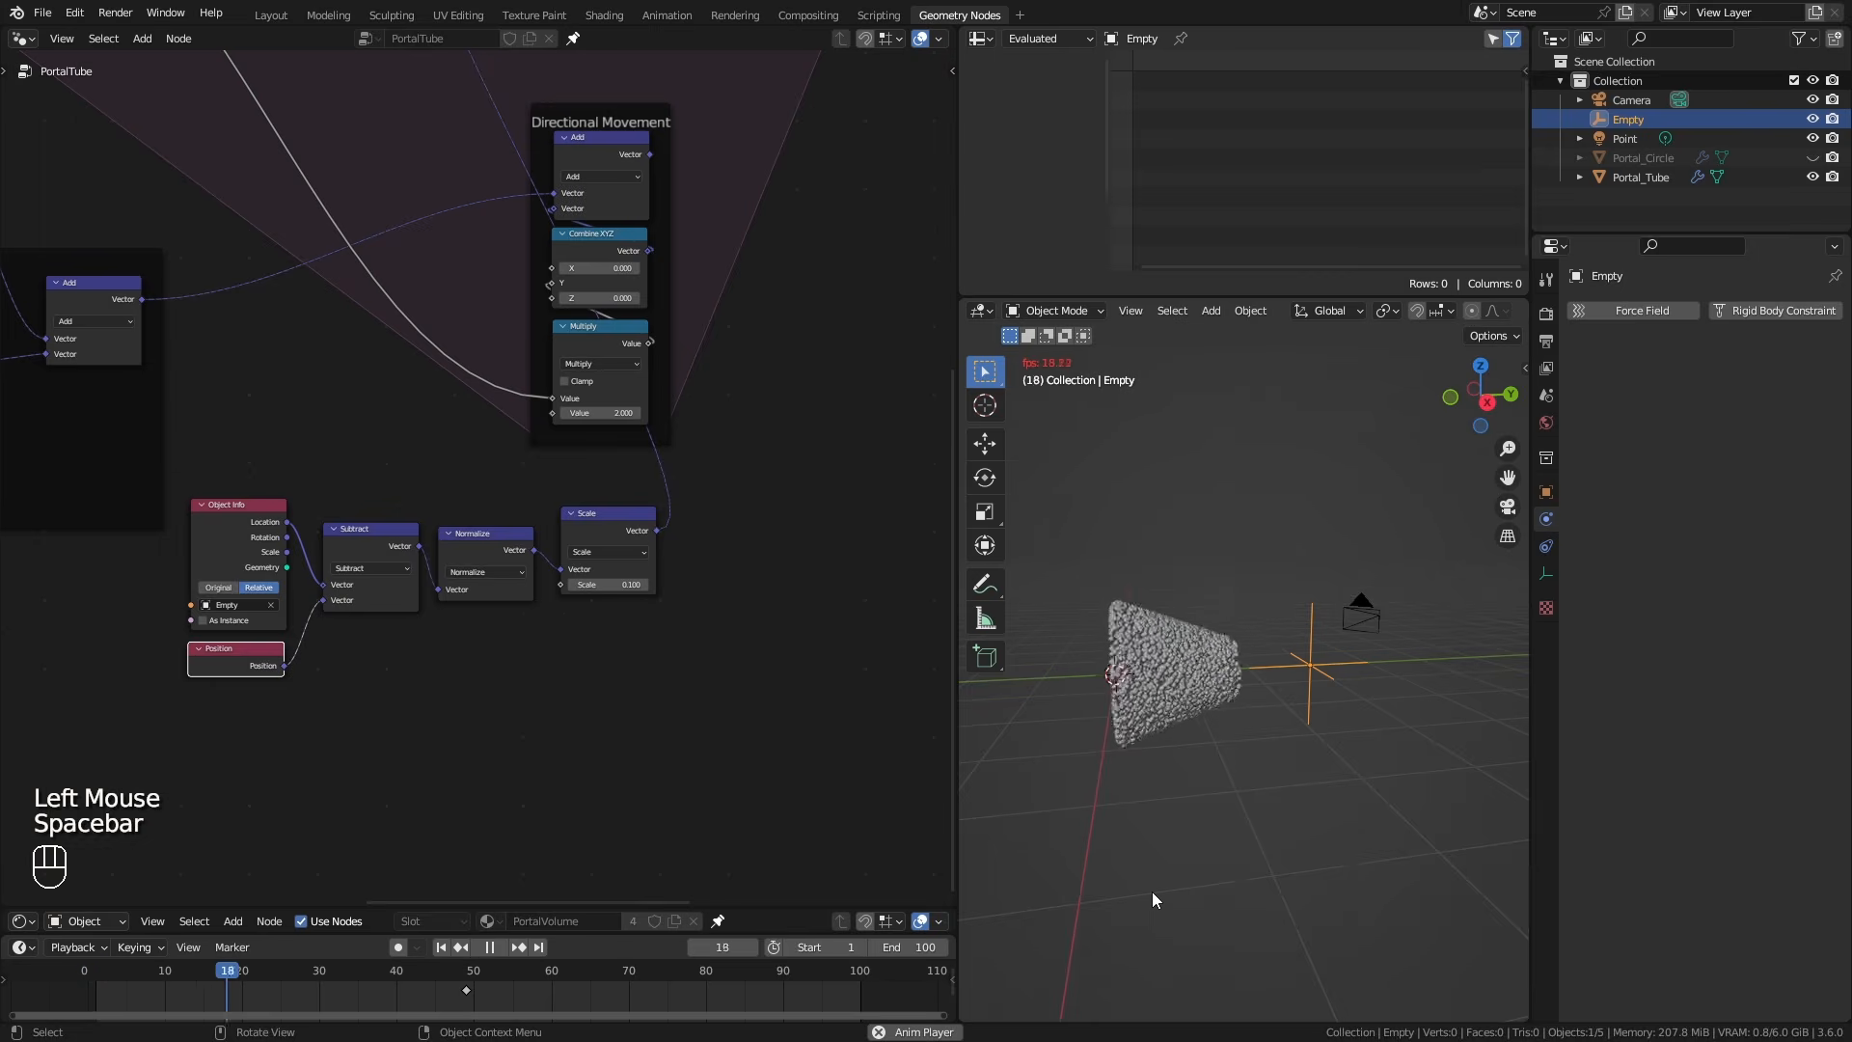
middle_click_drag(1180, 852, 1329, 861)
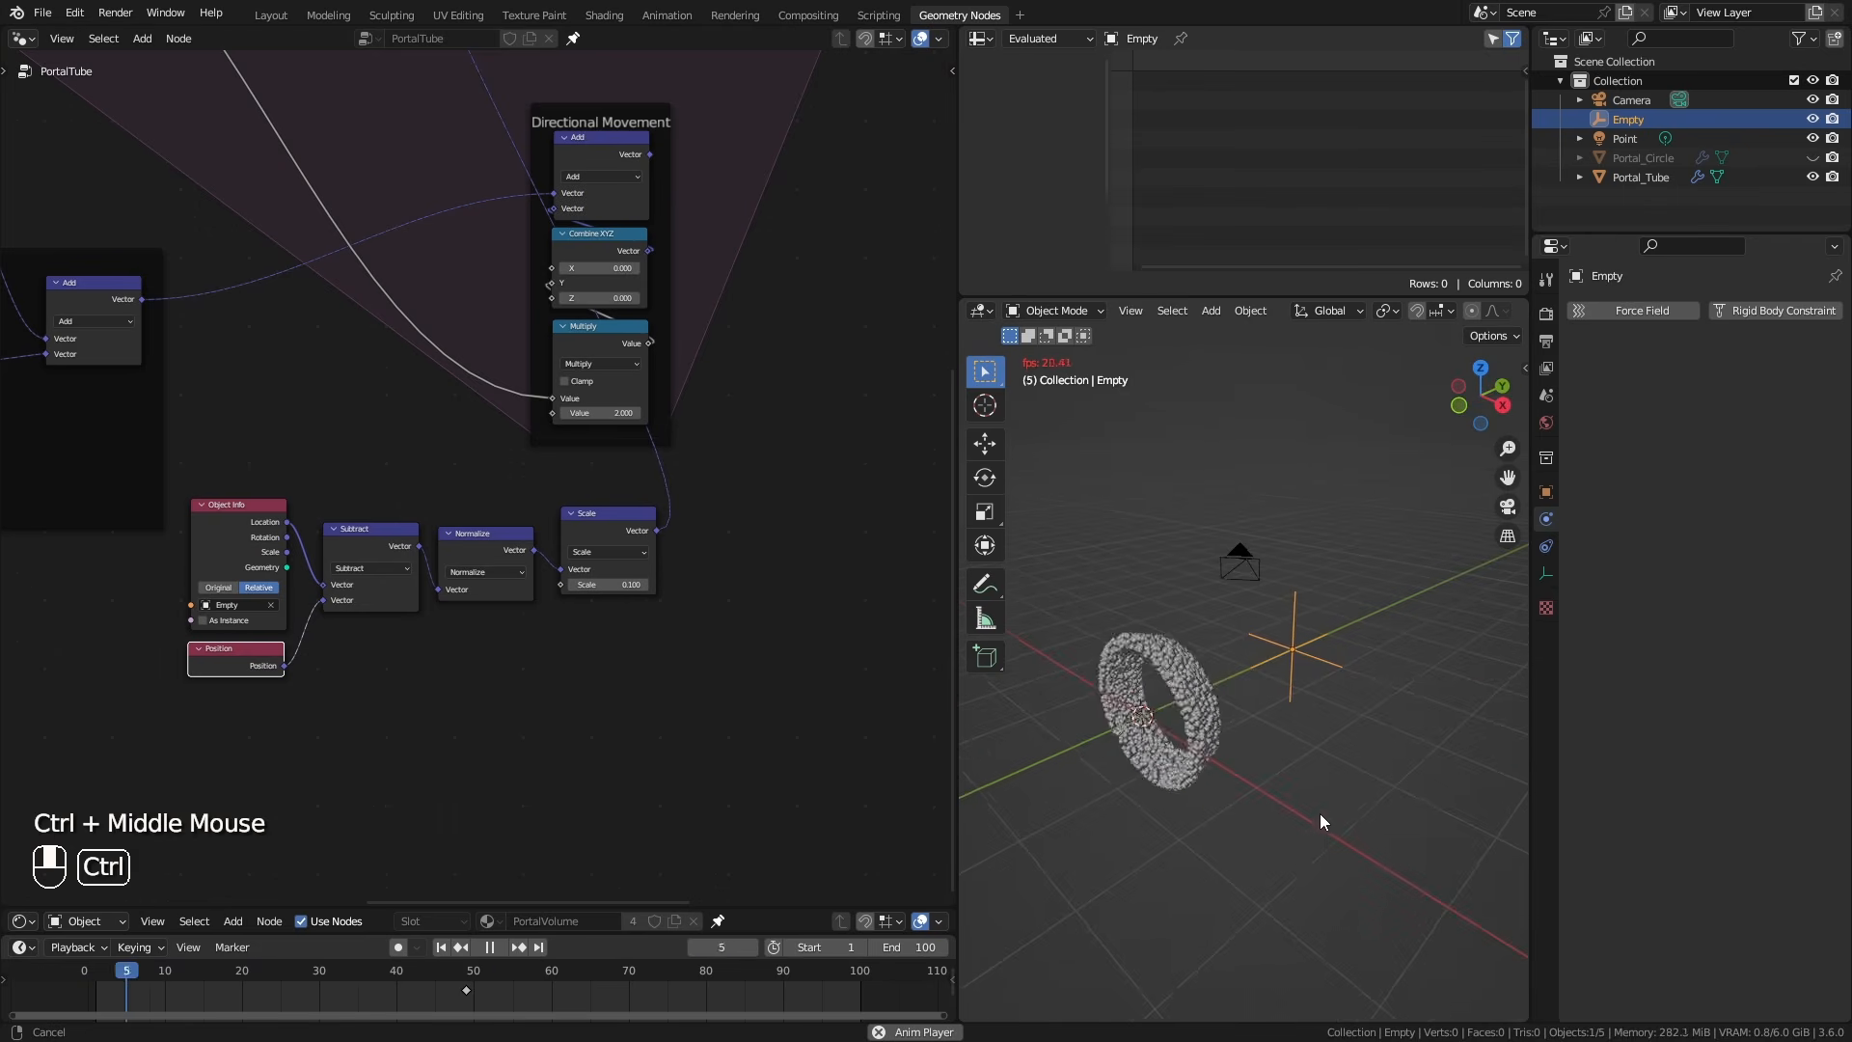
middle_click_drag(1361, 730, 1303, 732)
key("g")
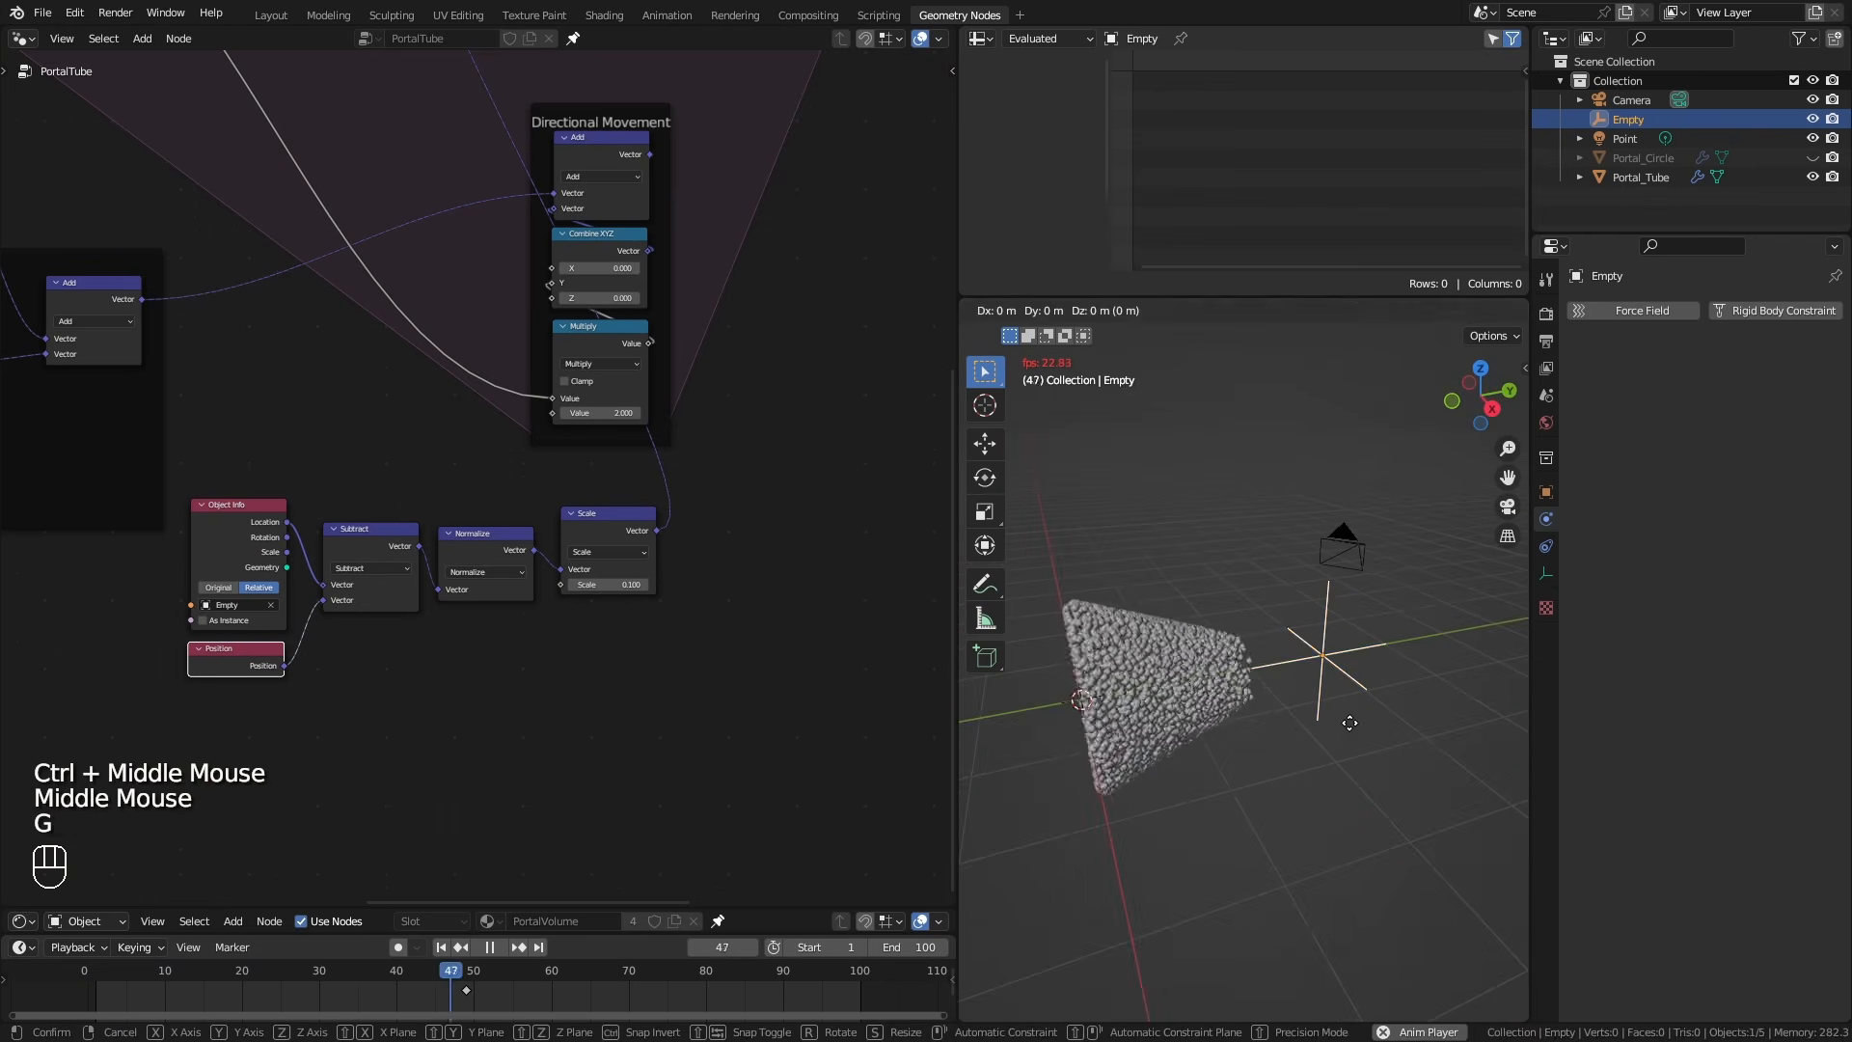
left_click(1275, 737)
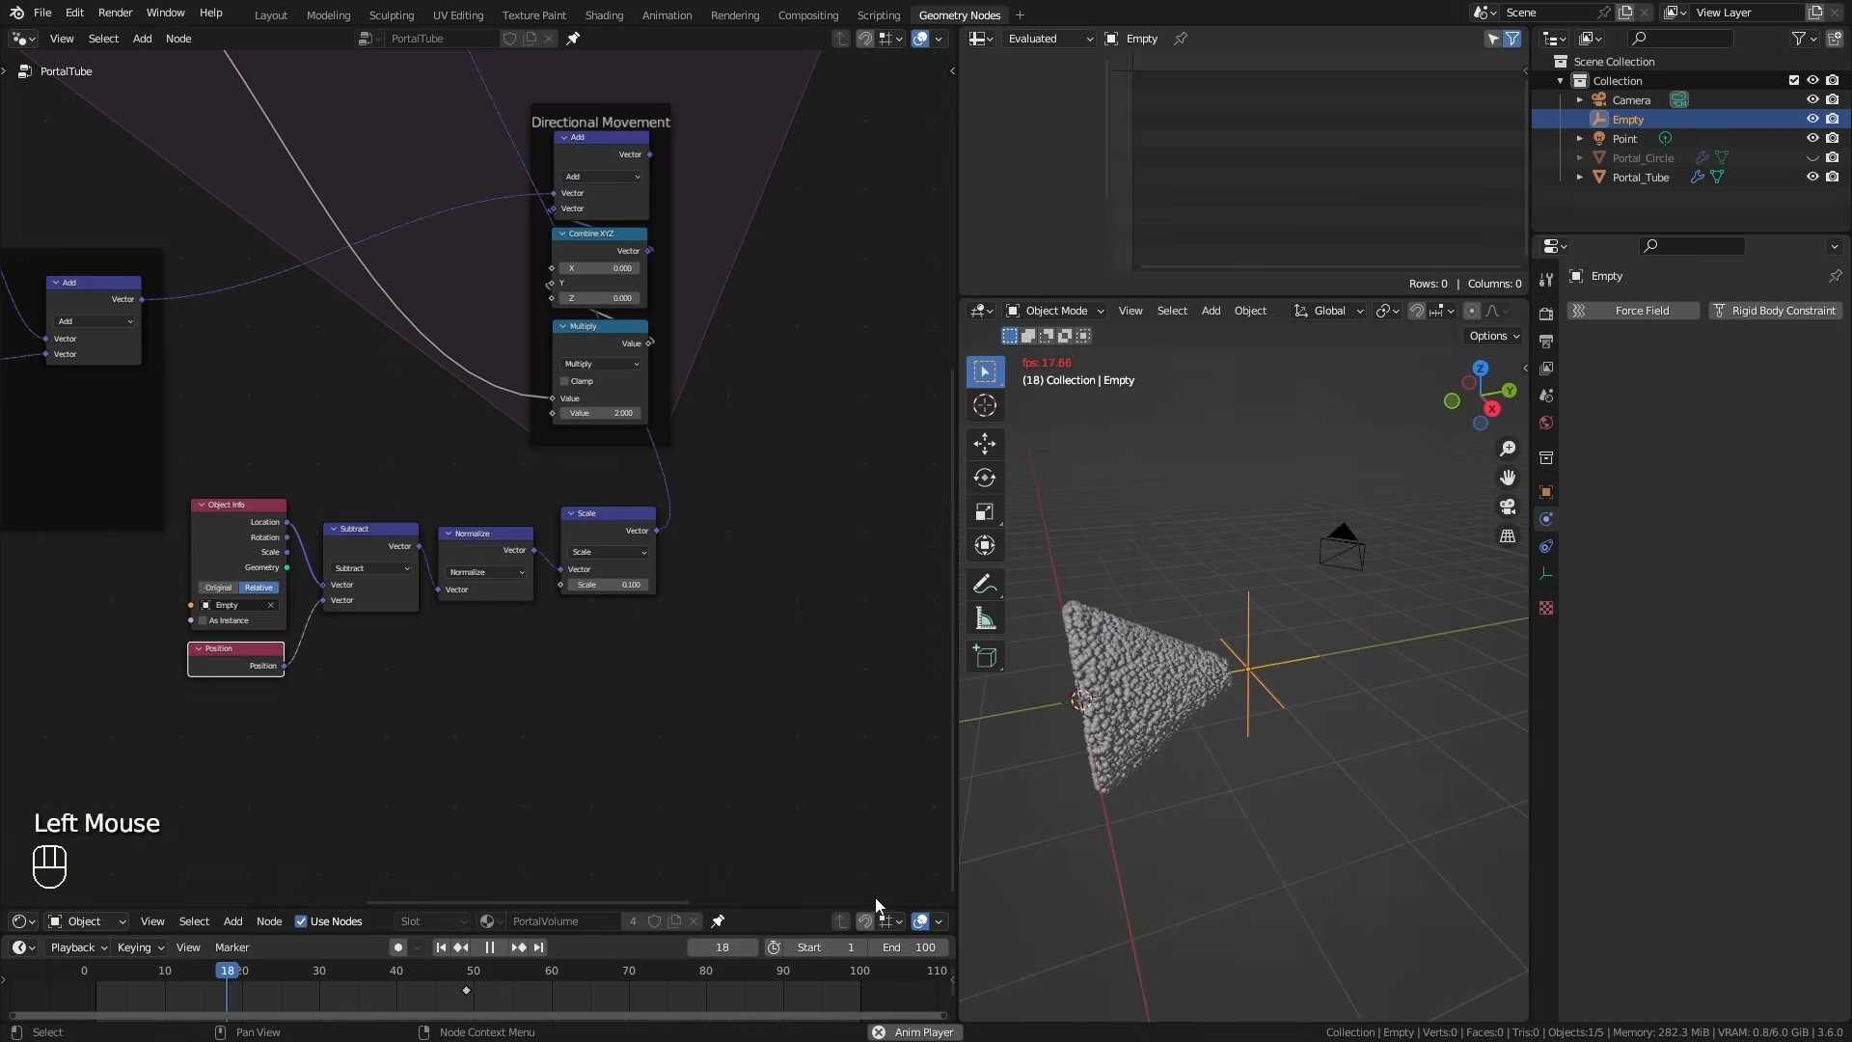
Delete the Combine XYZ and Multiply nodes from the Directional Movement frame.
middle_click_drag(1073, 858, 1061, 820)
scroll(702, 736, "up", 1)
key("ctrl+x")
left_click(635, 475)
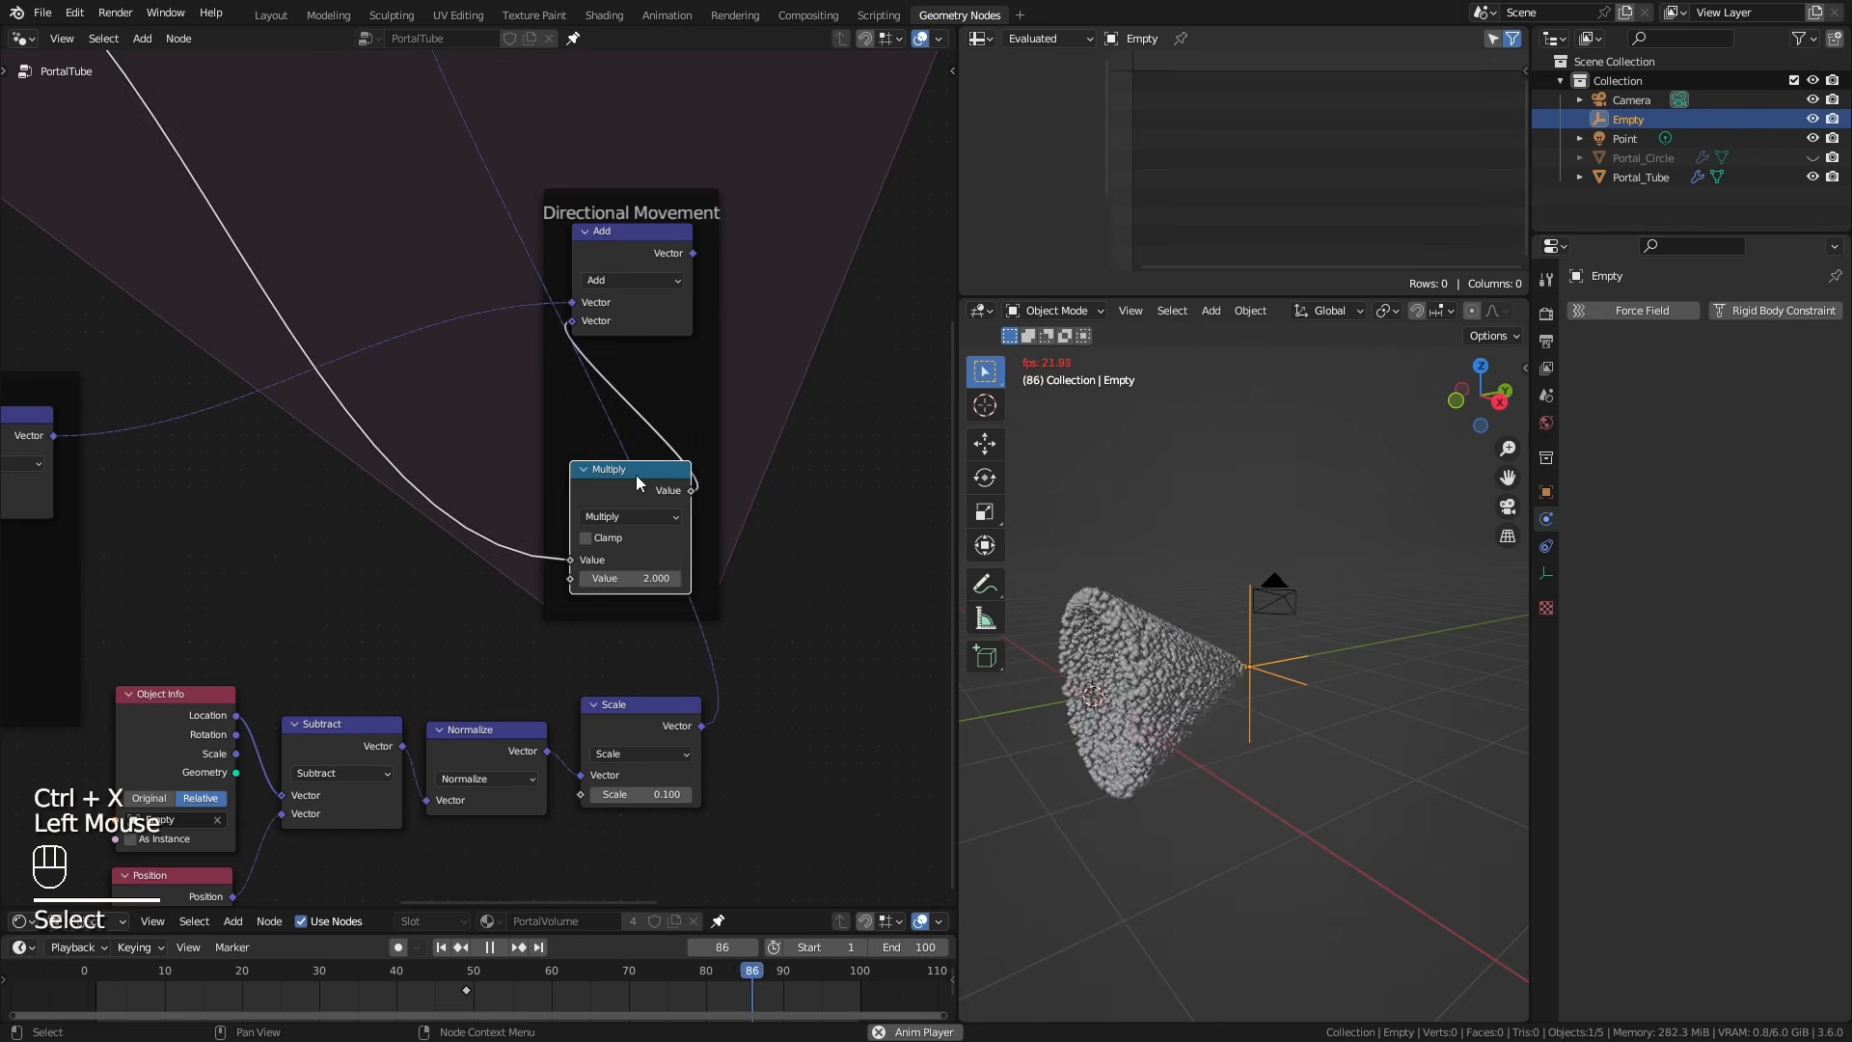
key("ctrl+x")
Connect Scale to the Directional Movement Add node's second vector and that Add's output to Set Position's Offset.
left_click_drag(701, 726, 573, 321)
middle_click_drag(676, 299, 712, 316, "ctrl")
middle_click_drag(716, 279, 731, 513)
left_click_drag(703, 510, 443, 199)
middle_click_drag(525, 618, 493, 361)
Place the Object Info, Position, Subtract, Normalize and Scale nodes inside the Directional Movement frame and space them out evenly.
left_click_drag(634, 643, 748, 538)
left_click_drag(748, 537, 768, 511)
left_click_drag(620, 552, 647, 562)
left_click_drag(521, 546, 560, 518)
left_click_drag(438, 690, 392, 511)
left_click_drag(531, 518, 581, 532)
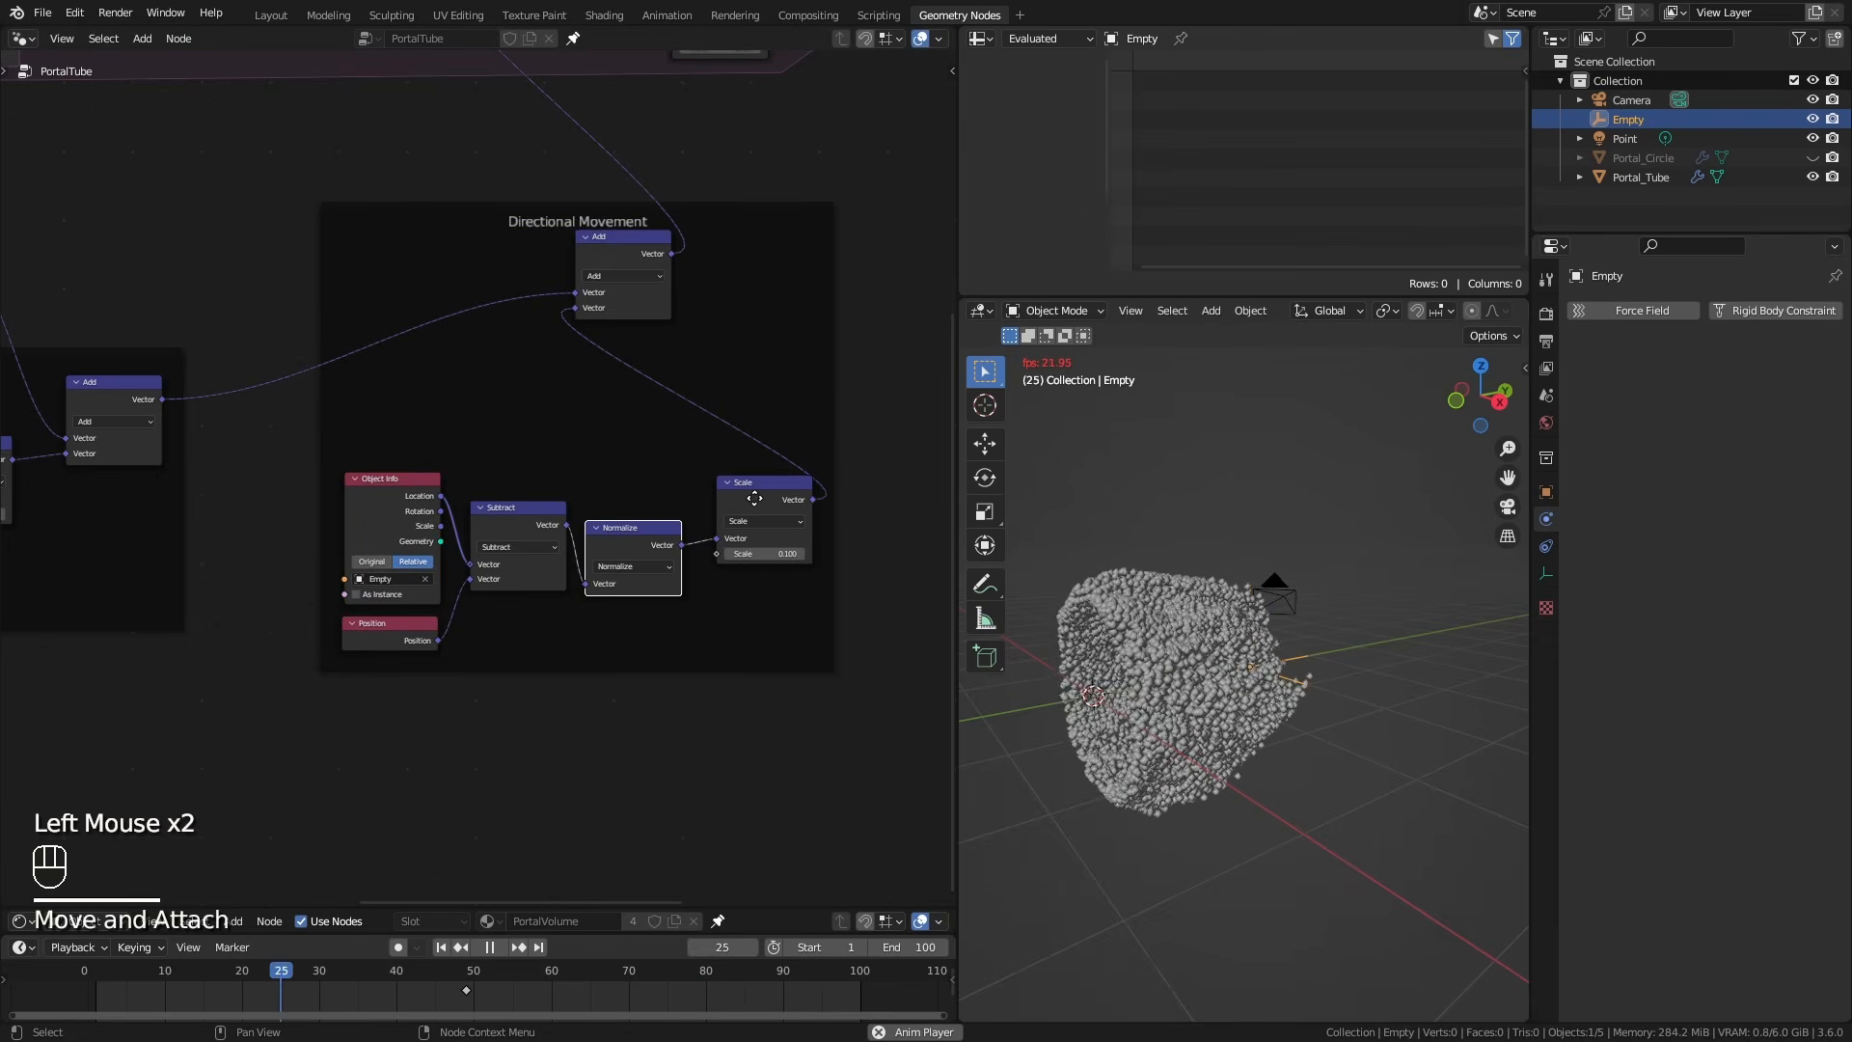
left_click_drag(765, 501, 753, 507)
Move the Directional Movement frame away from Noise Movement to make room between them.
middle_click_drag(1167, 798, 1224, 784)
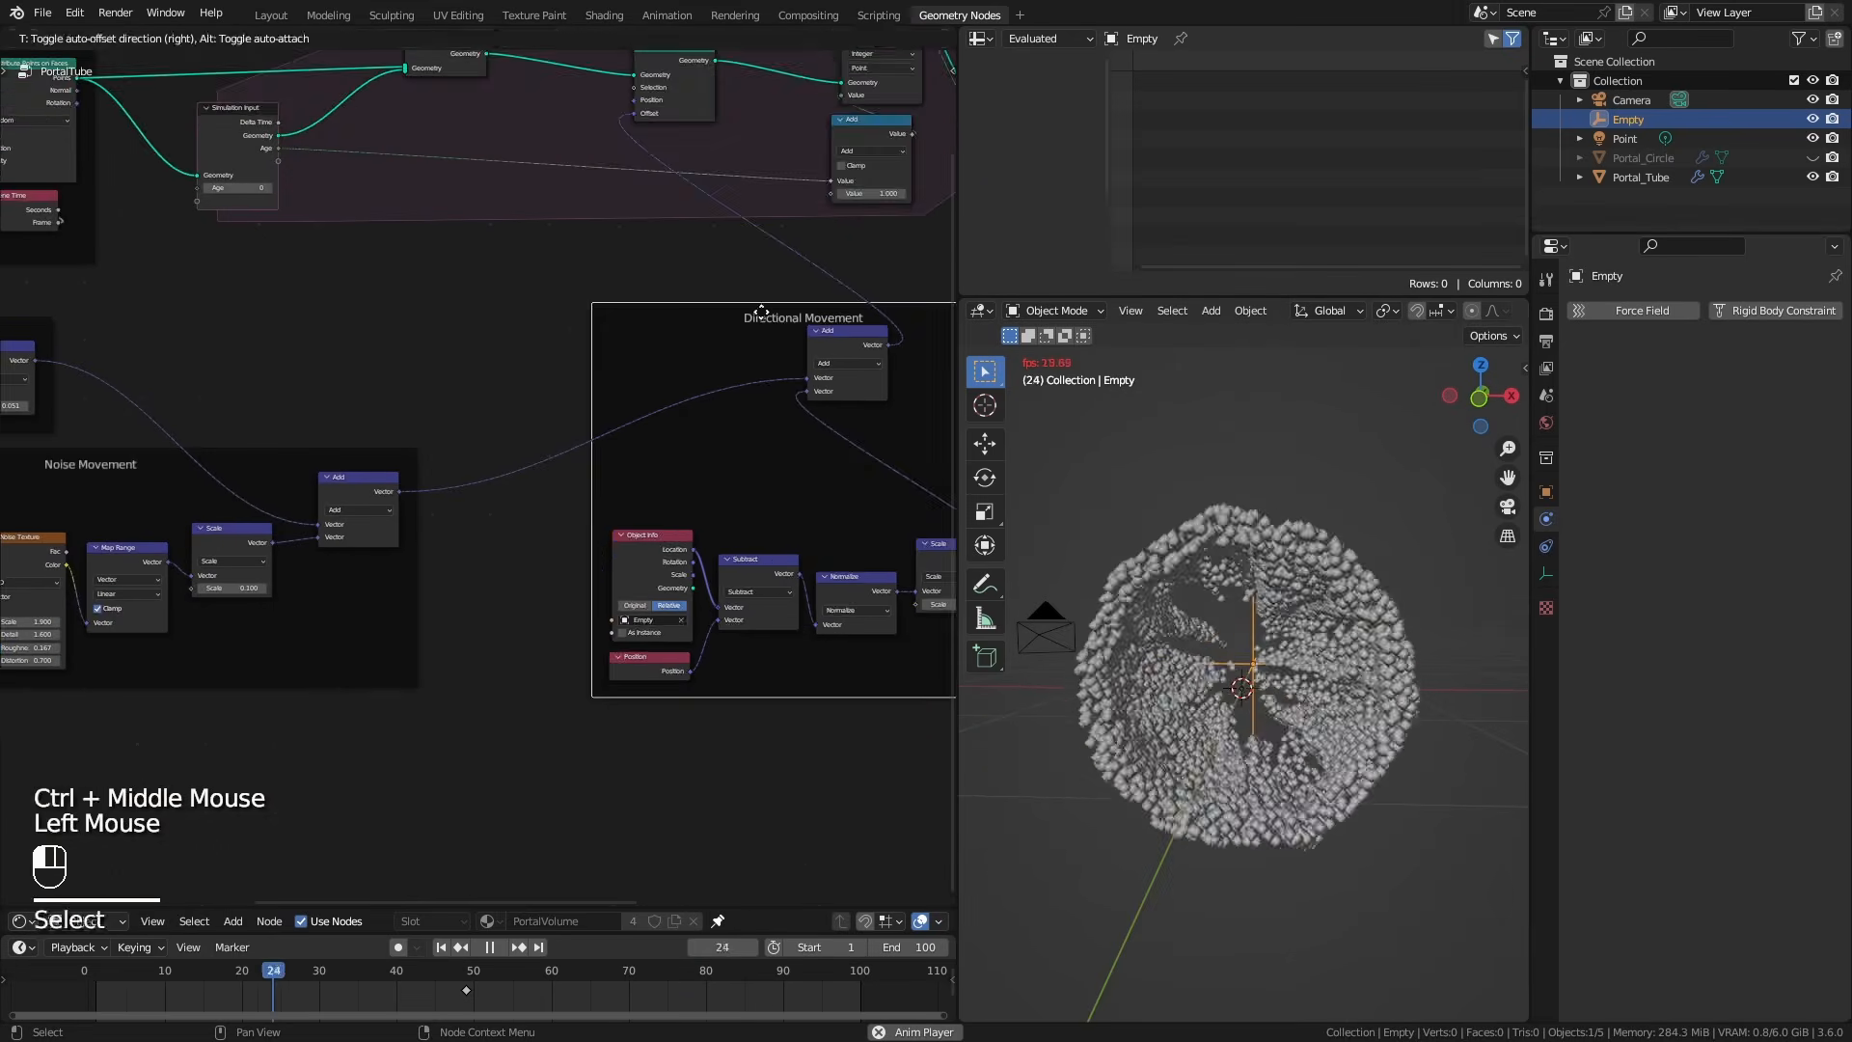
left_click(761, 312)
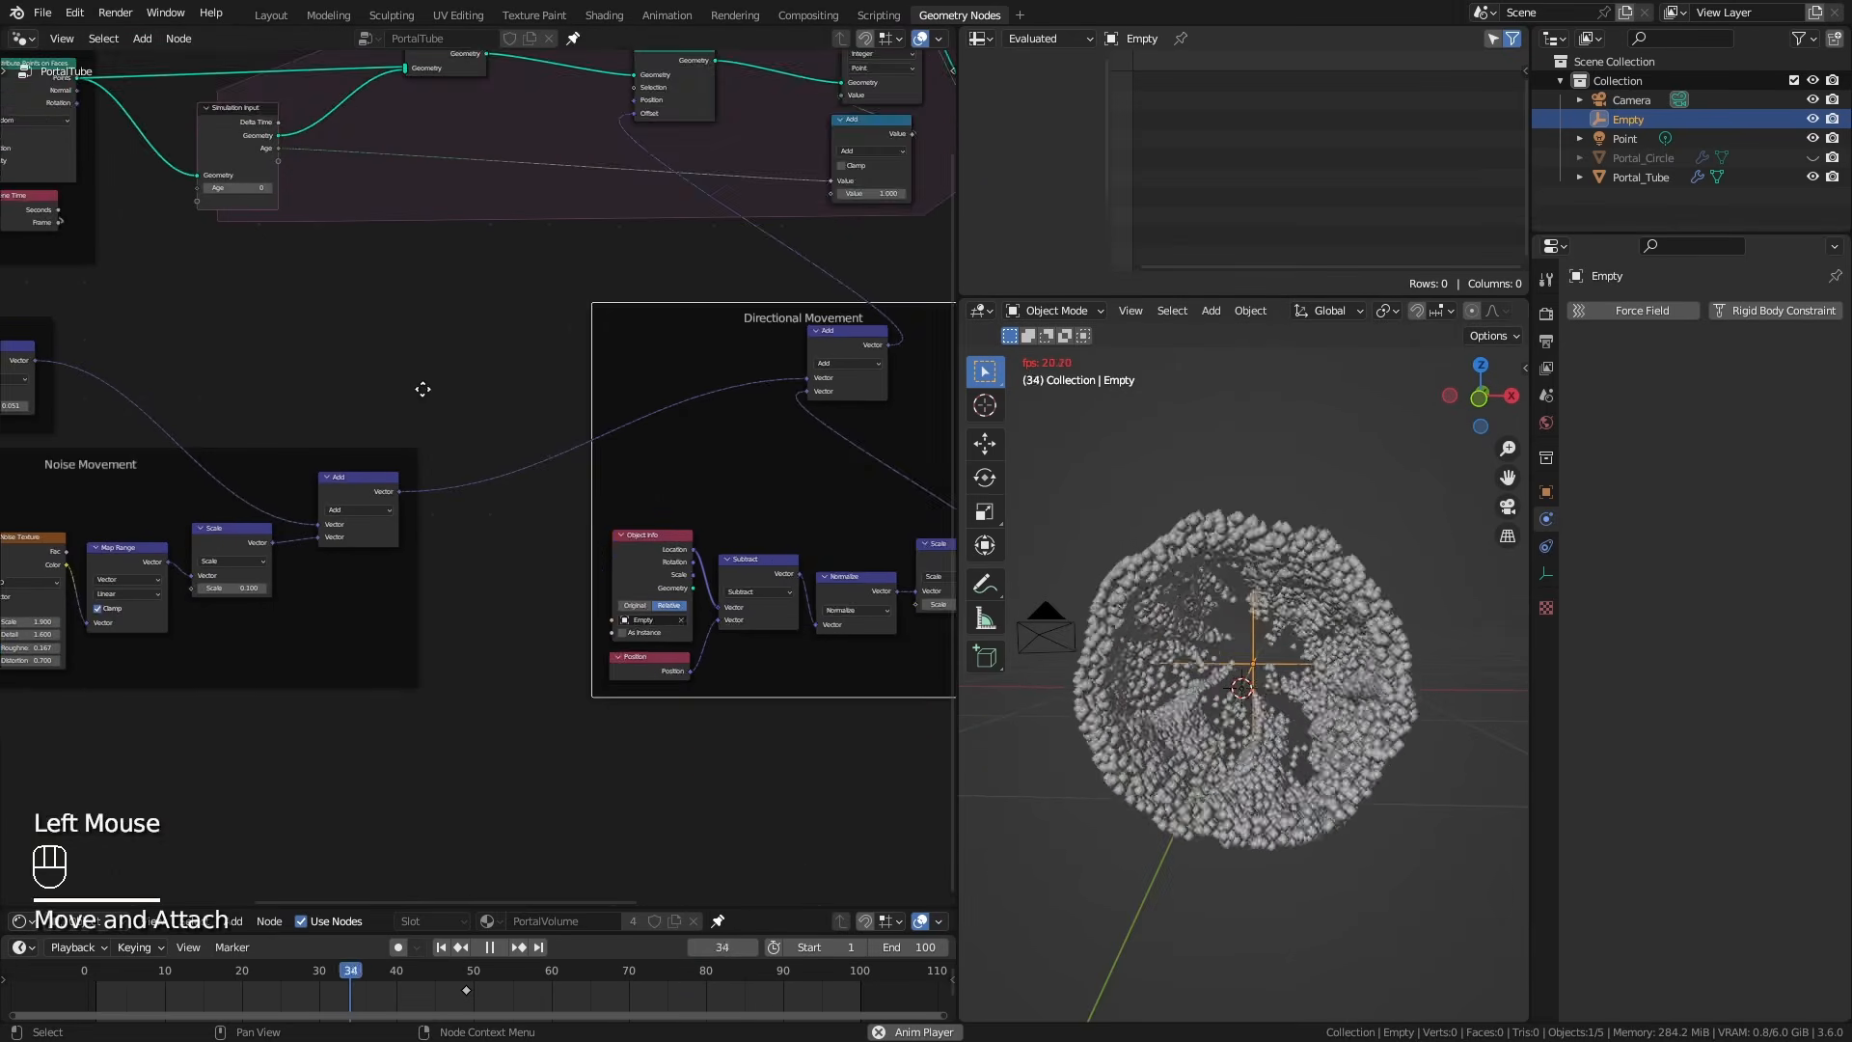
middle_click_drag(418, 389, 787, 321)
key("ctrl+x")
middle_click_drag(439, 394, 425, 335)
Duplicate the Noise Movement frame below the original and feed the original's Add output into the copy's Add node.
left_click_drag(776, 663, 97, 311)
key("shift+d")
left_click(698, 650)
middle_click_drag(822, 482, 516, 463)
middle_click_drag(516, 464, 602, 486, "ctrl")
left_click_drag(437, 327, 524, 662)
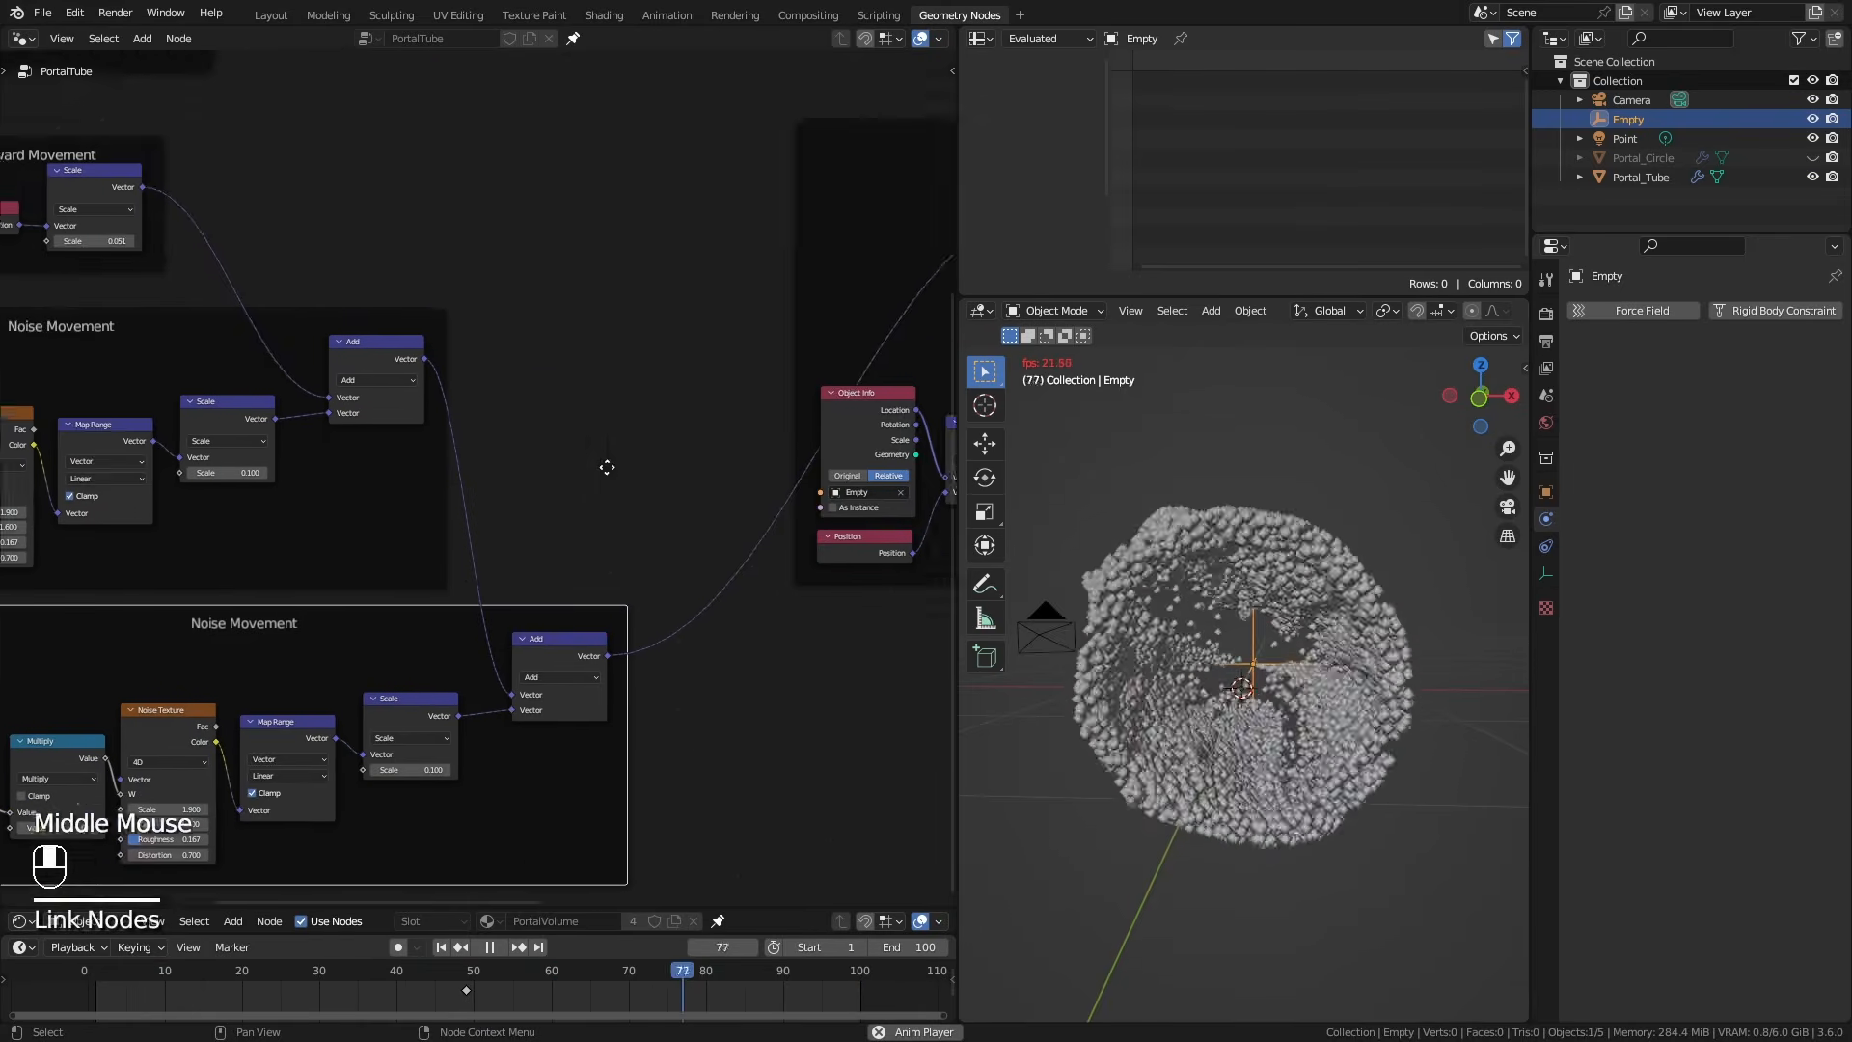
In the duplicated Noise Movement, set the Noise Texture's Scale to 5.1 and Roughness to 0.242, and the vector Scale to 0.14.
middle_click_drag(606, 467, 709, 386)
middle_click_drag(559, 484, 698, 385)
middle_click_drag(641, 675, 718, 718, "ctrl")
left_click_drag(396, 665, 432, 702)
left_click(306, 688)
left_click(306, 688)
middle_click_drag(809, 662, 656, 692)
left_click_drag(552, 647, 590, 648, "shift")
middle_click_drag(1314, 739, 1271, 736)
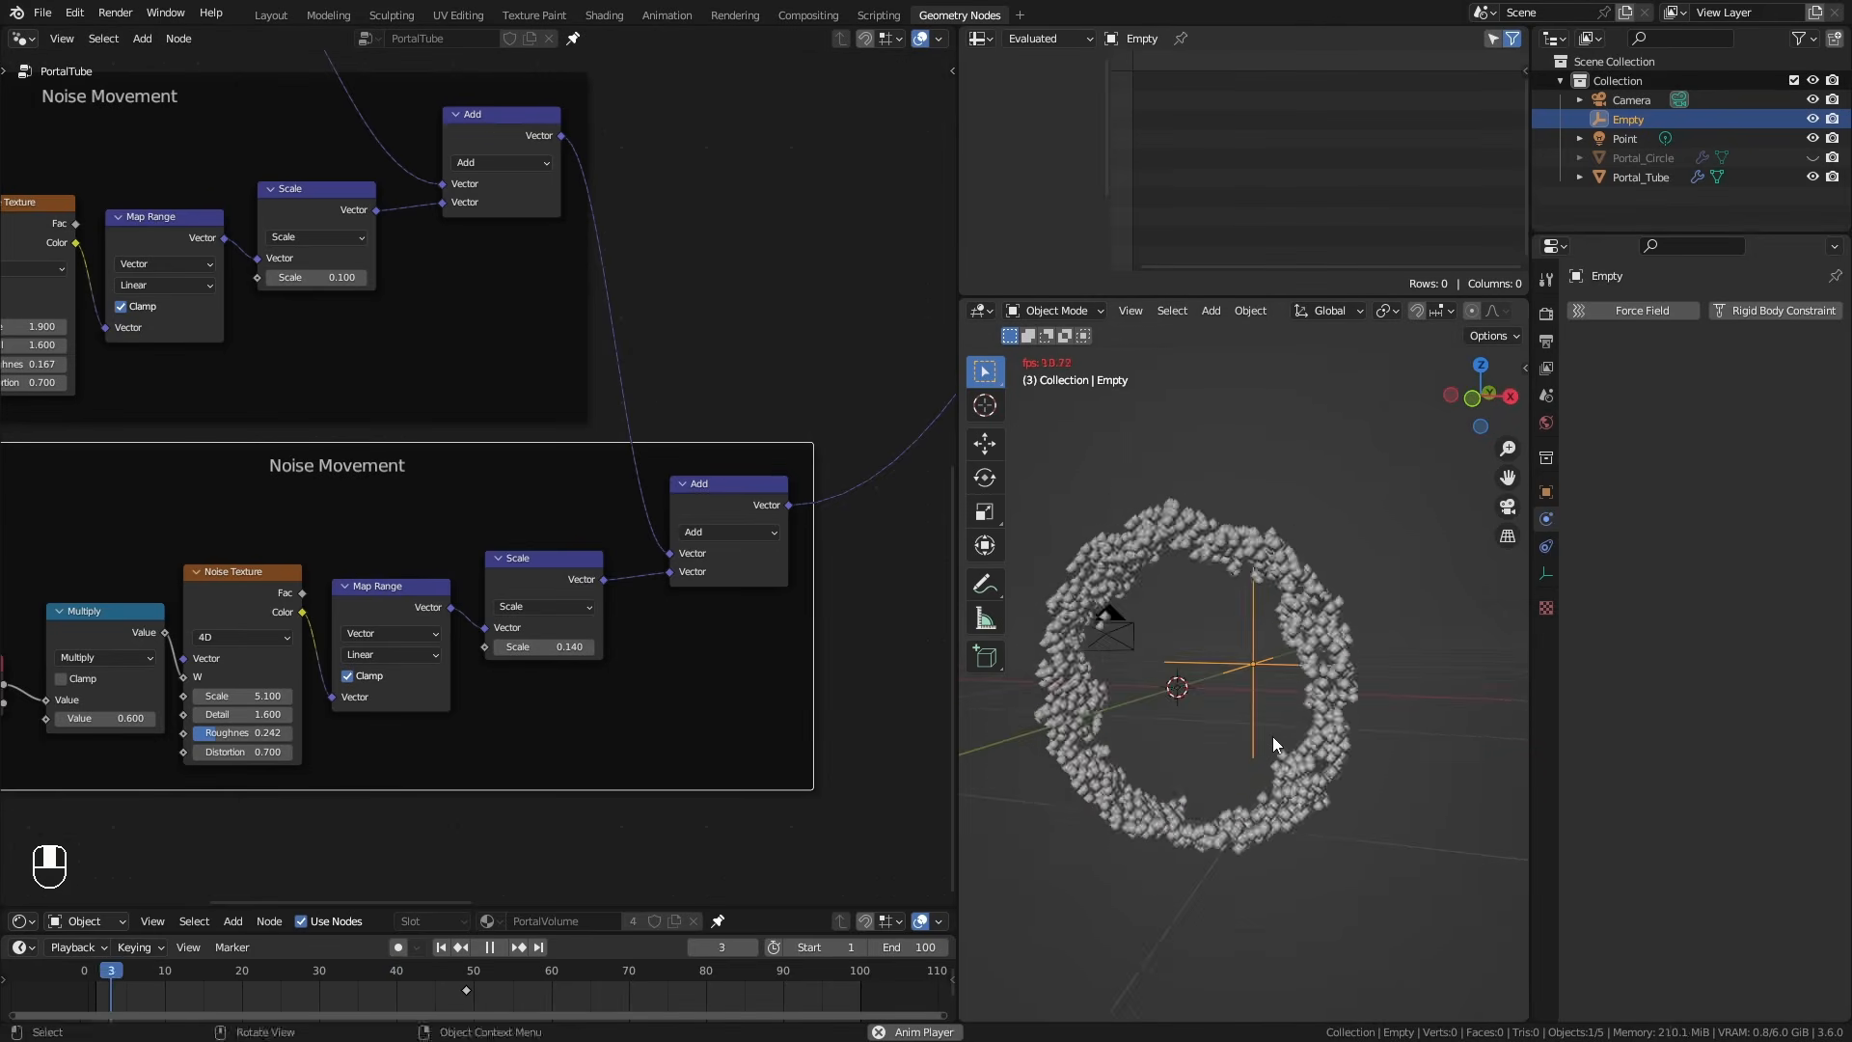
Set the second value of the Multiply node driving the Points Distribution density to 6.
middle_click_drag(617, 523, 636, 437, "ctrl")
left_click(636, 437)
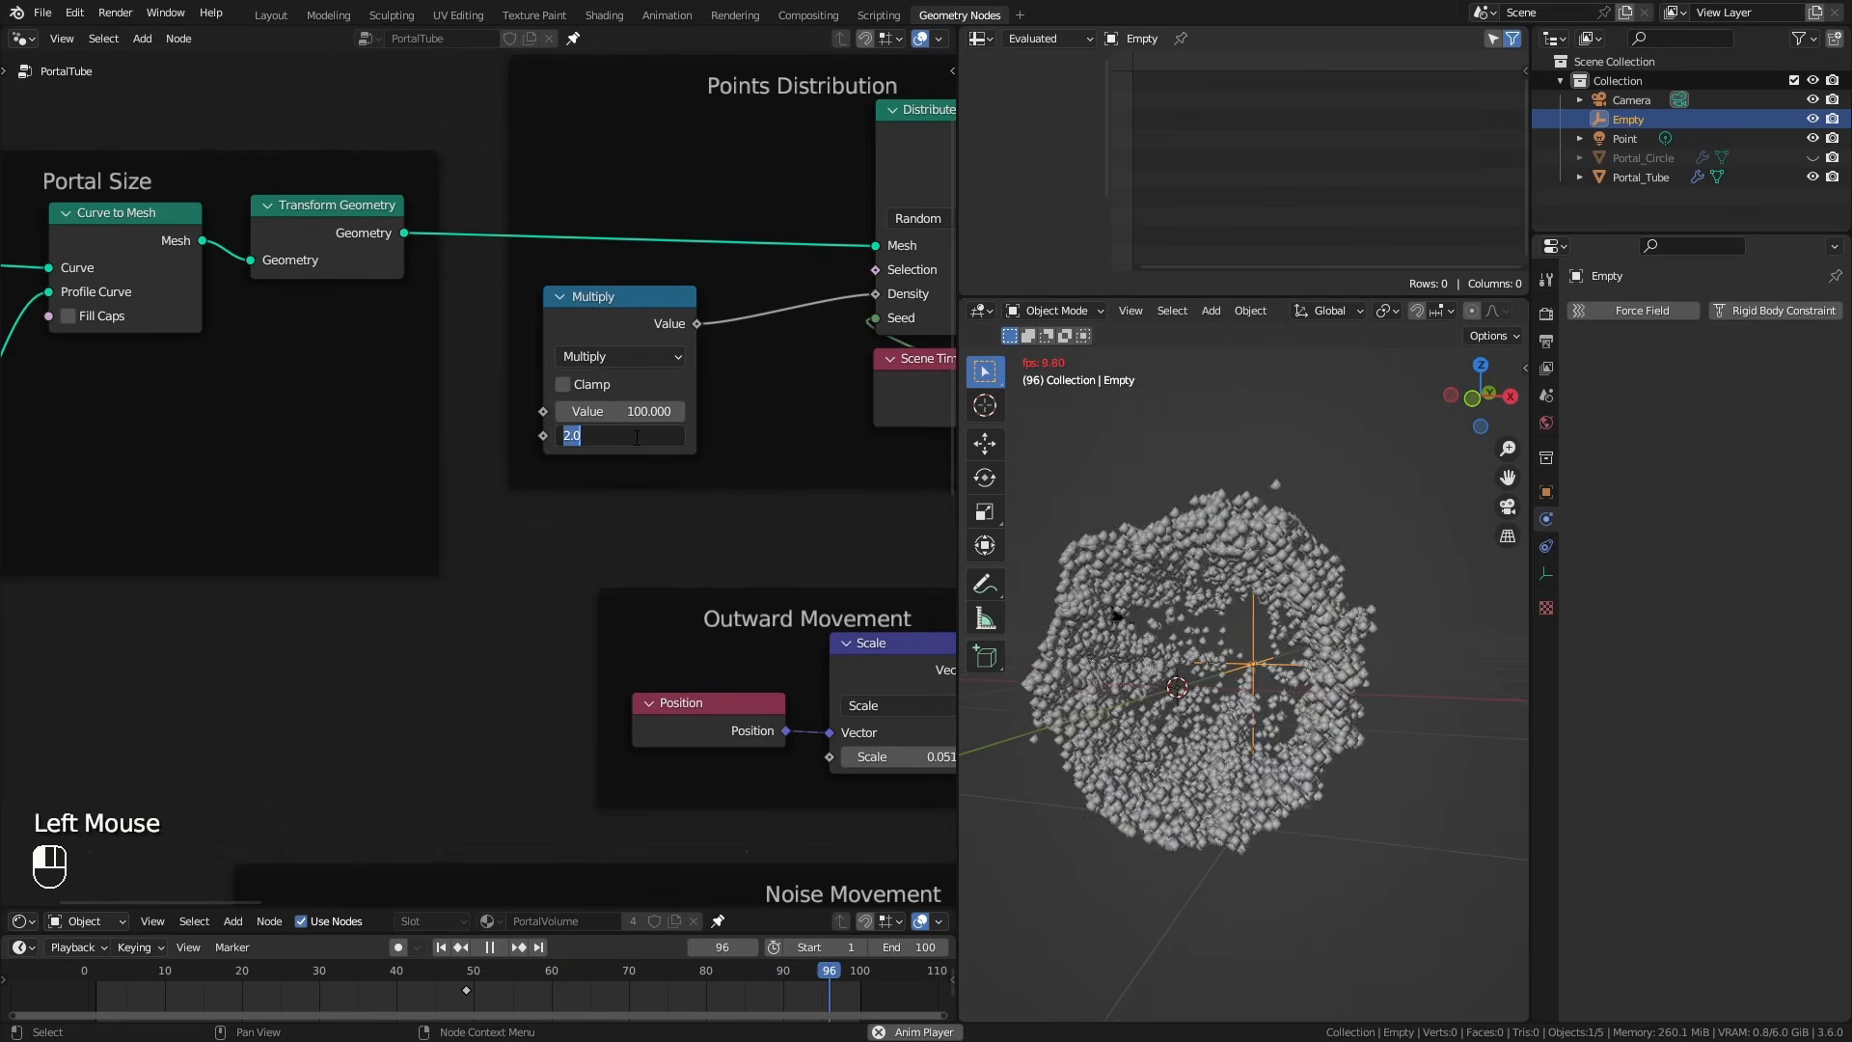
type("6")
key("Return")
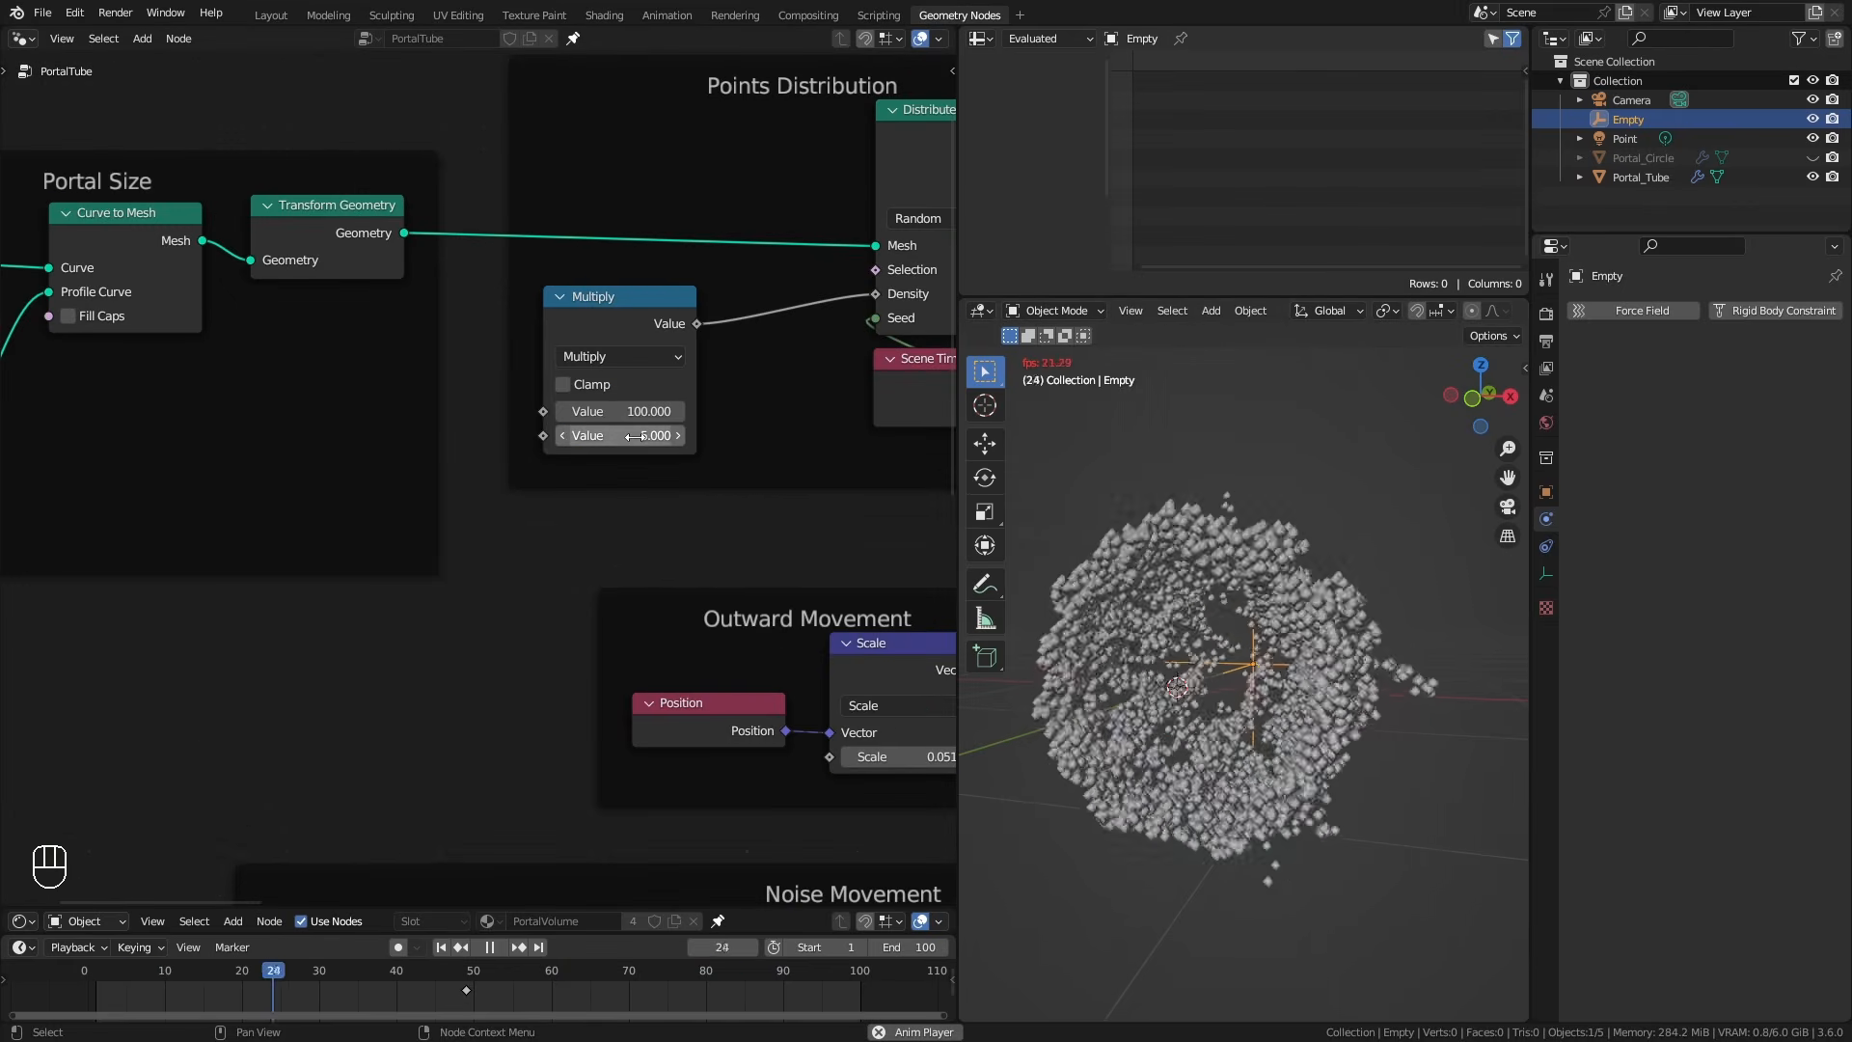
Set the Random Value's Max in Kill Particles to 25 and replay the animation from the first frame.
middle_click_drag(675, 463, 691, 566, "ctrl")
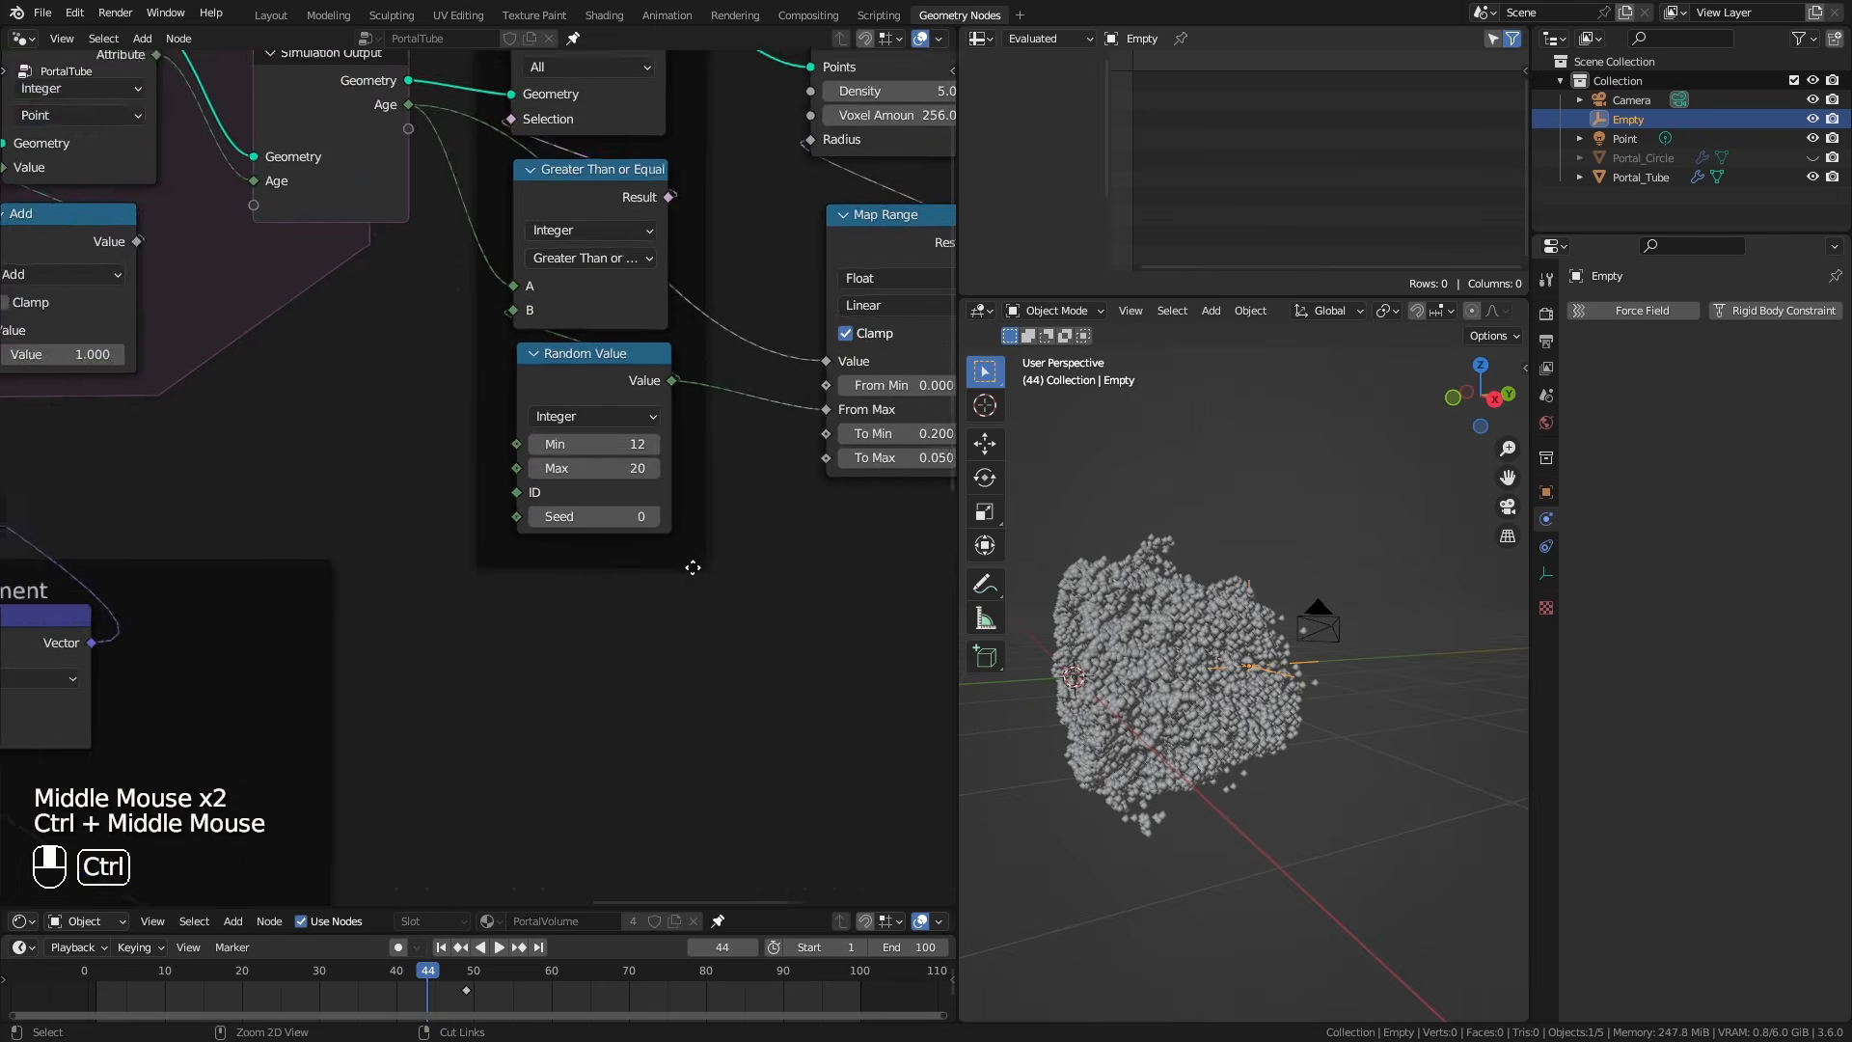
middle_click_drag(691, 649, 617, 579, "shift")
left_click(606, 530)
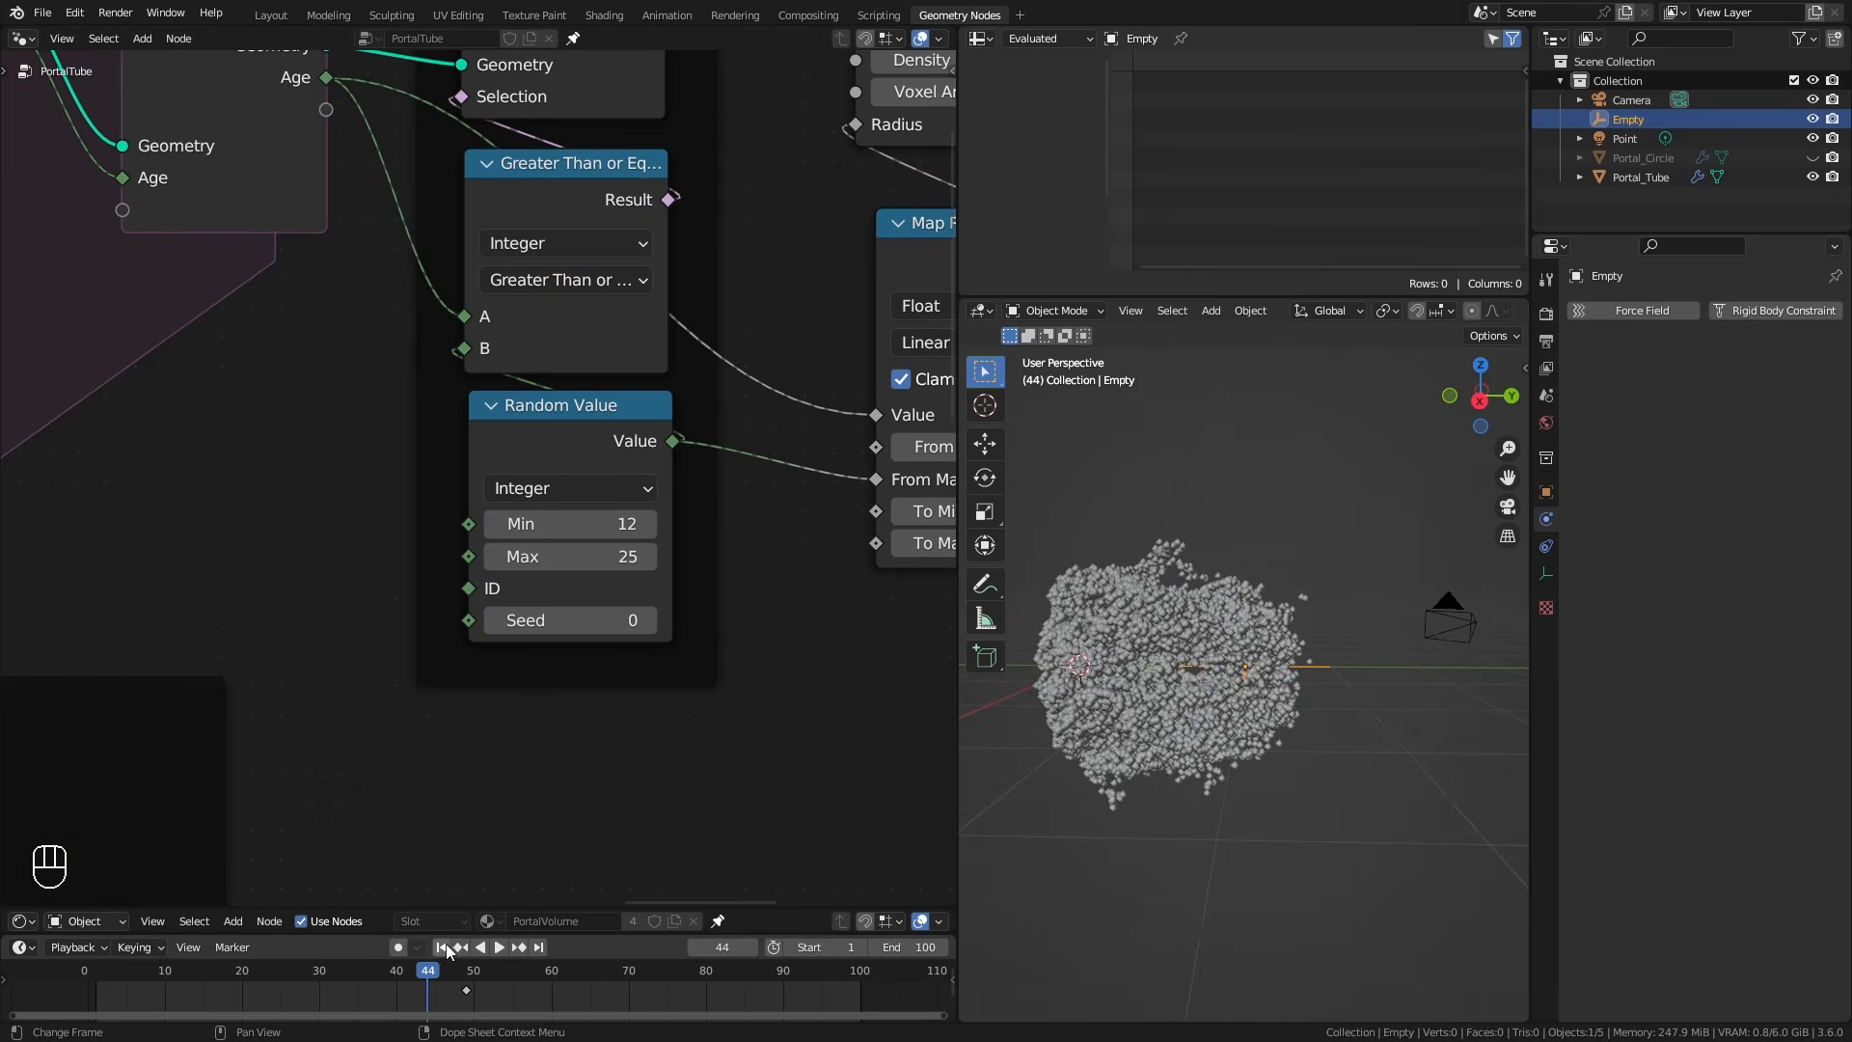
left_click(441, 947)
key("space")
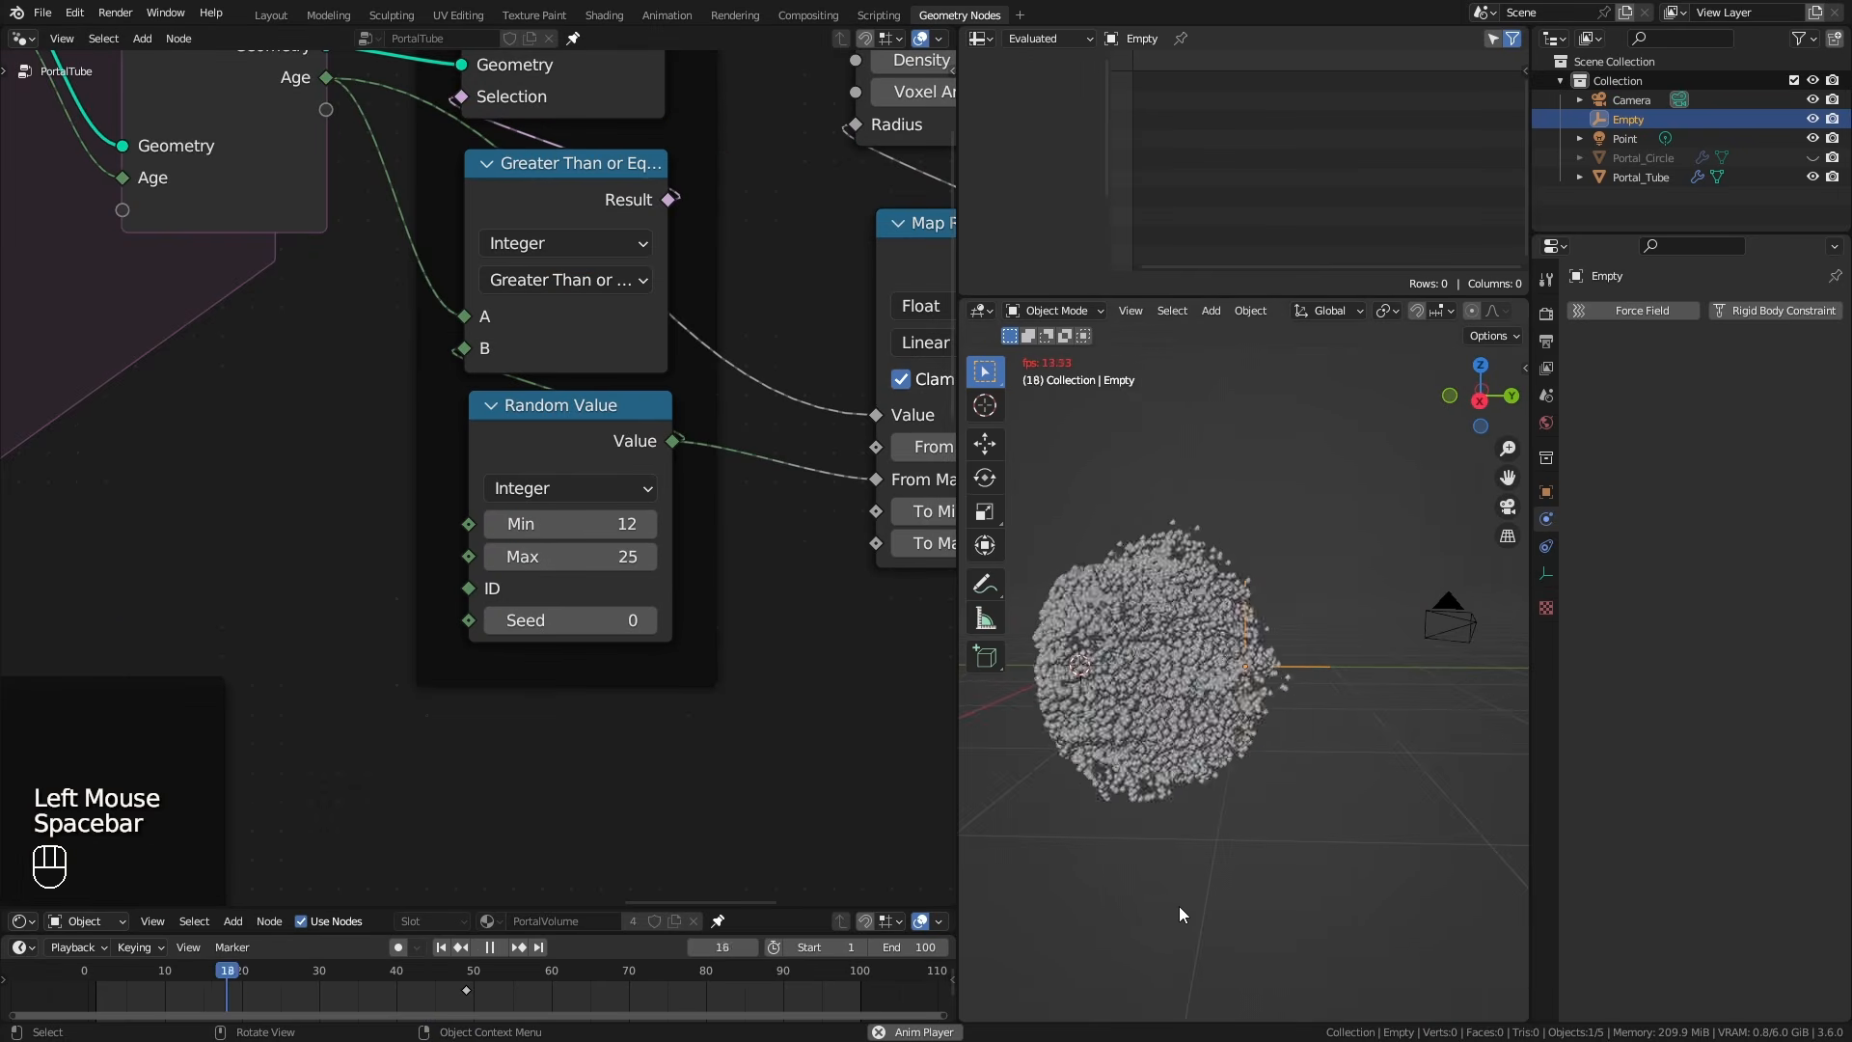
middle_click_drag(1234, 847, 1331, 839)
Send the volume through Set Material to the Group Output and save the file.
key("ctrl+s")
middle_click_drag(832, 635, 450, 715)
middle_click_drag(666, 607, 737, 414, "ctrl")
middle_click_drag(786, 342, 566, 508)
left_click(540, 402, "alt+shift")
middle_click_drag(1109, 780, 1327, 686)
key("ctrl+s")
Rotate the camera around the portal and view the shaded volume through it.
key("z")
key("KP_0")
key("space")
key("ctrl+s")
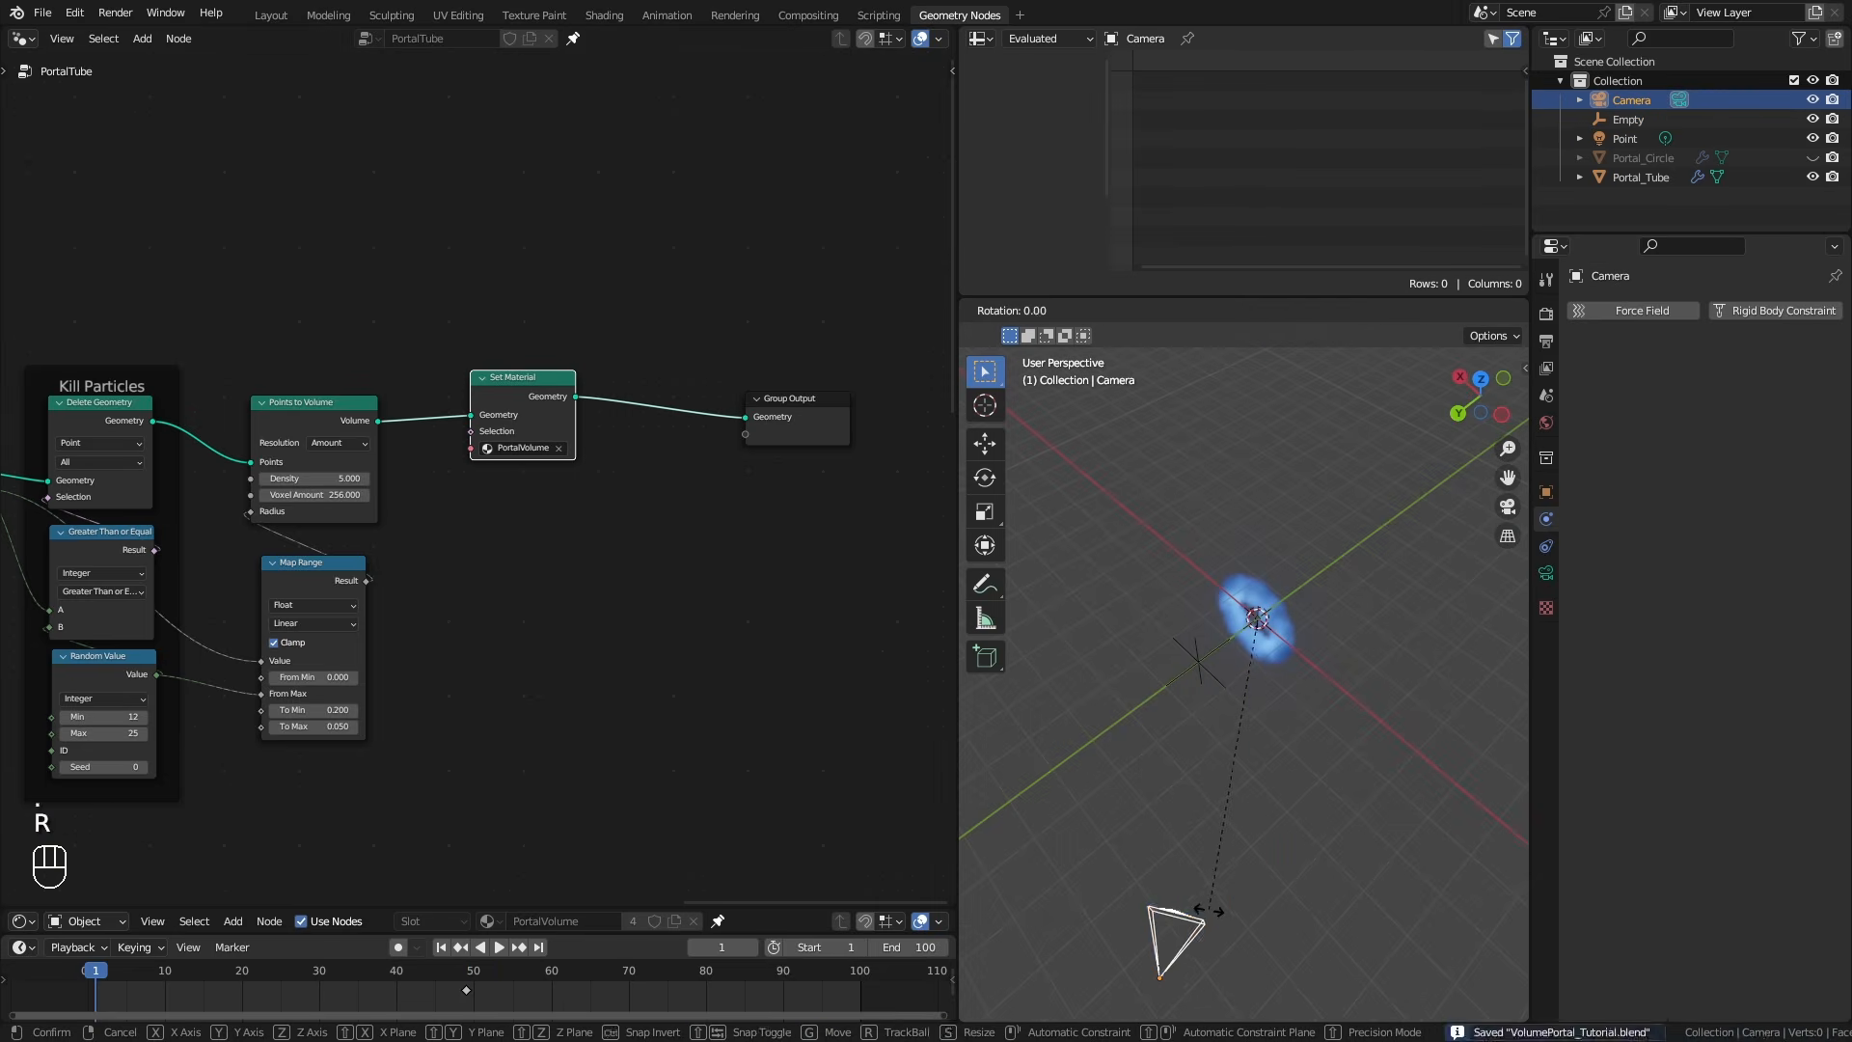
key("KP_0")
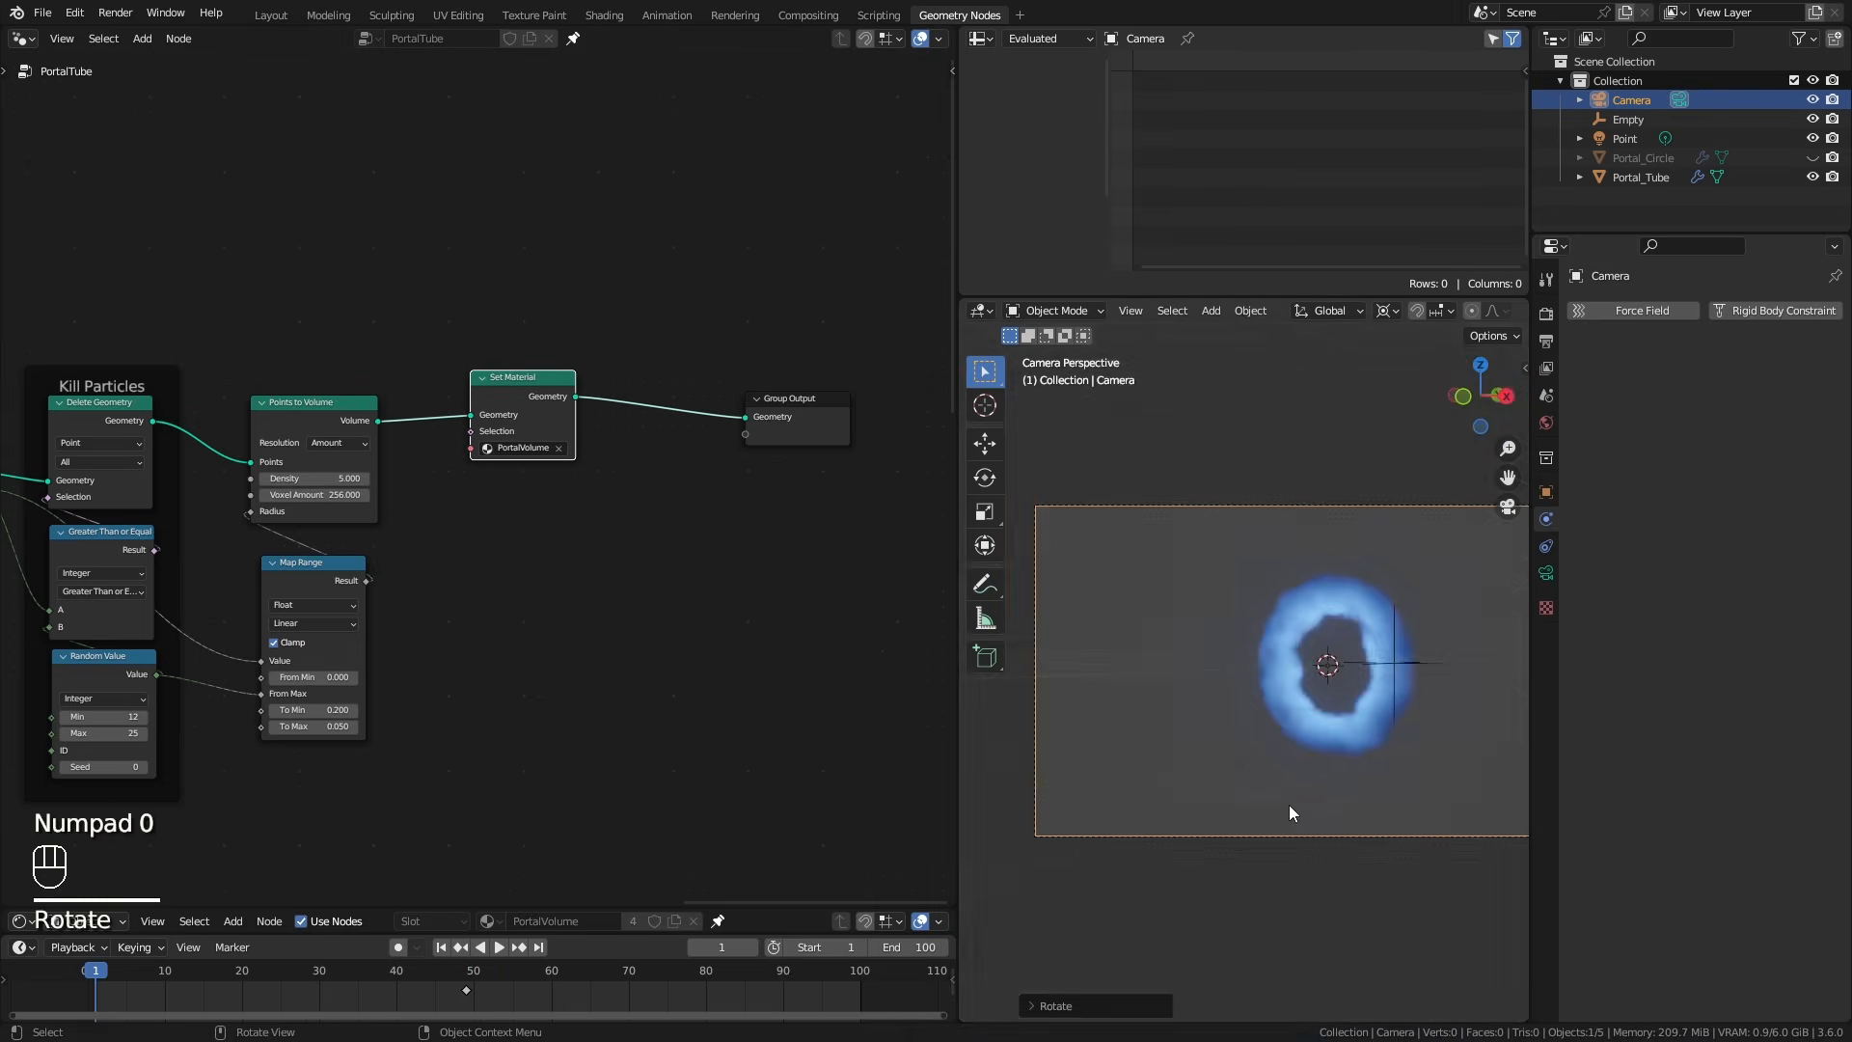
Set To Min to 0.15 on the Map Range controlling the Points to Volume radius.
left_click(122, 970)
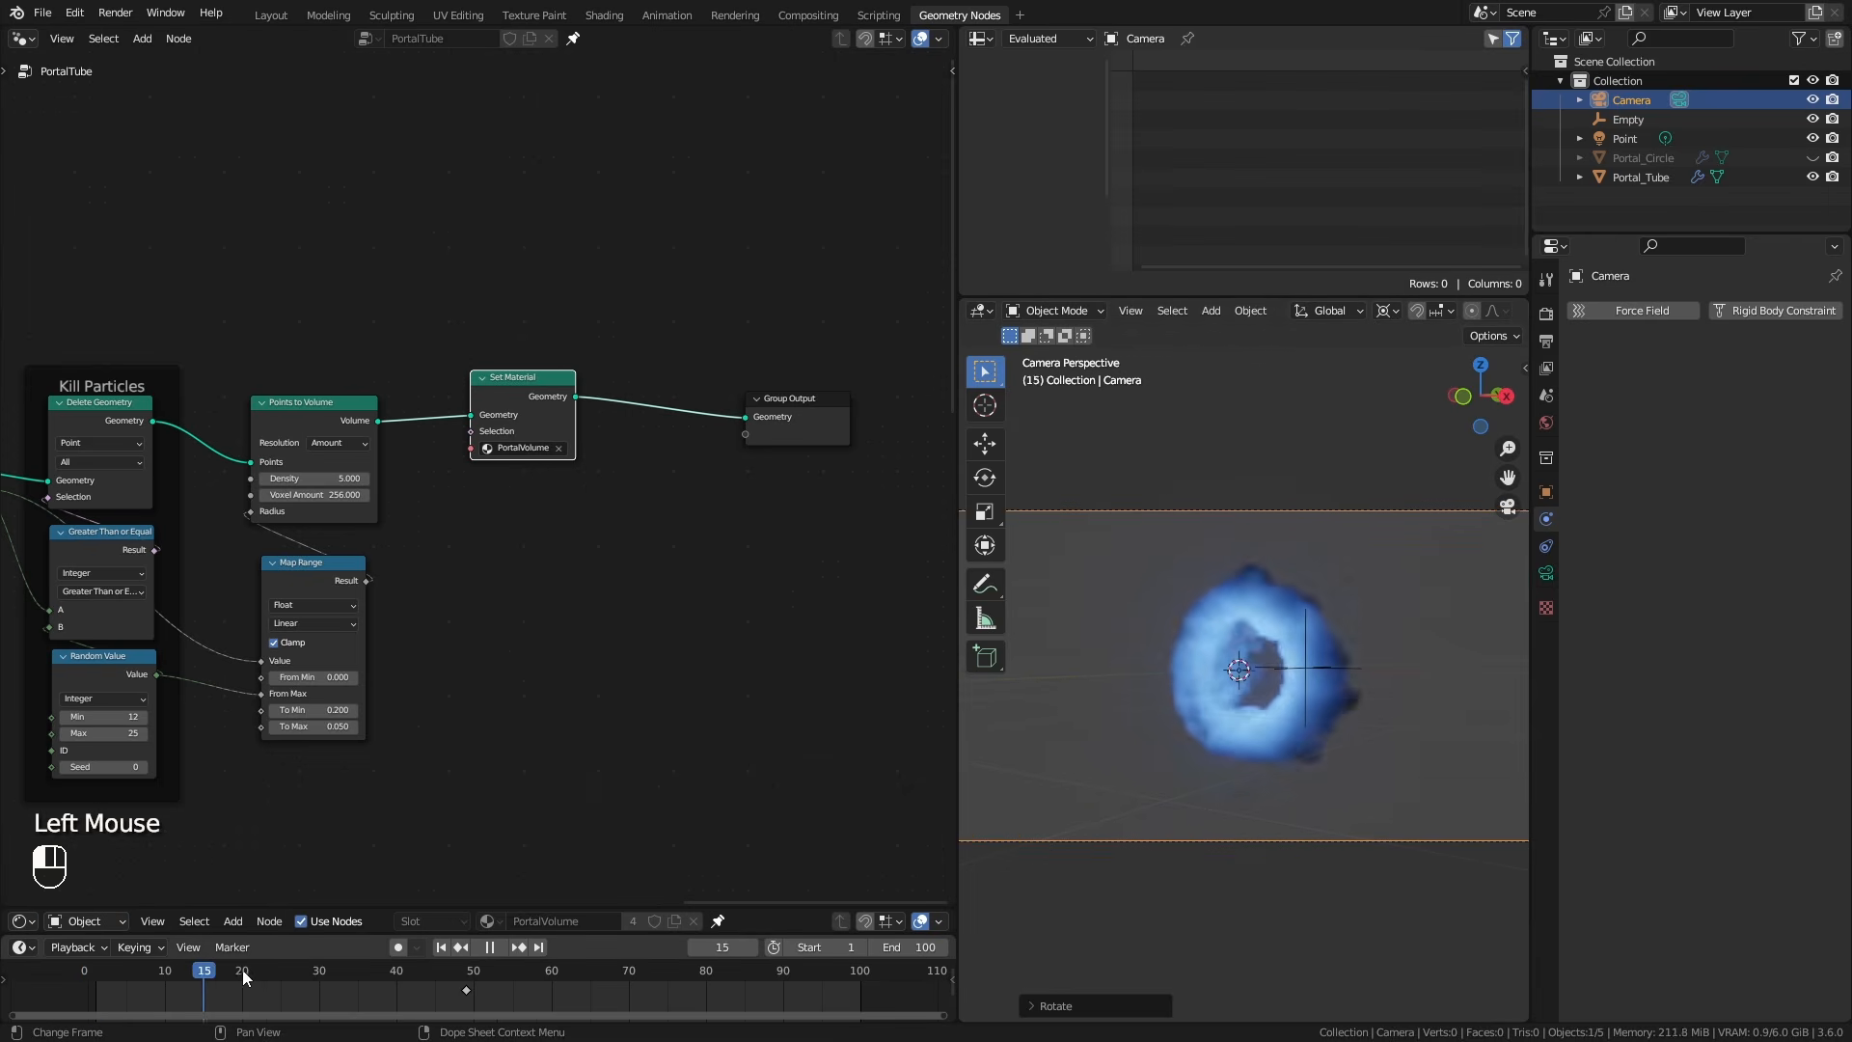
middle_click_drag(1186, 893, 1349, 712, "ctrl")
middle_click_drag(410, 870, 627, 728)
middle_click_drag(627, 728, 675, 483, "ctrl")
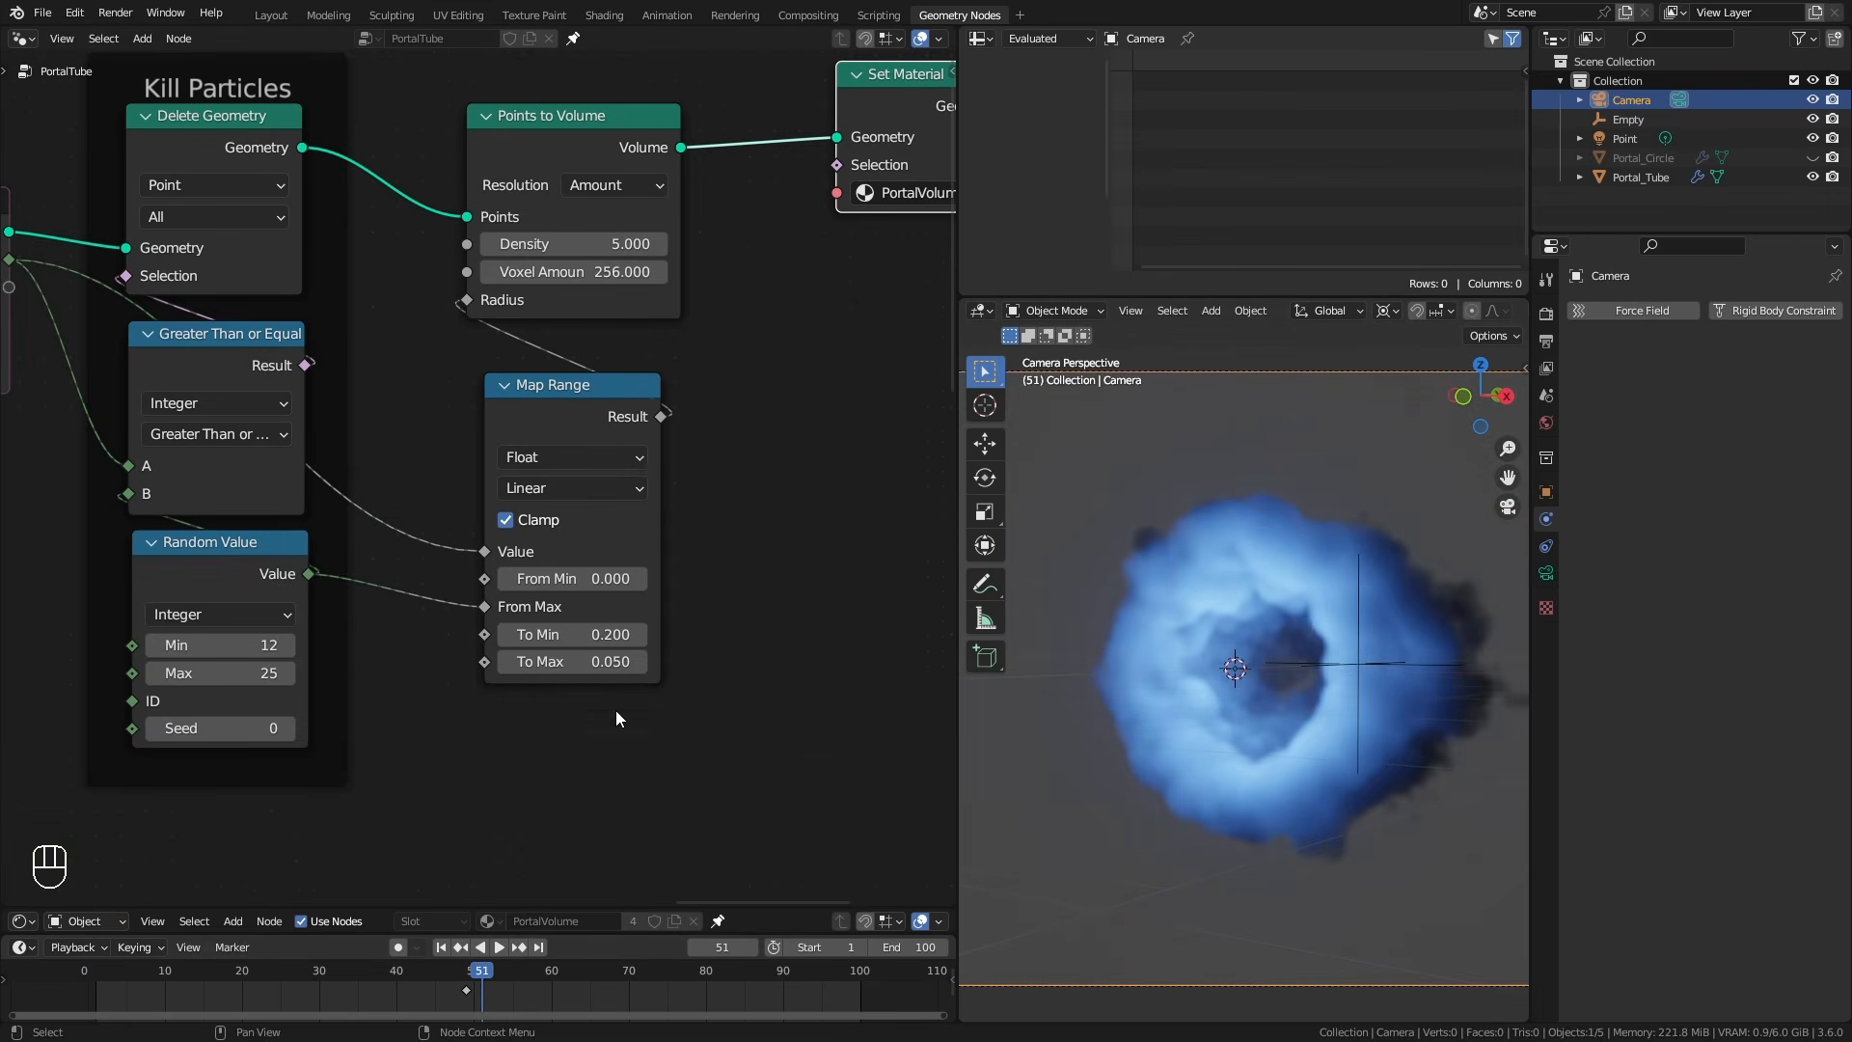
key("Return")
left_click(608, 640)
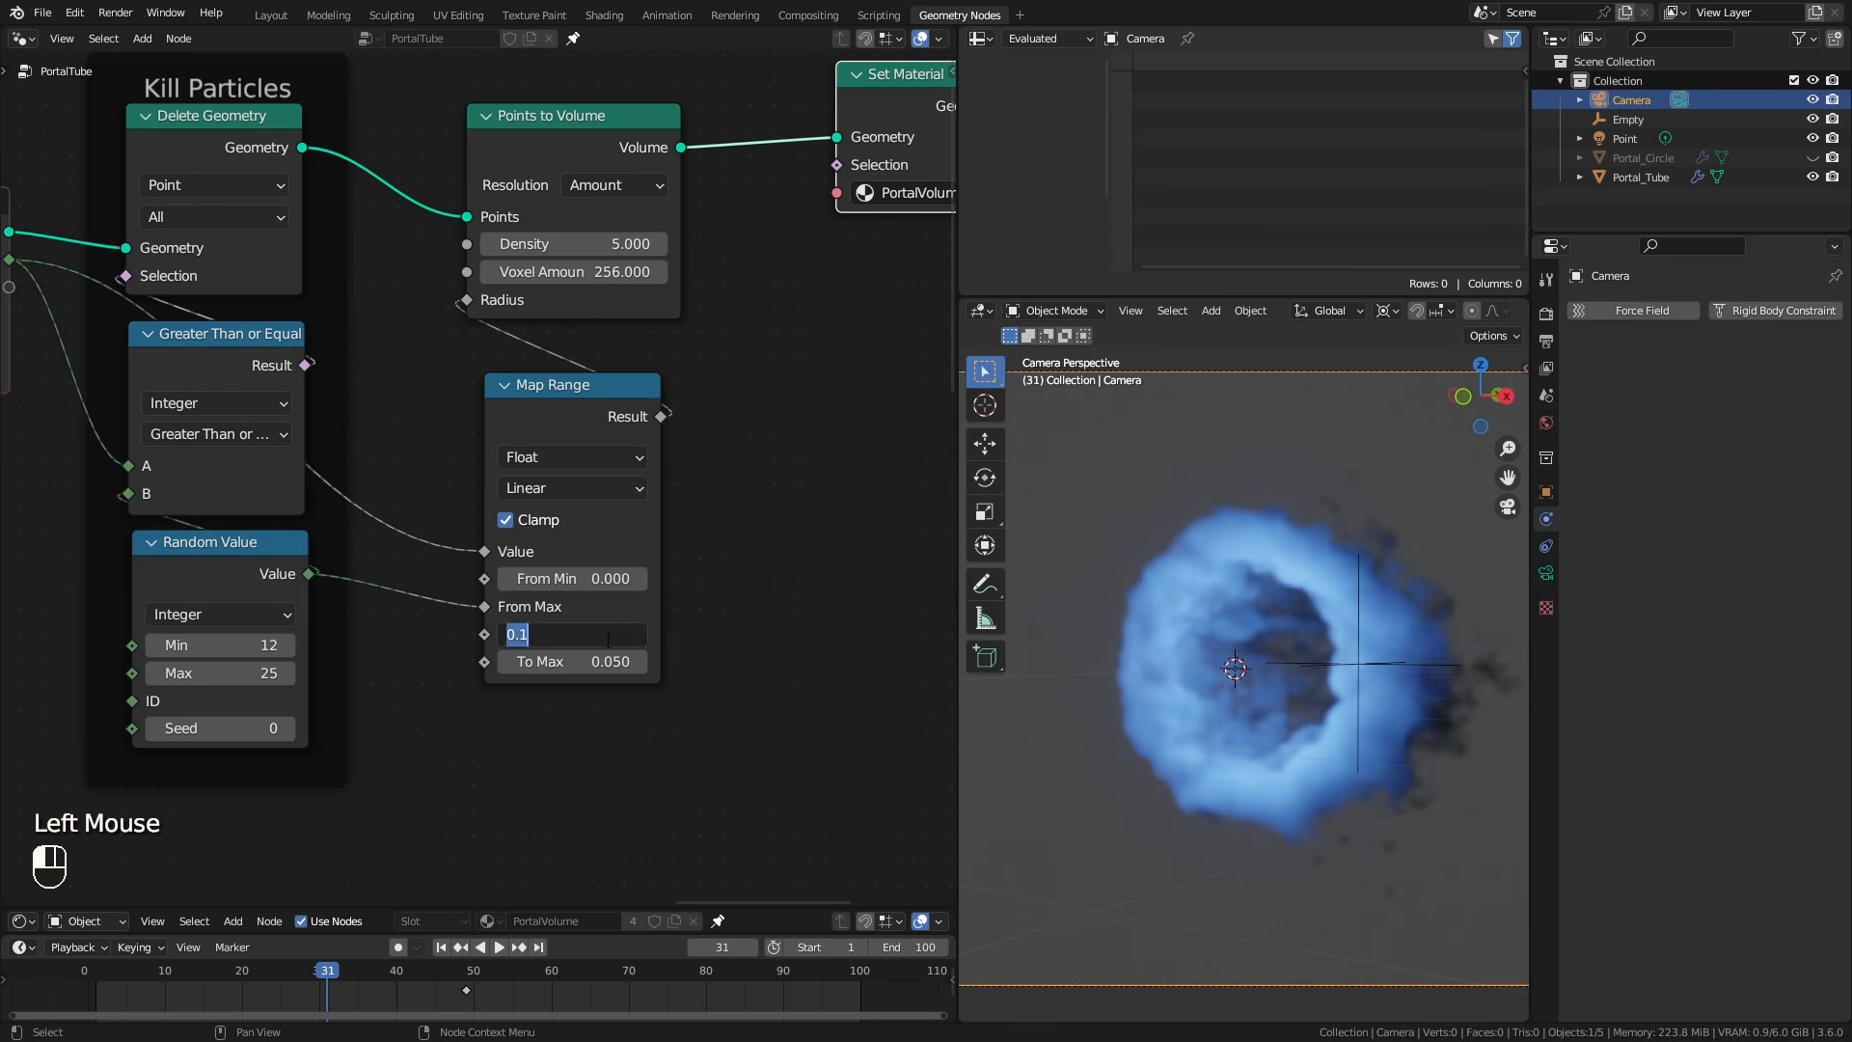
key("Return")
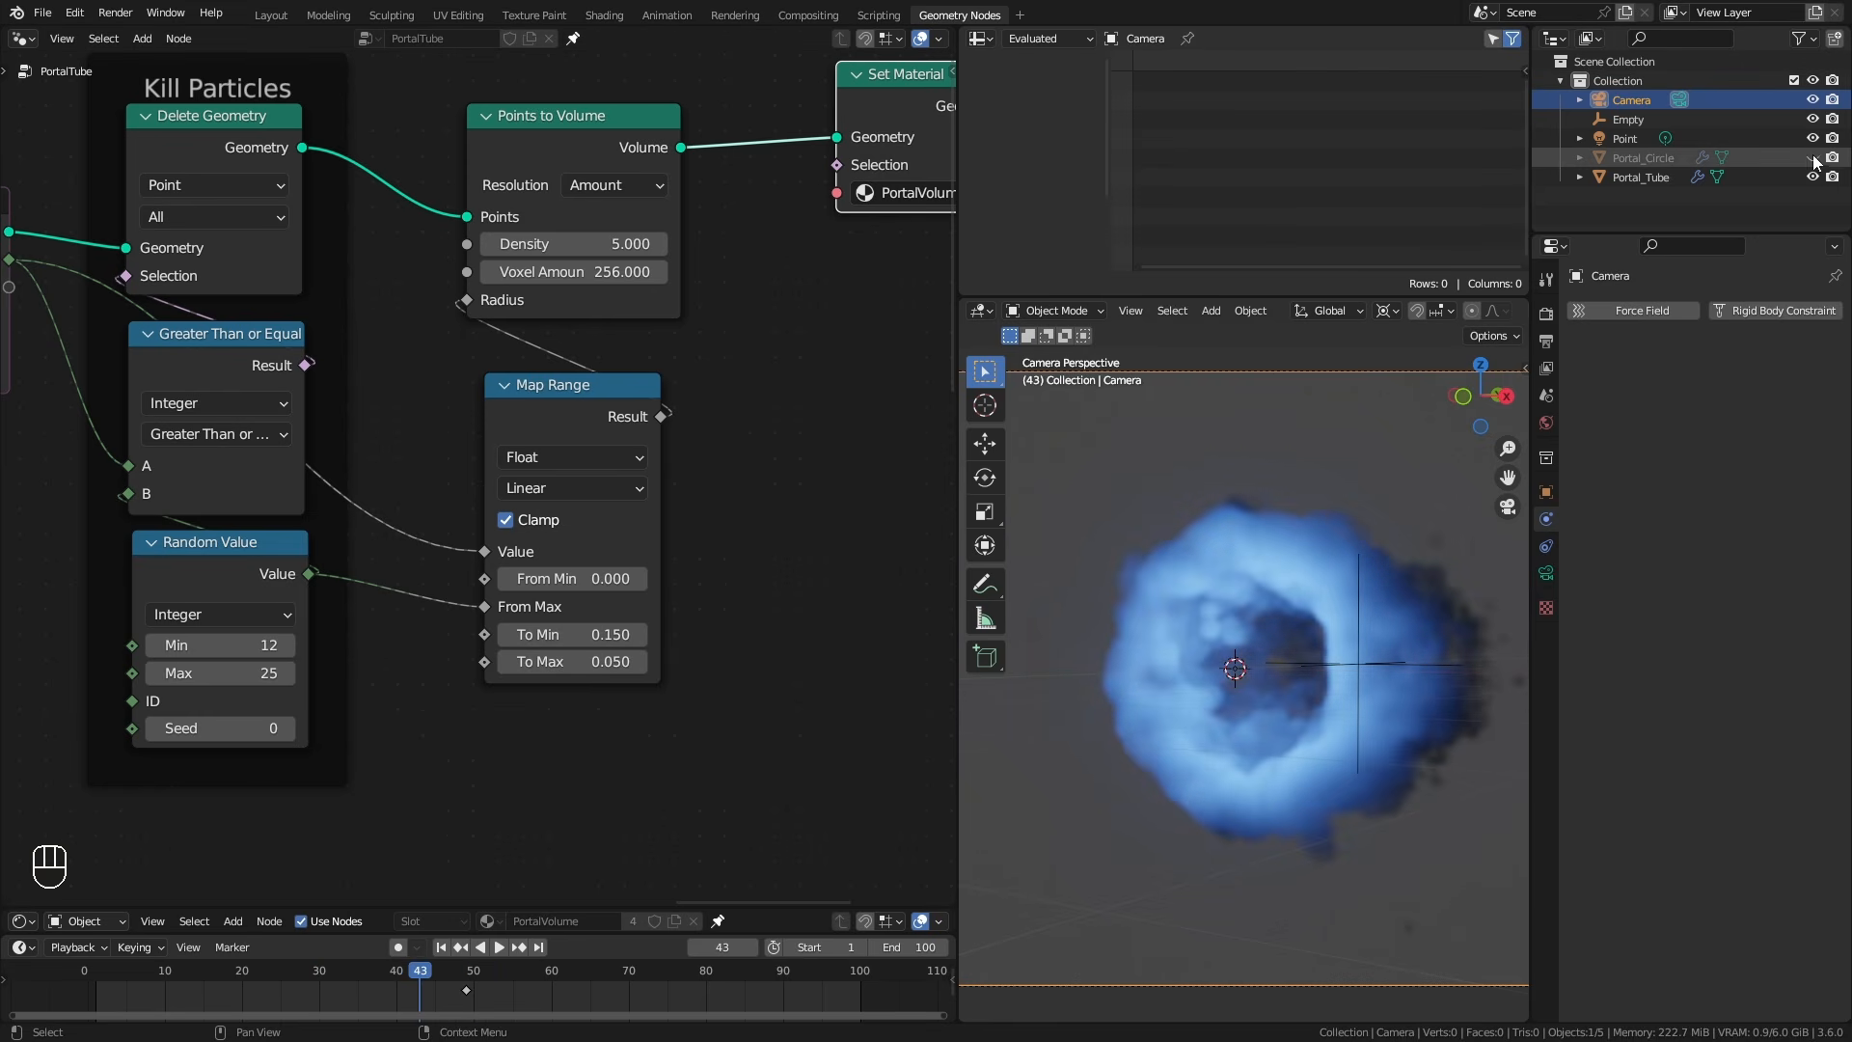
Unhide Portal_Circle and scrub the timeline to check both volumes together.
left_click(1813, 158)
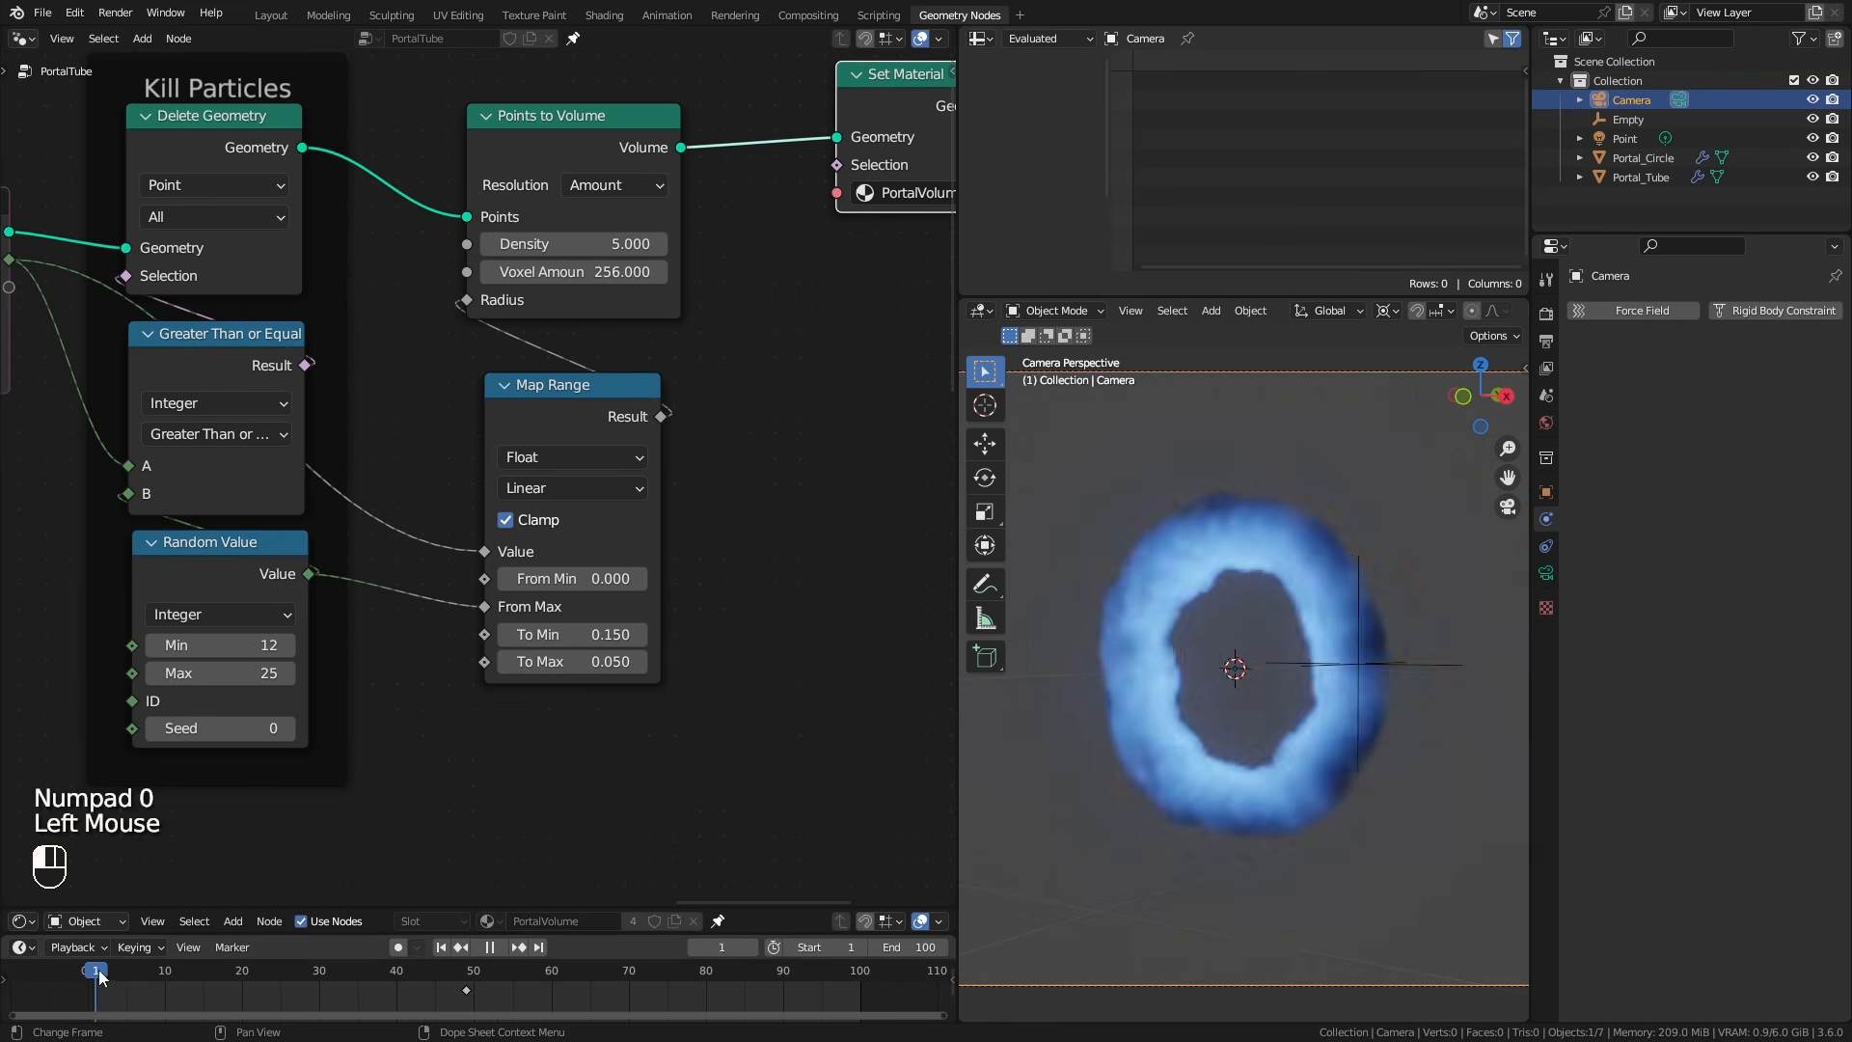
left_click_drag(99, 970, 409, 967)
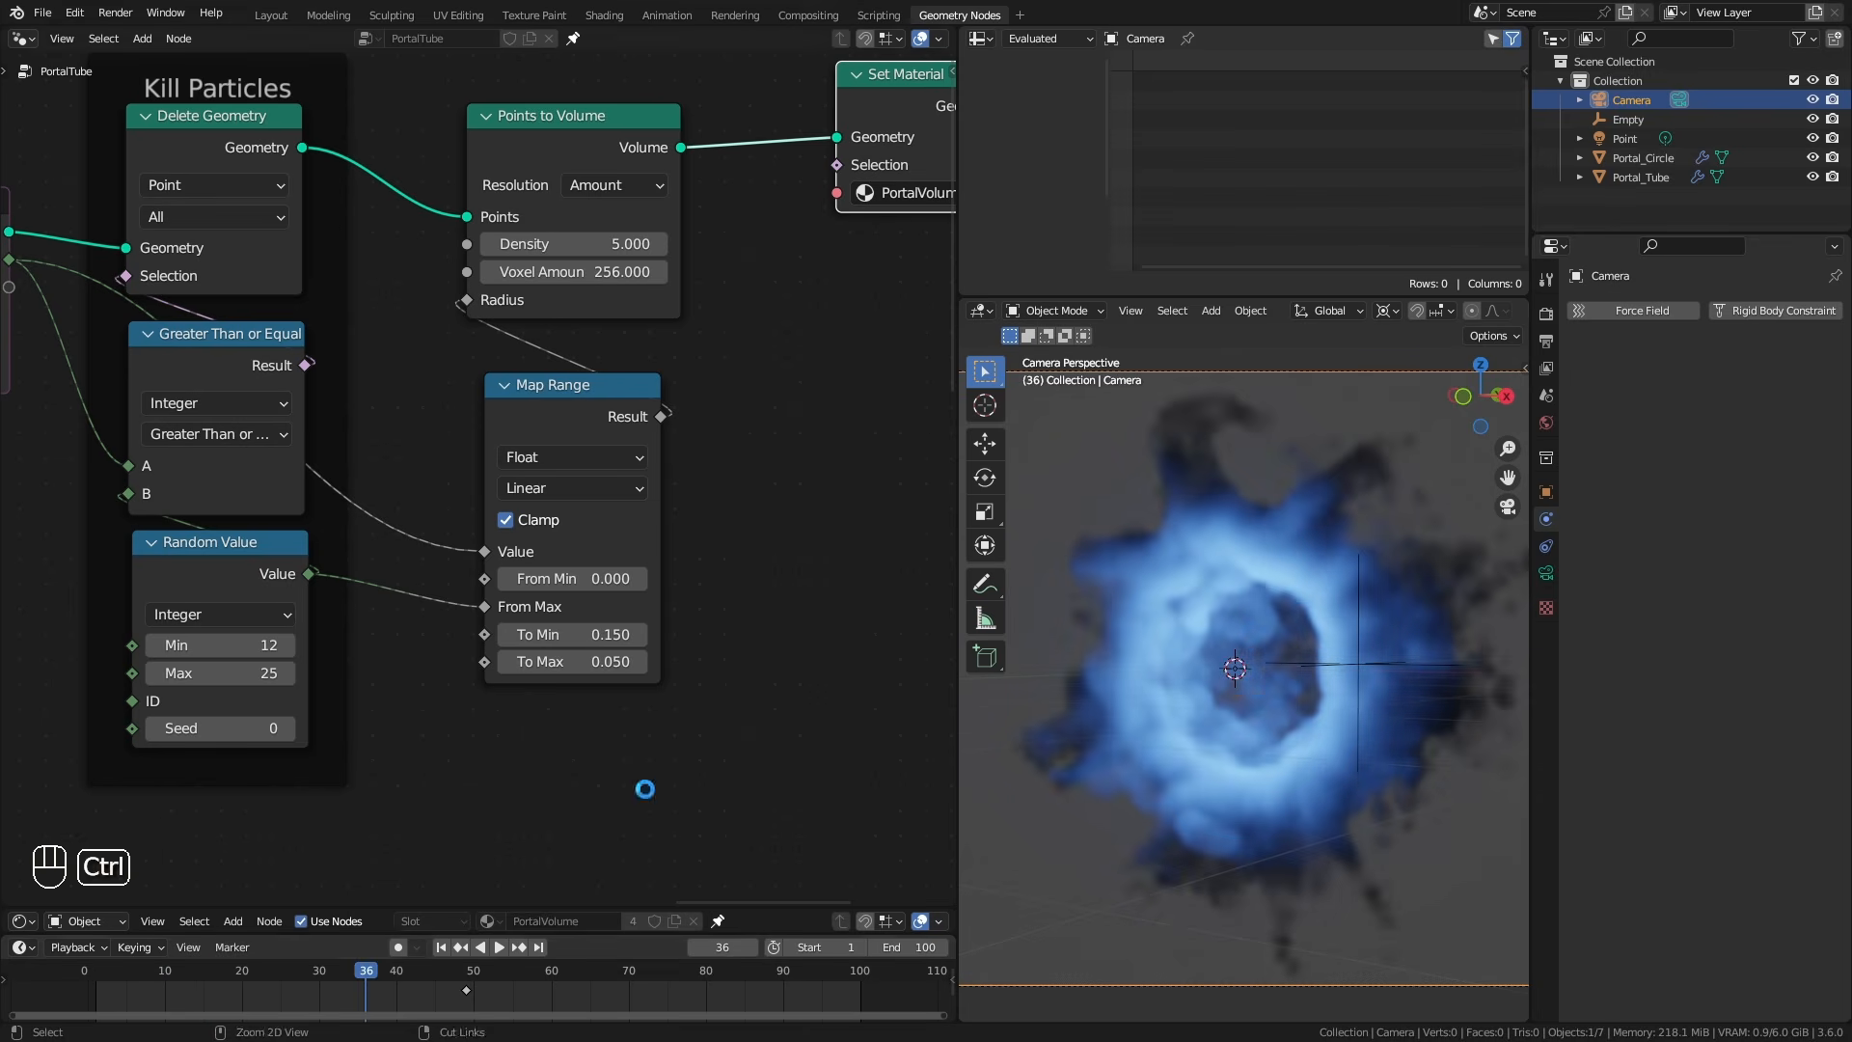
Duplicate the point light along the global Y axis and color the copy pink with hue 0.993 and saturation 0.698.
left_click(1236, 668)
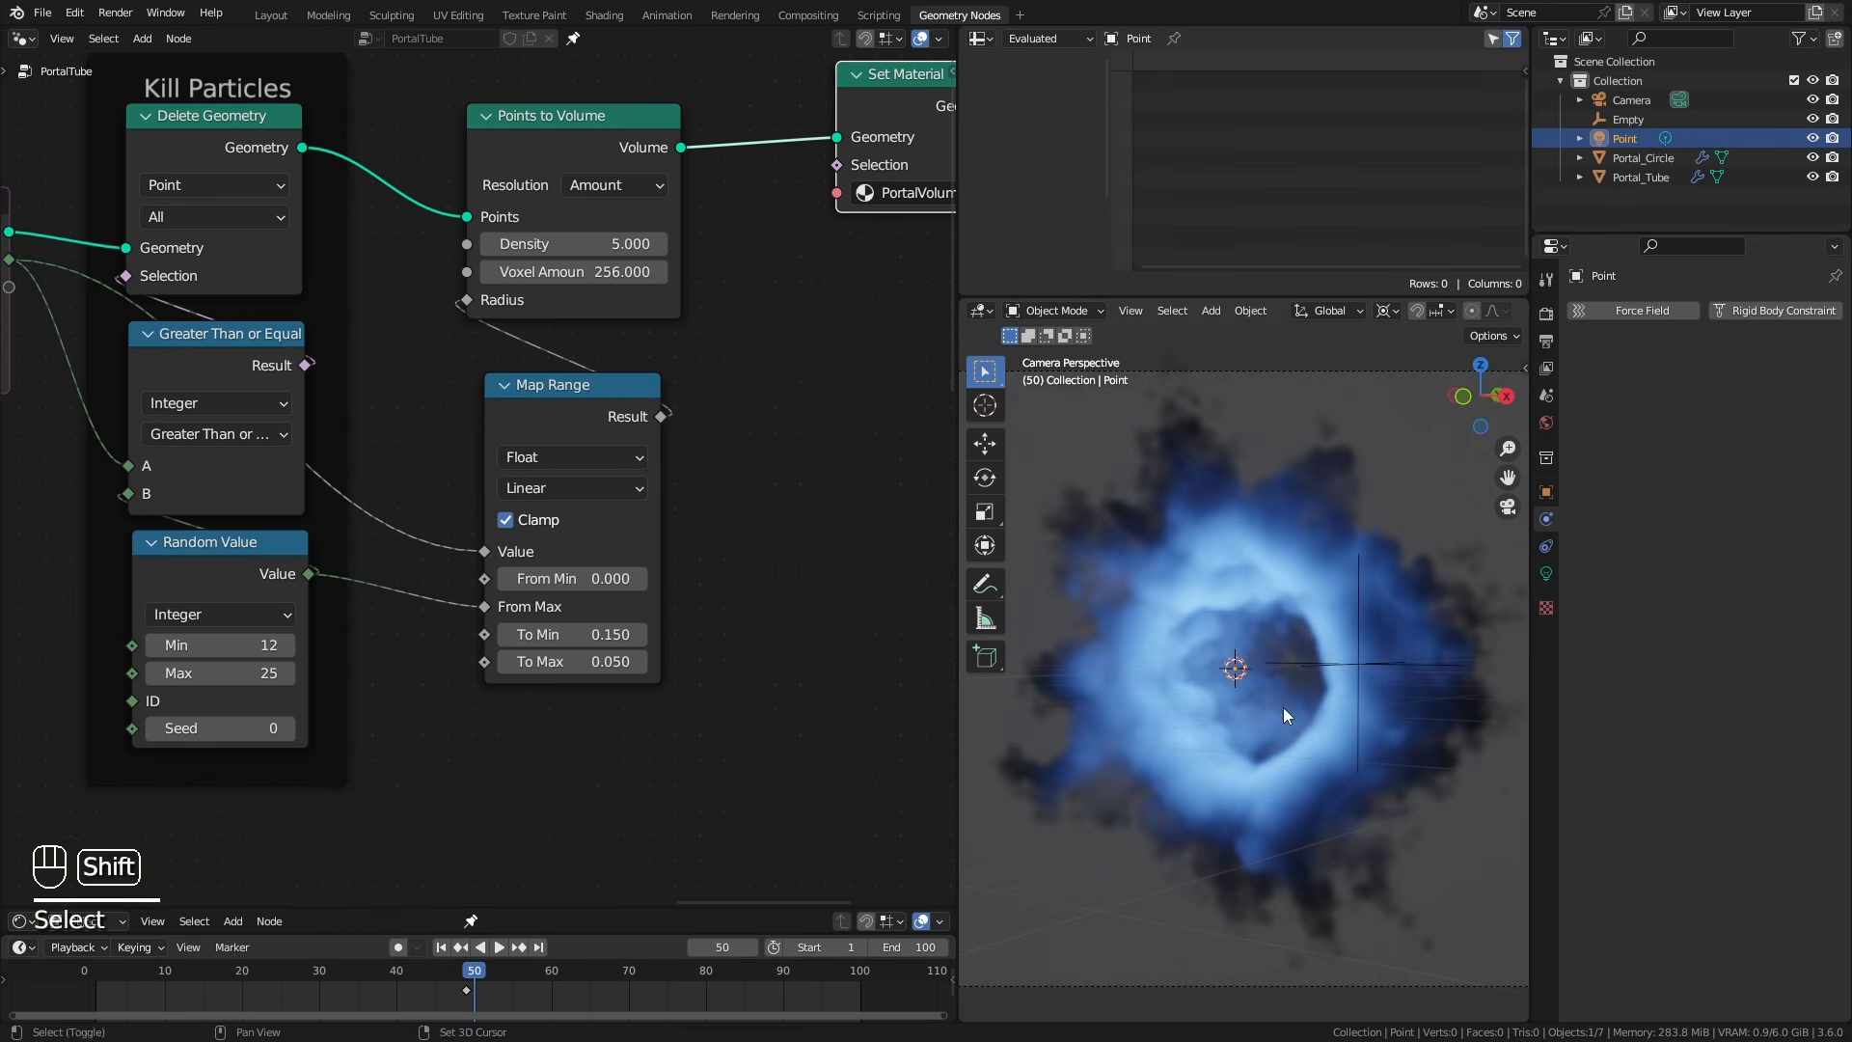
key("shift+d")
key("y")
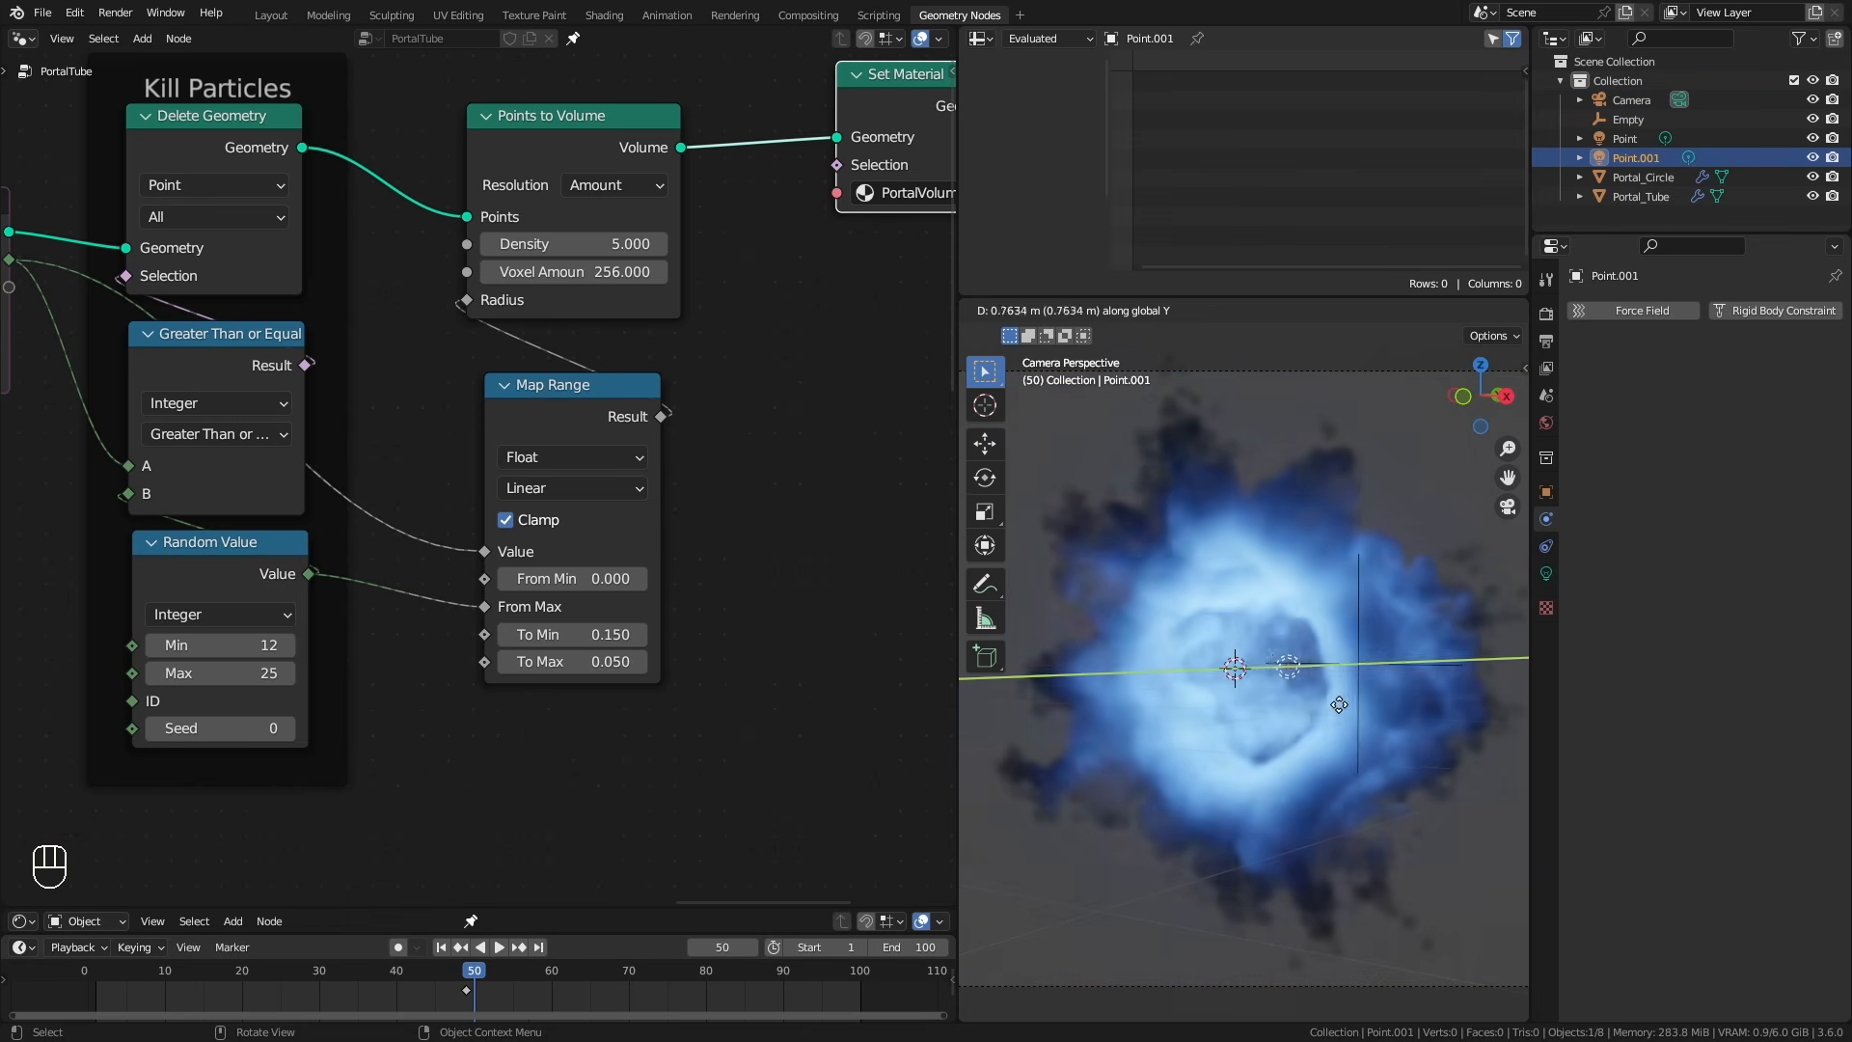
left_click(1546, 573)
left_click(1746, 422)
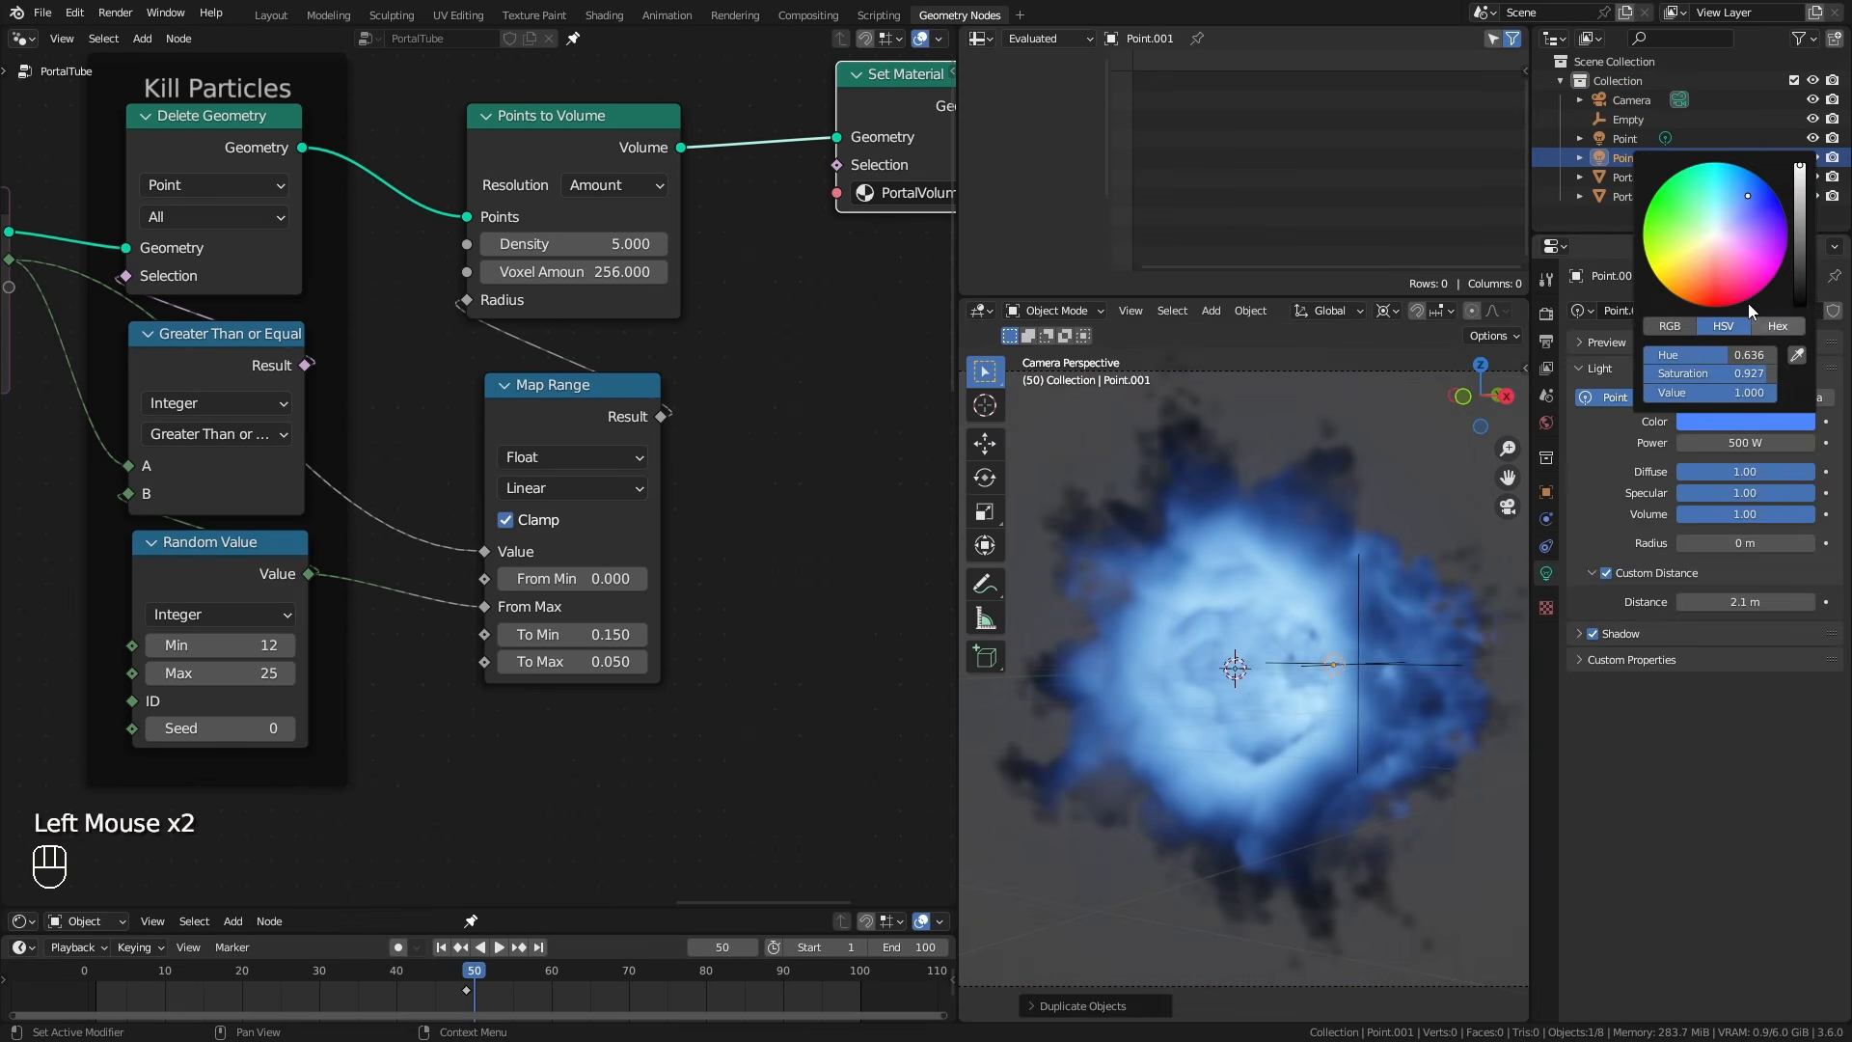
left_click_drag(1688, 263, 1679, 268)
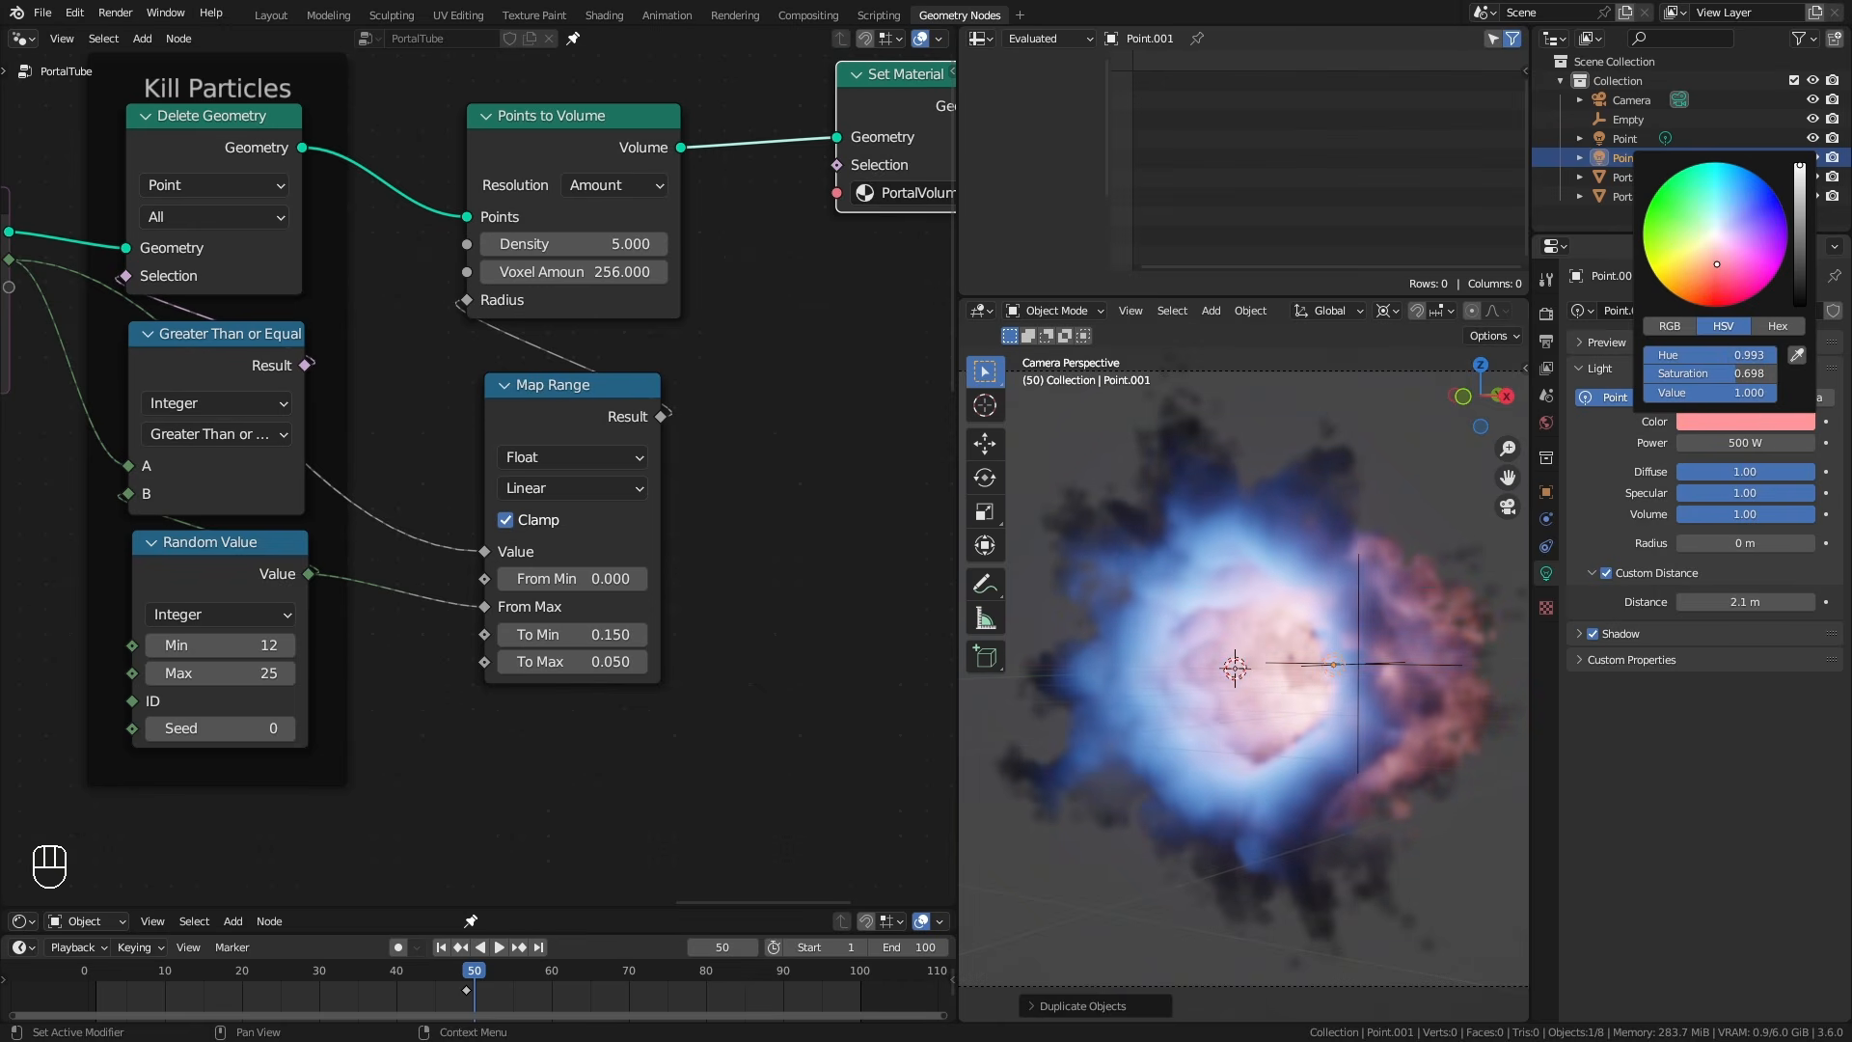
Move the pink light along Y to the empty and replay the animation from the start.
key("g")
key("y")
left_click(1318, 706)
left_click(89, 976)
key("space")
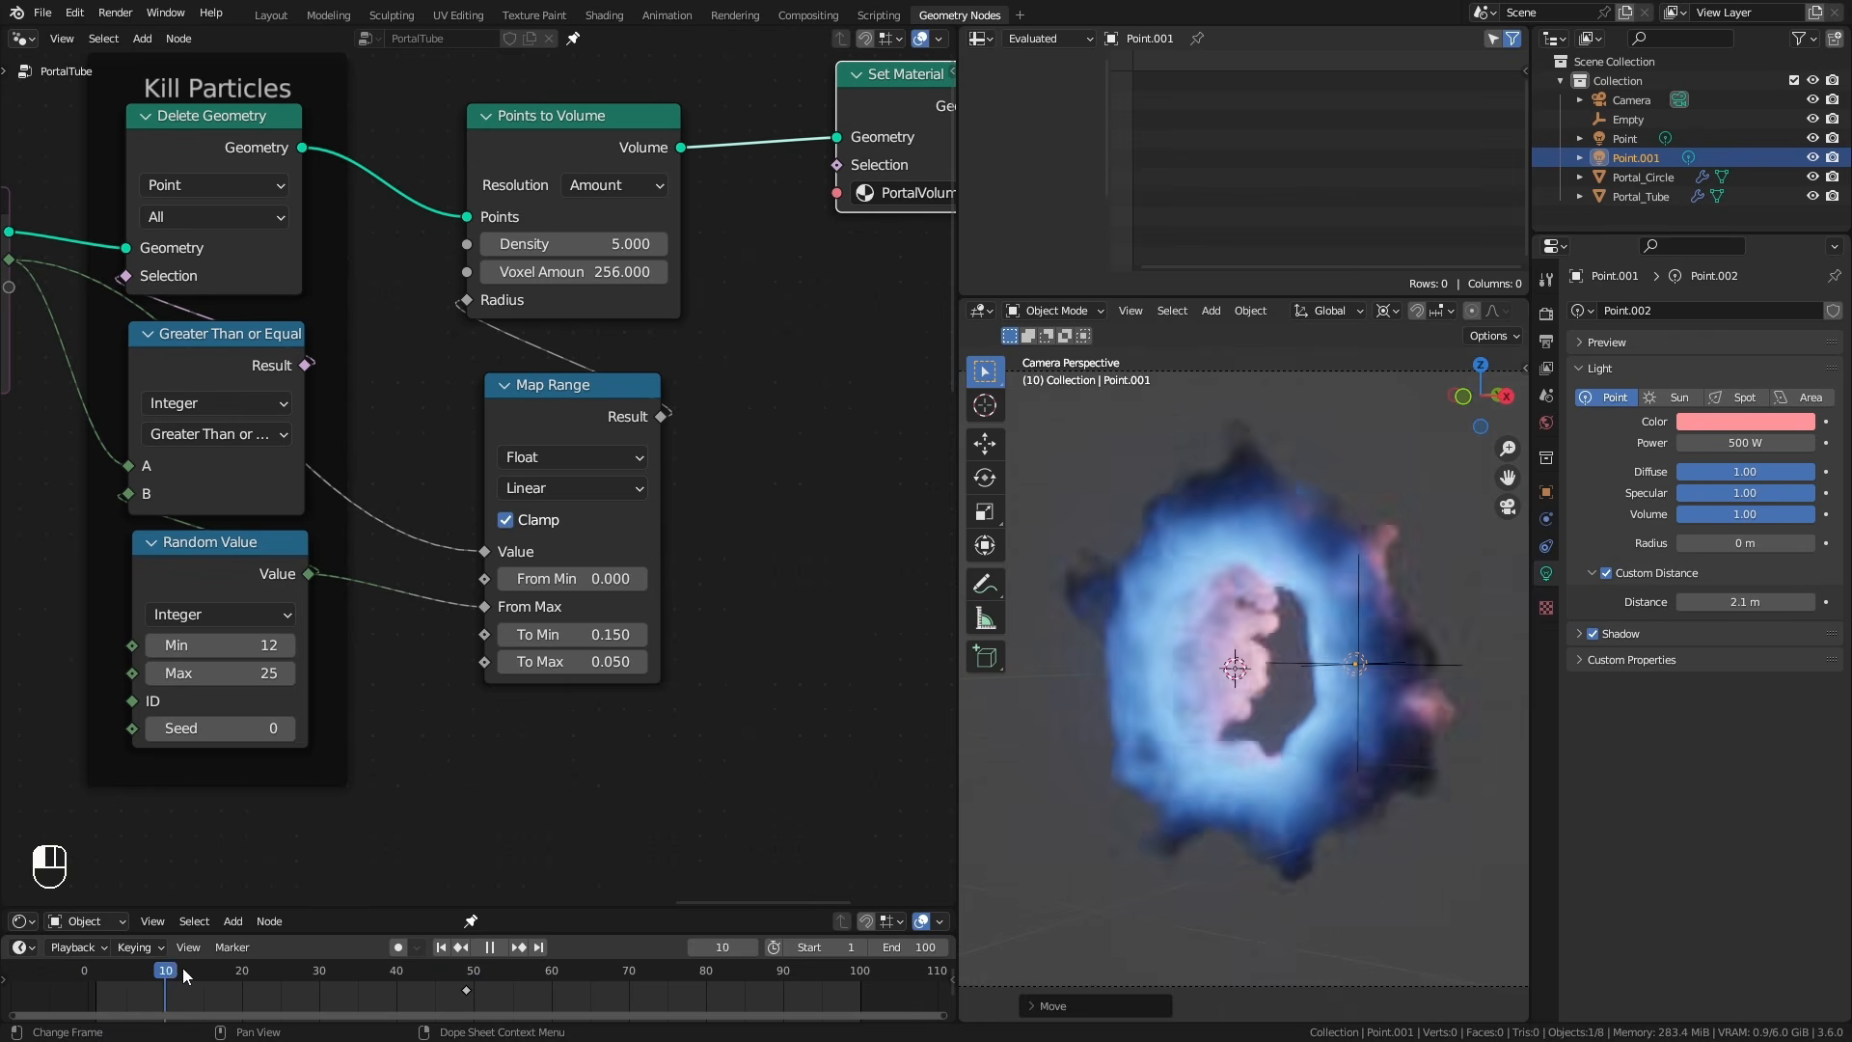
key("space")
middle_click_drag(1110, 753, 1137, 767)
Select Portal_Circle to bring up its node tree and scrub the timeline to frame 20.
middle_click_drag(594, 675, 668, 583, "ctrl")
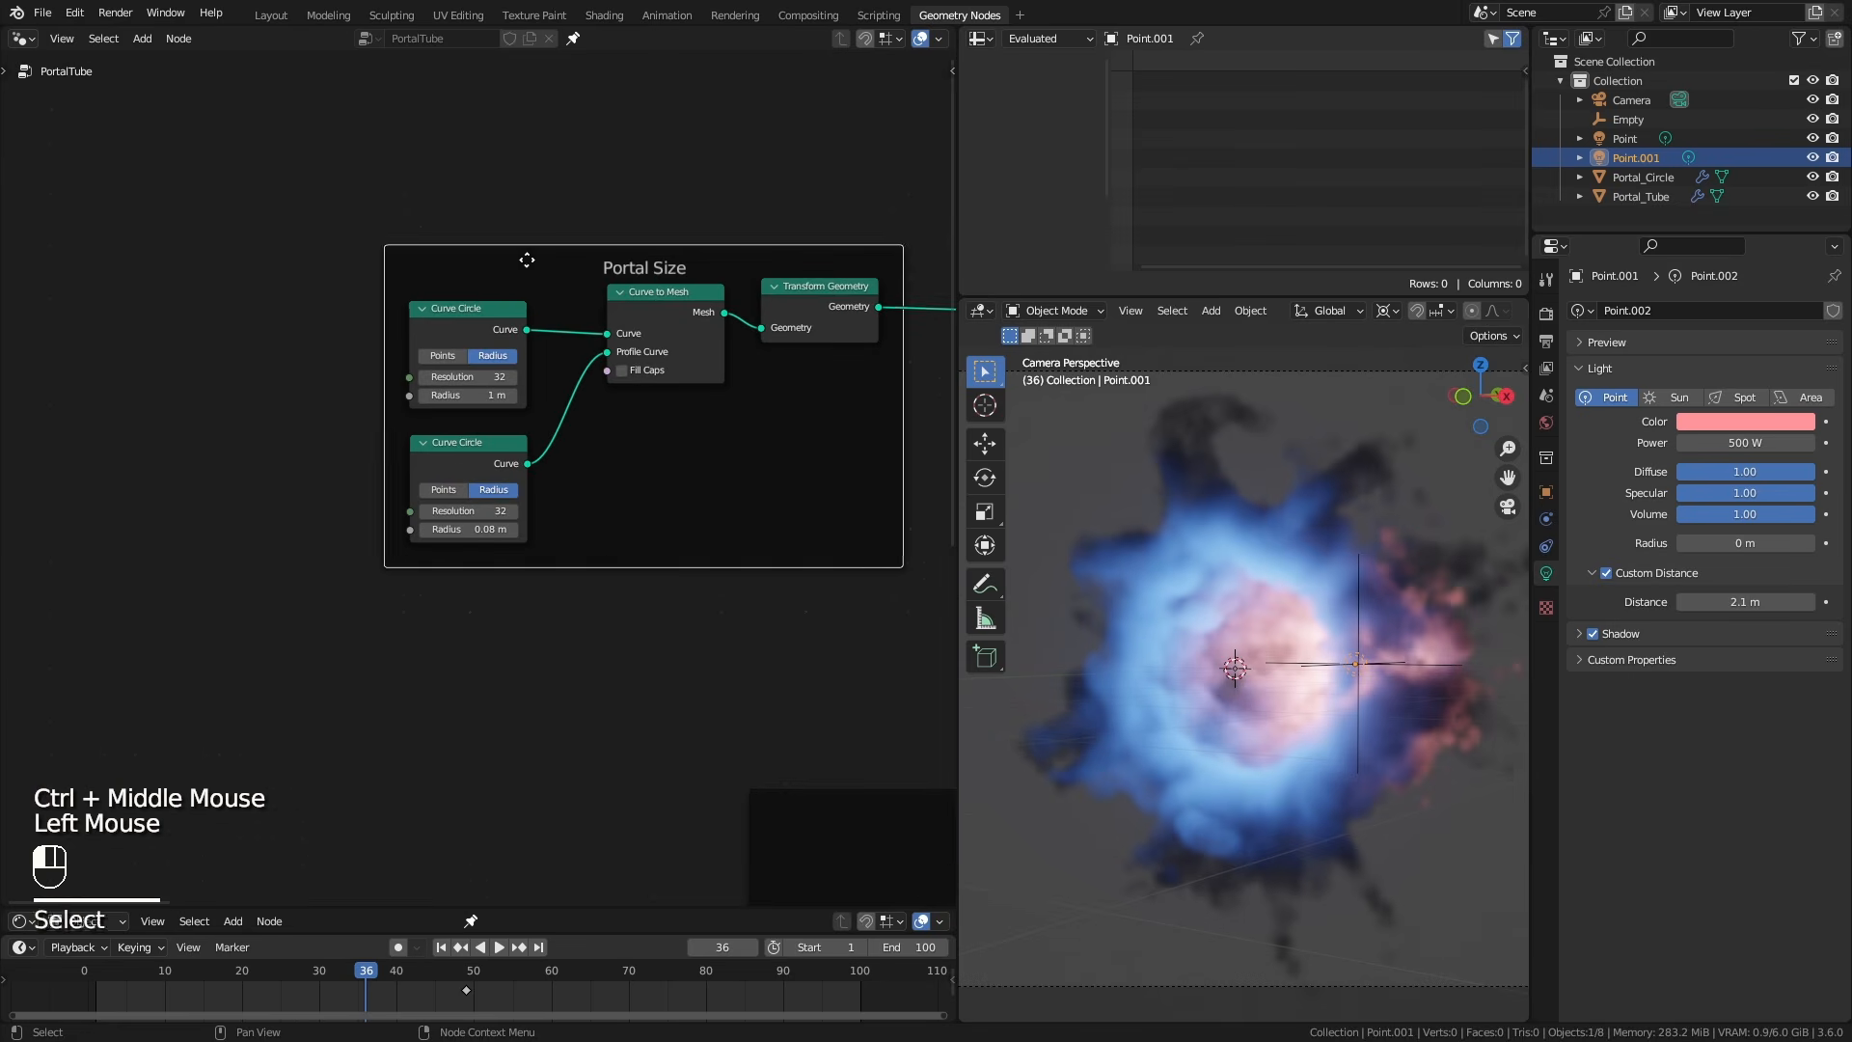
left_click_drag(531, 260, 508, 258)
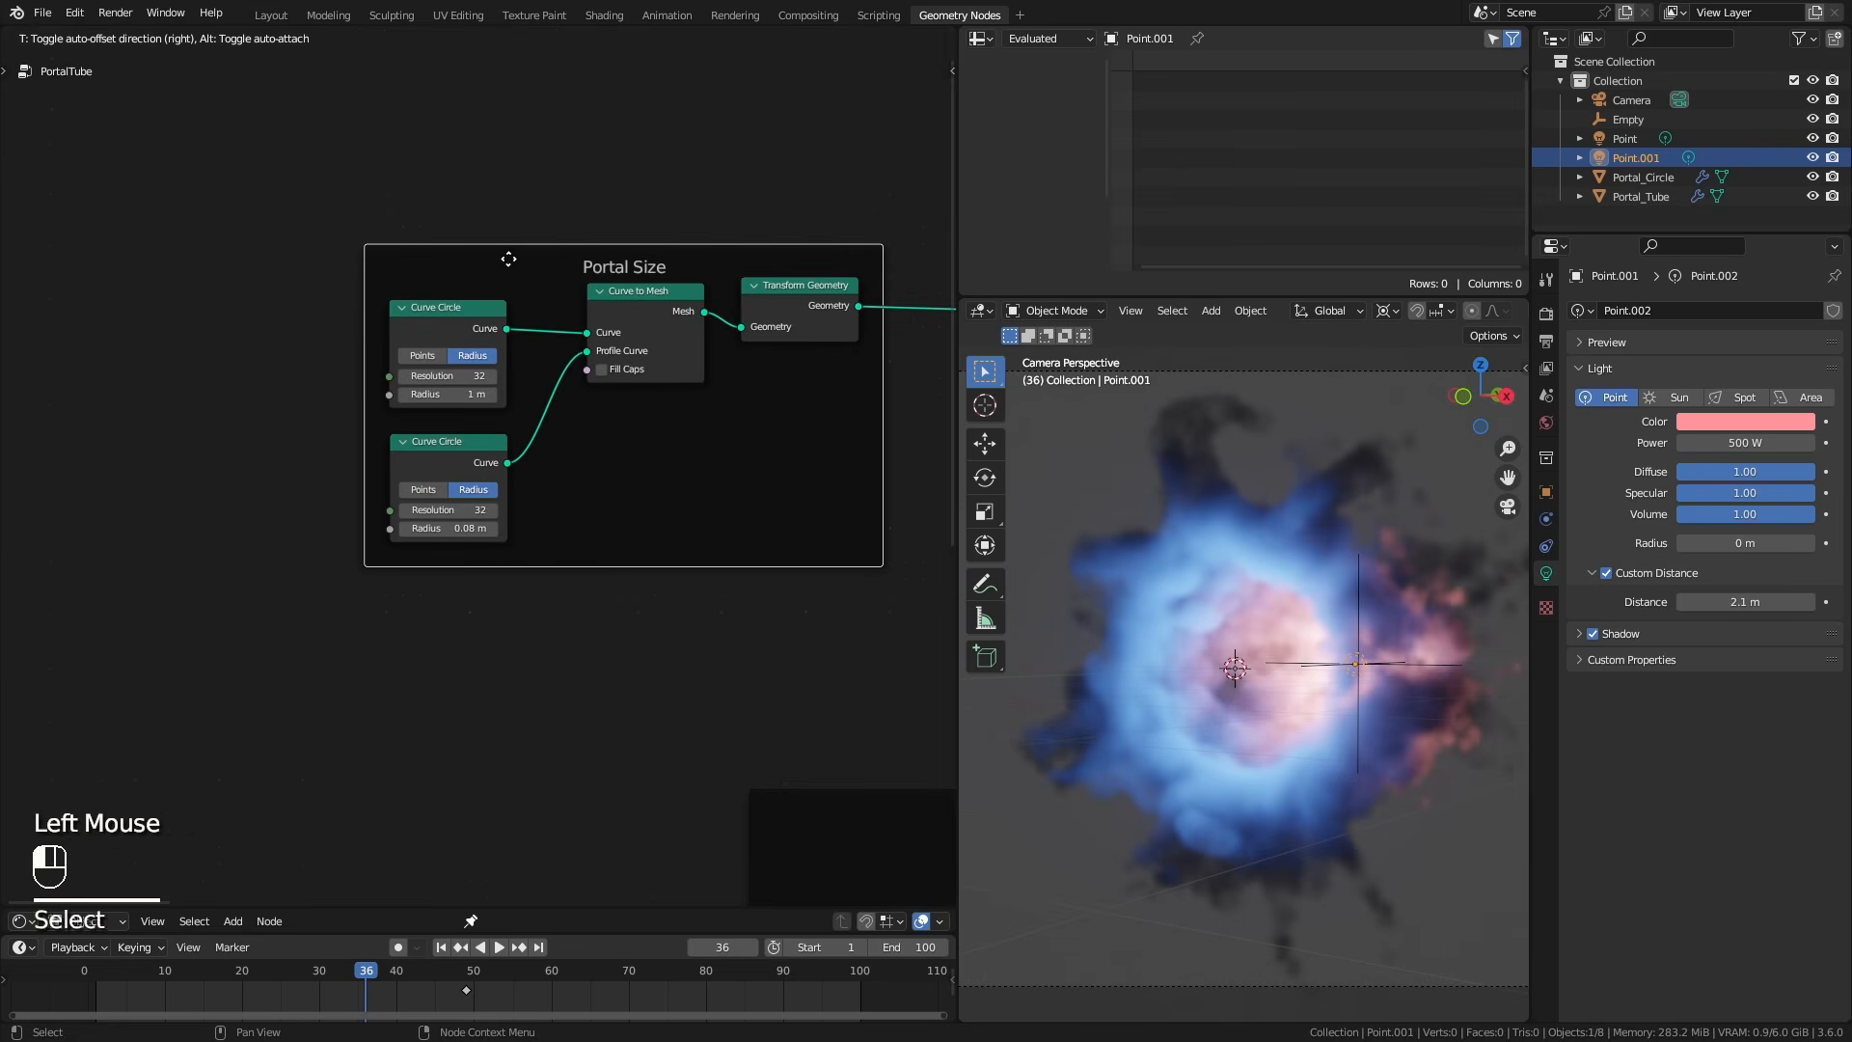
left_click(1641, 173)
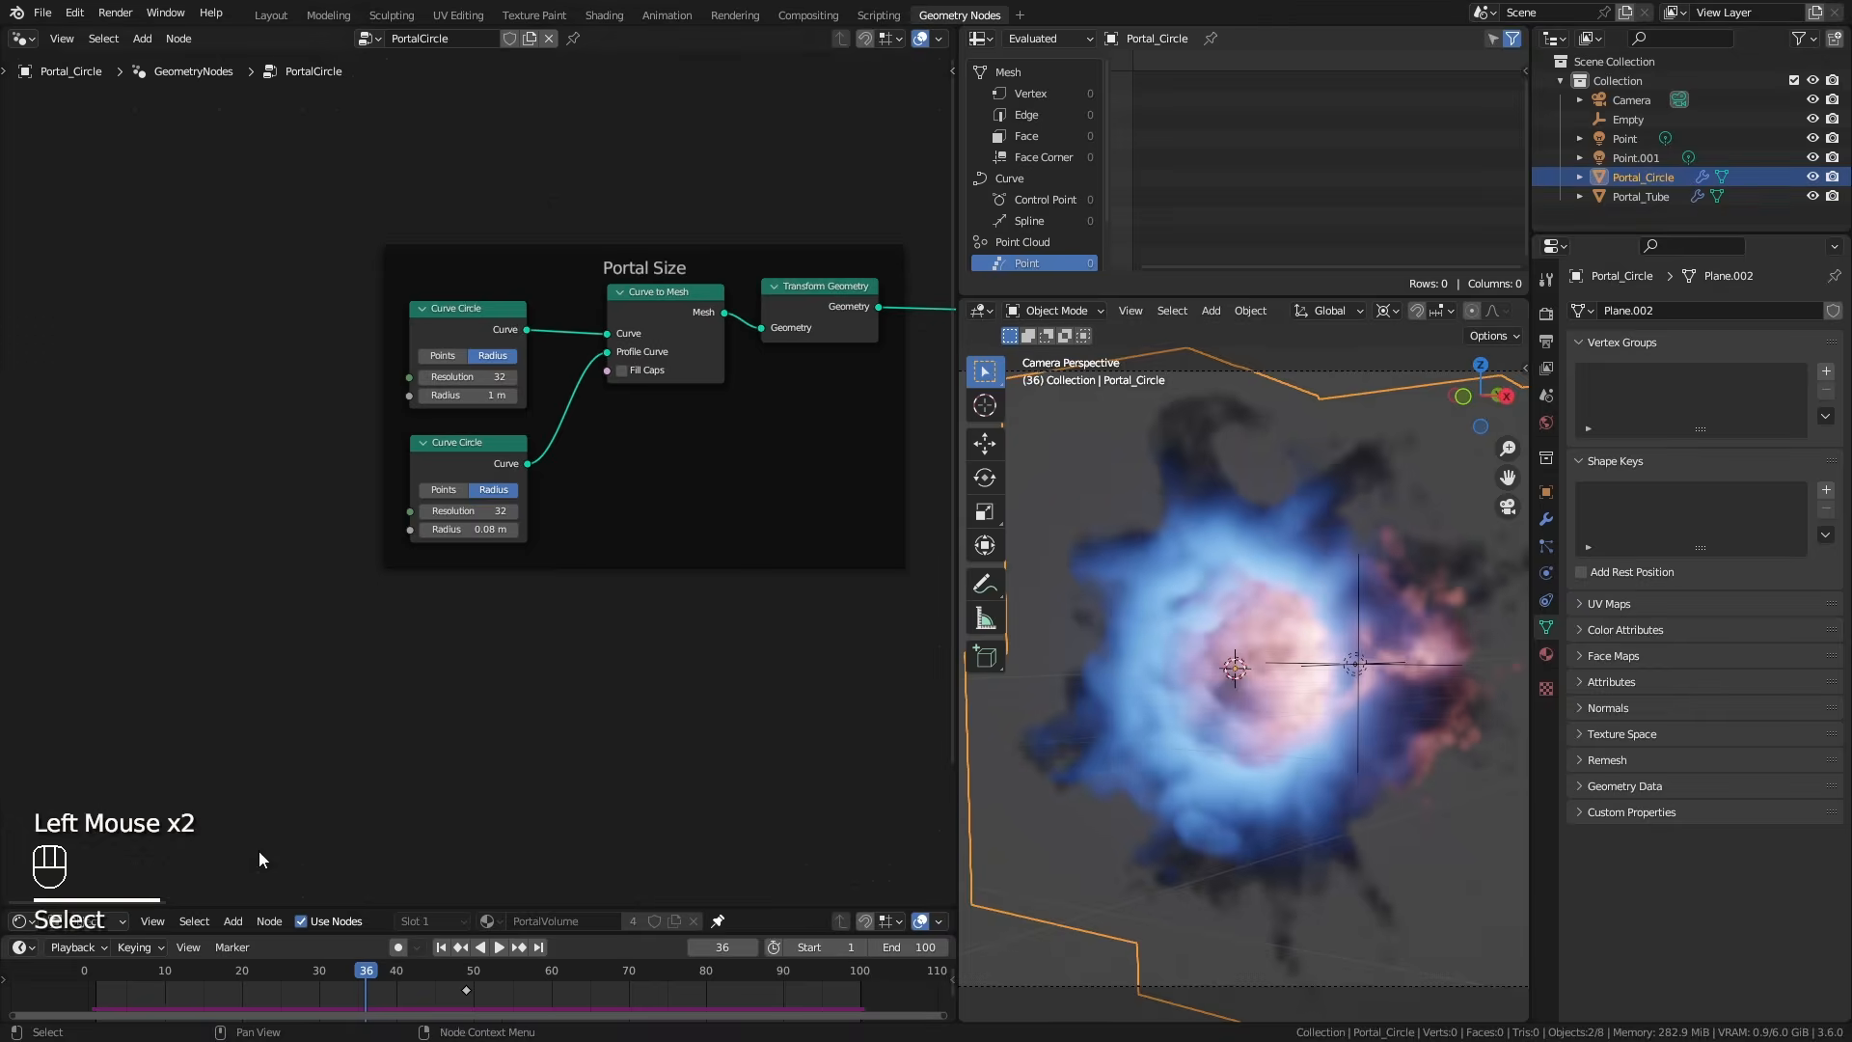
left_click(244, 981)
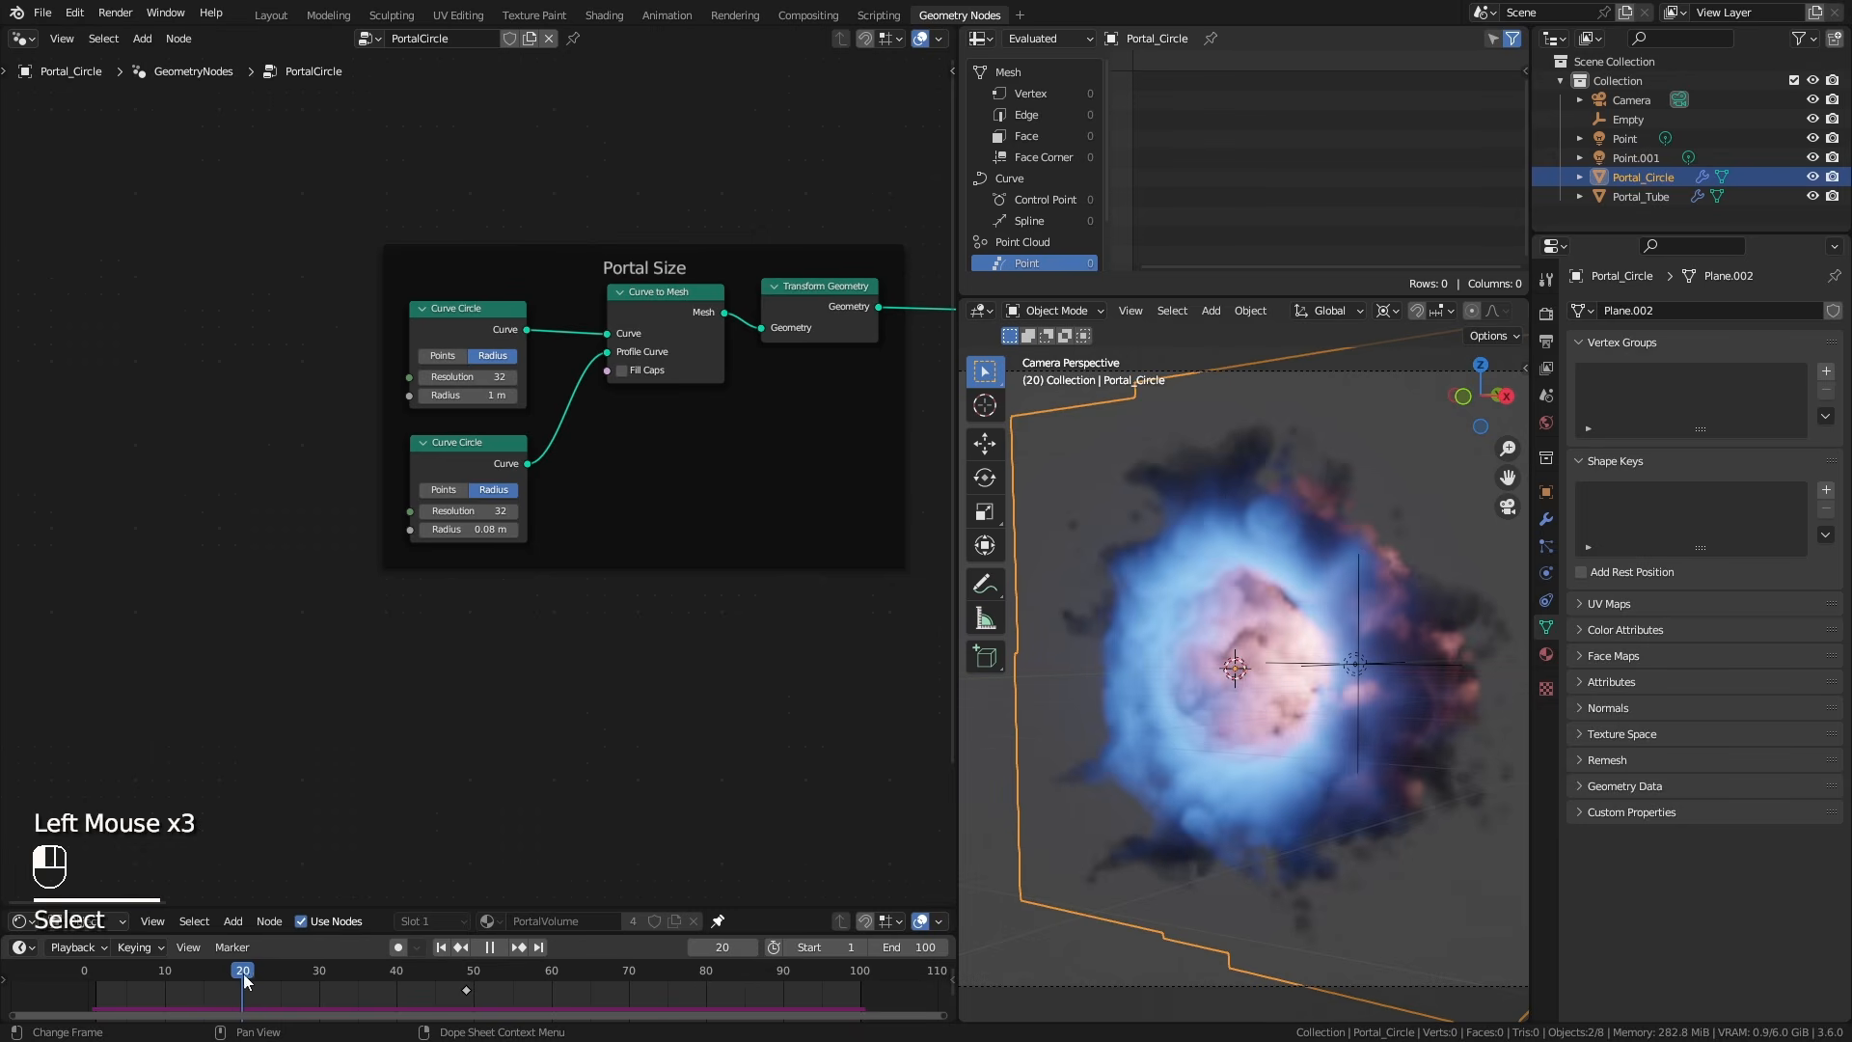
Delete Portal_Circle's simulation bake and keyframe its upper Curve Circle radius at 1 m on frame 20 and again on frame 1.
left_click(1549, 523)
left_click(1546, 571)
left_click(1826, 462)
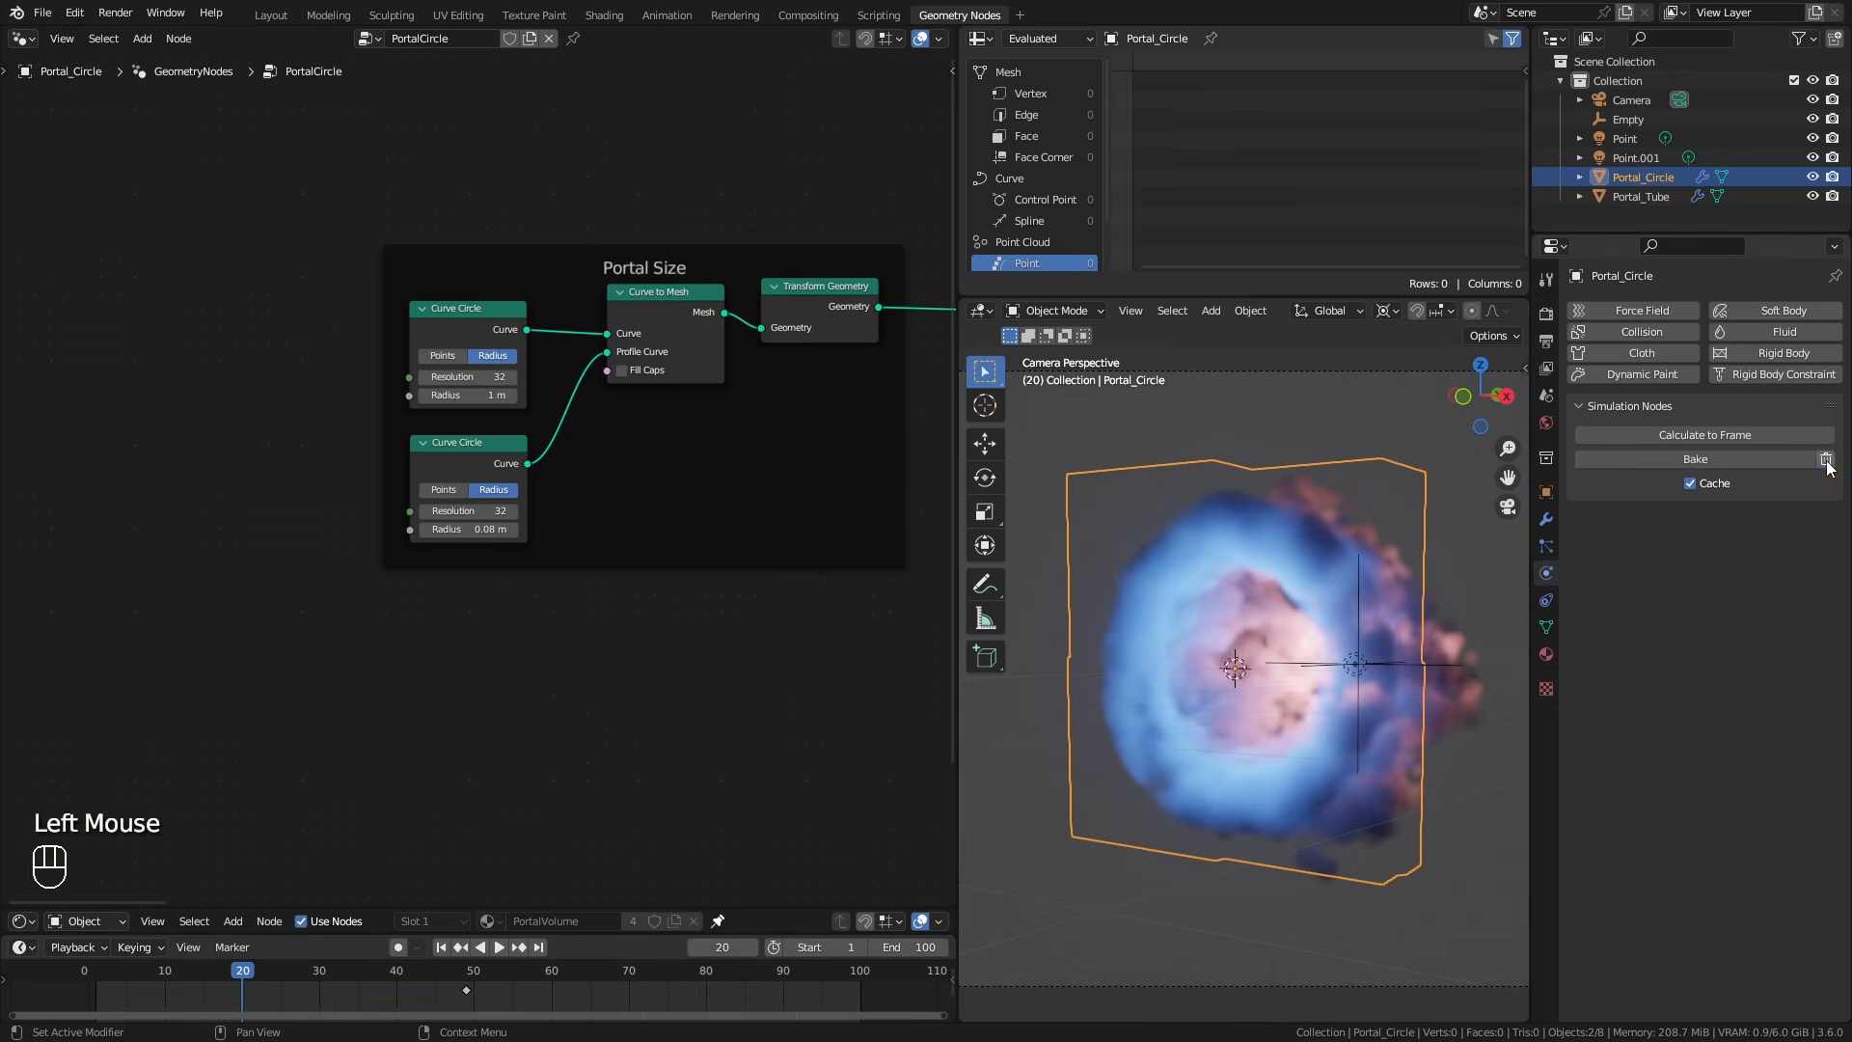
middle_click_drag(492, 518, 490, 399, "ctrl")
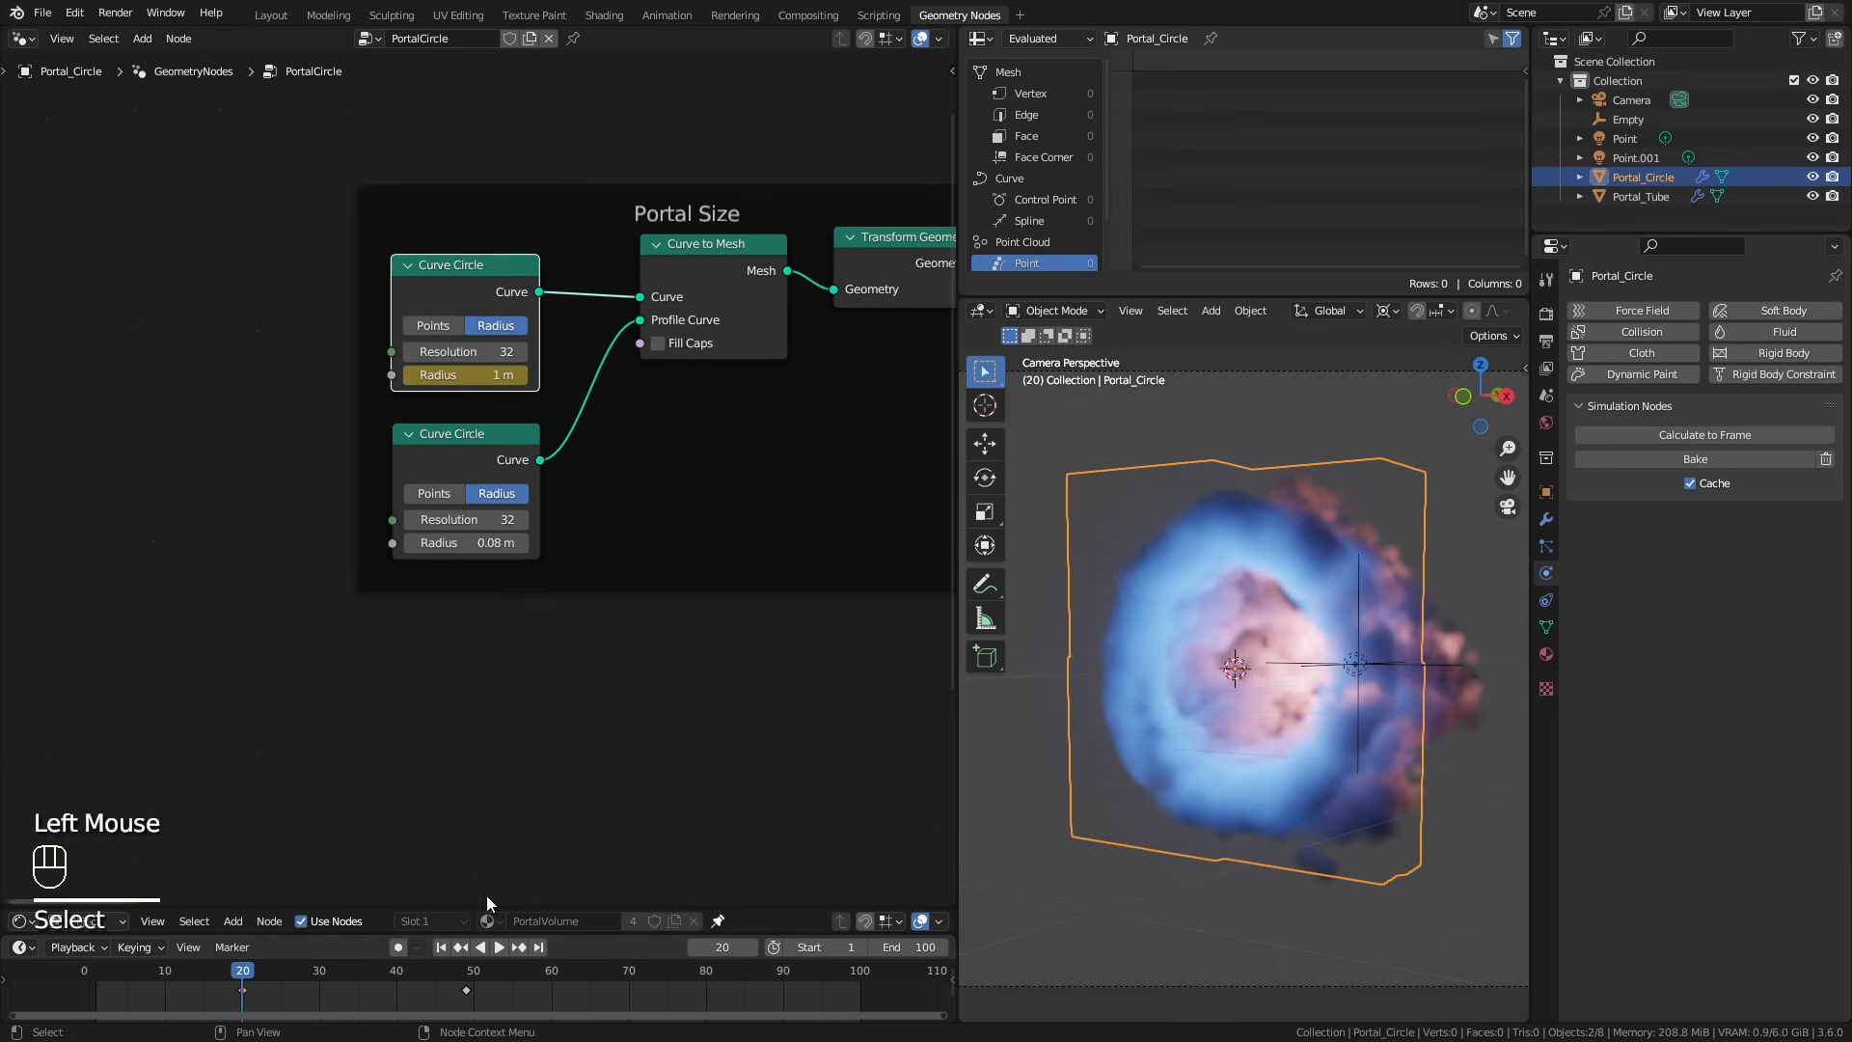
left_click(440, 947)
key("Return")
key("i")
Animate the upper Curve Circle radius of Portal_Tube from 0 m at frame 1 to 1 m at frame 20.
left_click(1652, 199)
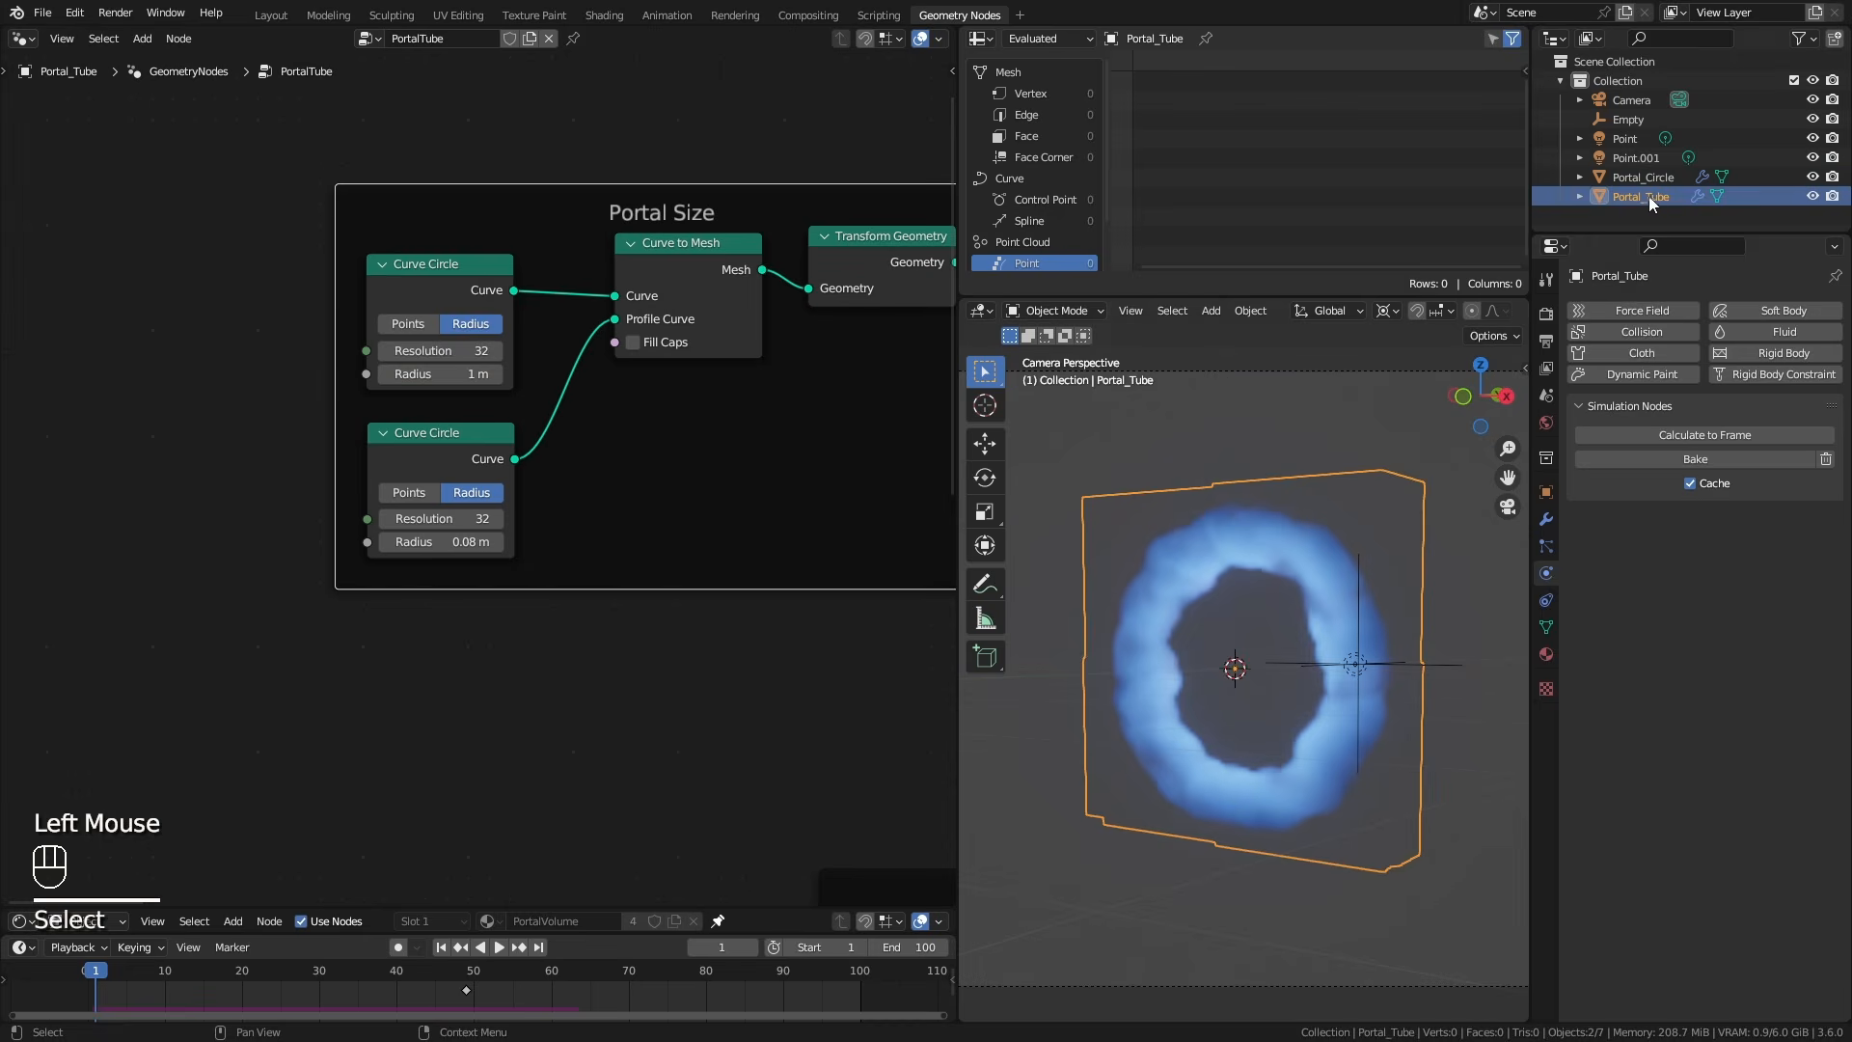
left_click(450, 373)
type("0")
key("Return")
left_click(246, 972)
double_click(453, 374)
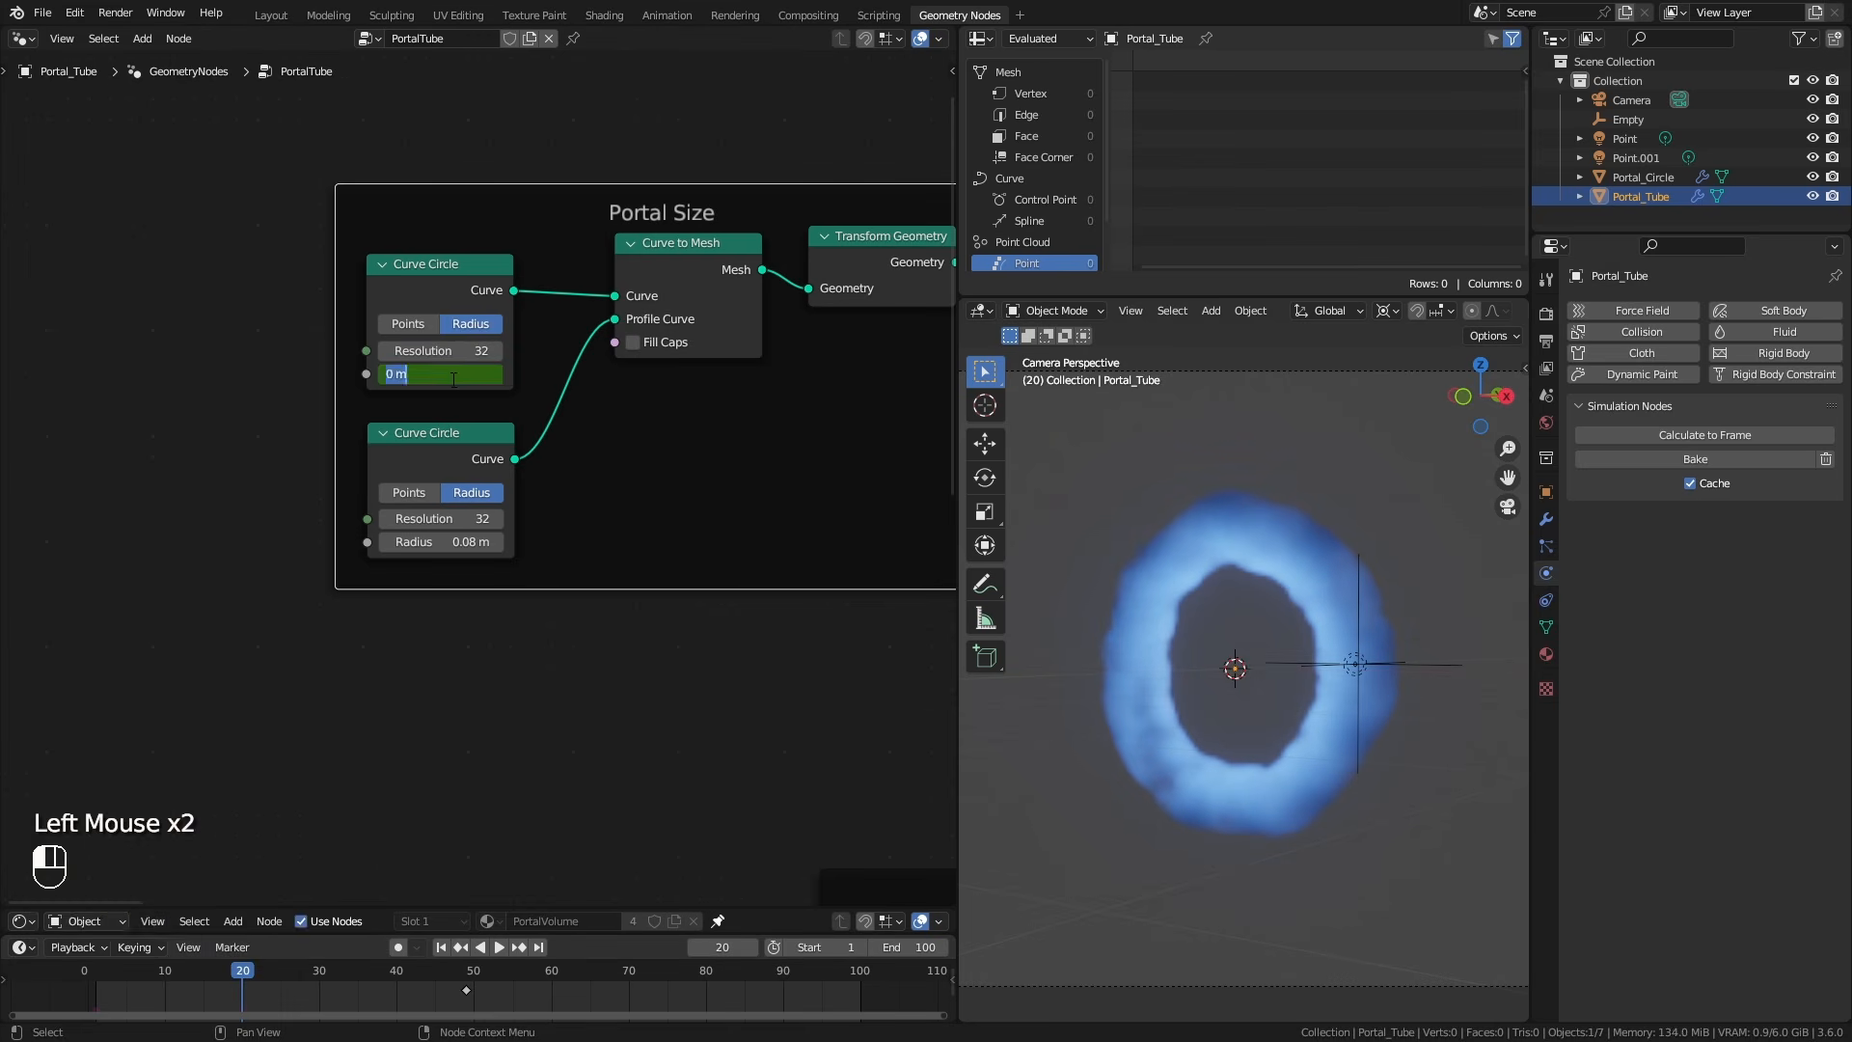
Save the file and bake the simulation nodes of Portal_Tube.
key("ctrl+s")
left_click_drag(92, 969, 460, 970)
left_click(1726, 459)
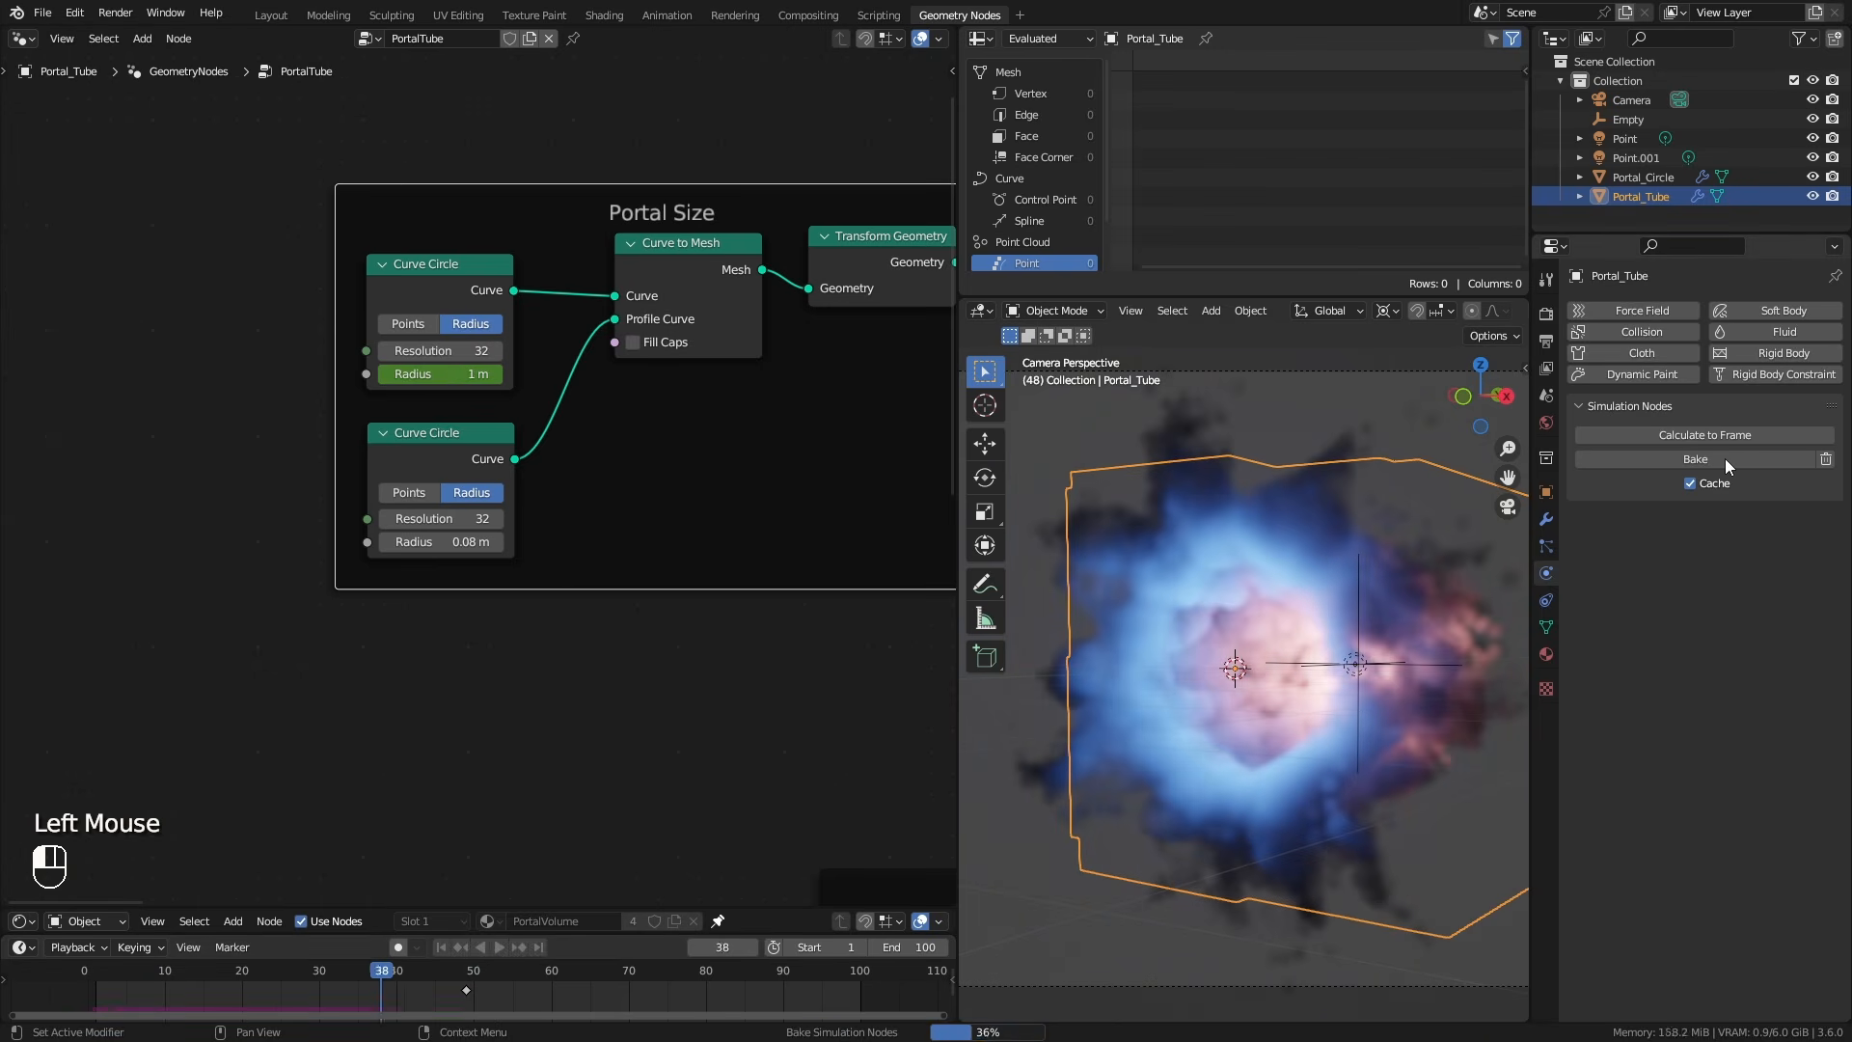
left_click(1640, 177)
left_click(1639, 196)
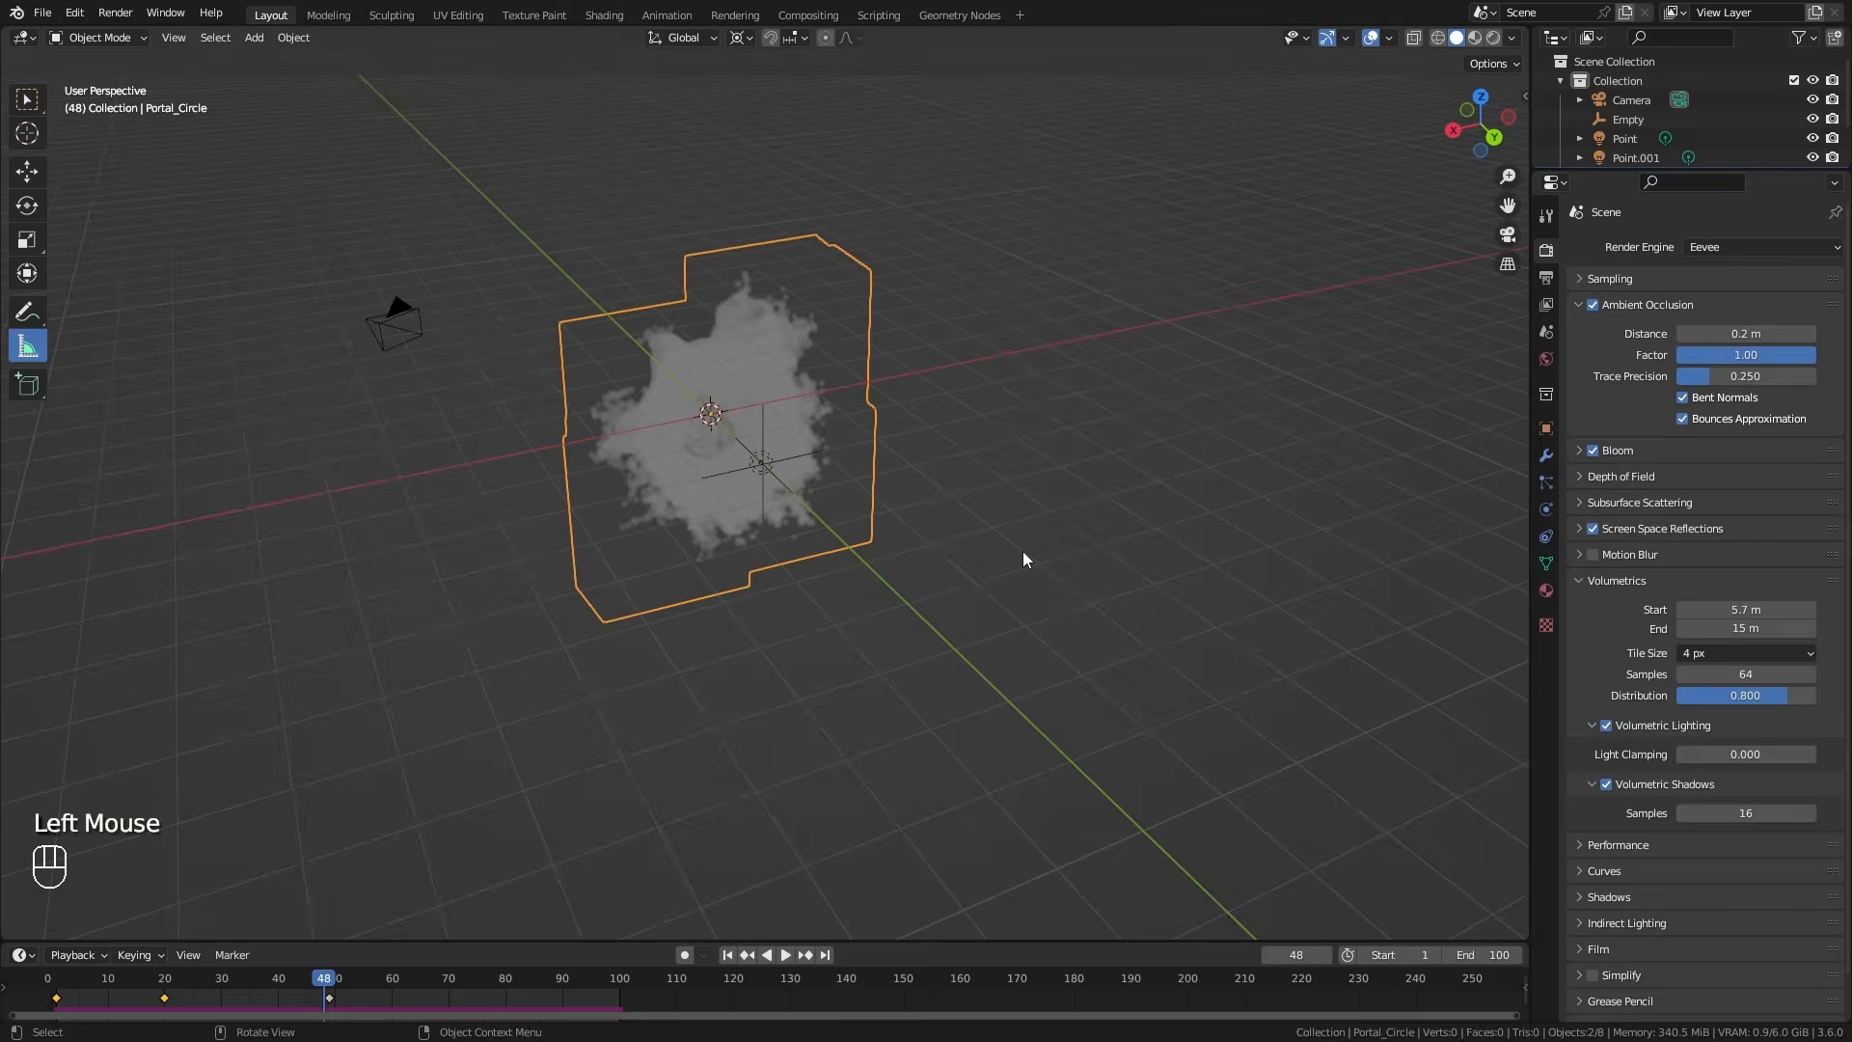
View the portal through the camera in rendered shading and scrub the animation around frame 46.
key("KP_0")
key("z")
scroll(842, 727, "up", 2)
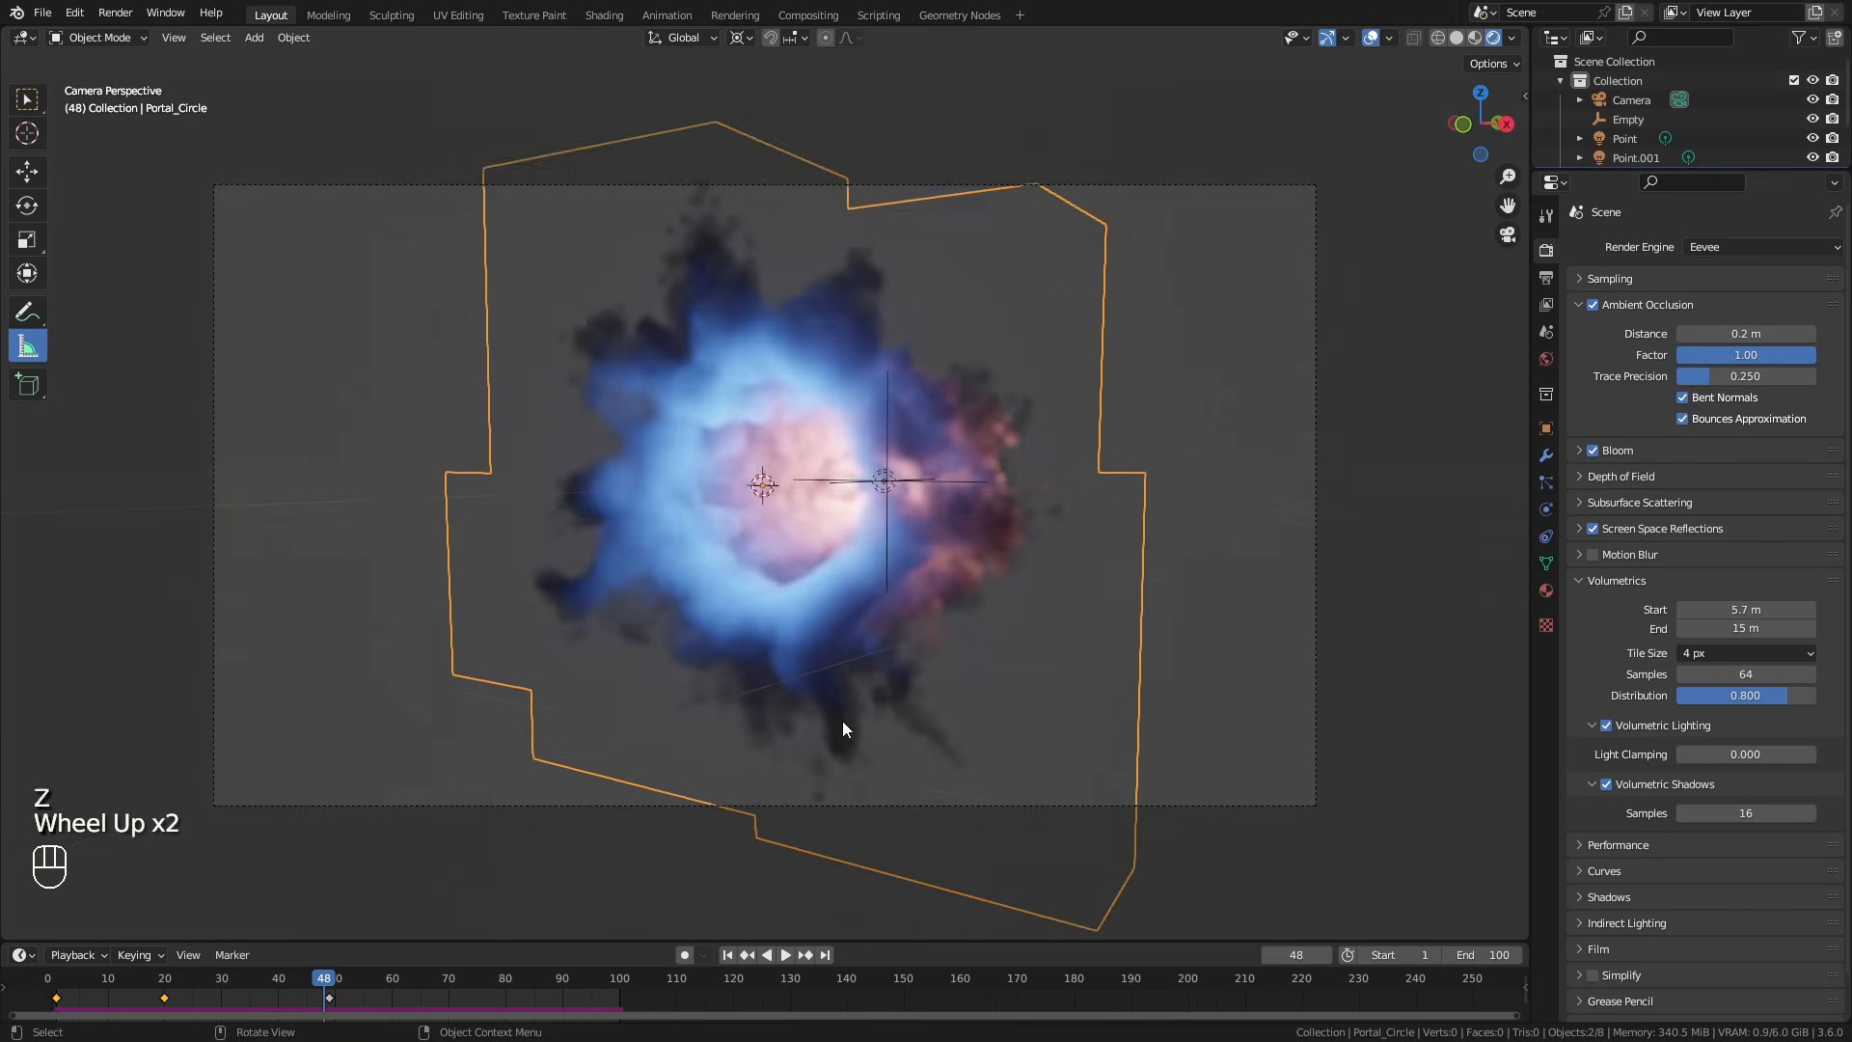
mouse_move(324, 979)
left_mouse_down()
mouse_move(119, 1015)
mouse_move(318, 1007)
left_mouse_up()
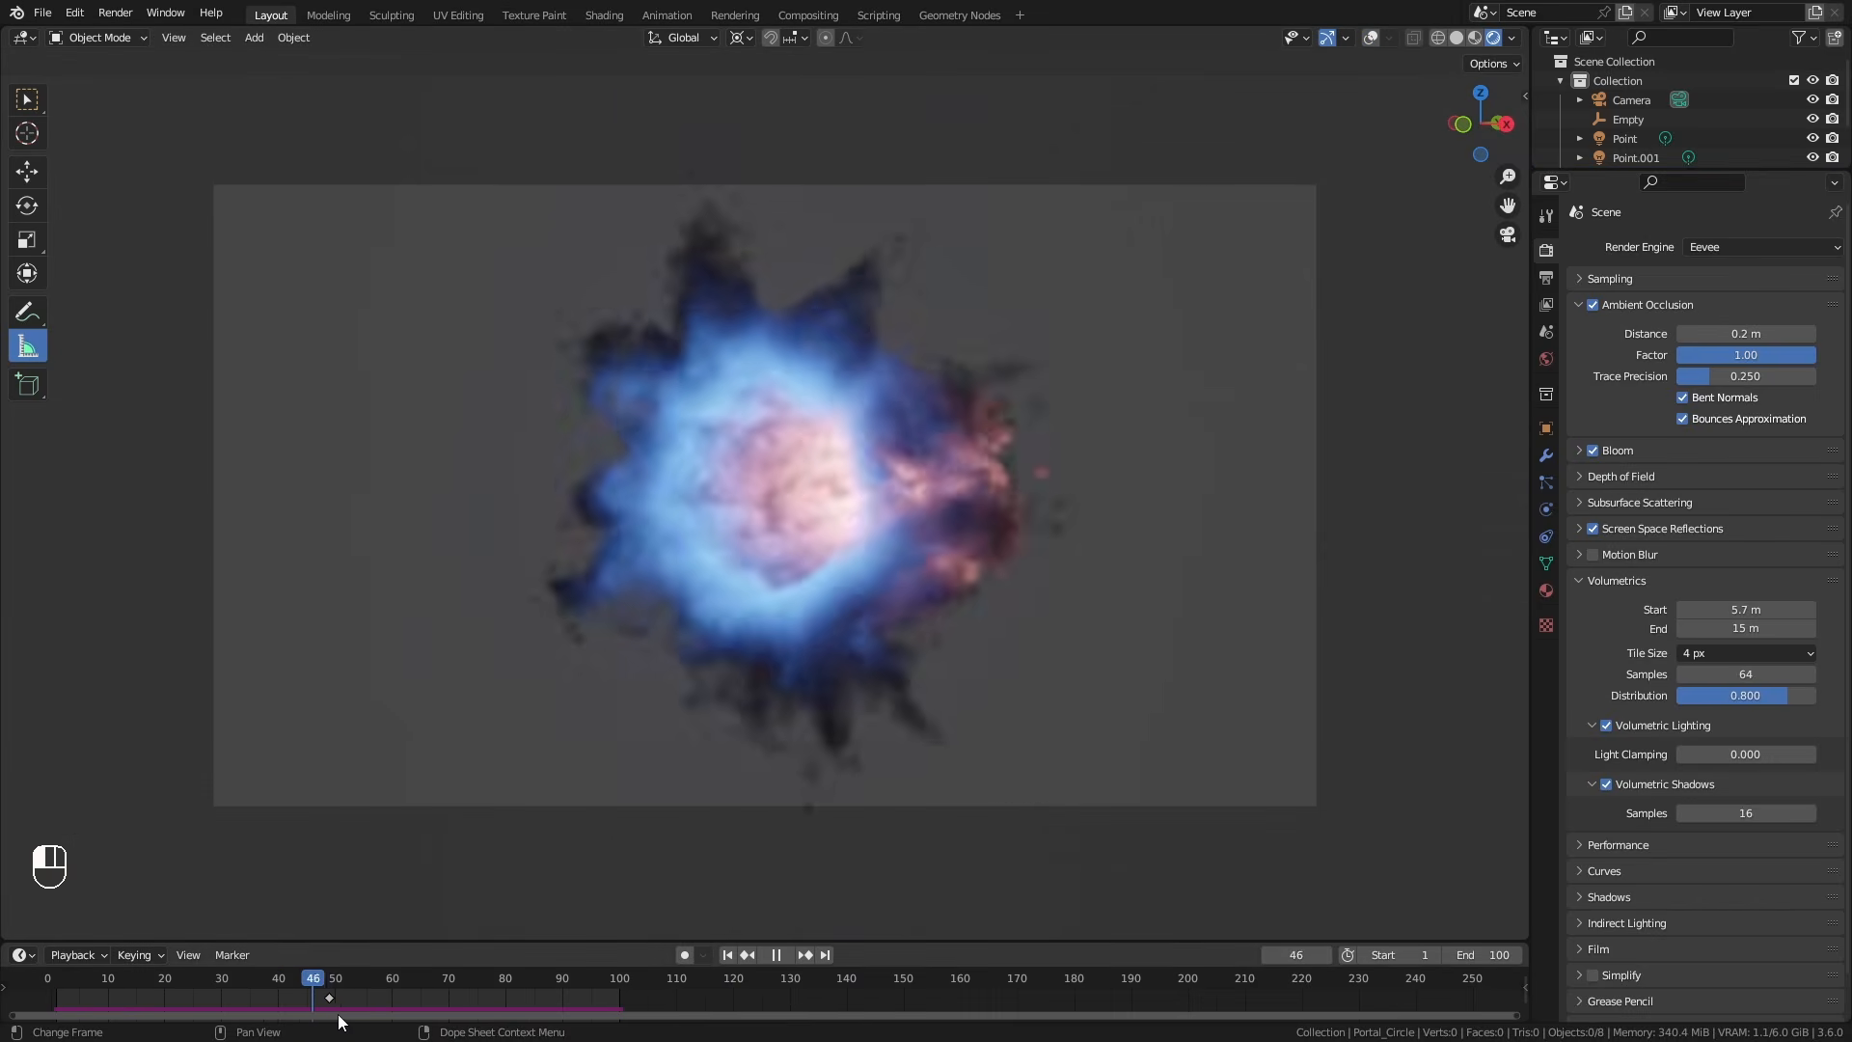
Set the render output path to the Preview folder with the file name prefix Preview_.
left_click(1546, 283)
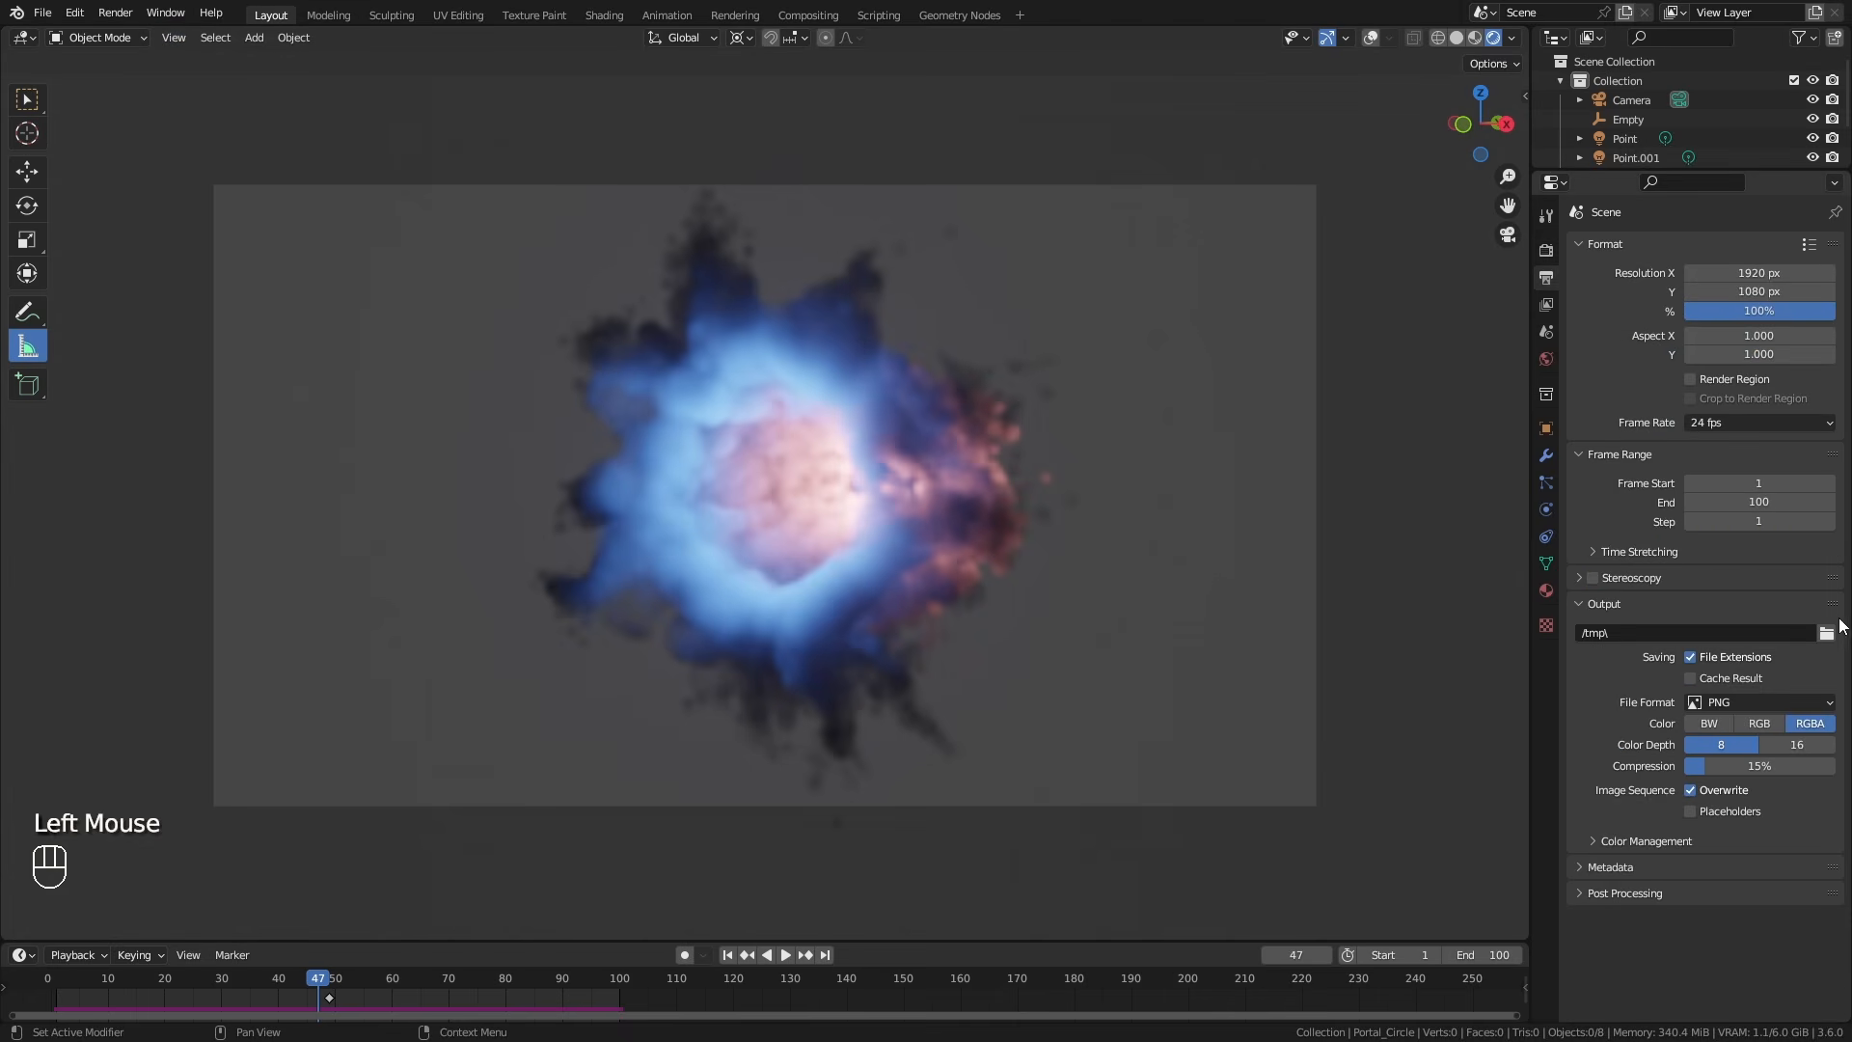
left_click(1826, 633)
key("i")
key("Return")
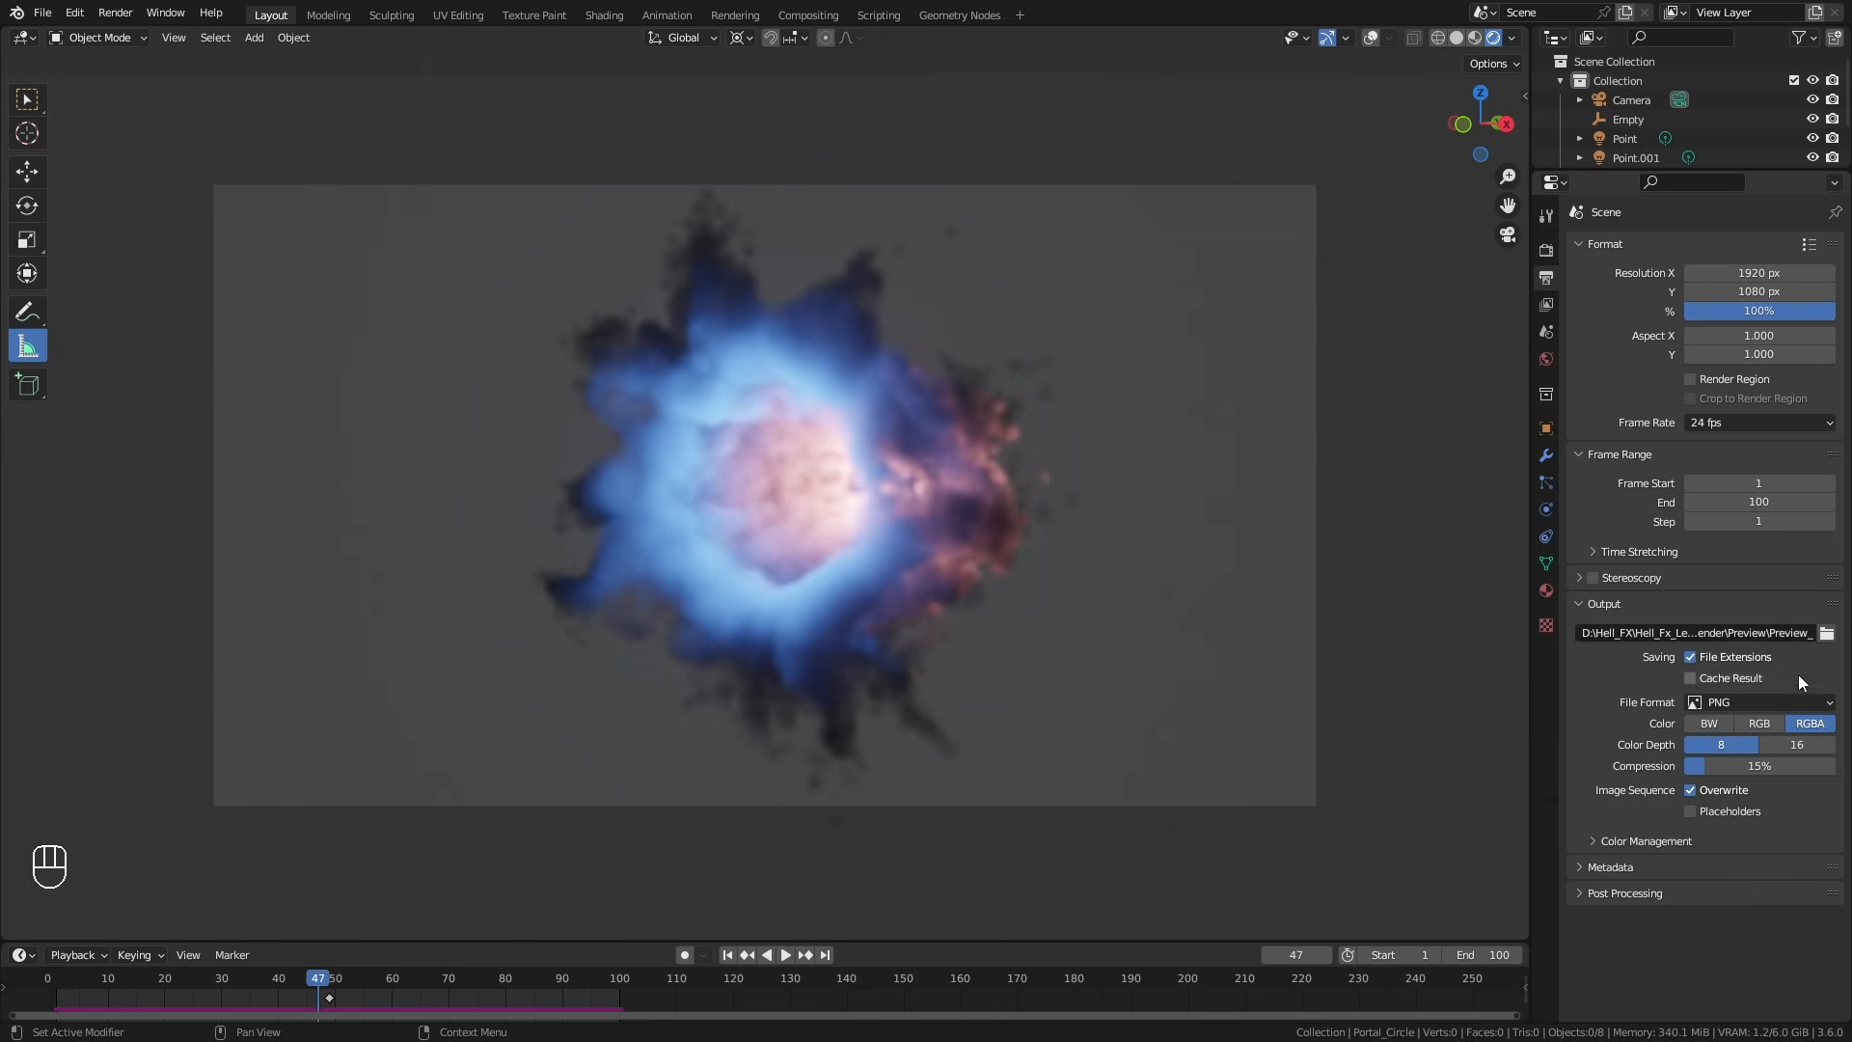
Set the output format to FFmpeg Video in an MPEG-4 container with High Quality output.
left_click(1765, 702)
left_click(1775, 802)
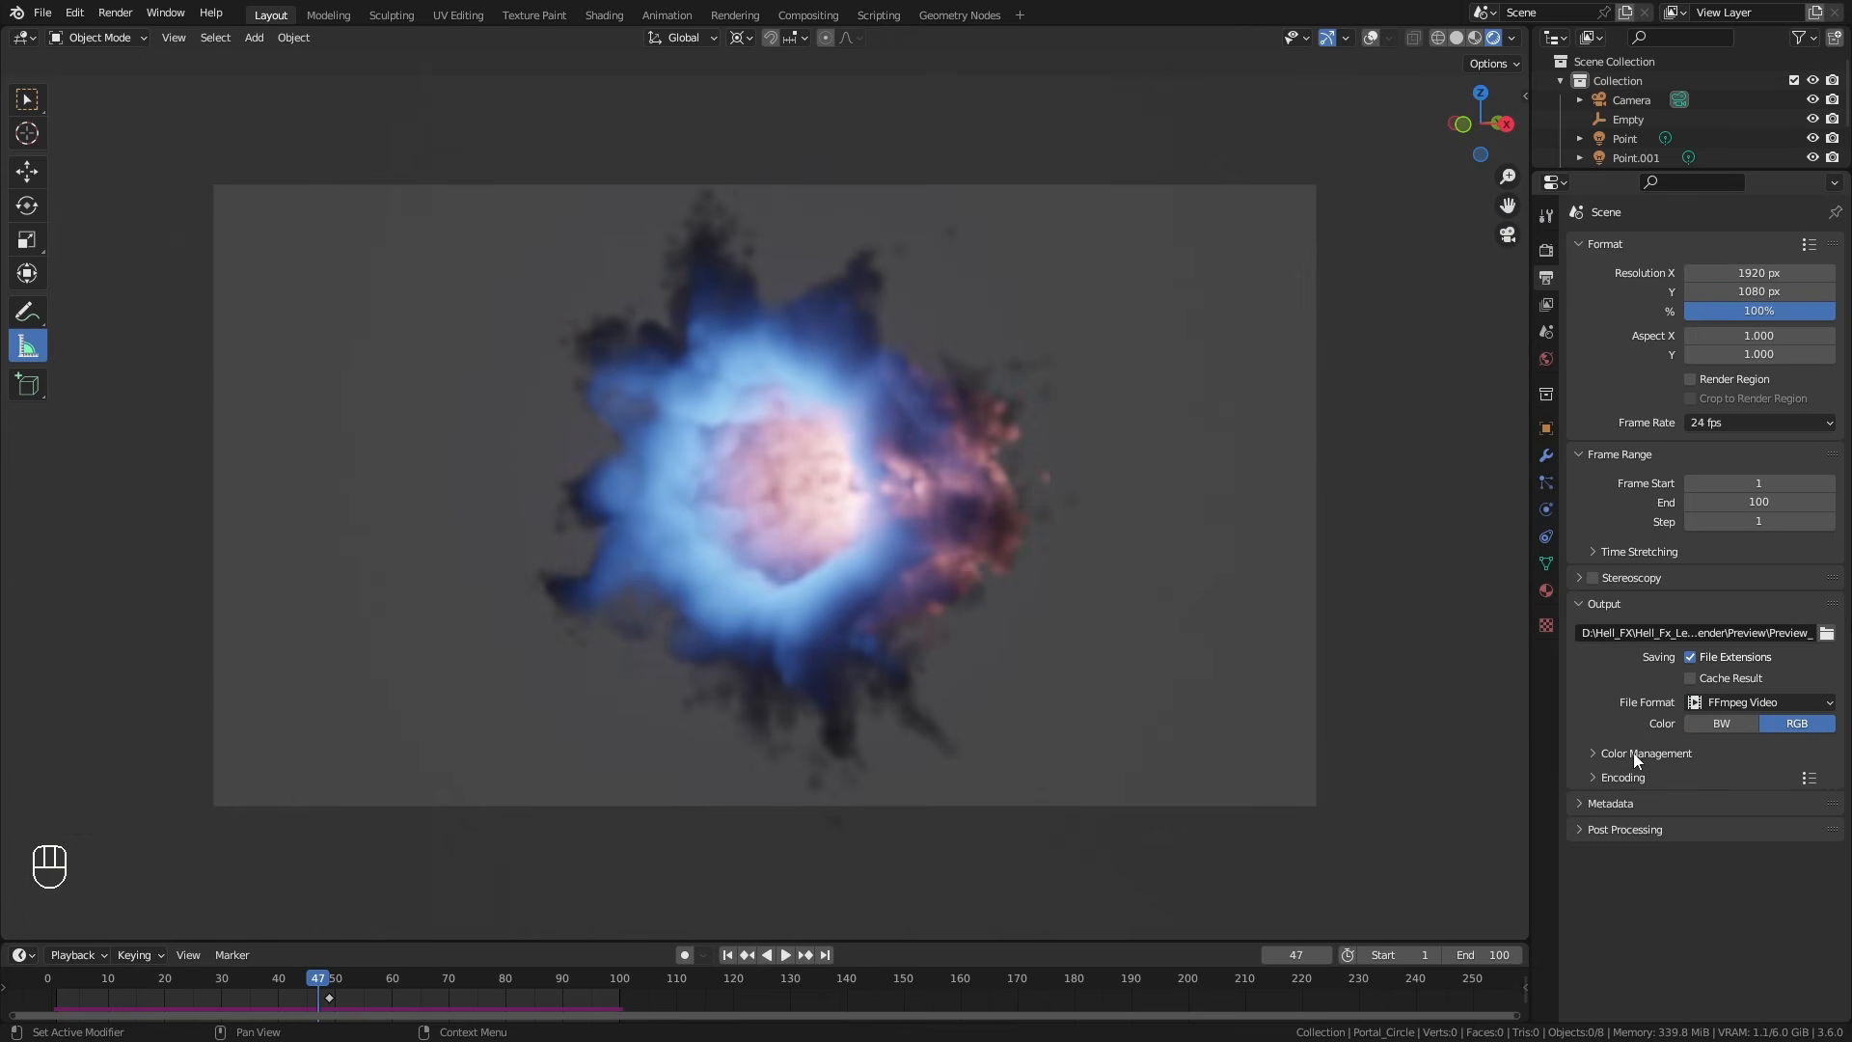
left_click(1748, 808)
left_click(1728, 733)
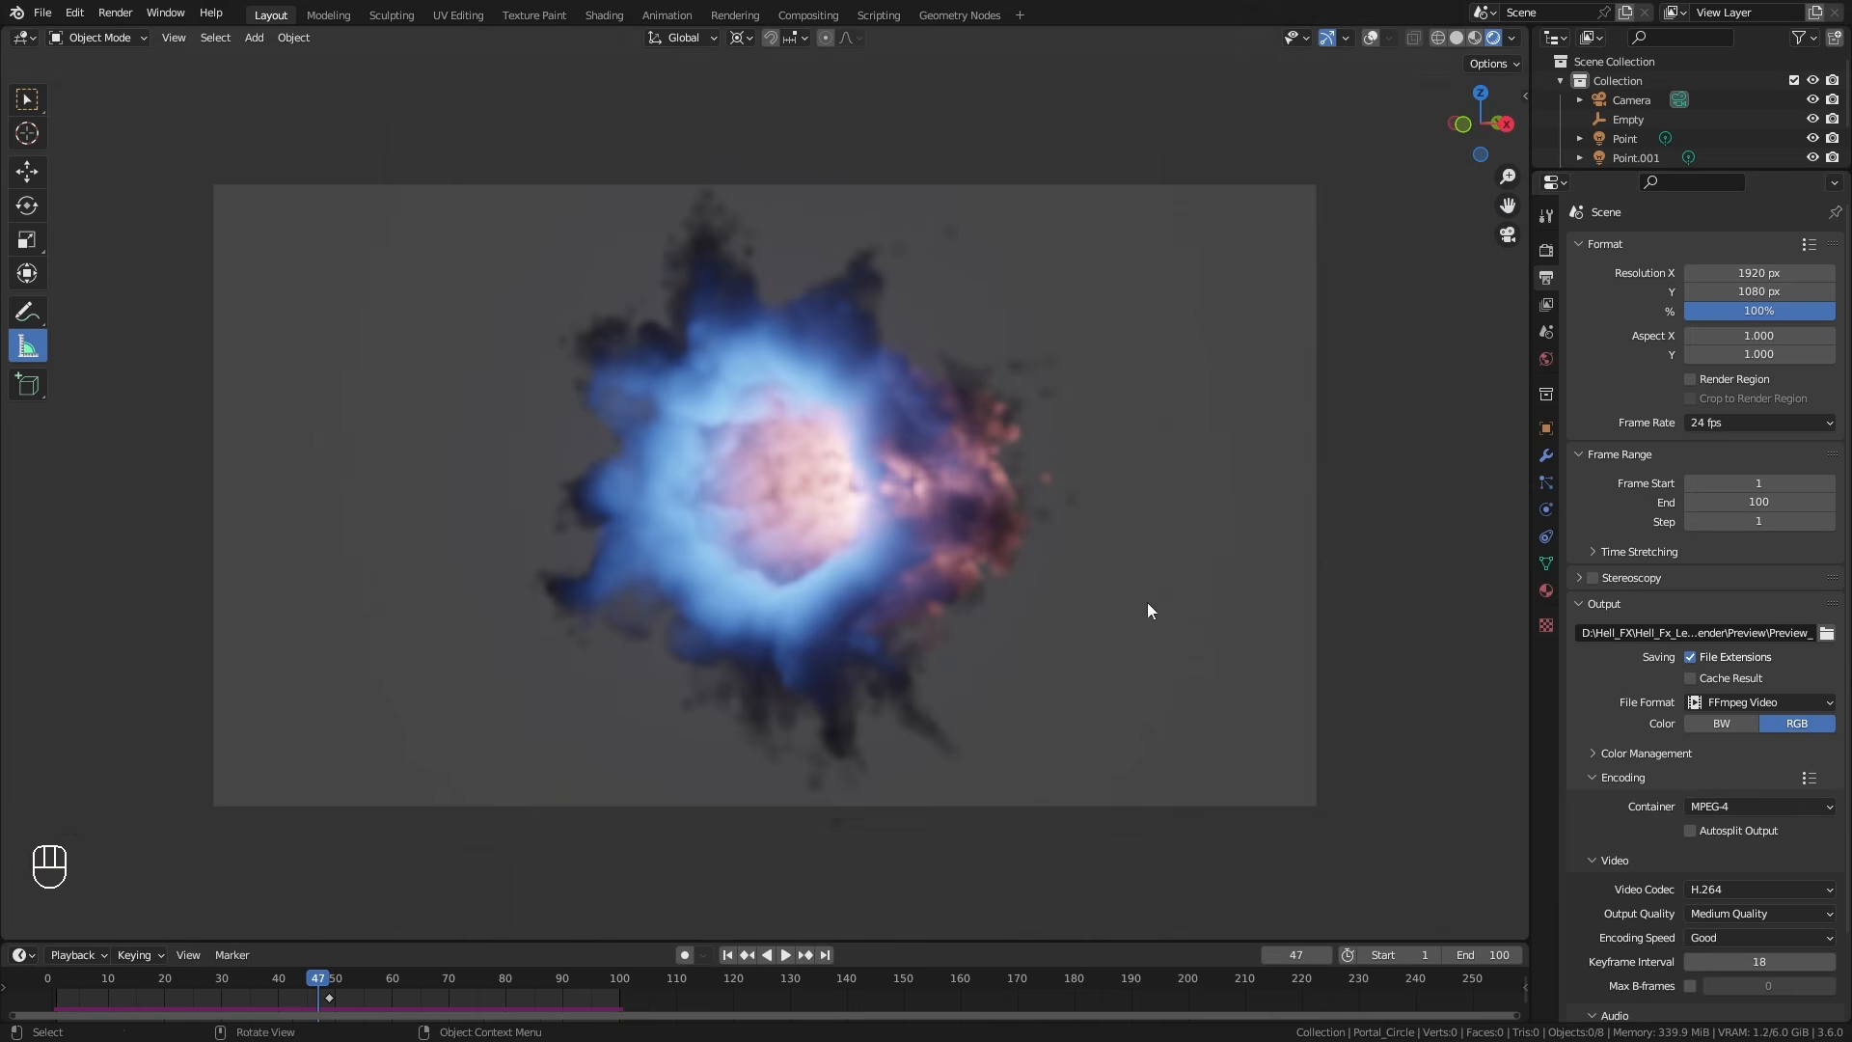
left_click(1747, 914)
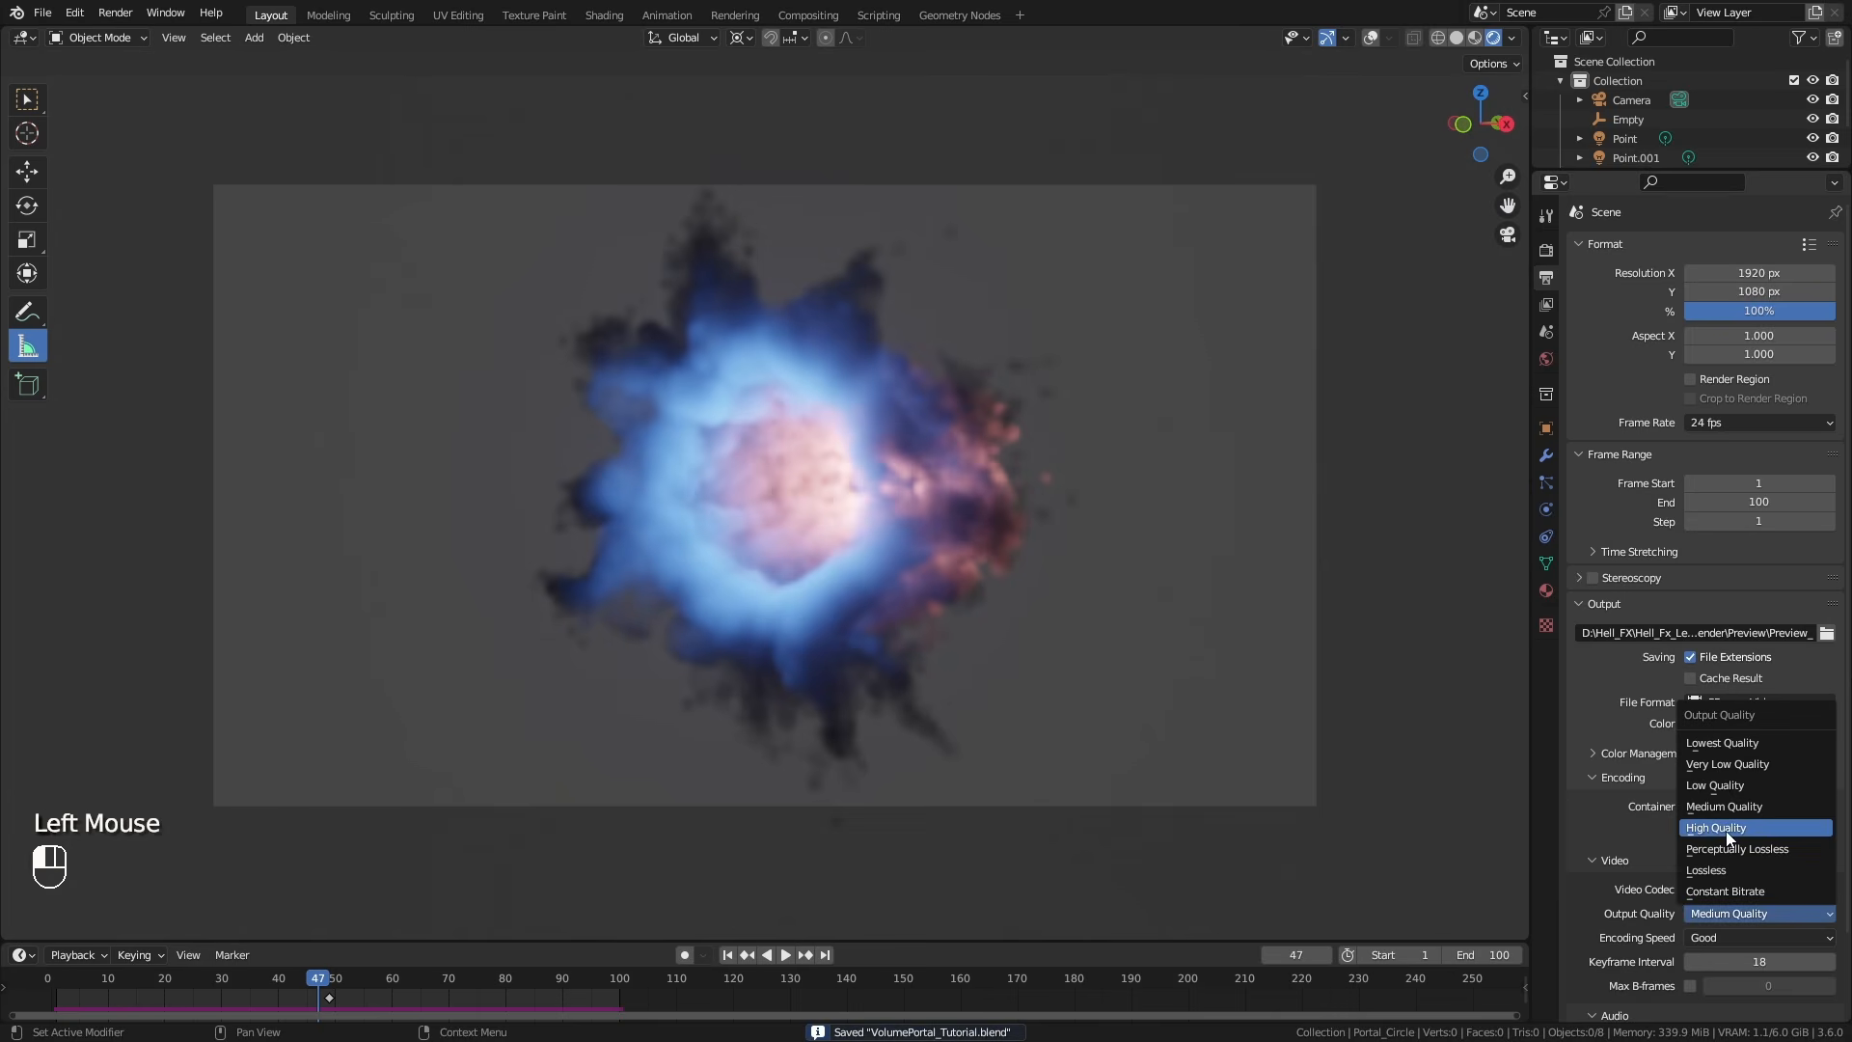
Set the render resolution scale to 50% and run a viewport render of the animation.
scroll(1726, 830, "down", 1)
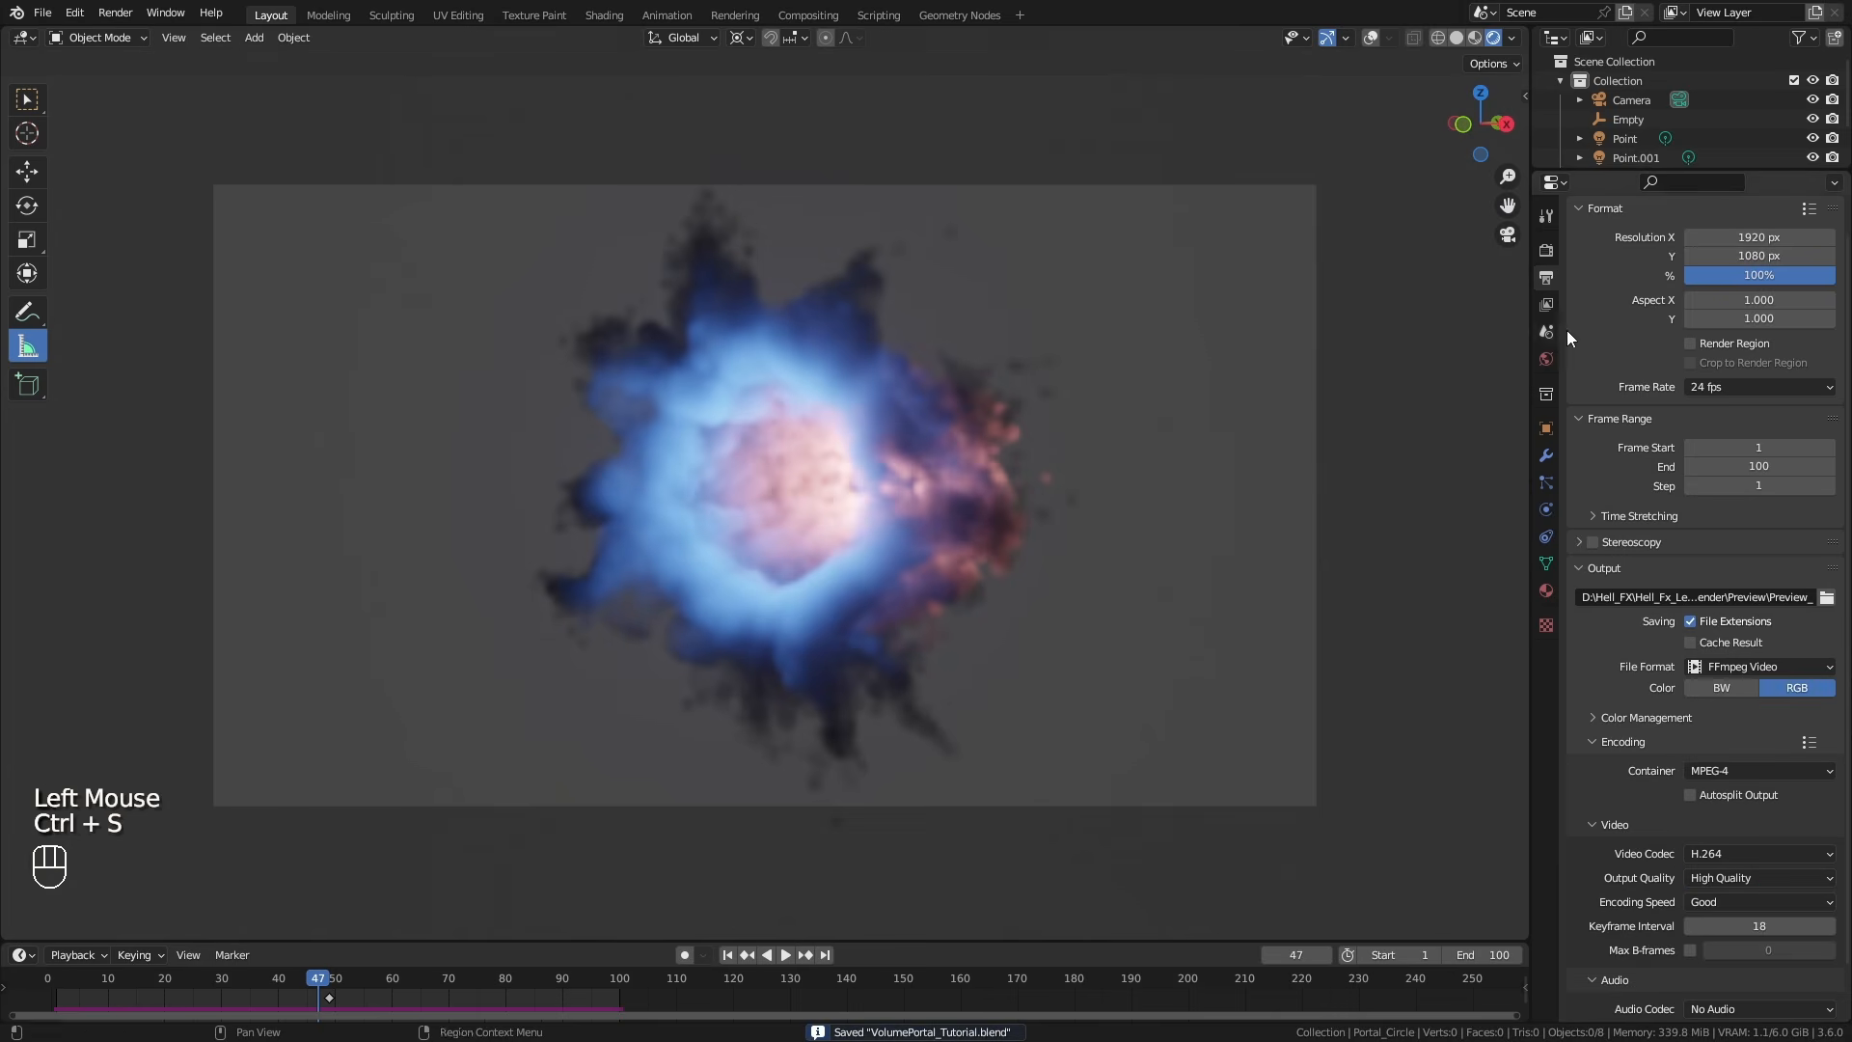
key("Return")
left_click(181, 43)
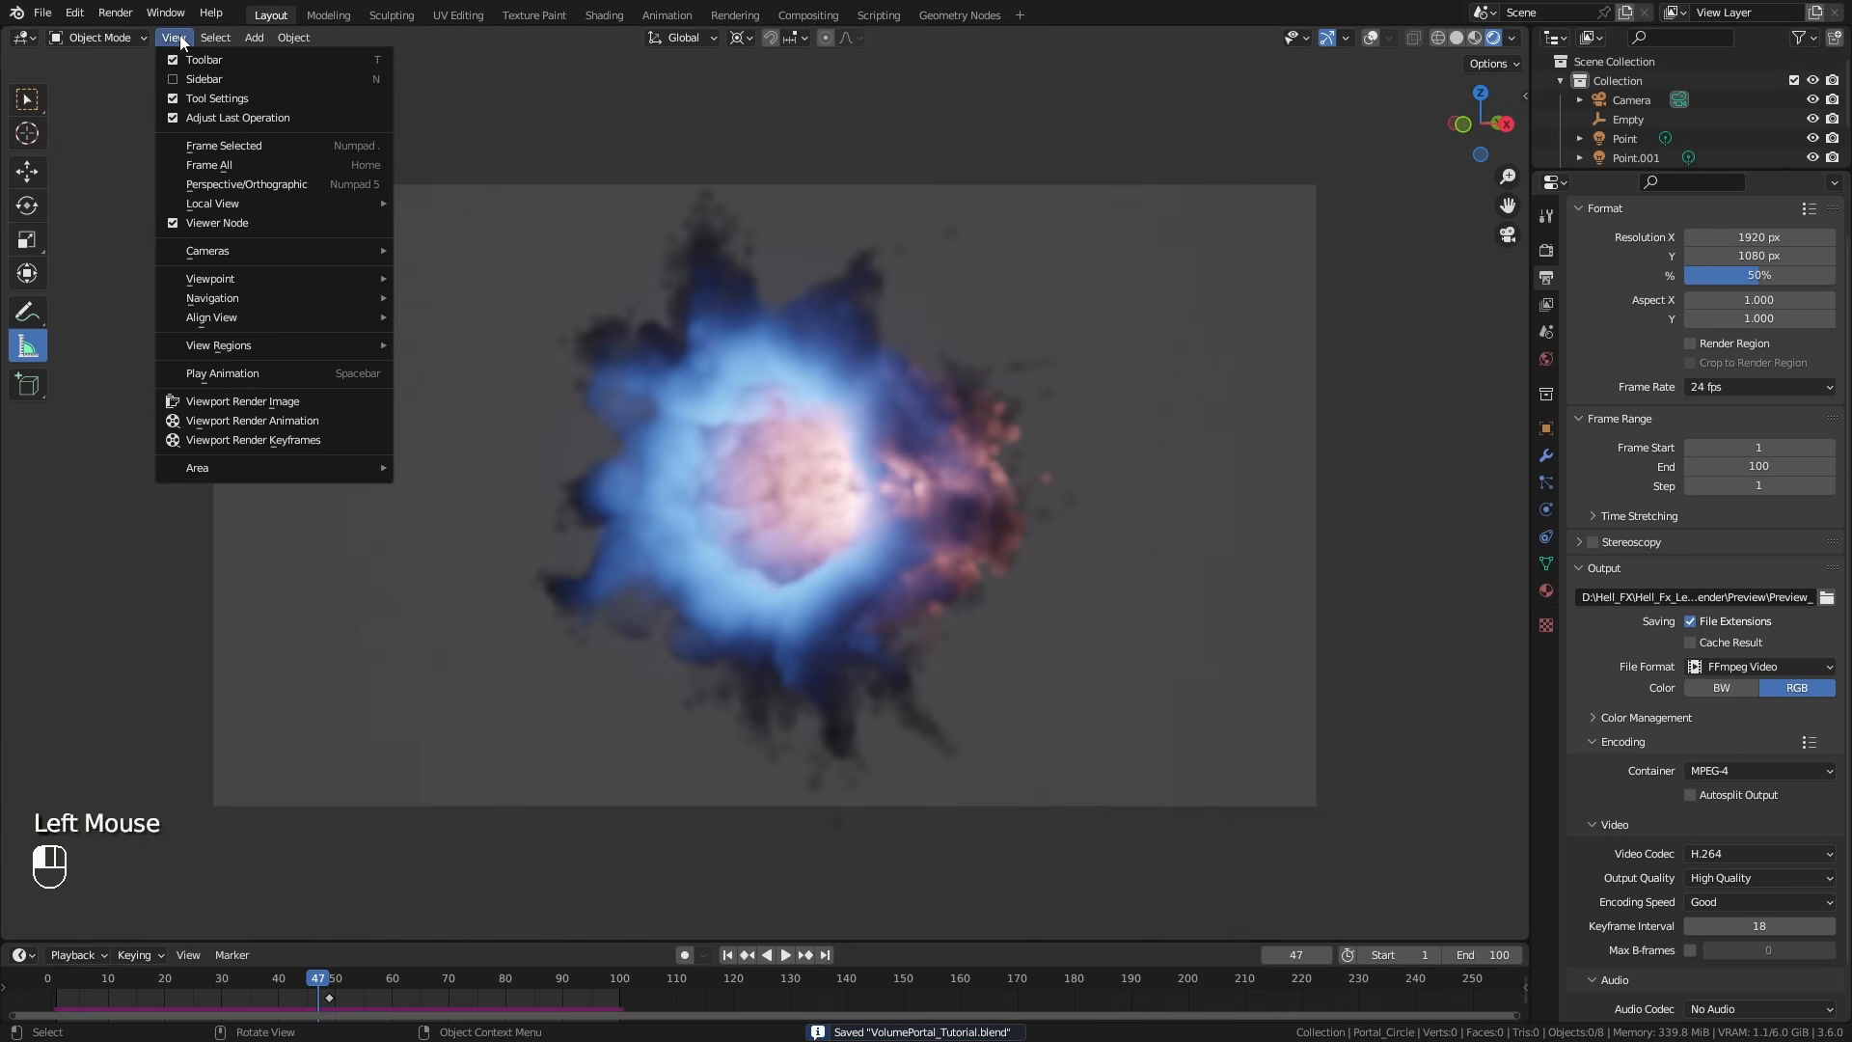
left_click(264, 423)
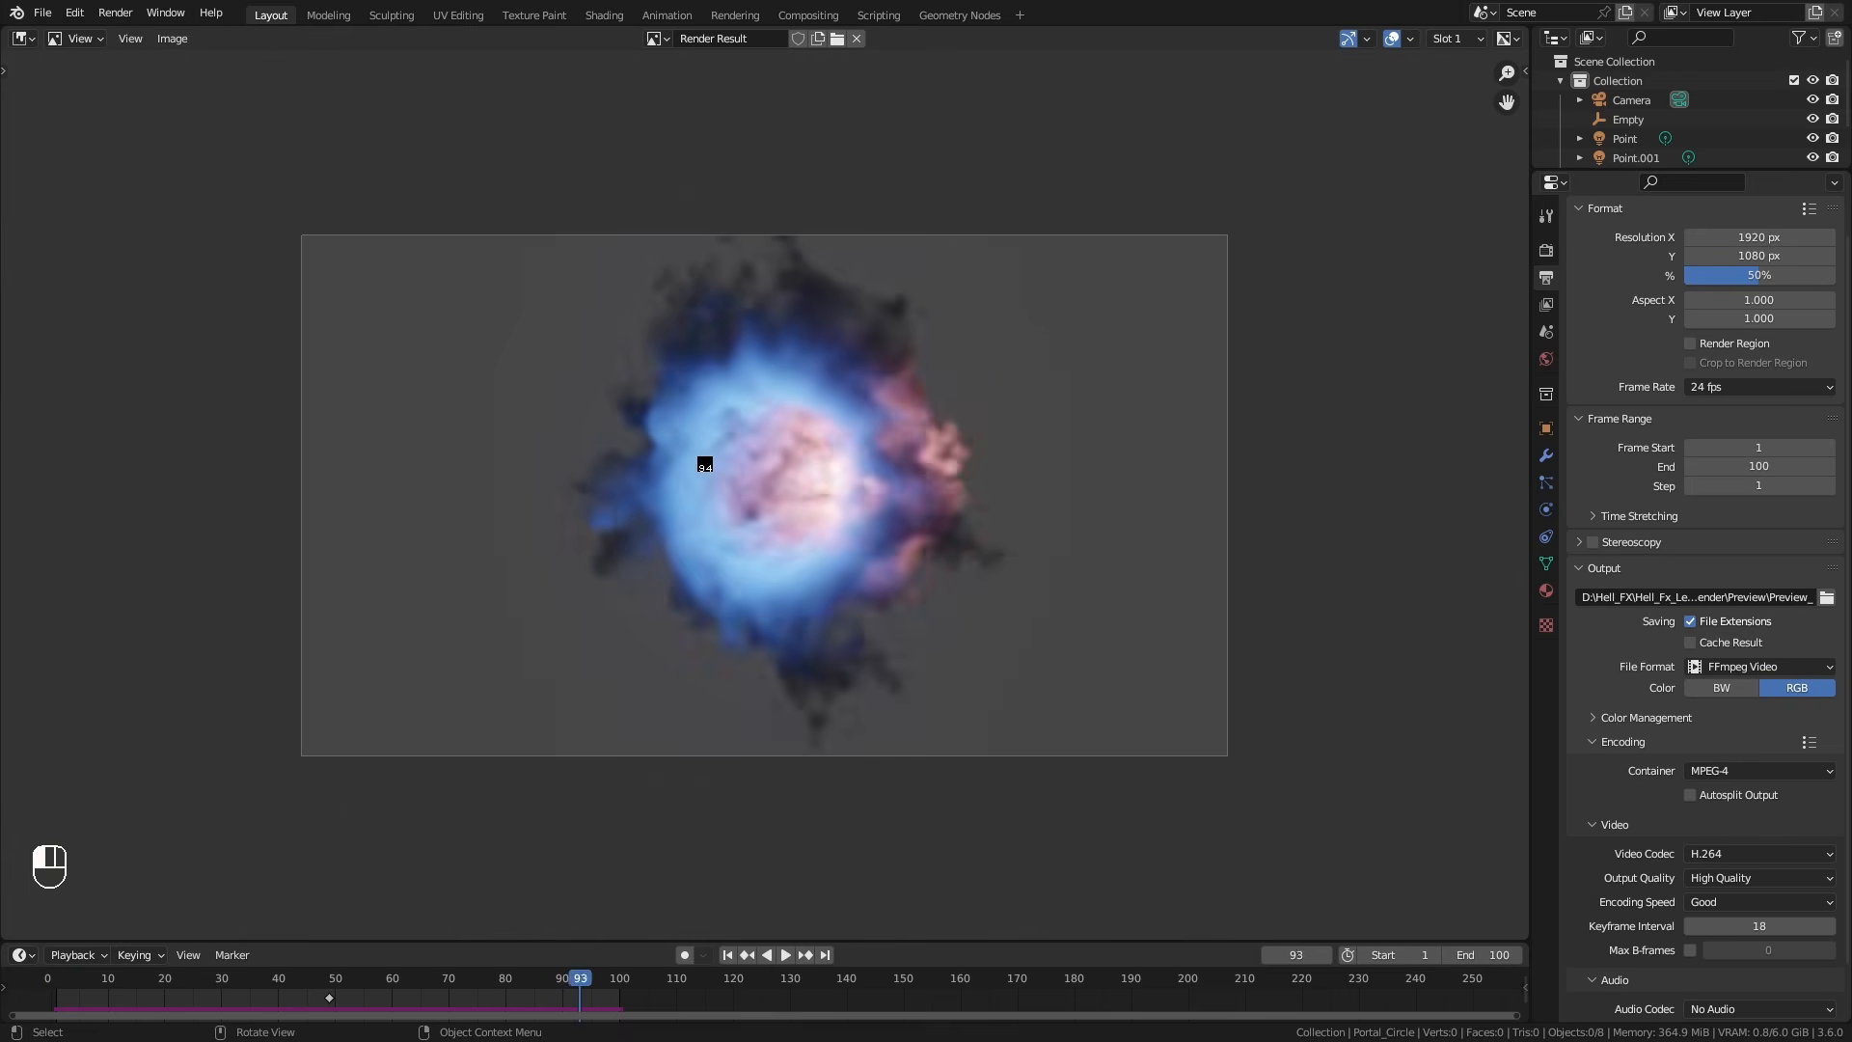
Play back the rendered animation.
key("Pause")
left_click(117, 14)
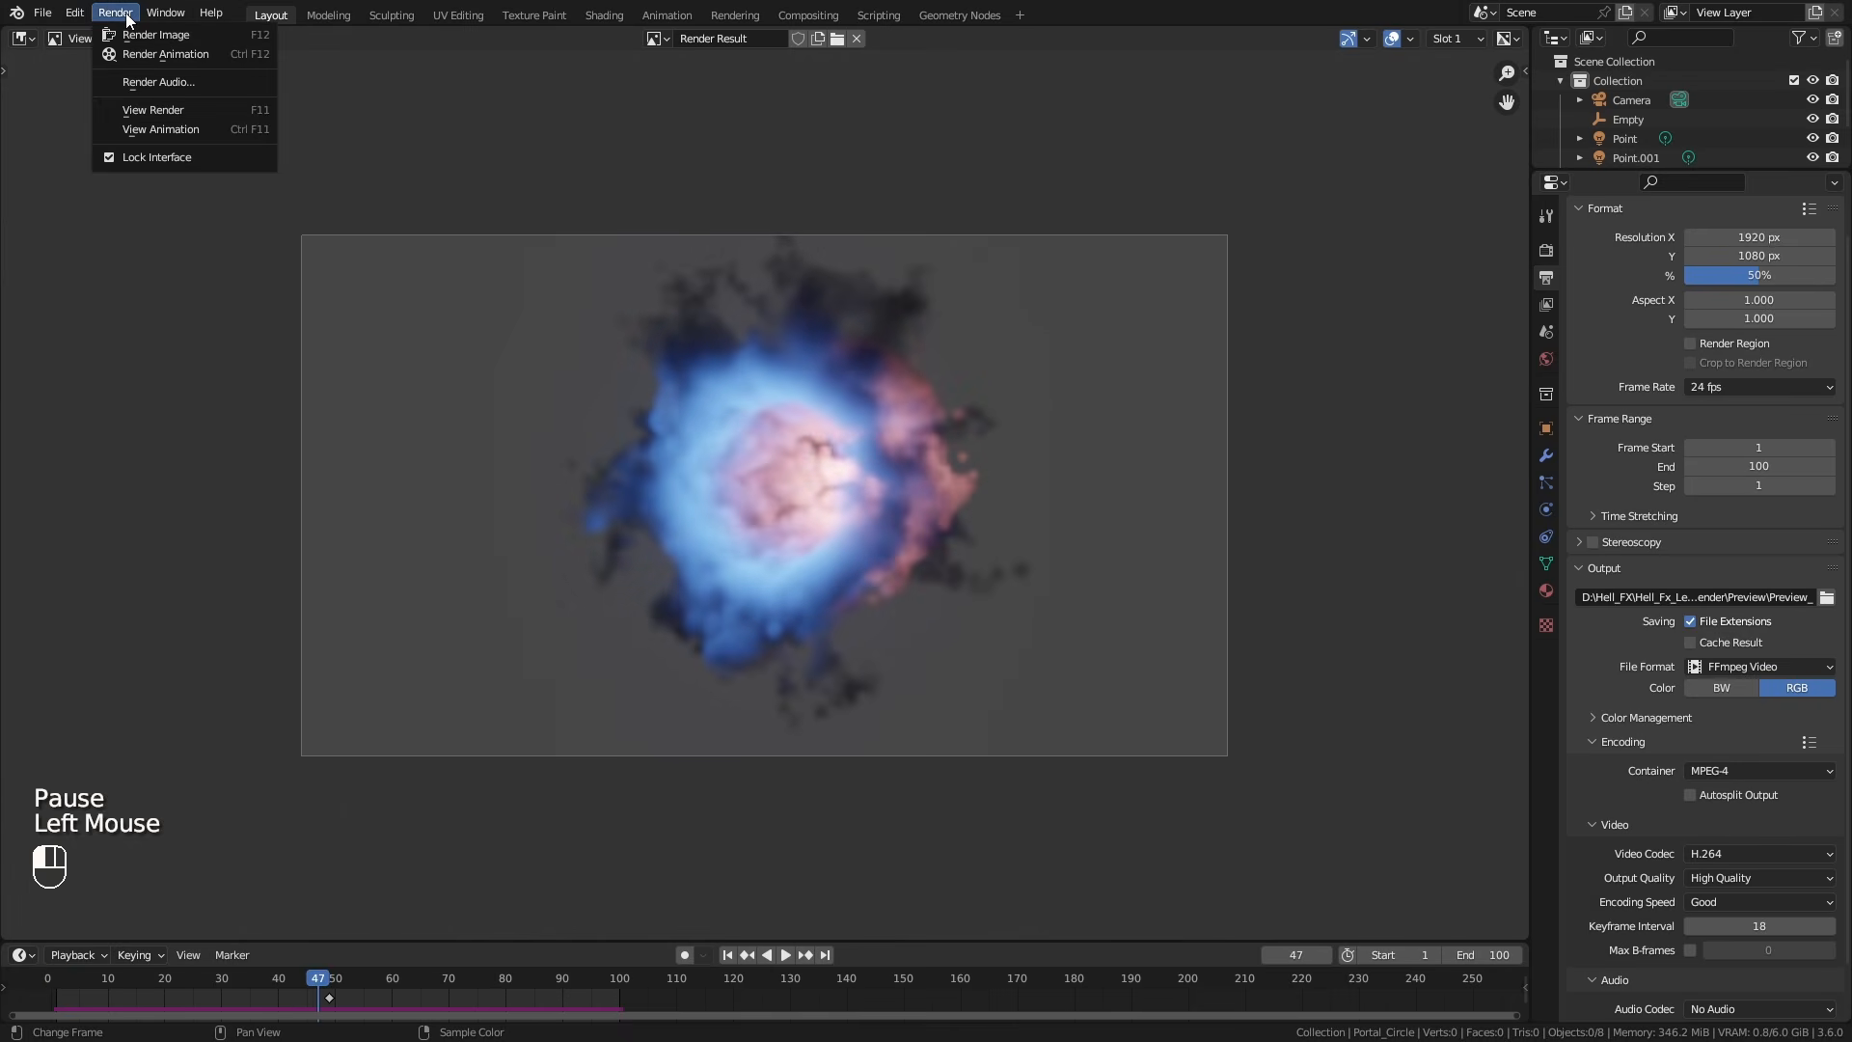
left_click(184, 135)
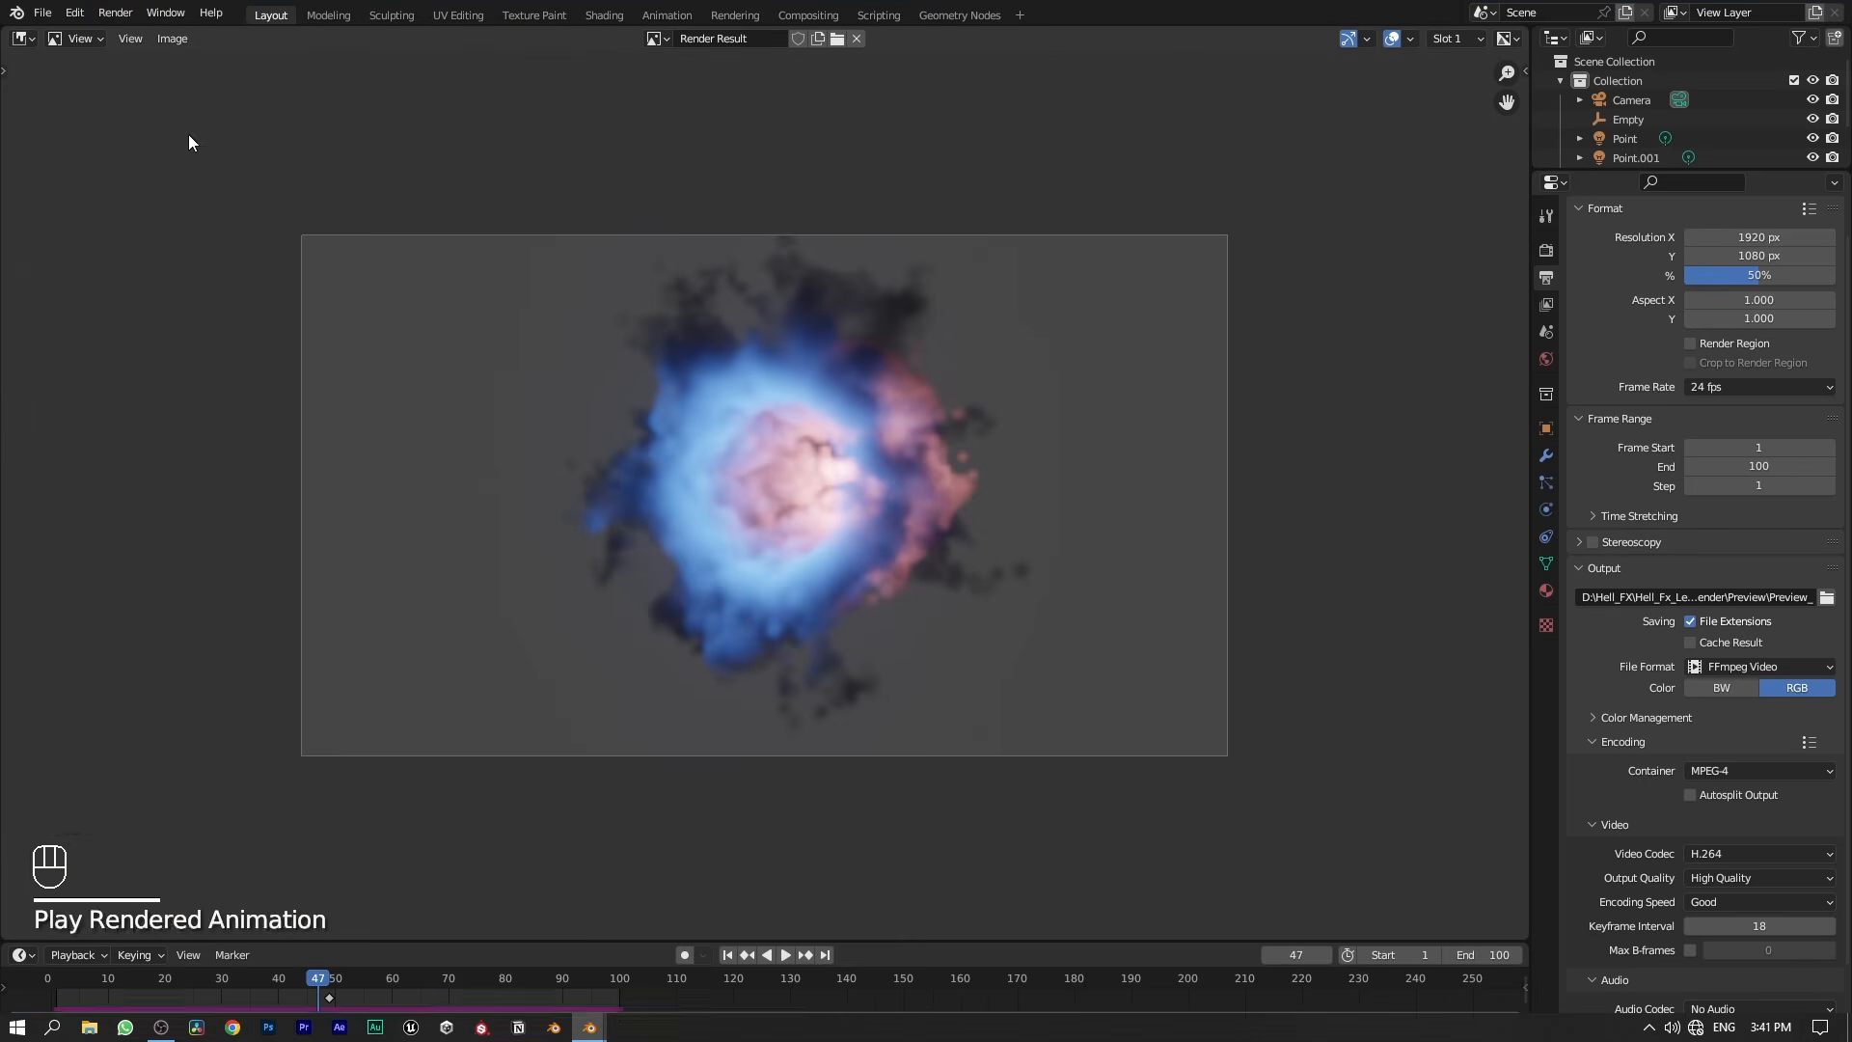
Open the second Multiply value that drives the point density in Portal_Circle's Points Distribution frame.
left_click_drag(430, 473, 796, 310)
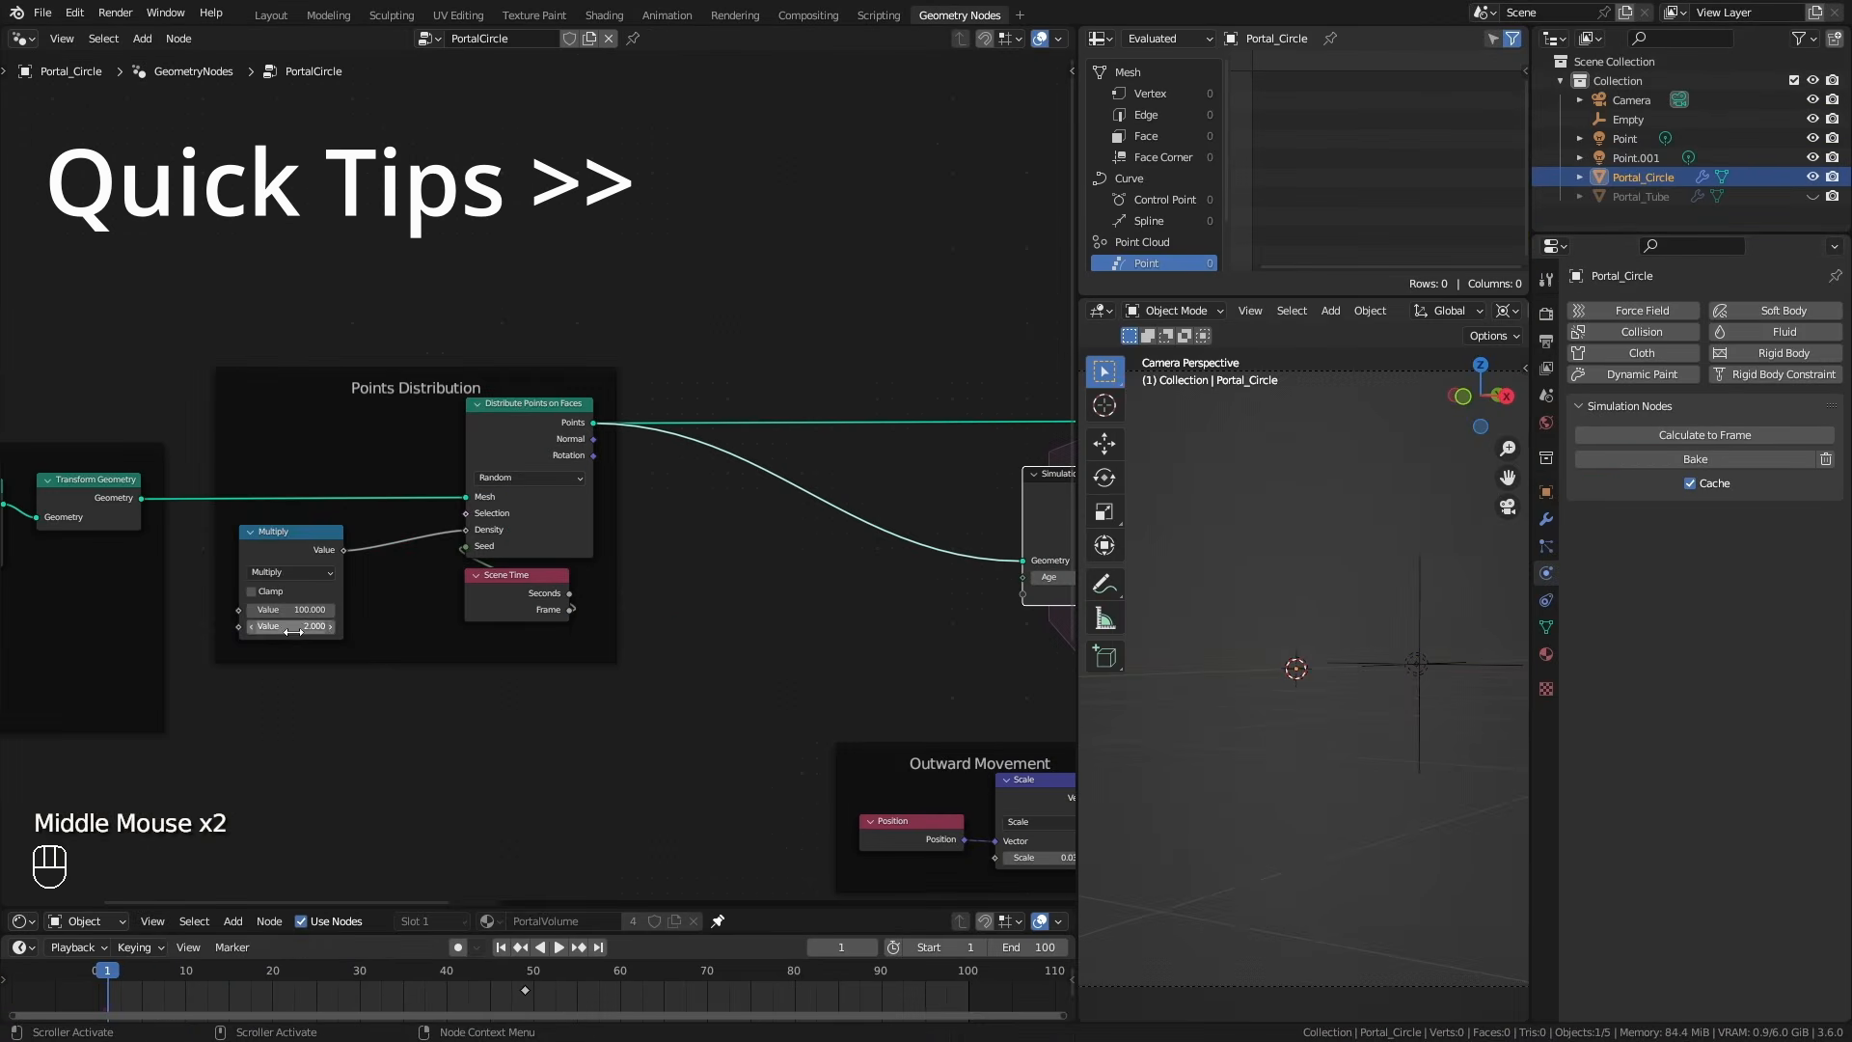
left_click(295, 629)
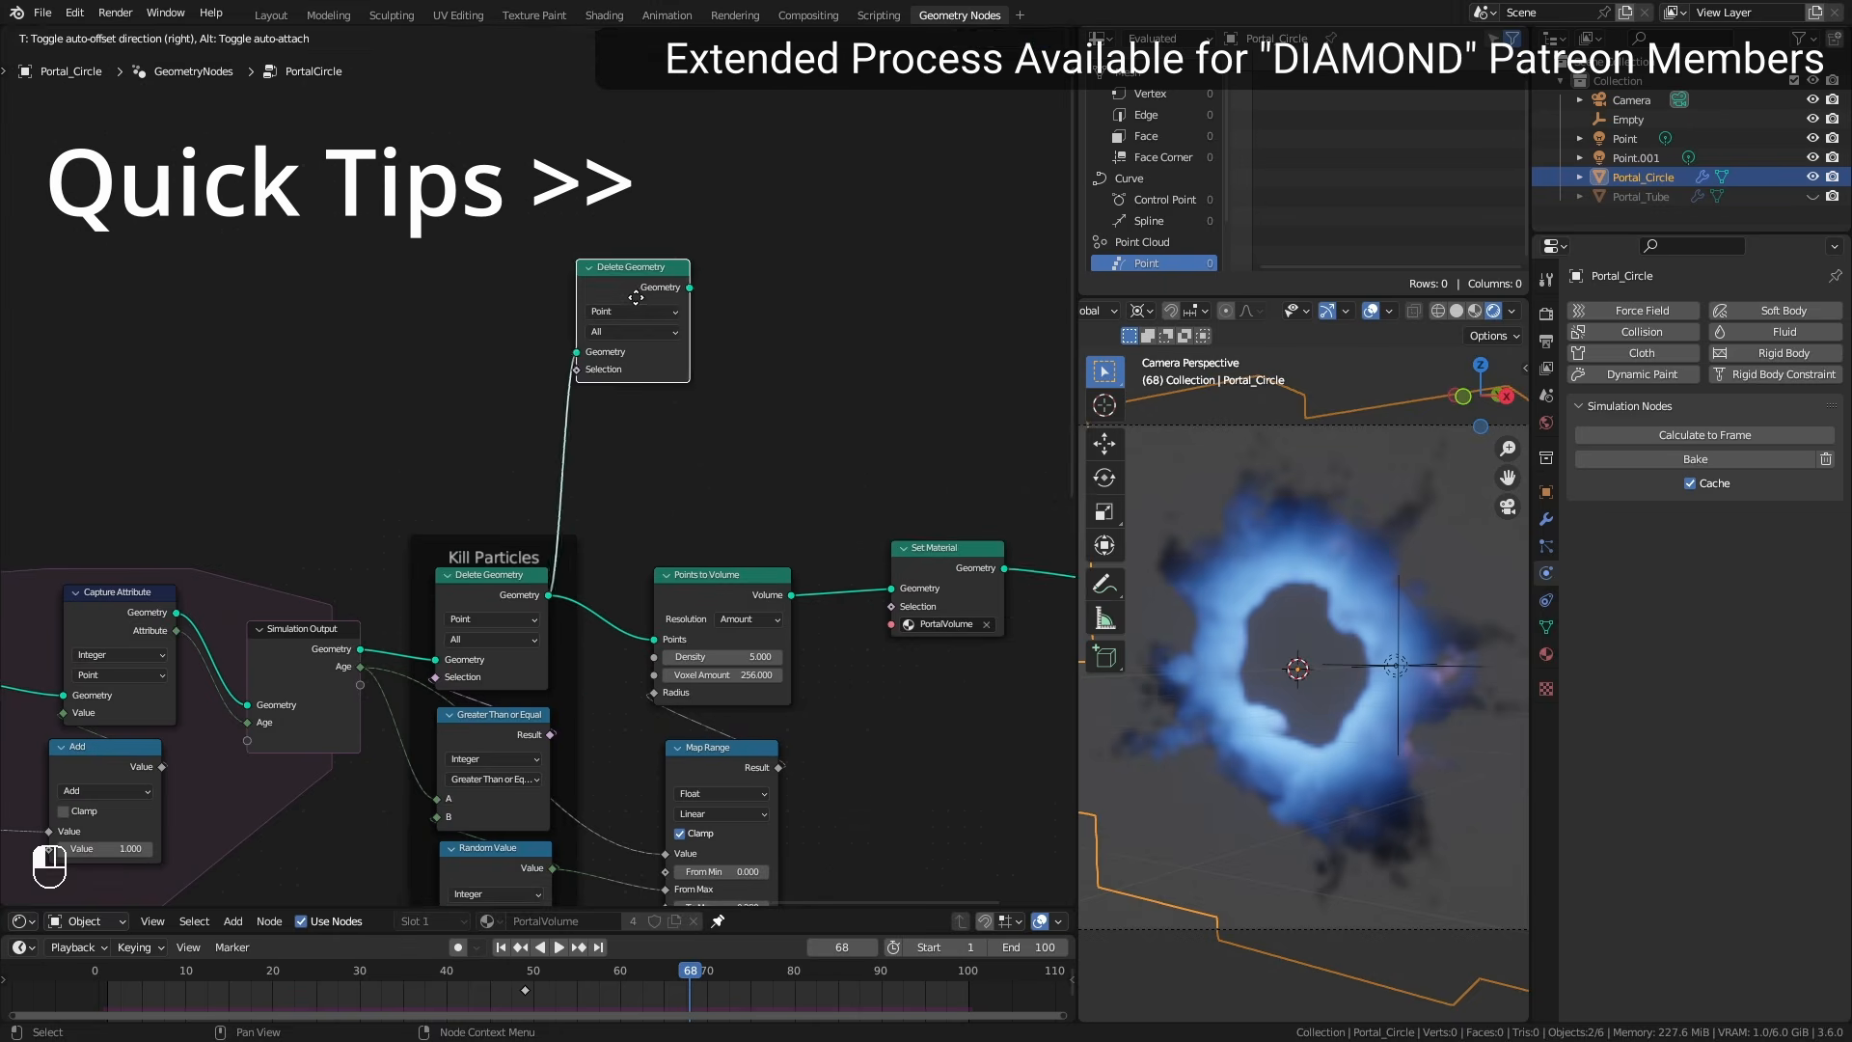
Thin out the particles with a second Delete Geometry driven by a 0.950 Boolean Random Value and instance ico spheres on them.
left_click_drag(454, 243, 454, 309)
middle_click_drag(964, 475, 620, 446)
key("shift+a")
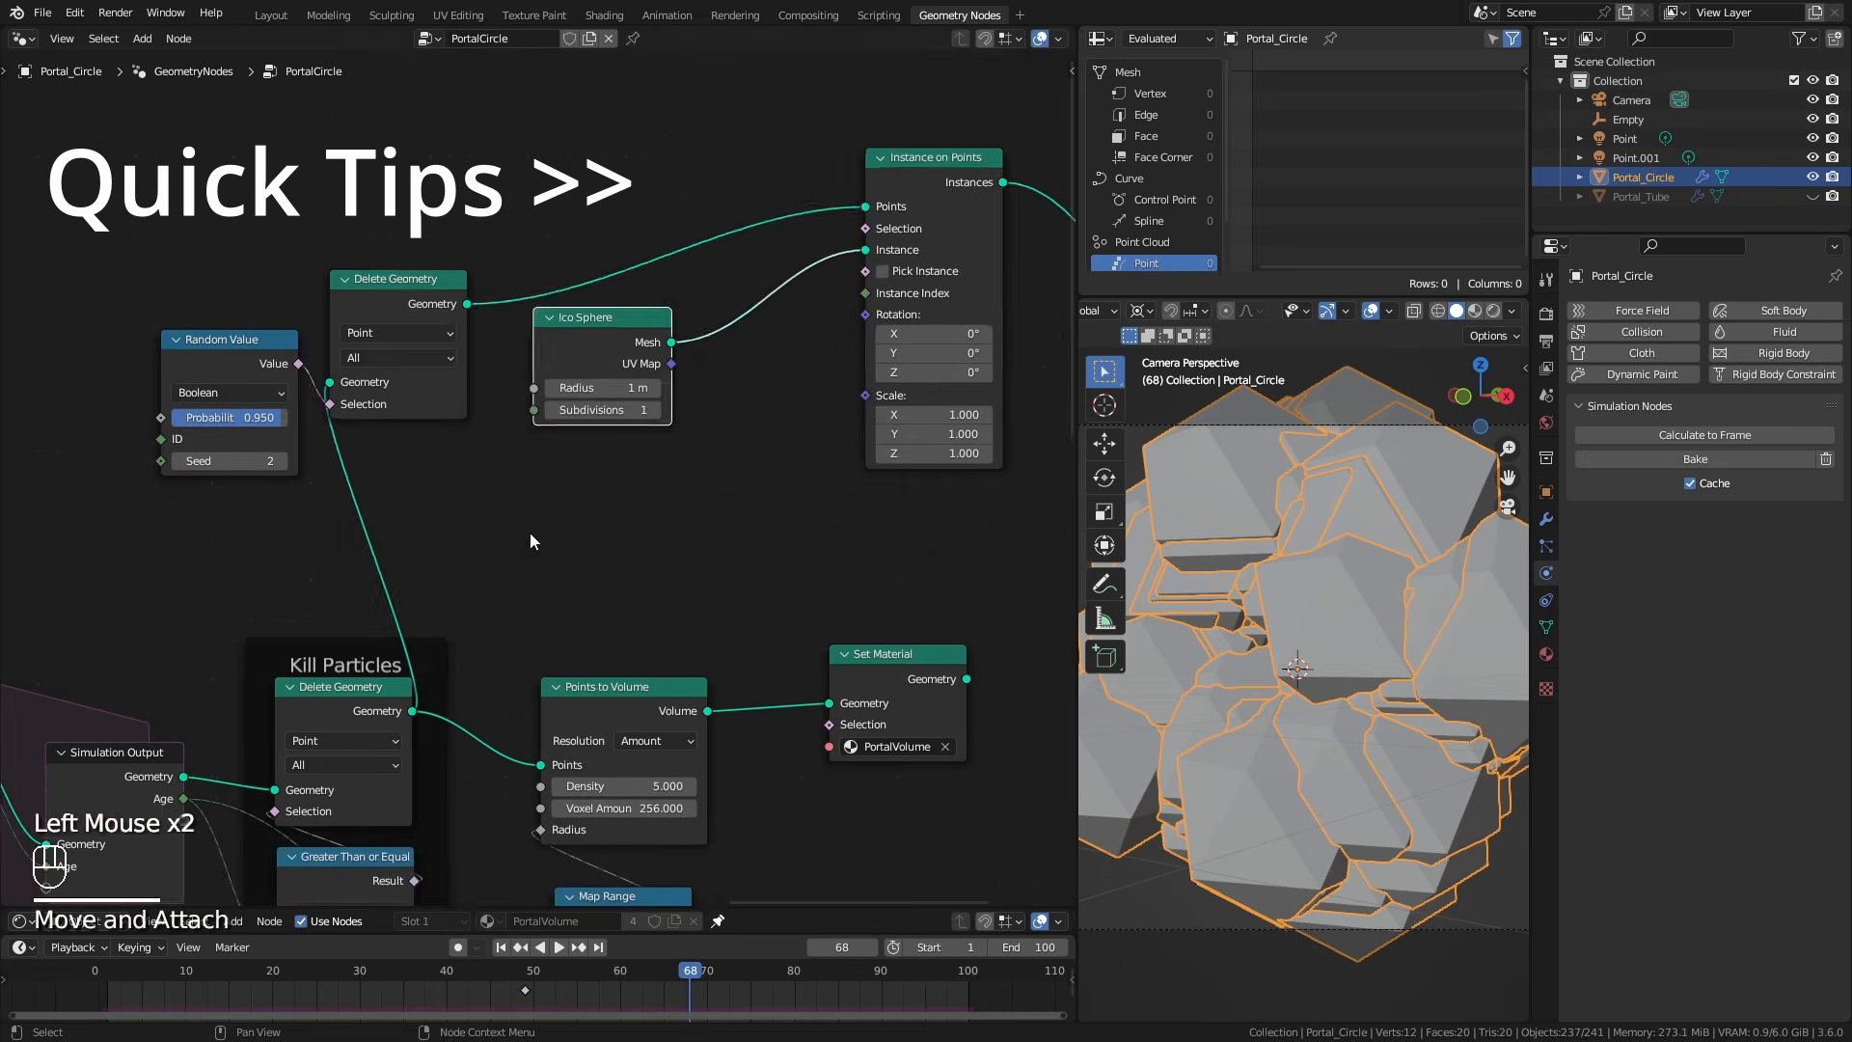
Drive the ico sphere instances' scale through a Multiply node and combine them with the portal volume in rendered shading.
middle_click_drag(529, 540, 541, 367)
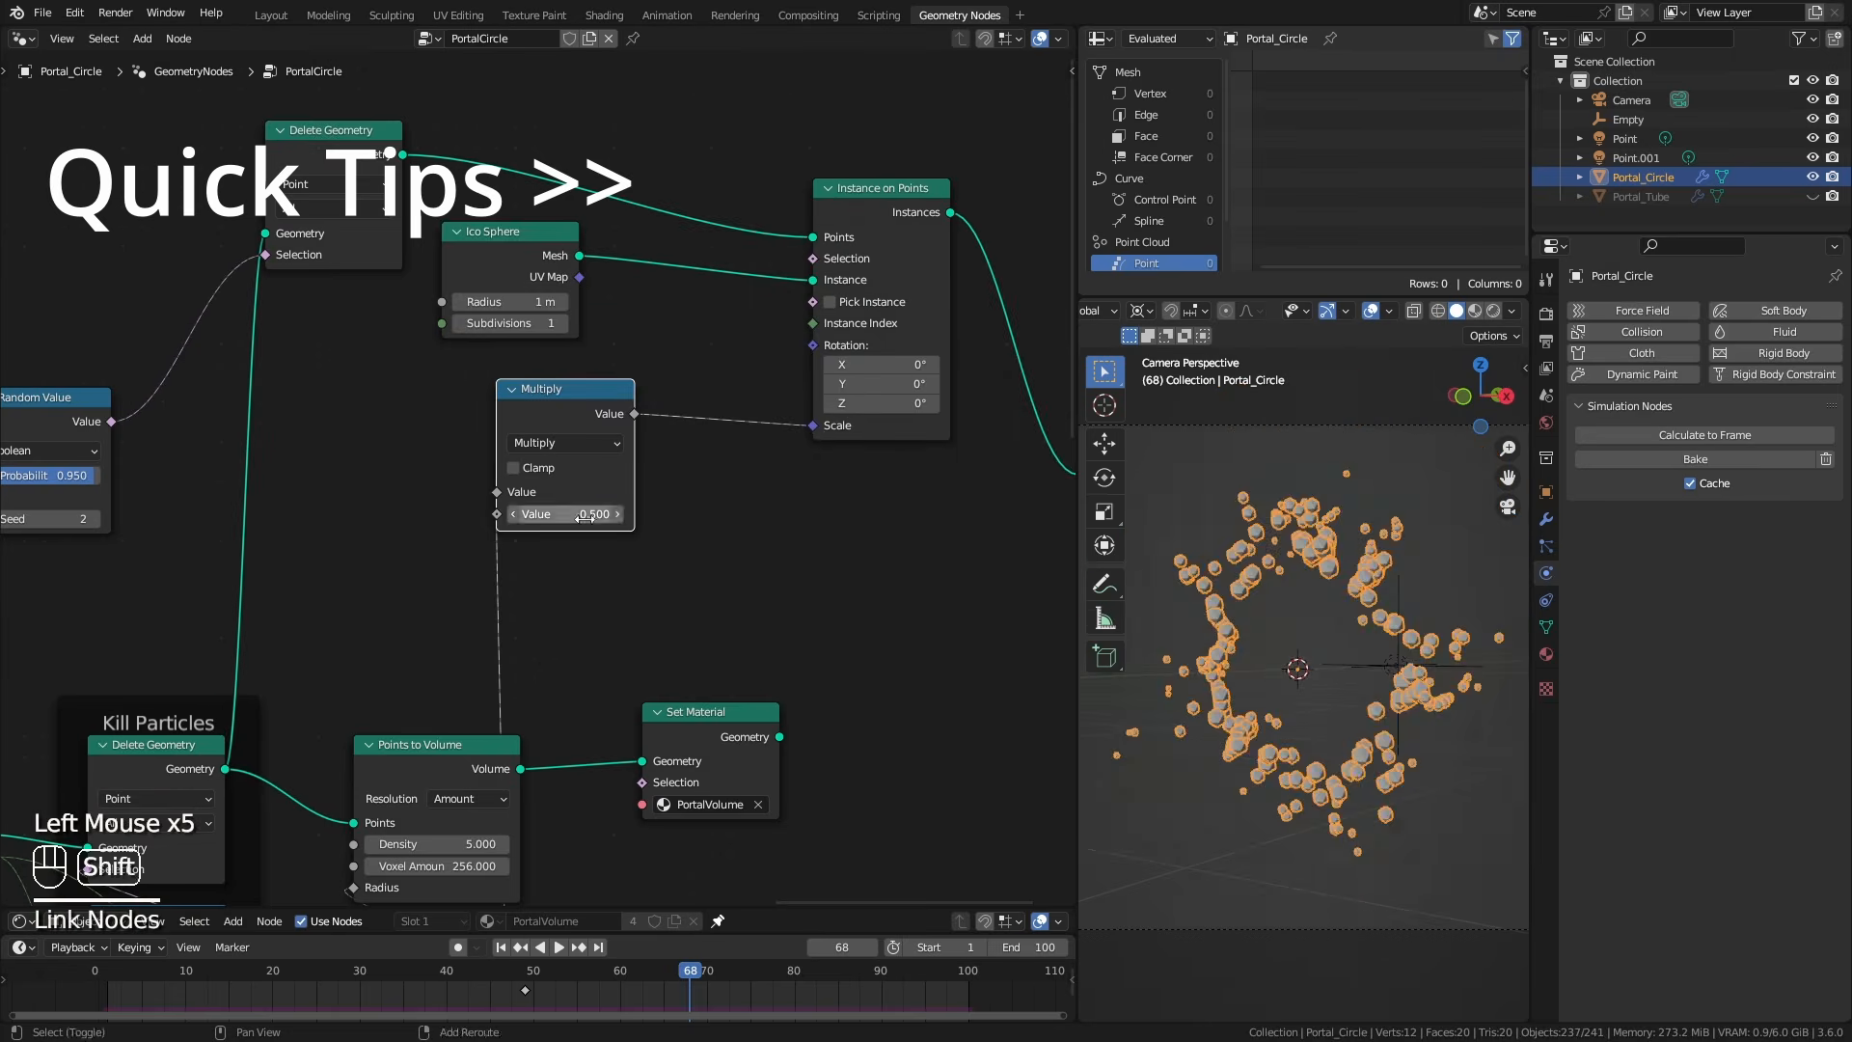
key("alt+a")
middle_click_drag(921, 646, 584, 560)
key("shift+a")
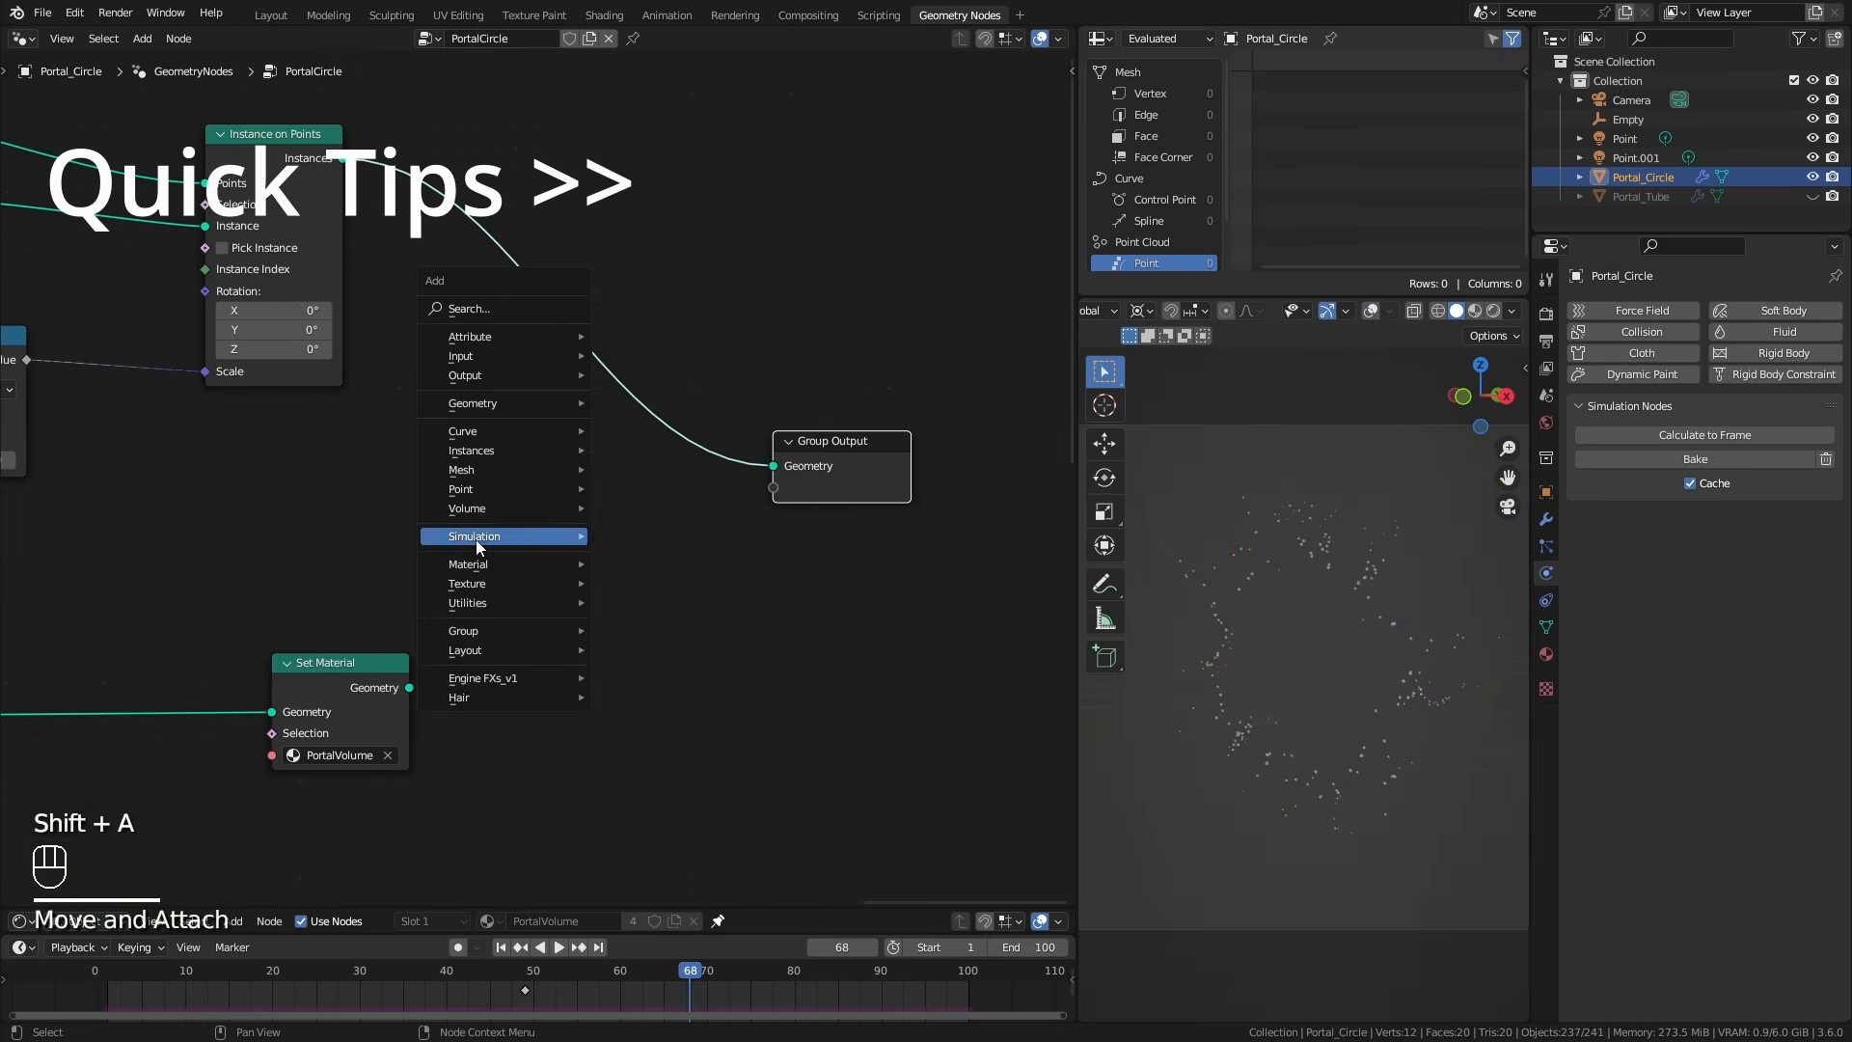
left_click(1493, 311)
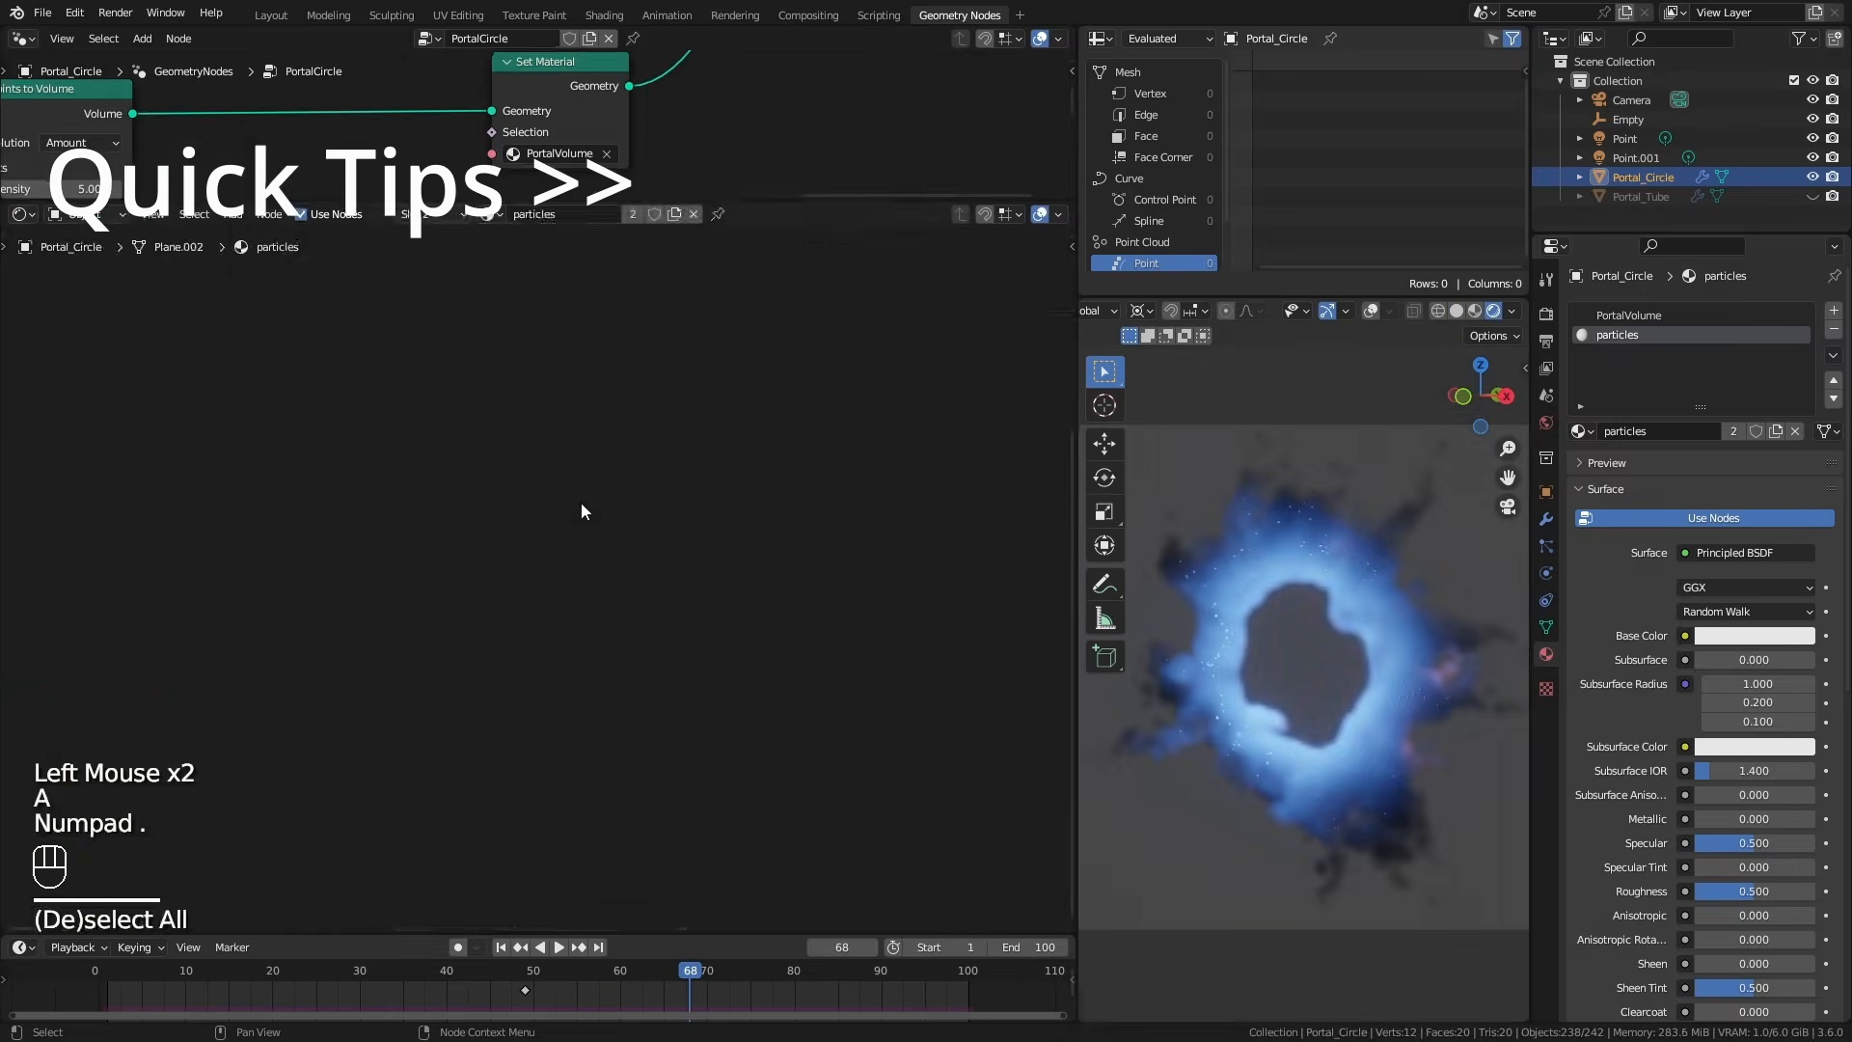
Build the particles material from an Emission shader colored by Object Info's Random output through a Constant purple and cyan Color Ramp.
middle_click_drag(581, 501, 528, 515, "ctrl")
key("shift+a")
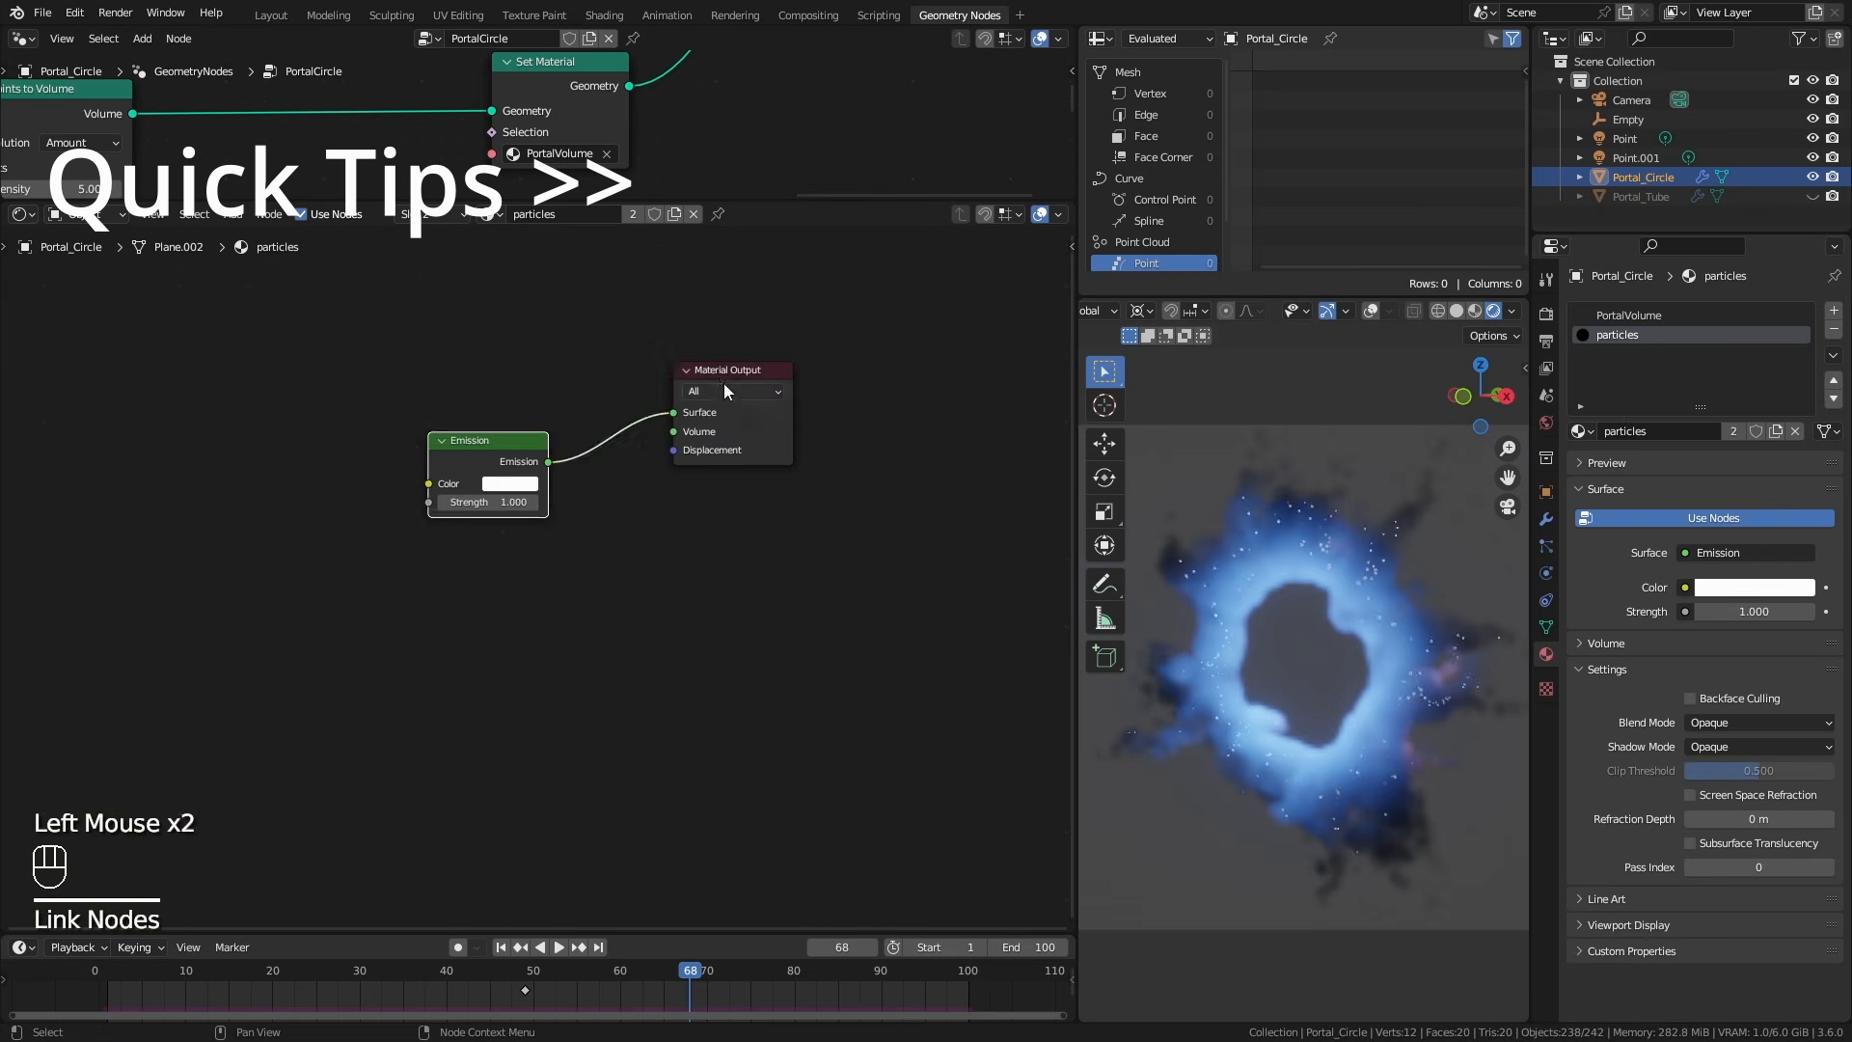
middle_click_drag(724, 382, 853, 464)
key("shift+a")
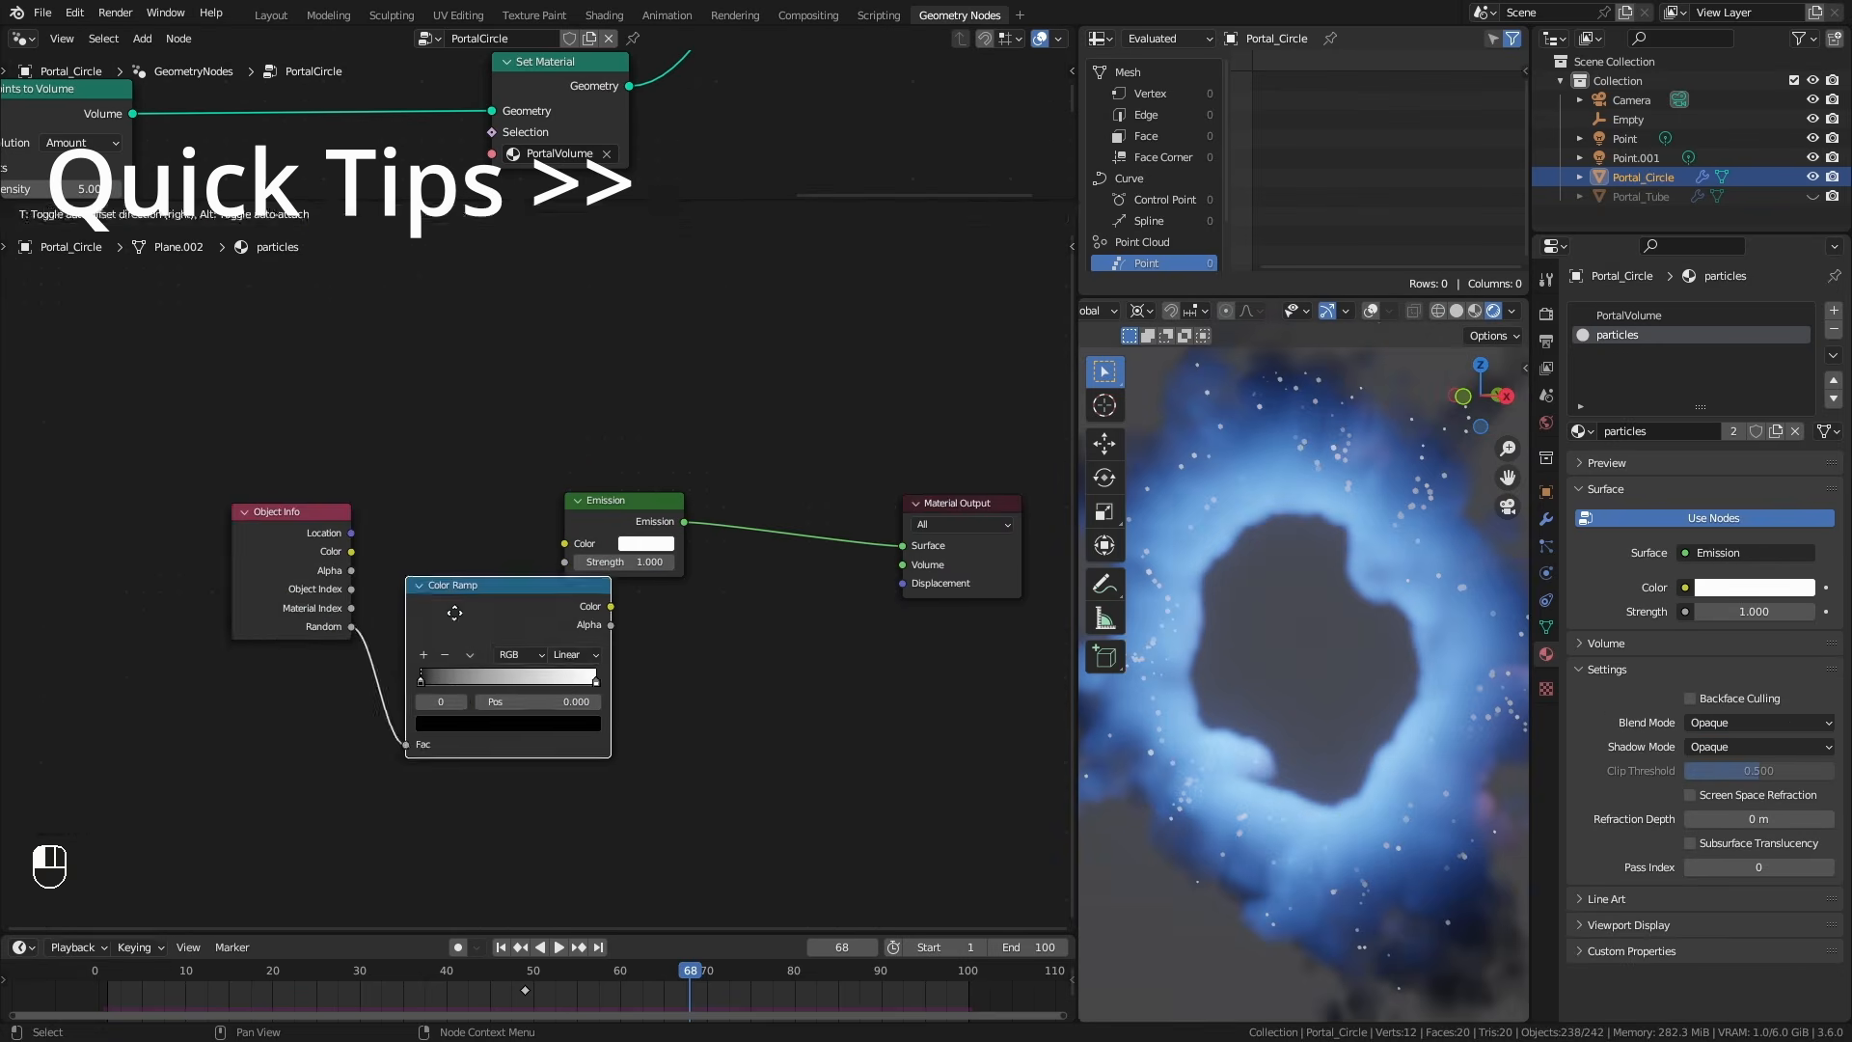
left_click(514, 768)
left_click(367, 563)
left_click_drag(403, 513, 564, 543)
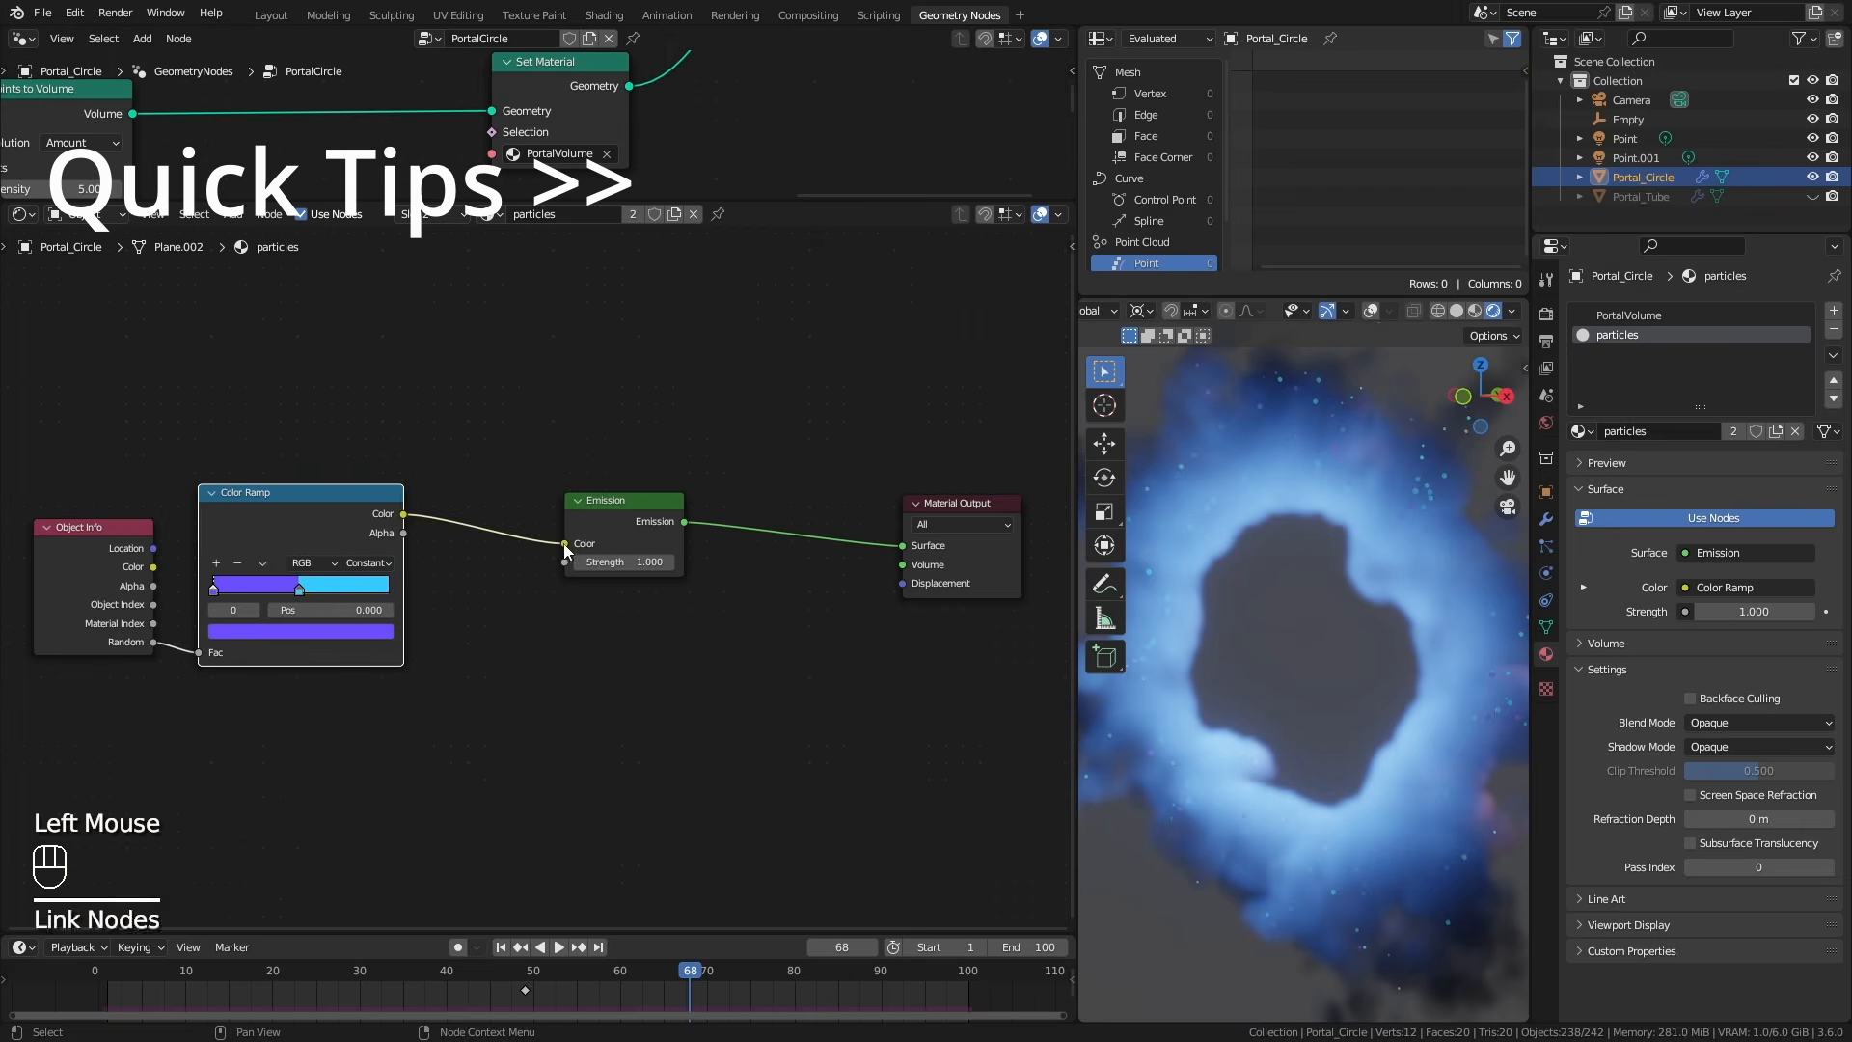
double_click(301, 631)
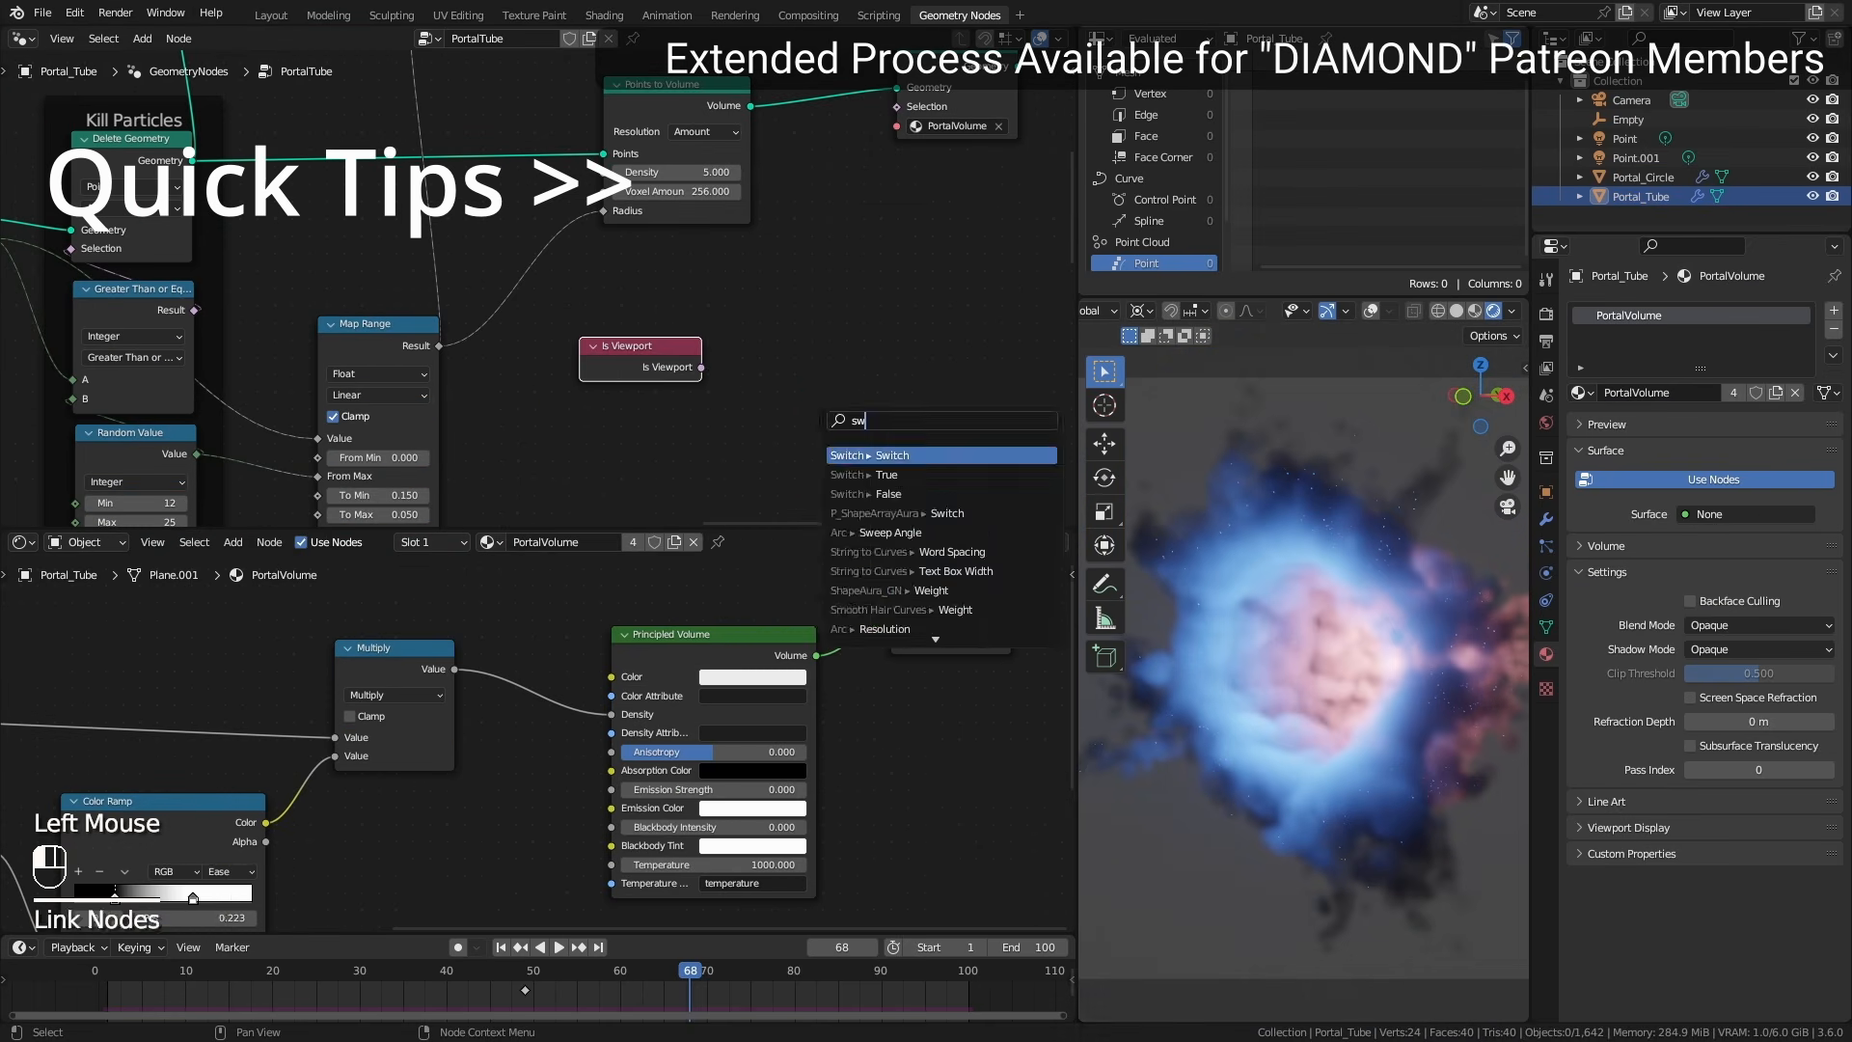
Add a Float Switch node to the Portal_Tube tree and control it with the Is Viewport node.
key("Return")
left_click(813, 374)
left_click(721, 430)
middle_click_drag(437, 359, 390, 287)
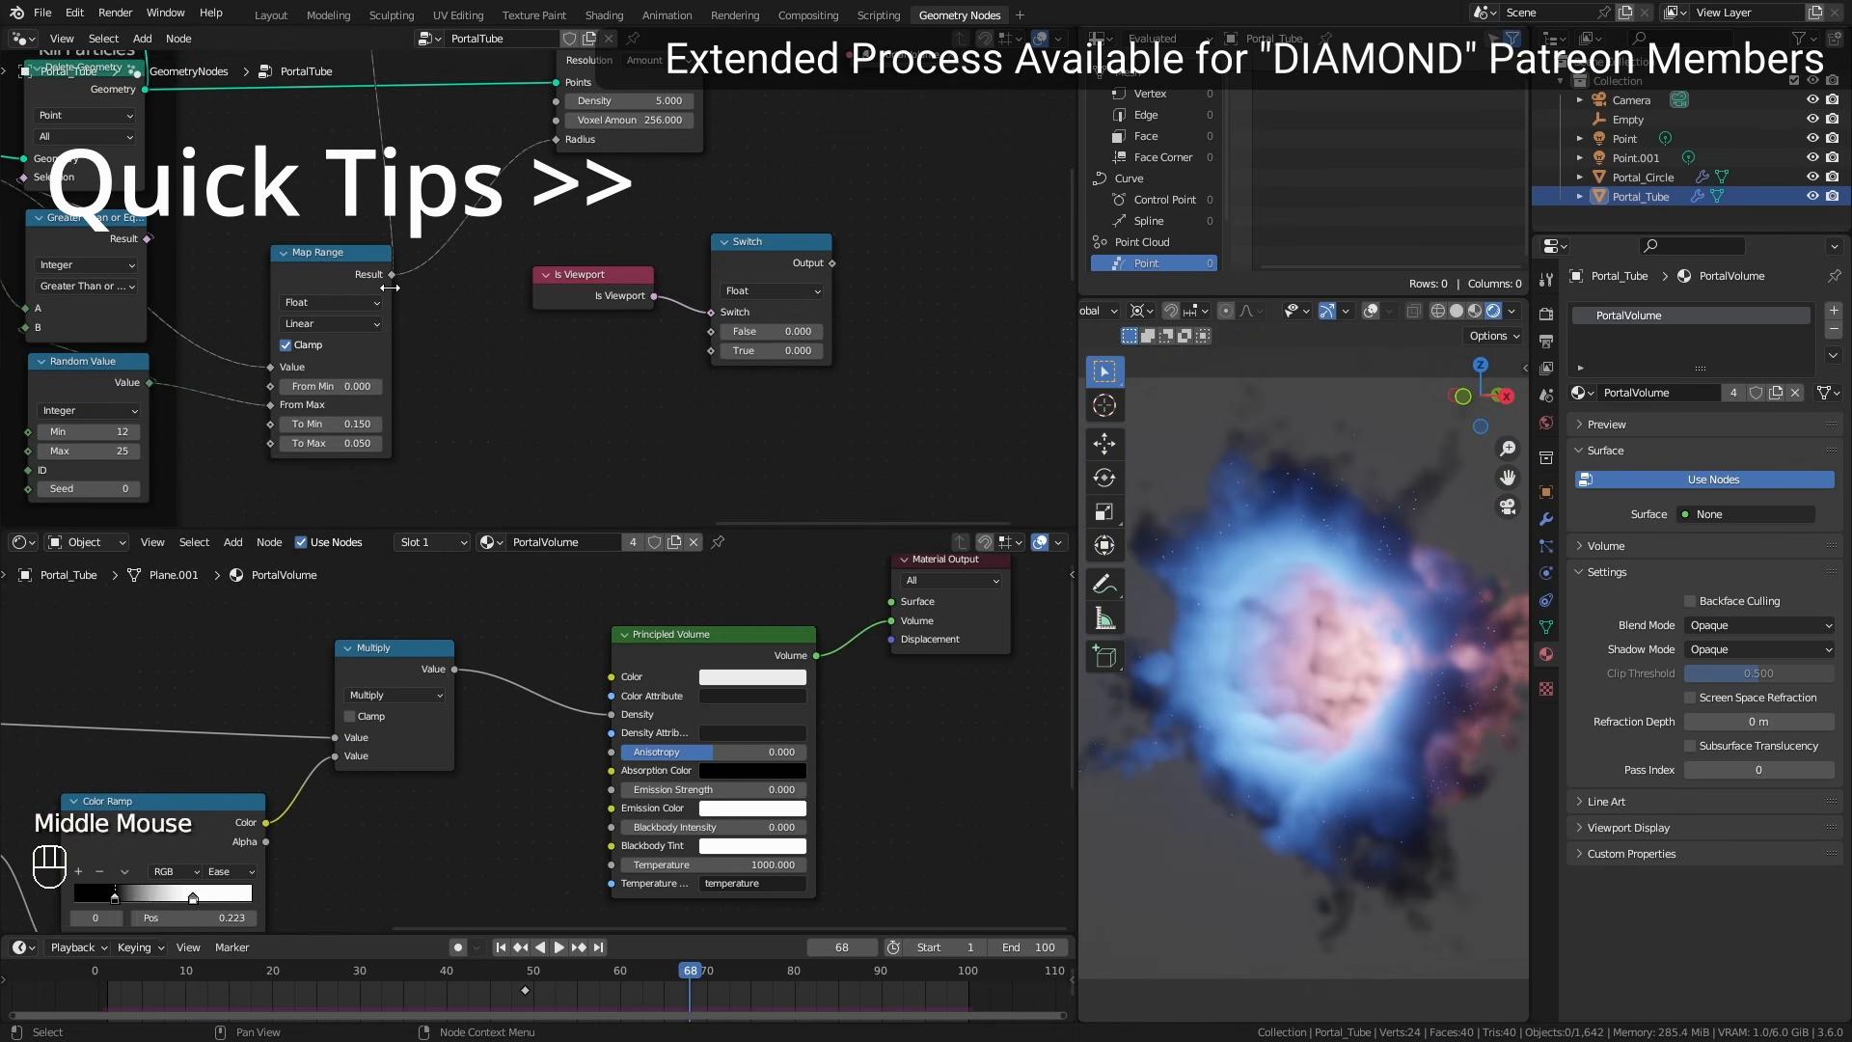
Hide Portal_Circle, feed the Switch into the Points to Volume radius and scale the True input with a 0.180 Multiply node.
left_click(1813, 178)
left_click_drag(832, 263, 545, 138)
left_click(535, 310)
left_click(542, 350)
left_click(540, 437)
left_click_drag(557, 412, 533, 412, "shift")
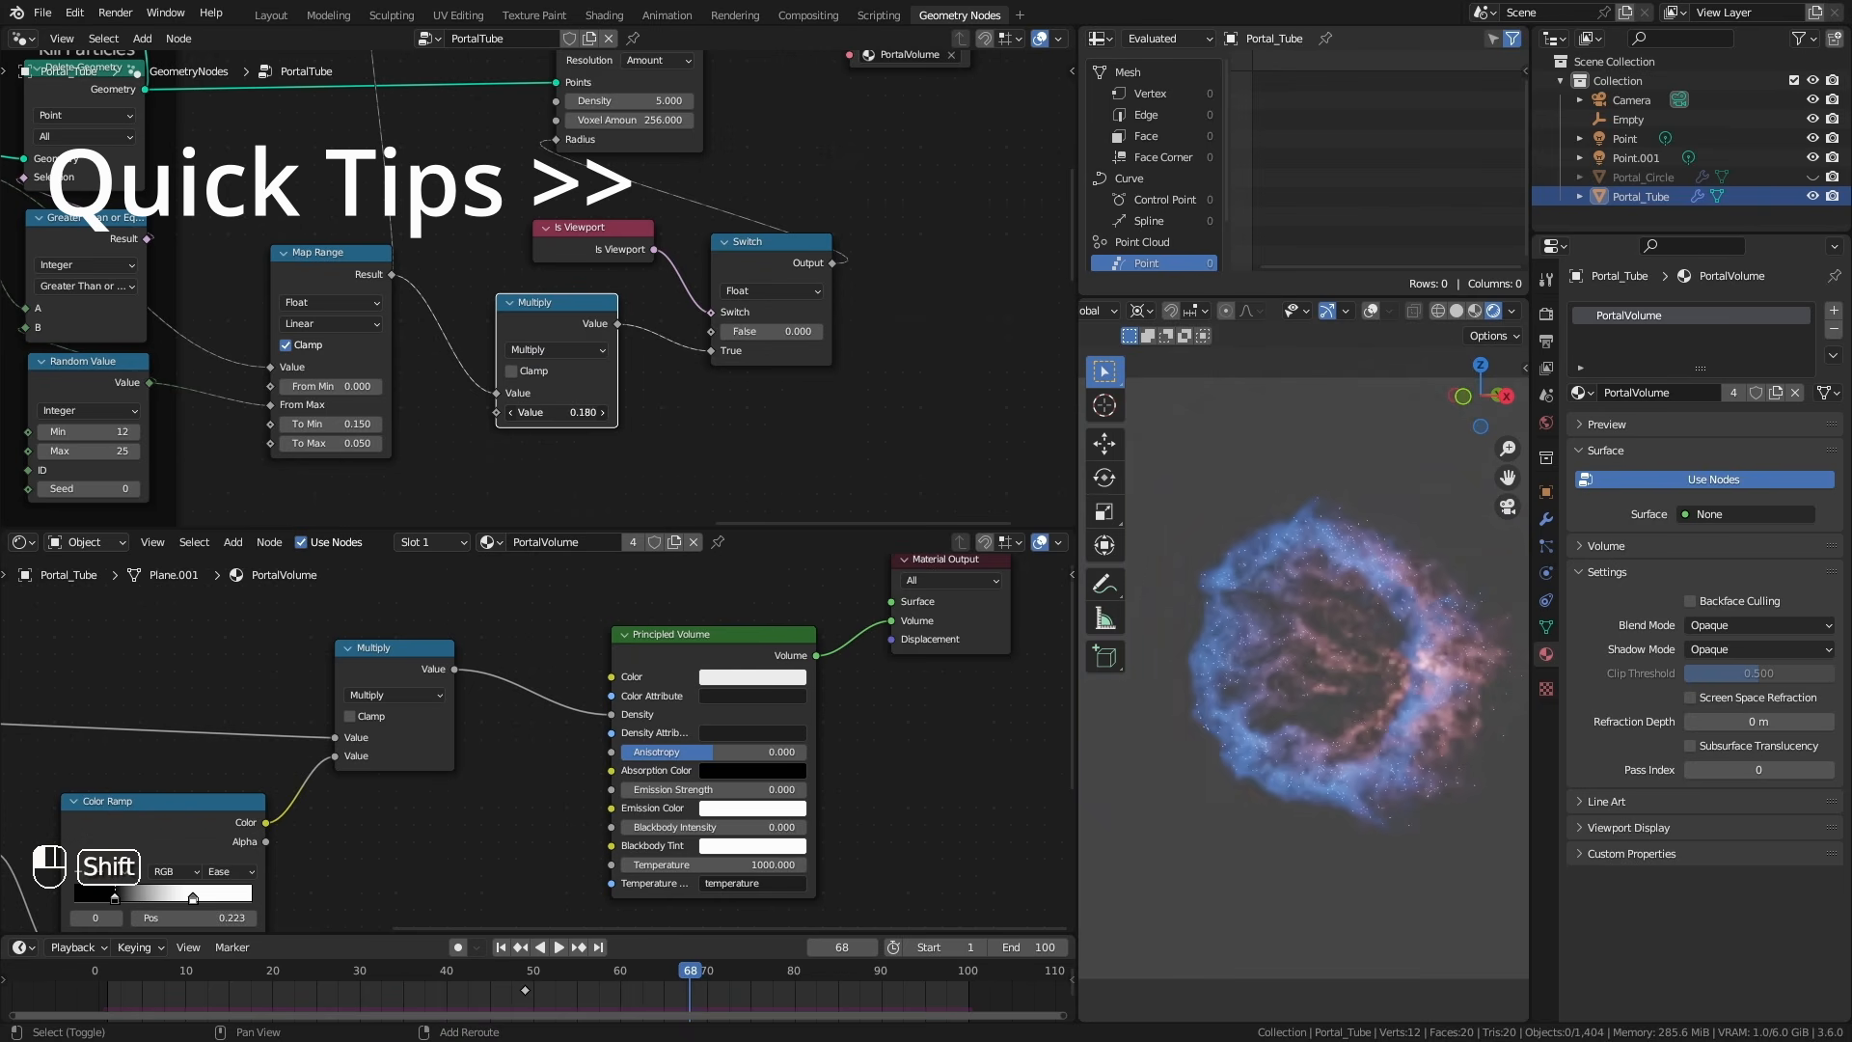
Reroute the multiplied radius to the Switch's False input, connect Map Range's result to True, and tidy the nodes.
left_click_drag(711, 351, 710, 332)
left_click_drag(391, 275, 711, 351)
left_click_drag(540, 347, 592, 343)
left_click_drag(598, 228, 589, 273)
middle_click_drag(603, 238, 614, 244)
left_click_drag(329, 258, 306, 271)
Rearrange the Switch, Is Viewport, Multiply and volume output nodes to make room in the tree.
middle_click_drag(1020, 108, 914, 327)
left_click_drag(800, 200, 937, 180)
left_click_drag(535, 240, 801, 212)
middle_click_drag(810, 386, 826, 165)
left_click_drag(665, 248, 531, 251)
left_click_drag(483, 280, 378, 269)
middle_click_drag(805, 253, 756, 372)
Duplicate the Is Viewport and Switch nodes and place the copies above the originals.
left_click(756, 373)
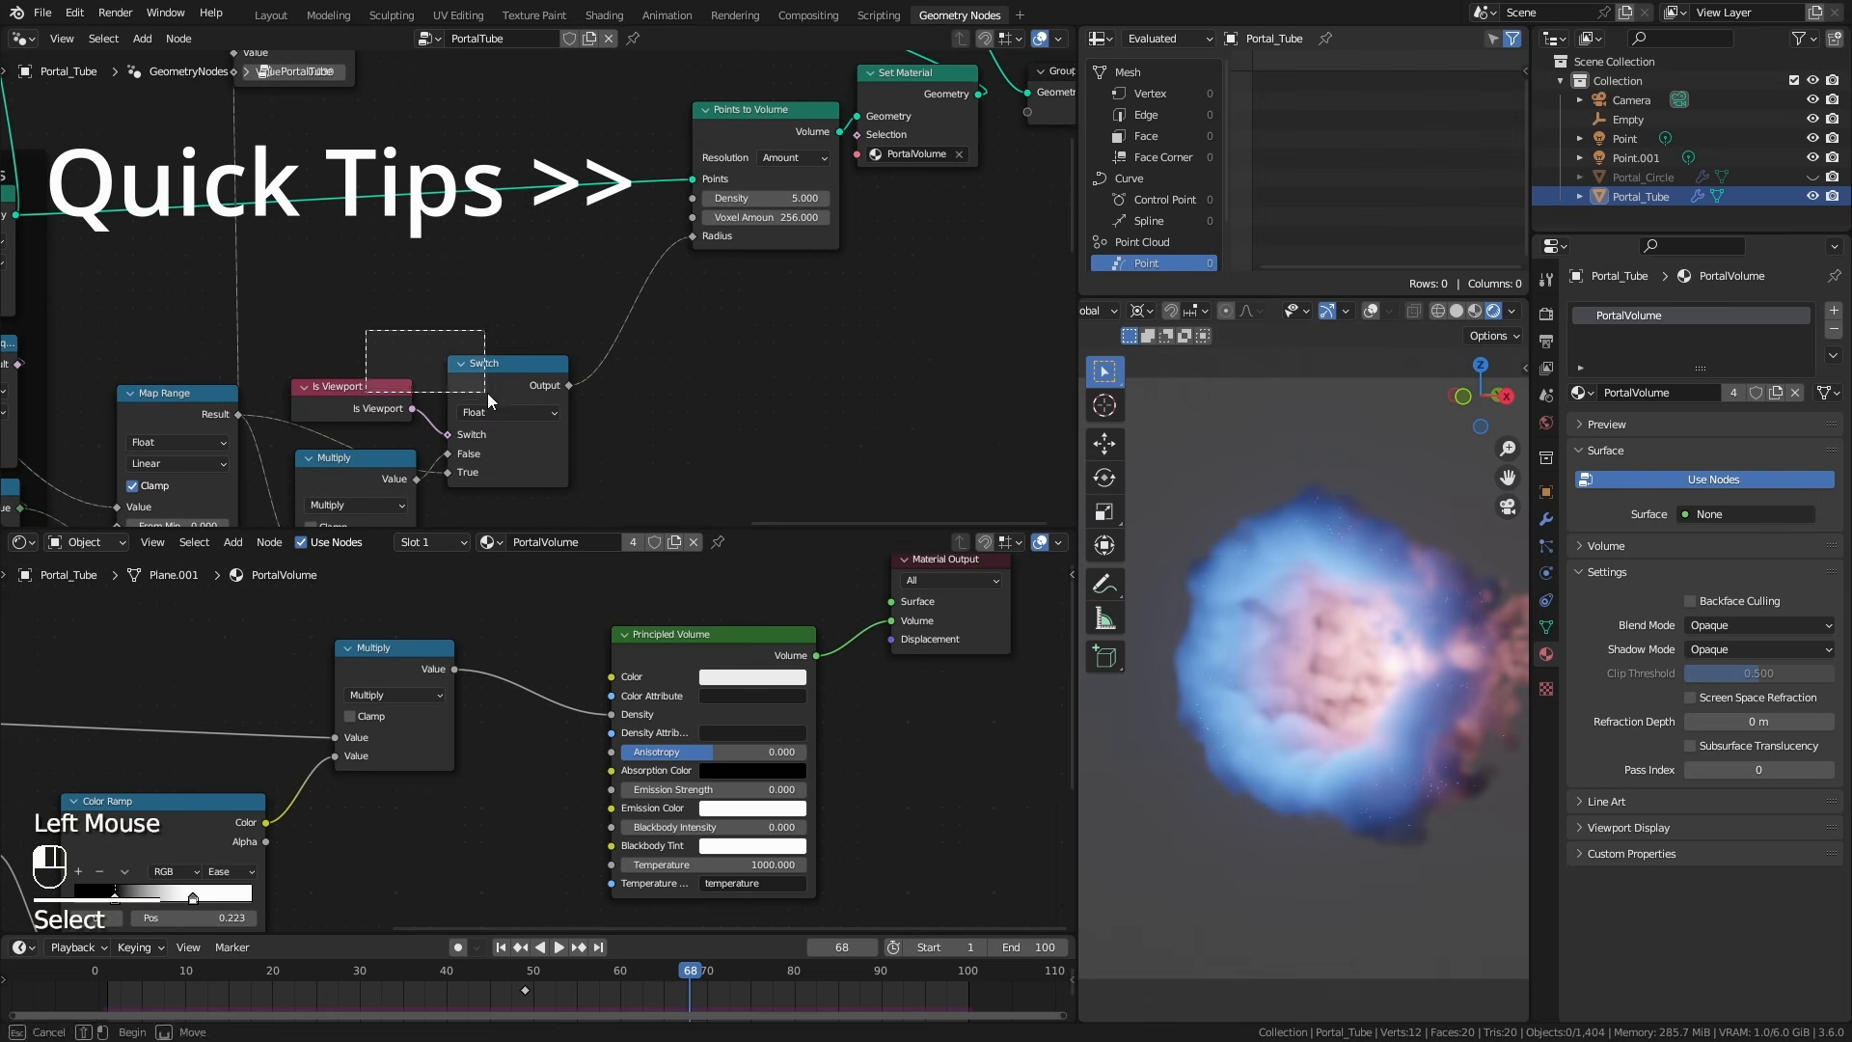
left_click_drag(488, 391, 488, 392)
key("shift+d")
left_click(498, 246)
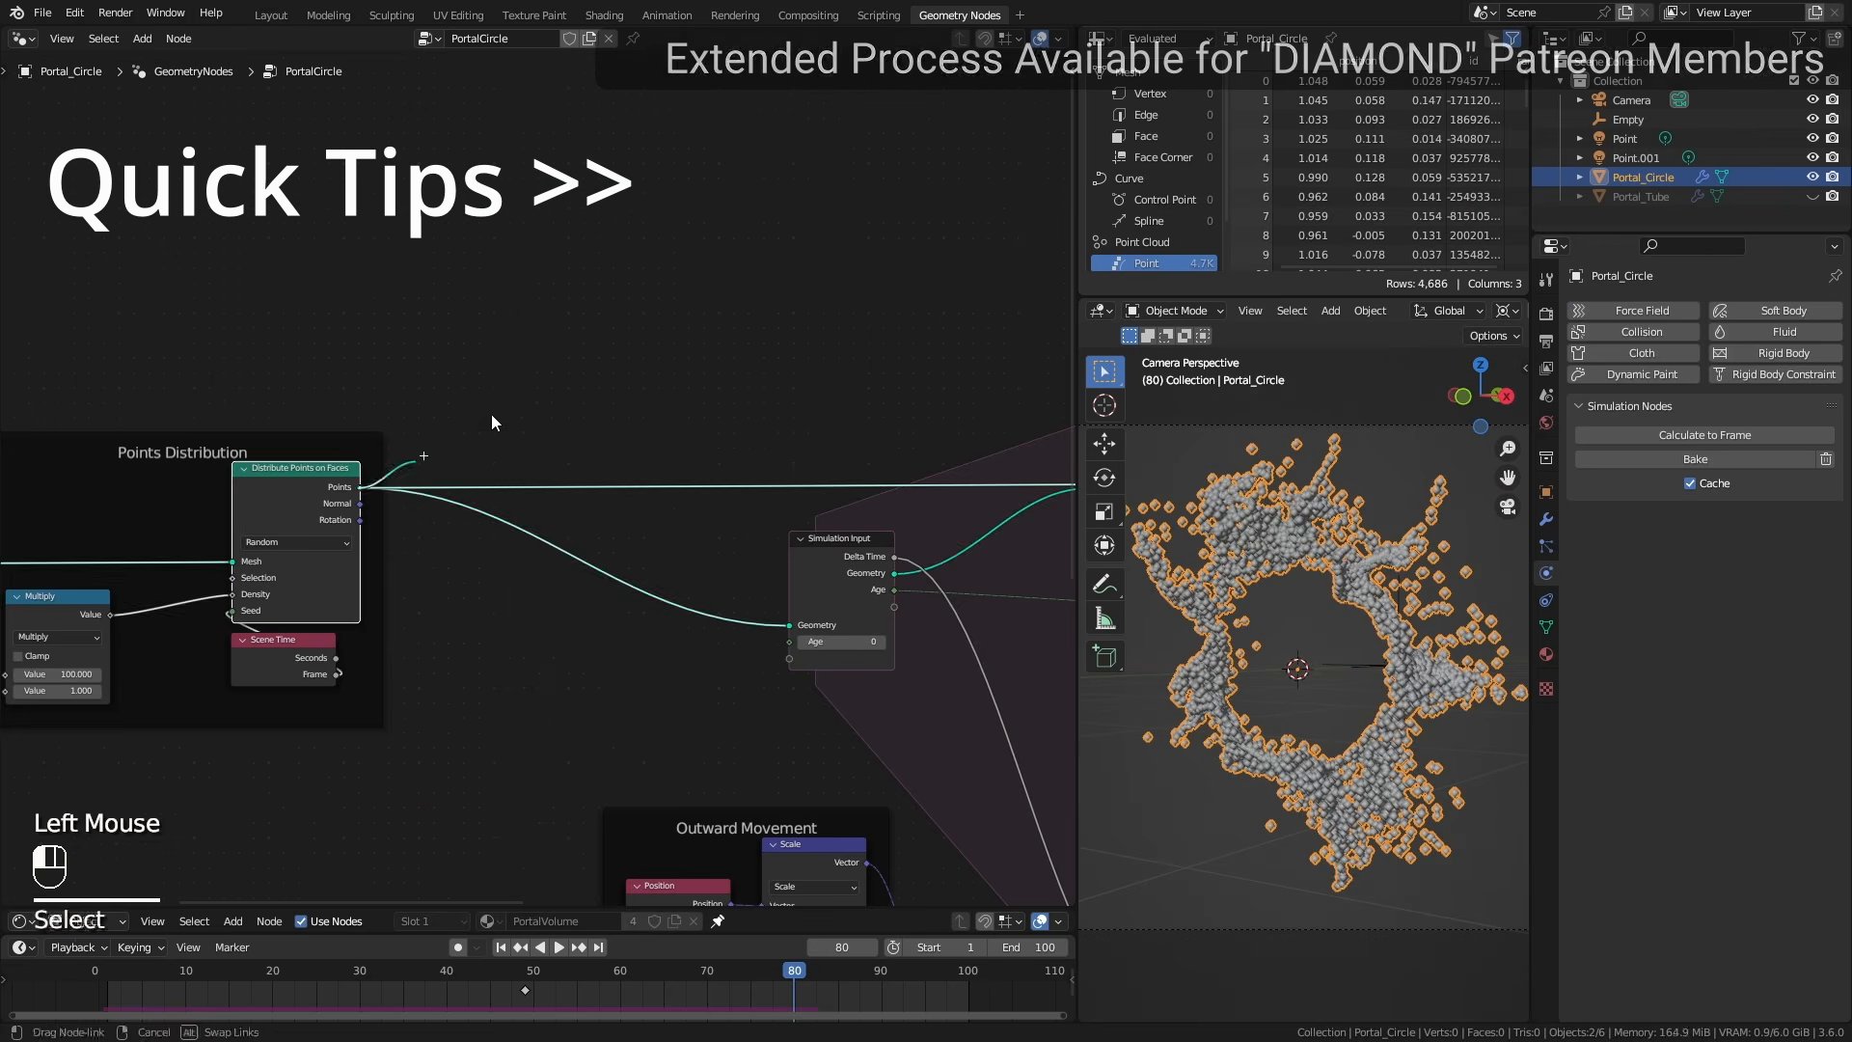
Insert a Geometry Switch between Portal_Circle's distributed points and Join Geometry, keyframe it to turn off around frame 80, and play the animation.
key("shift+a")
left_click(724, 327)
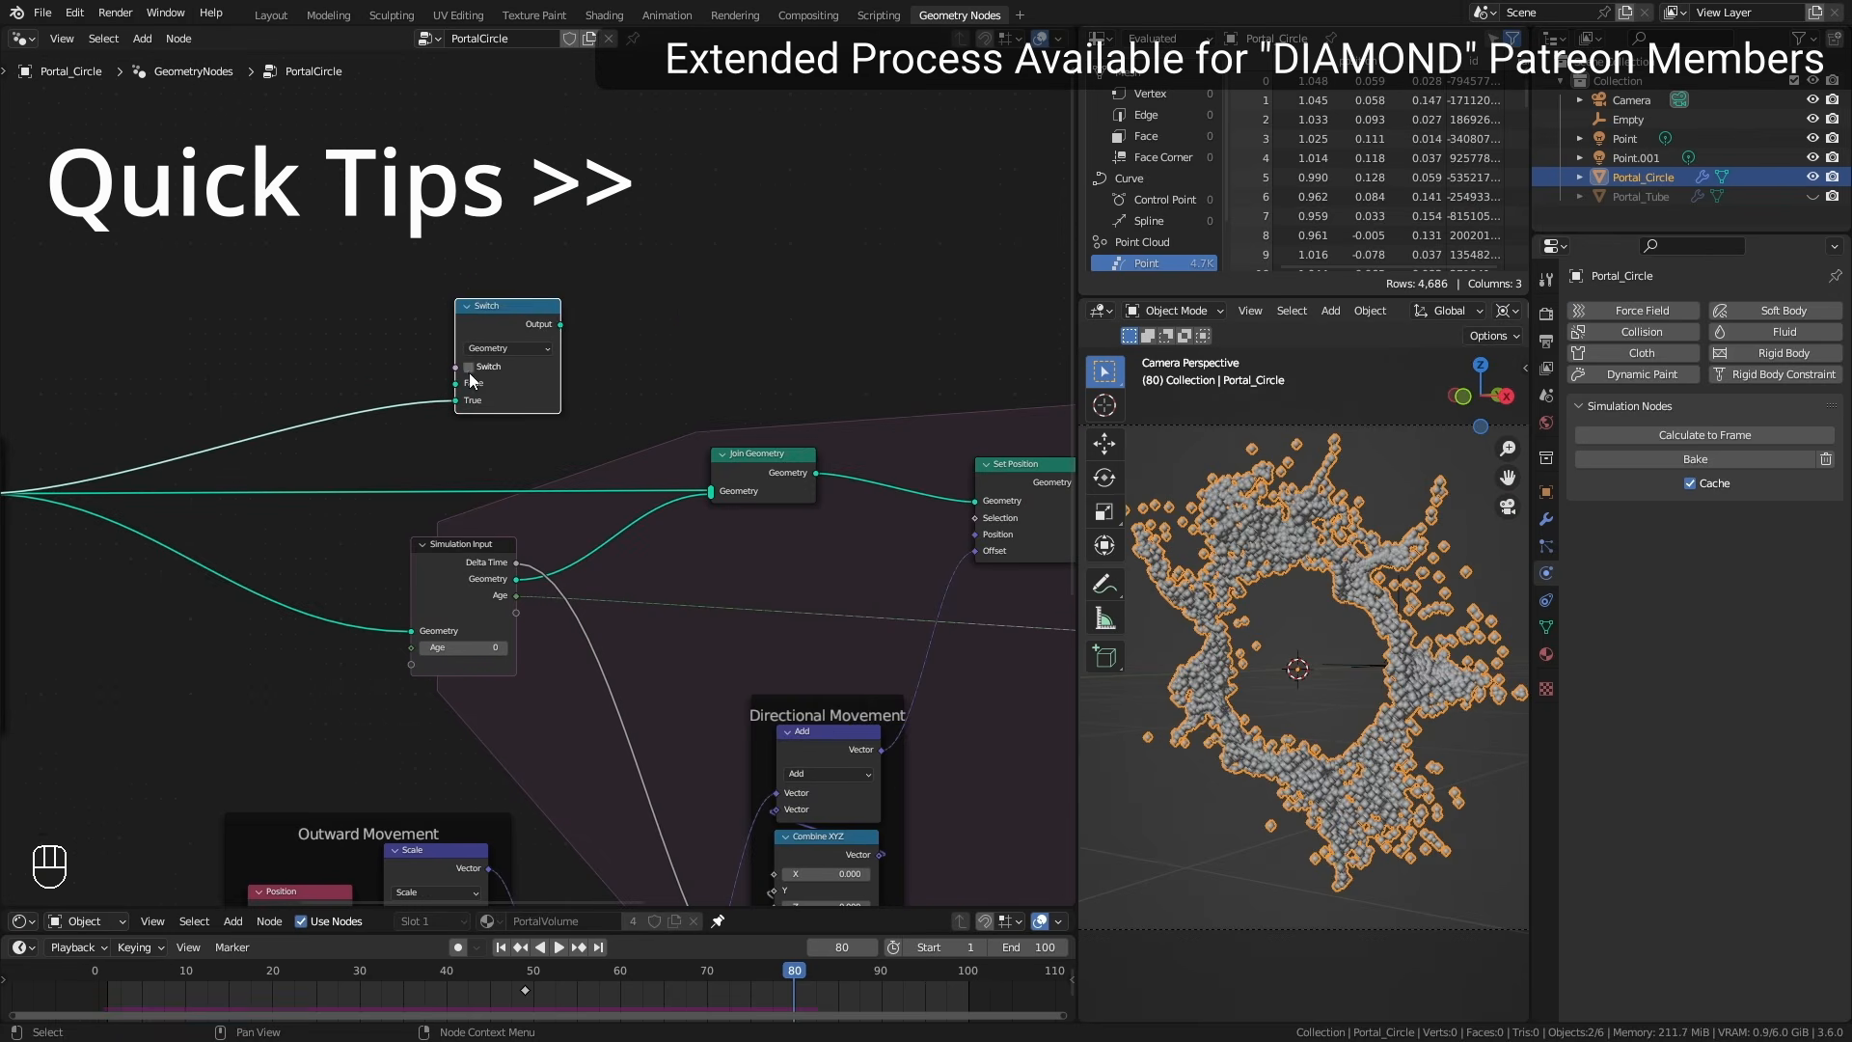
middle_click_drag(443, 631, 664, 627)
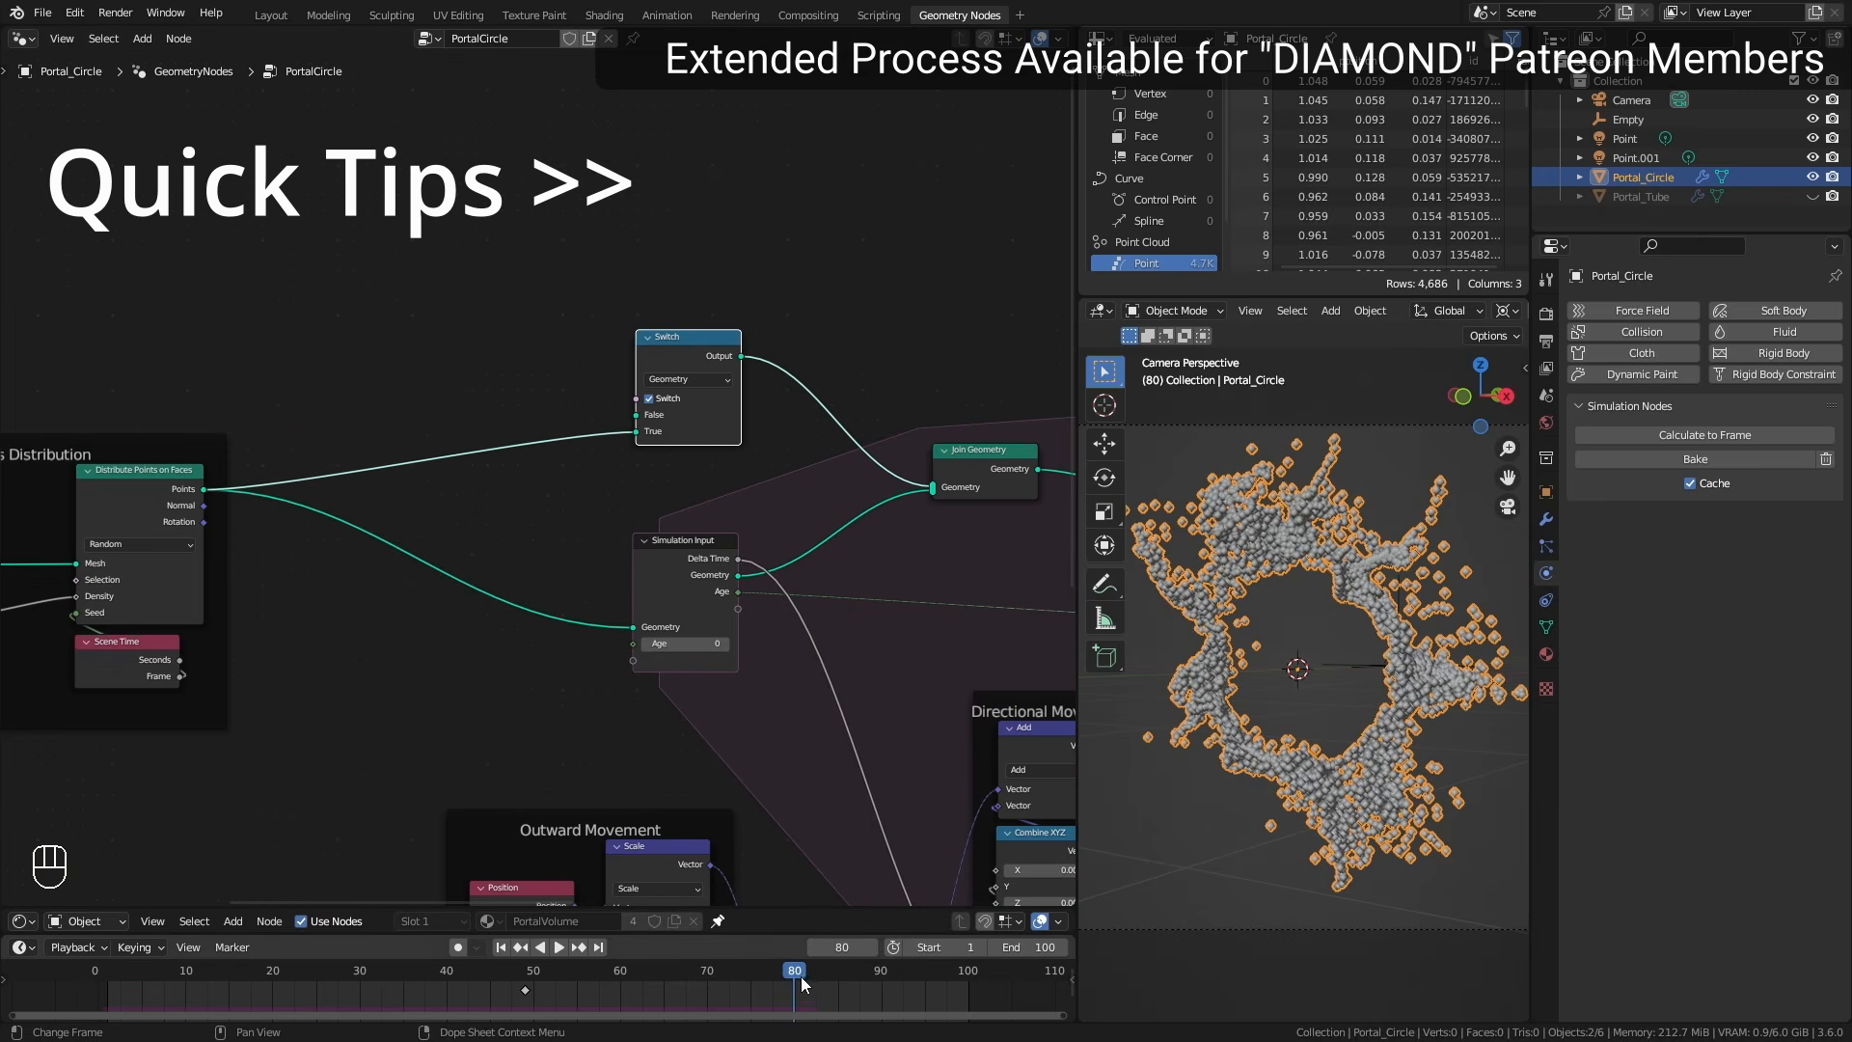
middle_click_drag(649, 403, 598, 406)
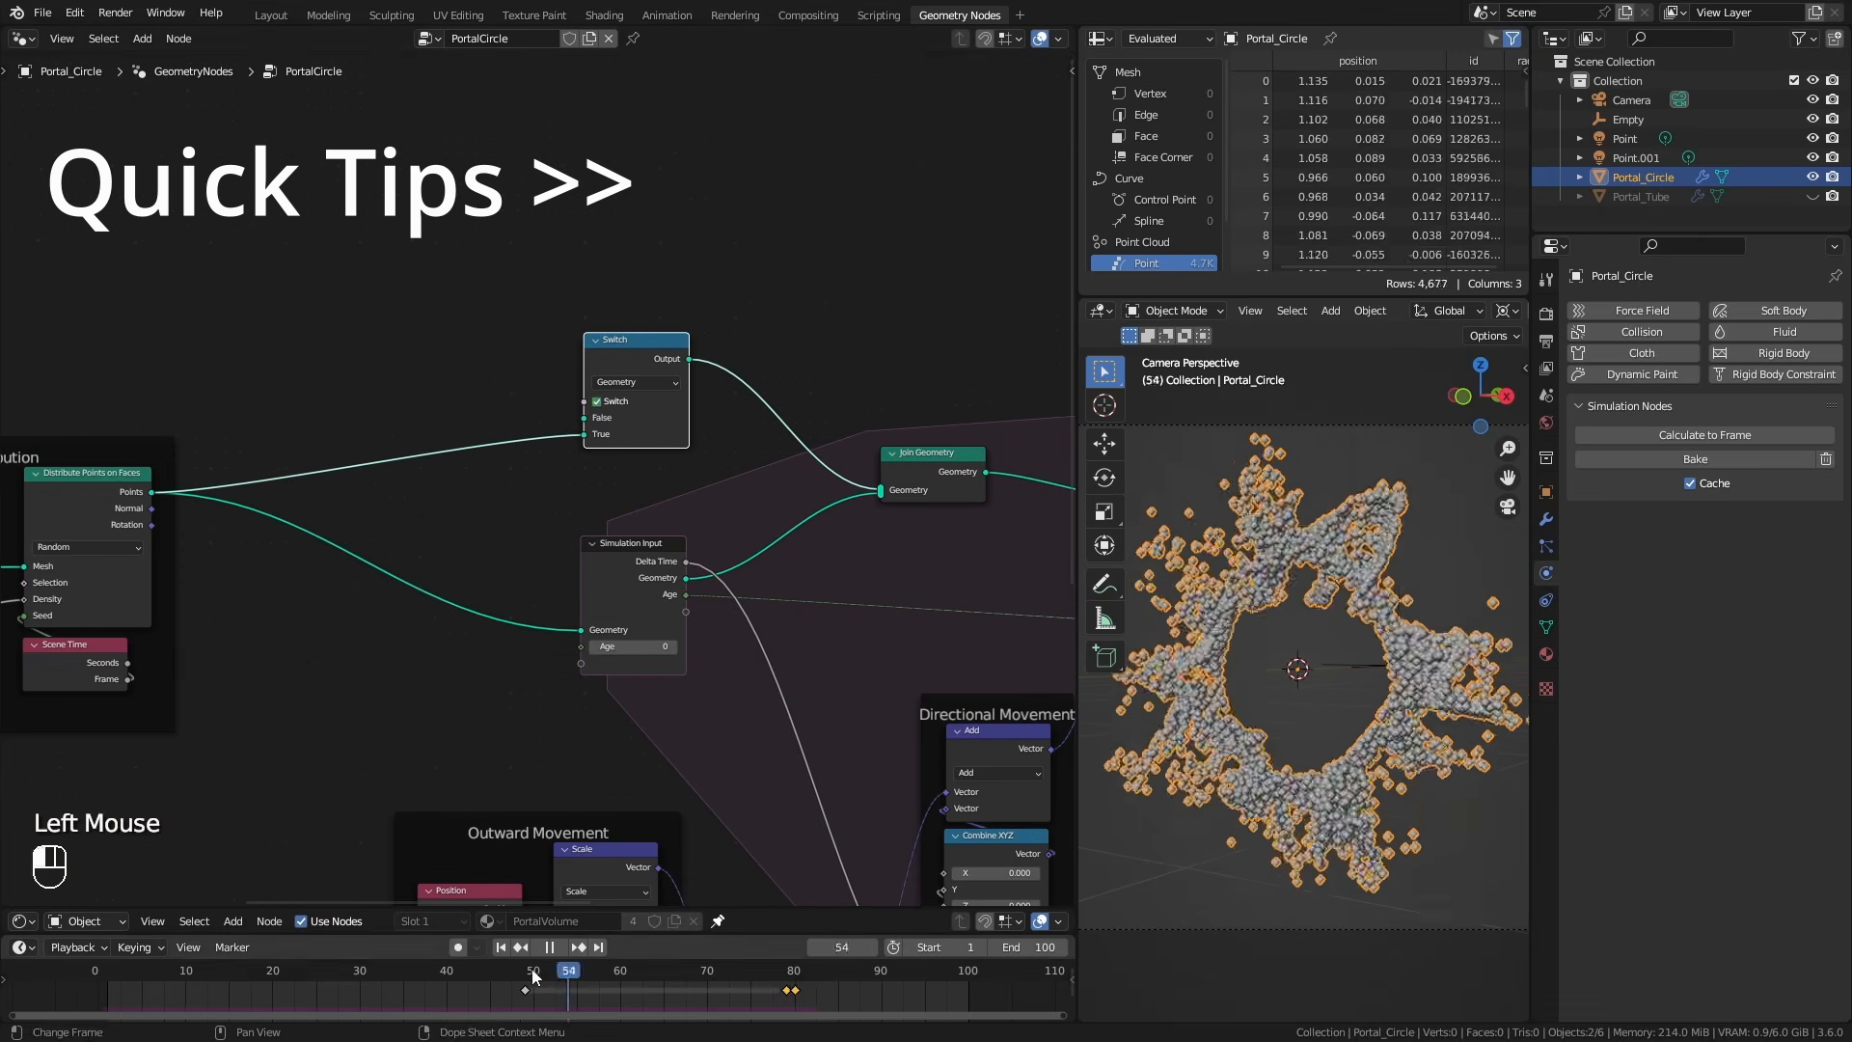
left_click(559, 947)
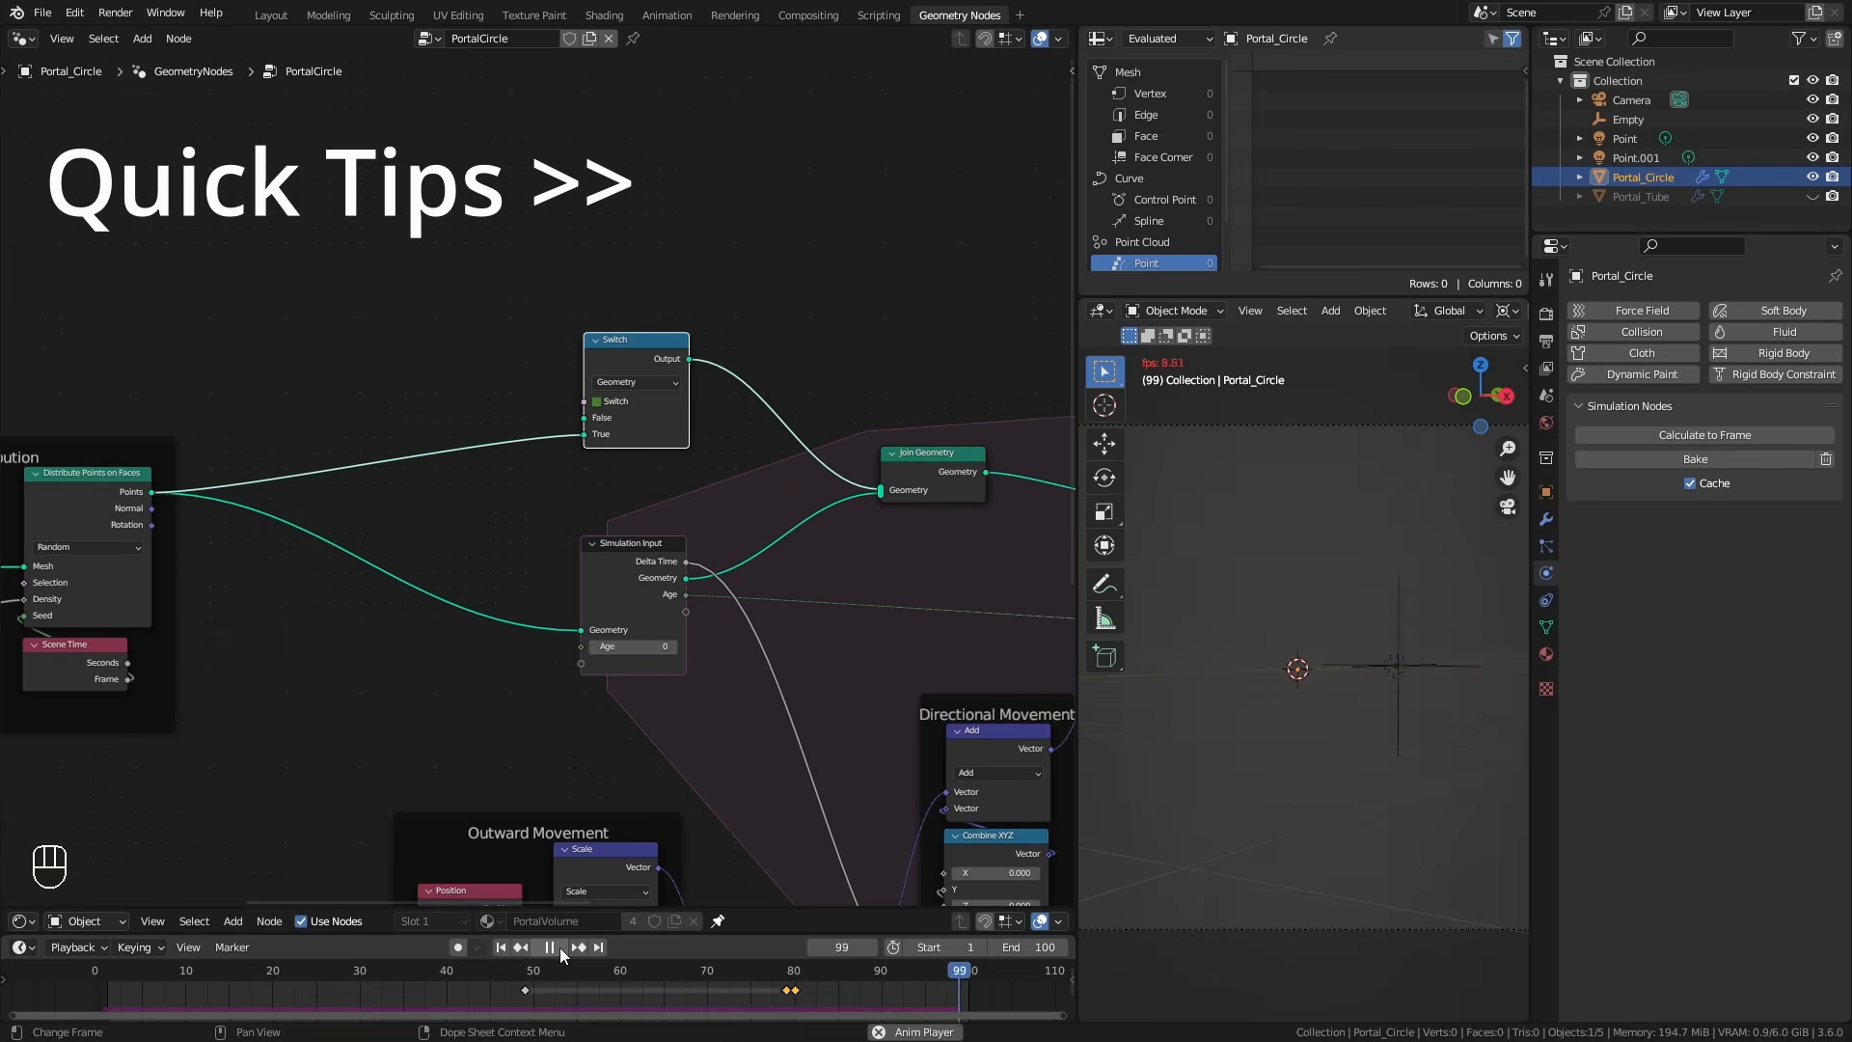
left_click(823, 979)
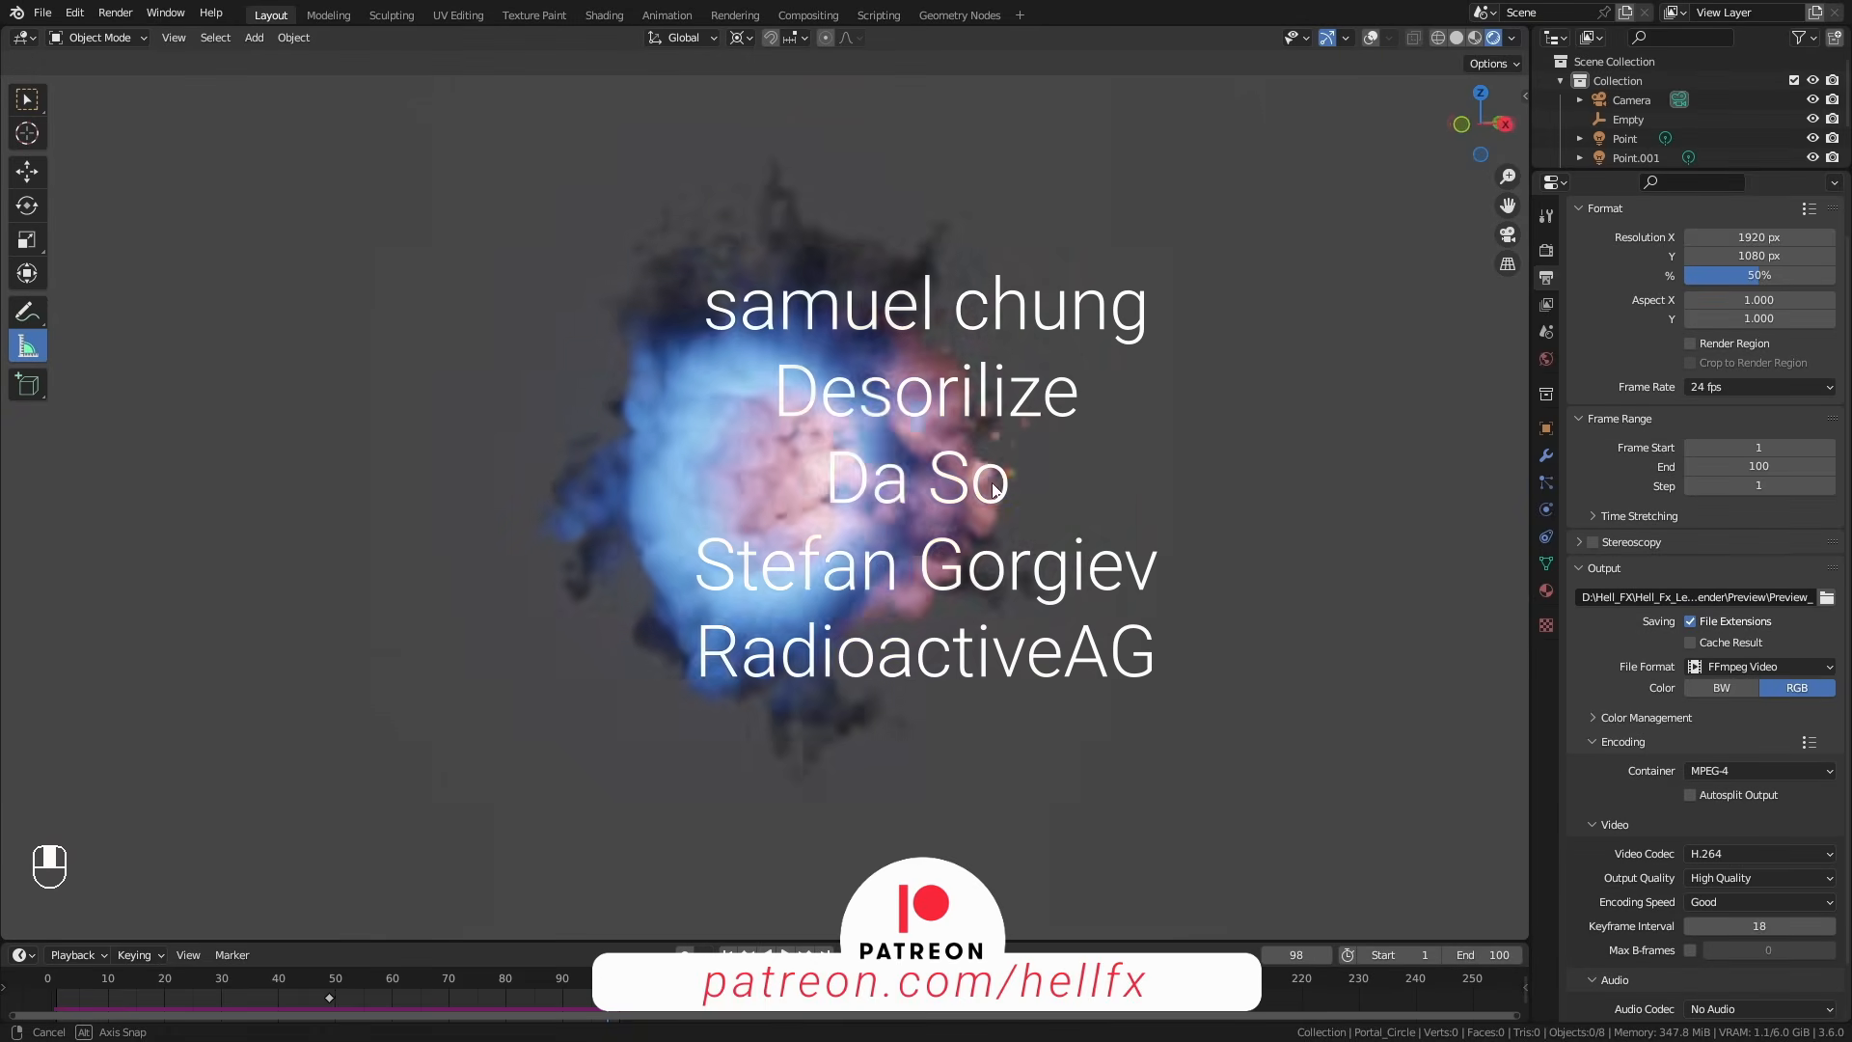
middle_click_drag(1165, 482, 1115, 478)
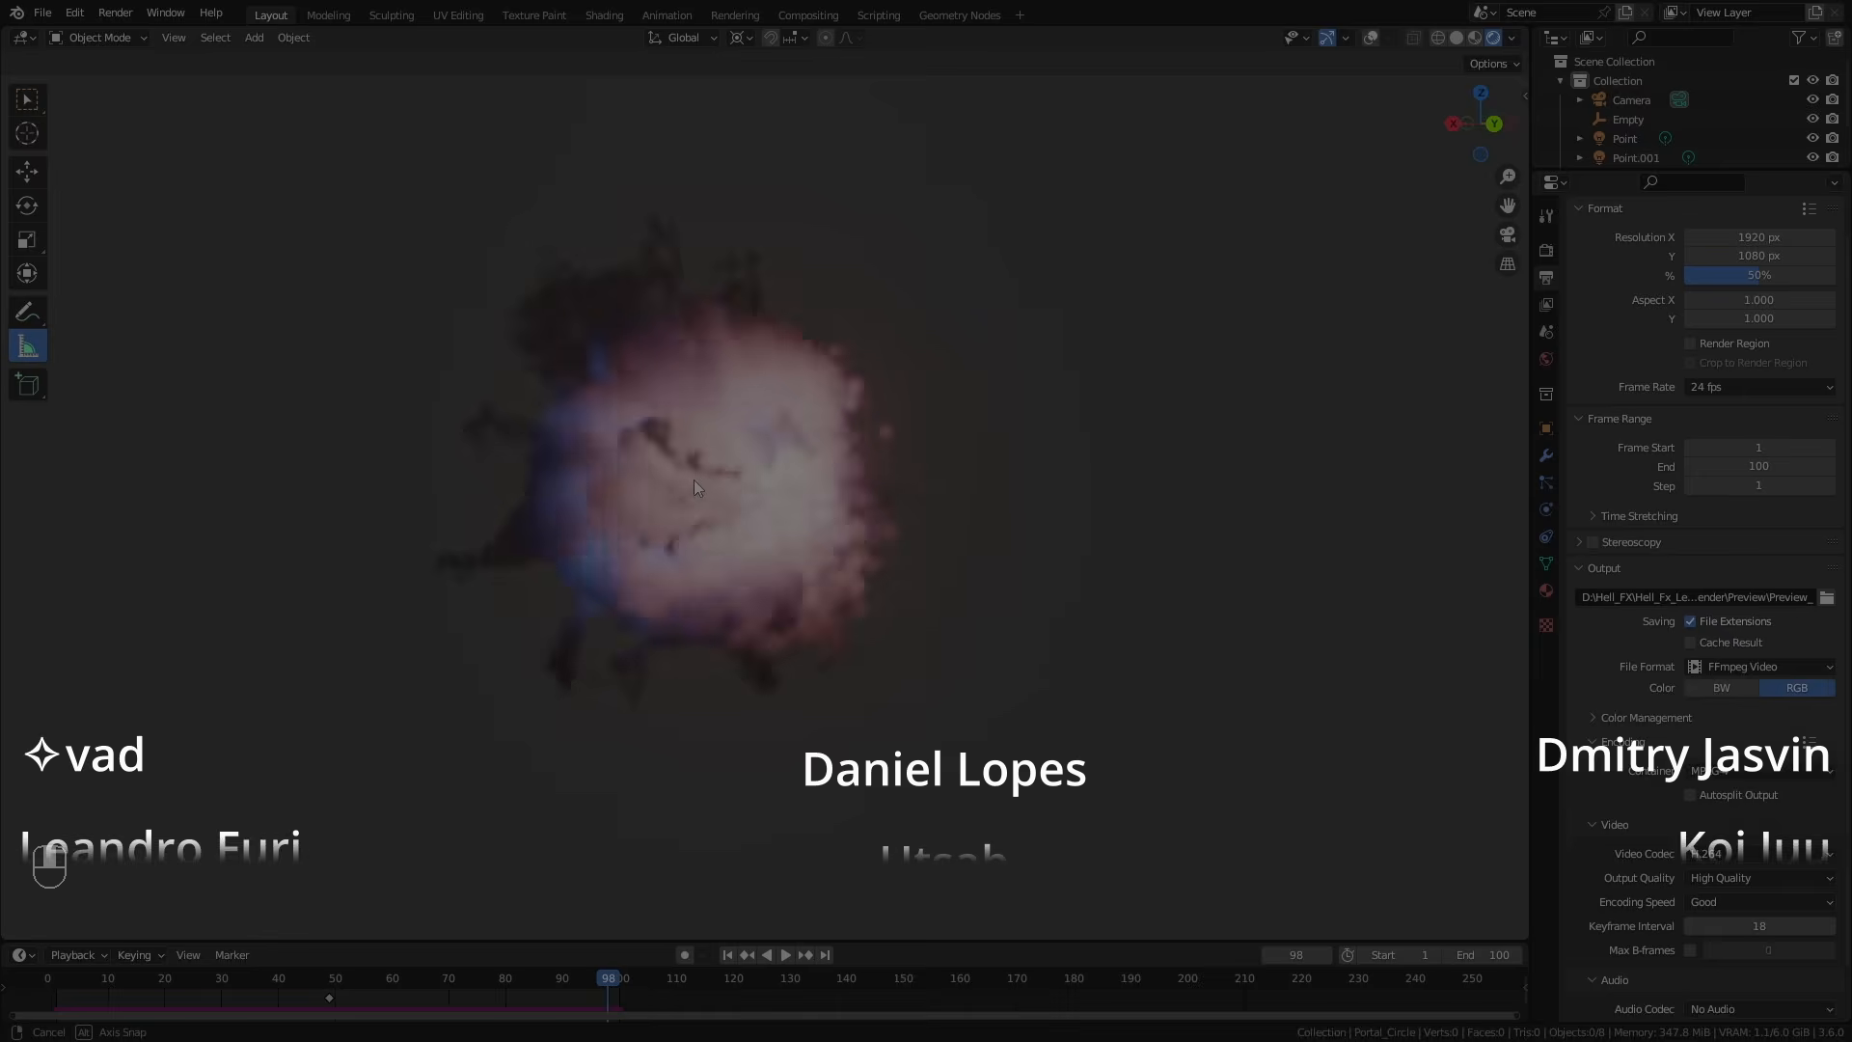
middle_click_drag(692, 479, 749, 496)
scroll(1148, 484, "up", 2)
scroll(1153, 486, "down", 3)
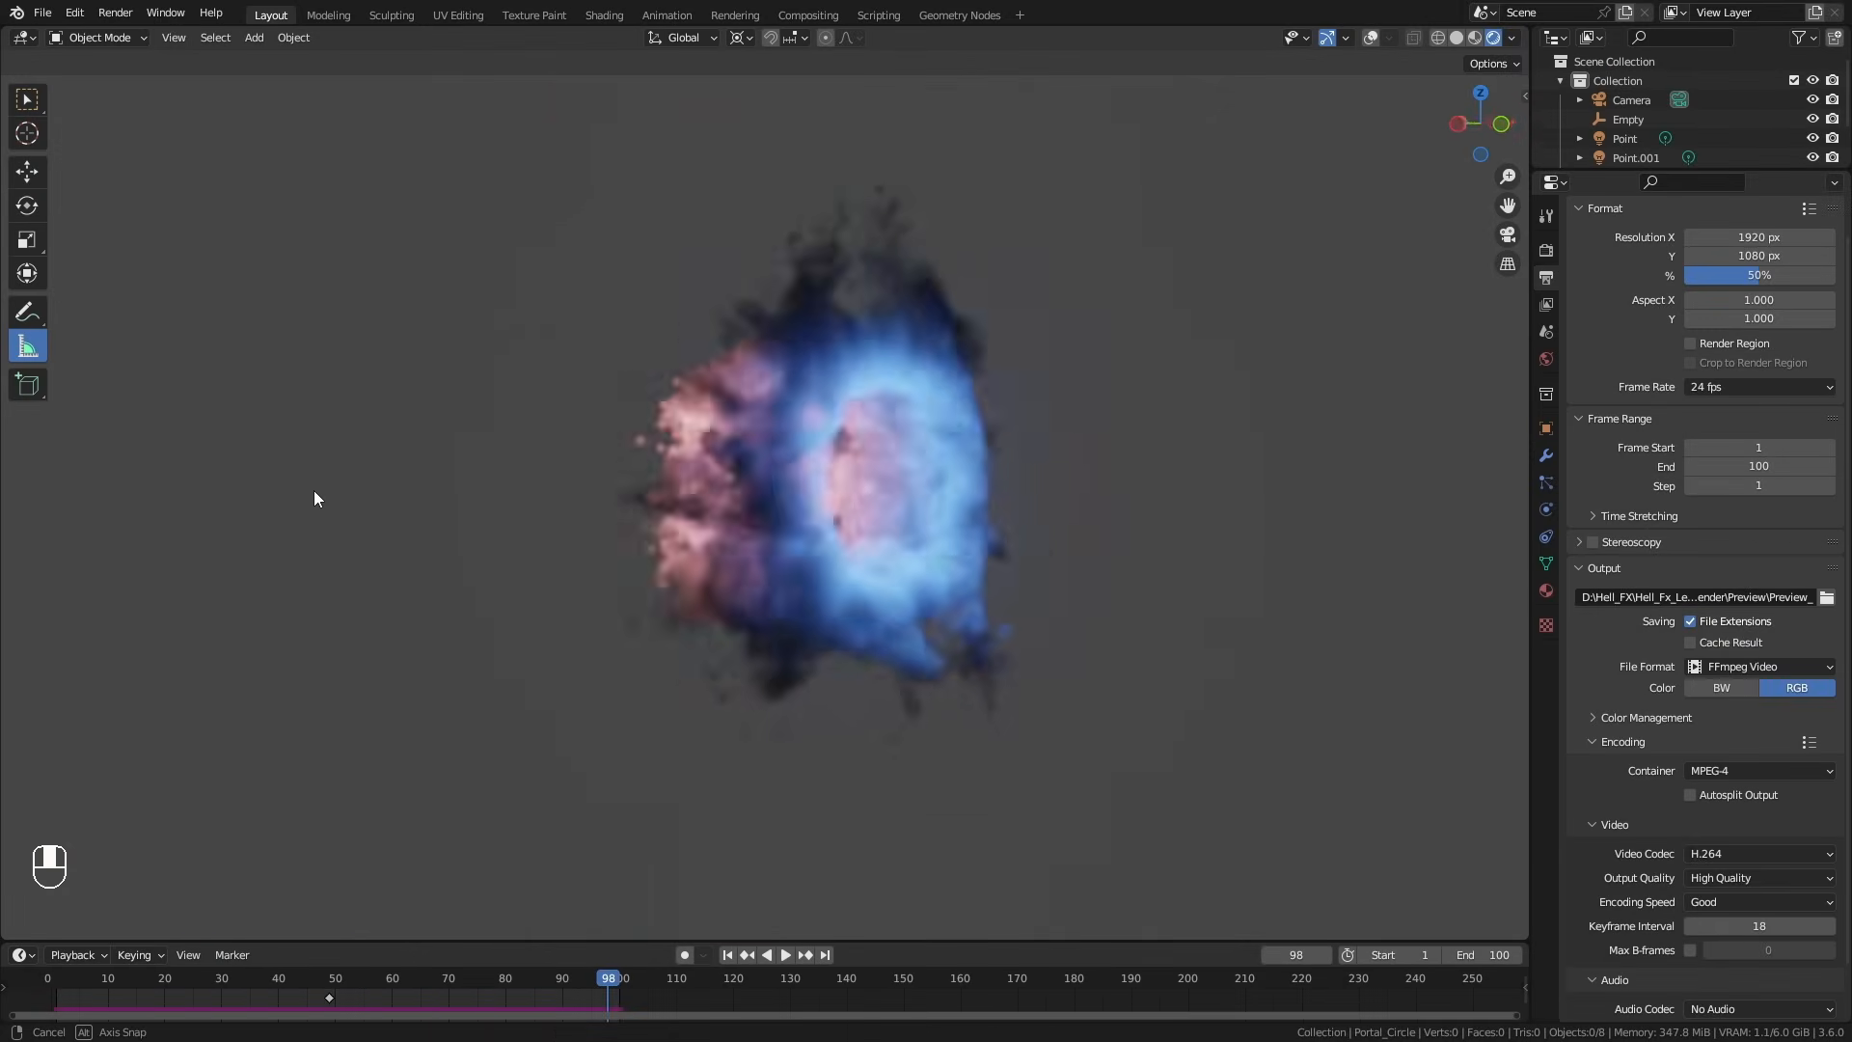